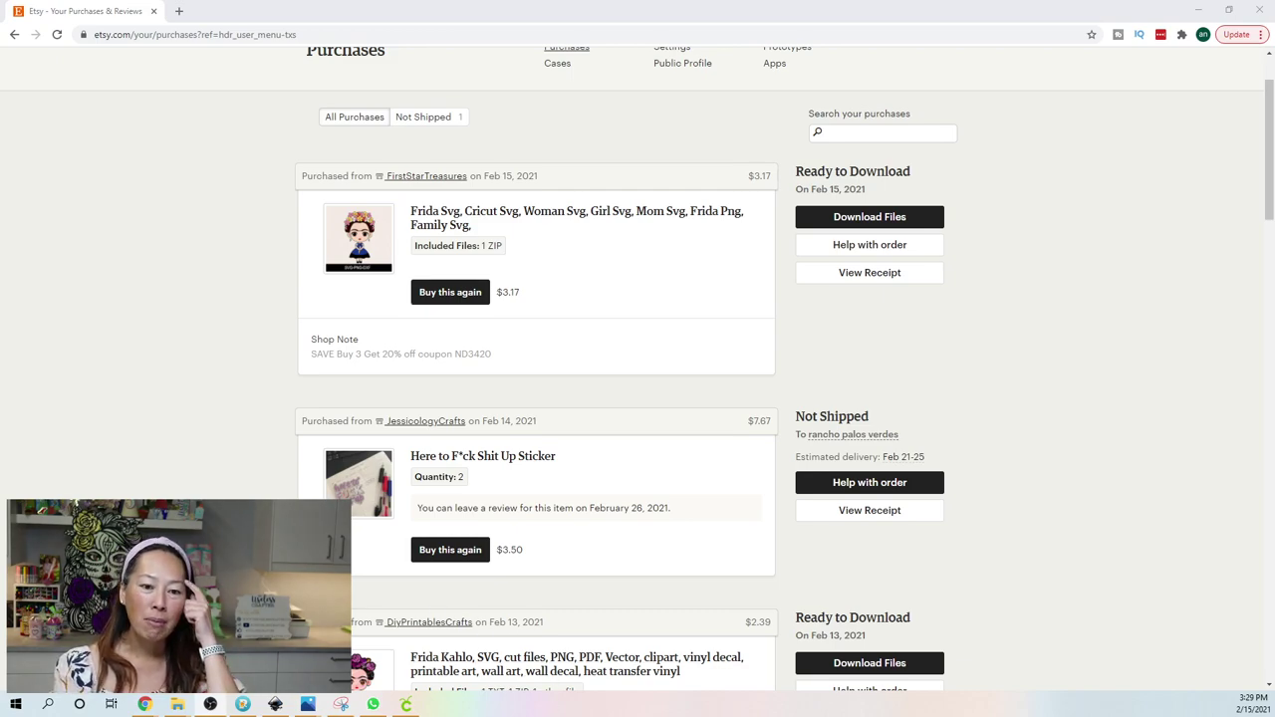
Find the Frida Svg order on the Etsy Purchases page and open its Download Files page.
{"action": "scroll", "coordinate": [527, 563], "scroll_direction": "down", "scroll_amount": 2}
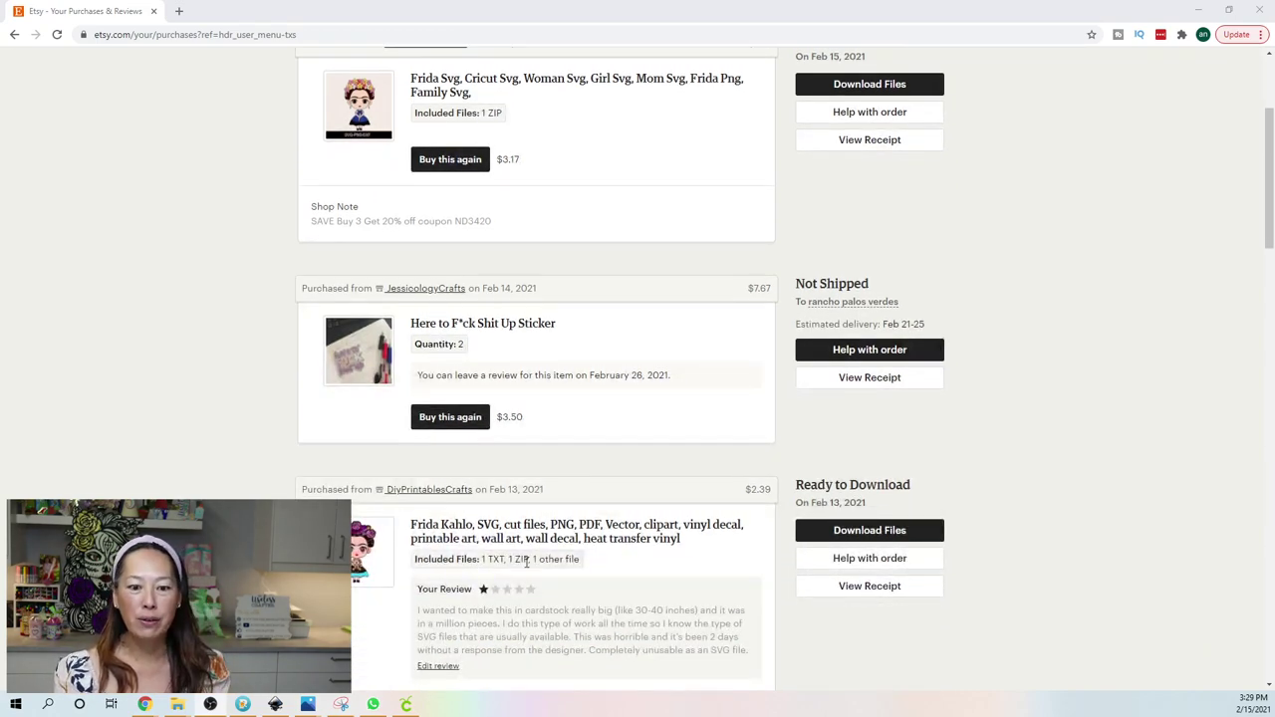
{"action": "scroll", "coordinate": [487, 606], "scroll_direction": "up", "scroll_amount": 3}
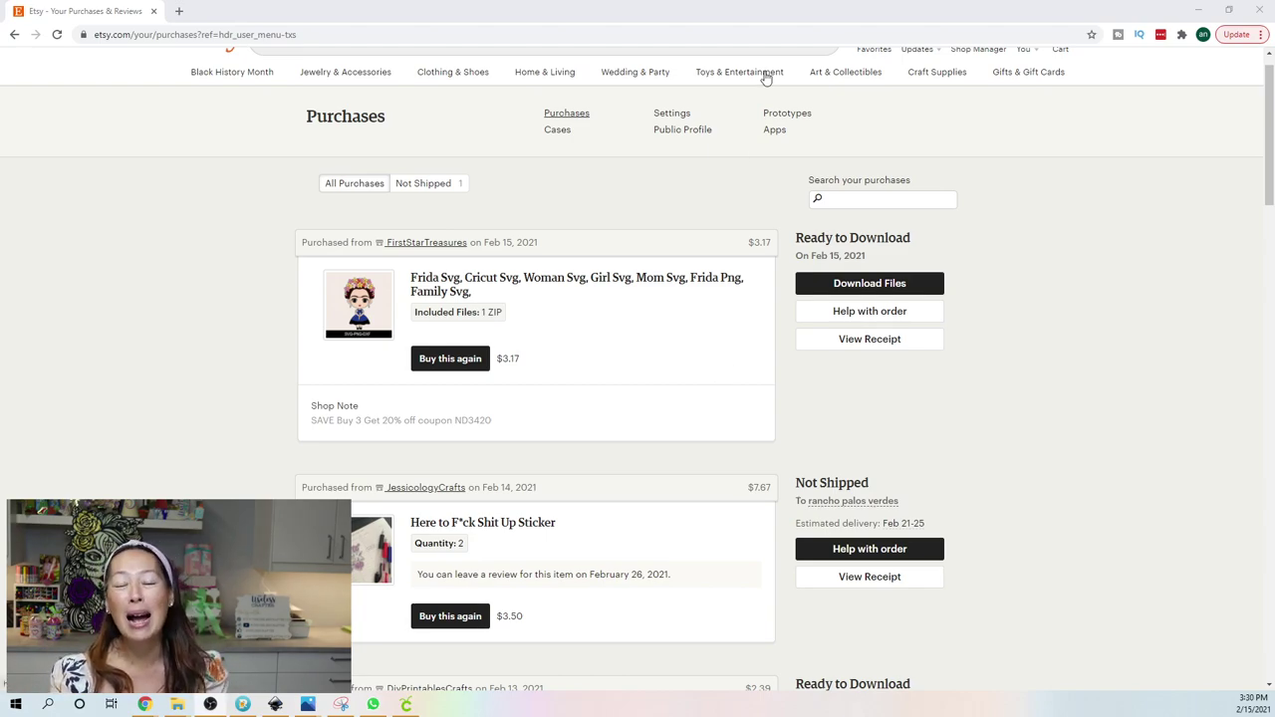
{"action": "mouse_move", "coordinate": [764, 76]}
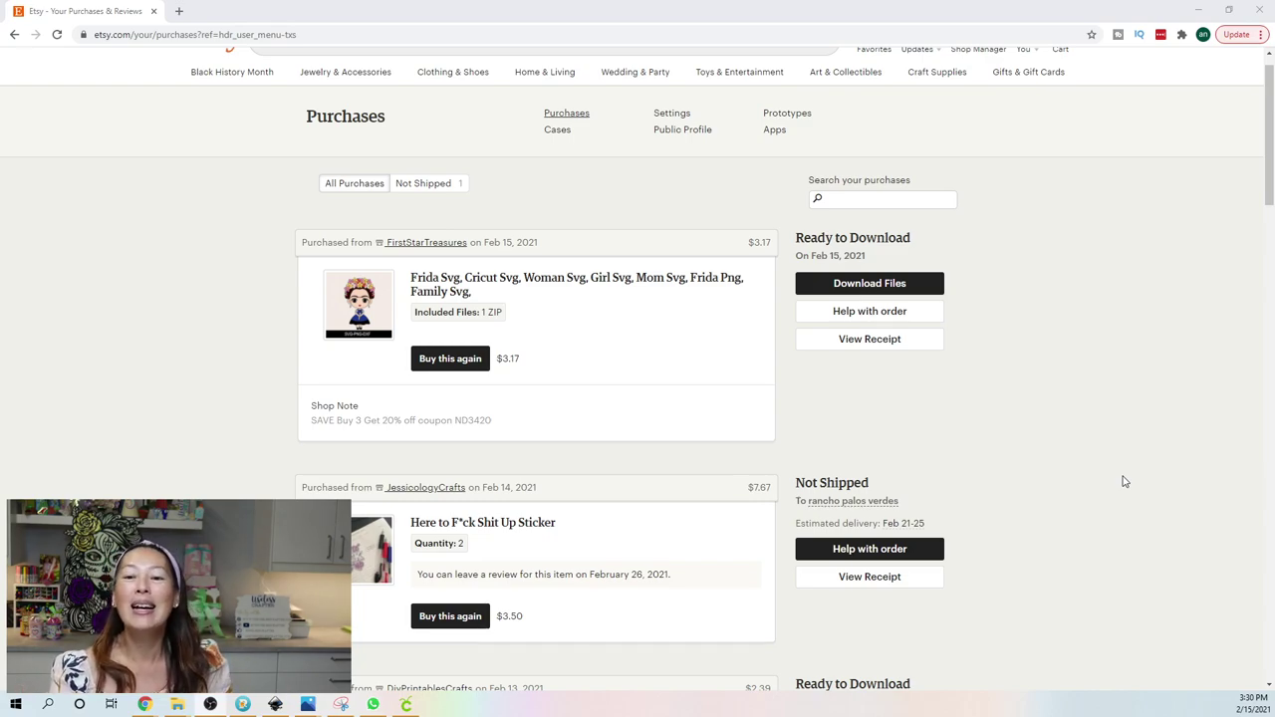
{"action": "left_click", "coordinate": [848, 285]}
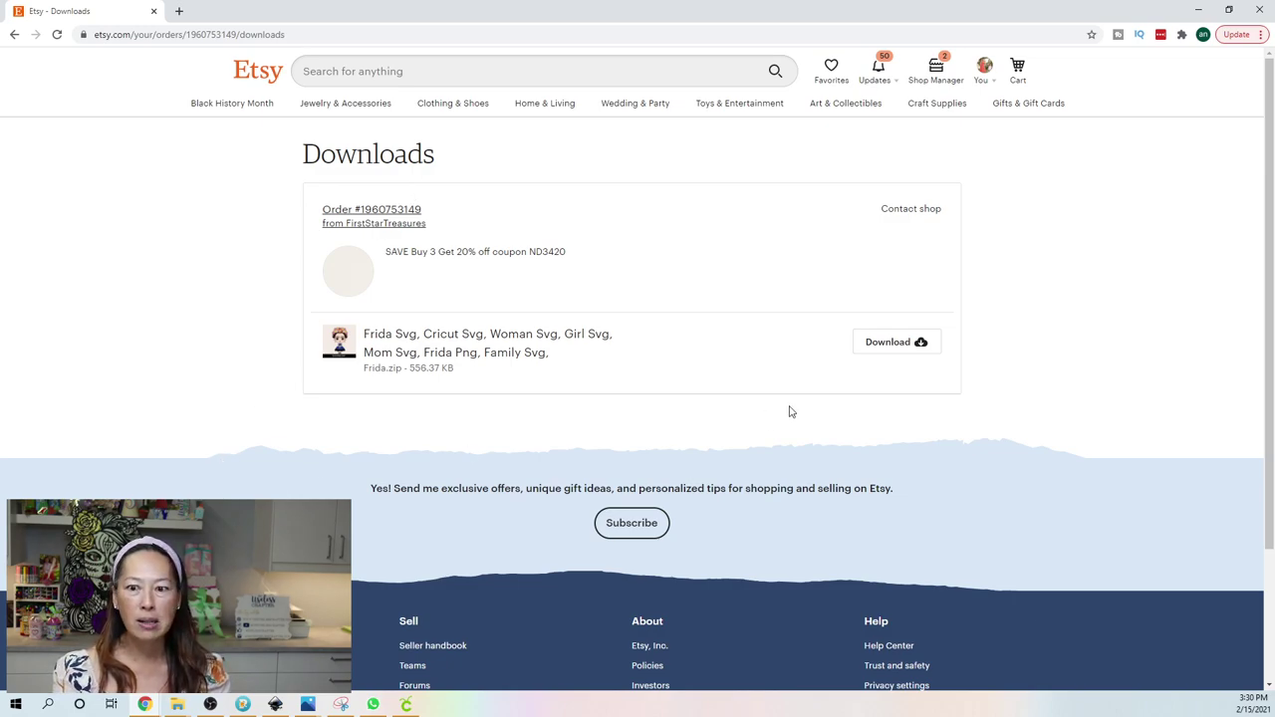
Download Frida.zip (556.37 KB) from the Etsy Downloads page.
{"action": "left_click", "coordinate": [883, 340]}
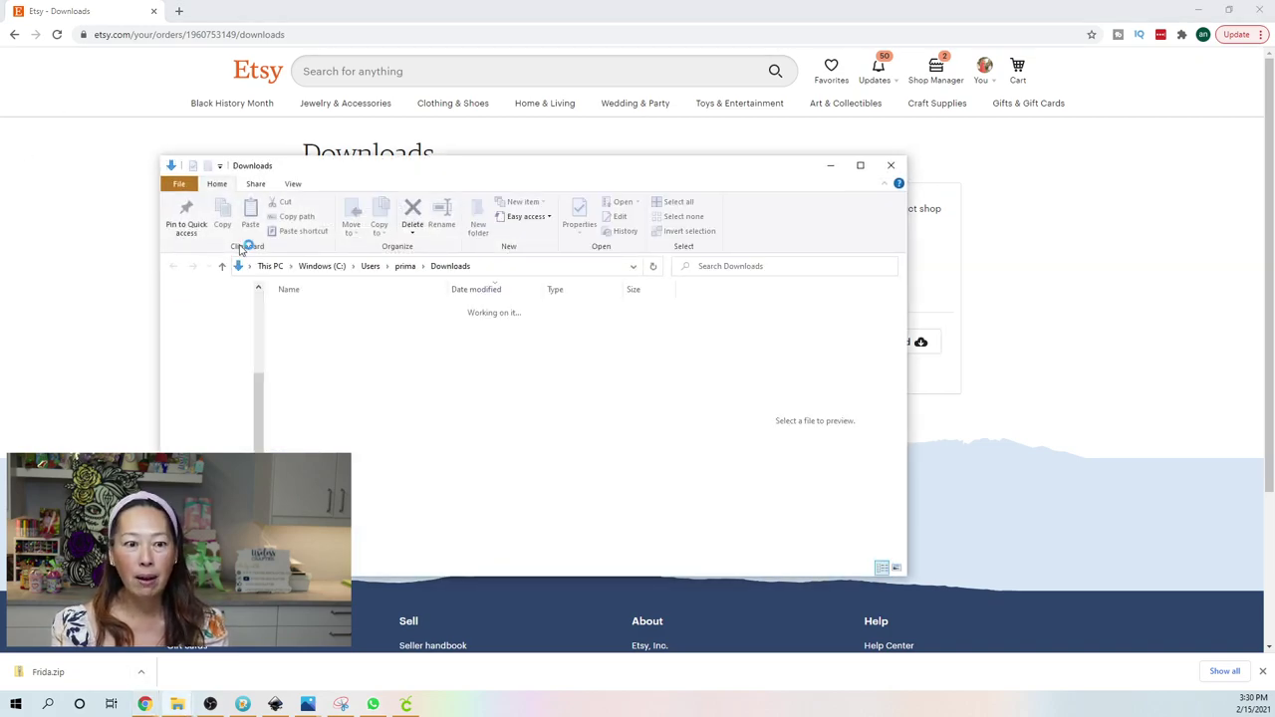
Open Frida.zip and the Frida folder inside it.
{"action": "left_click", "coordinate": [343, 329]}
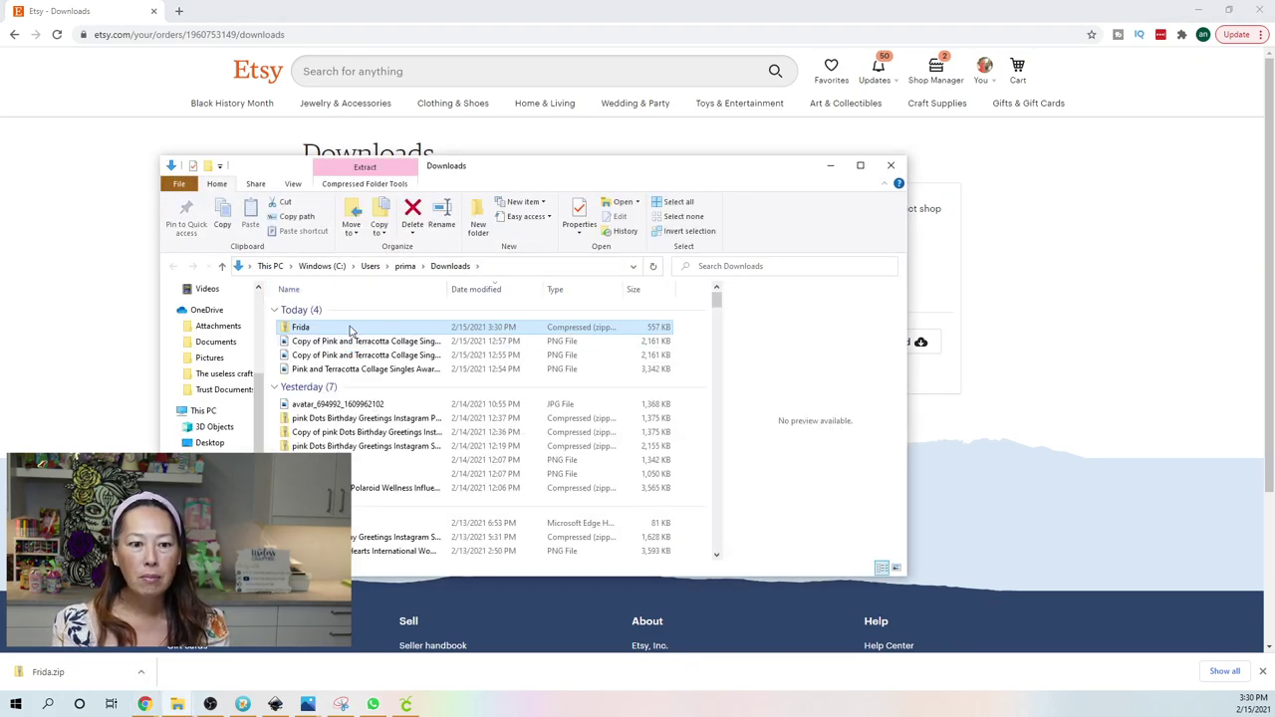
{"action": "double_click", "coordinate": [343, 329]}
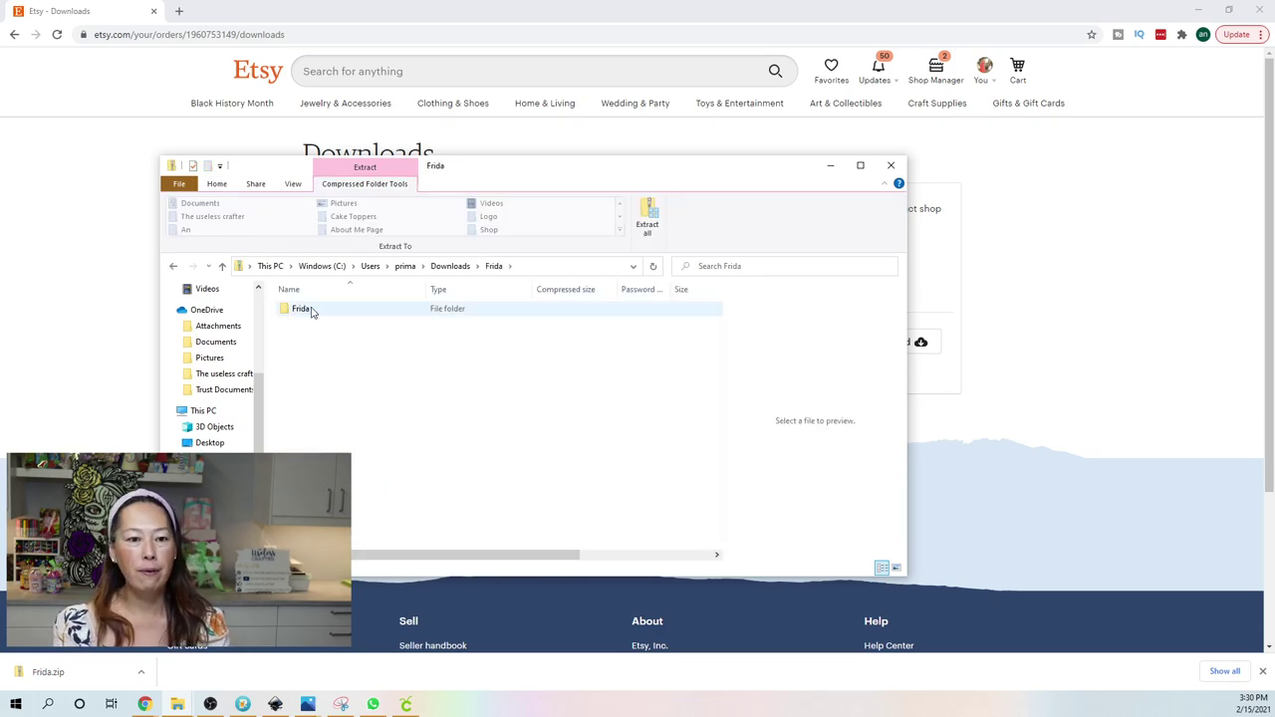
{"action": "double_click", "coordinate": [308, 310]}
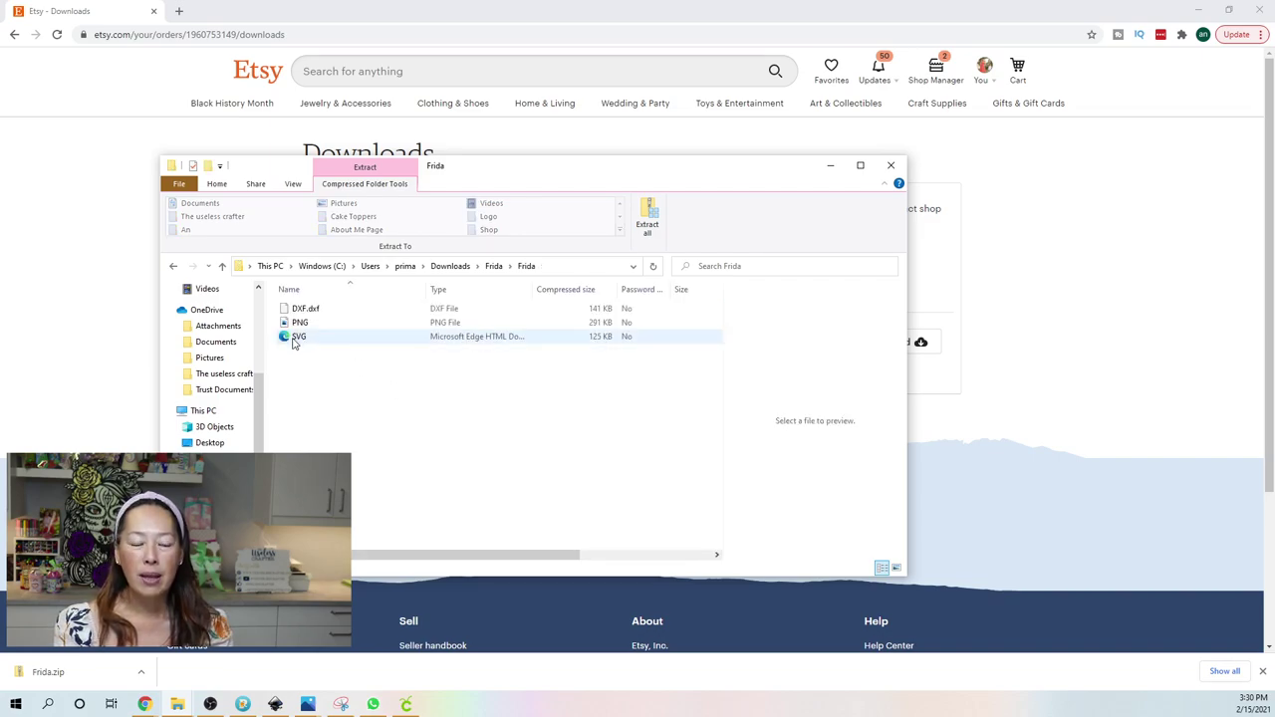
Copy the SVG file out of the zip, then switch to Cricut Design Space.
{"action": "right_click", "coordinate": [293, 342]}
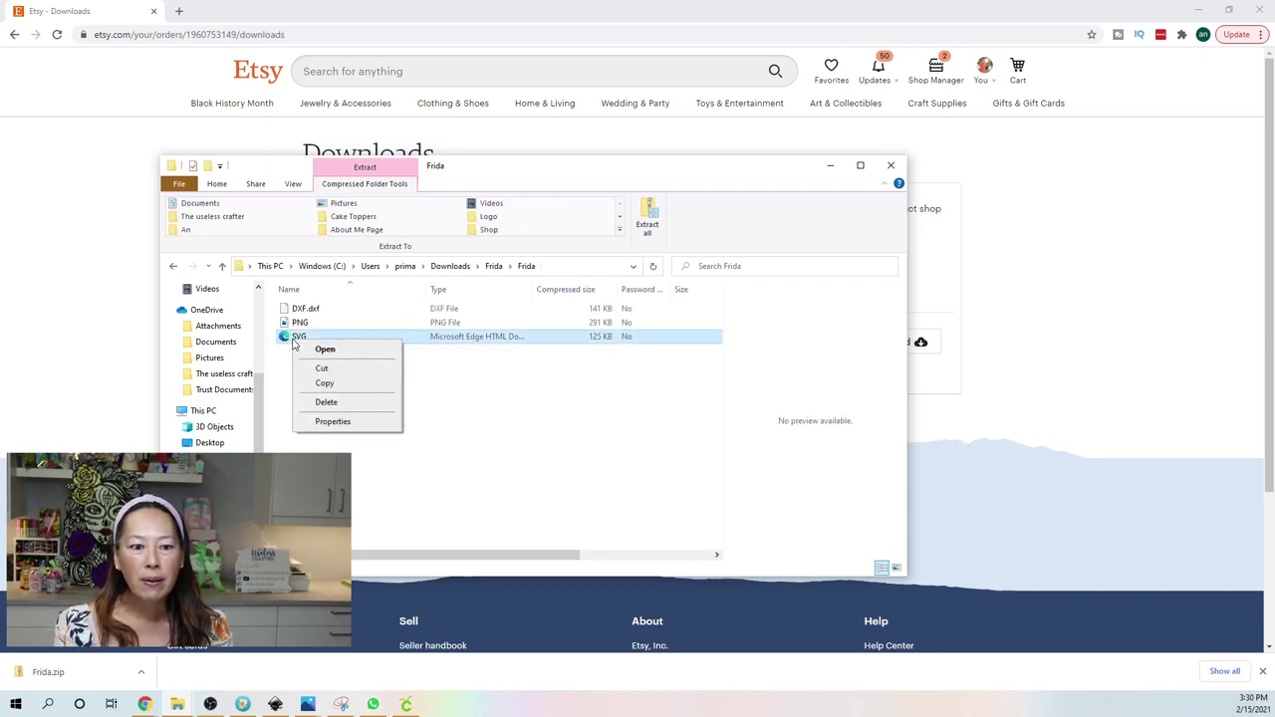
{"action": "left_click", "coordinate": [299, 337]}
{"action": "left_click_drag", "start_coordinate": [301, 338], "coordinate": [225, 449]}
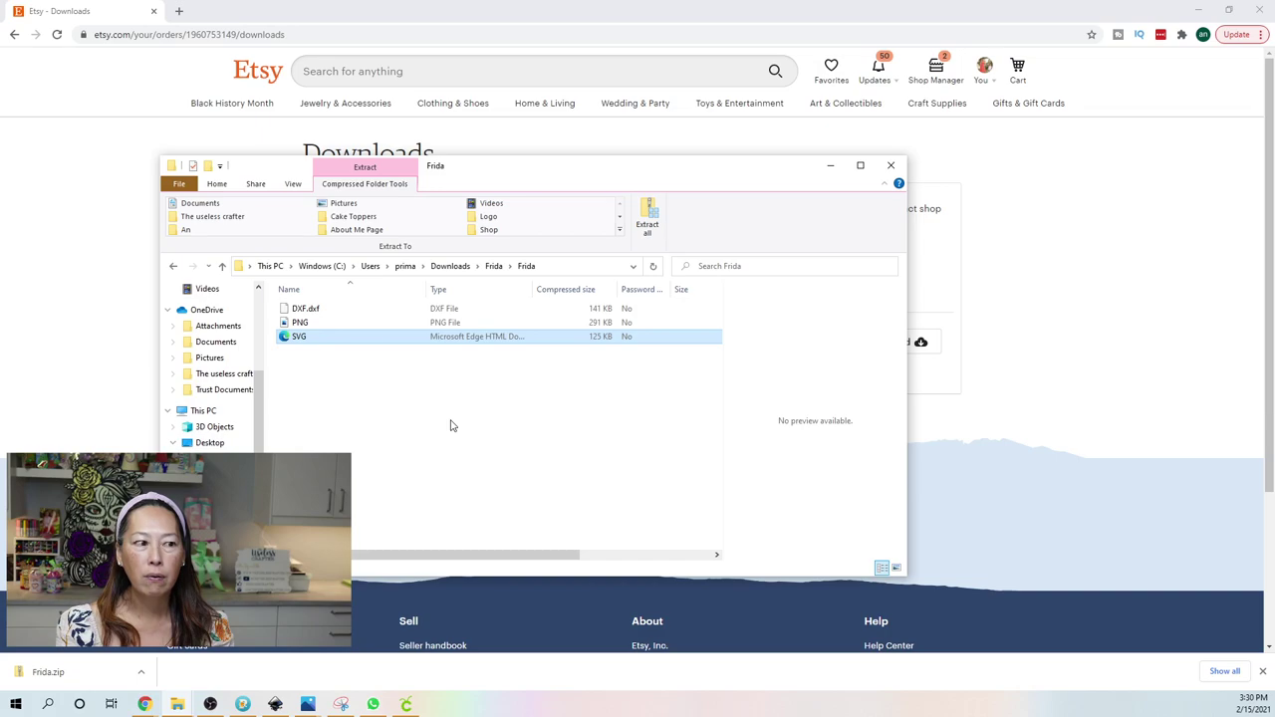
{"action": "left_click", "coordinate": [414, 706]}
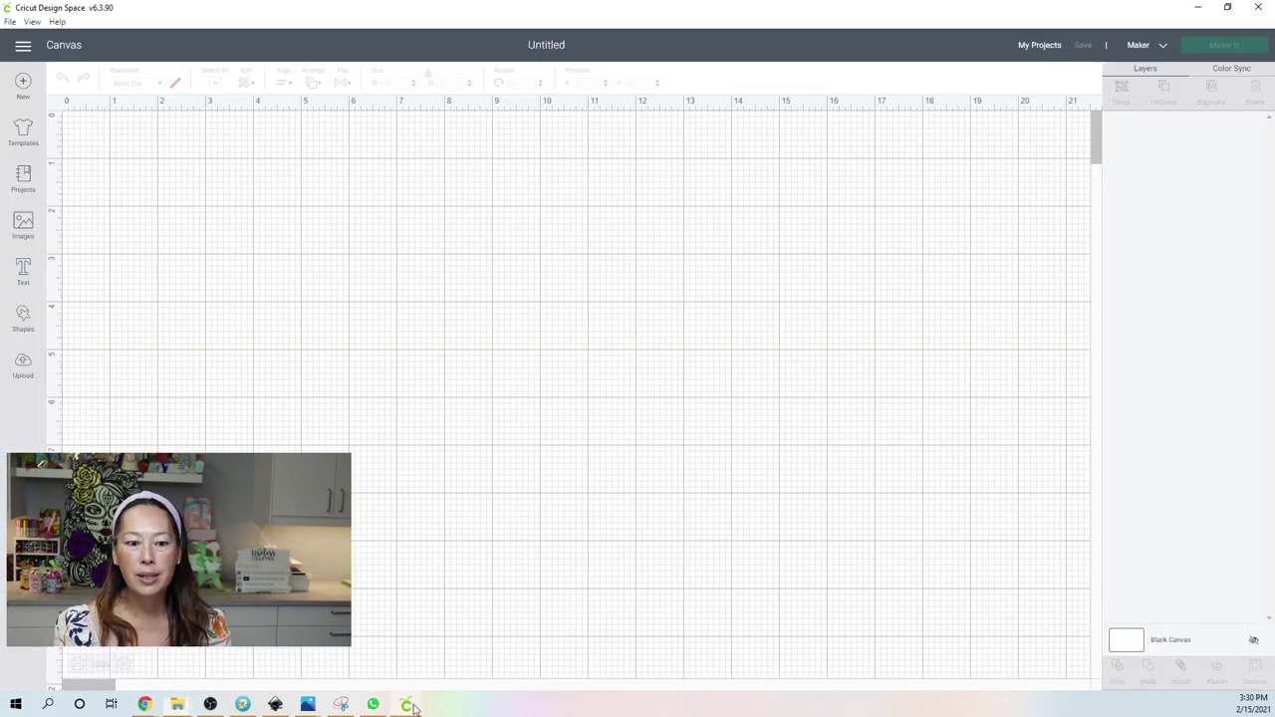
Start an Upload Image and browse the Desktop to locate the SVG file.
{"action": "left_click", "coordinate": [33, 373]}
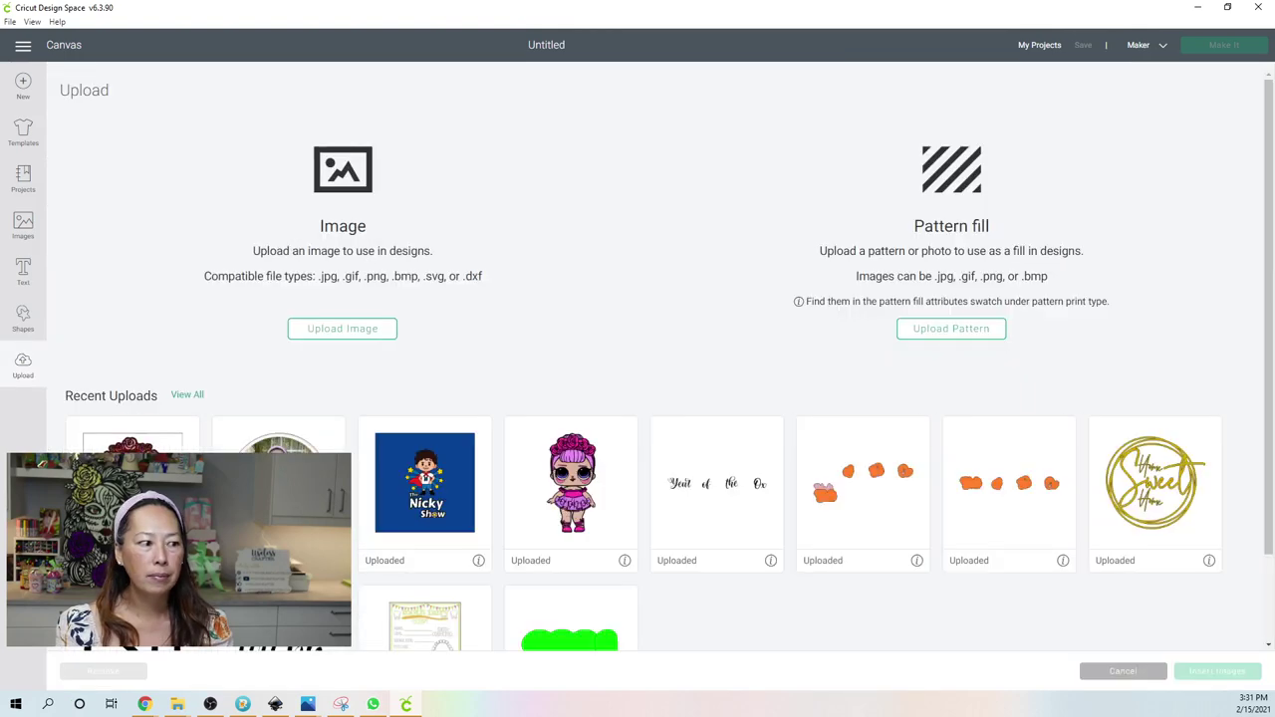
{"action": "left_click", "coordinate": [210, 704]}
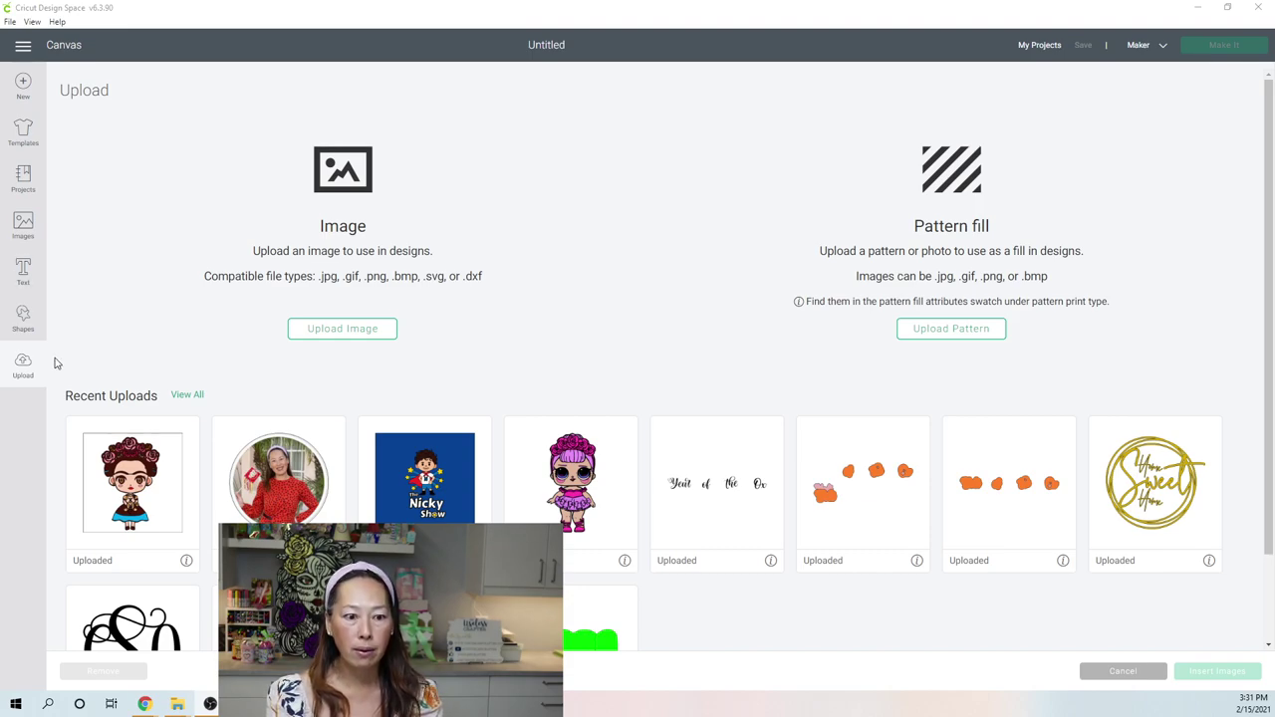
{"action": "left_click", "coordinate": [334, 335]}
{"action": "left_click", "coordinate": [719, 356]}
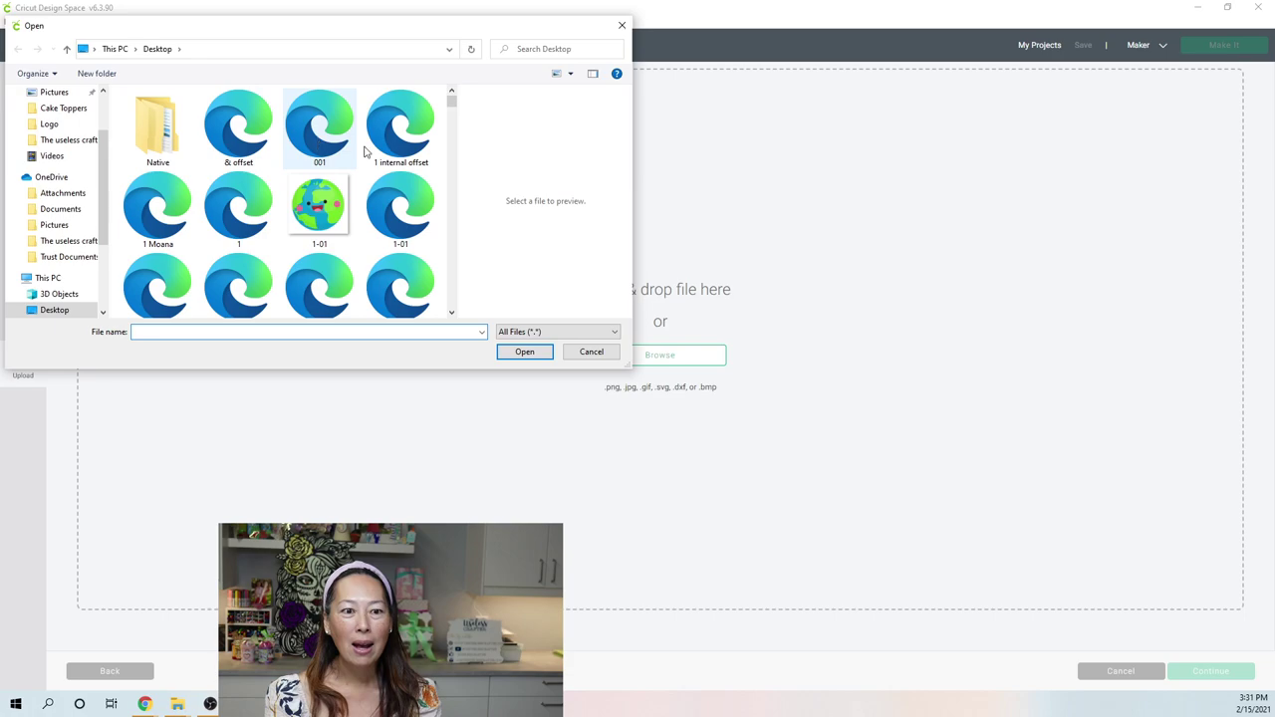
{"action": "scroll", "coordinate": [398, 189], "scroll_direction": "down", "scroll_amount": 1}
{"action": "left_click_drag", "start_coordinate": [451, 133], "coordinate": [450, 311]}
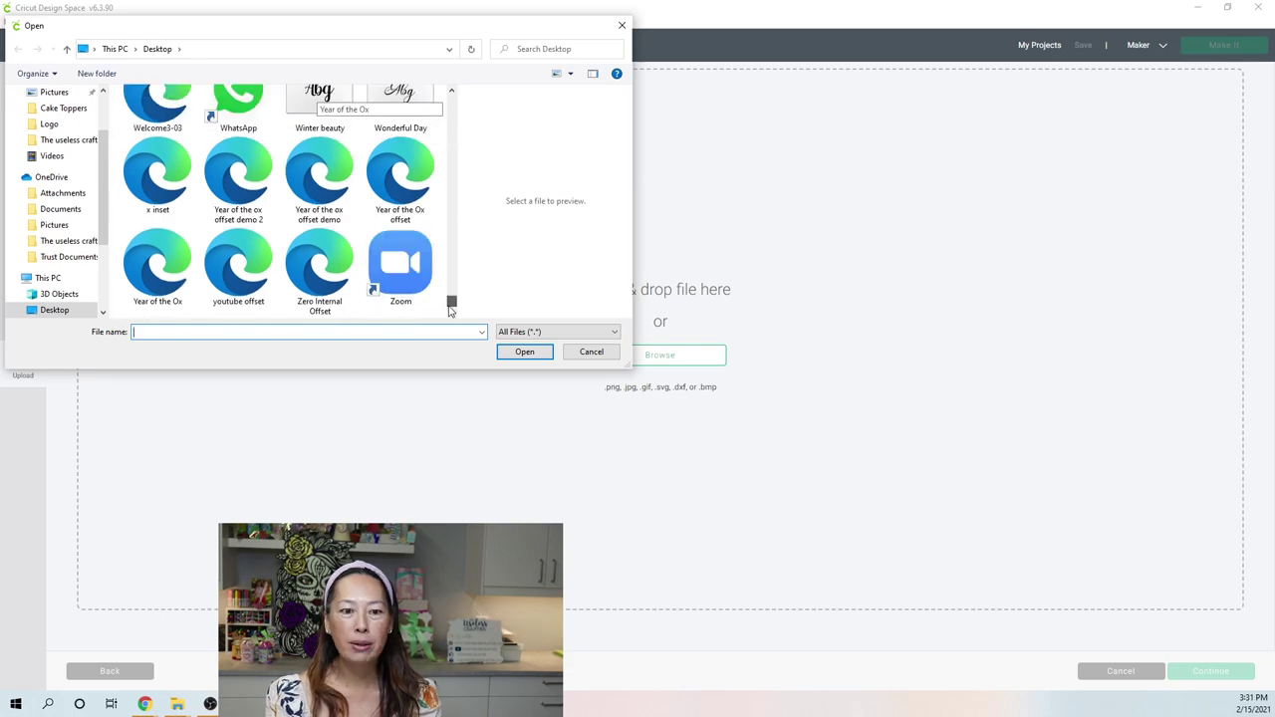
{"action": "scroll", "coordinate": [294, 214], "scroll_direction": "up", "scroll_amount": 3}
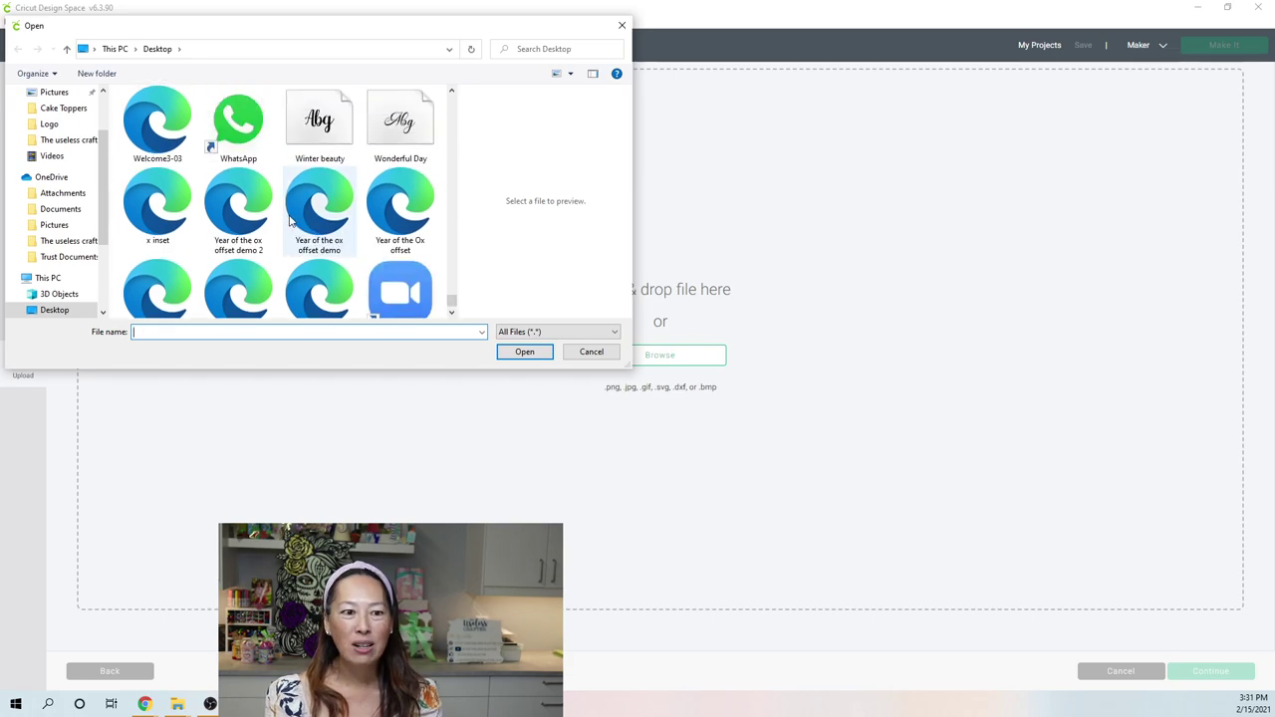
{"action": "scroll", "coordinate": [290, 220], "scroll_direction": "up", "scroll_amount": 5}
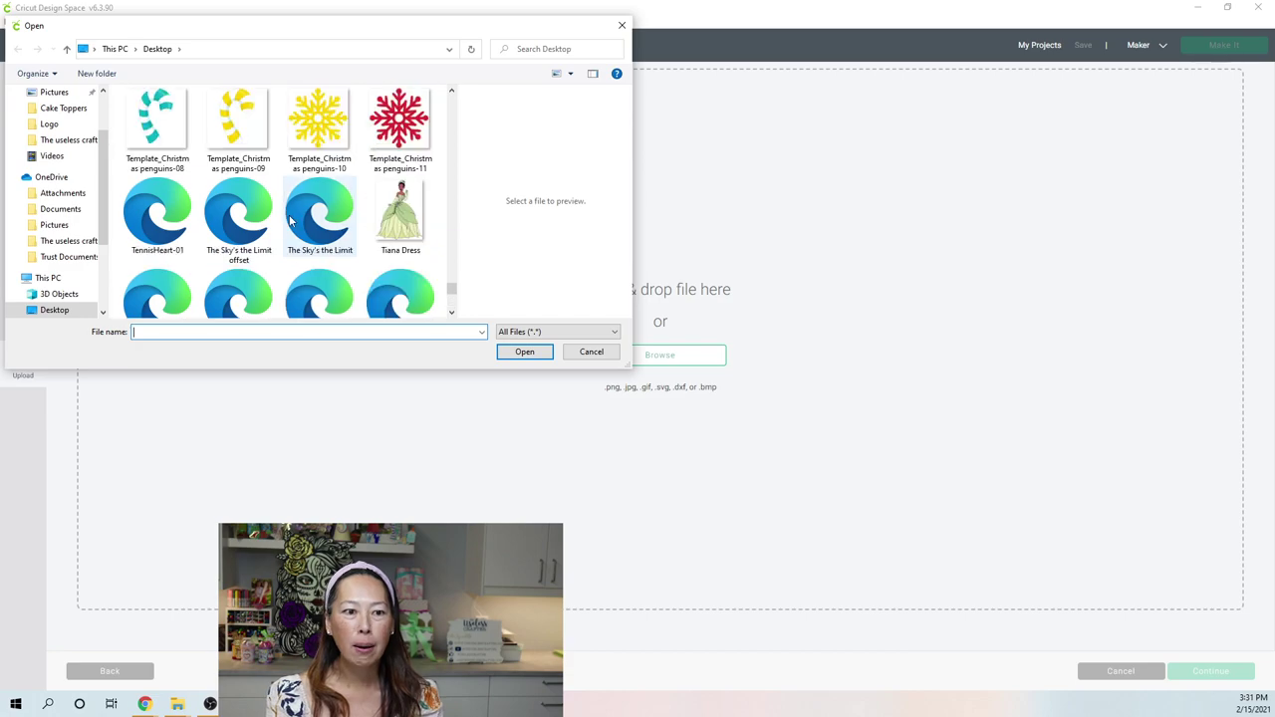
{"action": "scroll", "coordinate": [290, 220], "scroll_direction": "up", "scroll_amount": 3}
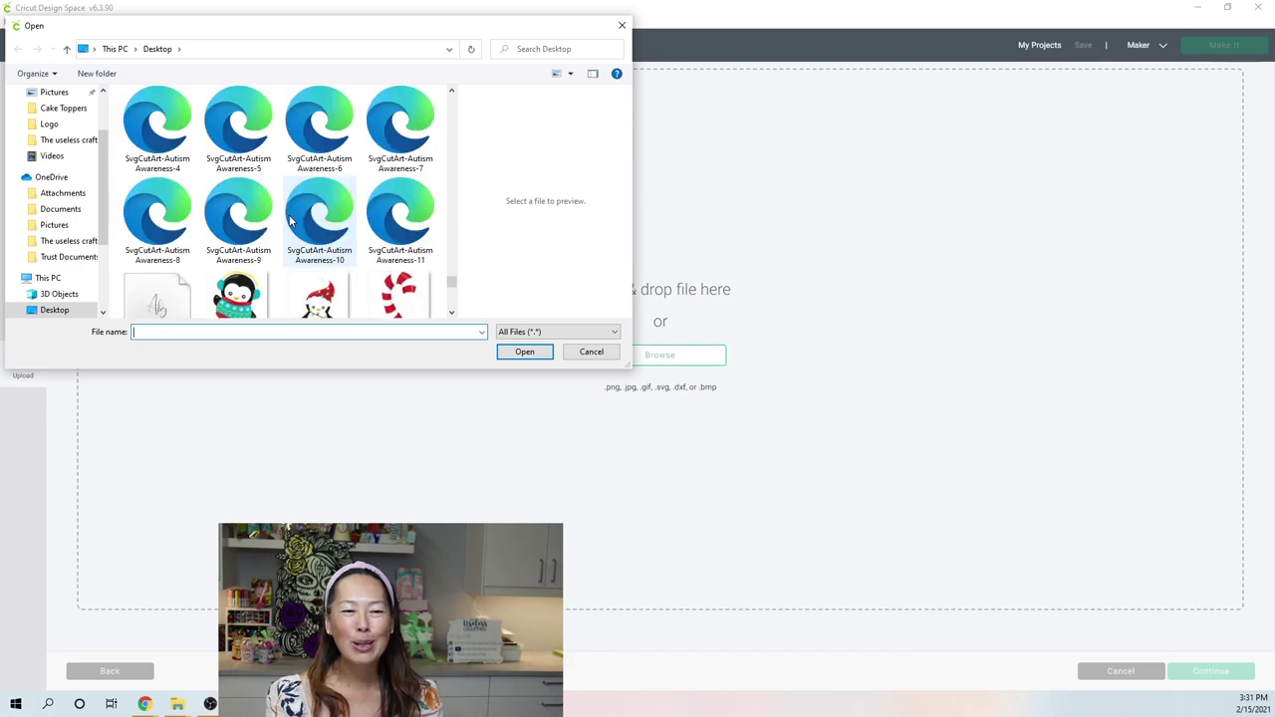
{"action": "scroll", "coordinate": [288, 219], "scroll_direction": "up", "scroll_amount": 1}
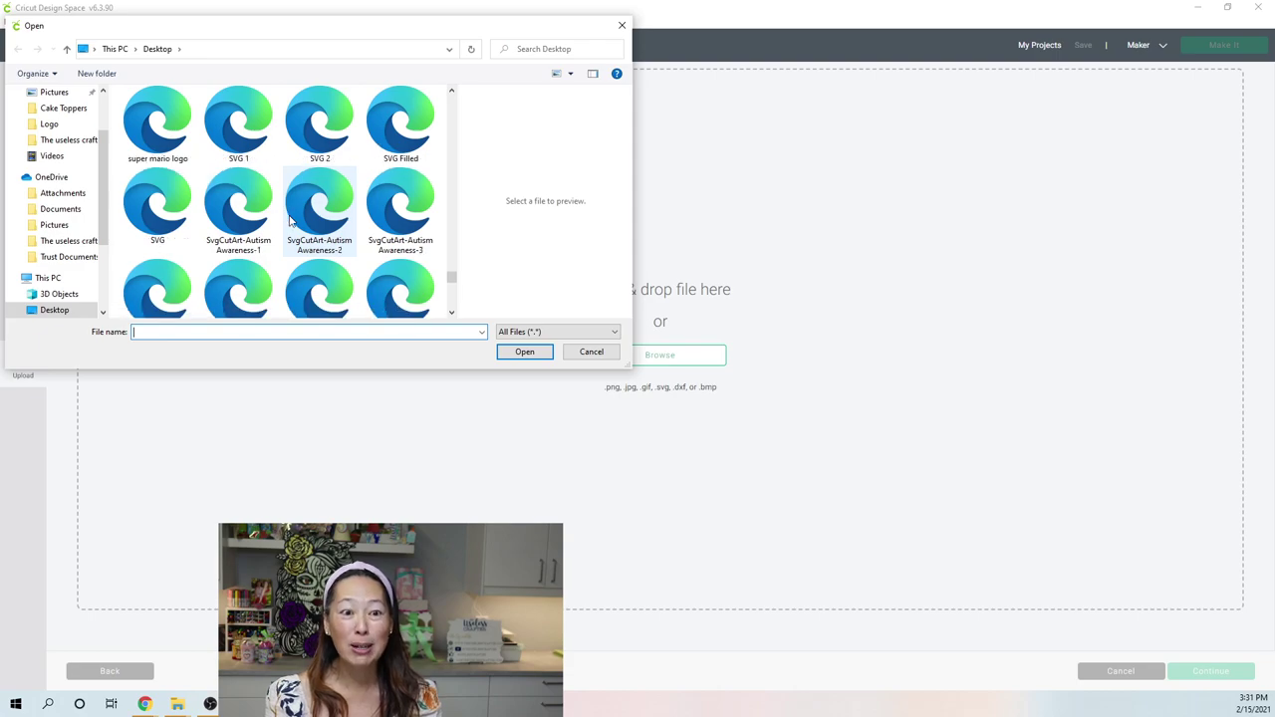
Upload the SVG file as a vector image named 'frida' and save it.
{"action": "double_click", "coordinate": [144, 206]}
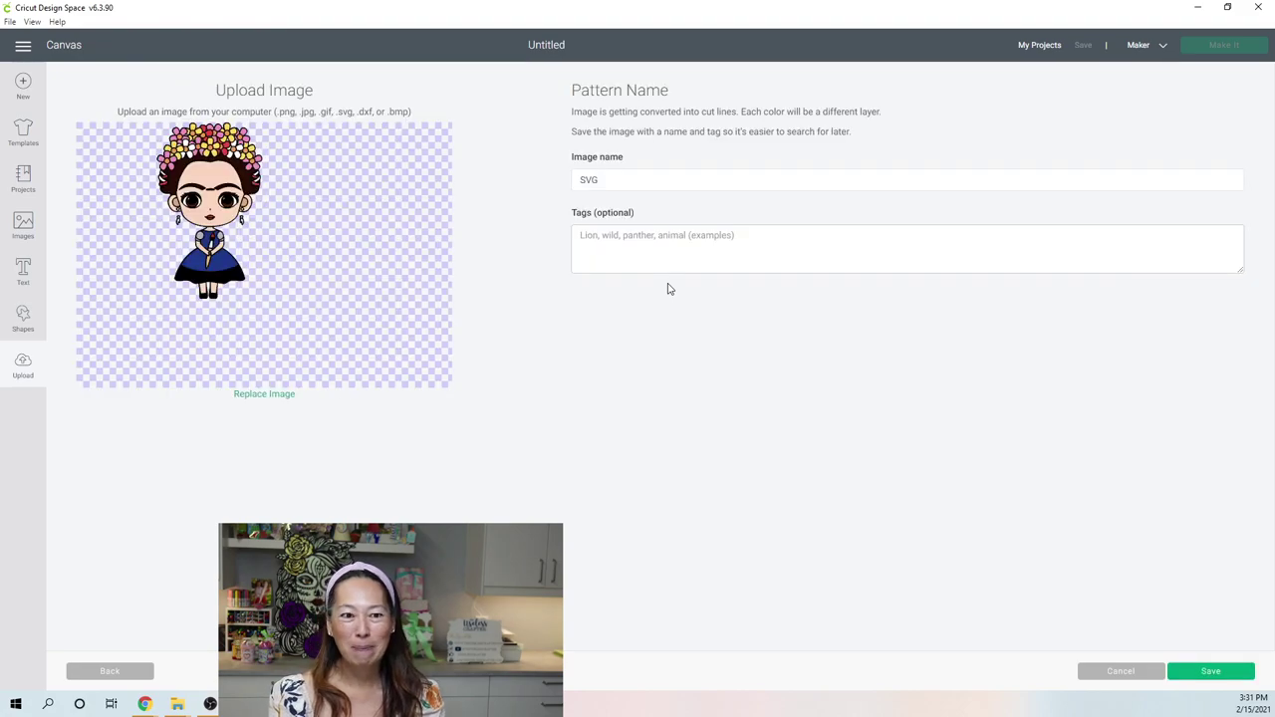
{"action": "double_click", "coordinate": [618, 180]}
{"action": "type", "text": "friday"}
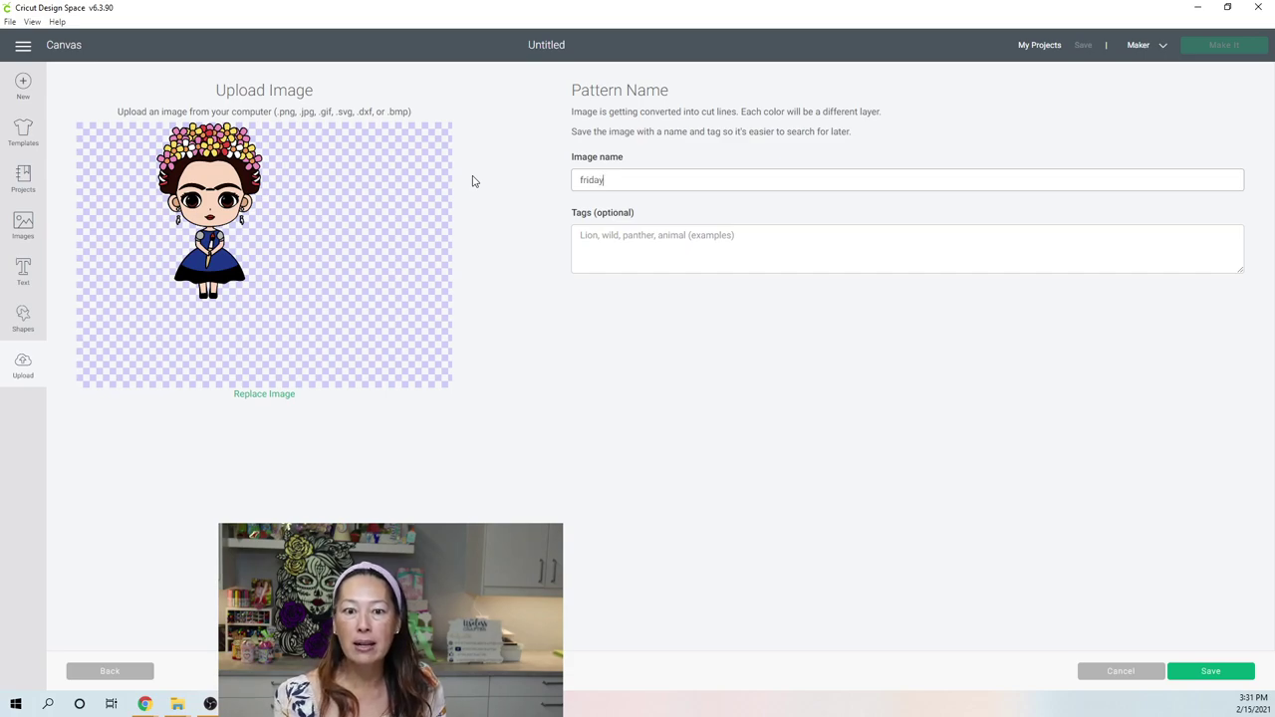
{"action": "key", "text": "BackSpace"}
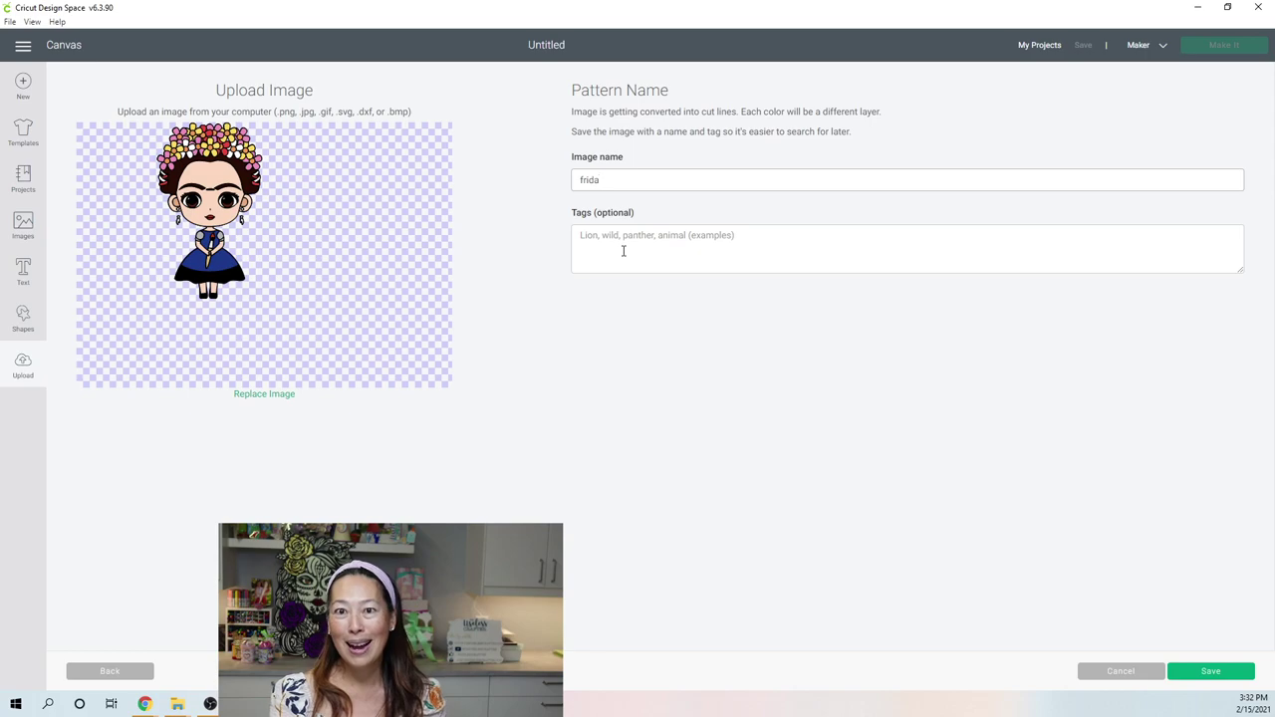
{"action": "left_click", "coordinate": [1209, 672]}
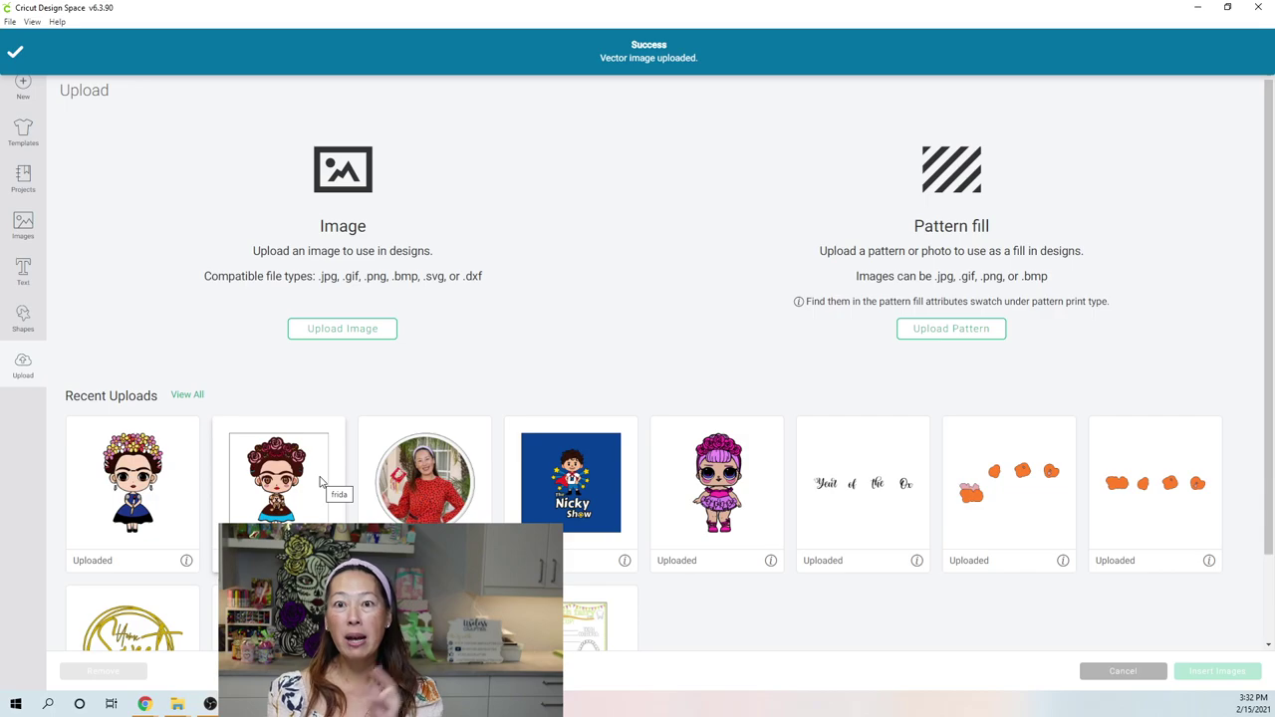
Select both Frida images in Recent Uploads and insert them onto the canvas.
{"action": "left_click", "coordinate": [123, 464]}
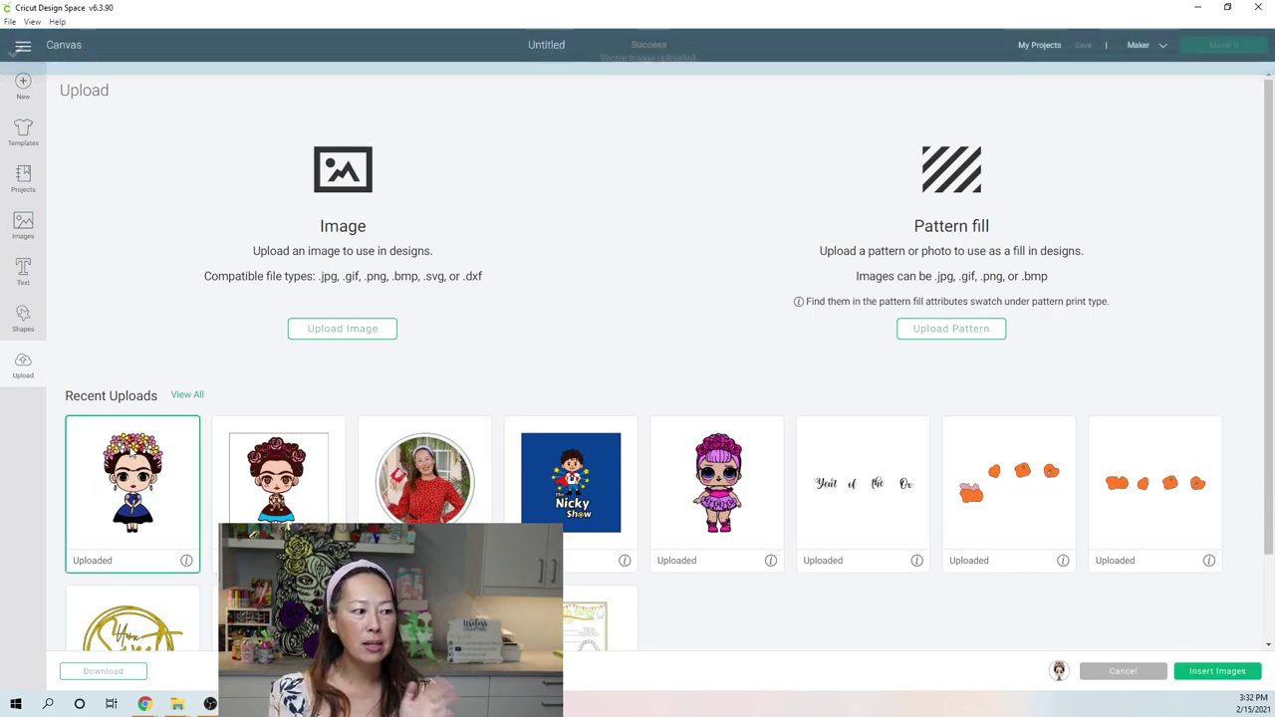
{"action": "left_click", "coordinate": [309, 450]}
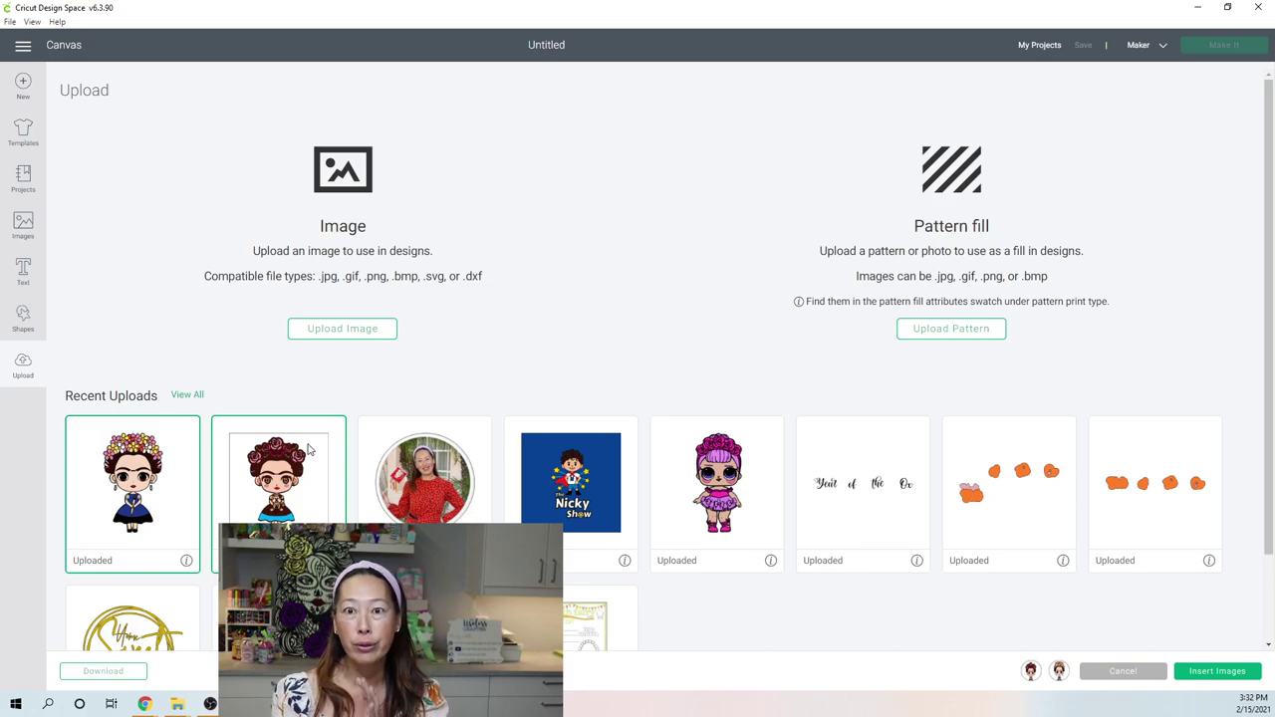
{"action": "left_click", "coordinate": [1241, 673]}
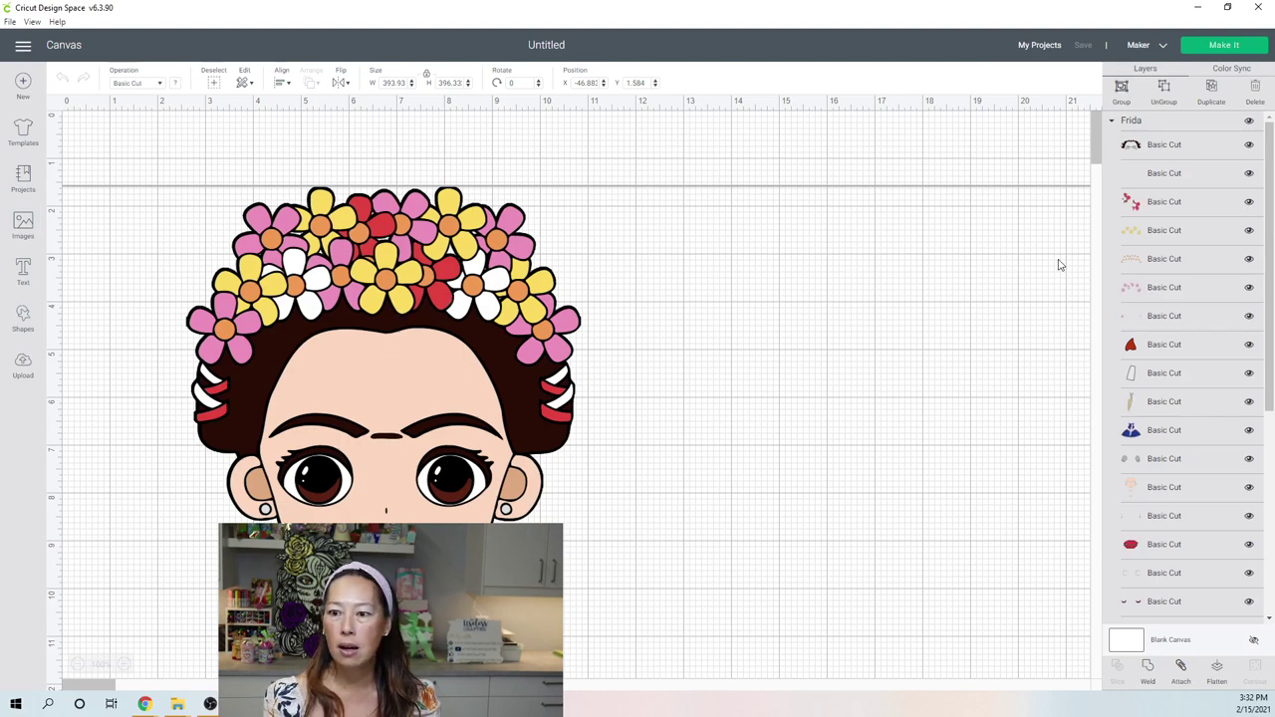
{"action": "left_click", "coordinate": [1148, 128]}
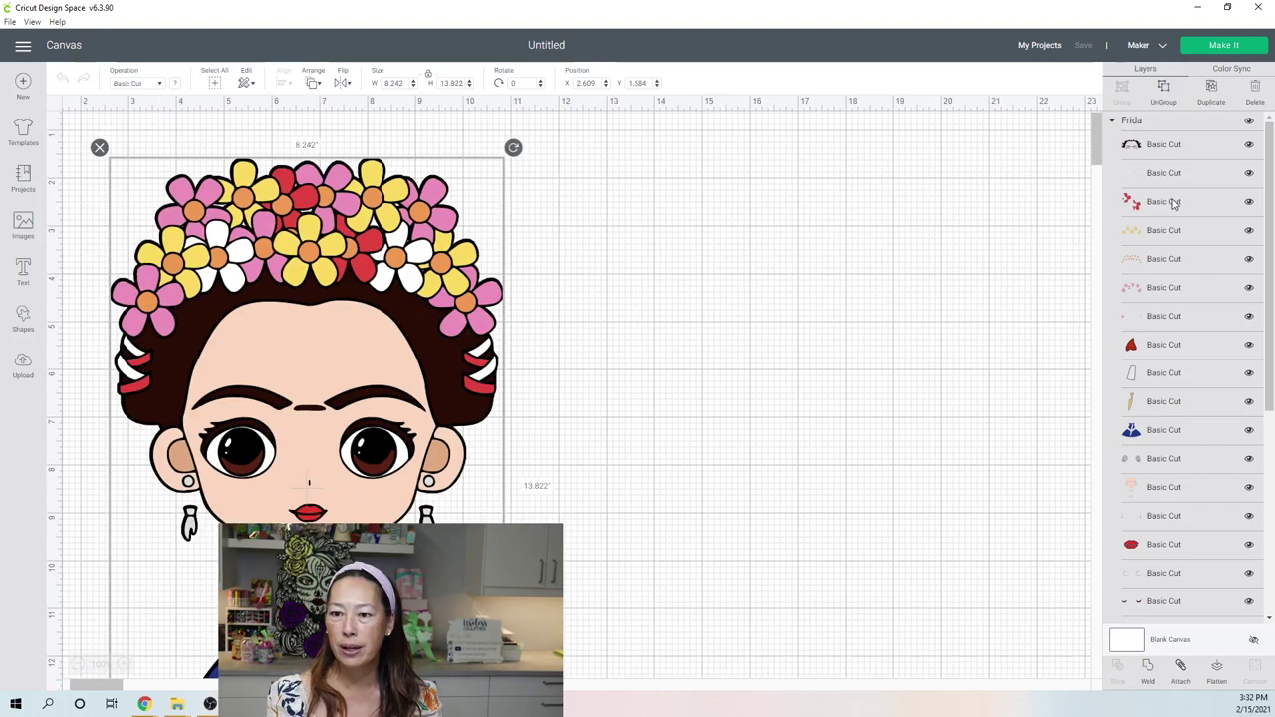
{"action": "mouse_move", "coordinate": [1273, 178]}
{"action": "left_mouse_down"}
{"action": "mouse_move", "coordinate": [1270, 255]}
{"action": "mouse_move", "coordinate": [1270, 179]}
{"action": "left_mouse_up"}
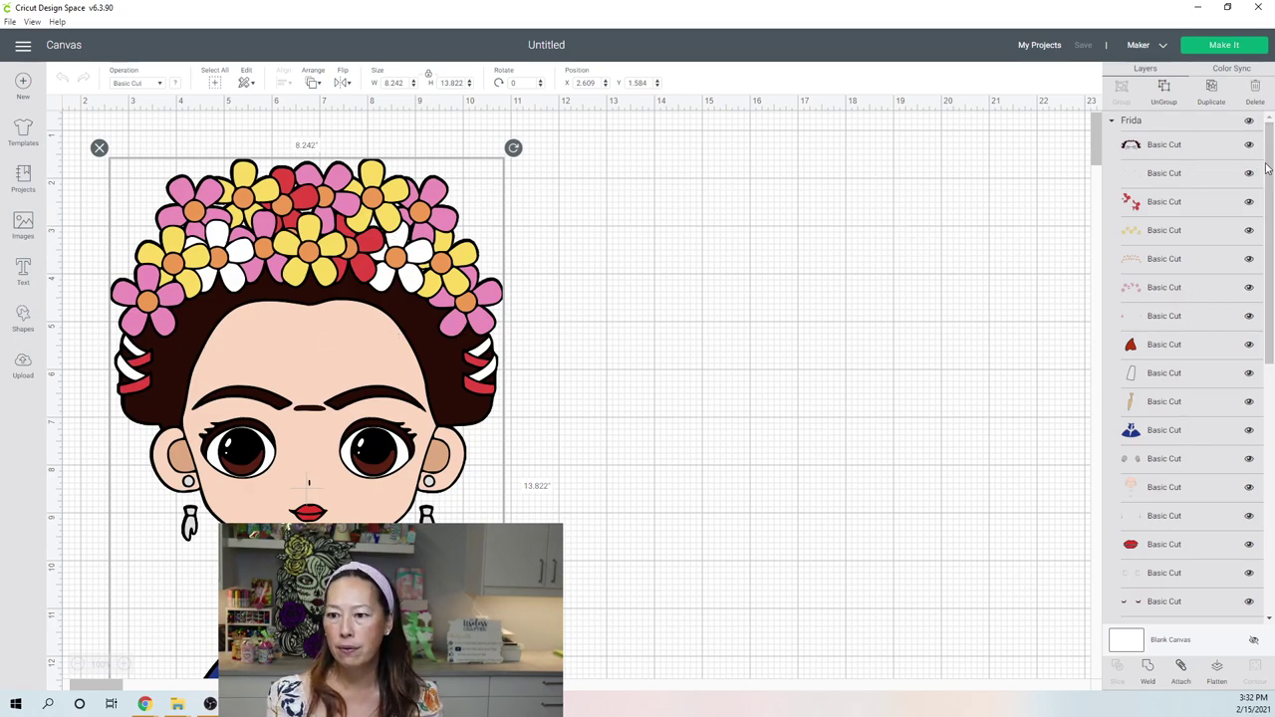
{"action": "left_click_drag", "start_coordinate": [1271, 211], "coordinate": [1272, 376]}
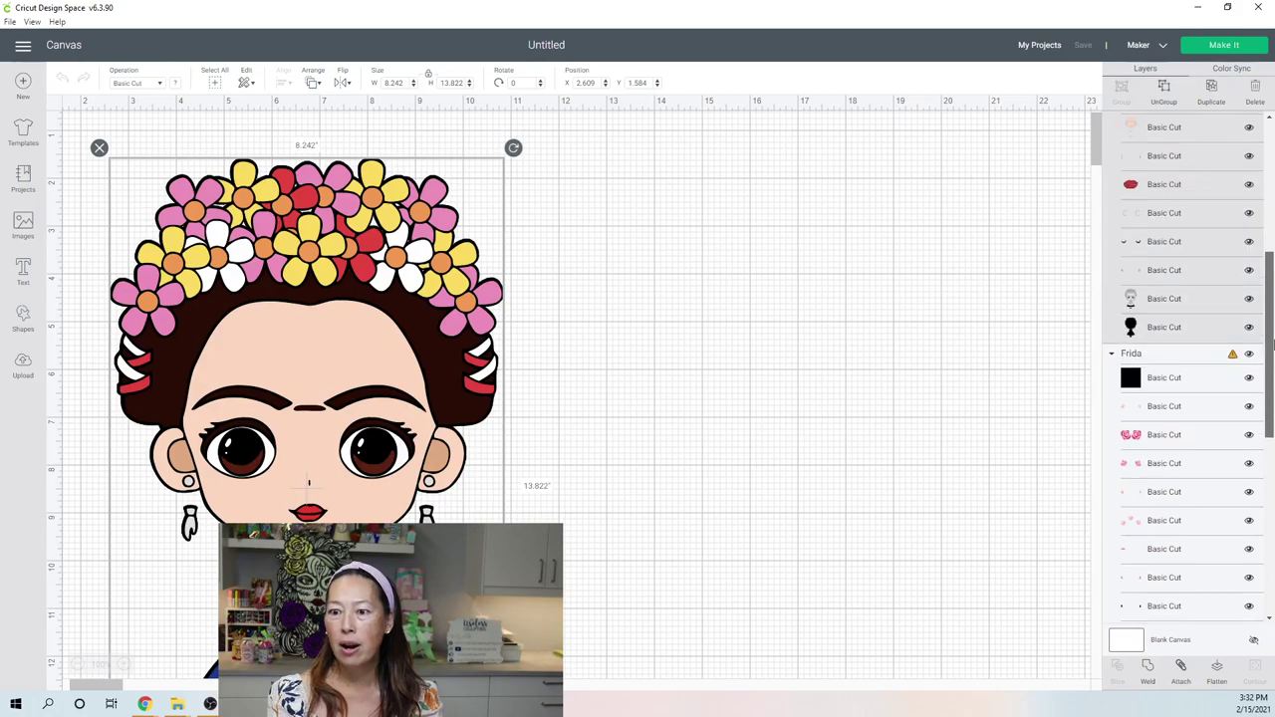
{"action": "scroll", "coordinate": [1157, 353], "scroll_direction": "down", "scroll_amount": 3}
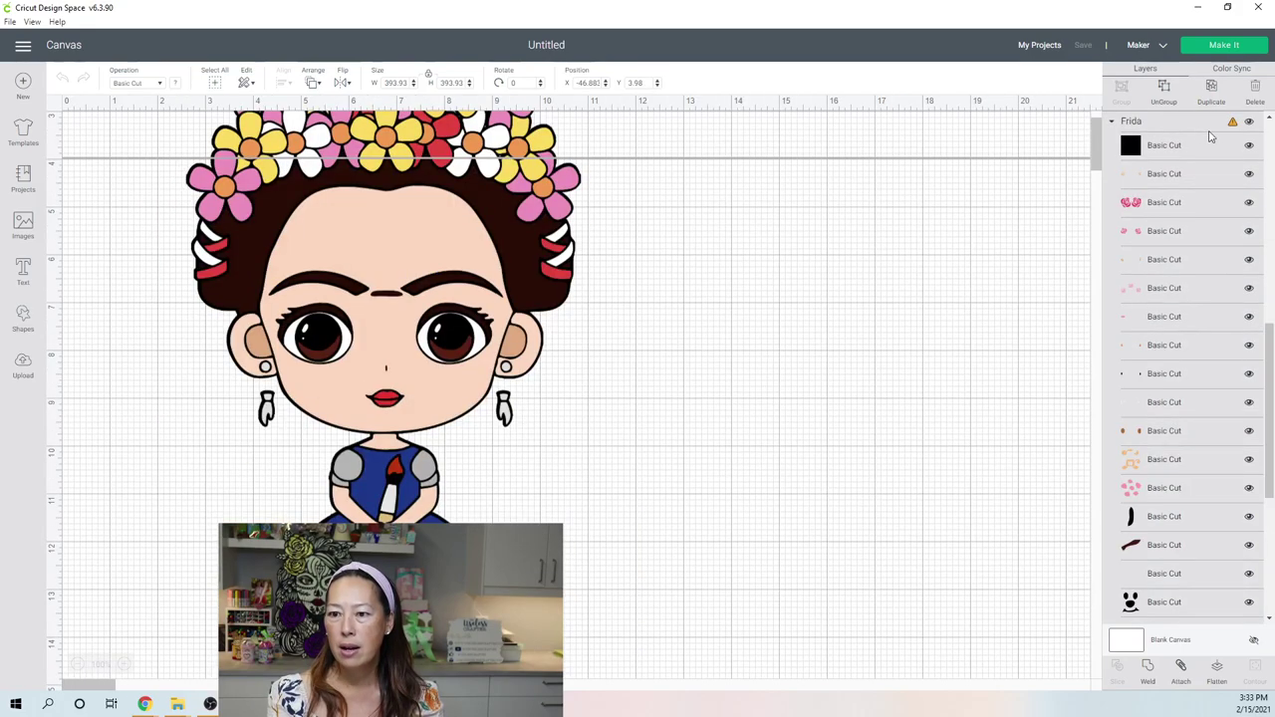
{"action": "scroll", "coordinate": [1271, 364], "scroll_direction": "down", "scroll_amount": 1}
{"action": "left_click_drag", "start_coordinate": [1271, 363], "coordinate": [1271, 554]}
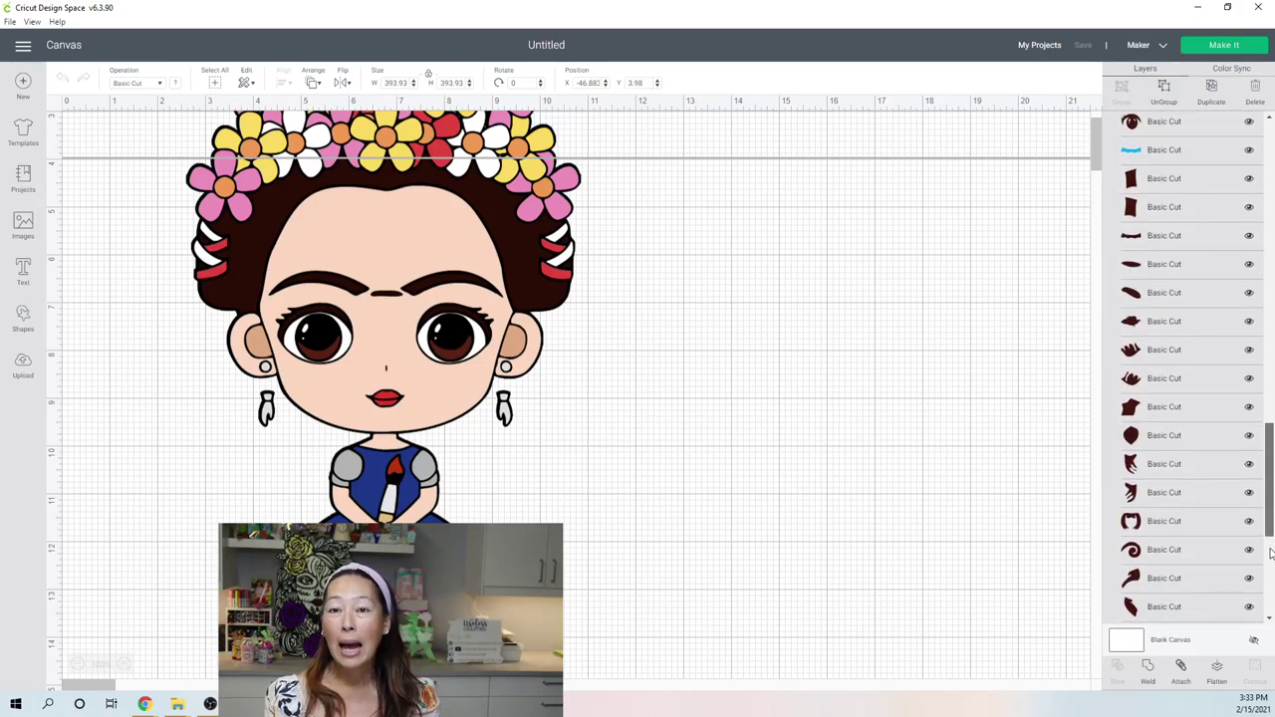
{"action": "scroll", "coordinate": [1145, 306], "scroll_direction": "down", "scroll_amount": 4}
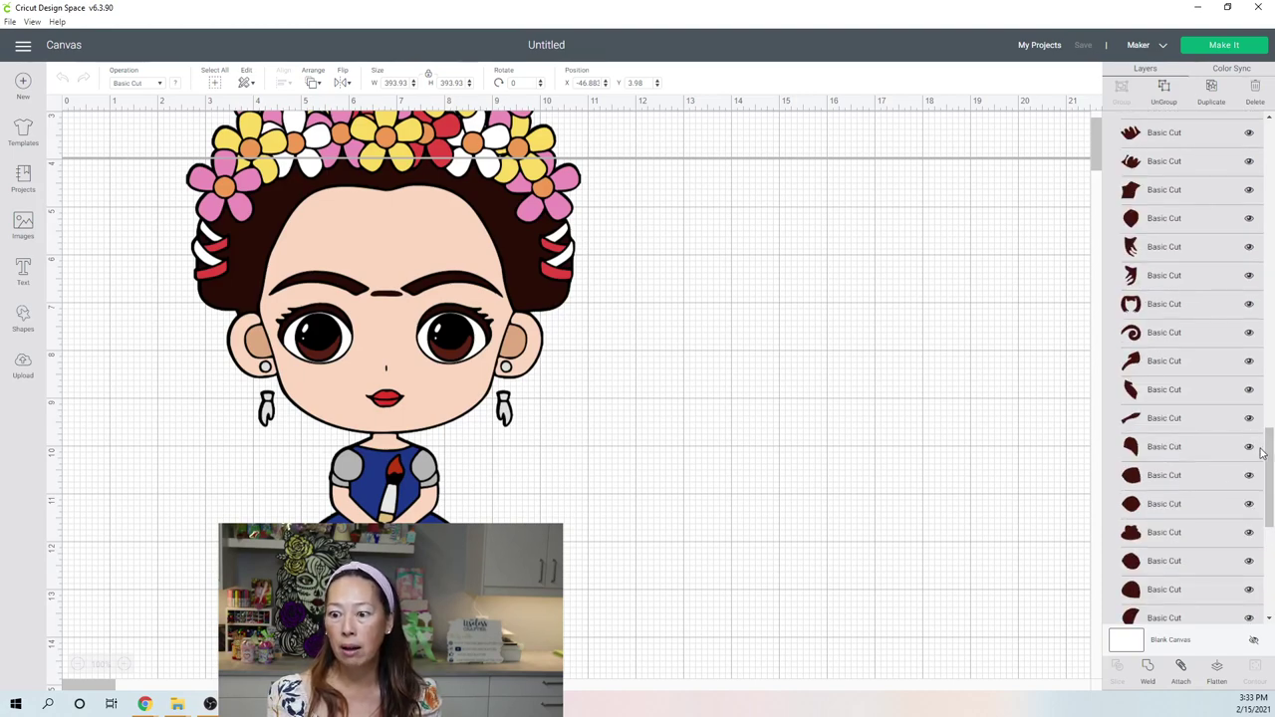
{"action": "left_click_drag", "start_coordinate": [1271, 475], "coordinate": [1266, 587]}
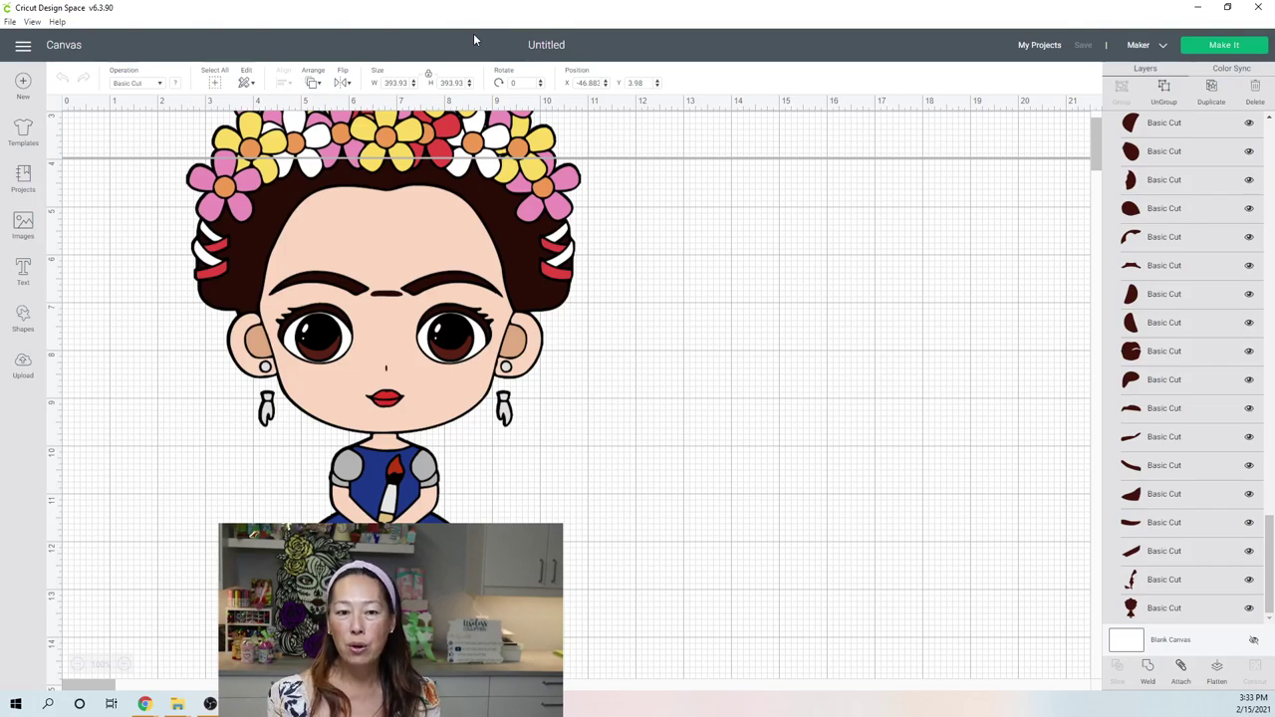
Resize the black square to 15 × 15 inches and move it right of Frida.
{"action": "left_click", "coordinate": [397, 82]}
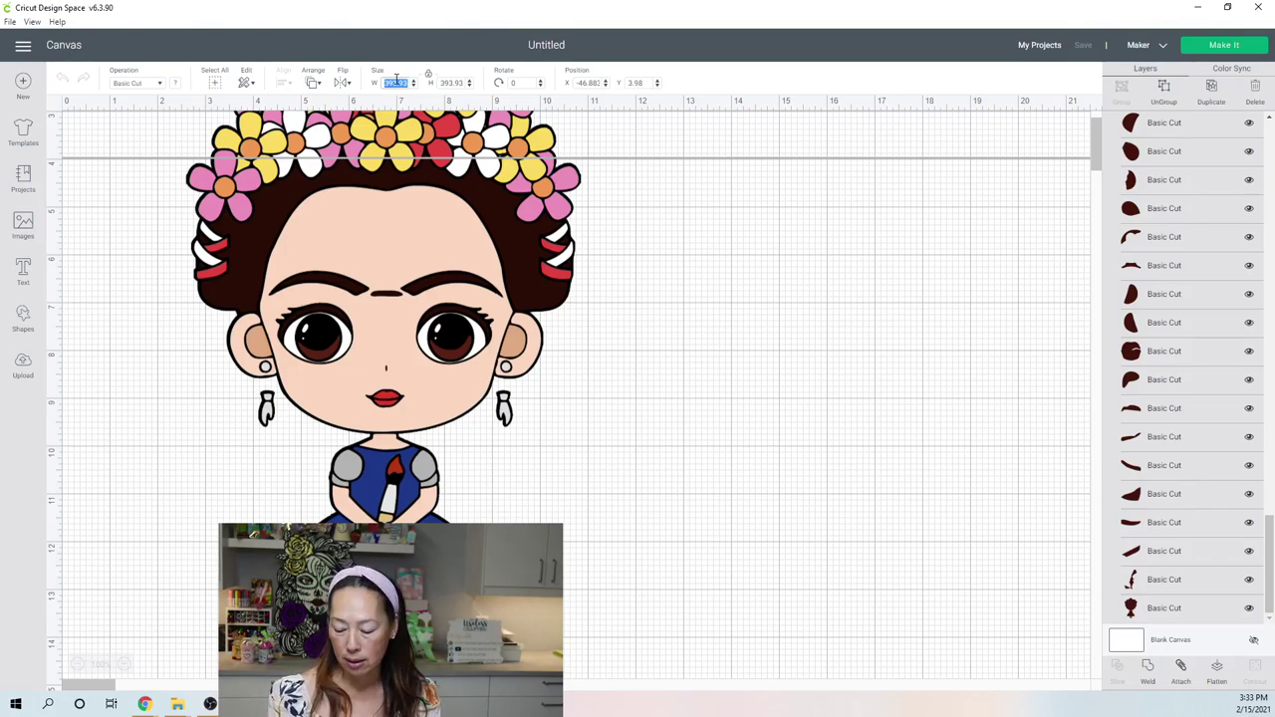
{"action": "type", "text": "15"}
{"action": "key", "text": "Tab"}
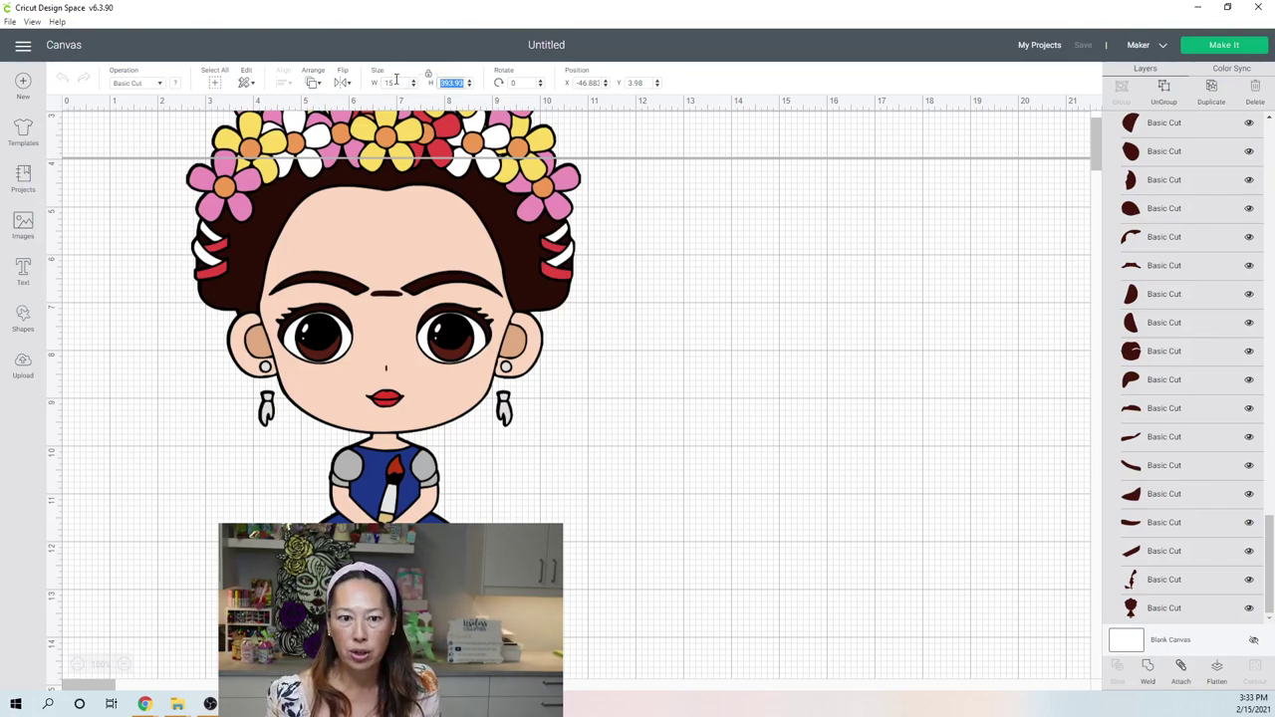
{"action": "type", "text": "15"}
{"action": "key", "text": "Return"}
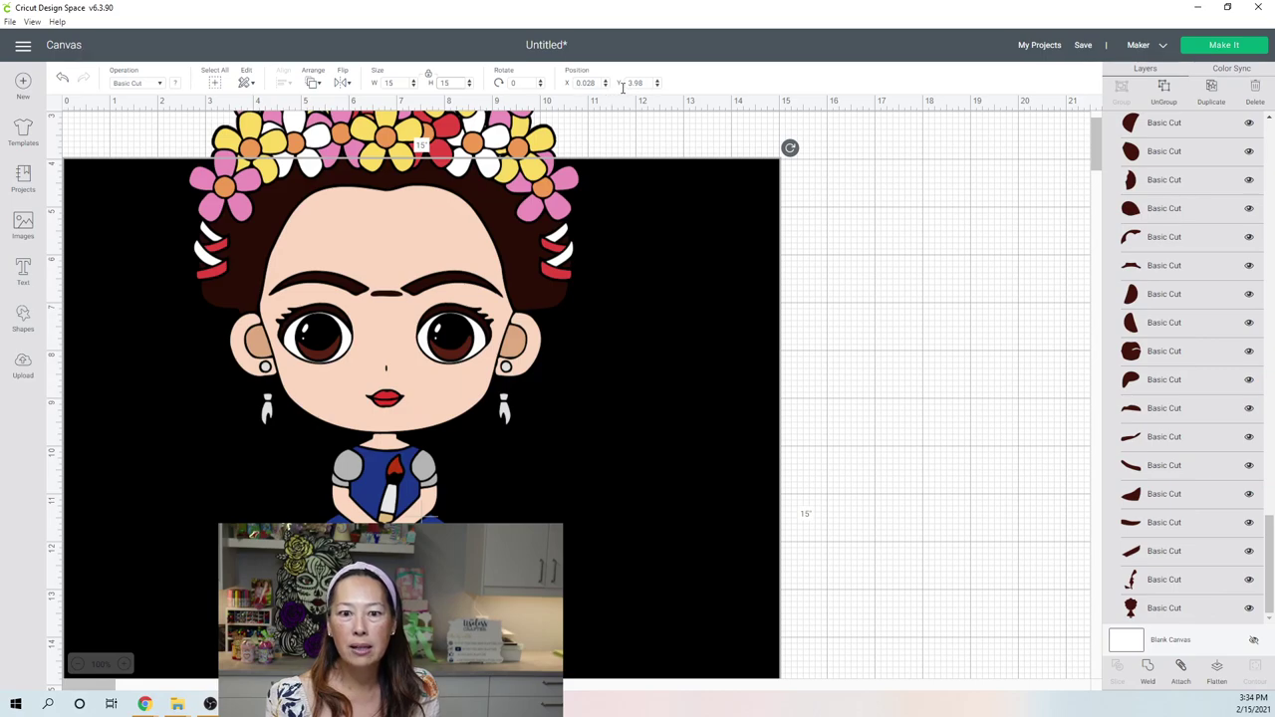
{"action": "left_click_drag", "start_coordinate": [161, 237], "coordinate": [687, 155]}
{"action": "left_click", "coordinate": [77, 666]}
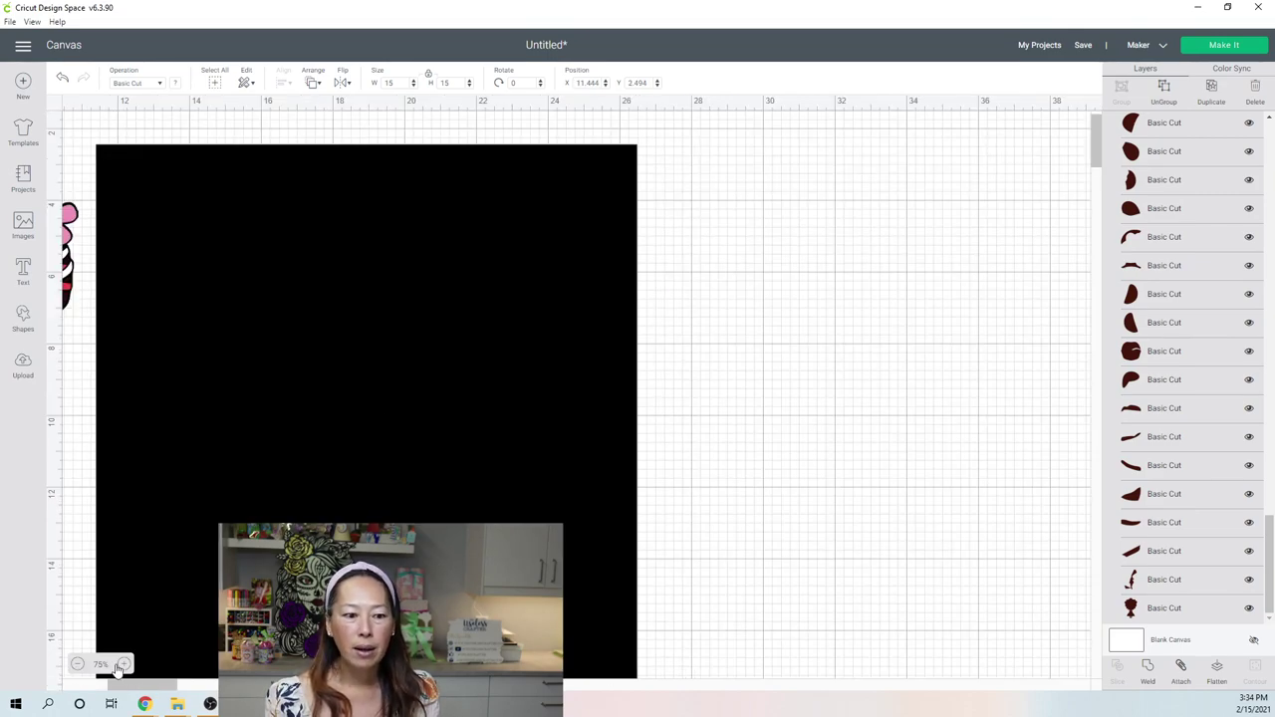
{"action": "left_click", "coordinate": [77, 666]}
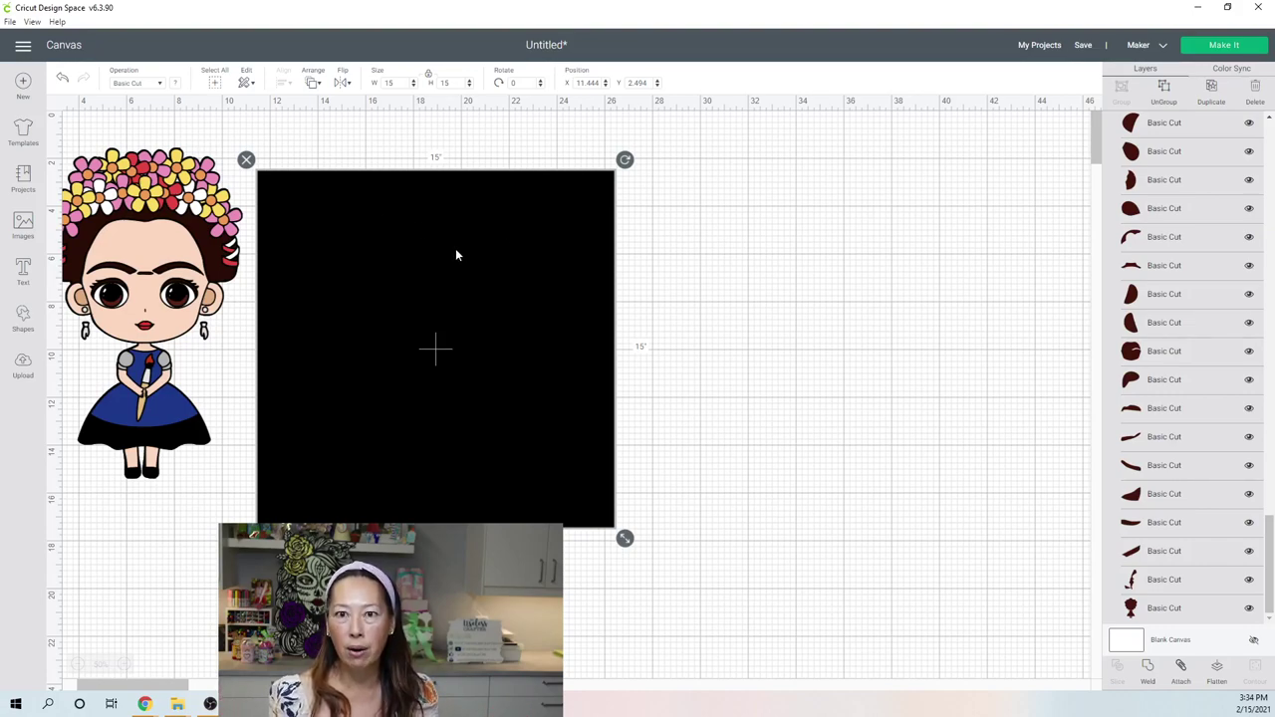
{"action": "left_click", "coordinate": [883, 250]}
{"action": "left_click_drag", "start_coordinate": [376, 250], "coordinate": [528, 235]}
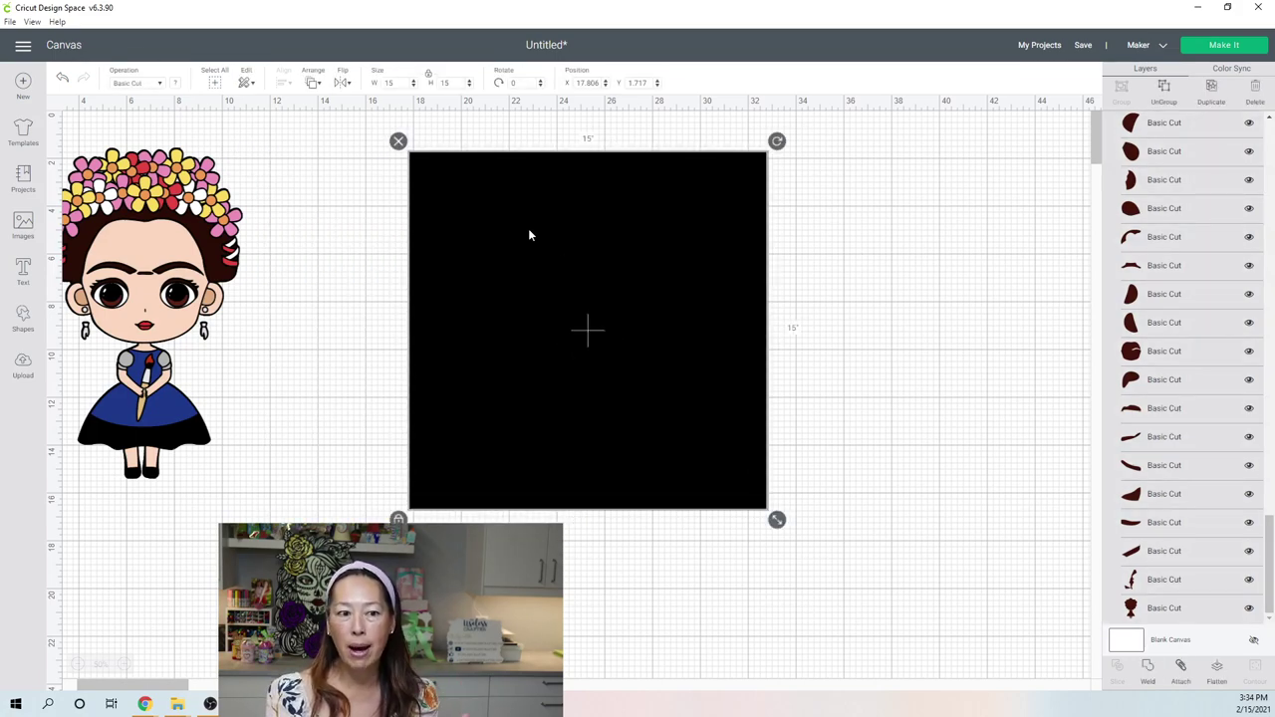
Ungroup the second doll and pull the square, monkey, skin and dark pieces apart.
{"action": "left_click", "coordinate": [1163, 90]}
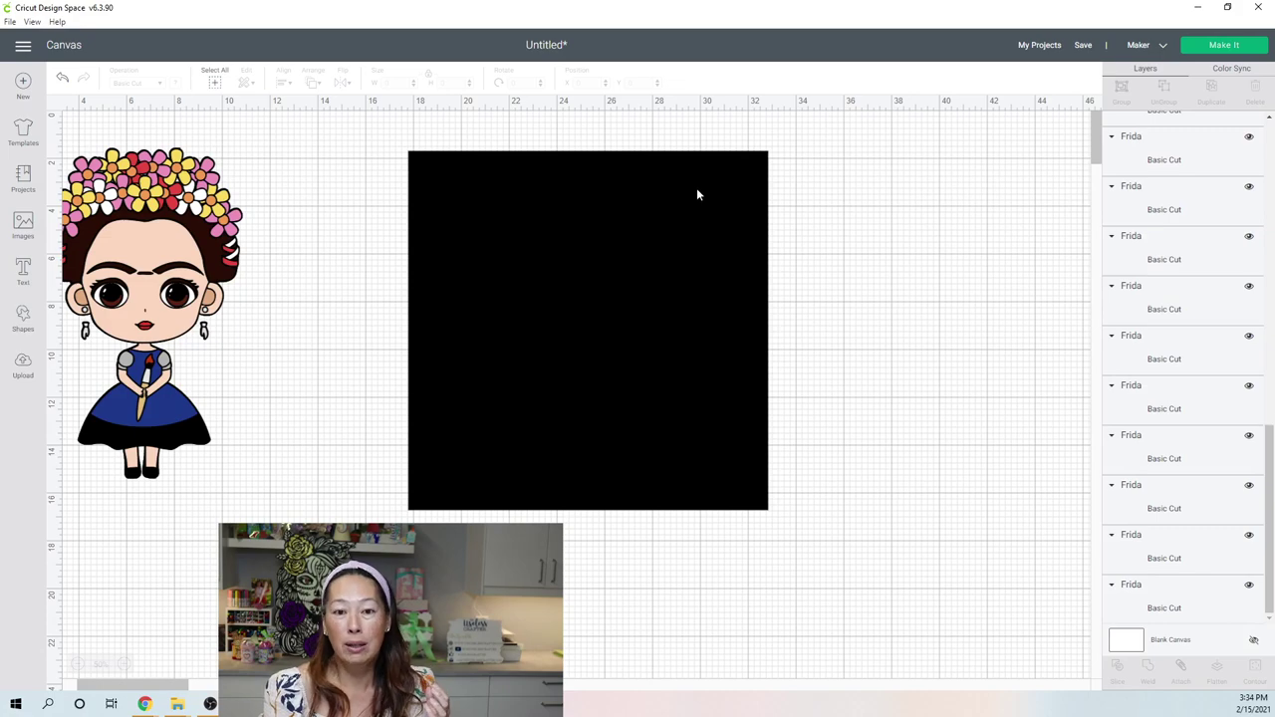
{"action": "left_click_drag", "start_coordinate": [618, 201], "coordinate": [995, 341]}
{"action": "left_click_drag", "start_coordinate": [593, 397], "coordinate": [485, 374]}
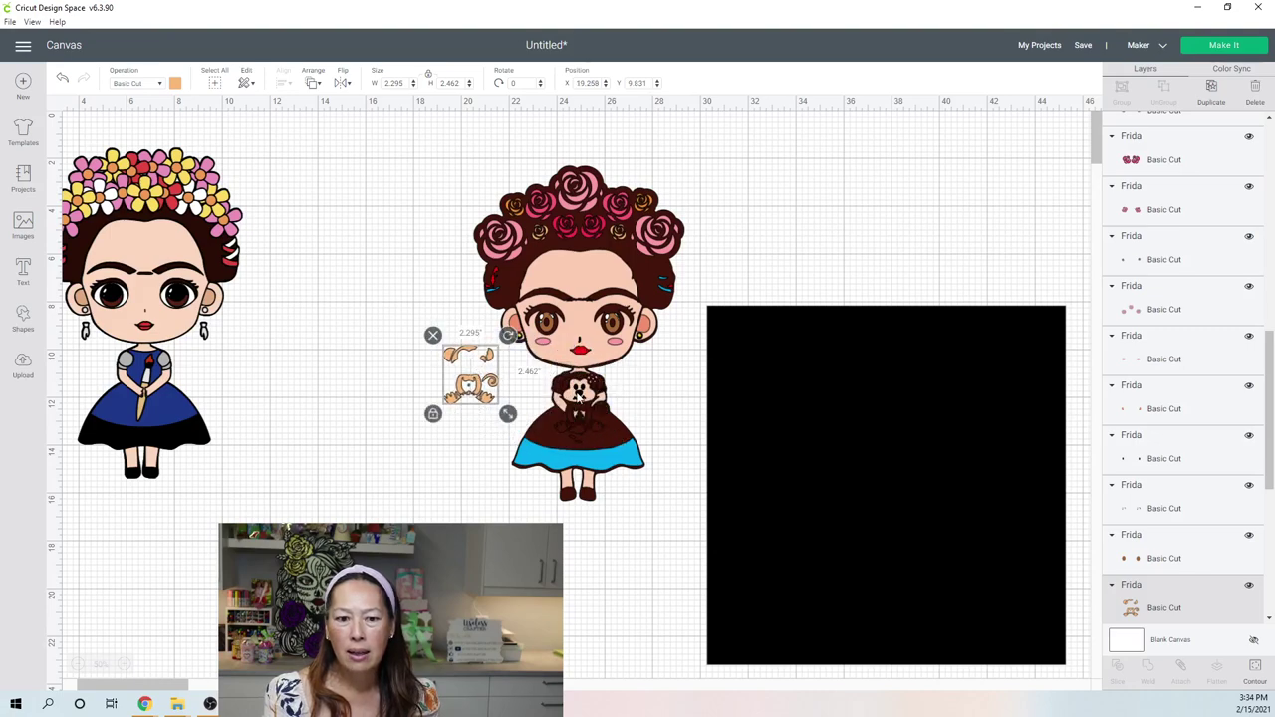
{"action": "left_click_drag", "start_coordinate": [581, 419], "coordinate": [437, 419]}
{"action": "left_click_drag", "start_coordinate": [598, 422], "coordinate": [503, 426]}
{"action": "left_click_drag", "start_coordinate": [586, 407], "coordinate": [406, 438]}
Move the mouth, body and eyebrow pieces aside, then delete the extra dolls and black square.
{"action": "left_click", "coordinate": [445, 438]}
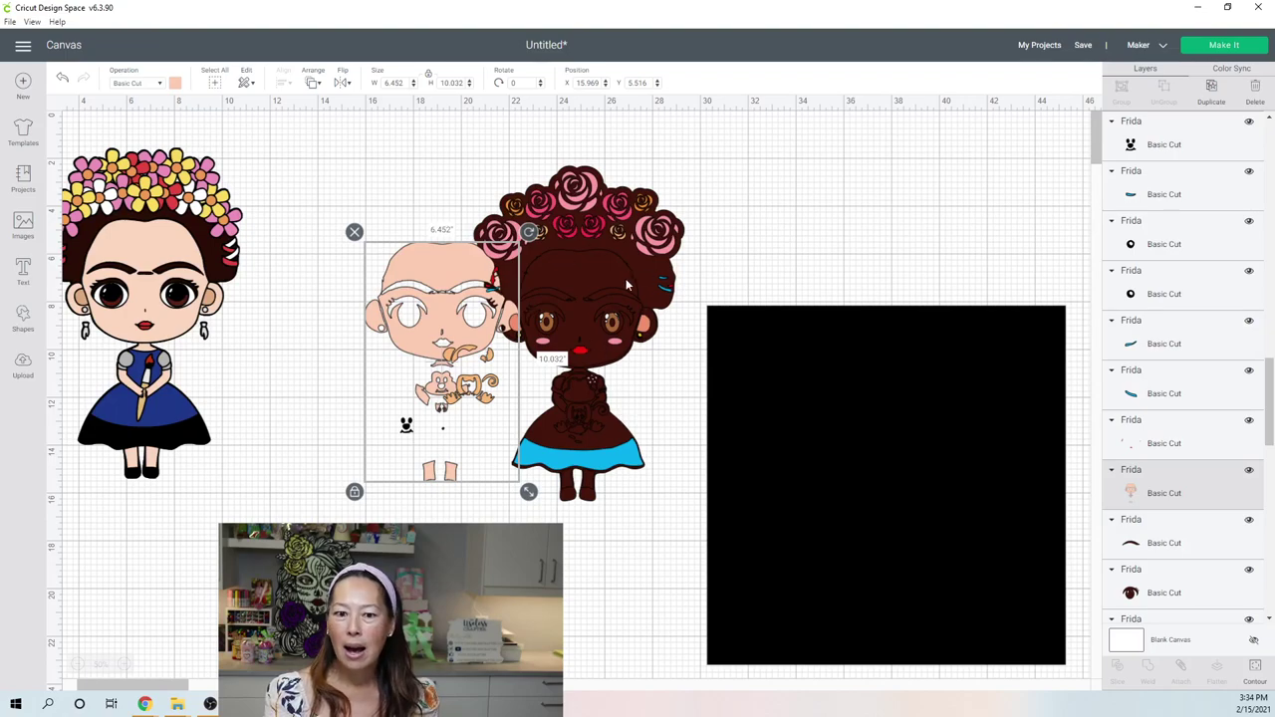
{"action": "left_click_drag", "start_coordinate": [620, 297], "coordinate": [880, 205]}
{"action": "left_click_drag", "start_coordinate": [619, 298], "coordinate": [813, 211]}
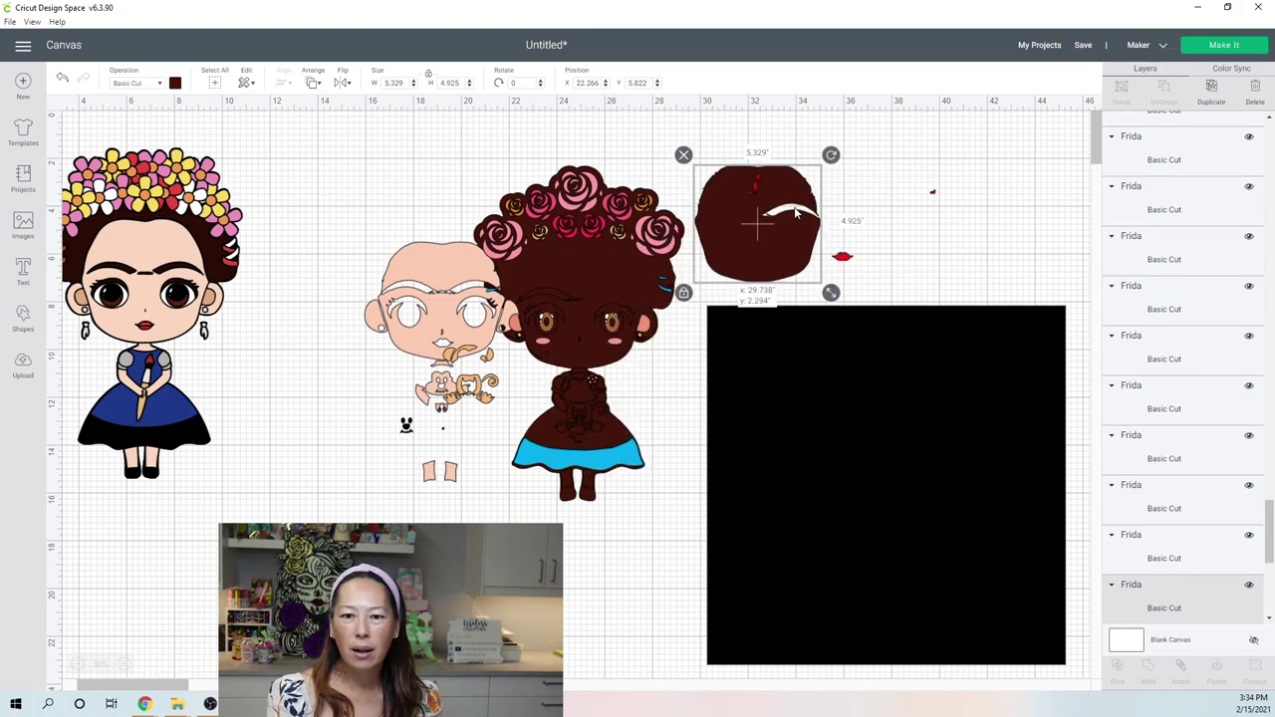
{"action": "left_click_drag", "start_coordinate": [534, 296], "coordinate": [805, 304]}
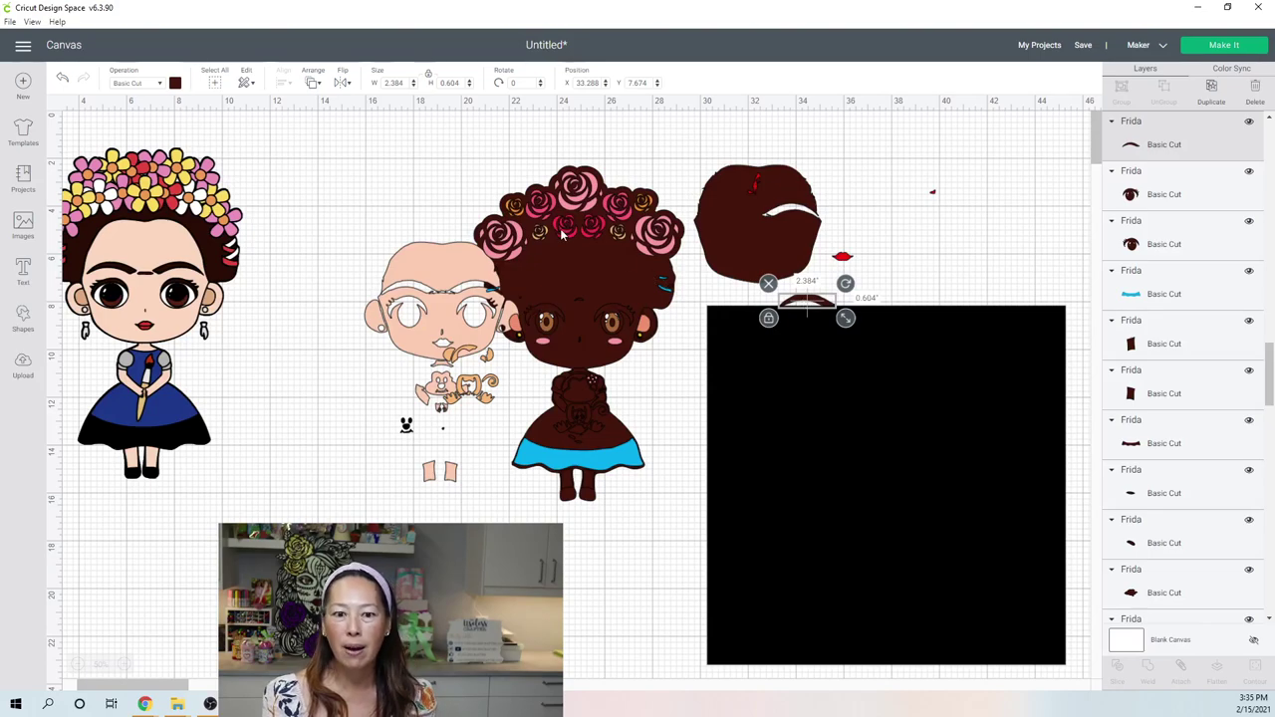
{"action": "left_click_drag", "start_coordinate": [356, 181], "coordinate": [947, 602]}
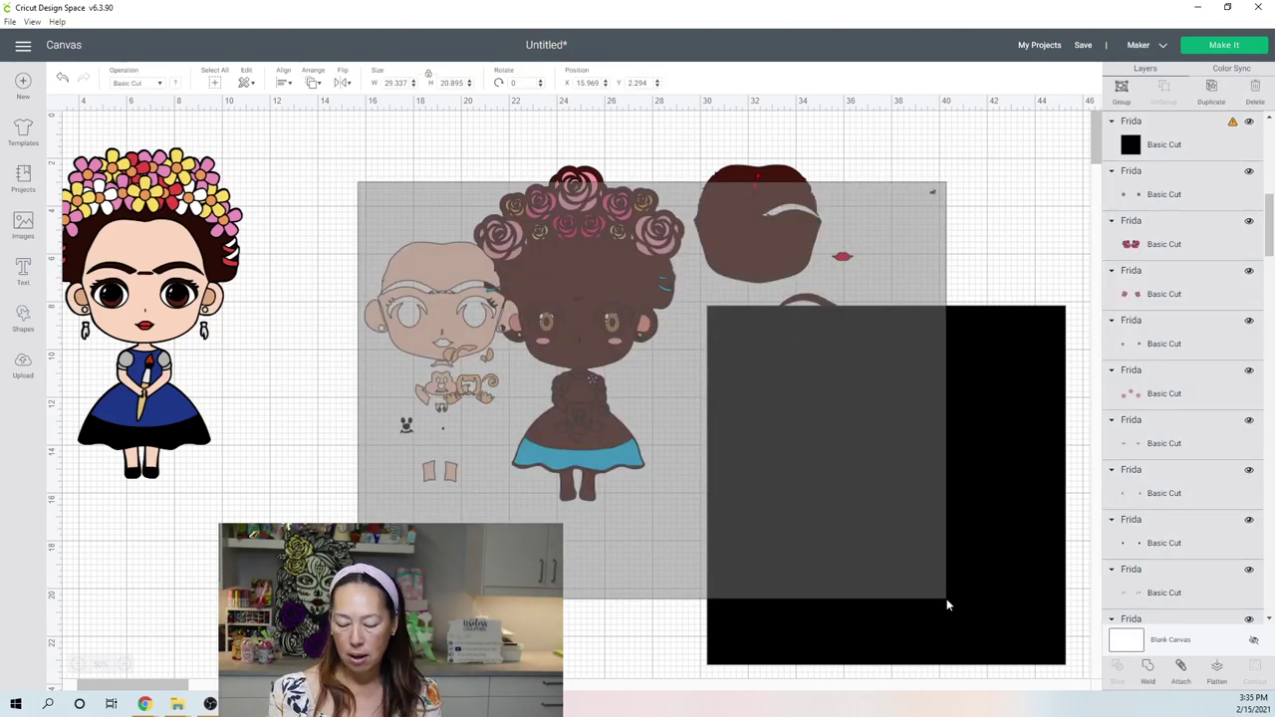
{"action": "key", "text": "Delete"}
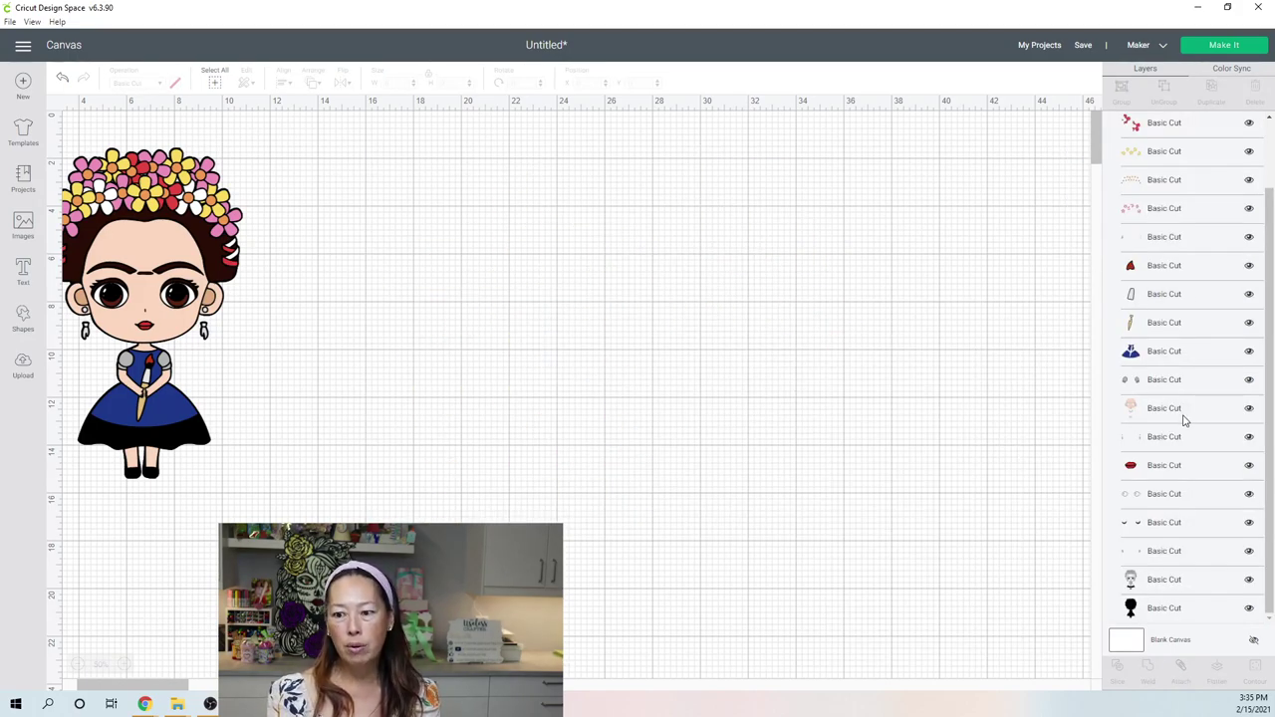
Move the whole Frida design to the middle of the canvas.
{"action": "scroll", "coordinate": [1187, 339], "scroll_direction": "up", "scroll_amount": 2}
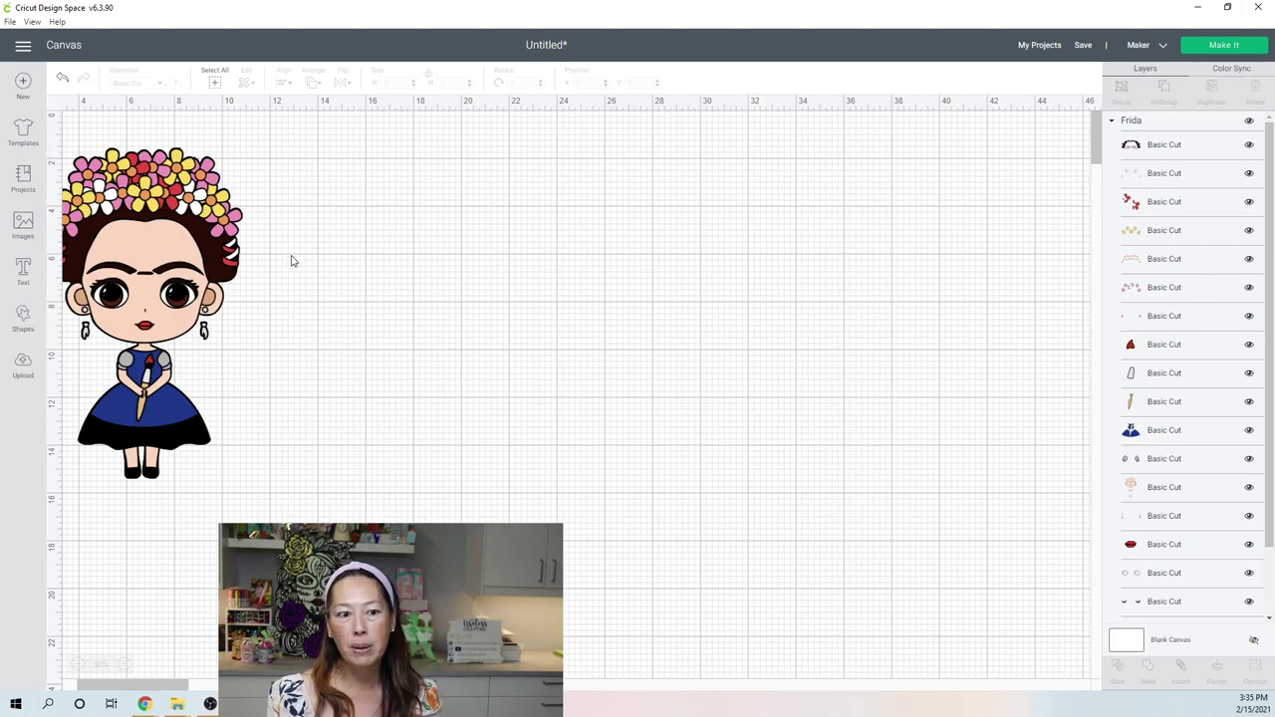
{"action": "left_click", "coordinate": [239, 227]}
{"action": "left_click_drag", "start_coordinate": [243, 229], "coordinate": [532, 251]}
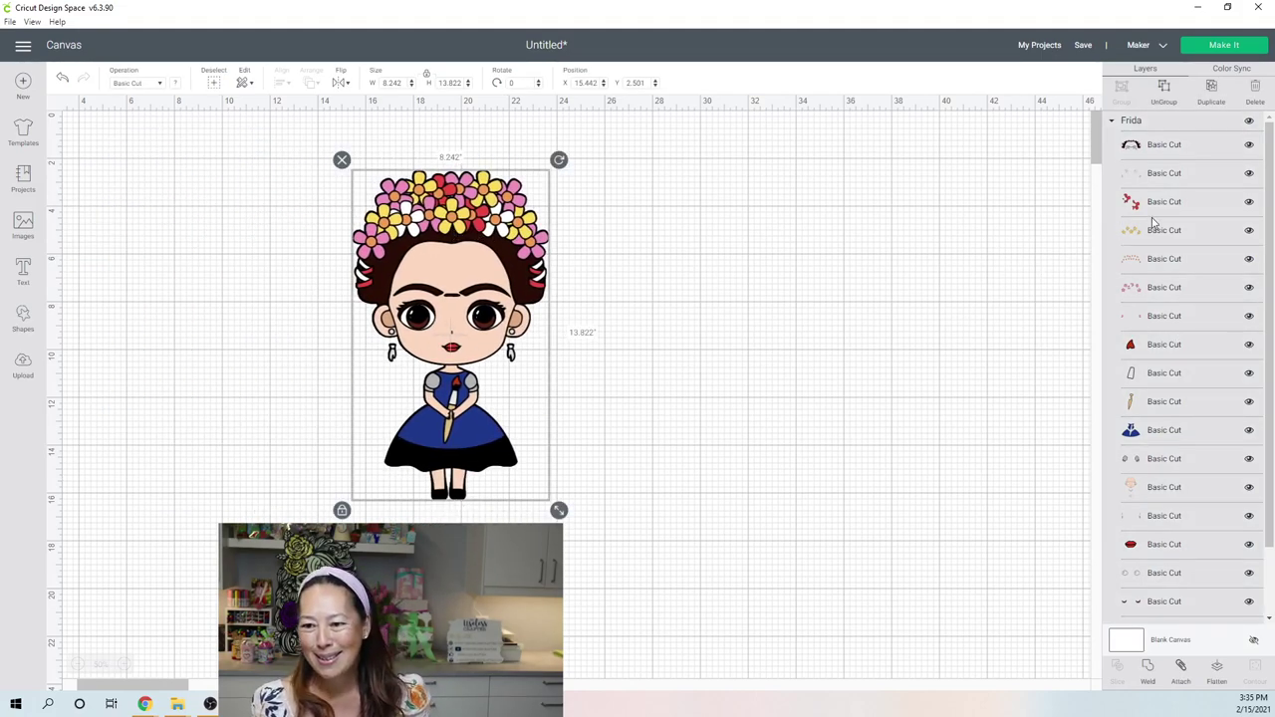
{"action": "scroll", "coordinate": [1271, 286], "scroll_direction": "down", "scroll_amount": 1}
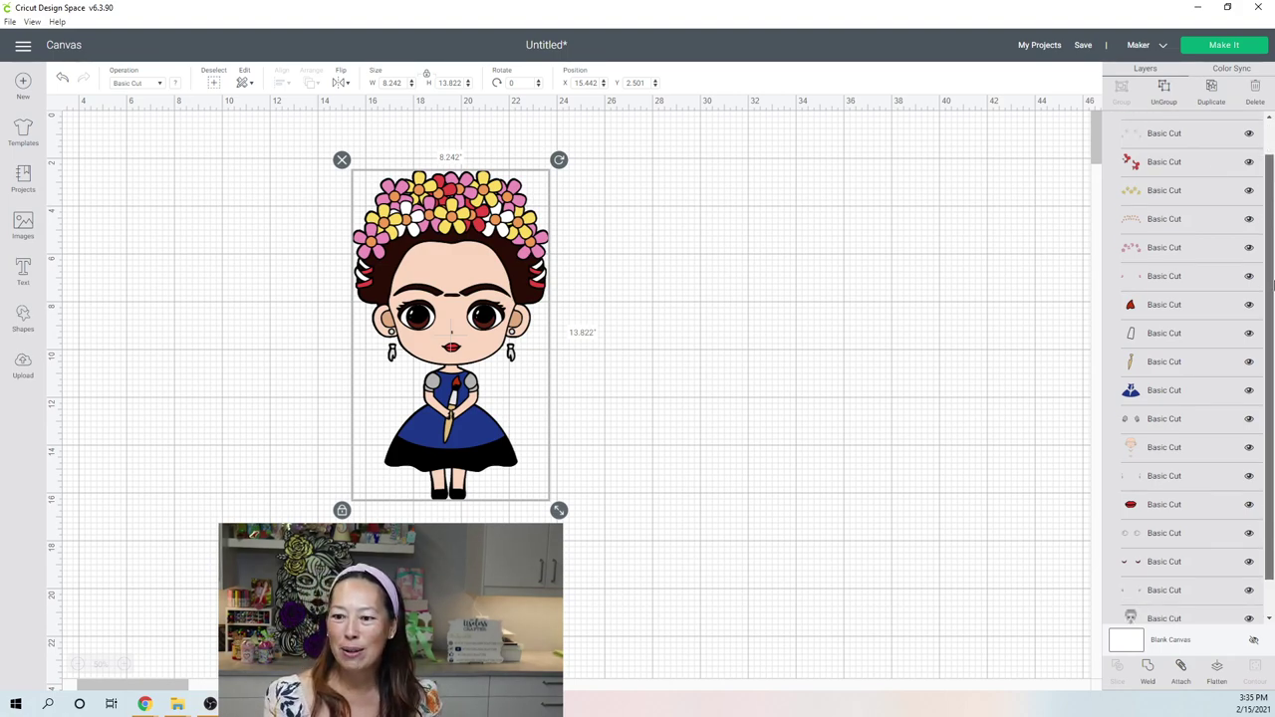
{"action": "scroll", "coordinate": [1271, 286], "scroll_direction": "down", "scroll_amount": 1}
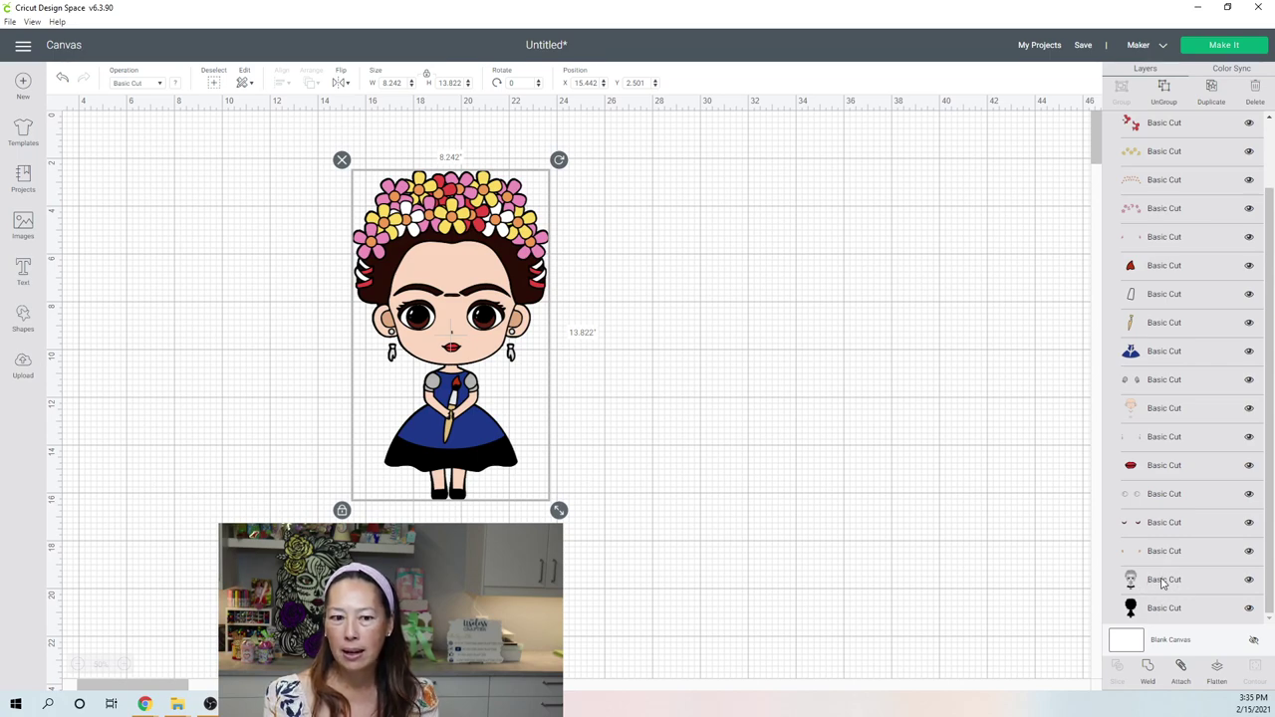
Delete the grey figure layer and select all parts of Frida.
{"action": "left_click", "coordinate": [1163, 584]}
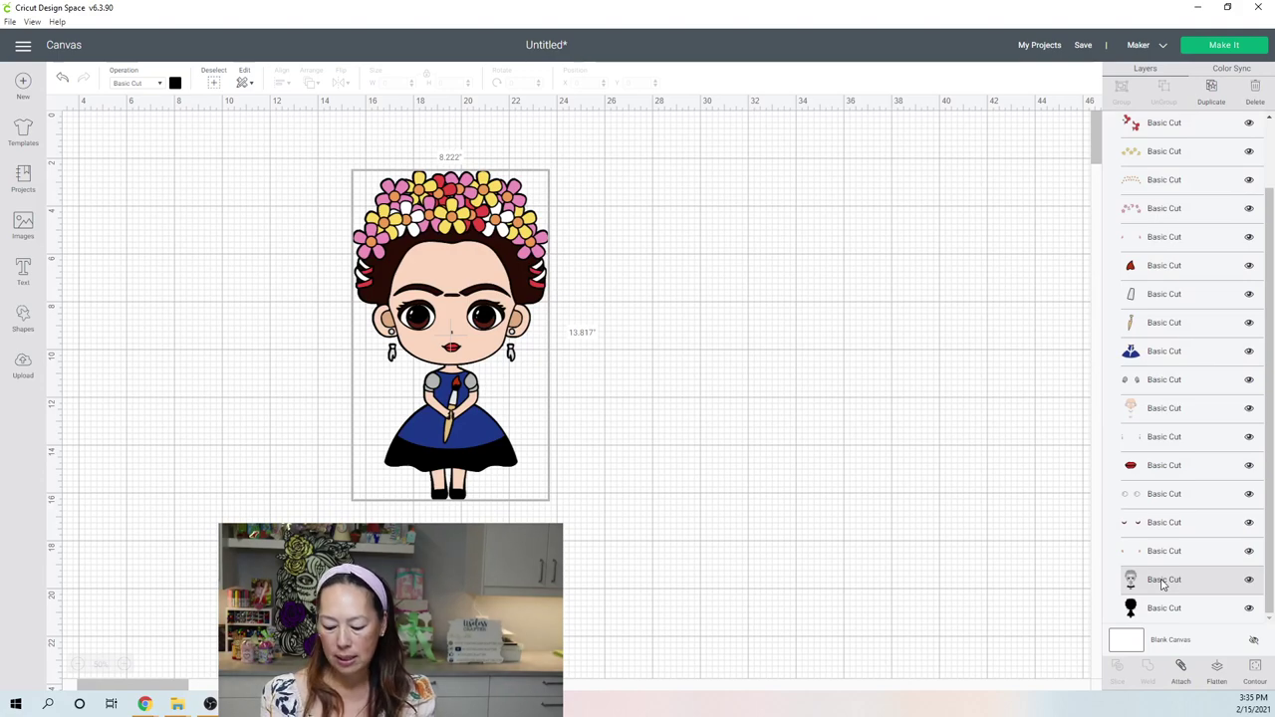
{"action": "key", "text": "Delete"}
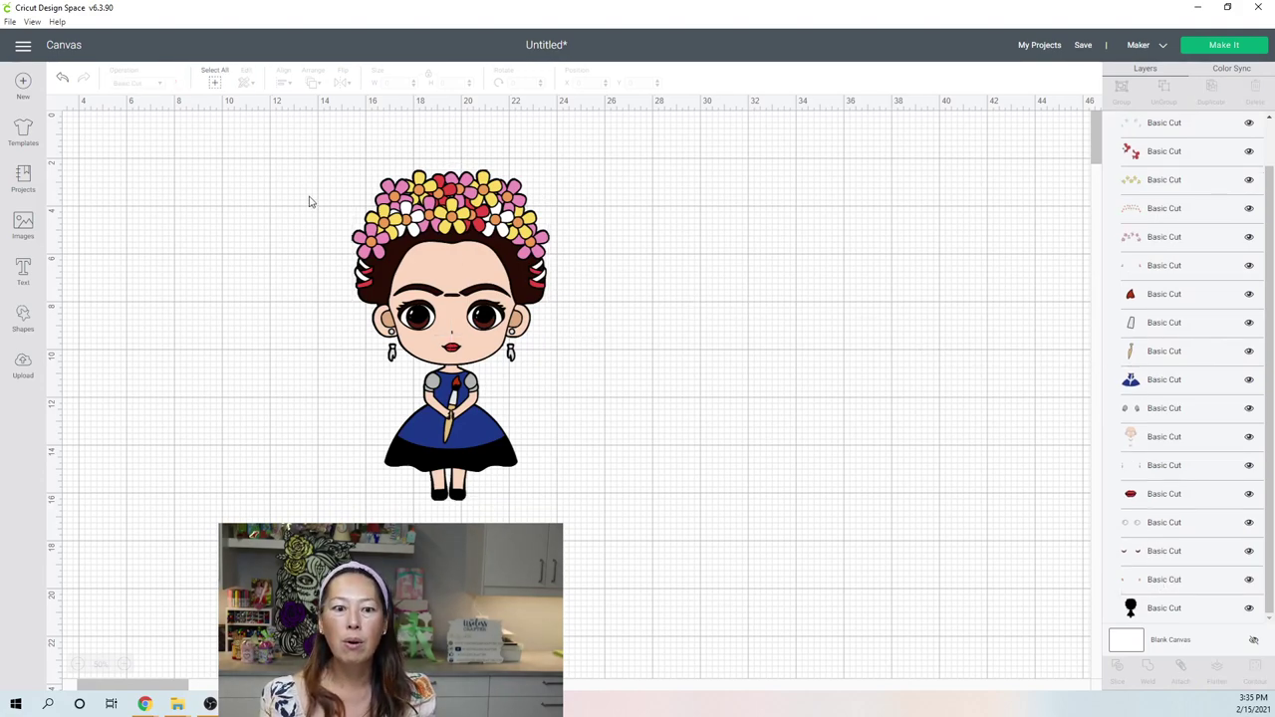
{"action": "left_click_drag", "start_coordinate": [282, 151], "coordinate": [680, 608]}
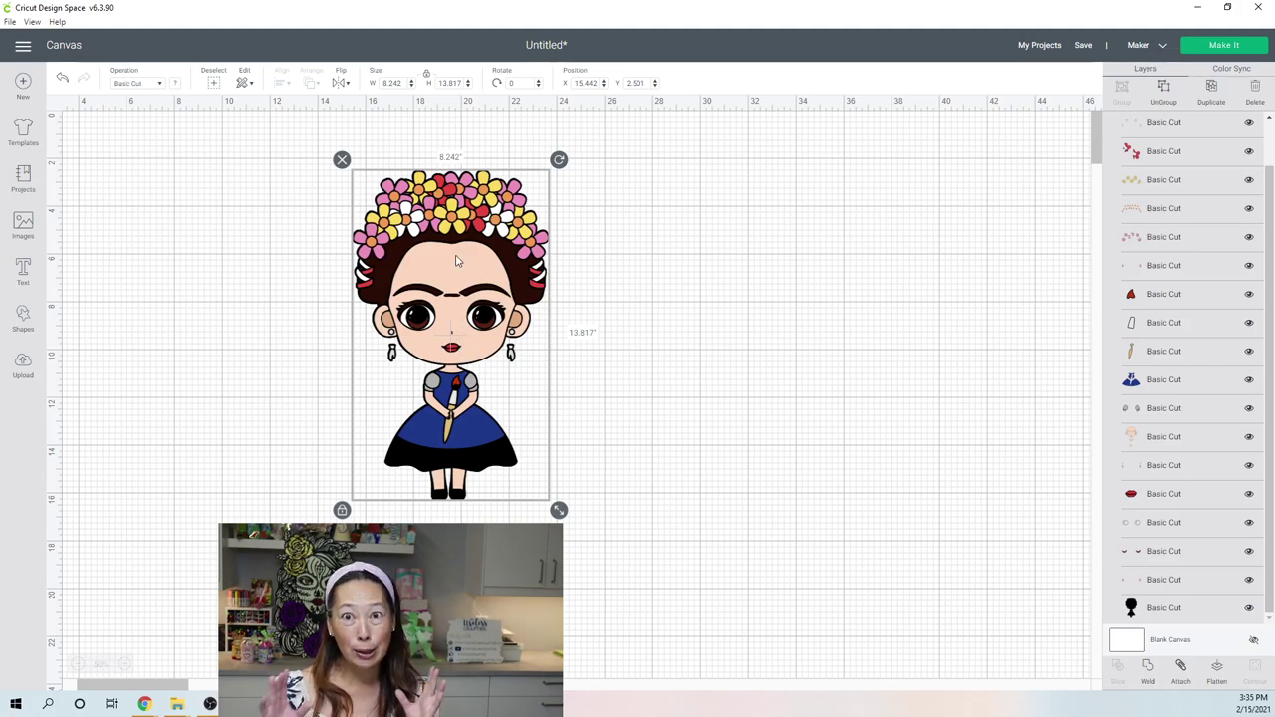
Set Frida's height to 30 inches (17.896 wide) and ungroup it into separate layers.
{"action": "double_click", "coordinate": [448, 82]}
{"action": "type", "text": "30"}
{"action": "key", "text": "Tab"}
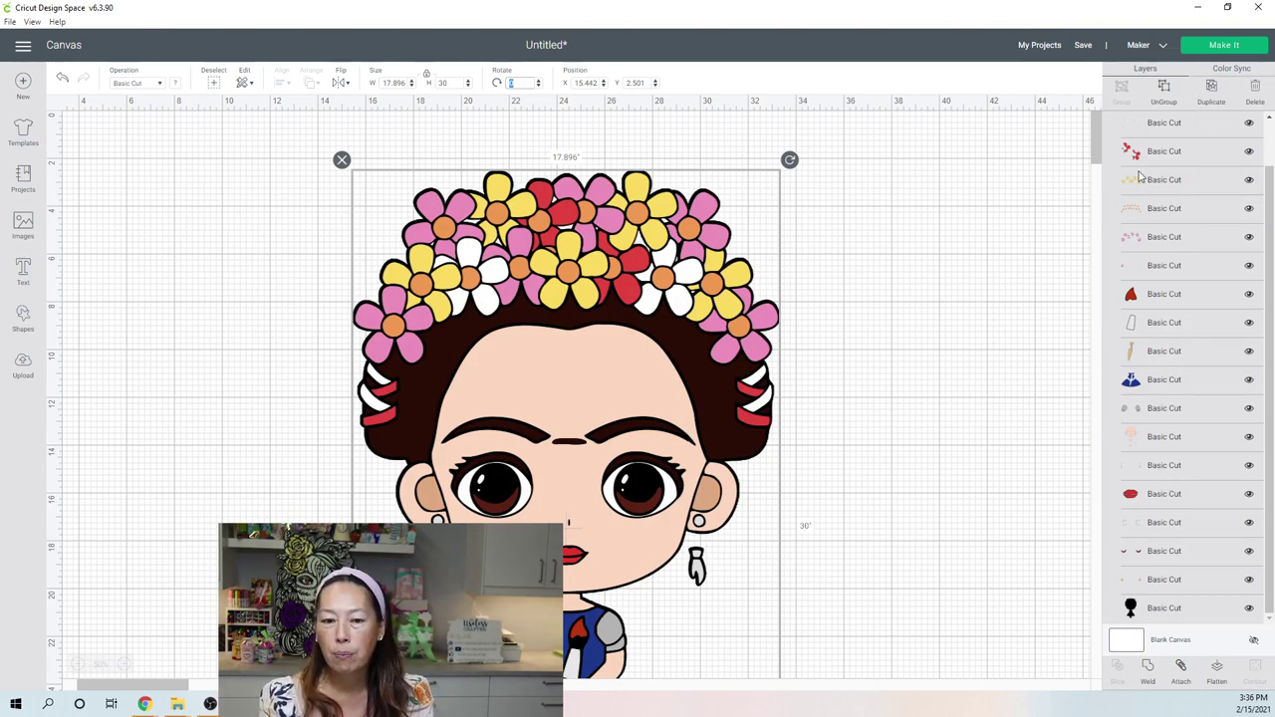
{"action": "left_click", "coordinate": [1165, 91]}
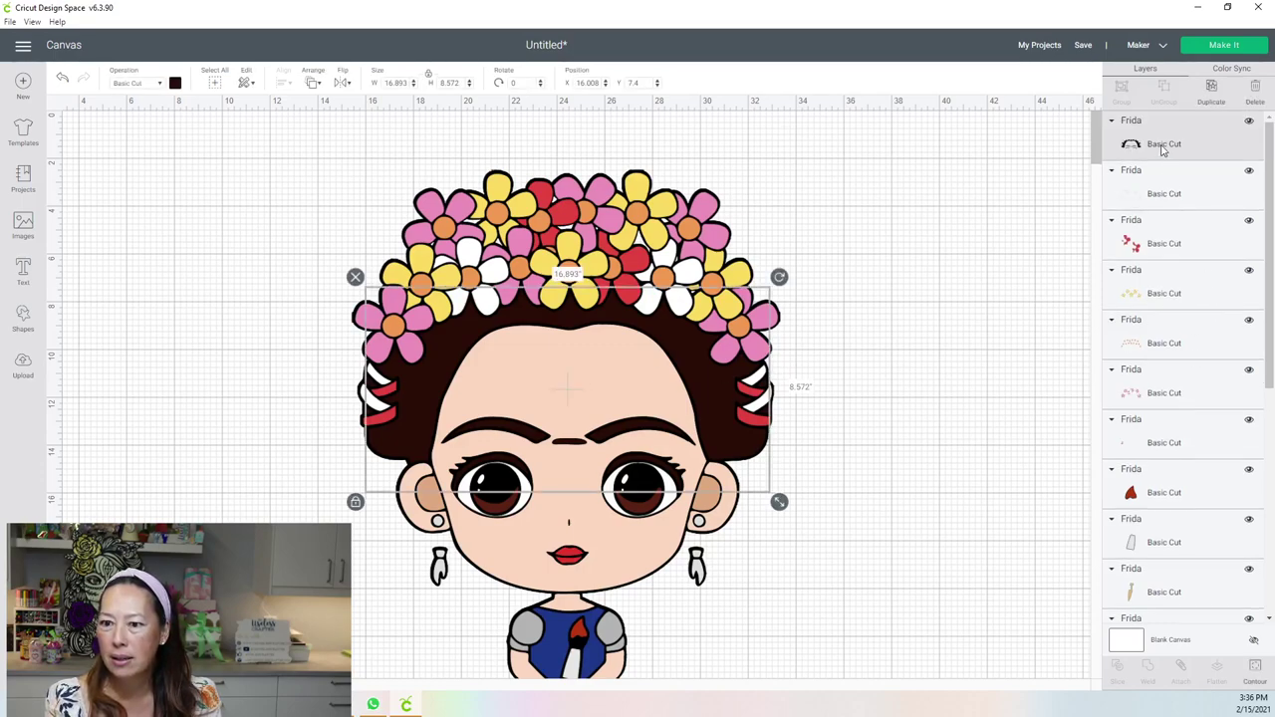
Hide, then restore, all contours of the skin-coloured face layer so the eyes, nose and mouth show.
{"action": "scroll", "coordinate": [1163, 169], "scroll_direction": "down", "scroll_amount": 5}
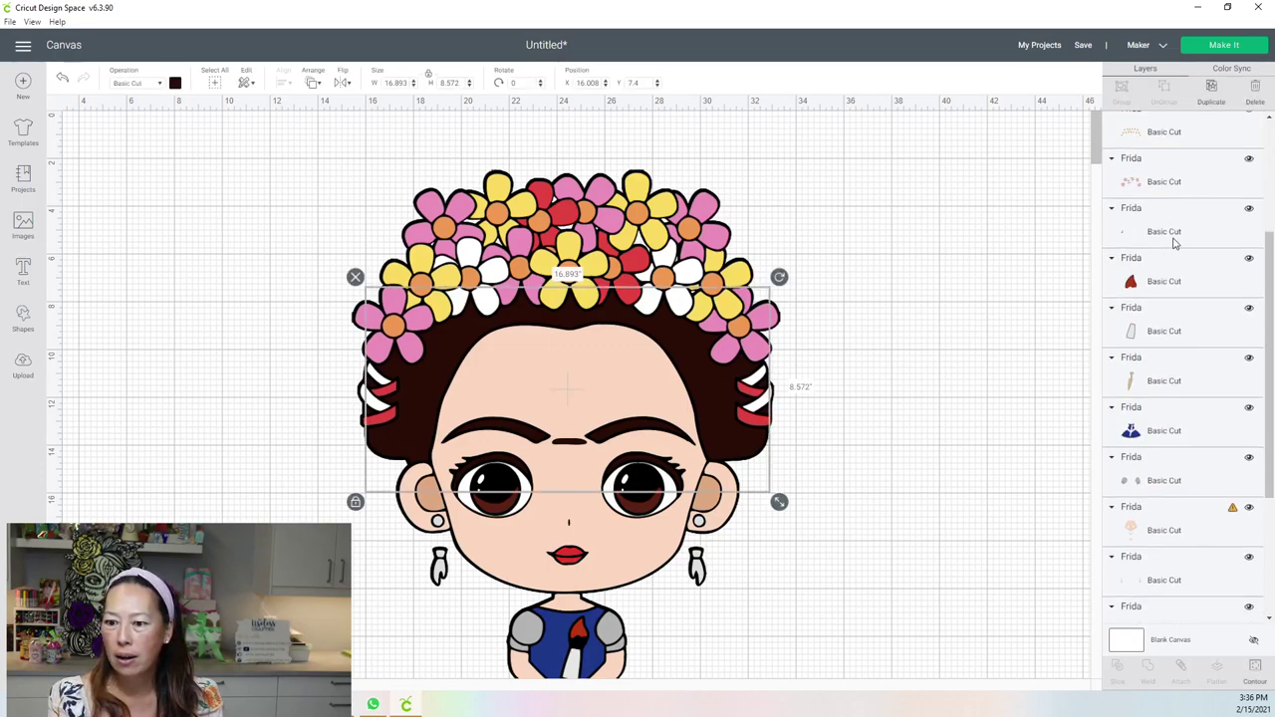
{"action": "left_click", "coordinate": [1144, 487]}
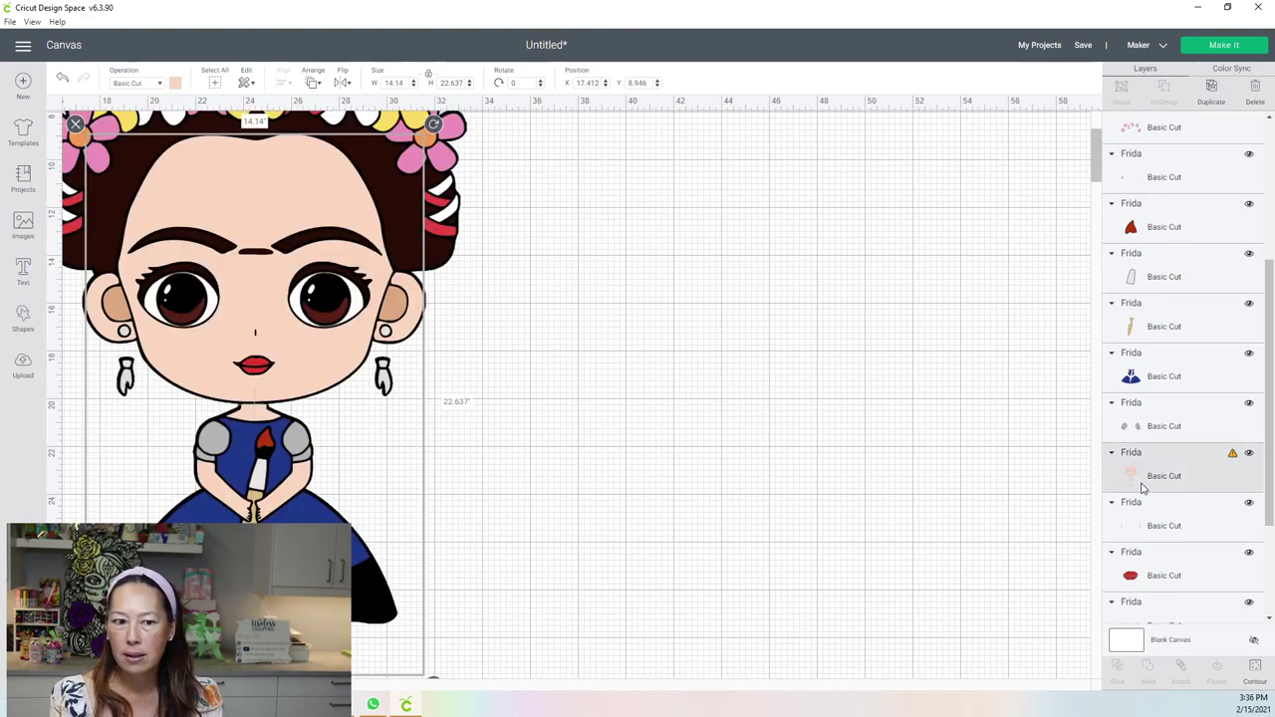
{"action": "left_click", "coordinate": [1260, 681]}
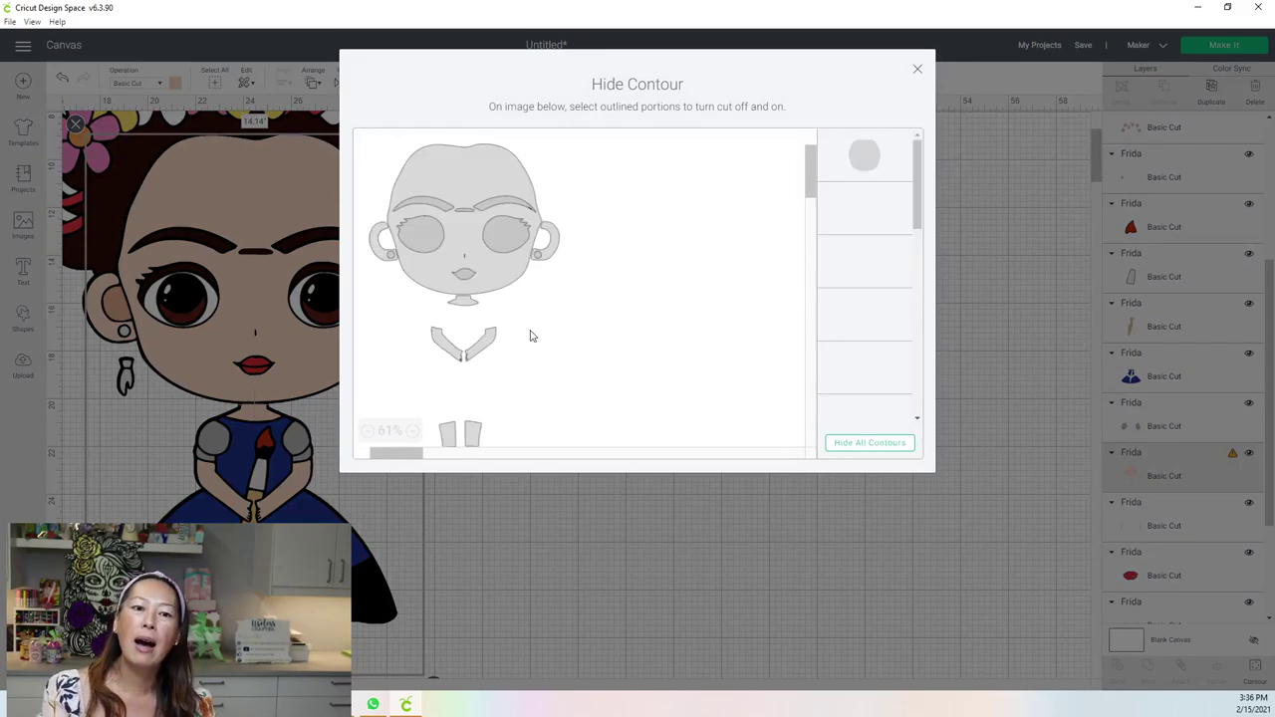
{"action": "left_click", "coordinate": [859, 443]}
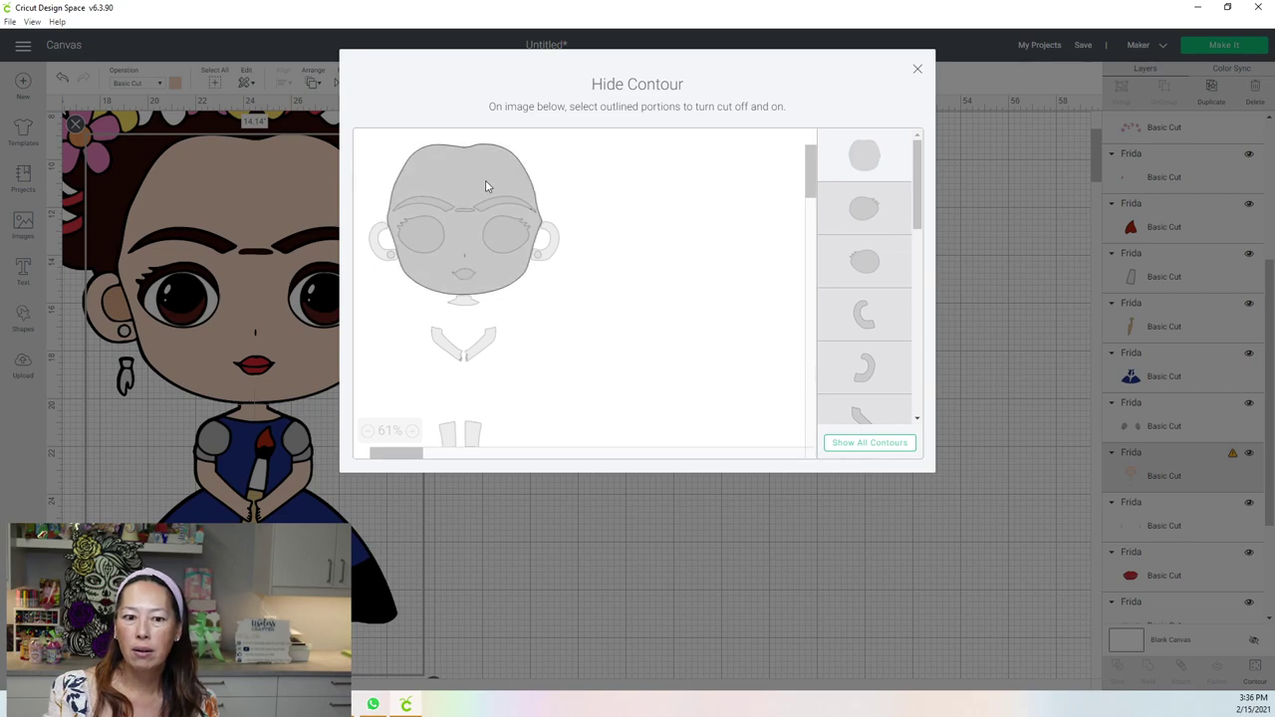
{"action": "left_click", "coordinate": [917, 70]}
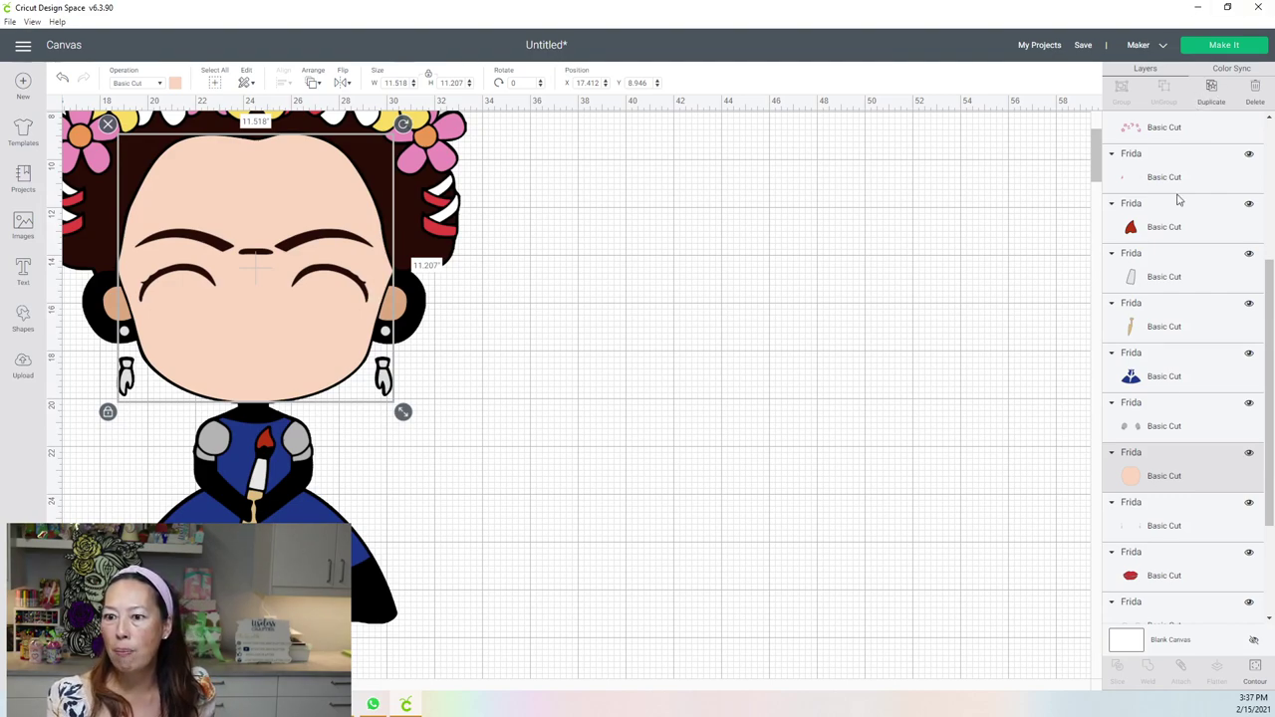
{"action": "left_click", "coordinate": [1255, 667]}
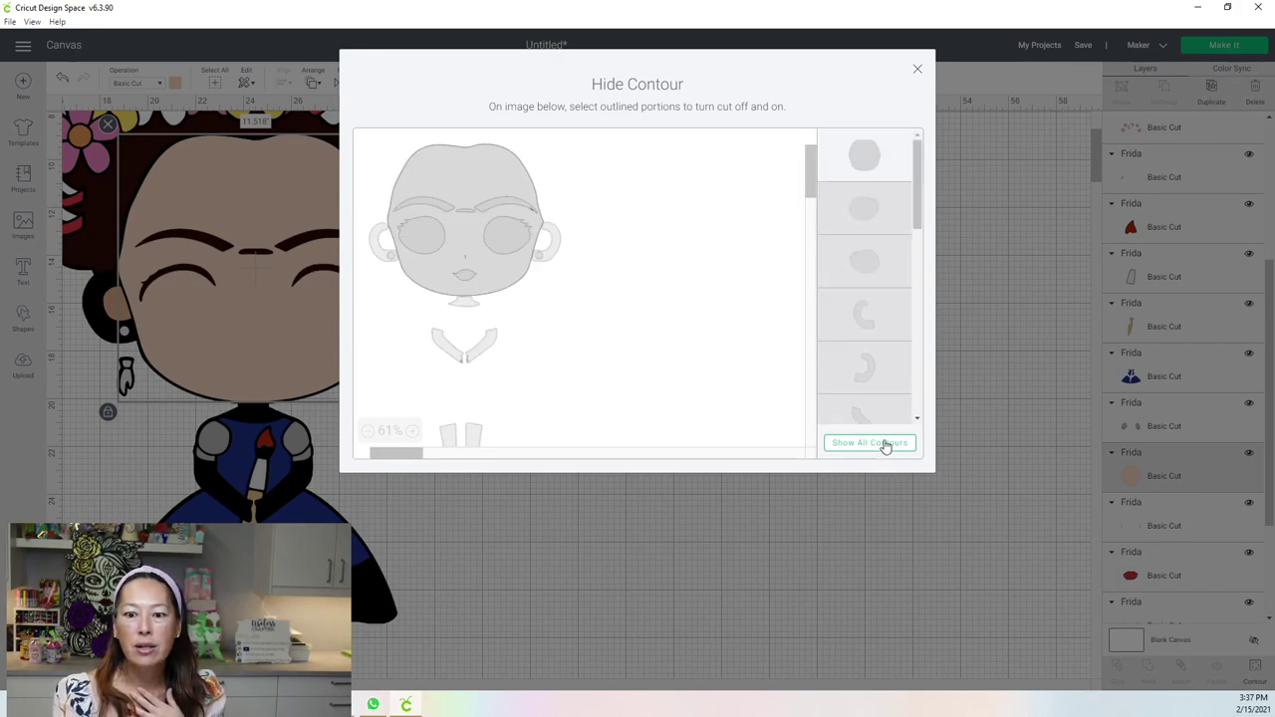
{"action": "left_click", "coordinate": [885, 444]}
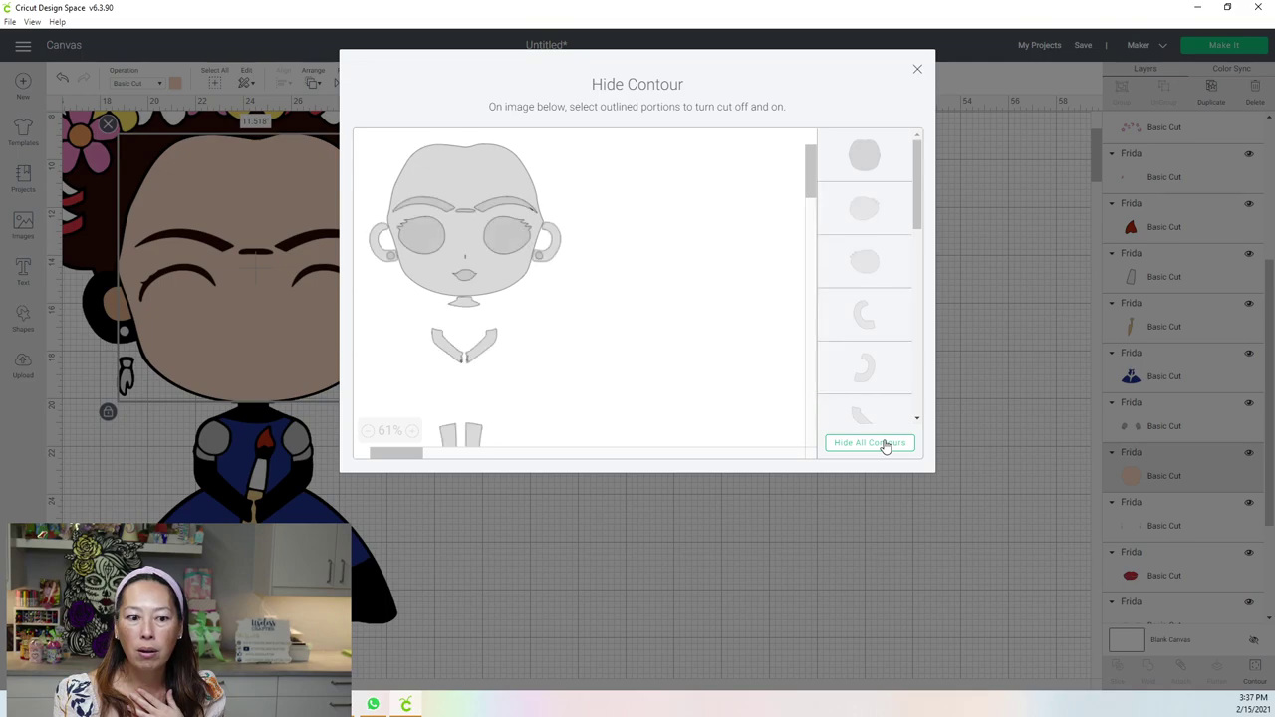
{"action": "left_click", "coordinate": [918, 72]}
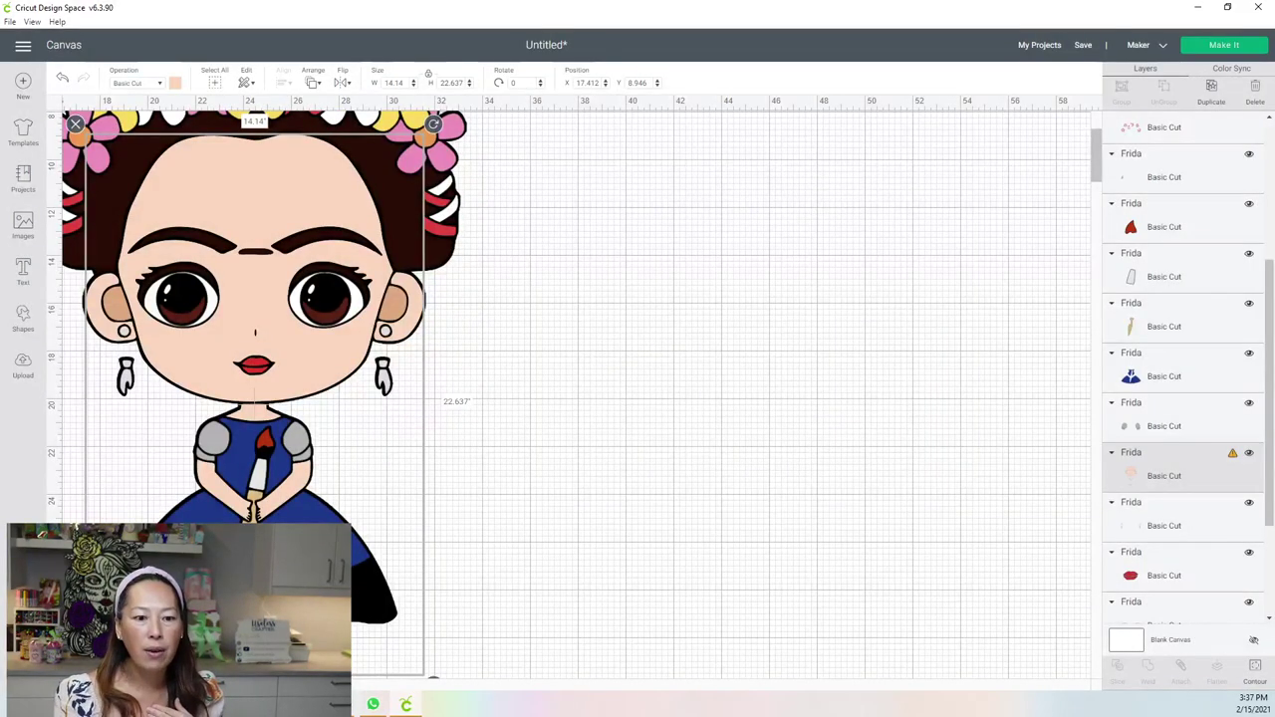
Nudge the blue dress piece back into place over its black base layer.
{"action": "left_click", "coordinate": [1164, 368]}
{"action": "mouse_move", "coordinate": [332, 548]}
{"action": "left_mouse_down"}
{"action": "mouse_move", "coordinate": [479, 538]}
{"action": "mouse_move", "coordinate": [320, 552]}
{"action": "mouse_move", "coordinate": [330, 549]}
{"action": "left_mouse_up"}
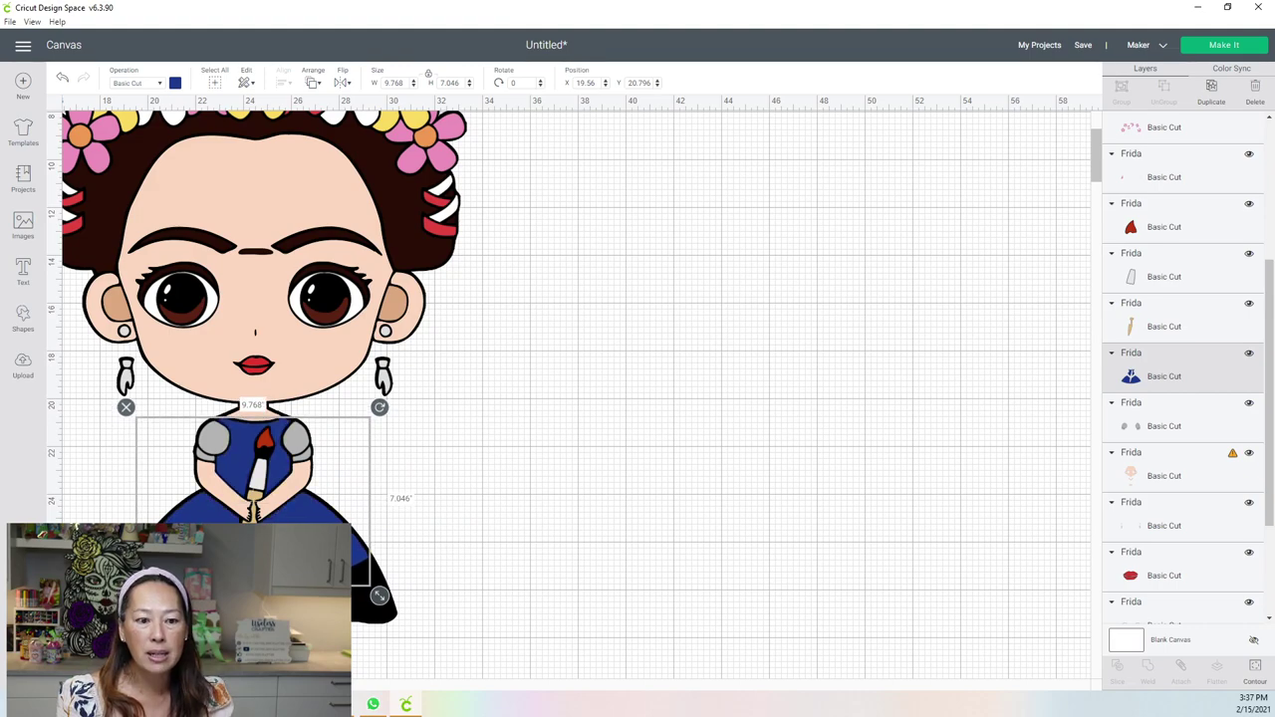
{"action": "left_click", "coordinate": [649, 549]}
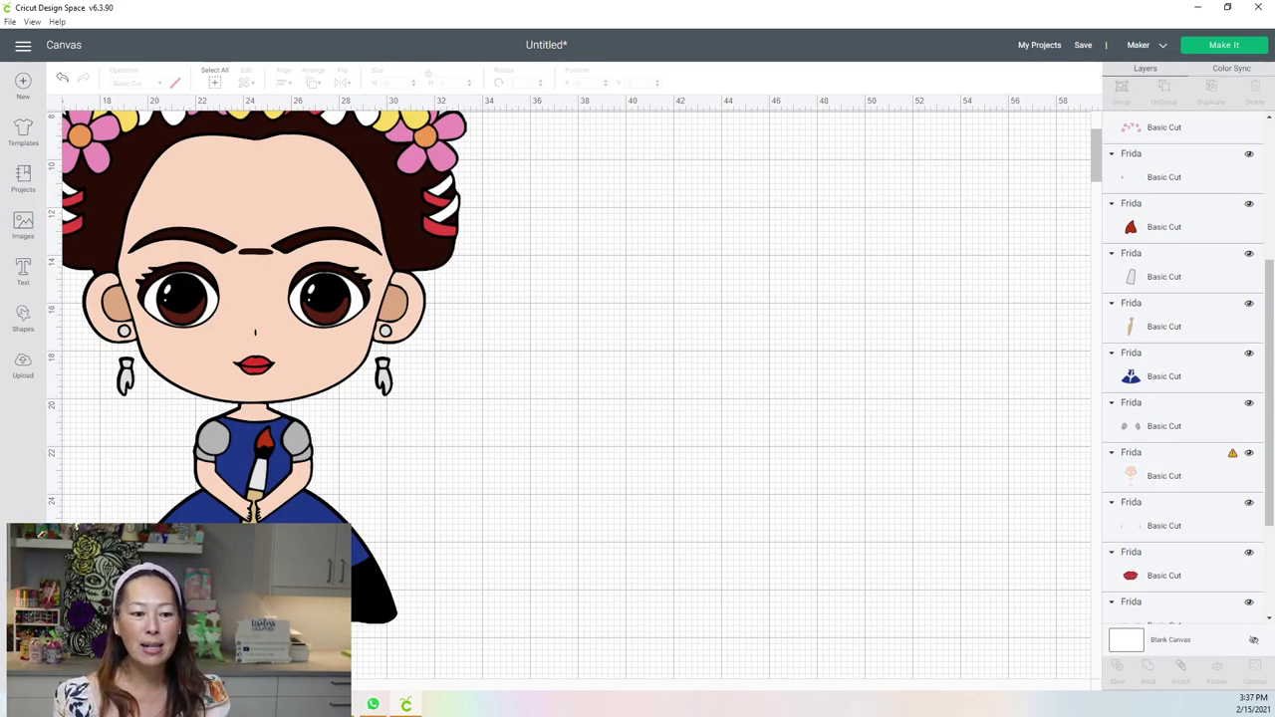
{"action": "scroll", "coordinate": [455, 307], "scroll_direction": "down", "scroll_amount": 2}
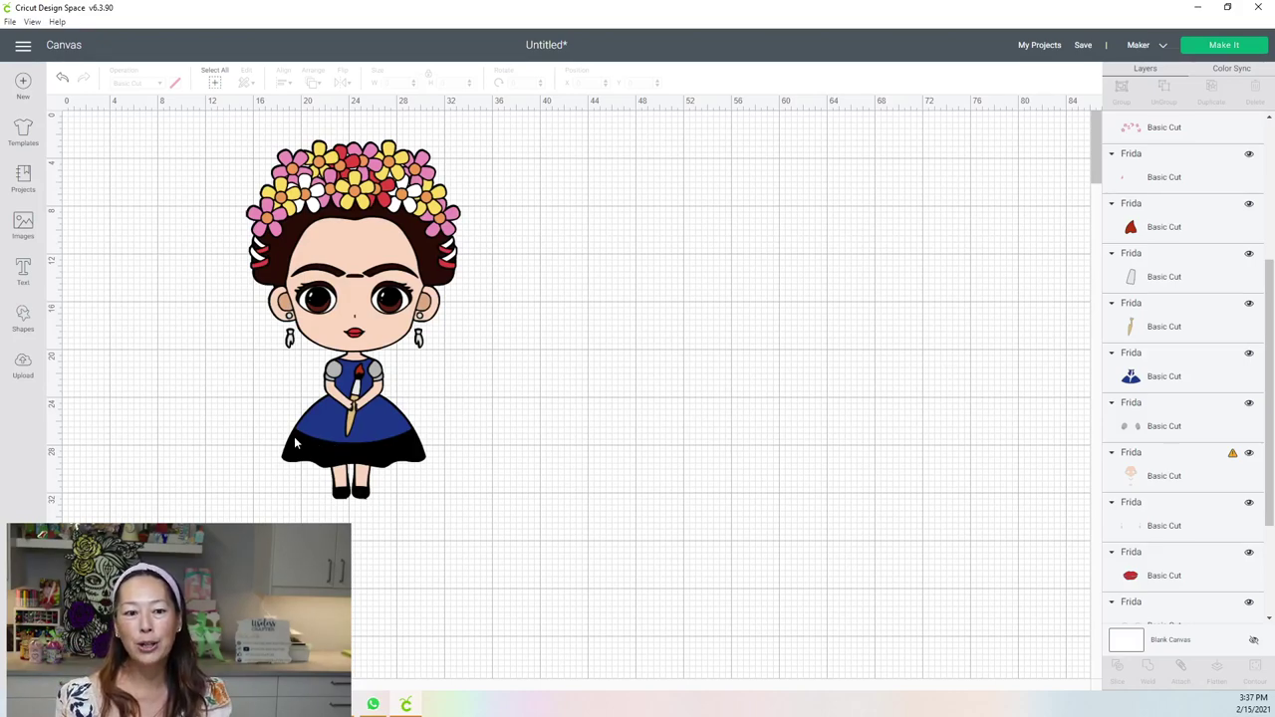
{"action": "left_click", "coordinate": [387, 419]}
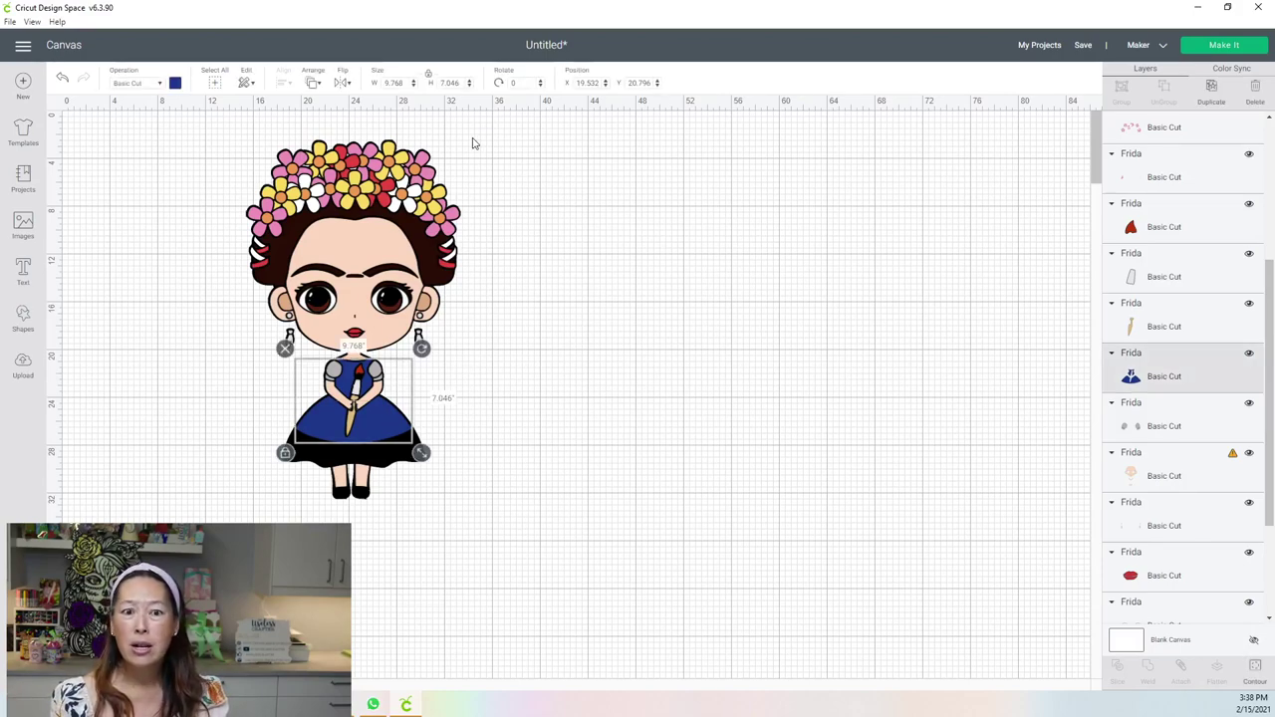
Save the project with the name 'Frida 30 inches', fixing a typo in the name.
{"action": "left_click", "coordinate": [1083, 46]}
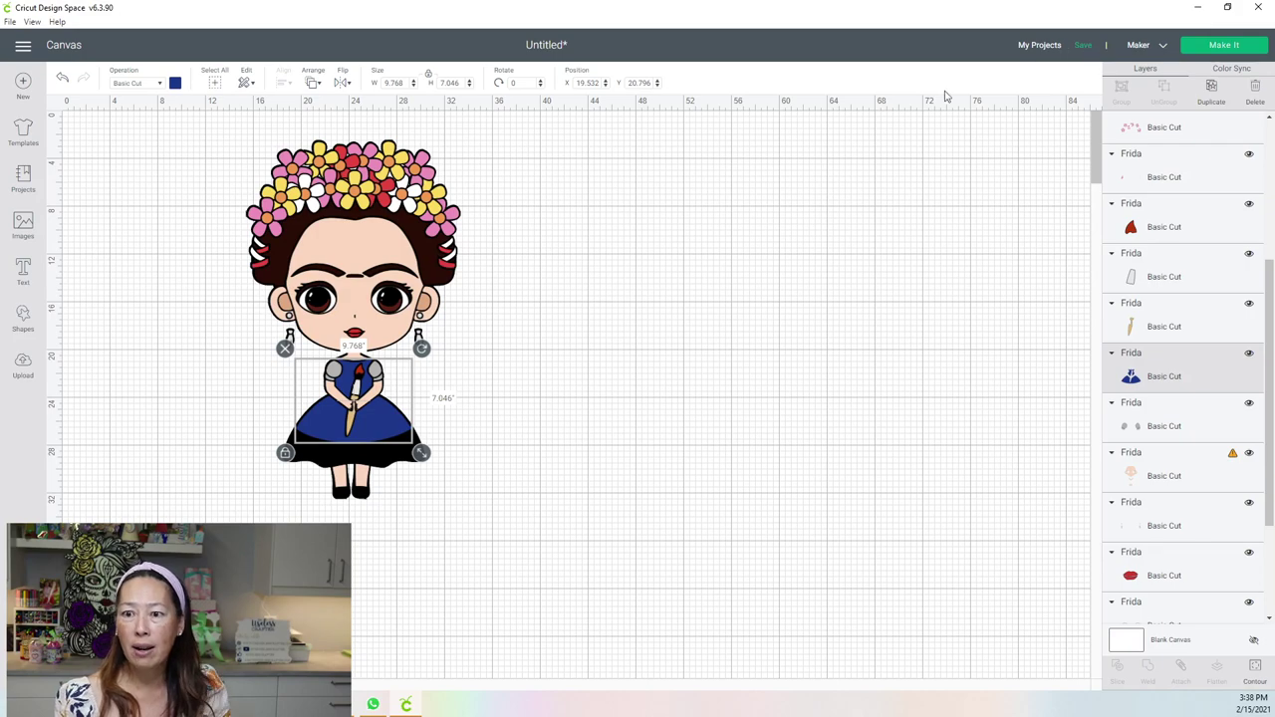
{"action": "type", "text": "Friday "}
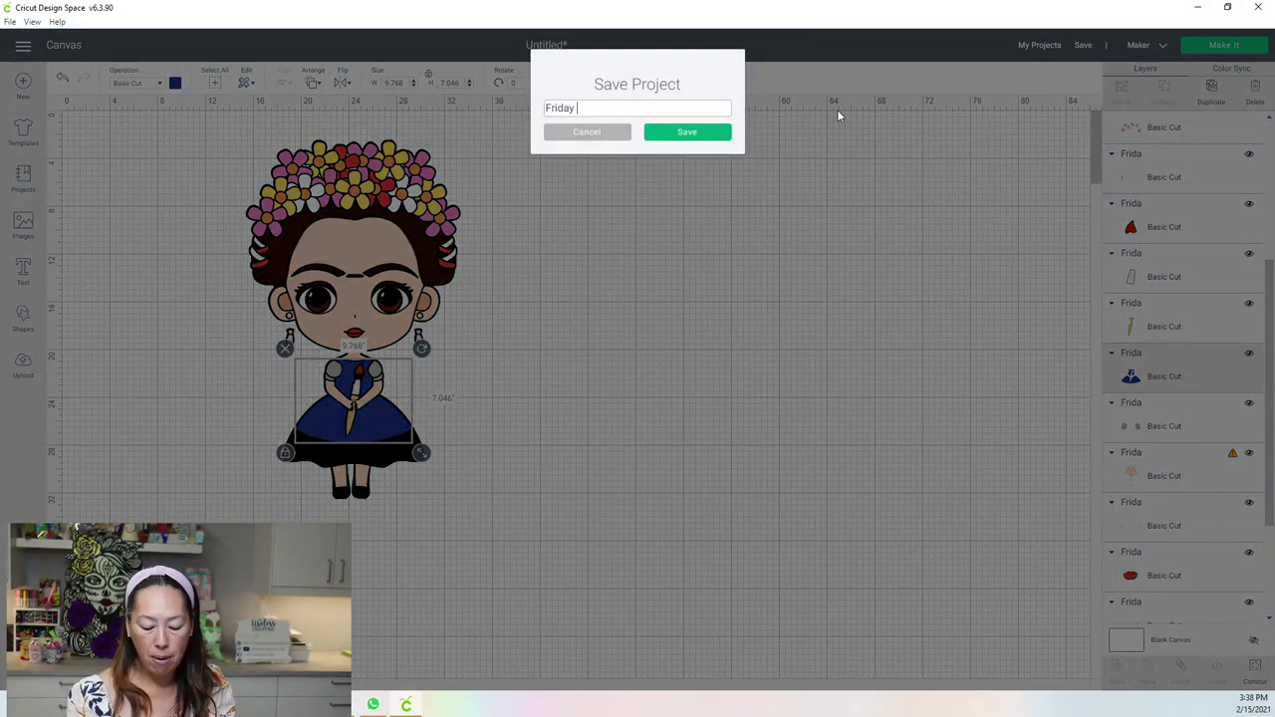
{"action": "type", "text": "30"}
{"action": "key", "text": "BackSpace"}
{"action": "key", "text": "BackSpace"}
{"action": "key", "text": "BackSpace"}
{"action": "key", "text": "BackSpace"}
{"action": "key", "text": "BackSpace"}
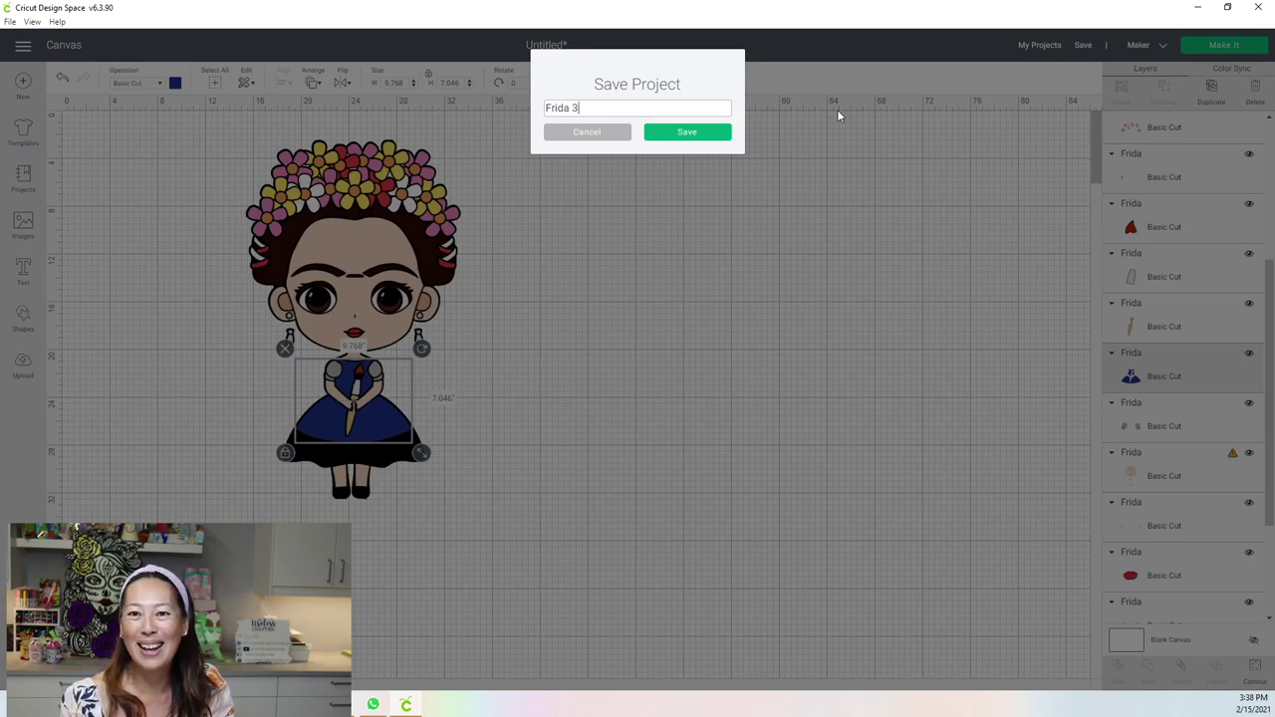
{"action": "type", "text": "30 inches"}
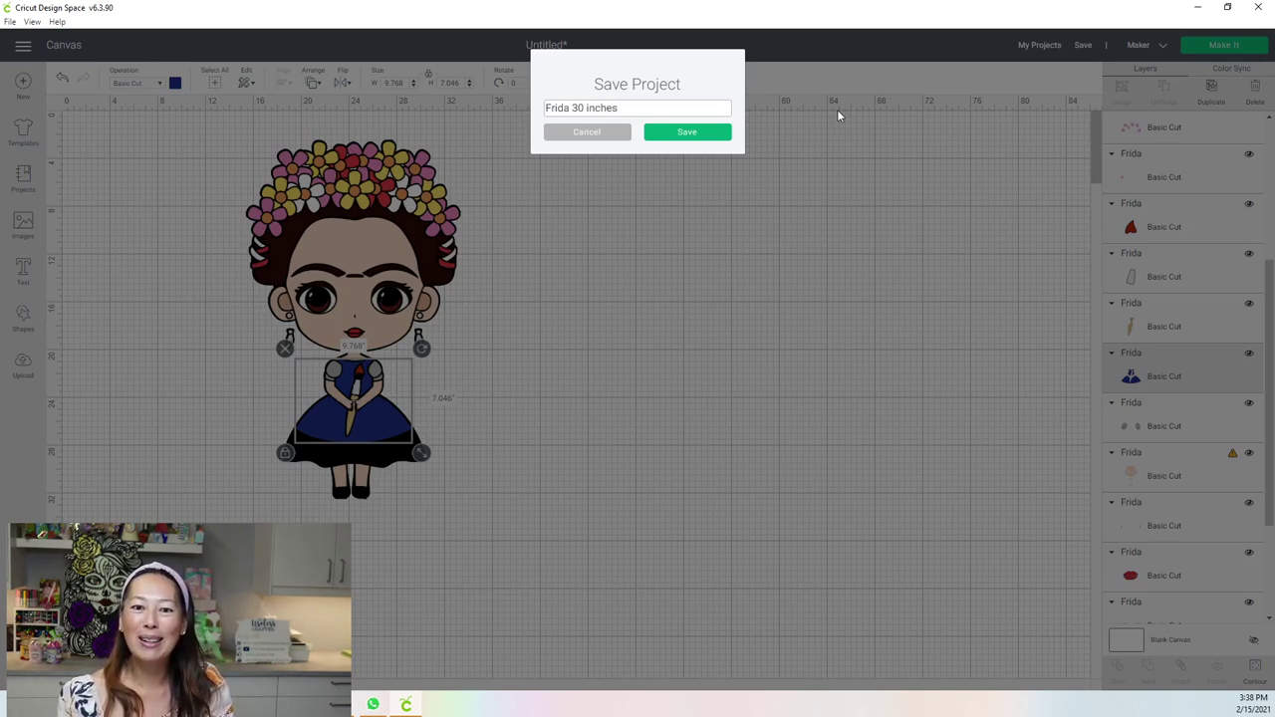
{"action": "key", "text": "Return"}
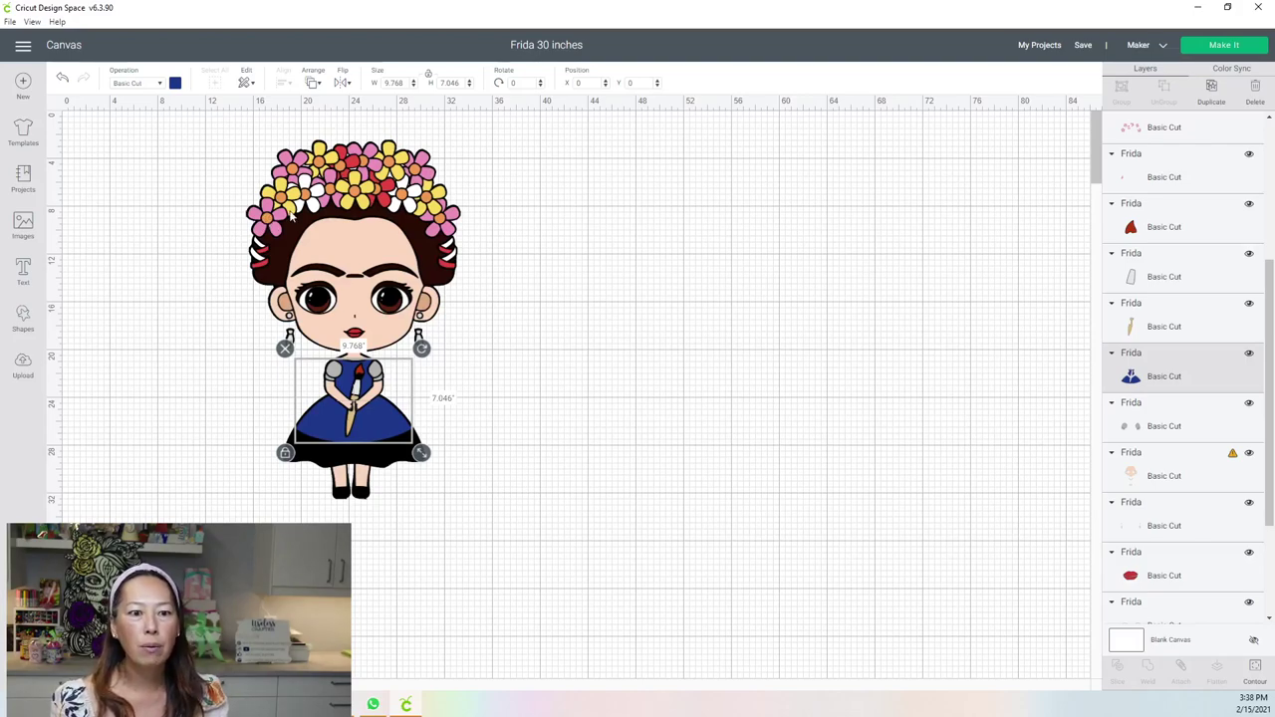
Move the blue dress aside, duplicate it, and hide the bodice contour on the copy to make the skirt.
{"action": "left_click_drag", "start_coordinate": [378, 434], "coordinate": [687, 273]}
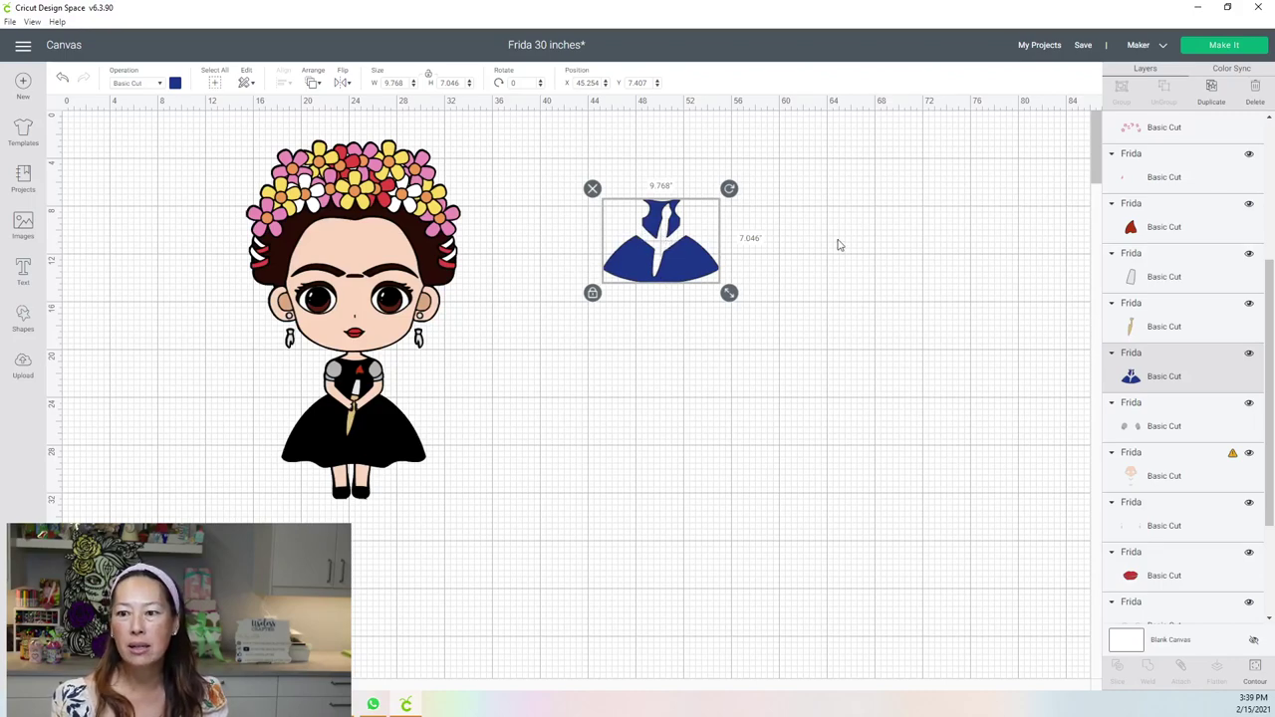
{"action": "left_click", "coordinate": [665, 255]}
{"action": "left_click_drag", "start_coordinate": [879, 265], "coordinate": [887, 261]}
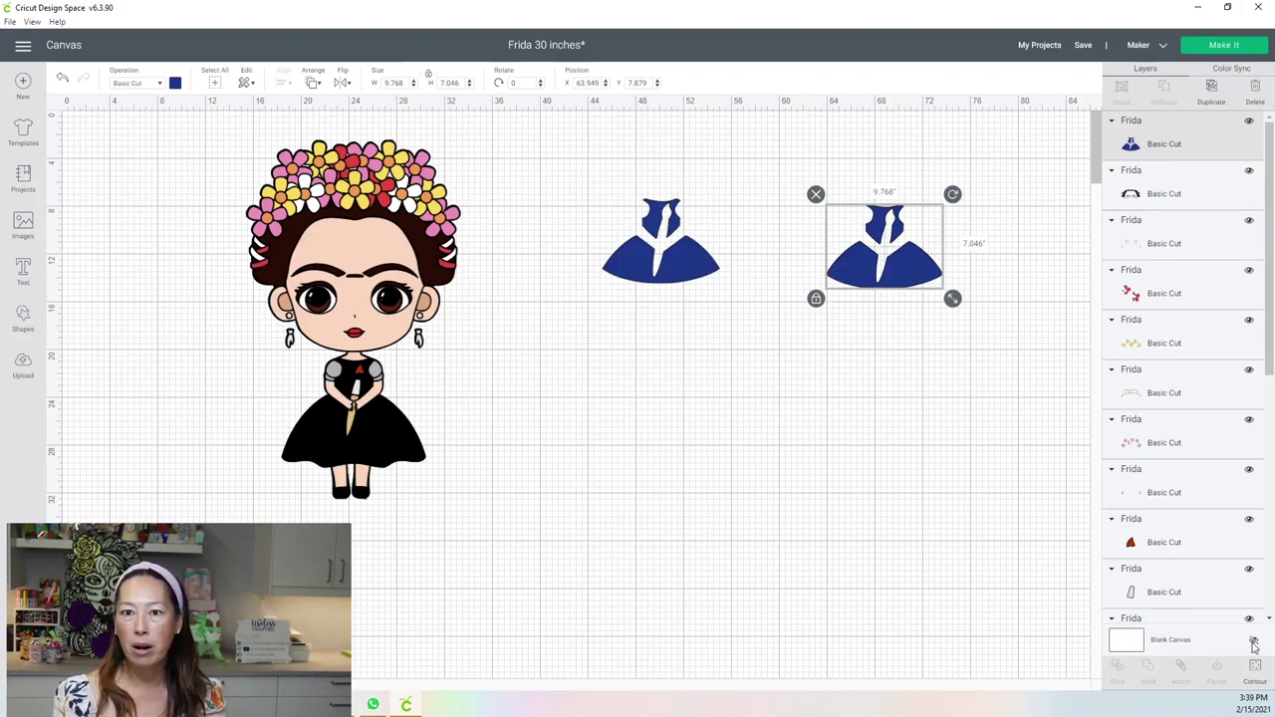
{"action": "left_click", "coordinate": [1254, 674]}
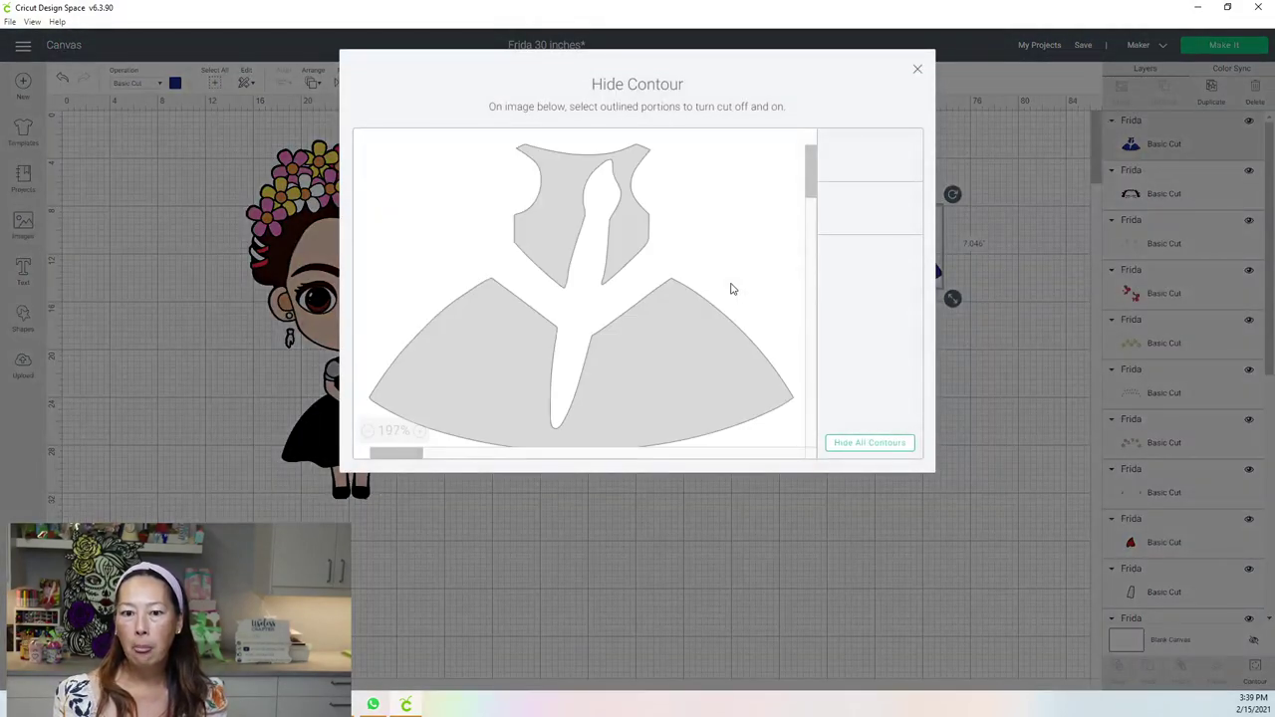
{"action": "left_click", "coordinate": [623, 164]}
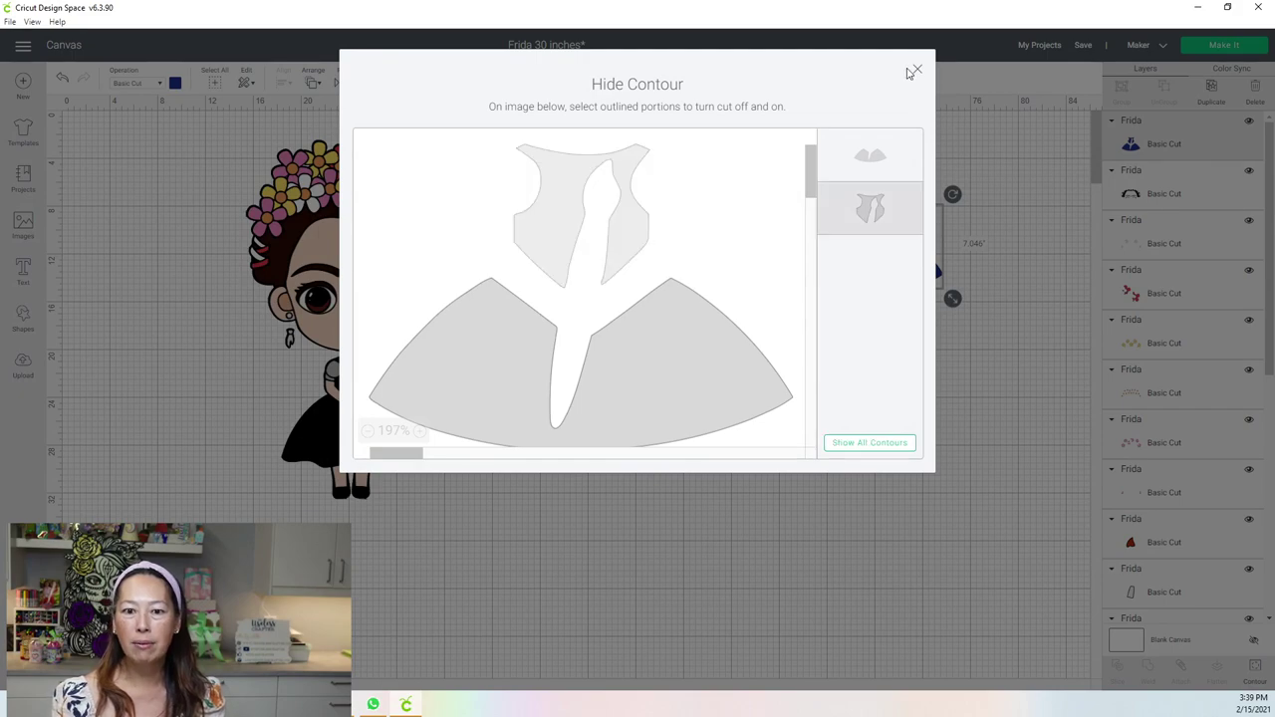
{"action": "left_click", "coordinate": [586, 176]}
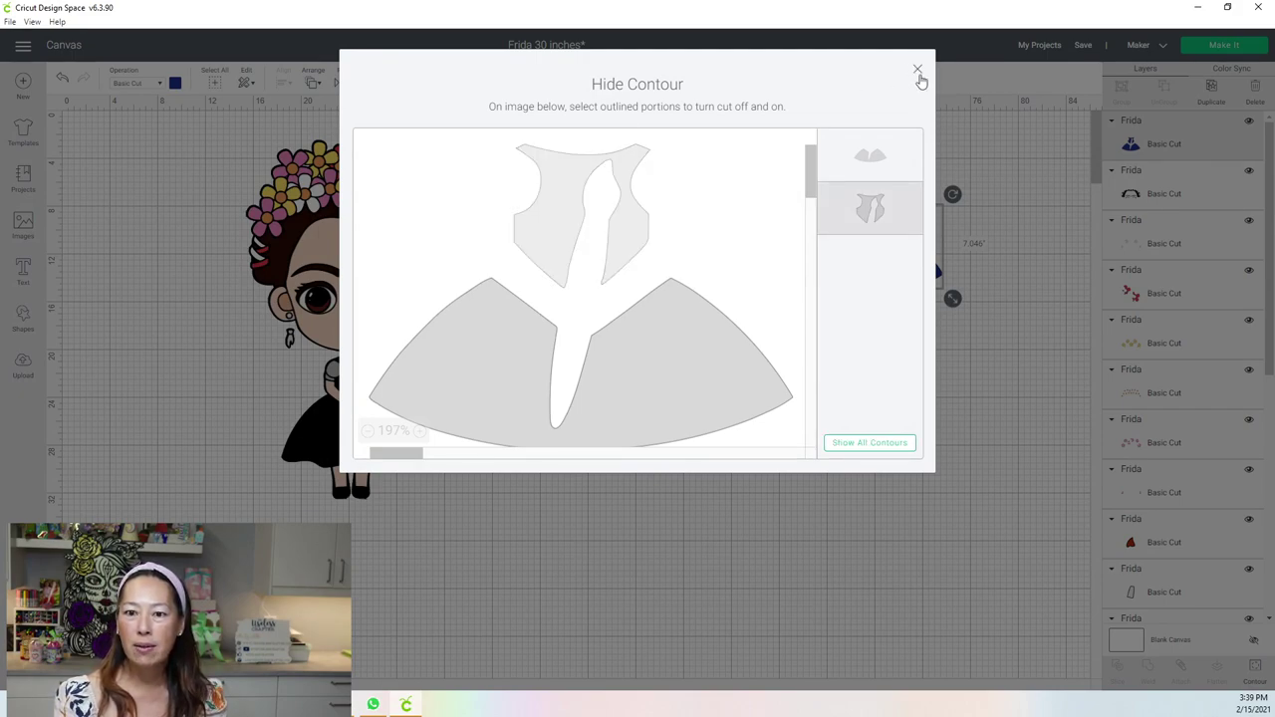
{"action": "left_click", "coordinate": [916, 72]}
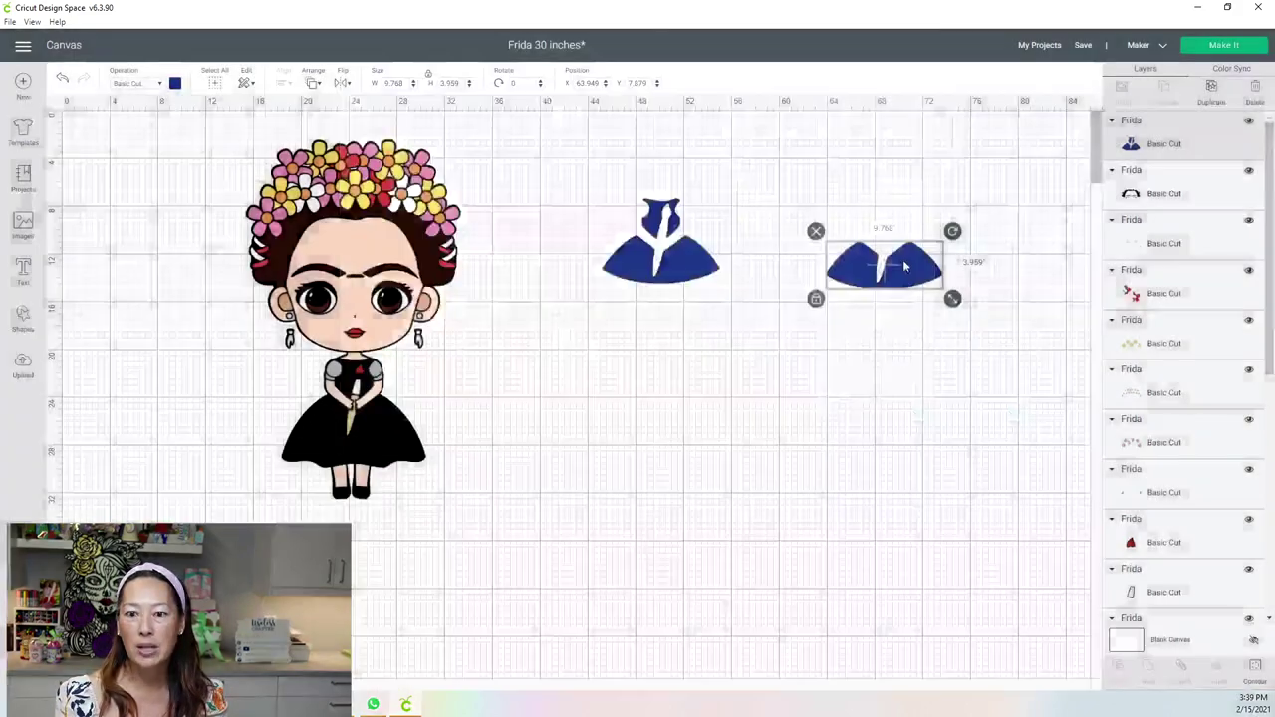
{"action": "left_click_drag", "start_coordinate": [841, 257], "coordinate": [732, 207]}
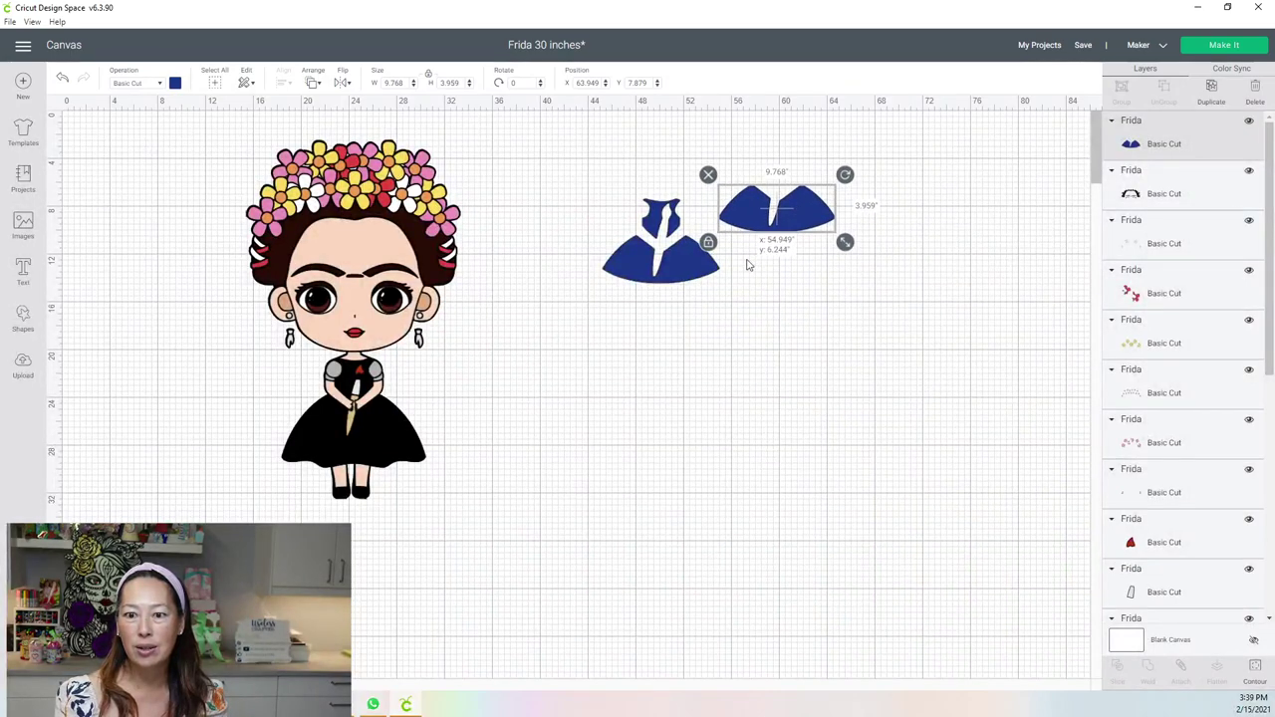
Hide the skirt contour on the original dress and place the bodice back on Frida's body.
{"action": "left_click", "coordinate": [674, 275]}
{"action": "left_click", "coordinate": [1253, 670]}
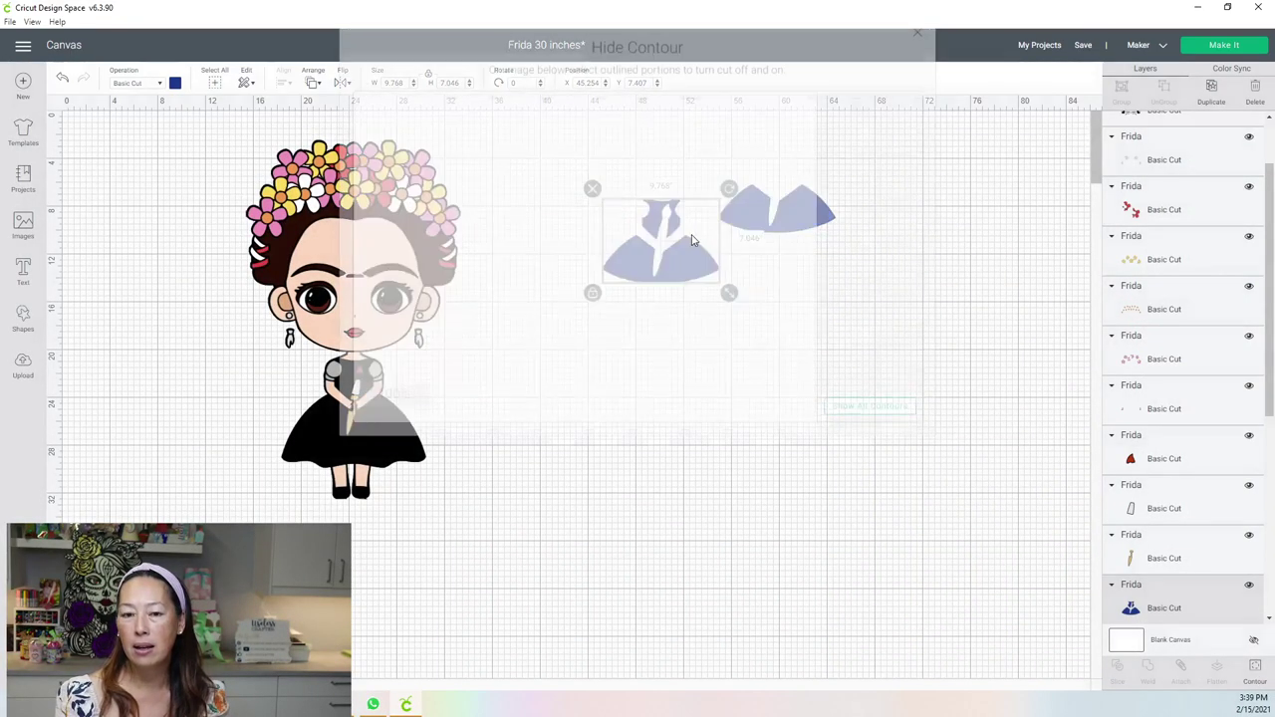
{"action": "left_click", "coordinate": [680, 354]}
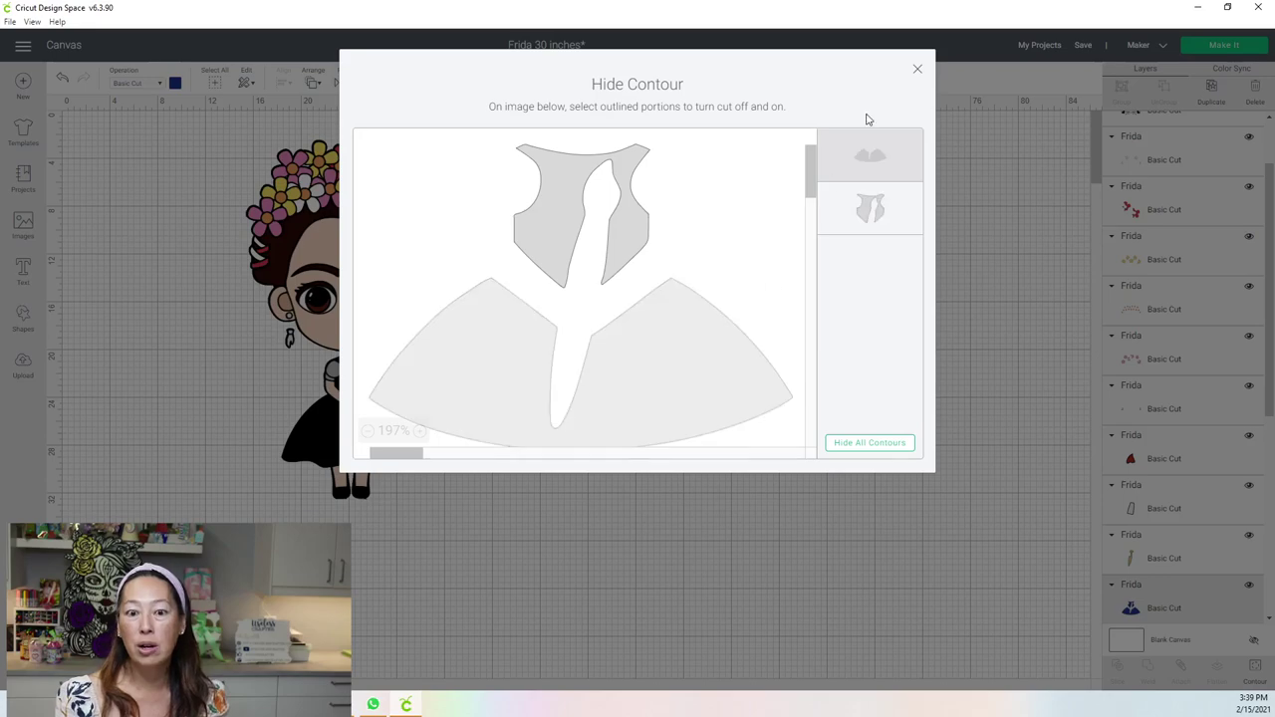
{"action": "left_click", "coordinate": [918, 72]}
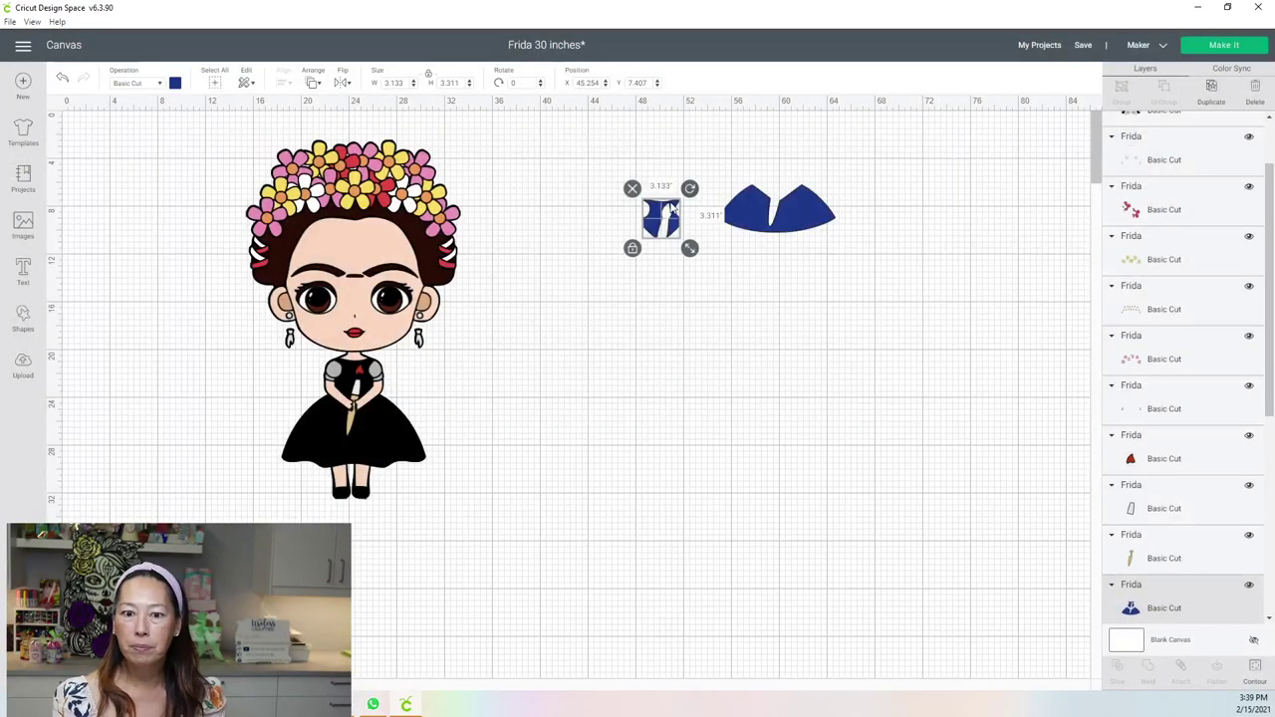
{"action": "left_click_drag", "start_coordinate": [668, 211], "coordinate": [787, 161]}
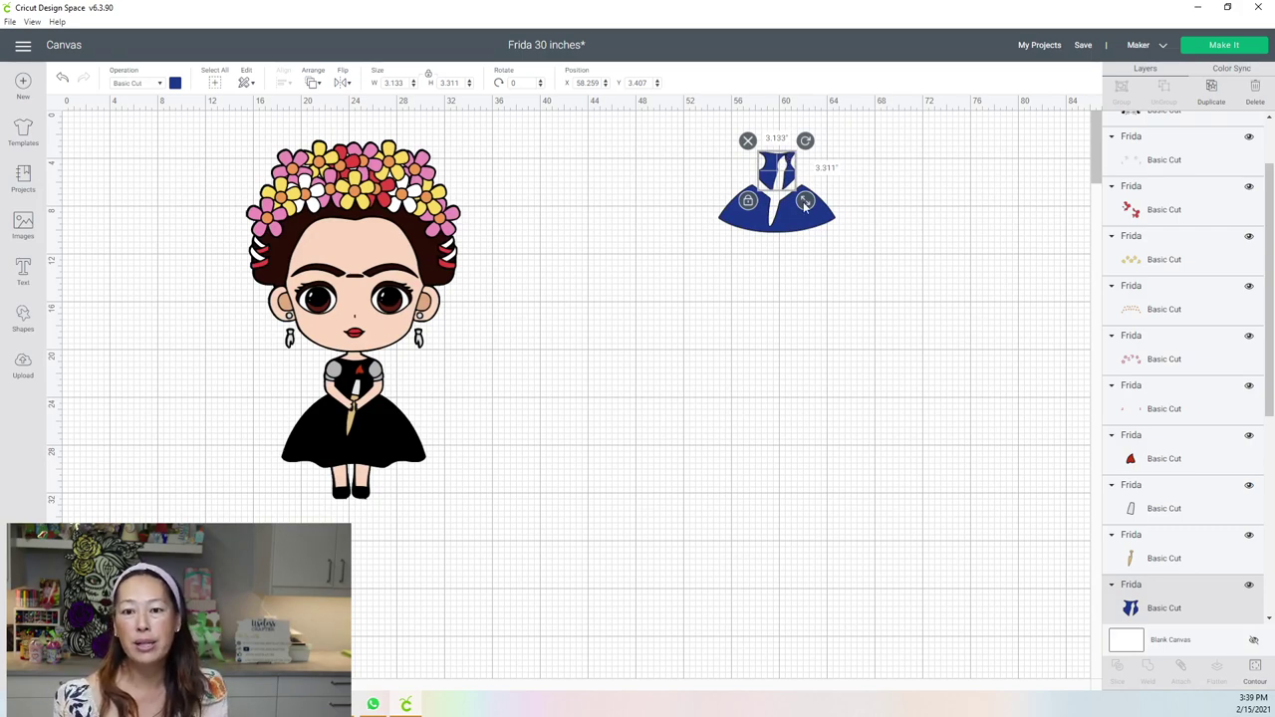
{"action": "left_click_drag", "start_coordinate": [792, 189], "coordinate": [835, 251]}
Move the two grey shoulder pieces off Frida into open canvas near the blue dress pieces.
{"action": "left_click_drag", "start_coordinate": [380, 375], "coordinate": [647, 379]}
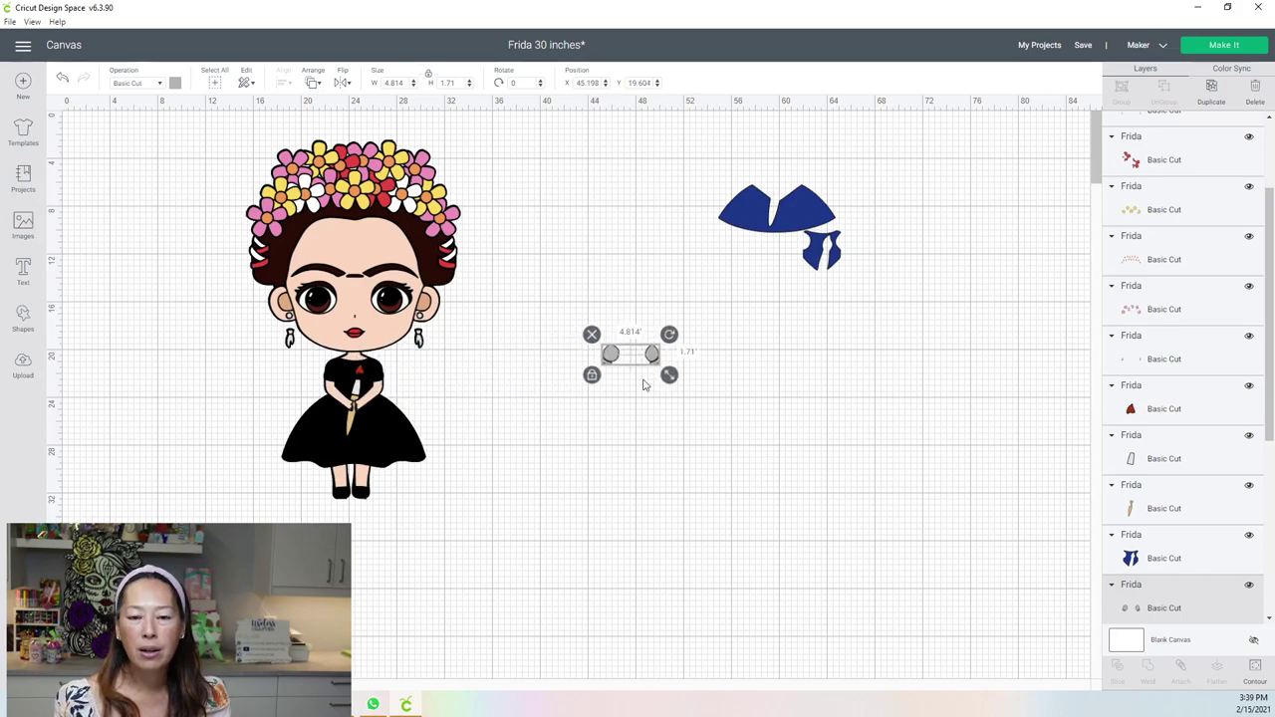
{"action": "left_click", "coordinate": [627, 398]}
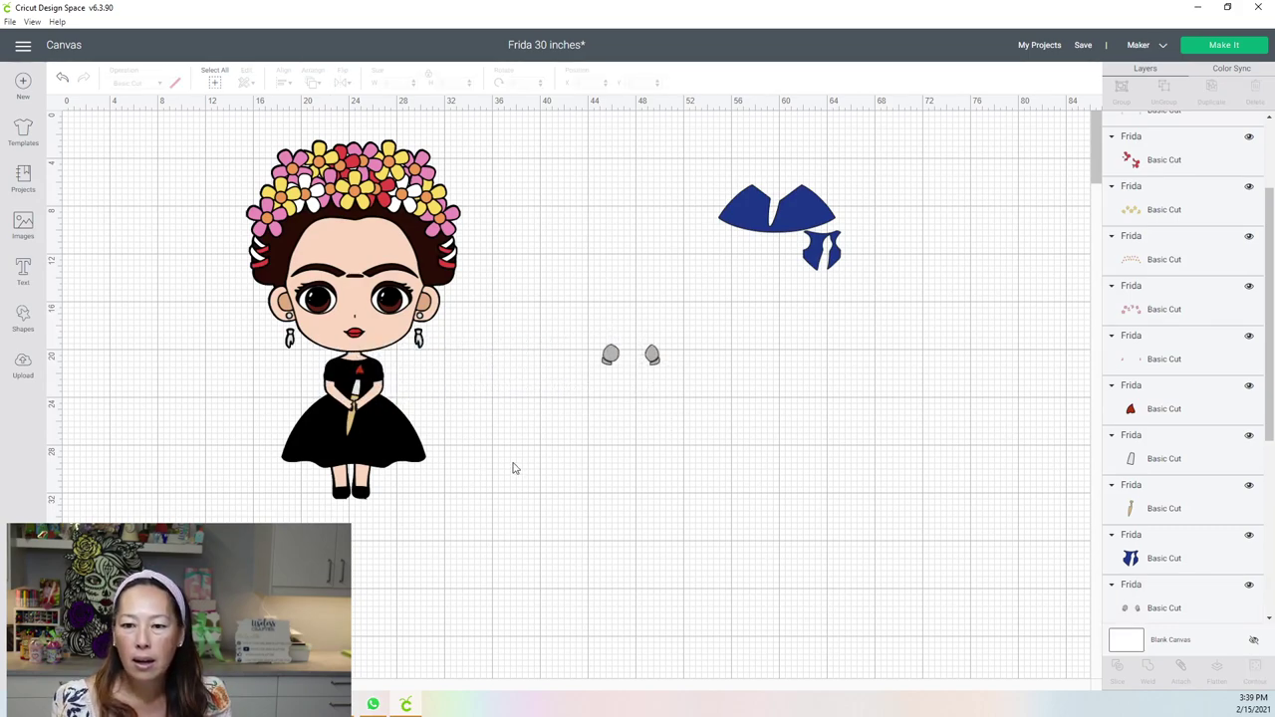
{"action": "key", "text": "ctrl+plus"}
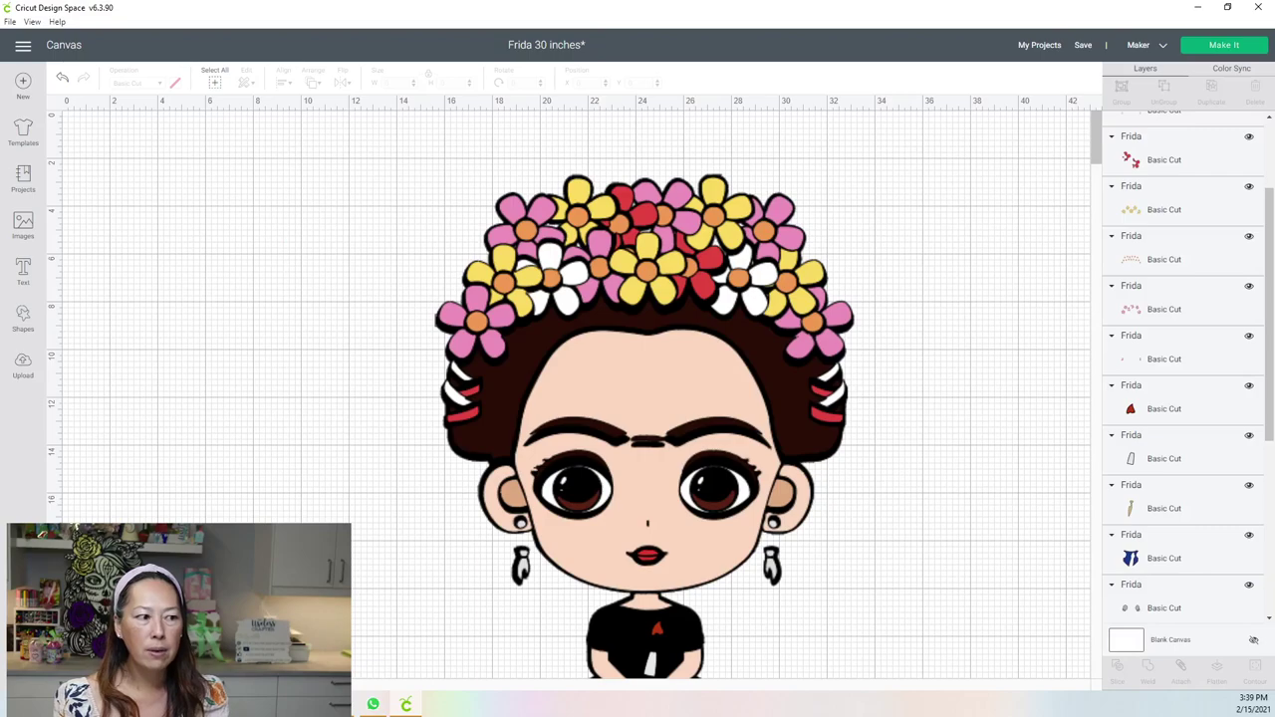
{"action": "key", "text": "ctrl+plus"}
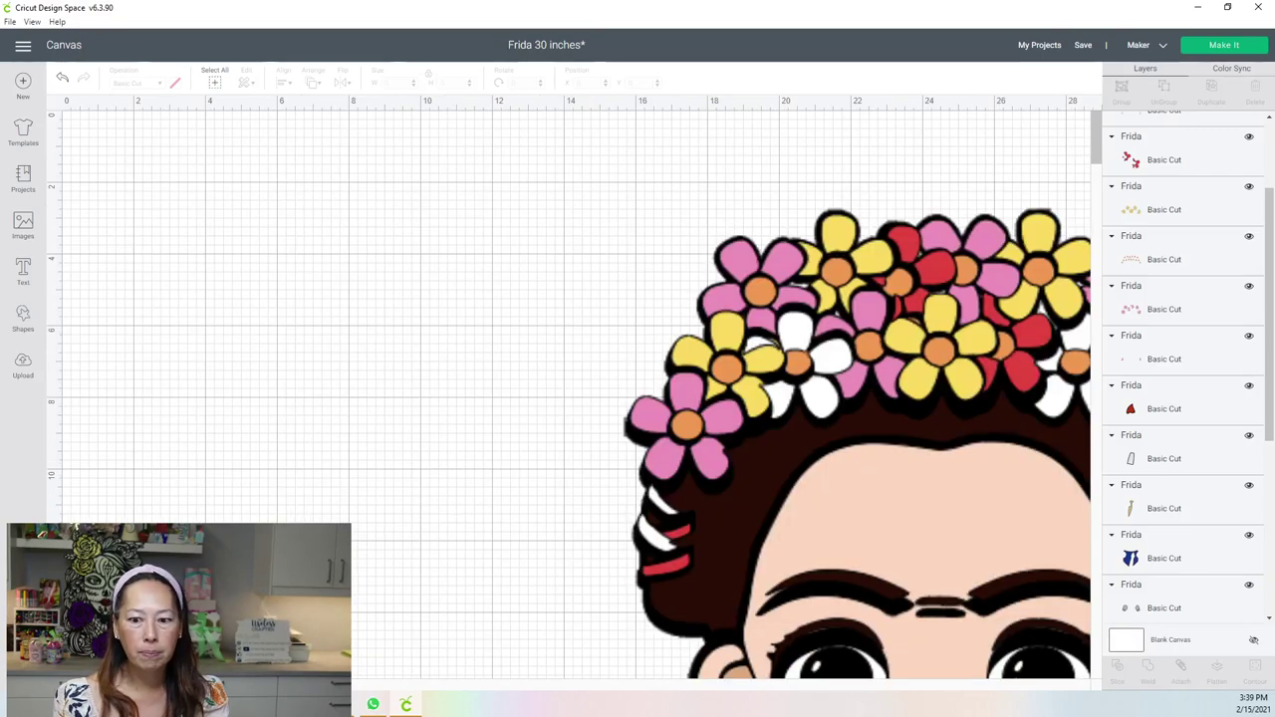
{"action": "scroll", "coordinate": [567, 388], "scroll_direction": "right", "scroll_amount": 3}
{"action": "scroll", "coordinate": [567, 388], "scroll_direction": "right", "scroll_amount": 10}
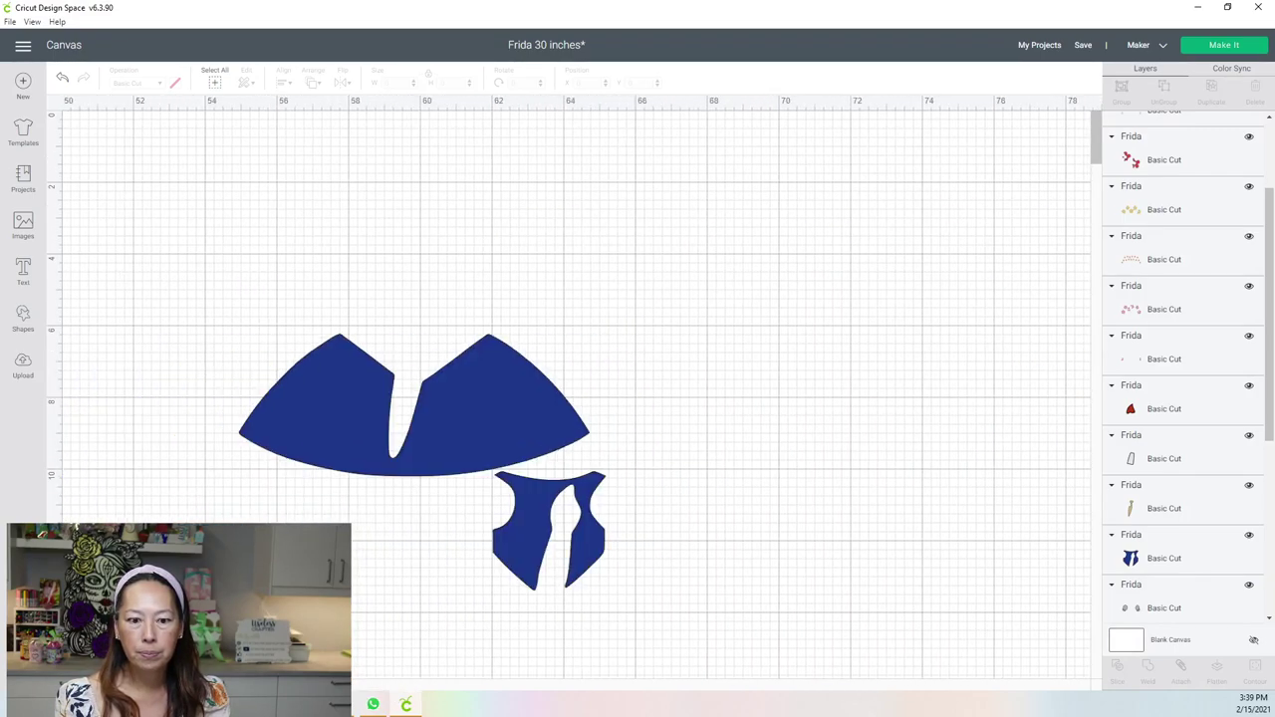
{"action": "left_click", "coordinate": [396, 563]}
{"action": "scroll", "coordinate": [397, 564], "scroll_direction": "down", "scroll_amount": 5}
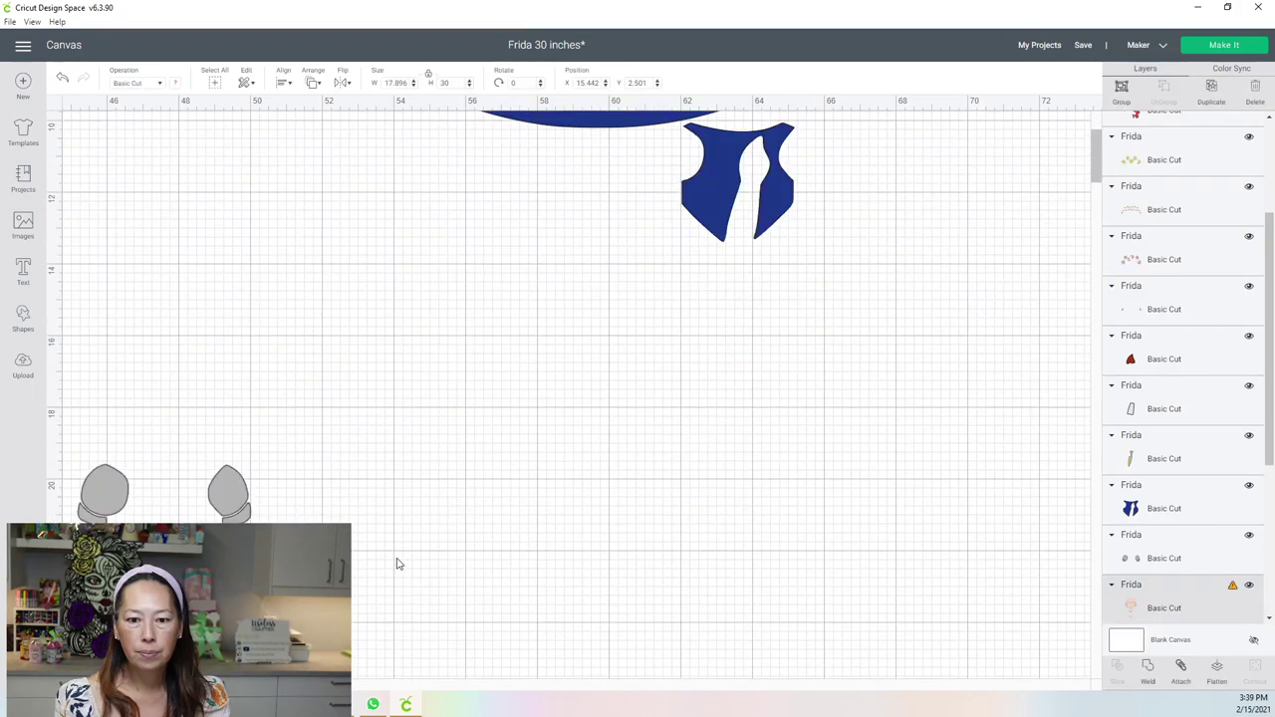
{"action": "left_click_drag", "start_coordinate": [221, 506], "coordinate": [537, 314]}
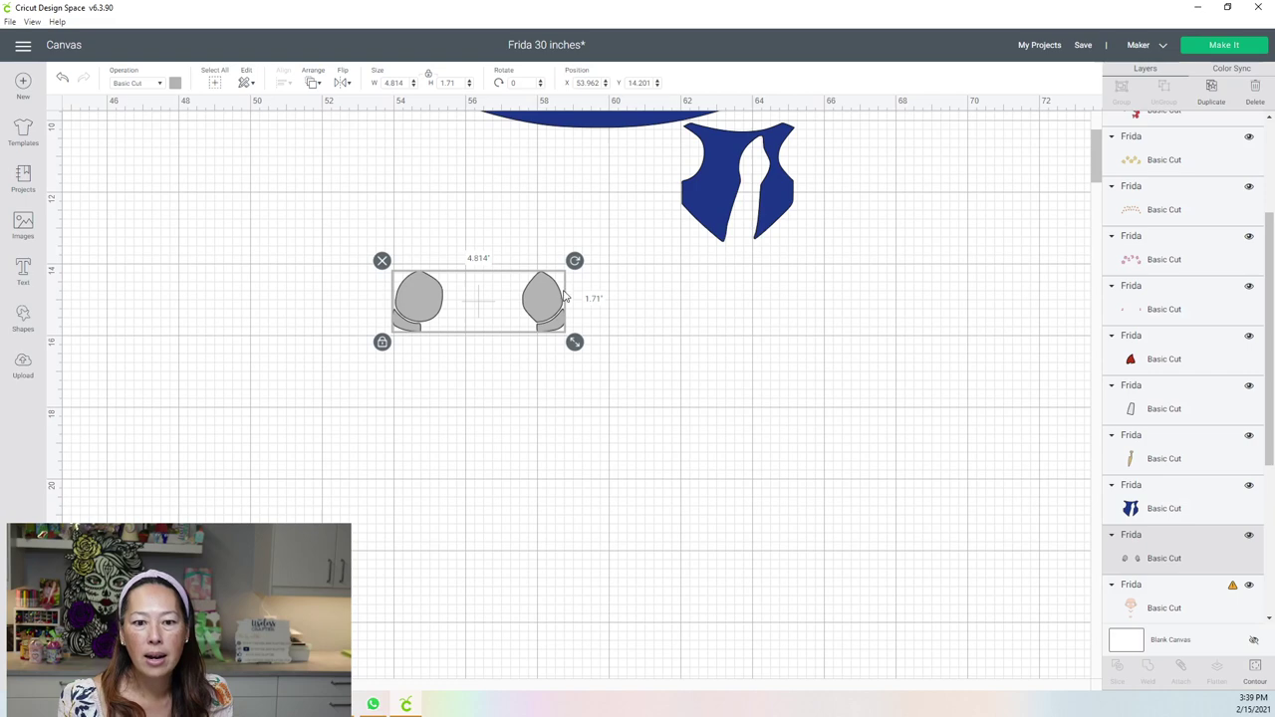
{"action": "left_click", "coordinate": [647, 400]}
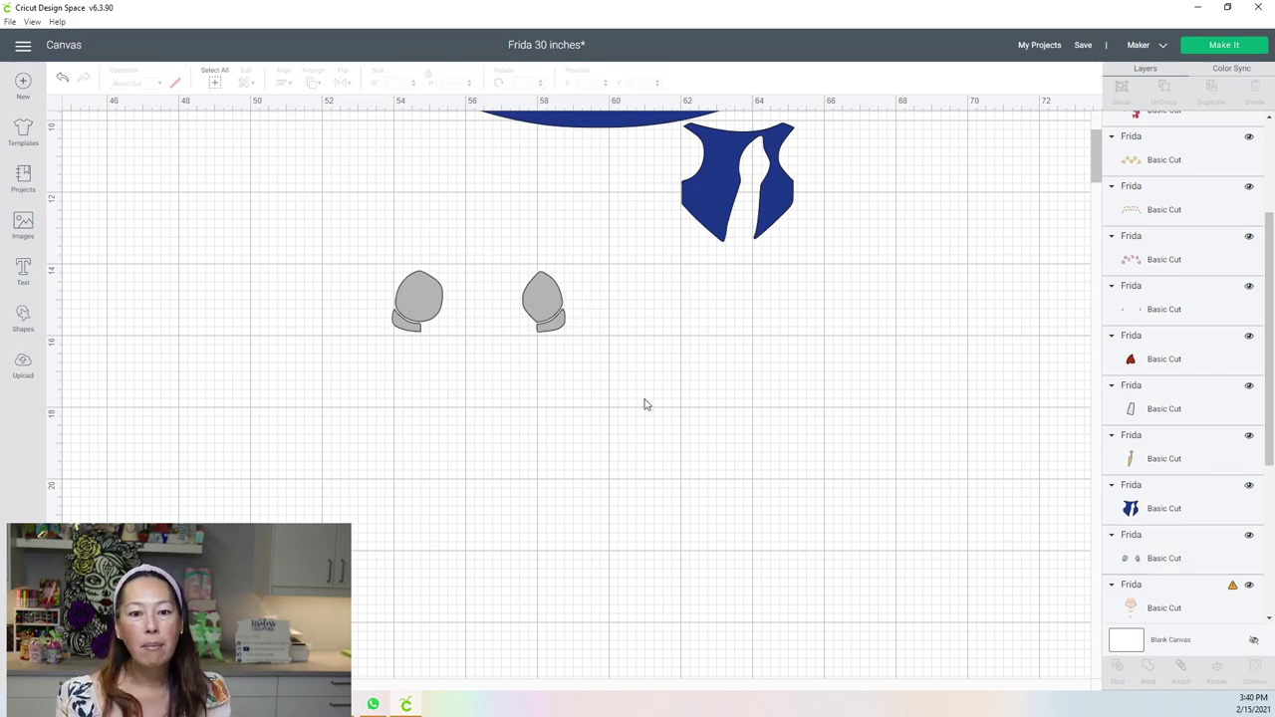
Insert a circle, shrink it to a tiny dot, and duplicate it.
{"action": "left_click", "coordinate": [24, 321]}
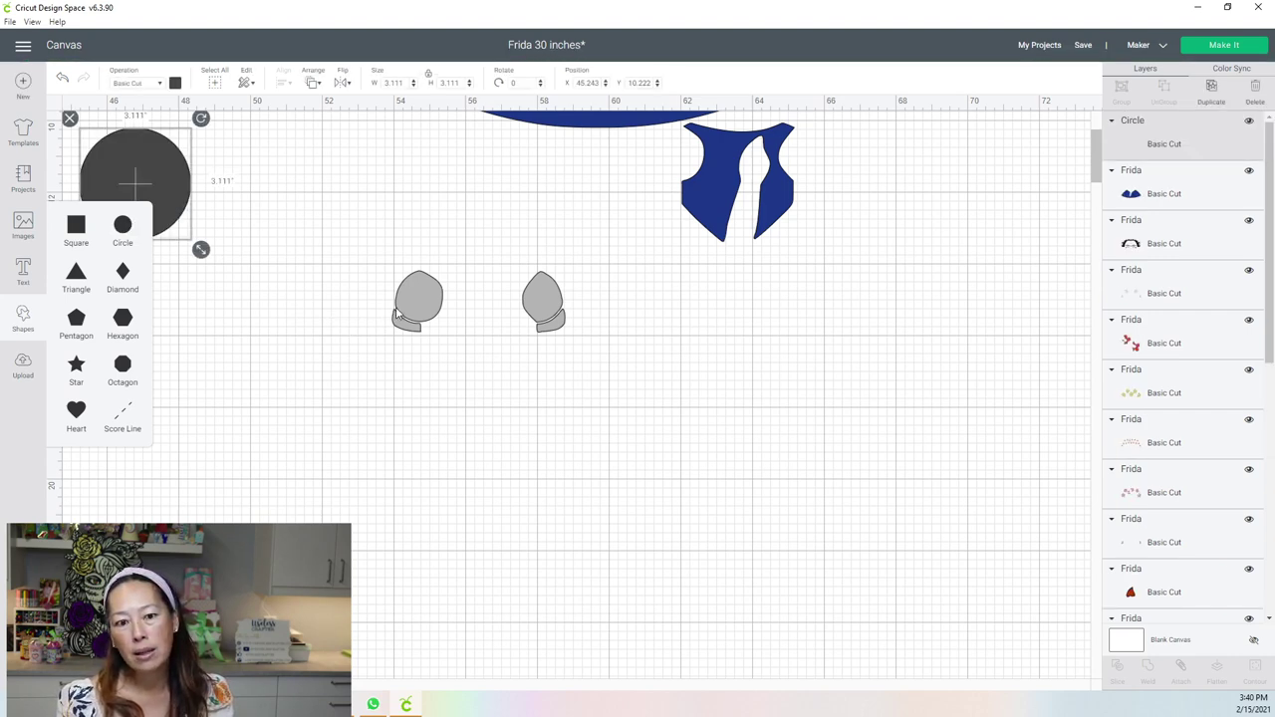
{"action": "left_click_drag", "start_coordinate": [157, 171], "coordinate": [341, 249]}
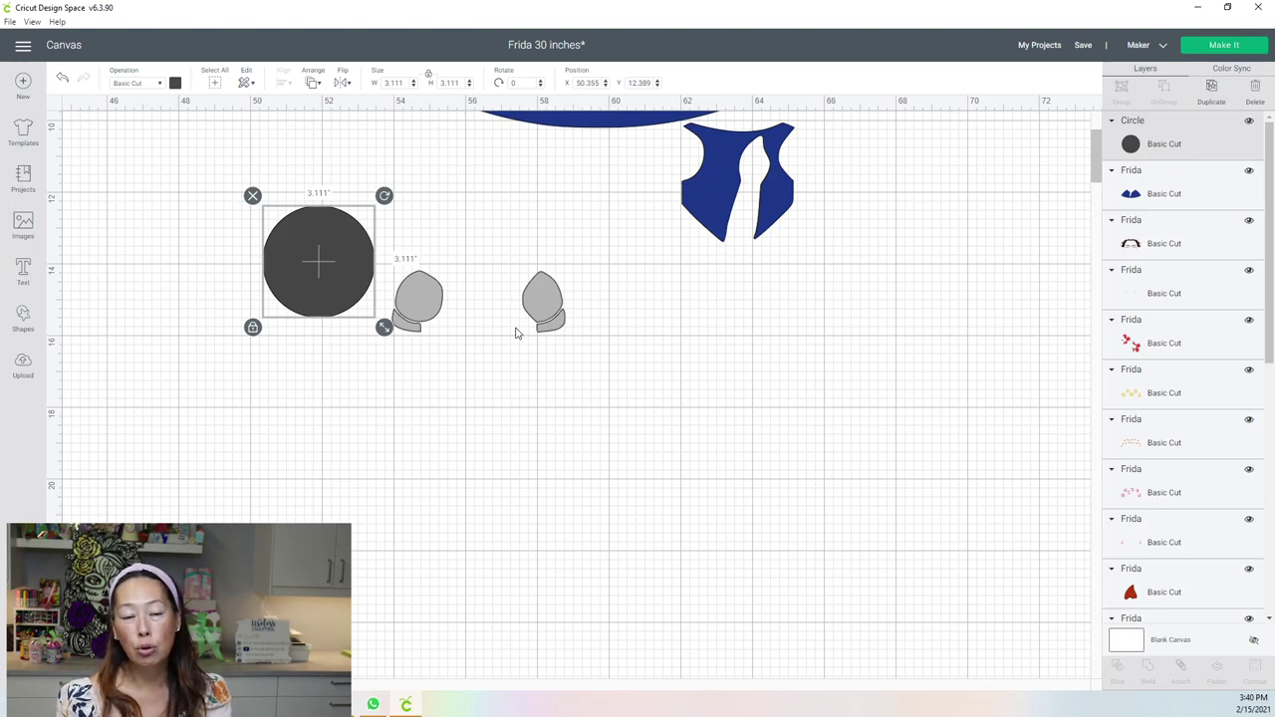
{"action": "left_click_drag", "start_coordinate": [384, 328], "coordinate": [593, 436]}
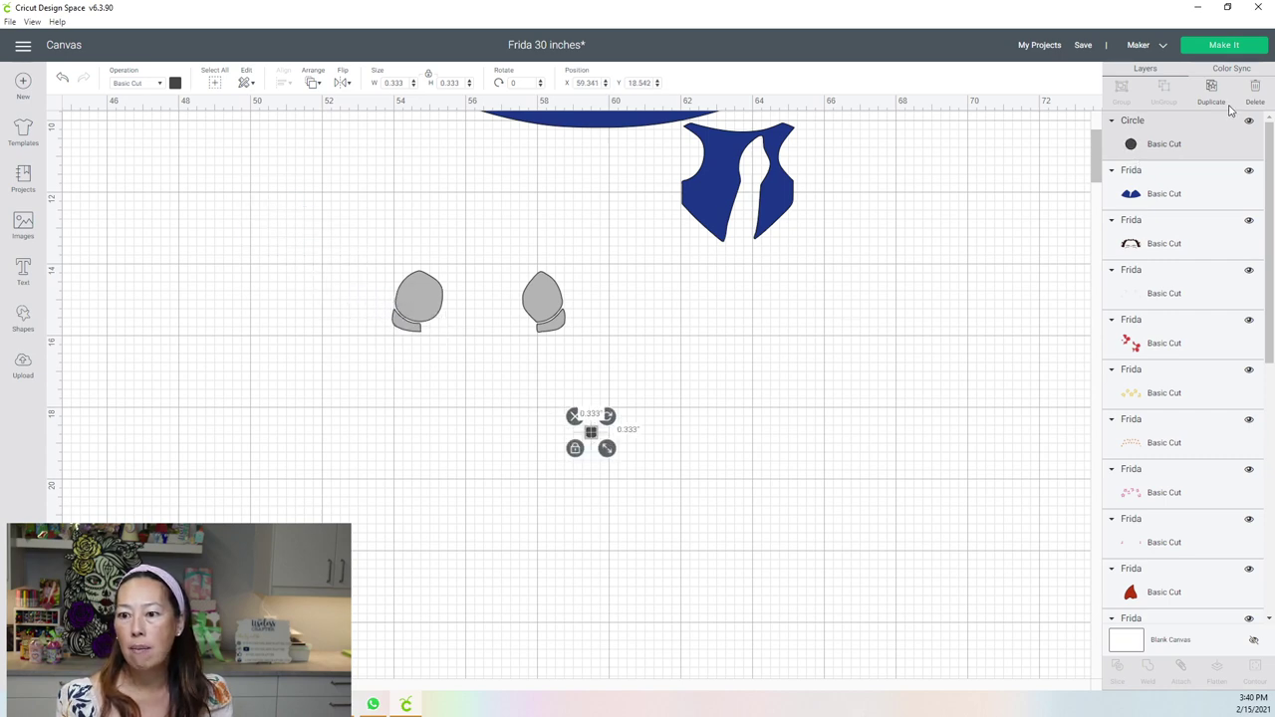
{"action": "key", "text": "ctrl+d"}
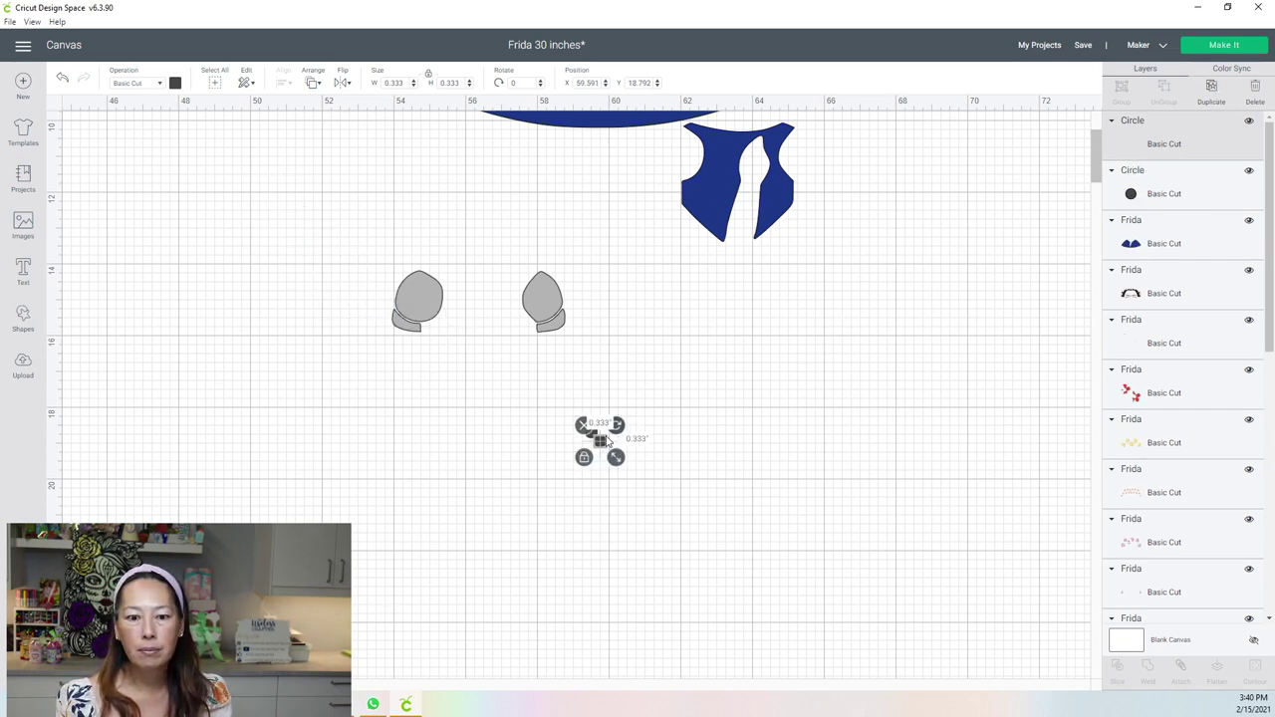
Place a dot on each grey shape's edge and weld the shapes and circles together.
{"action": "left_click_drag", "start_coordinate": [591, 431], "coordinate": [401, 315]}
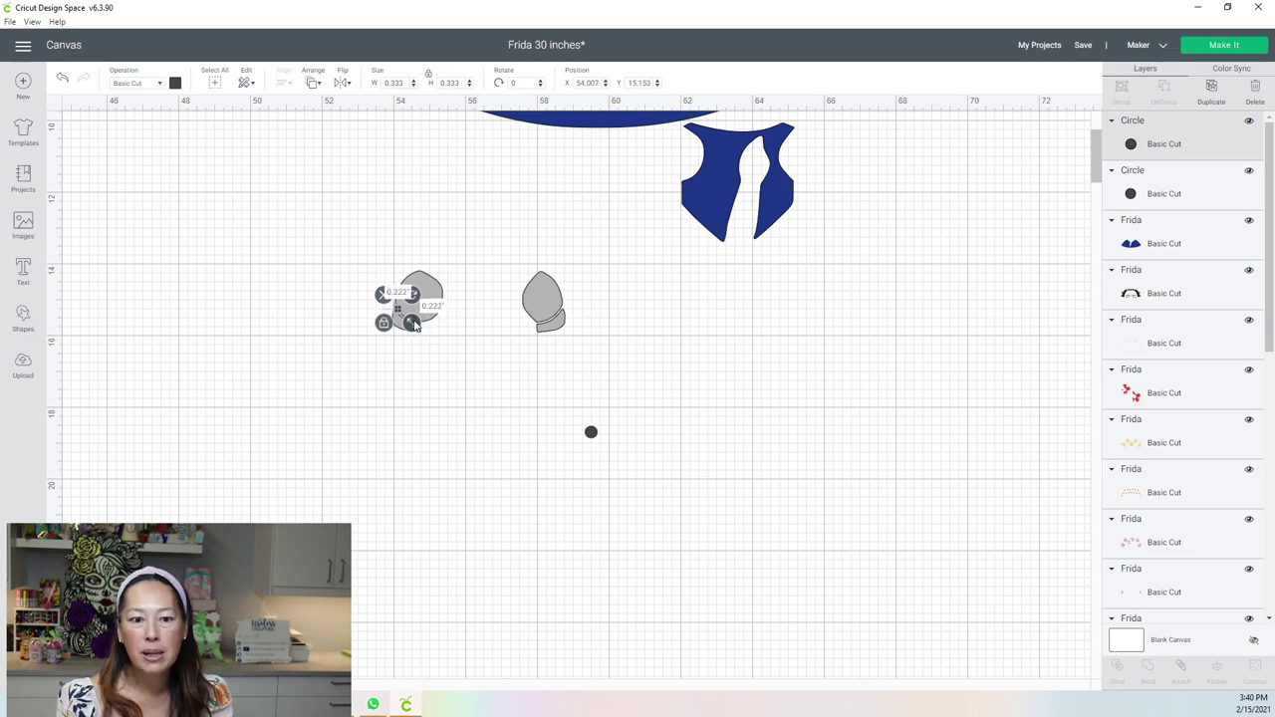
{"action": "left_click", "coordinate": [598, 446]}
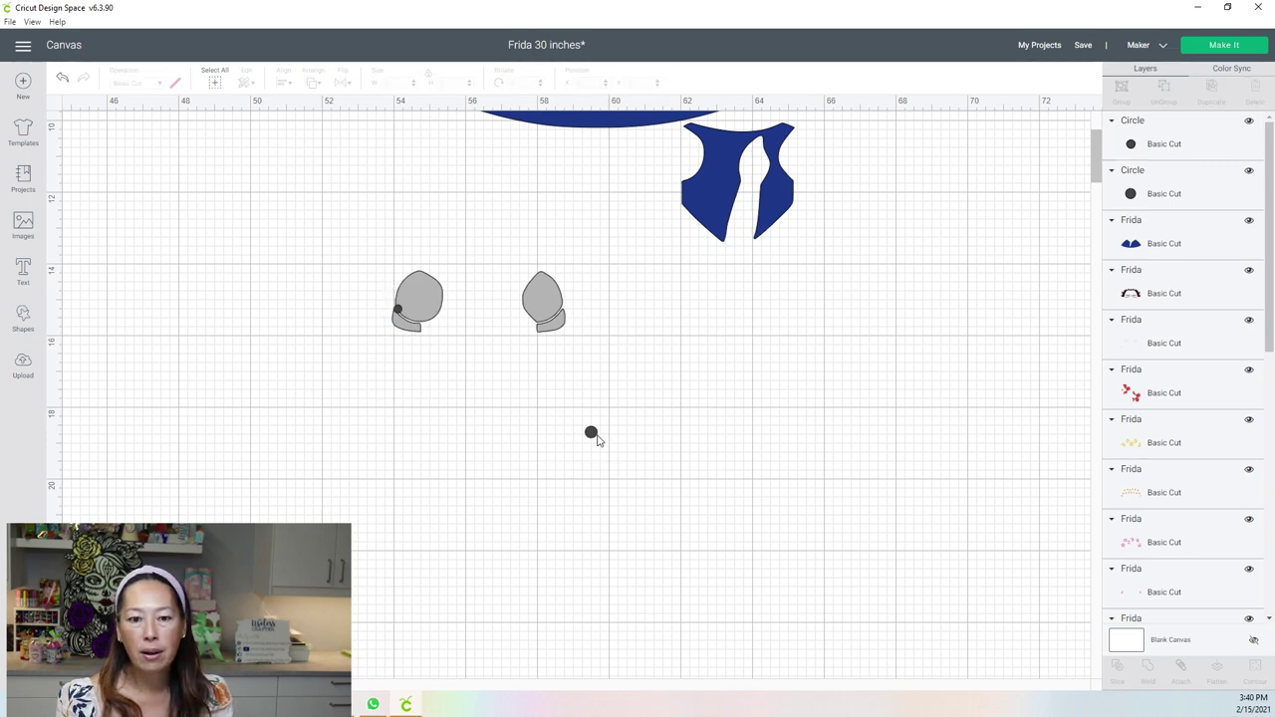
{"action": "left_click", "coordinate": [593, 434]}
{"action": "left_click_drag", "start_coordinate": [601, 448], "coordinate": [562, 321]}
{"action": "left_click", "coordinate": [638, 429]}
{"action": "left_click_drag", "start_coordinate": [648, 462], "coordinate": [381, 265]}
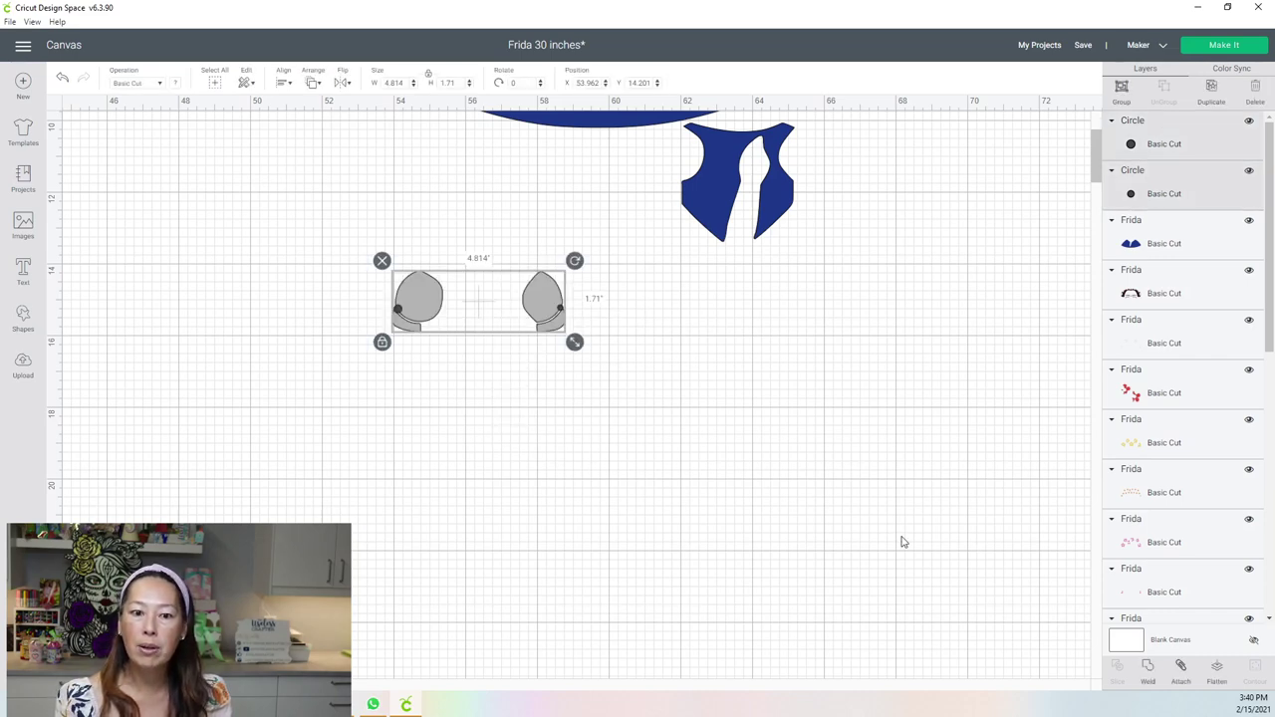
{"action": "left_click", "coordinate": [1150, 669]}
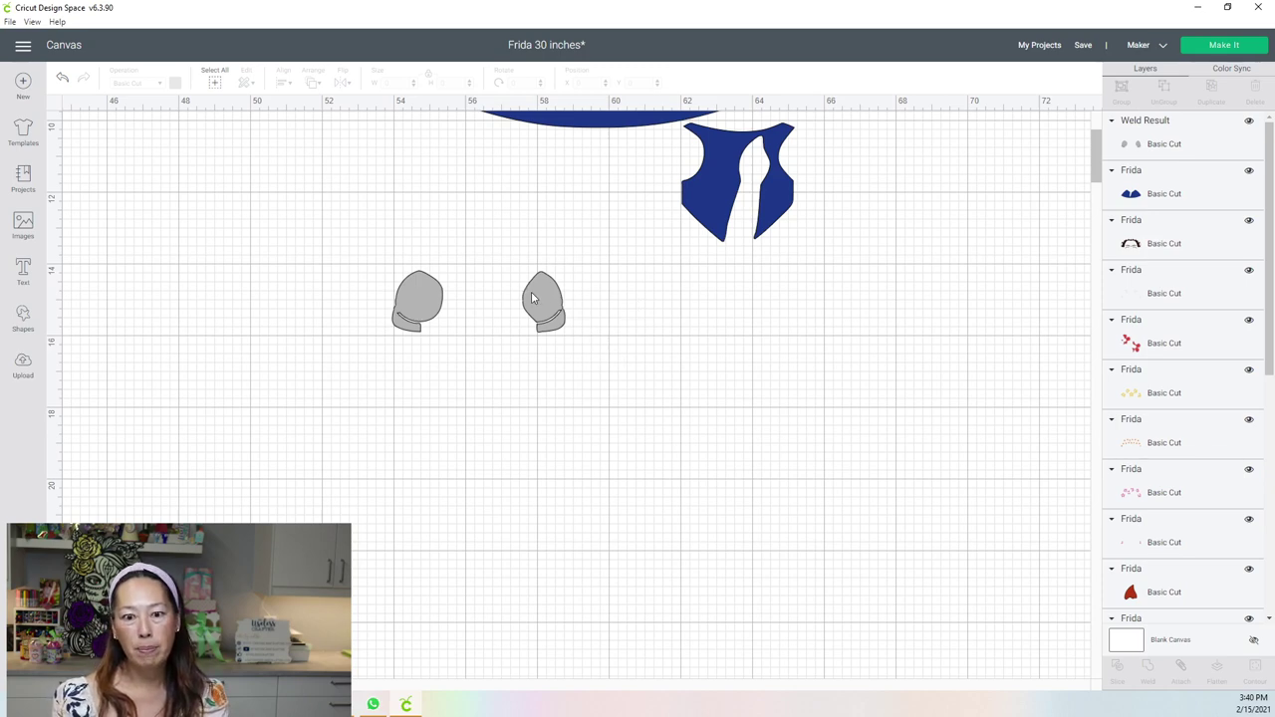
Duplicate the welded grey pair and hide the right shape's contour in the copy.
{"action": "left_click_drag", "start_coordinate": [529, 290], "coordinate": [715, 319]}
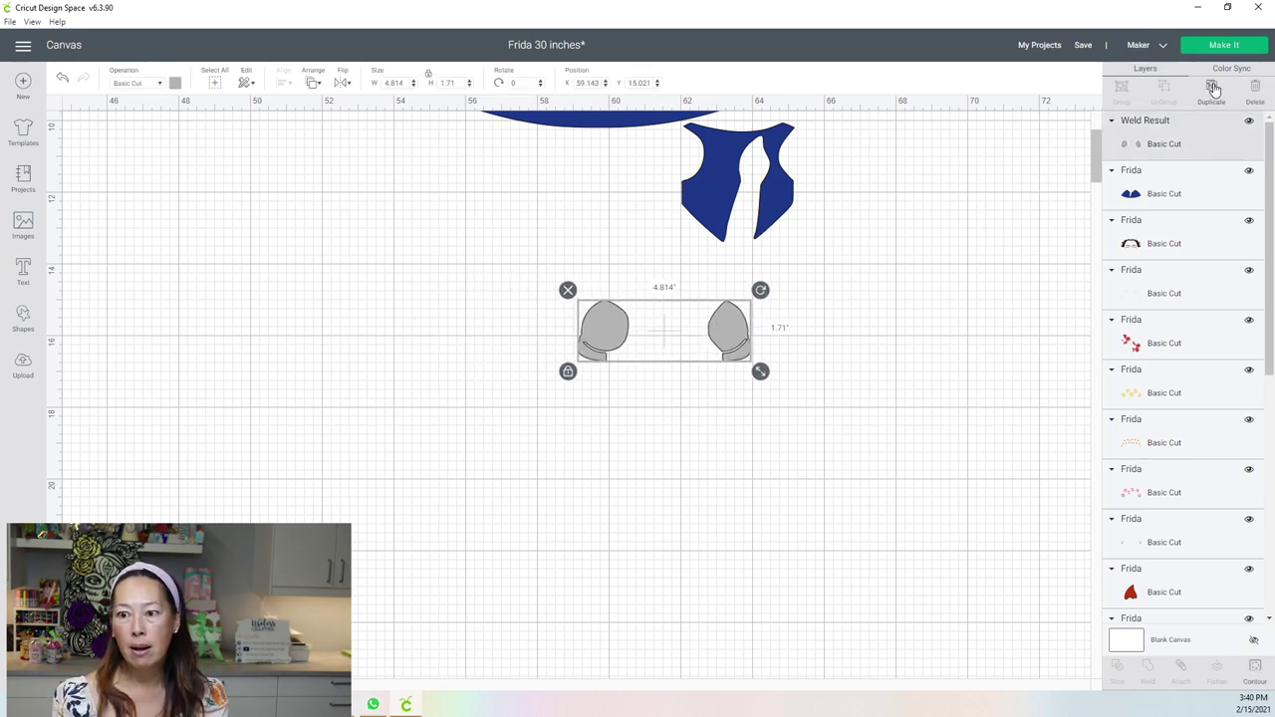
{"action": "key", "text": "ctrl+d"}
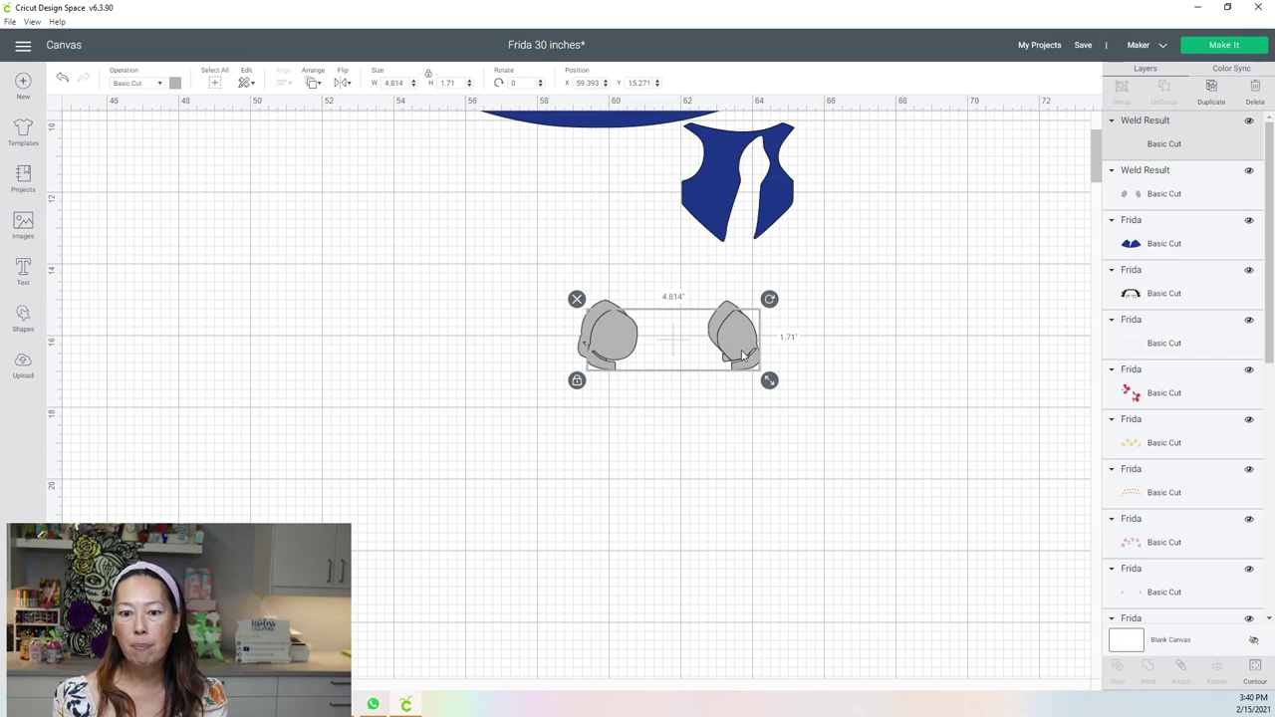
{"action": "left_click_drag", "start_coordinate": [742, 355], "coordinate": [747, 439]}
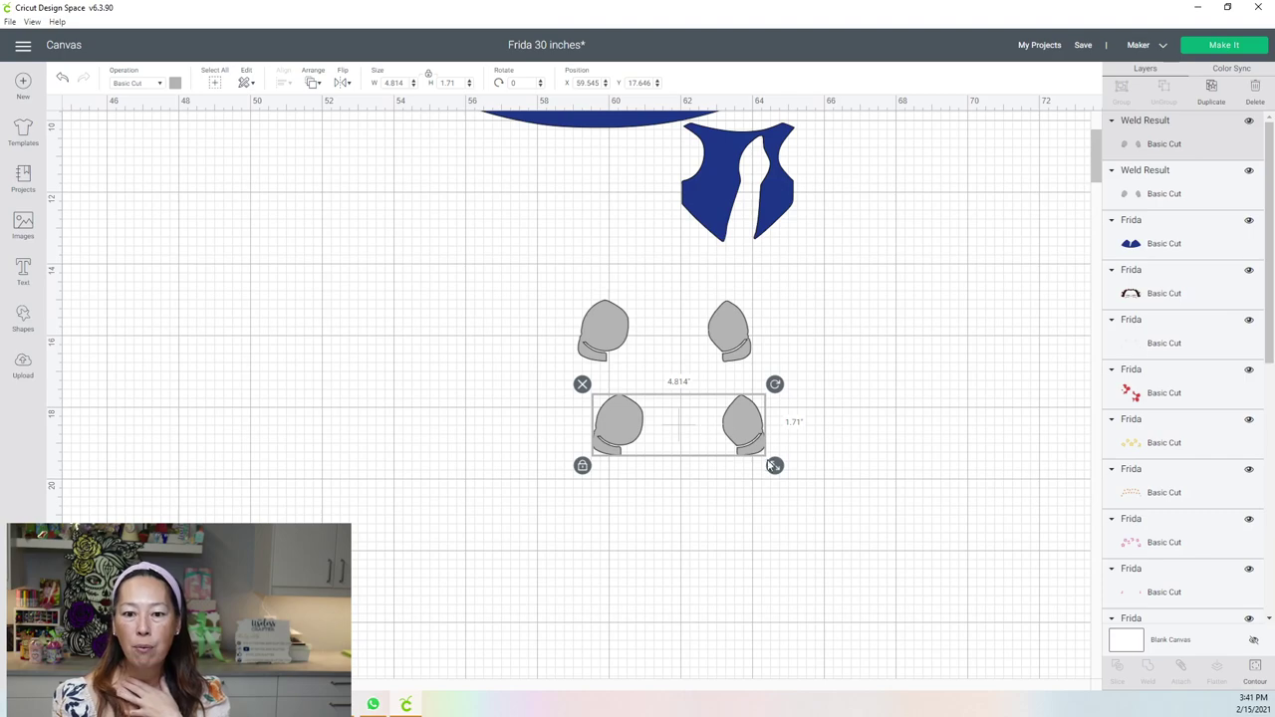
{"action": "left_click", "coordinate": [1256, 668]}
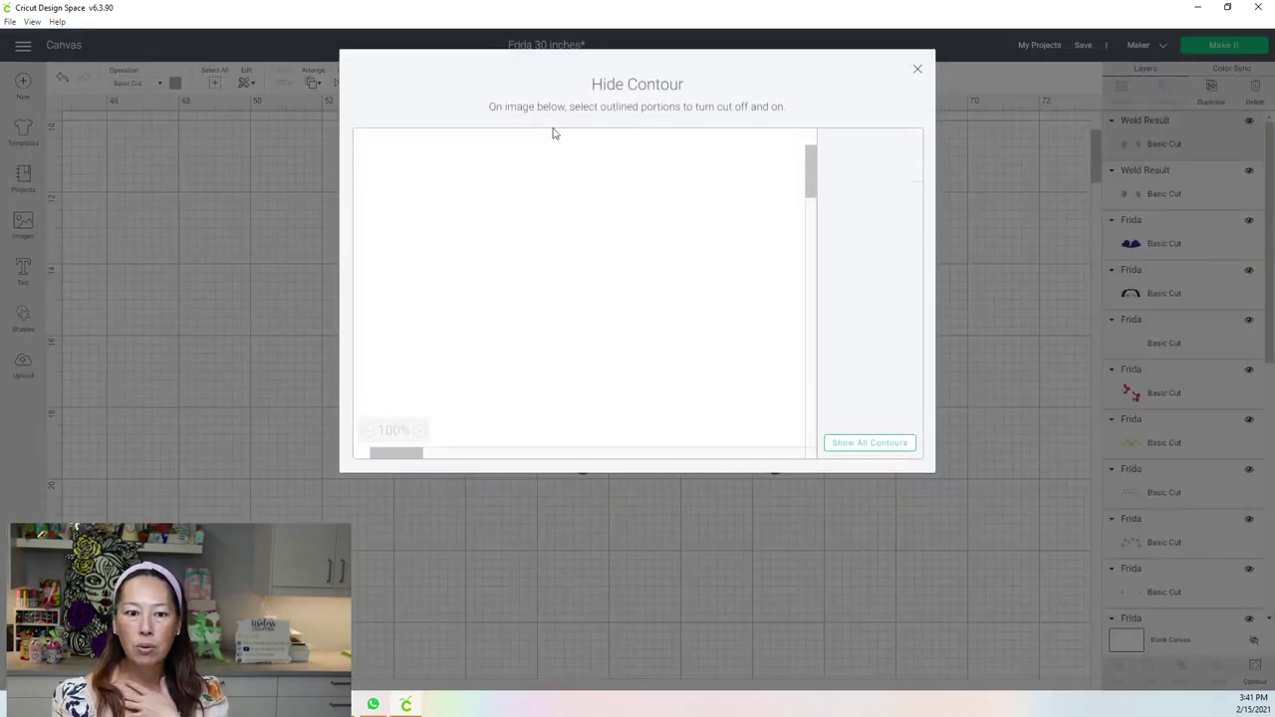
{"action": "left_click", "coordinate": [742, 205]}
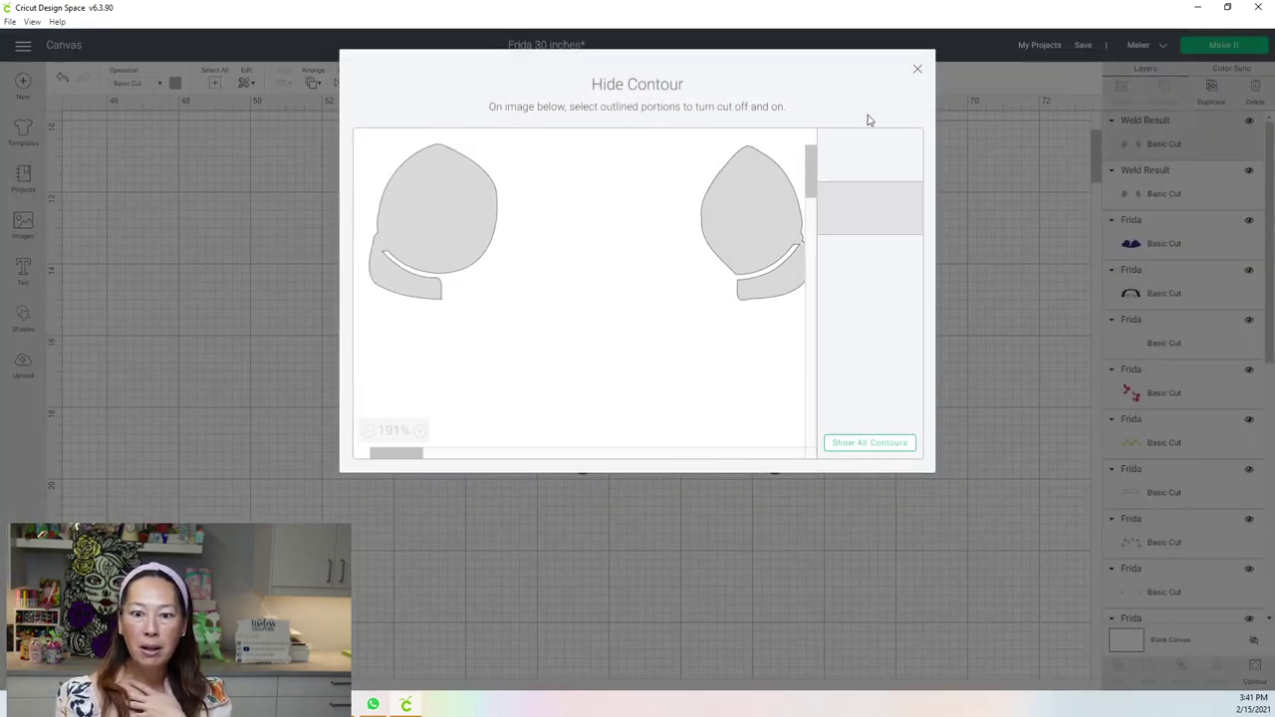
{"action": "left_click", "coordinate": [918, 72]}
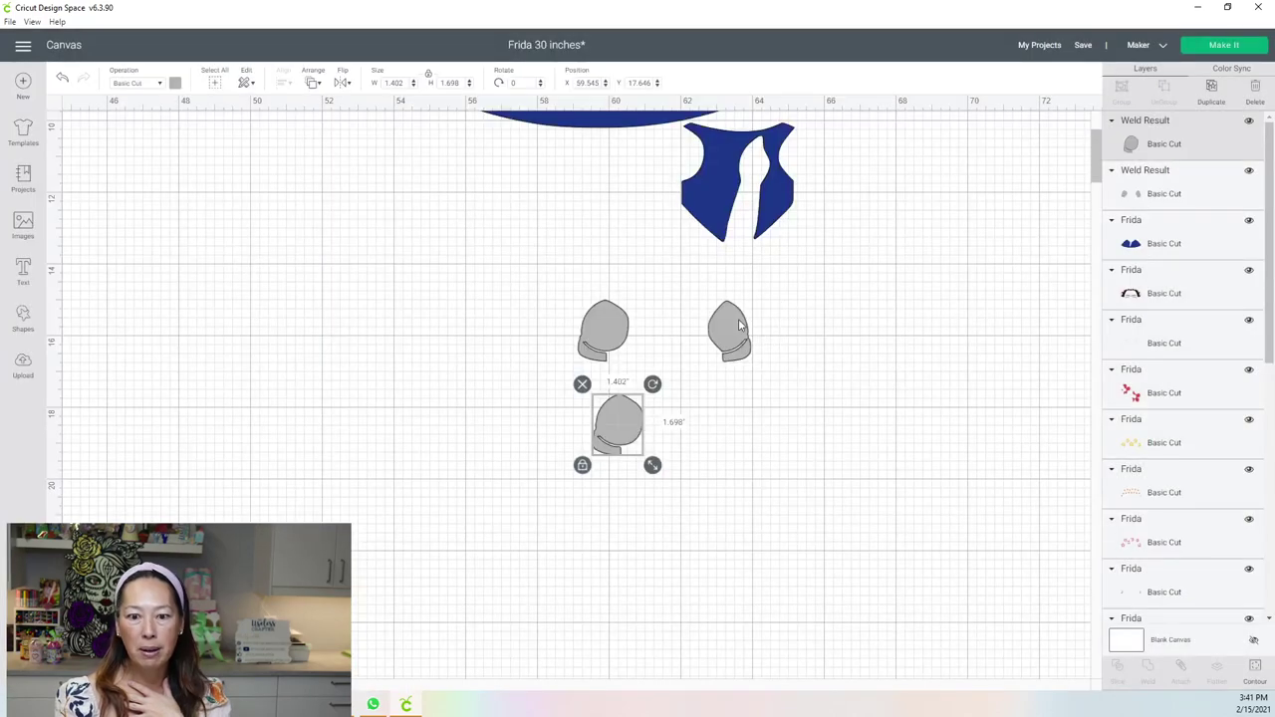
Hide the left shape in the original pair and move the single shape beside the other.
{"action": "left_click", "coordinate": [738, 318]}
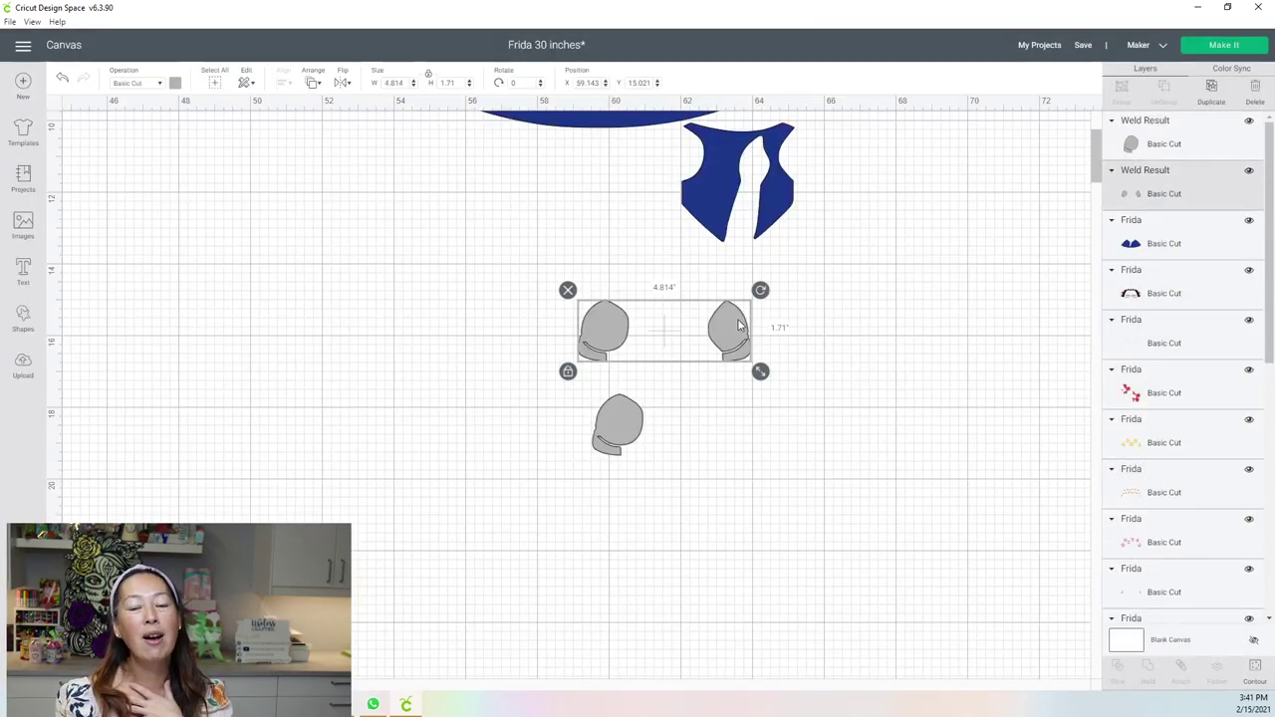
{"action": "left_click", "coordinate": [1253, 672]}
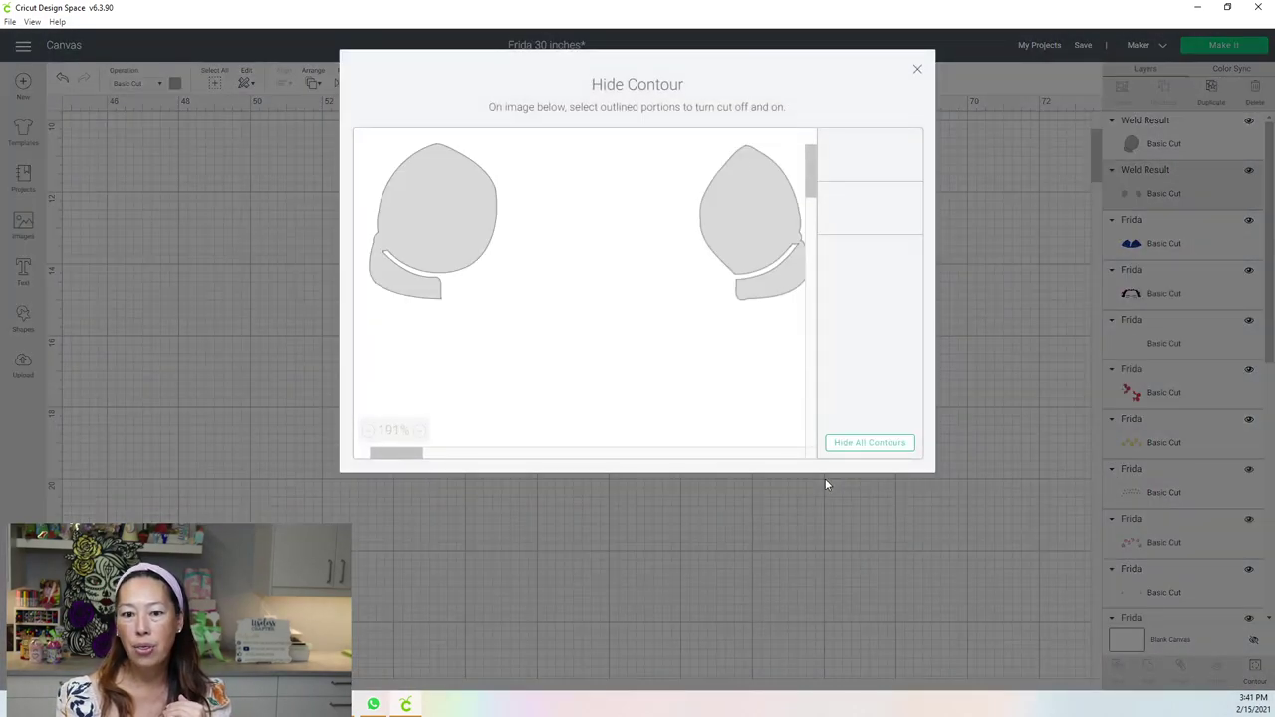
{"action": "left_click", "coordinate": [434, 239]}
{"action": "left_click", "coordinate": [918, 71]}
{"action": "left_click_drag", "start_coordinate": [631, 423], "coordinate": [708, 308]}
{"action": "left_click", "coordinate": [797, 407]}
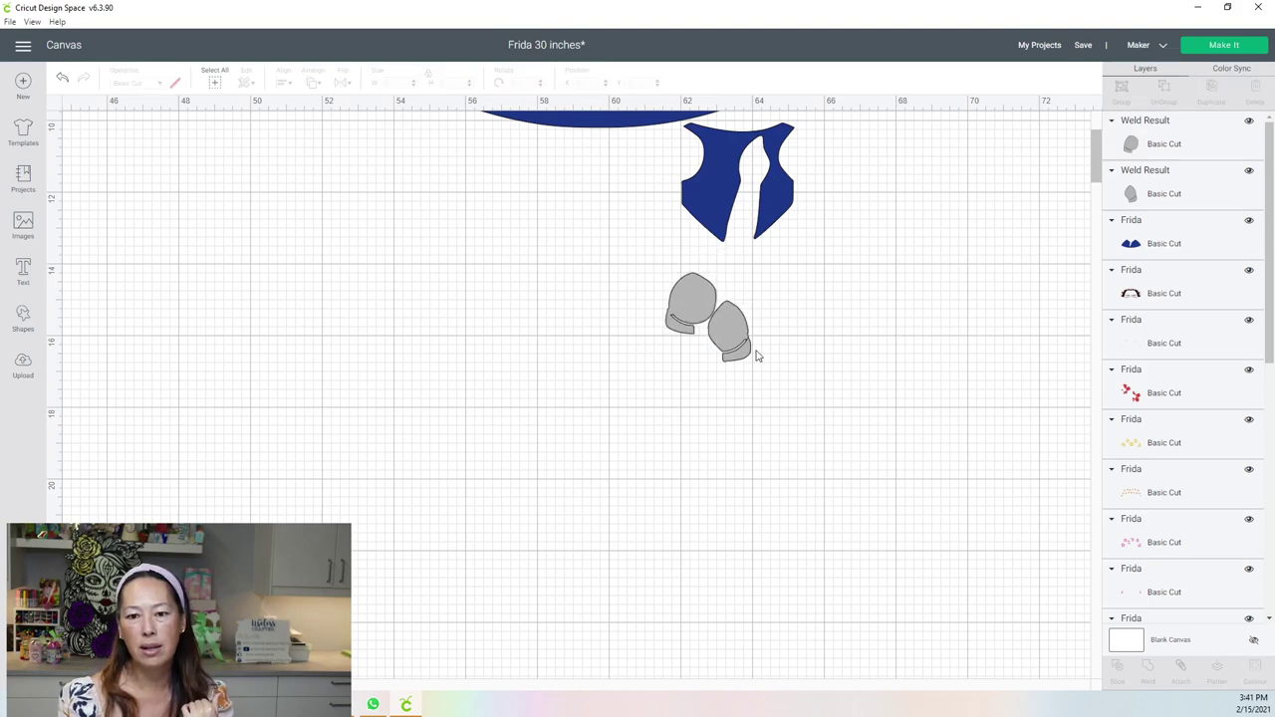
Move the small red shape into view and place the skin face layer right of the black base.
{"action": "scroll", "coordinate": [578, 389], "scroll_direction": "left", "scroll_amount": 10}
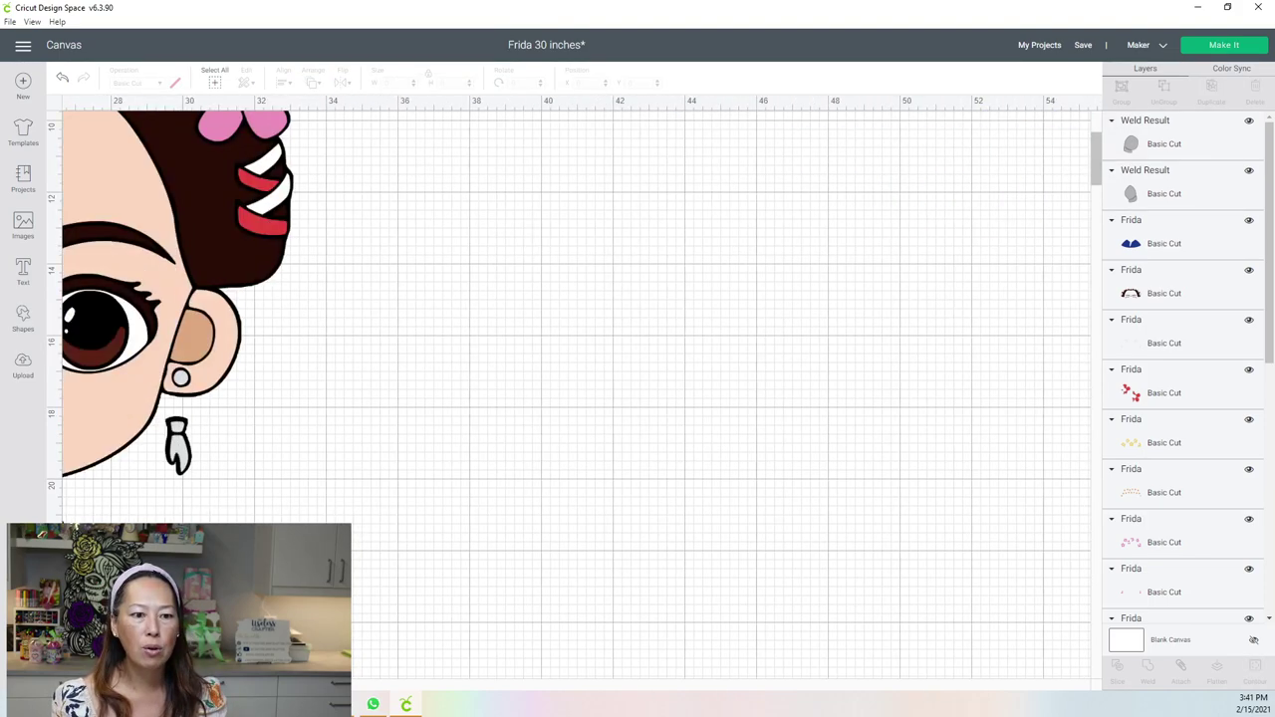
{"action": "left_click", "coordinate": [249, 428]}
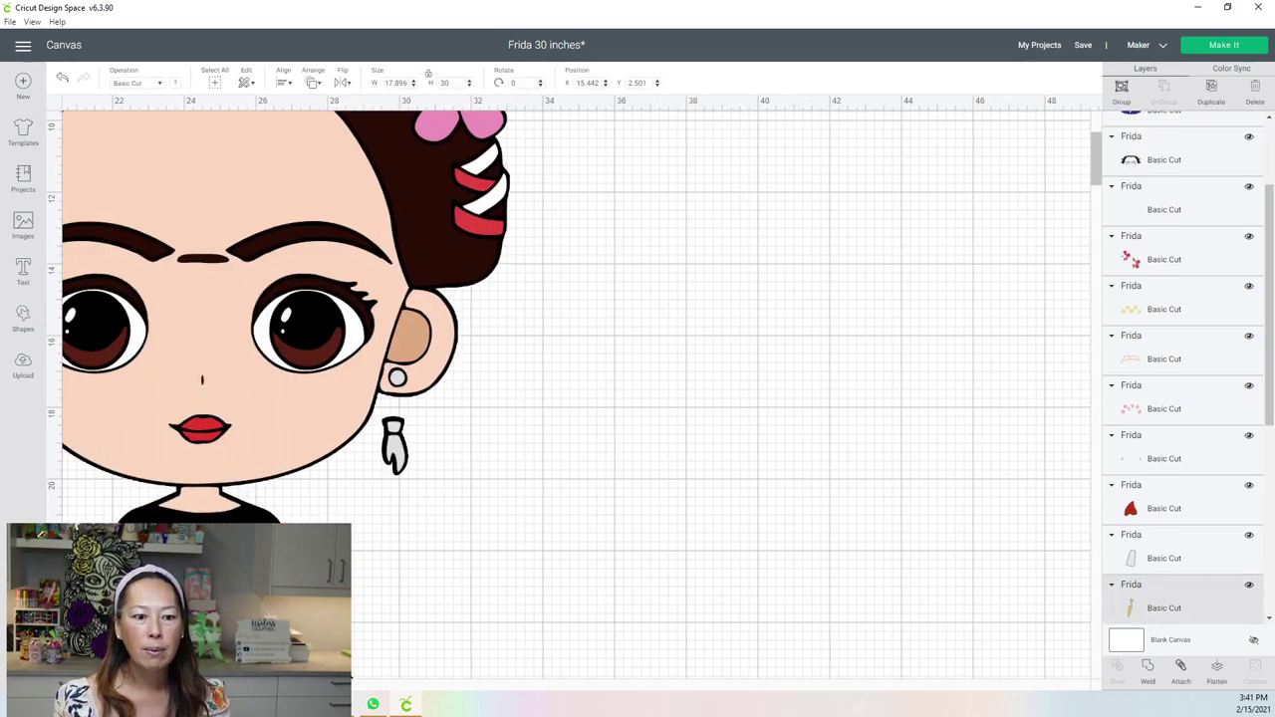
{"action": "left_click", "coordinate": [1155, 508]}
{"action": "left_click_drag", "start_coordinate": [382, 507], "coordinate": [788, 268]}
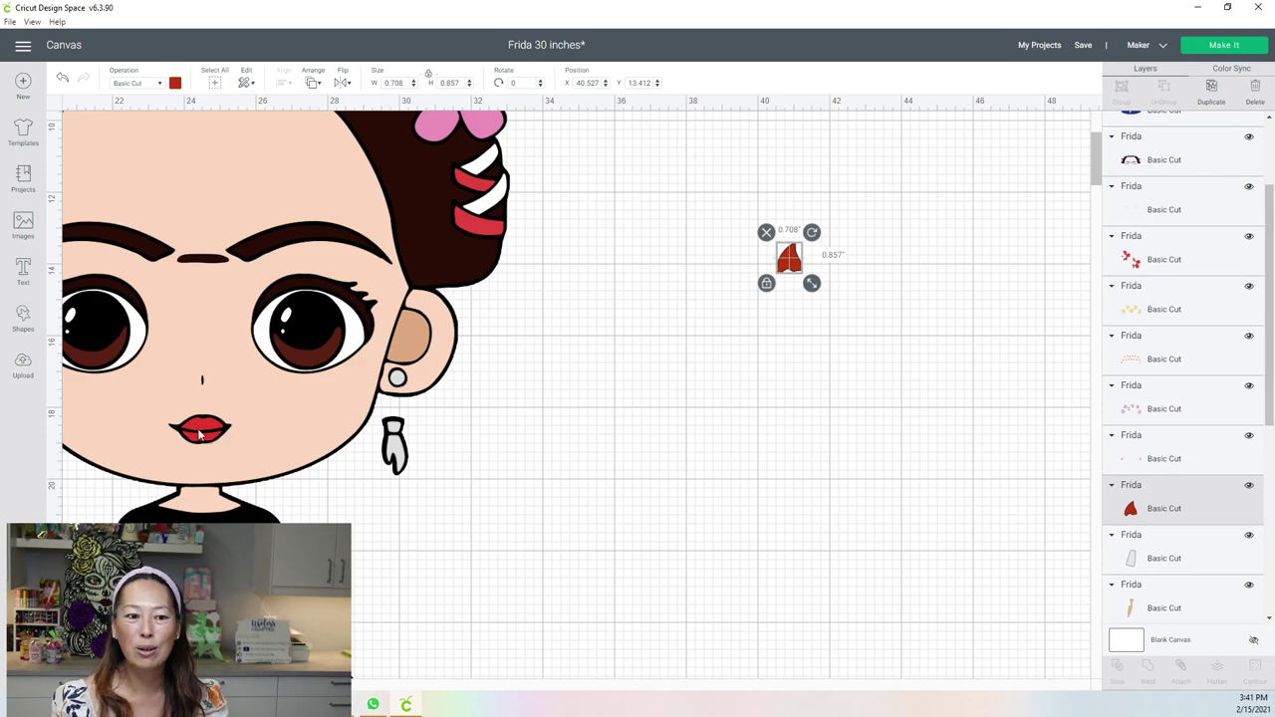
{"action": "left_click_drag", "start_coordinate": [207, 426], "coordinate": [568, 491]}
{"action": "left_click_drag", "start_coordinate": [725, 512], "coordinate": [1000, 539]}
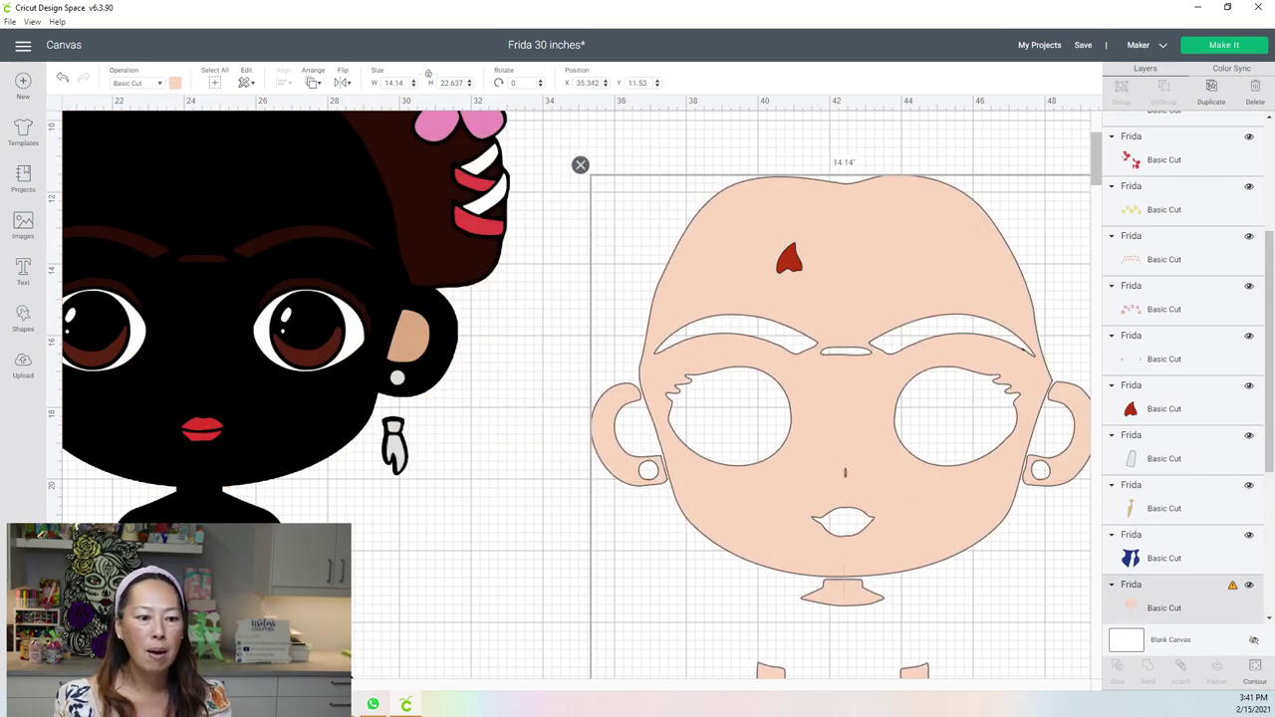
Move the earring pieces from the black base to empty canvas on the right.
{"action": "key", "text": "ctrl+minus"}
{"action": "key", "text": "ctrl+minus"}
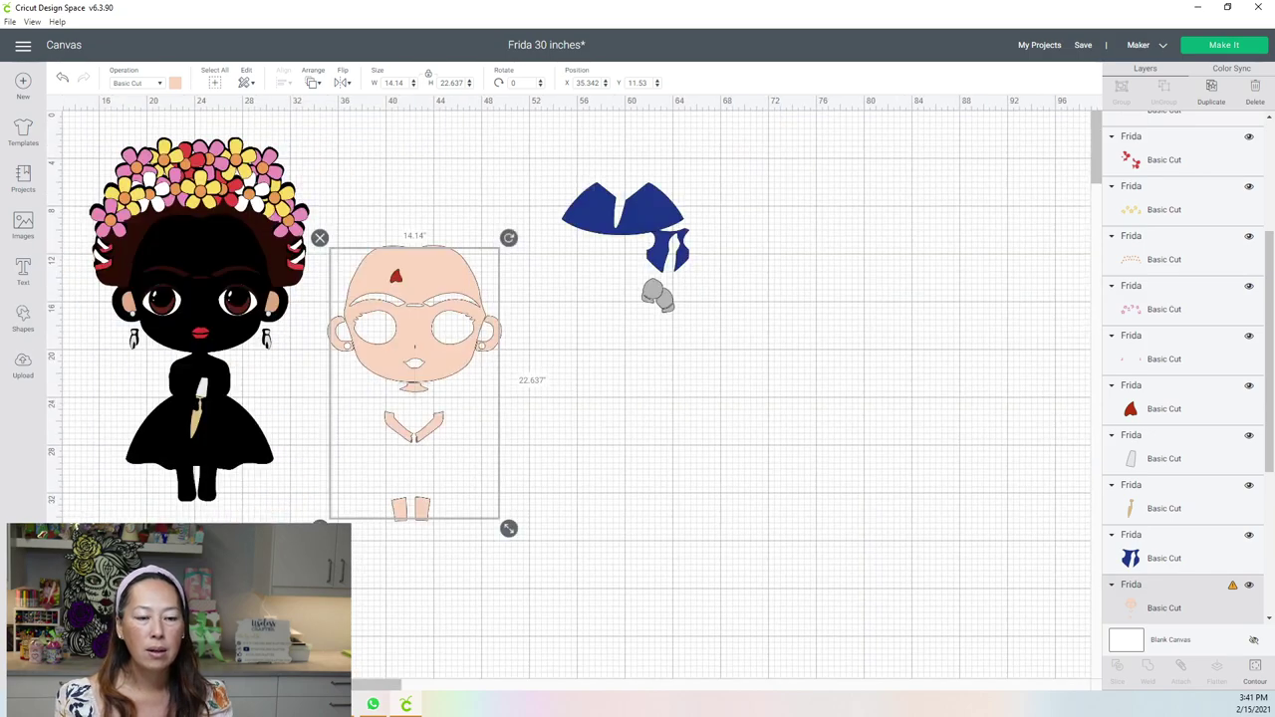
{"action": "left_click", "coordinate": [199, 337]}
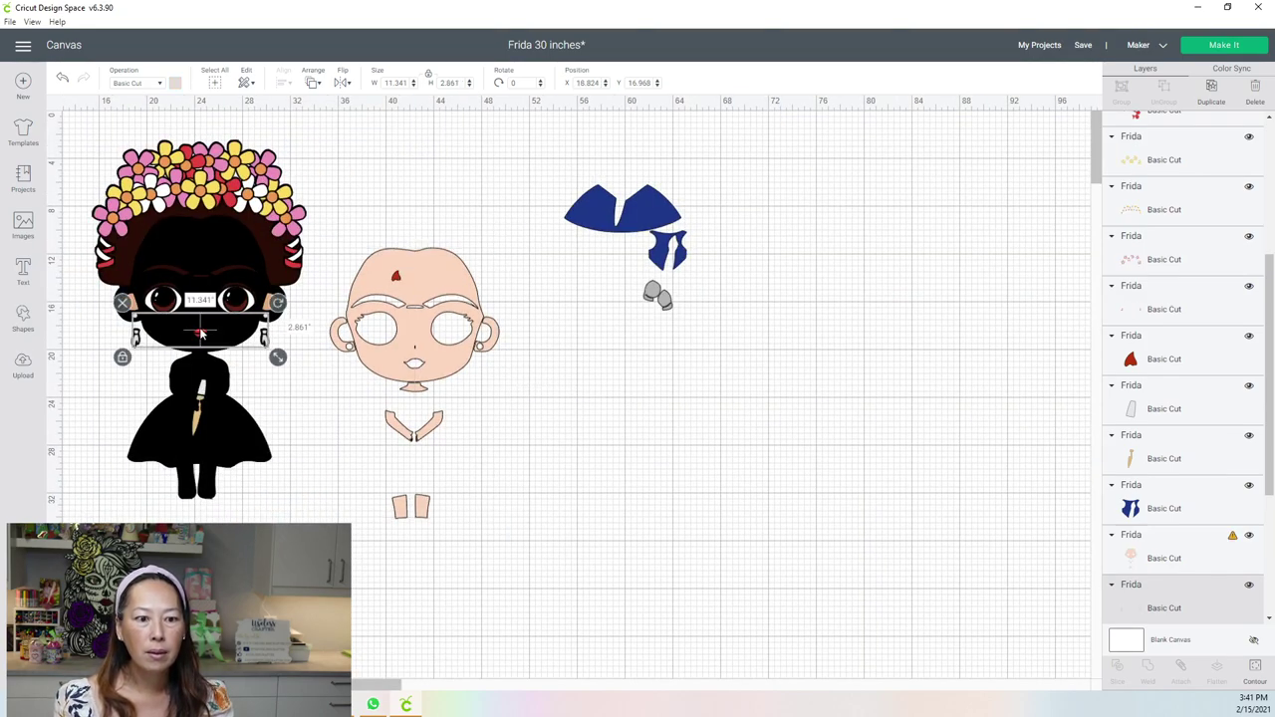
{"action": "left_click_drag", "start_coordinate": [210, 335], "coordinate": [770, 358]}
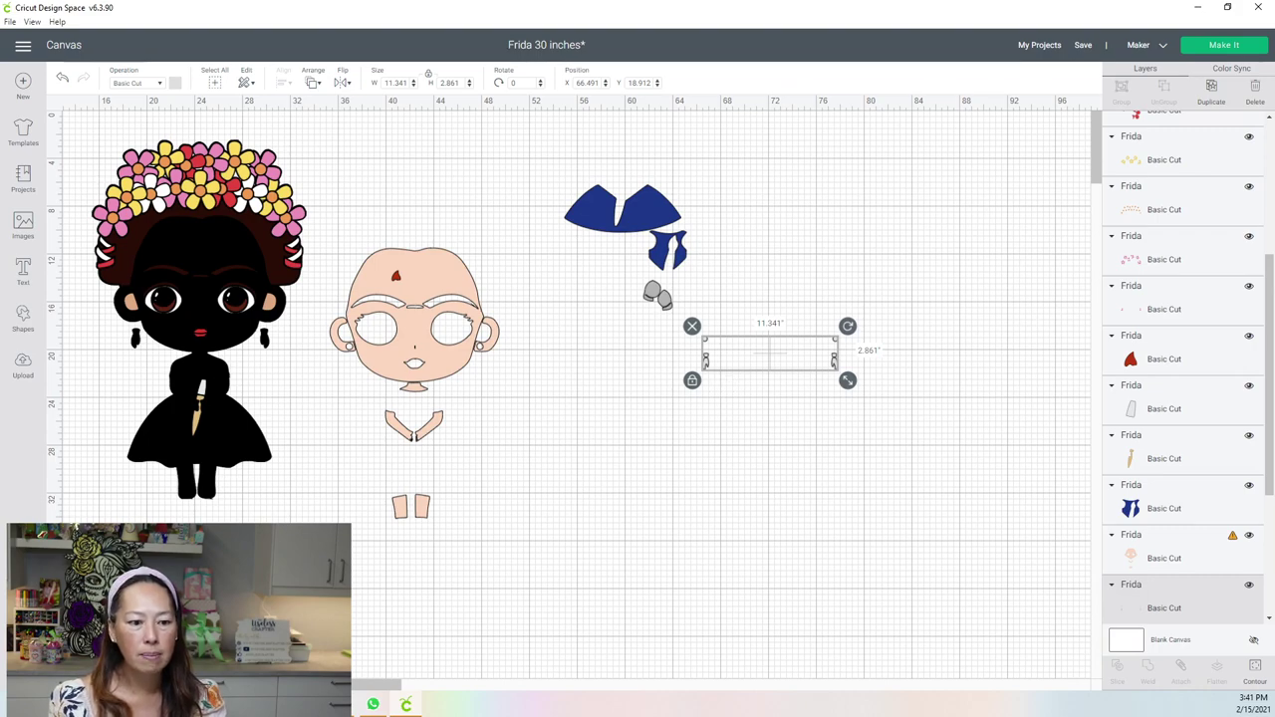
{"action": "scroll", "coordinate": [581, 397], "scroll_direction": "up", "scroll_amount": 3}
Shift the earring pieces further right on the canvas.
{"action": "scroll", "coordinate": [316, 247], "scroll_direction": "up", "scroll_amount": 2}
{"action": "scroll", "coordinate": [316, 248], "scroll_direction": "right", "scroll_amount": 5}
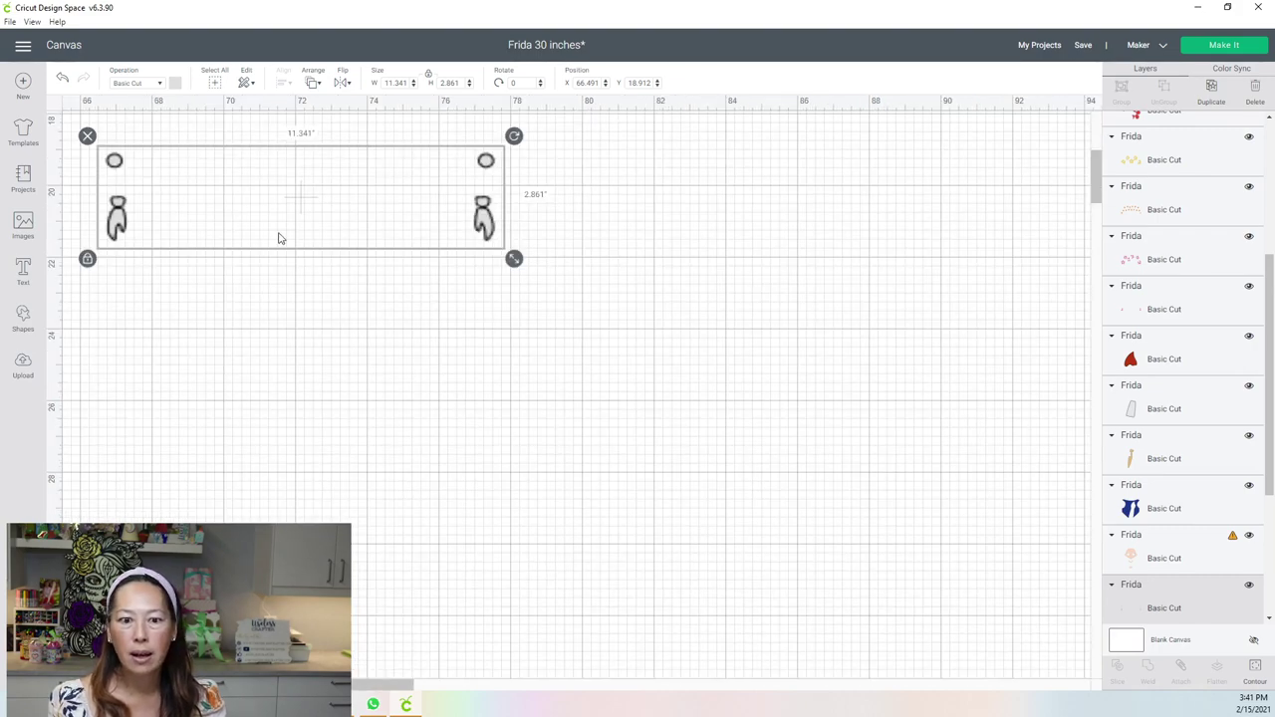
{"action": "left_click_drag", "start_coordinate": [107, 231], "coordinate": [382, 238]}
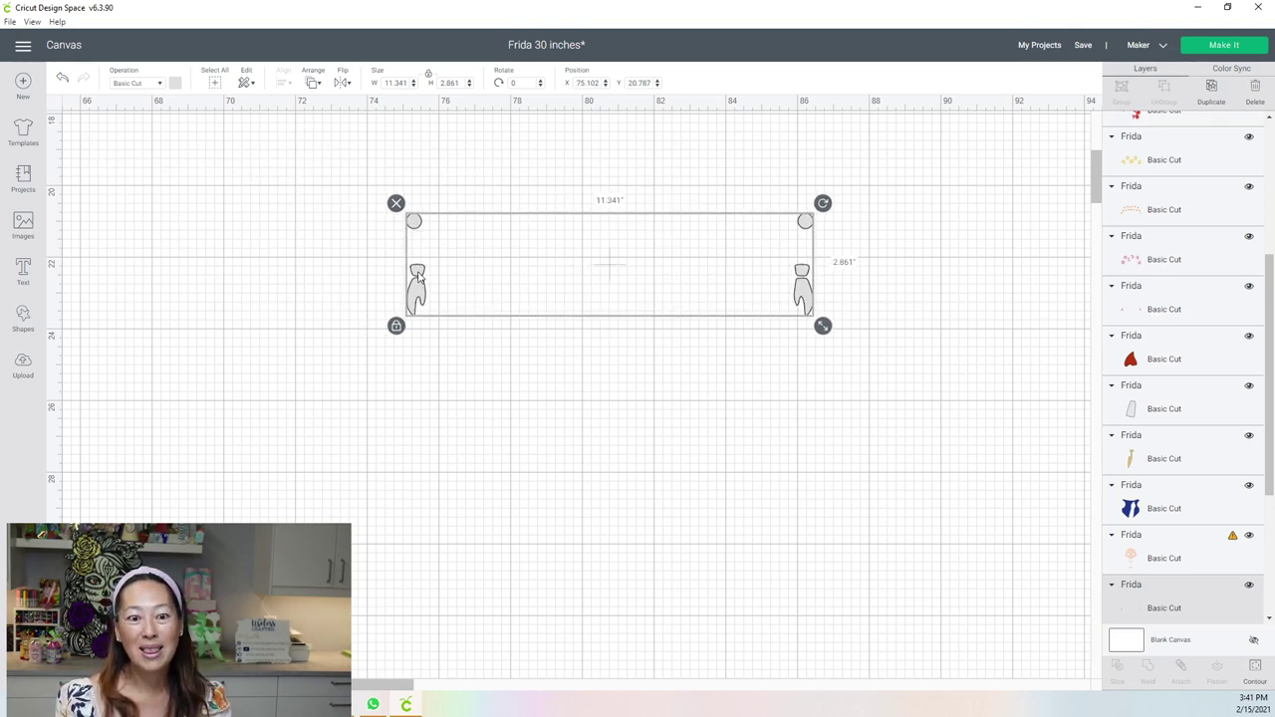
{"action": "left_click", "coordinate": [852, 365]}
Add a 0.5 inch circle and place a copy above the right figure piece.
{"action": "left_click", "coordinate": [26, 319]}
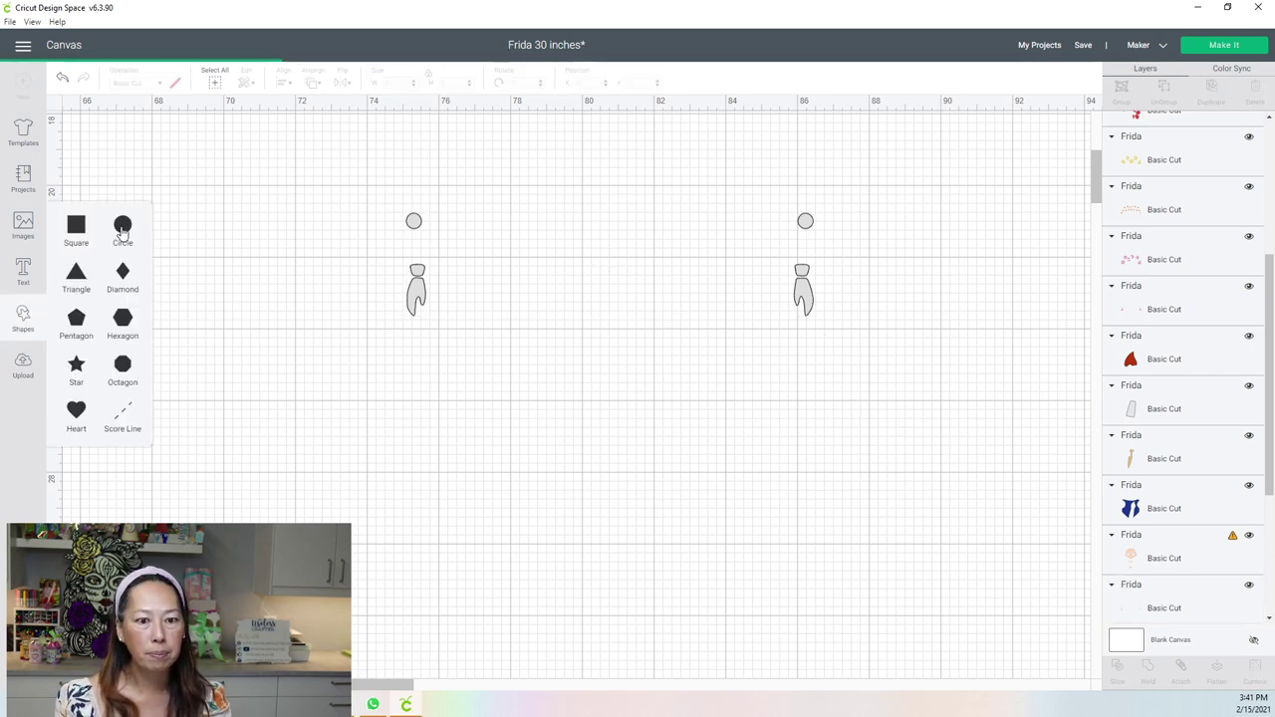
{"action": "left_click_drag", "start_coordinate": [173, 199], "coordinate": [365, 327]}
{"action": "left_click_drag", "start_coordinate": [389, 382], "coordinate": [420, 282]}
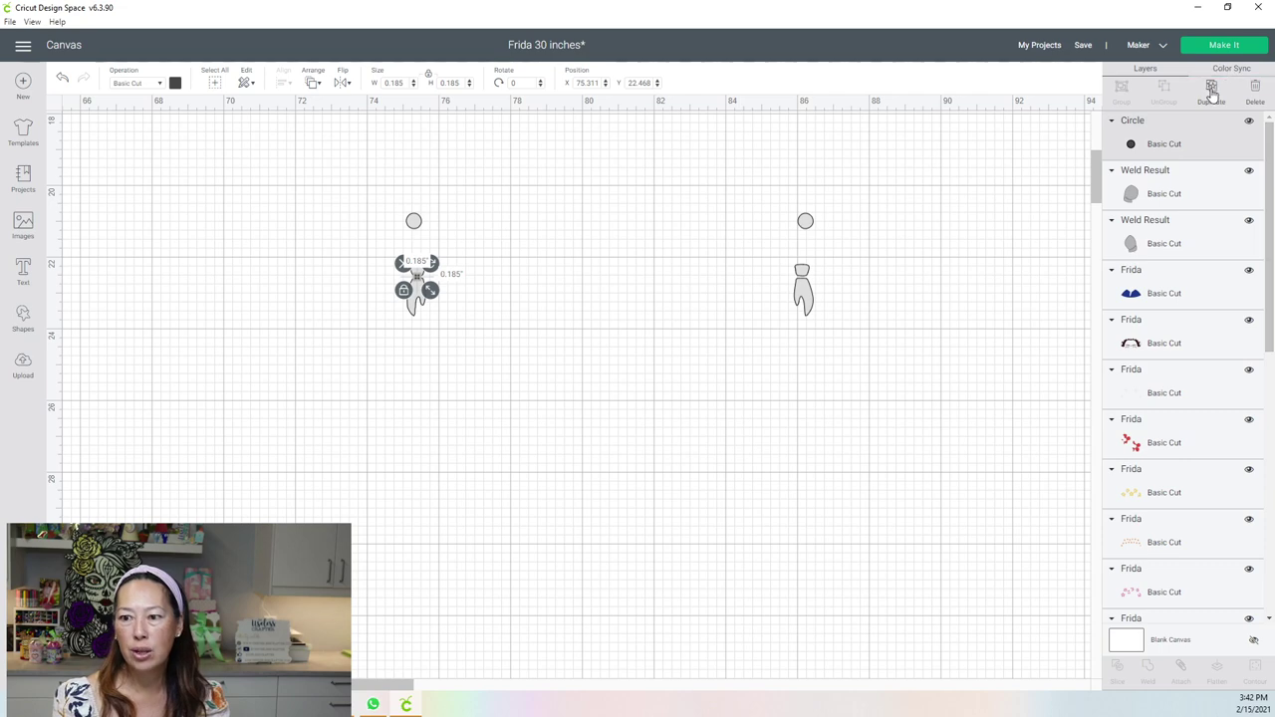
{"action": "key", "text": "ctrl+d"}
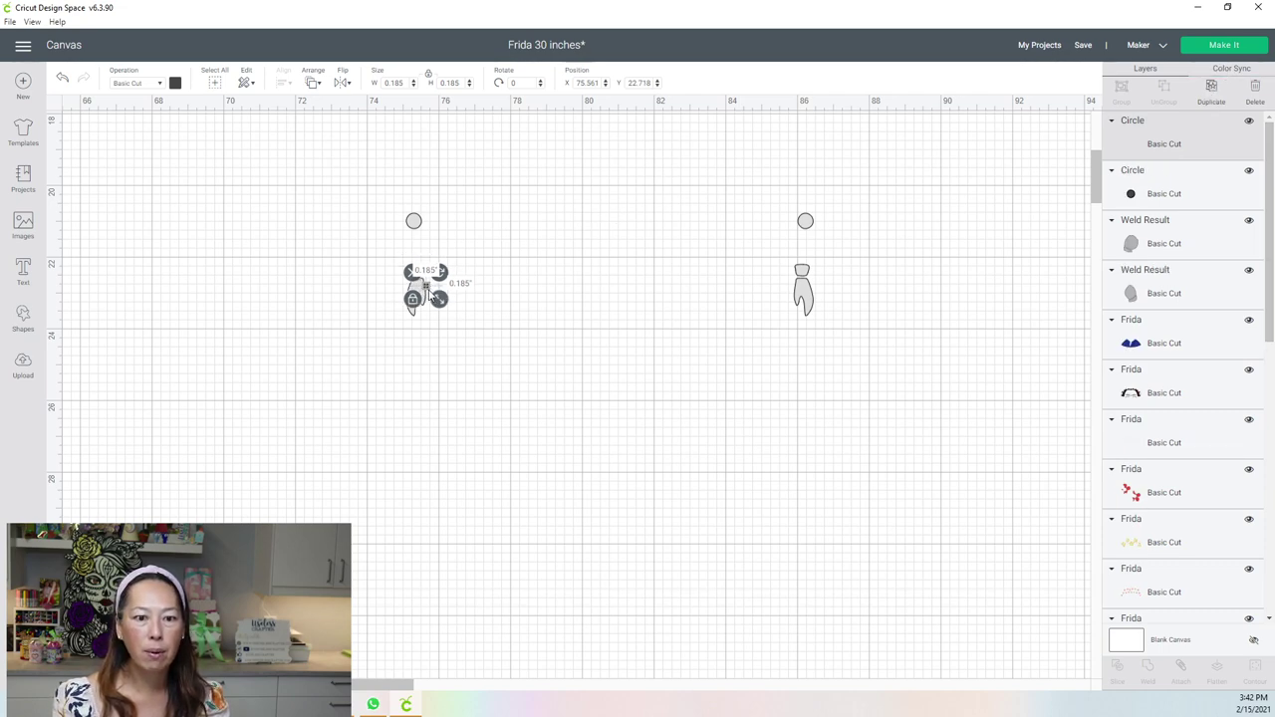
{"action": "left_click_drag", "start_coordinate": [430, 288], "coordinate": [802, 278]}
{"action": "left_click", "coordinate": [727, 386]}
Weld both figure pieces with their circles, then add a square to the canvas.
{"action": "left_click_drag", "start_coordinate": [867, 383], "coordinate": [369, 202]}
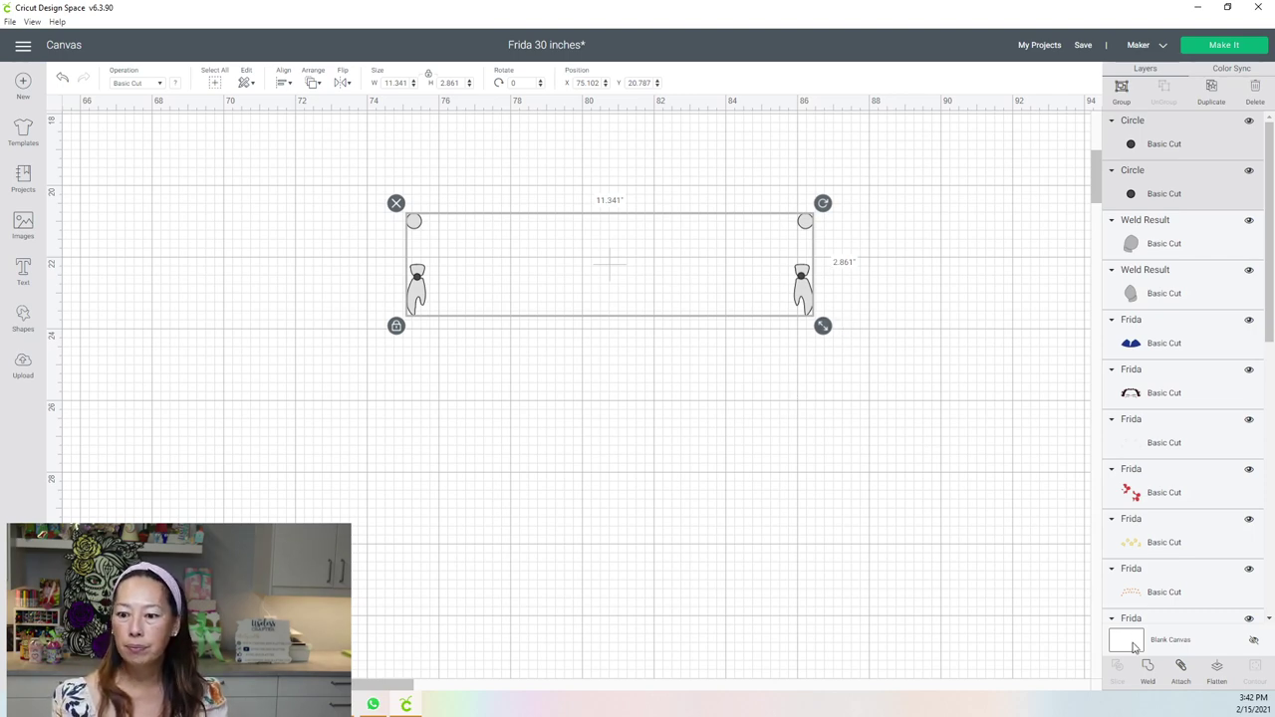
{"action": "left_click", "coordinate": [637, 351]}
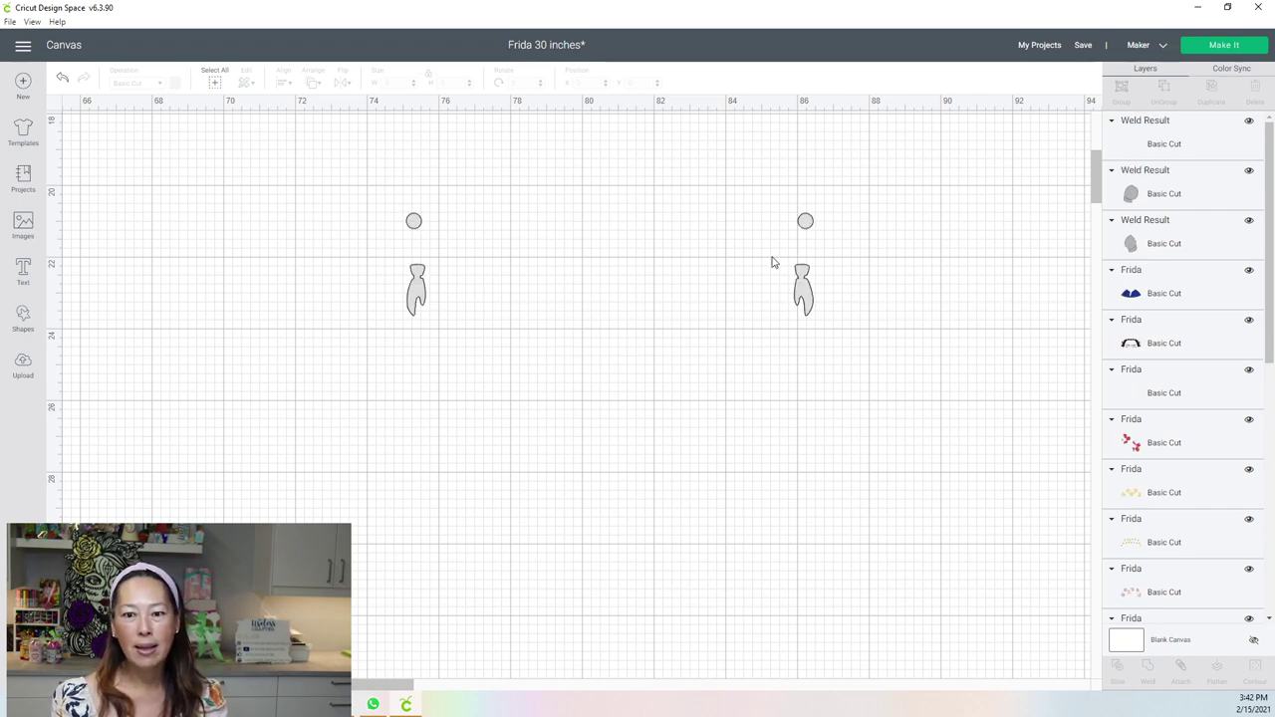
{"action": "left_click", "coordinate": [796, 299]}
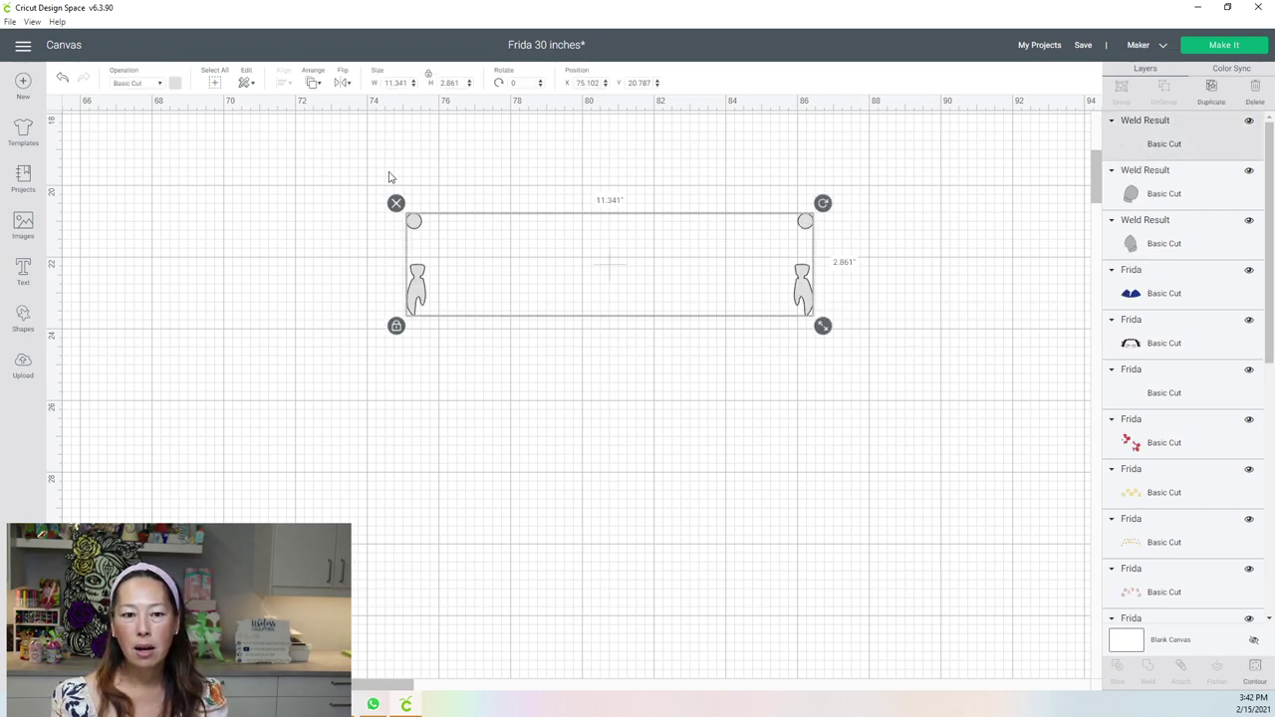
{"action": "left_click", "coordinate": [24, 319]}
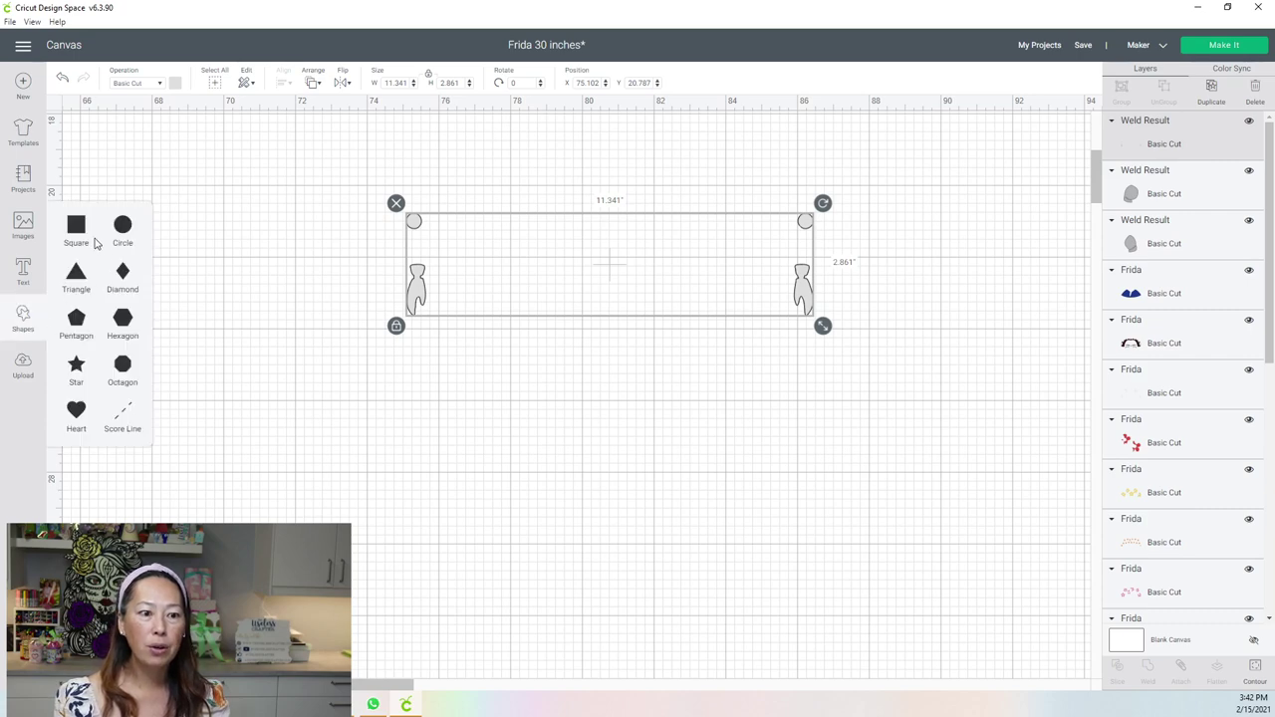
{"action": "left_click", "coordinate": [77, 241]}
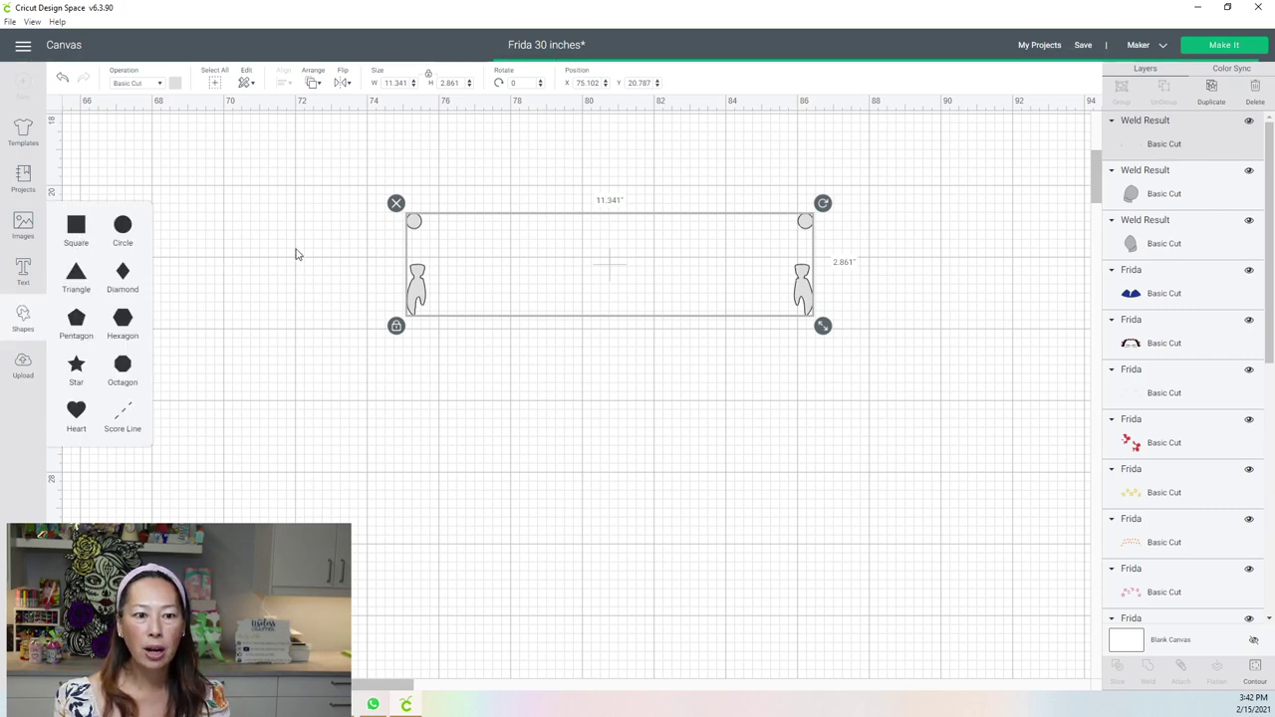
Enlarge the square to about 7.5 inches over the left figure and slice it.
{"action": "left_click_drag", "start_coordinate": [285, 280], "coordinate": [356, 328]}
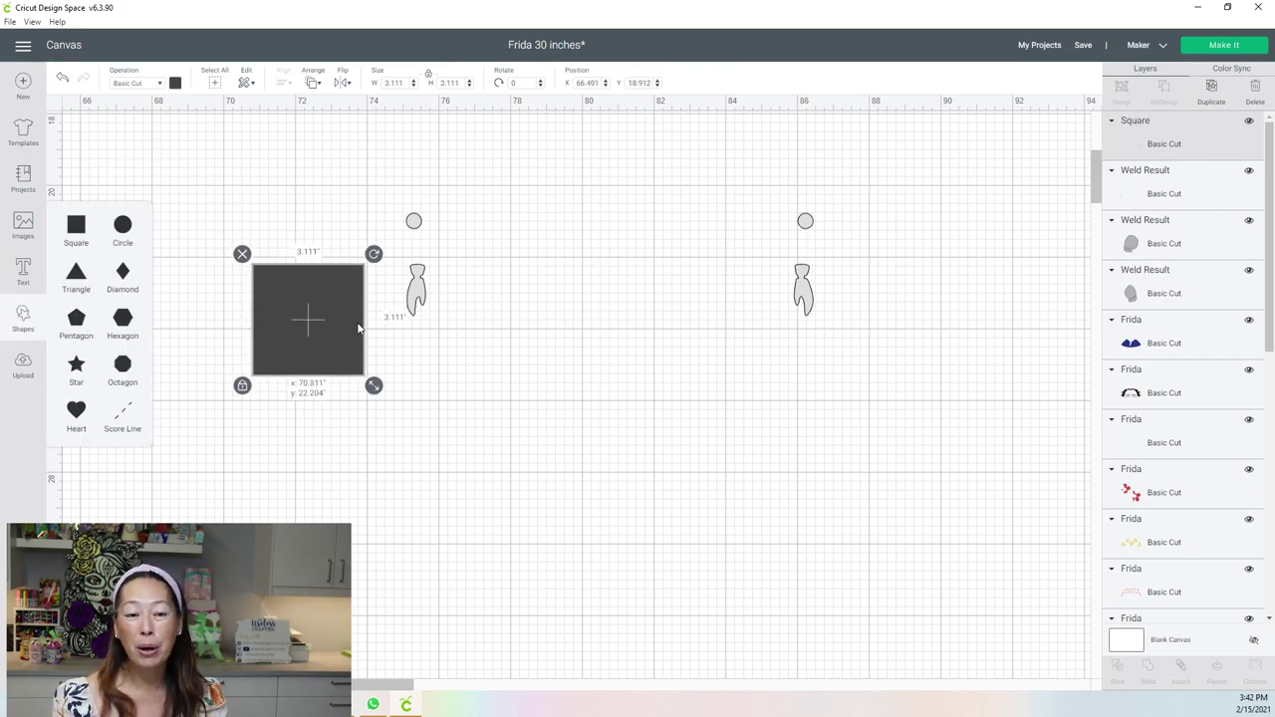
{"action": "left_click_drag", "start_coordinate": [370, 386], "coordinate": [552, 559]}
{"action": "left_click_drag", "start_coordinate": [478, 370], "coordinate": [378, 361]}
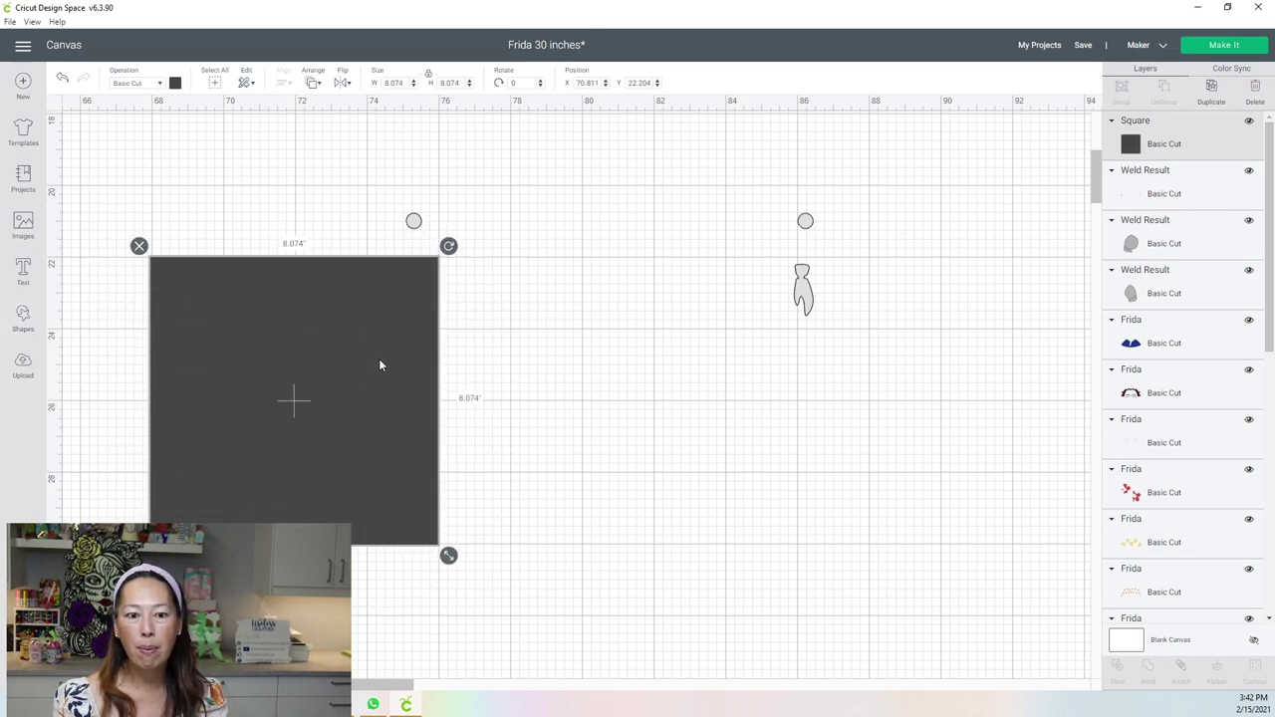
{"action": "left_click_drag", "start_coordinate": [602, 393], "coordinate": [375, 291]}
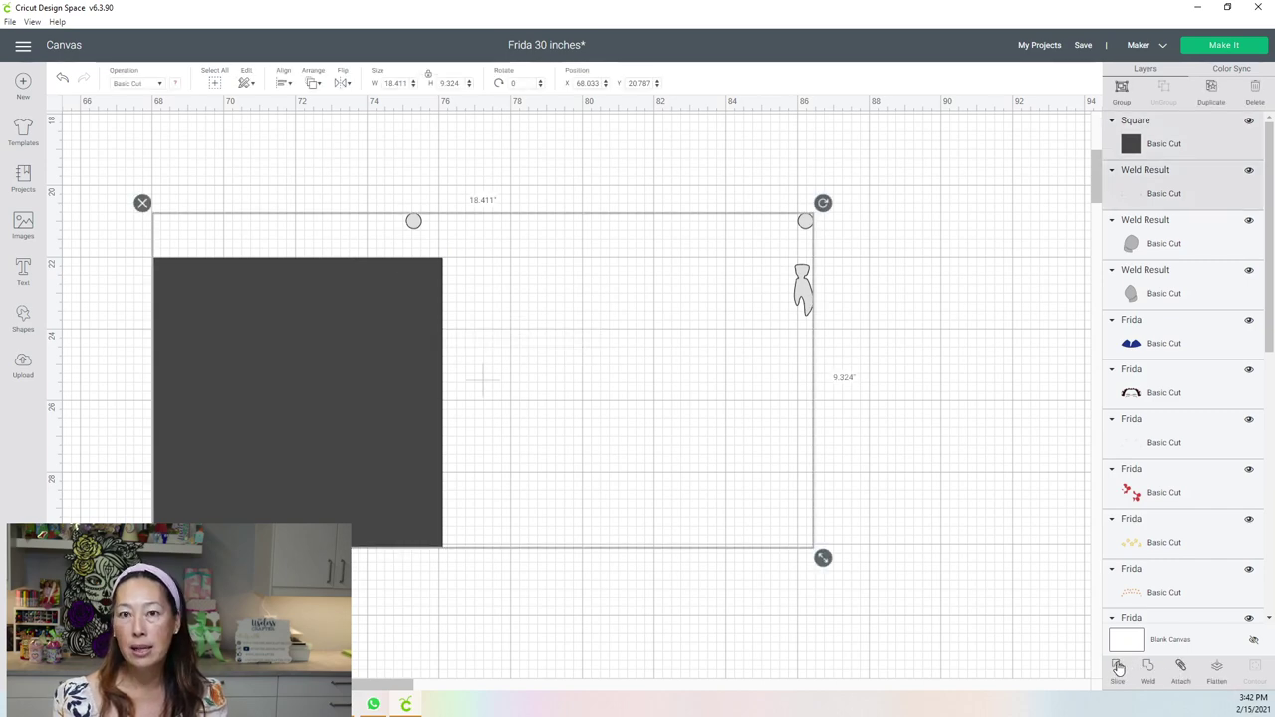
{"action": "left_click", "coordinate": [614, 287]}
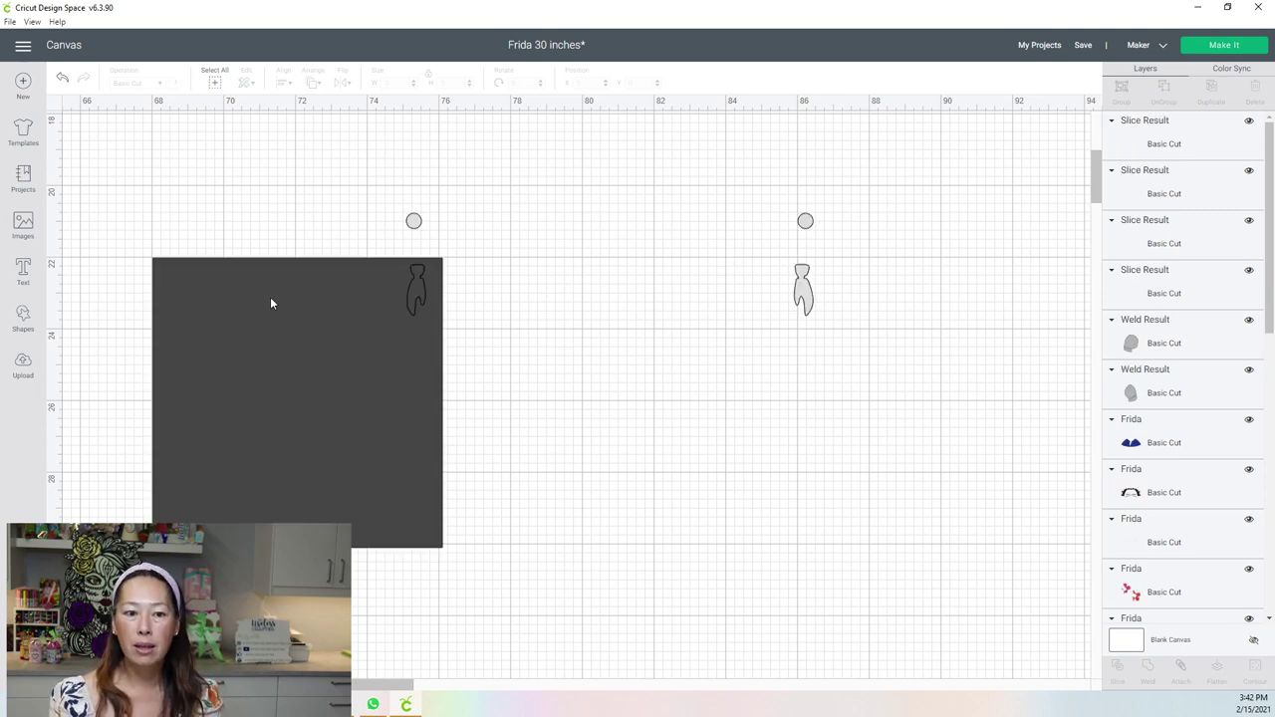
{"action": "left_click_drag", "start_coordinate": [270, 299], "coordinate": [837, 293]}
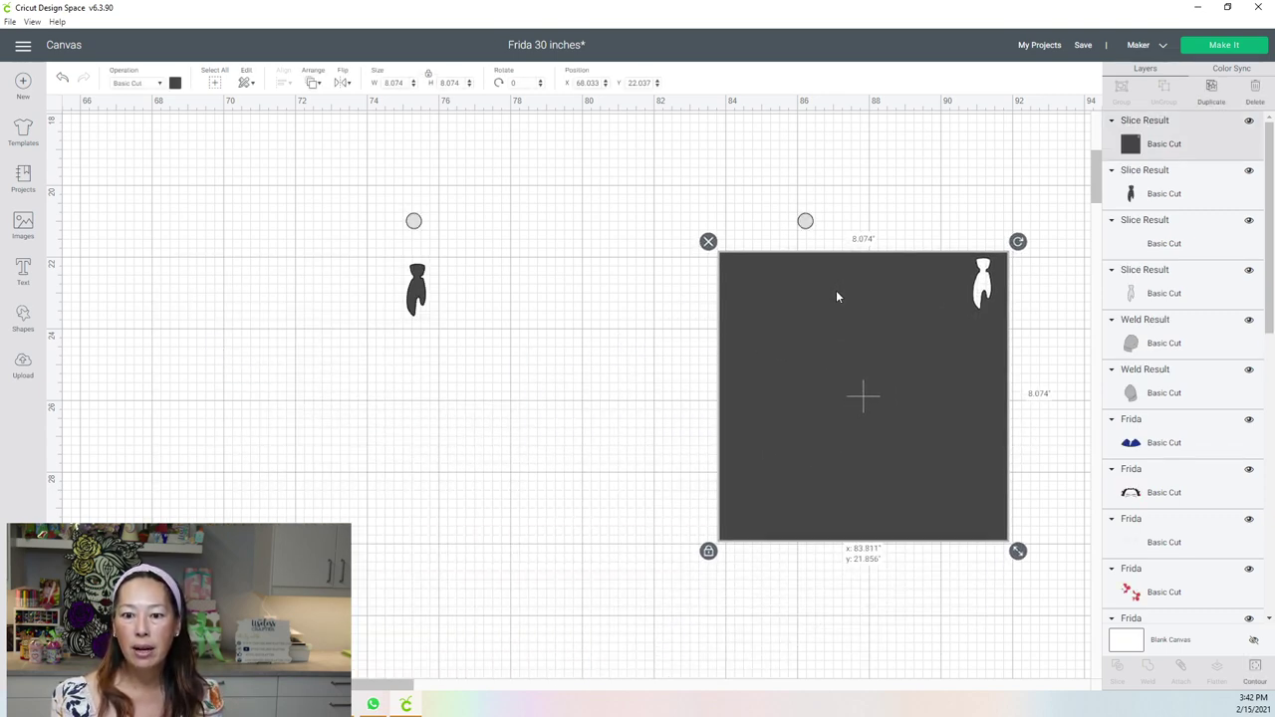
Slice the second figure from the square and delete the two dark cut-out pieces.
{"action": "left_click_drag", "start_coordinate": [696, 179], "coordinate": [802, 344]}
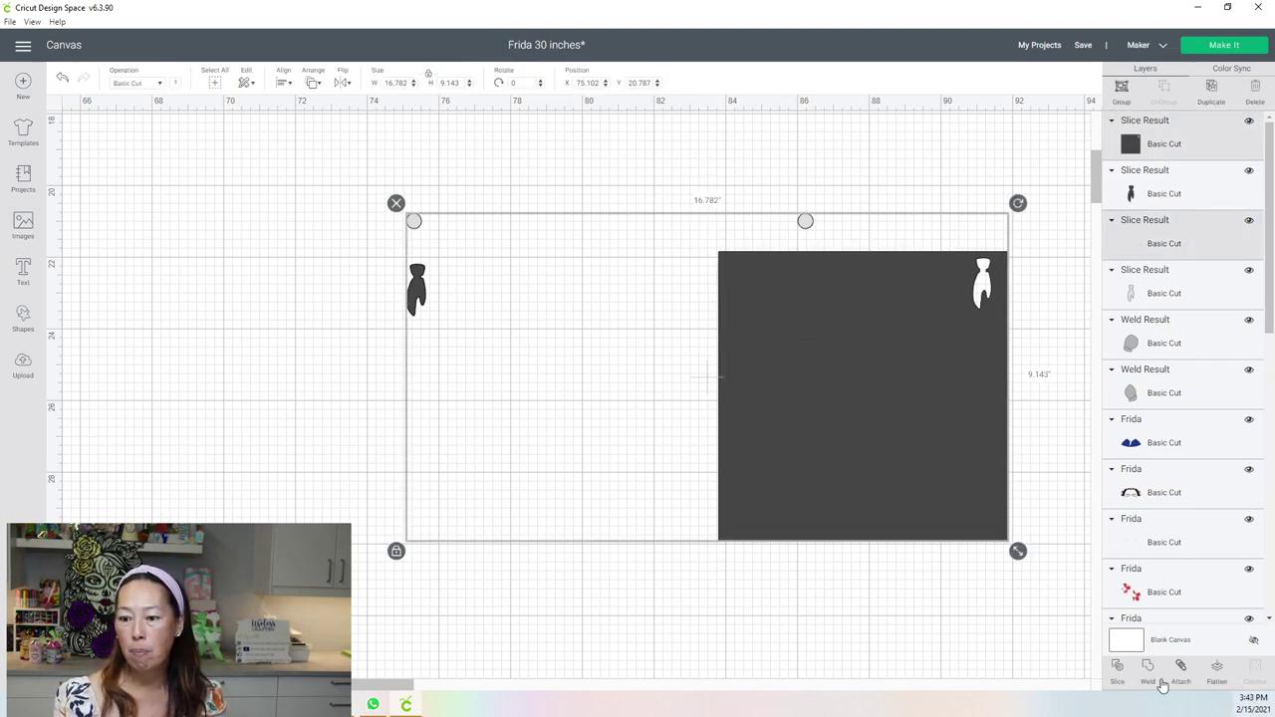
{"action": "key", "text": "Escape"}
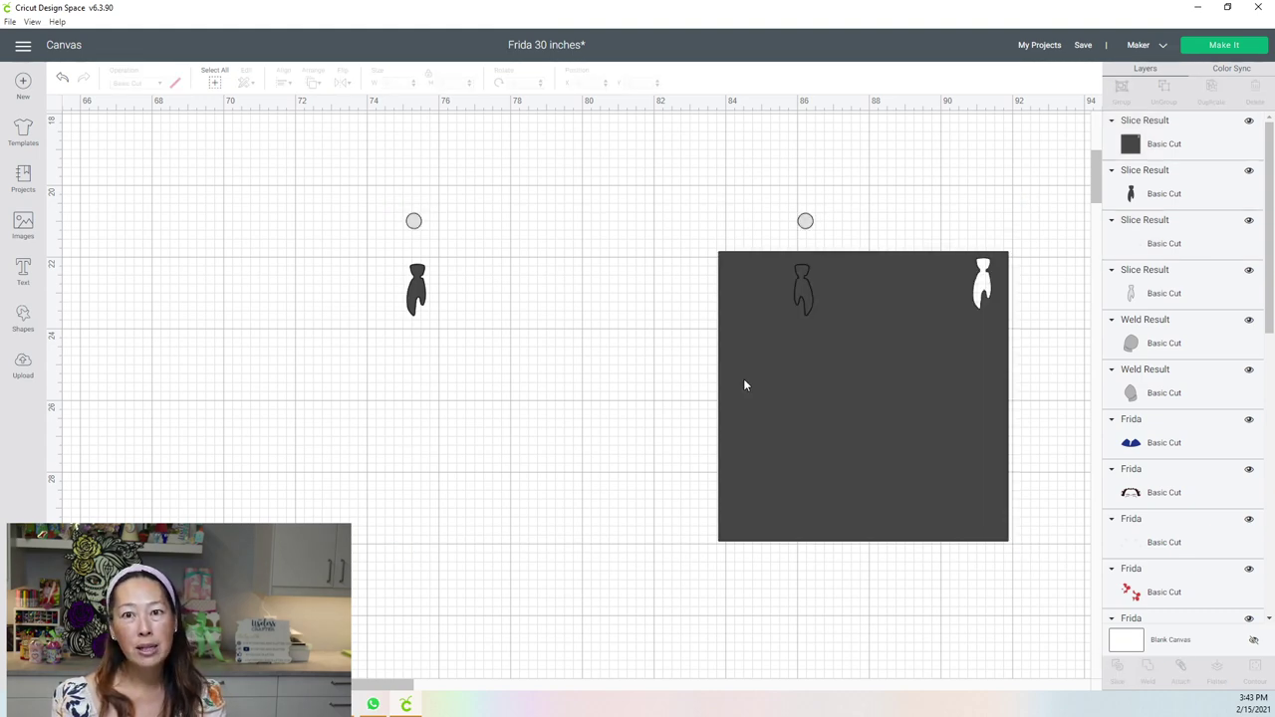
{"action": "left_click_drag", "start_coordinate": [757, 427], "coordinate": [639, 583]}
{"action": "left_click_drag", "start_coordinate": [803, 288], "coordinate": [398, 406]}
{"action": "left_click_drag", "start_coordinate": [416, 291], "coordinate": [408, 435]}
{"action": "left_click_drag", "start_coordinate": [352, 382], "coordinate": [467, 474]}
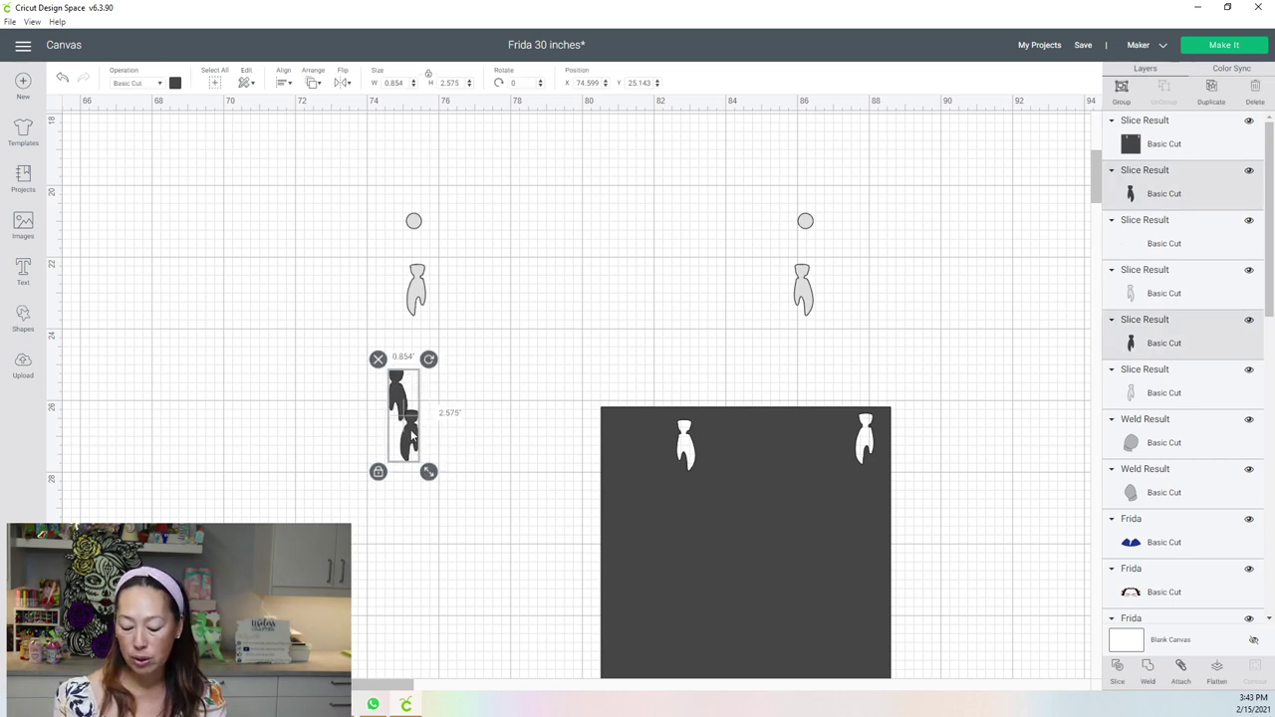
{"action": "key", "text": "Delete"}
Slice the two small circles out of the square and delete the dark circle piece.
{"action": "left_click_drag", "start_coordinate": [414, 224], "coordinate": [232, 441]}
{"action": "left_click_drag", "start_coordinate": [573, 390], "coordinate": [675, 503]}
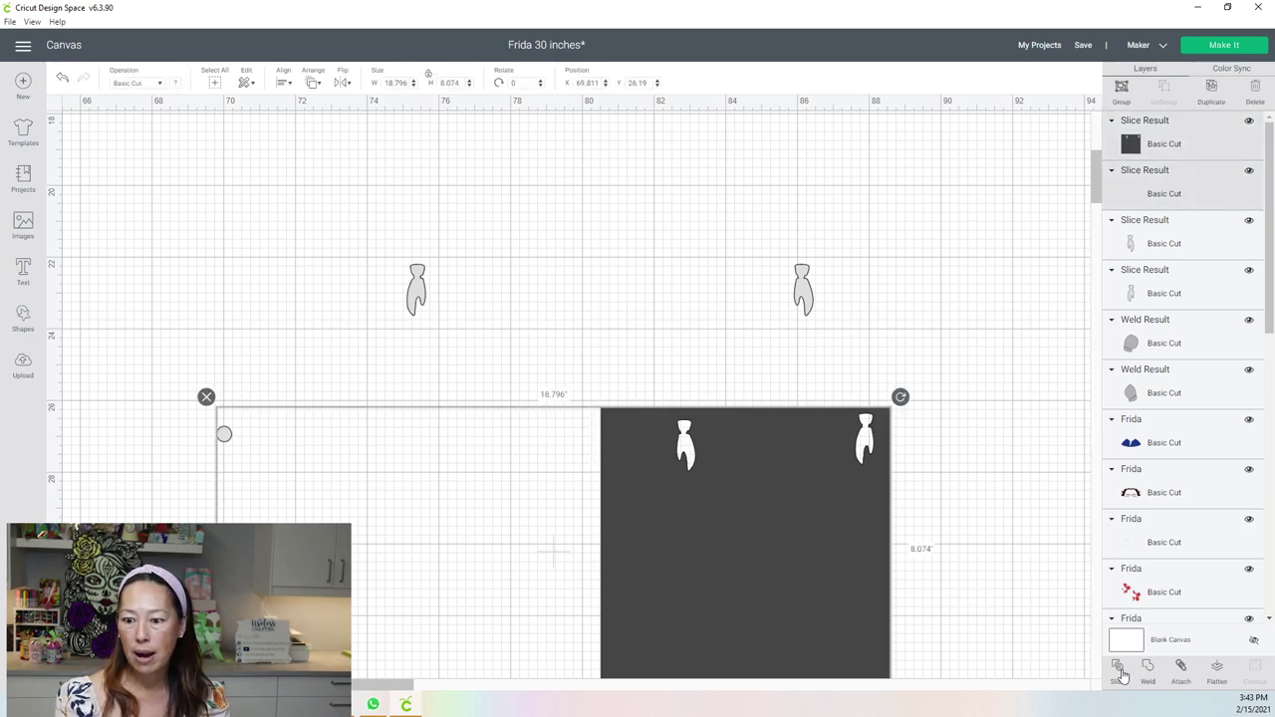
{"action": "left_click", "coordinate": [1118, 667]}
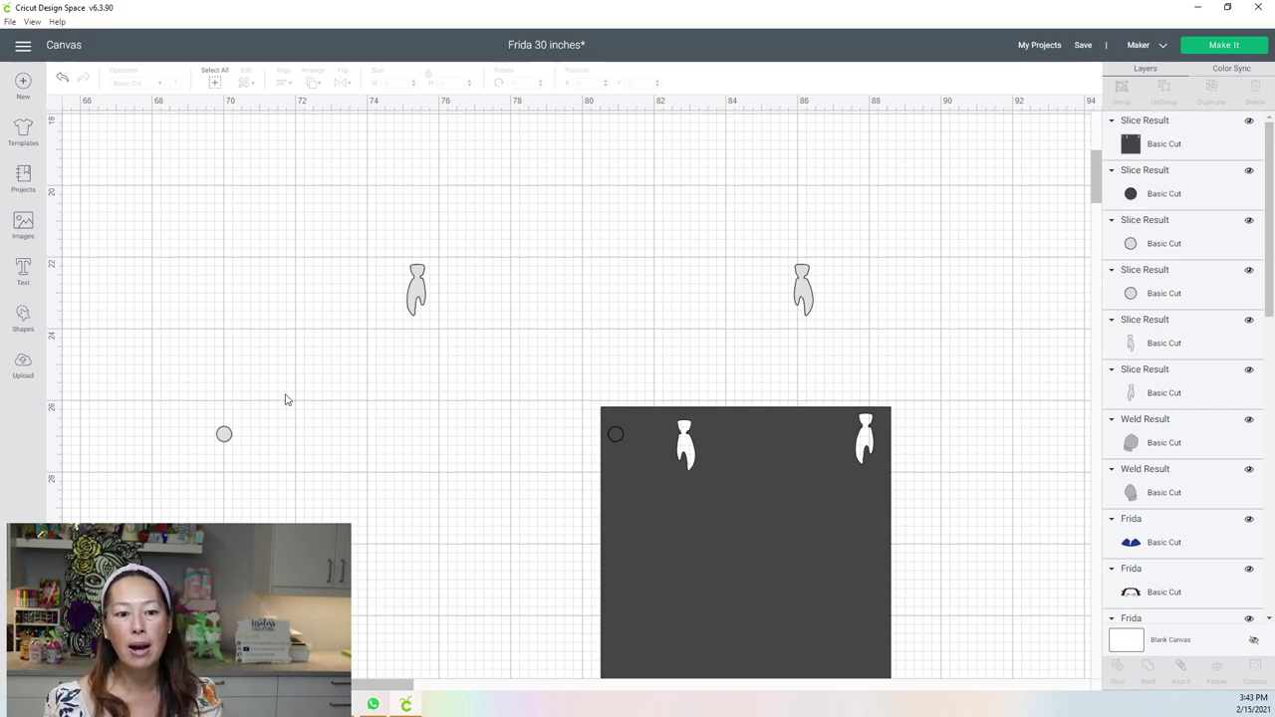
{"action": "left_click_drag", "start_coordinate": [731, 429], "coordinate": [853, 476]}
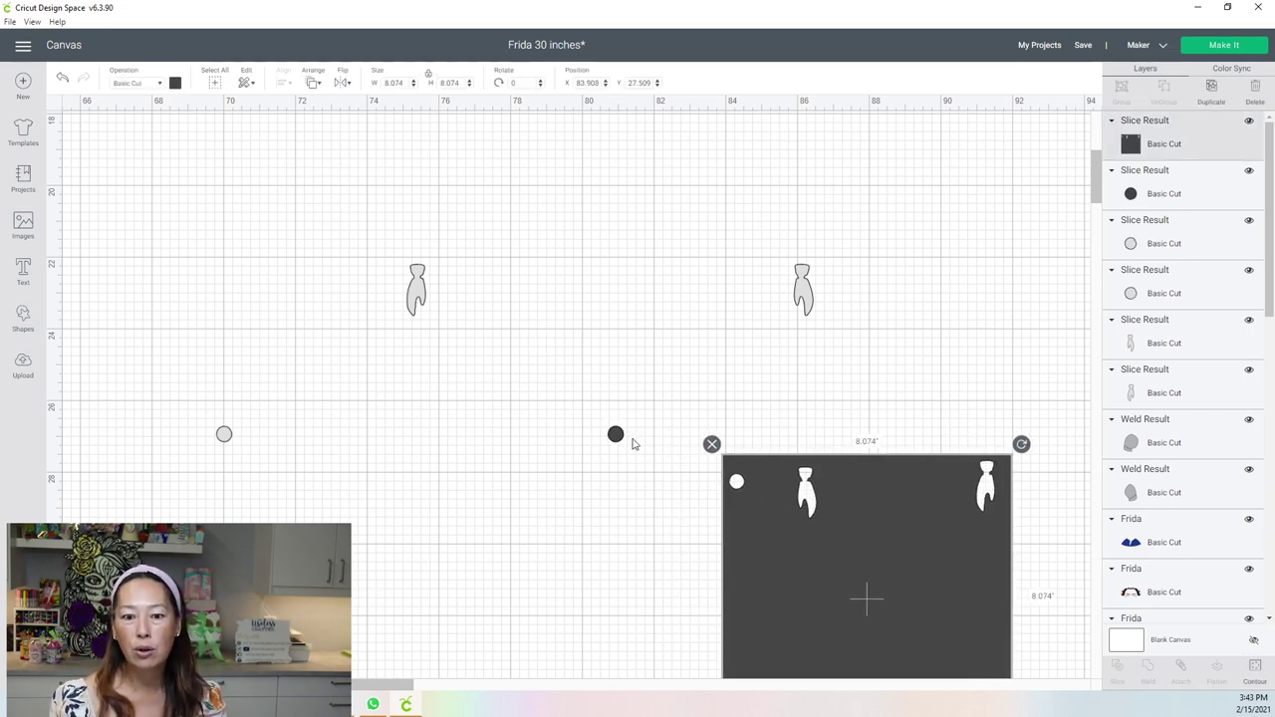
{"action": "left_click_drag", "start_coordinate": [618, 439], "coordinate": [549, 528]}
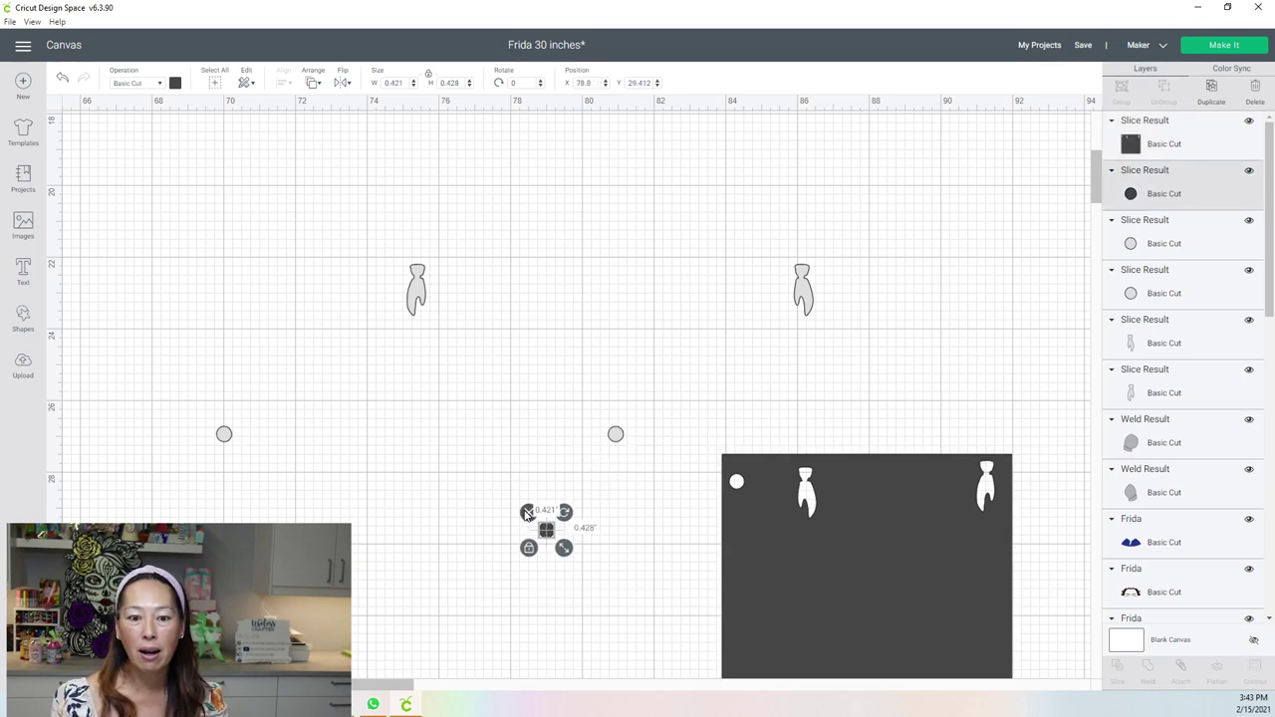
{"action": "key", "text": "Delete"}
Place both small circles near the left figure's top and delete the dark square.
{"action": "left_click", "coordinate": [618, 440]}
{"action": "left_click_drag", "start_coordinate": [617, 440], "coordinate": [445, 267]}
{"action": "left_click_drag", "start_coordinate": [224, 434], "coordinate": [453, 277]}
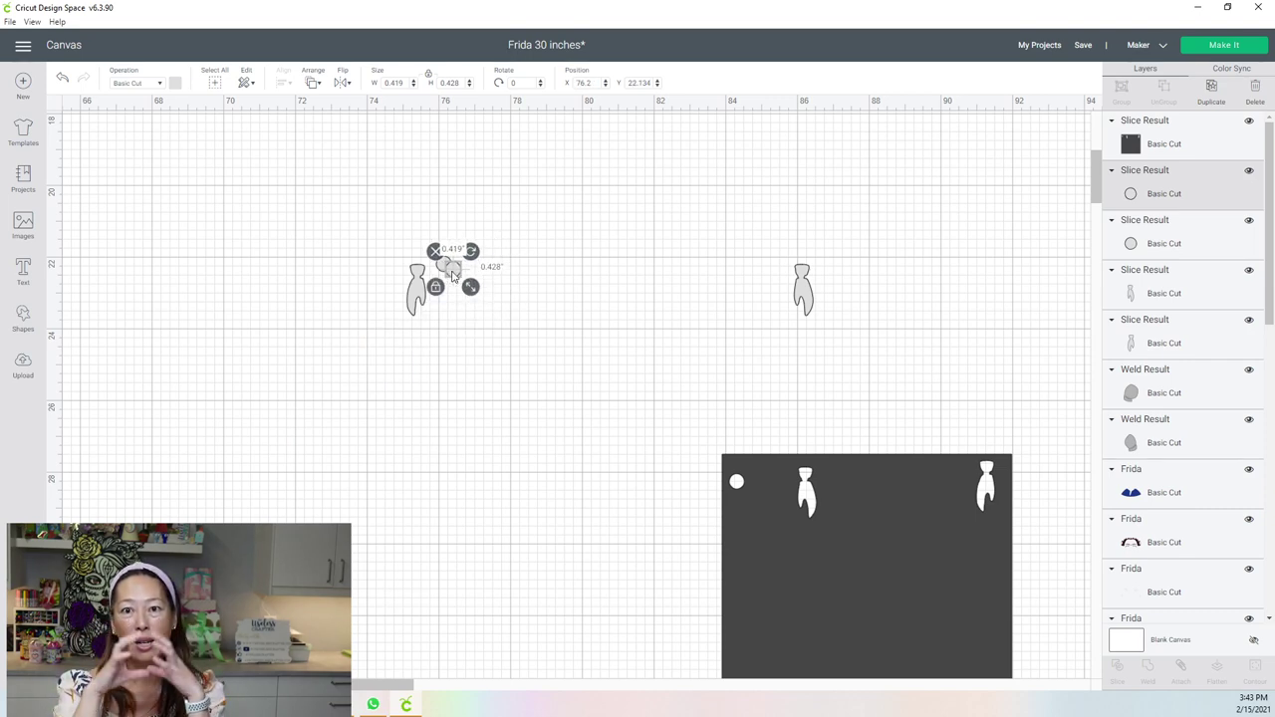
{"action": "left_click", "coordinate": [790, 483]}
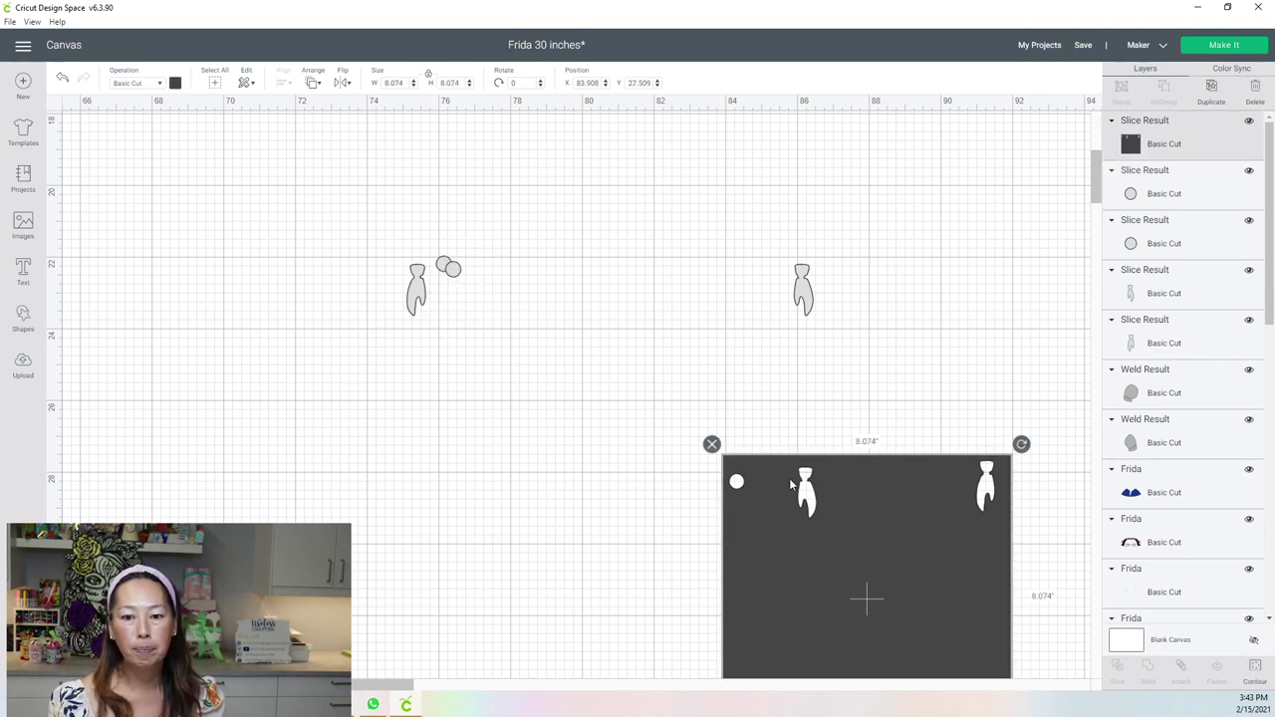
{"action": "left_click", "coordinate": [711, 444]}
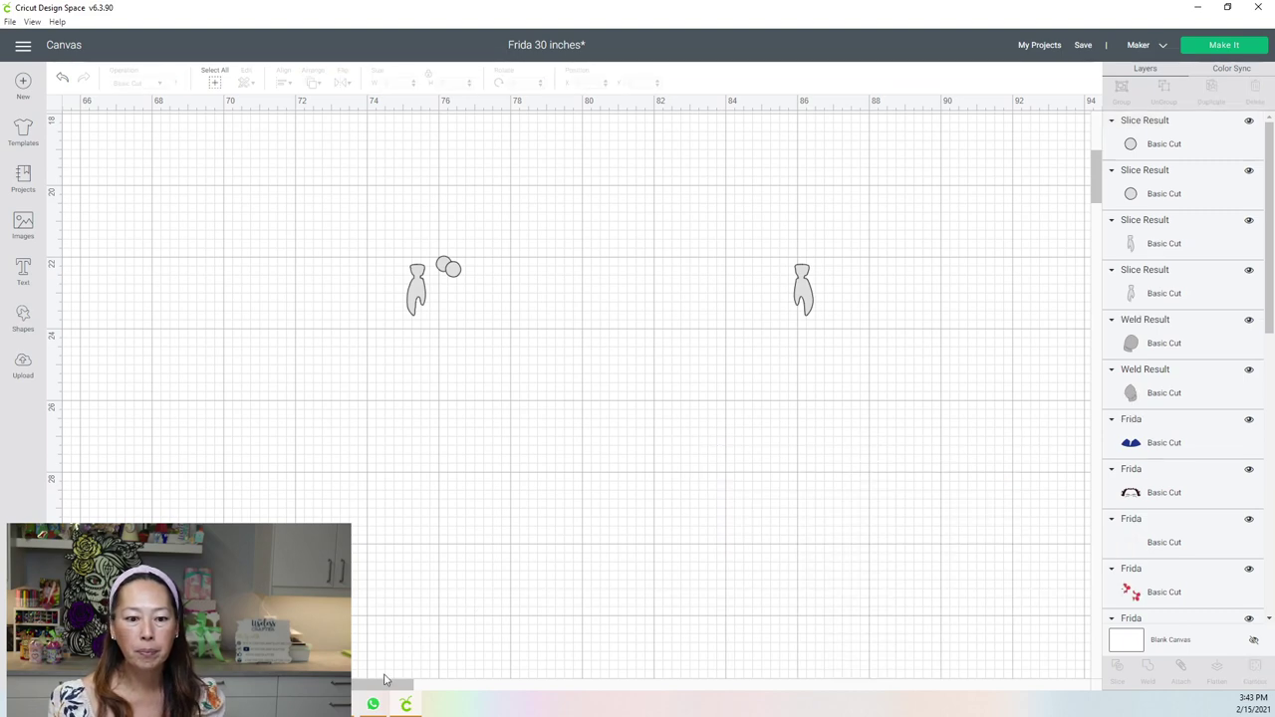
Move the white knife blade and tan knife handle off the figure to the right.
{"action": "scroll", "coordinate": [577, 387], "scroll_direction": "left", "scroll_amount": 10}
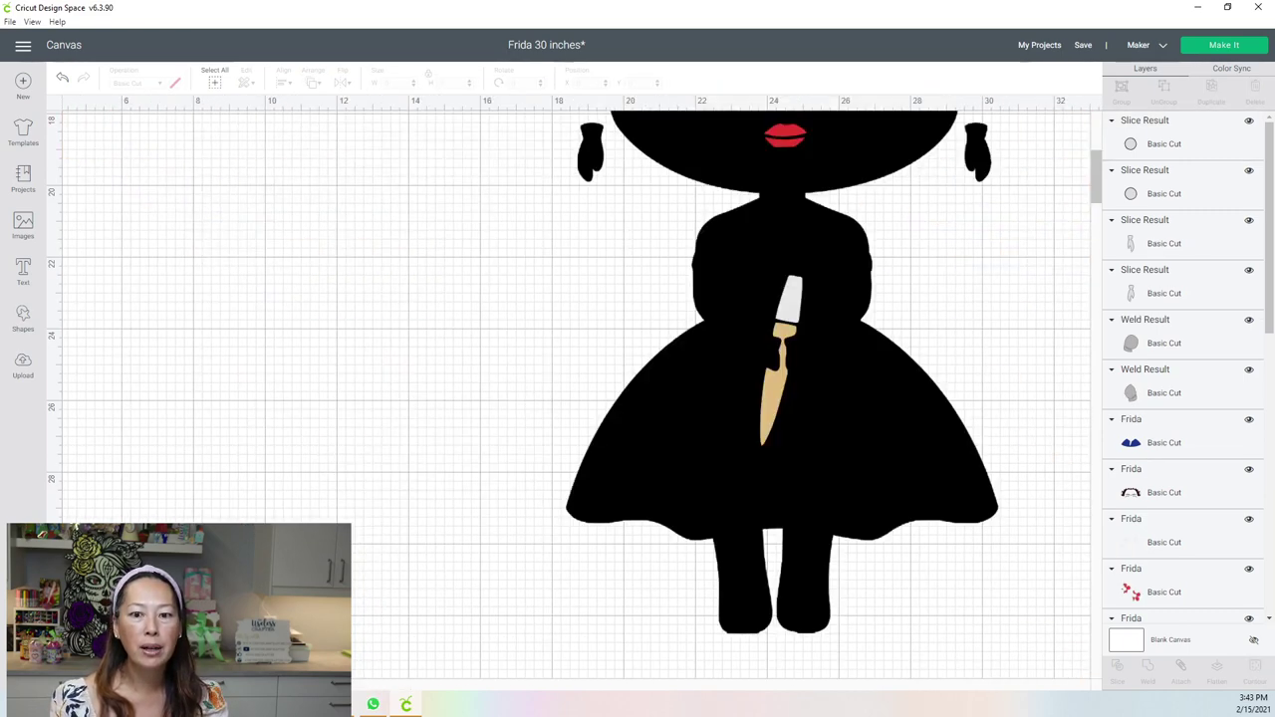
{"action": "left_click", "coordinate": [786, 299]}
{"action": "left_click_drag", "start_coordinate": [786, 298], "coordinate": [1155, 252]}
{"action": "left_click", "coordinate": [764, 404]}
{"action": "left_click_drag", "start_coordinate": [765, 403], "coordinate": [1051, 343]}
{"action": "scroll", "coordinate": [841, 459], "scroll_direction": "up", "scroll_amount": 3}
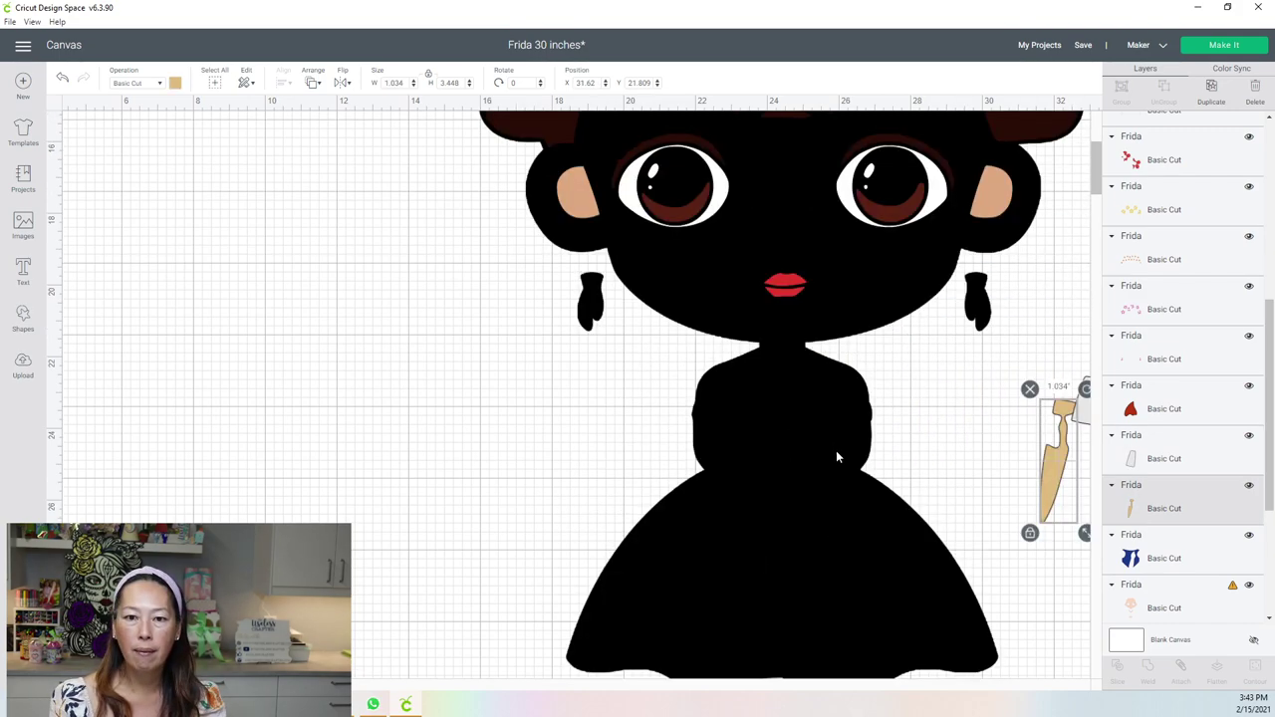
{"action": "scroll", "coordinate": [835, 456], "scroll_direction": "up", "scroll_amount": 2}
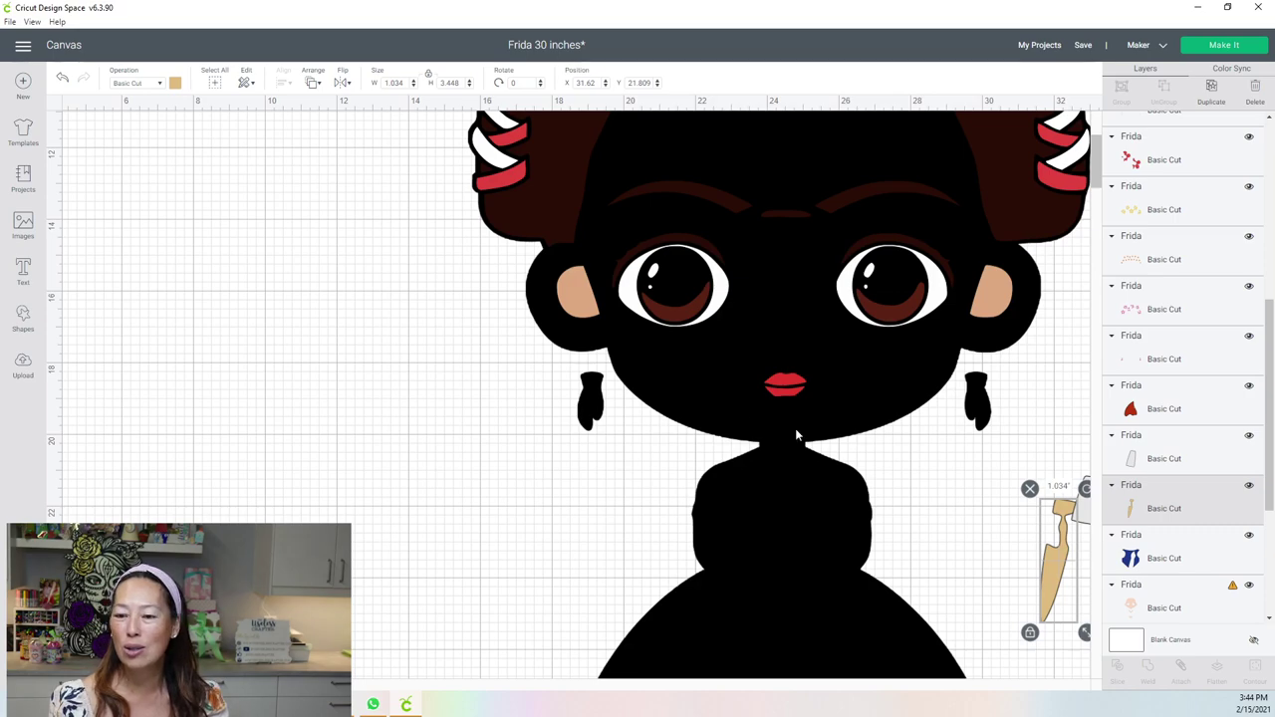
Select the red lips, then shift the skin-tone face group up and to the right.
{"action": "left_click", "coordinate": [771, 377]}
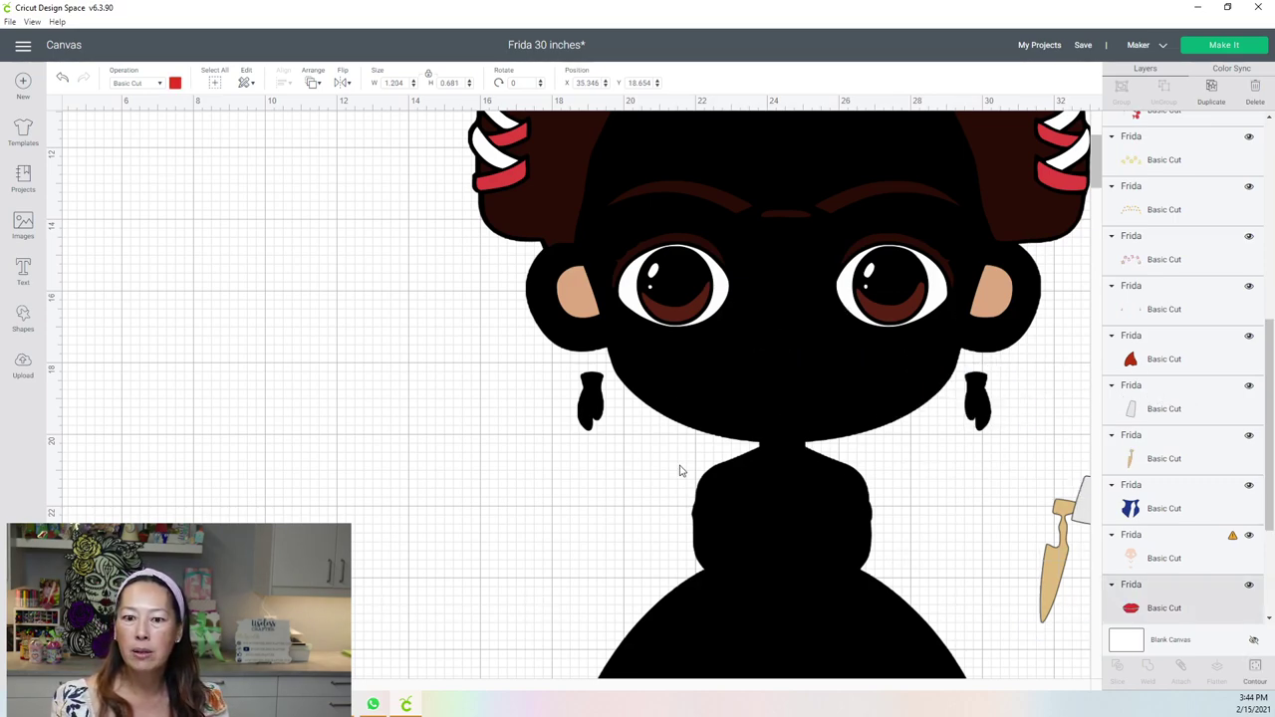
{"action": "scroll", "coordinate": [574, 388], "scroll_direction": "down", "scroll_amount": 3}
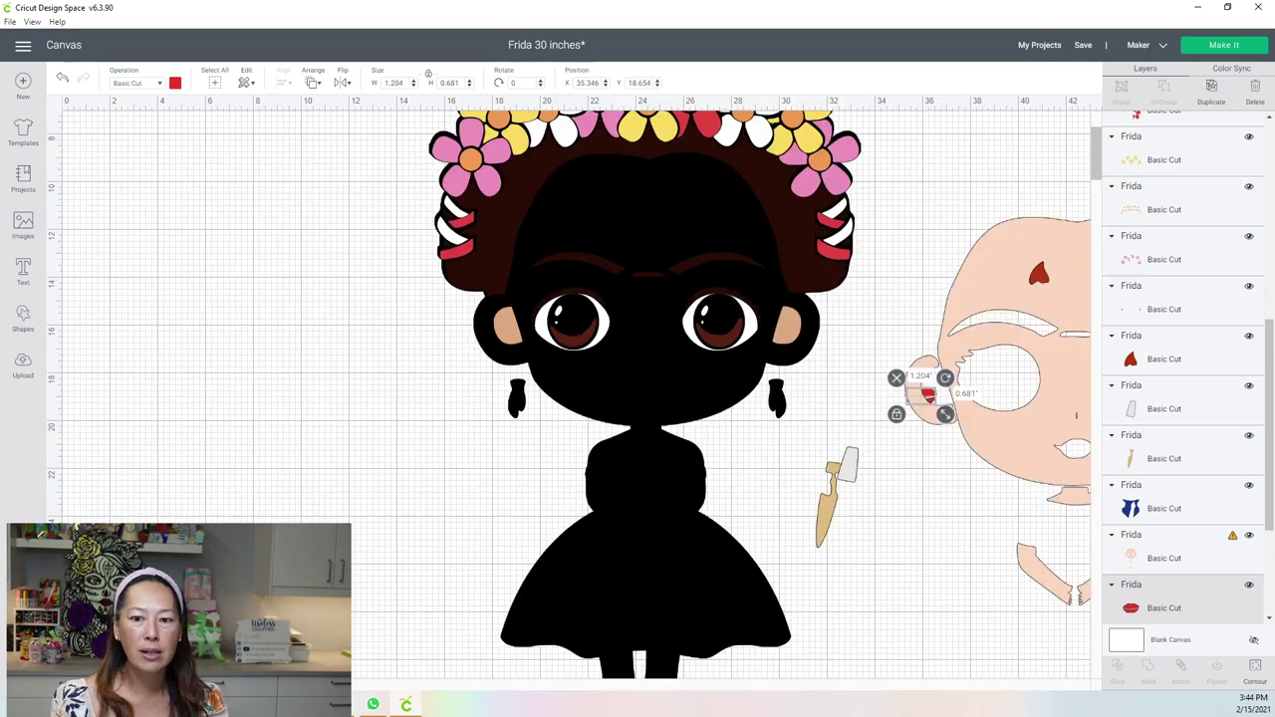
{"action": "scroll", "coordinate": [603, 285], "scroll_direction": "down", "scroll_amount": 3}
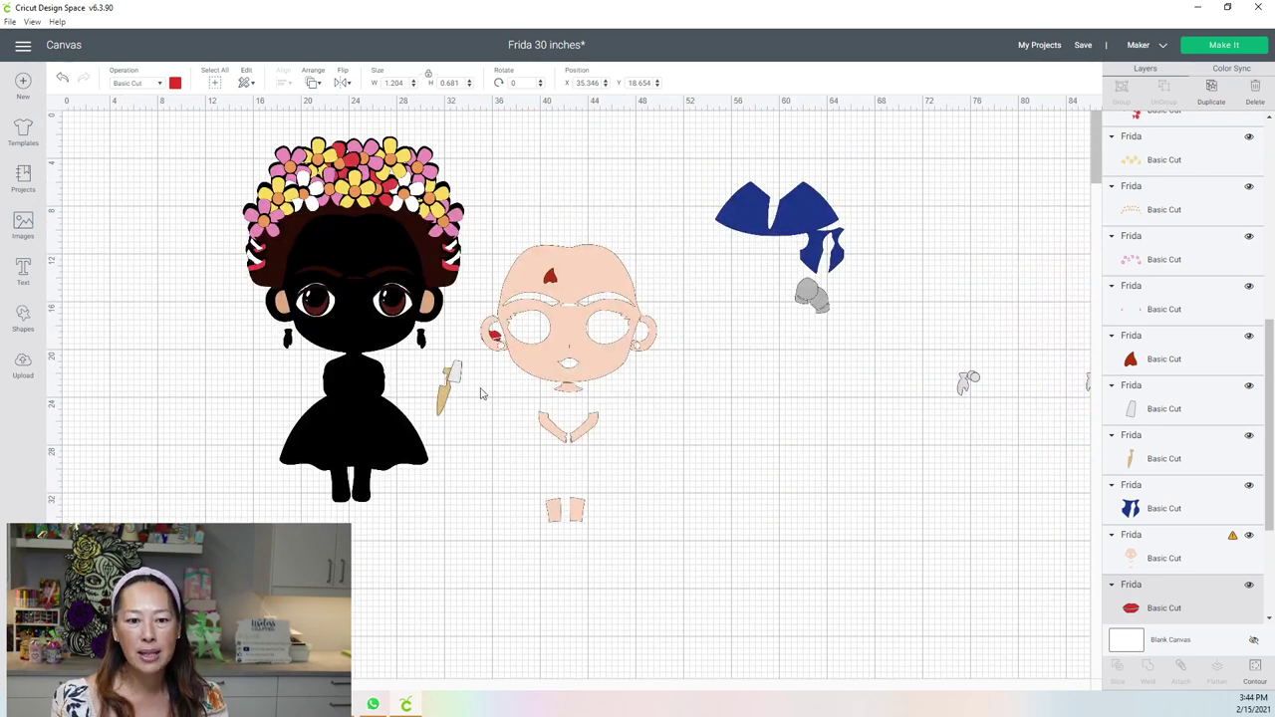
{"action": "left_click", "coordinate": [603, 286]}
{"action": "left_click_drag", "start_coordinate": [502, 306], "coordinate": [586, 185]}
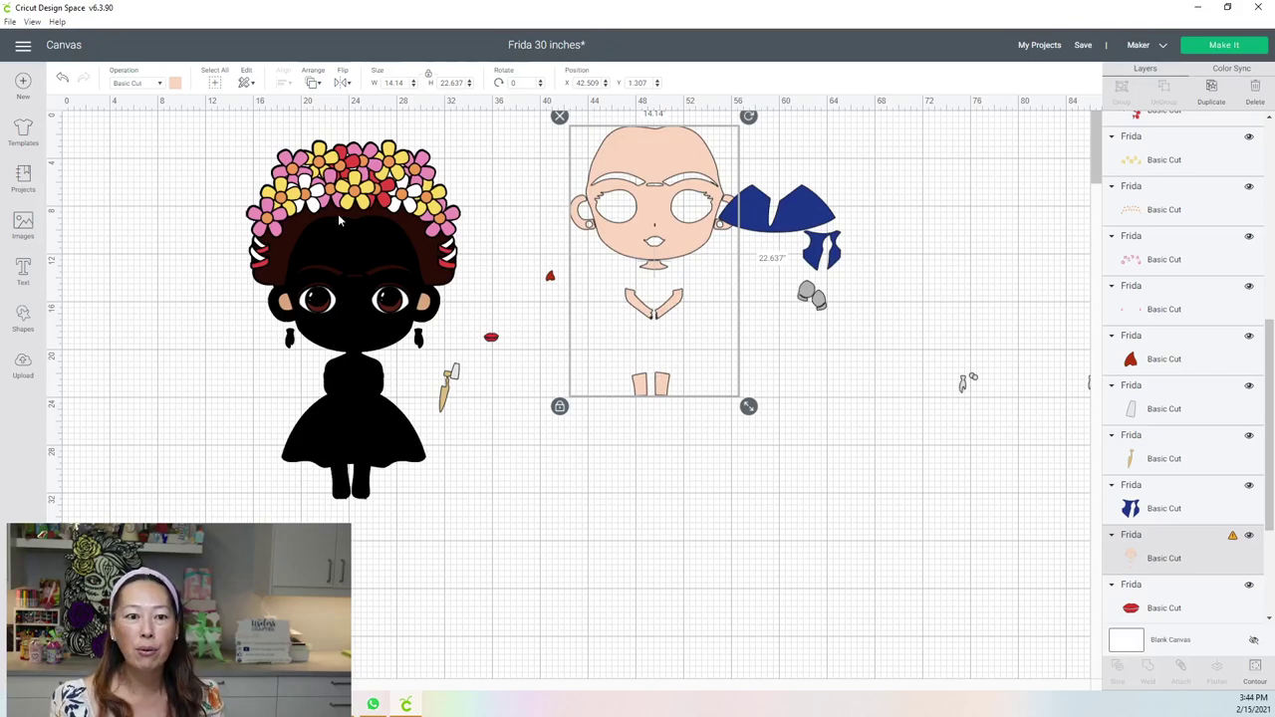
Move the brown hair-and-brows piece below the face, then duplicate it.
{"action": "left_click", "coordinate": [457, 262]}
{"action": "left_click_drag", "start_coordinate": [456, 262], "coordinate": [831, 463]}
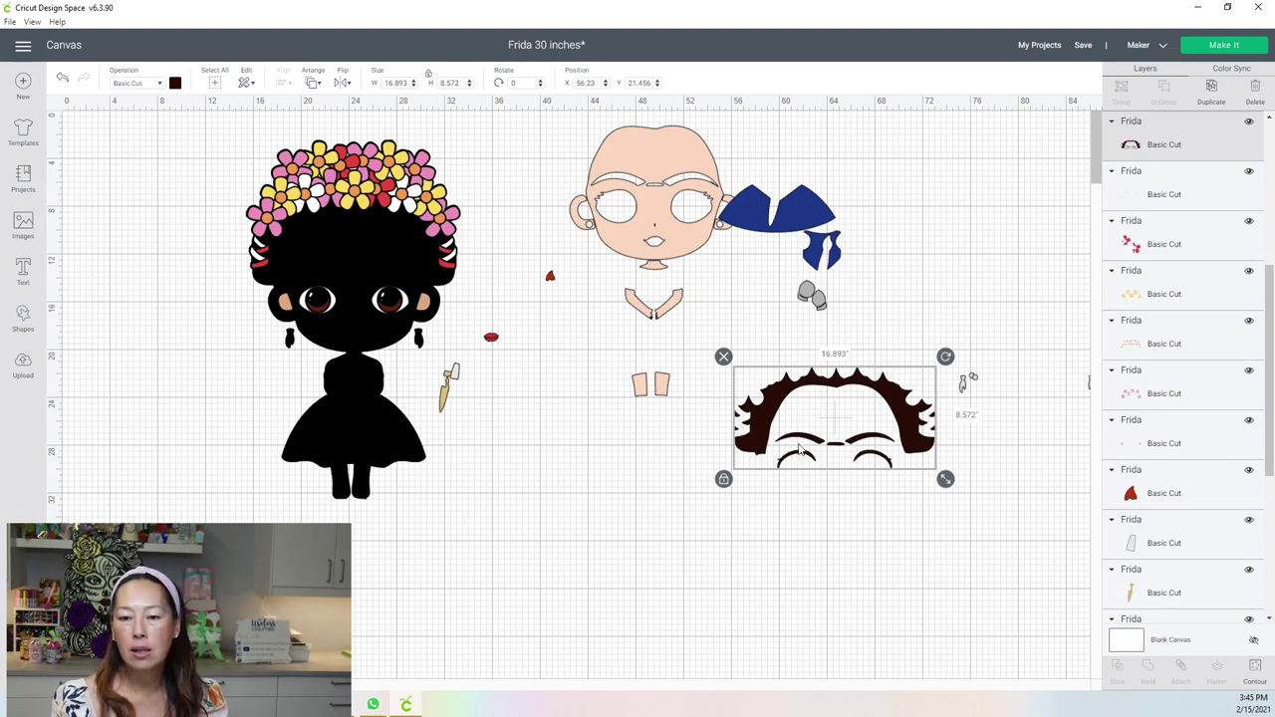
{"action": "left_click_drag", "start_coordinate": [908, 426], "coordinate": [881, 430]}
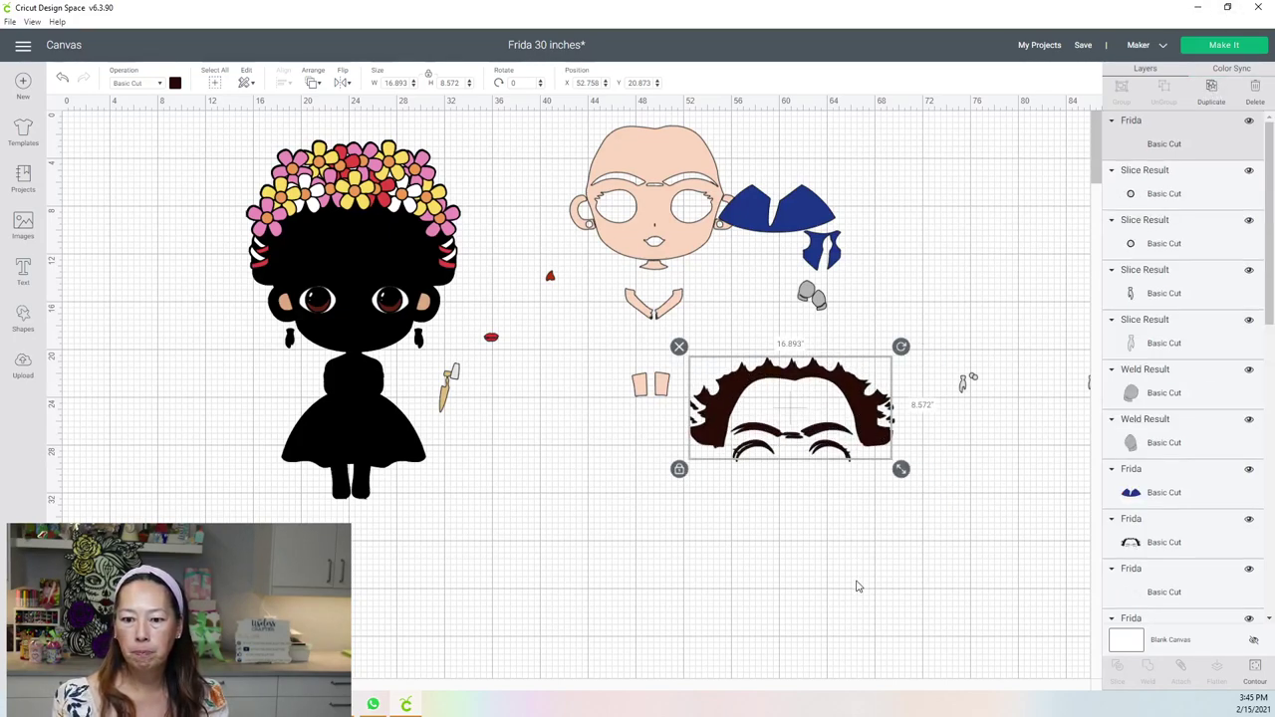
{"action": "key", "text": "ctrl+d"}
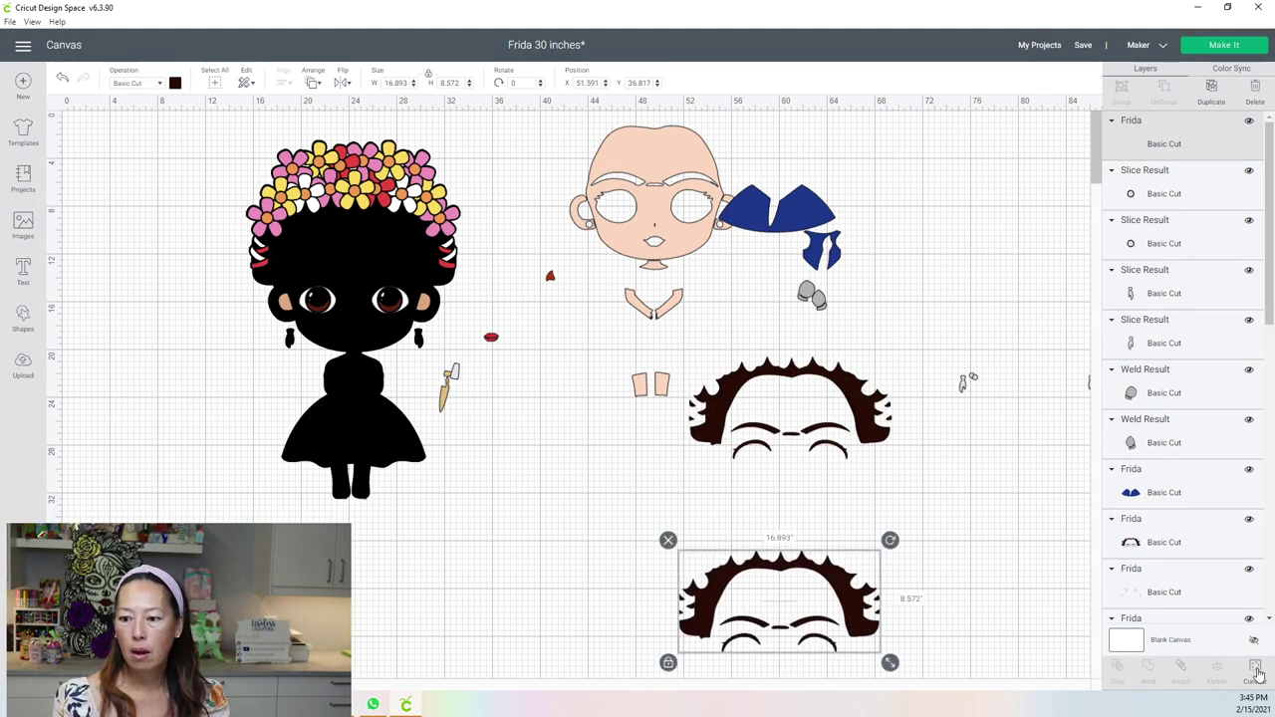
Hide the hair outline on the copy so only the brows and lashes remain, and move it aside.
{"action": "left_click", "coordinate": [1256, 672]}
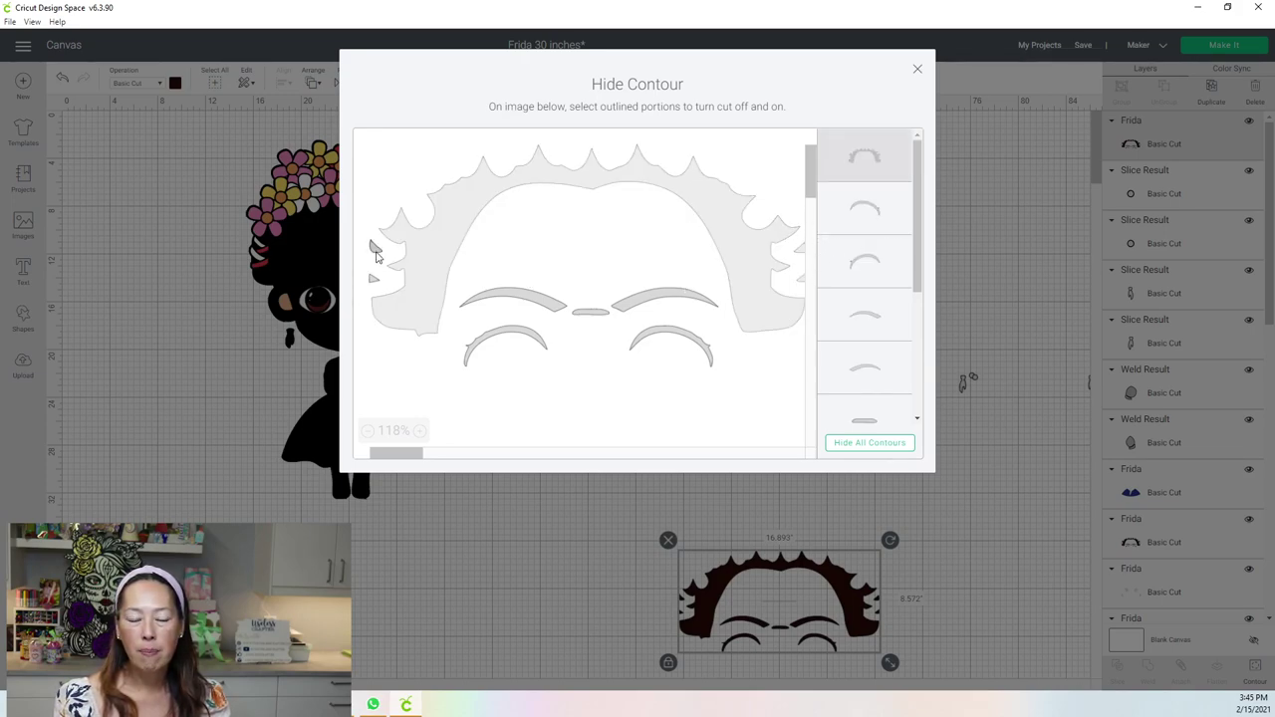
{"action": "left_click", "coordinate": [918, 70]}
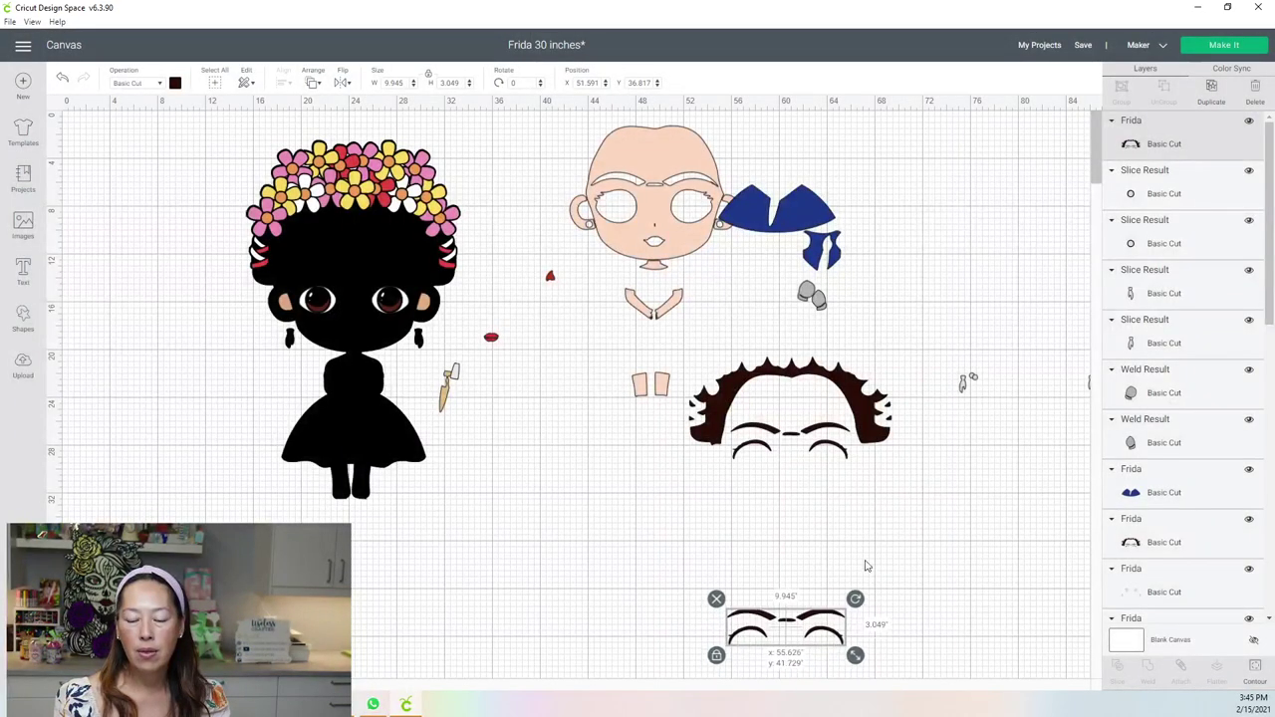
{"action": "left_click_drag", "start_coordinate": [798, 597], "coordinate": [942, 495]}
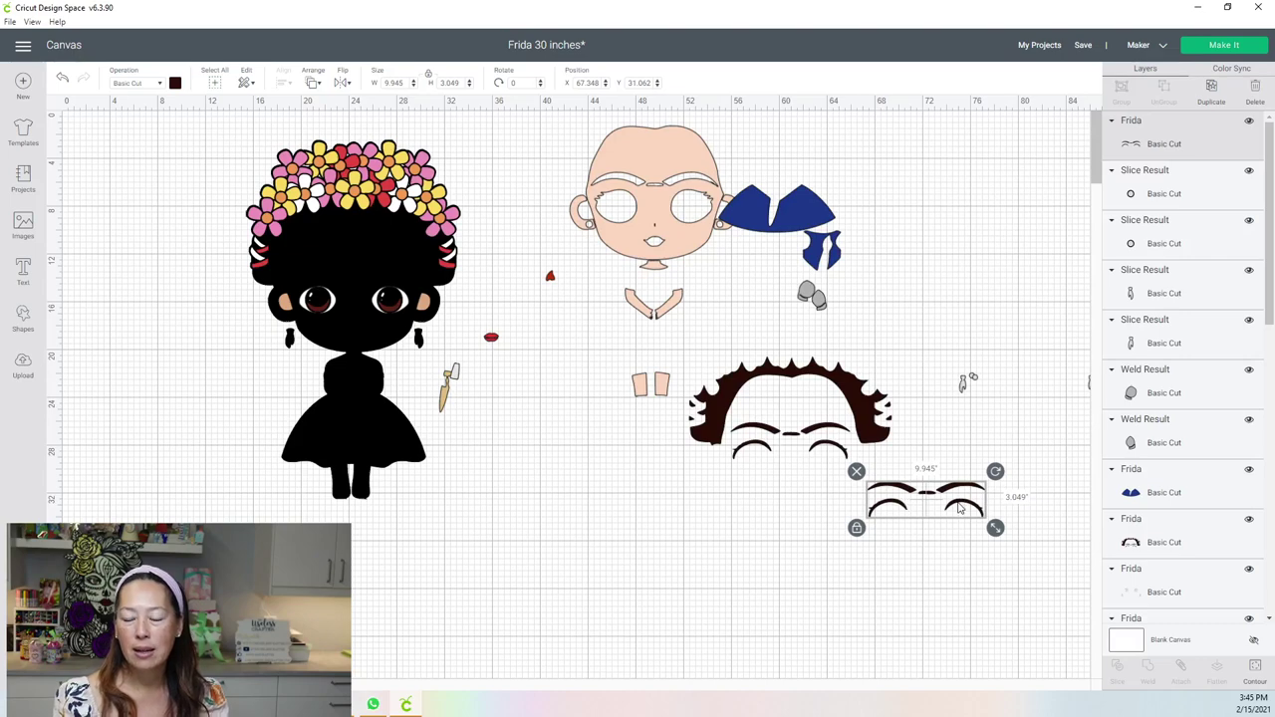
{"action": "left_click_drag", "start_coordinate": [971, 508], "coordinate": [874, 606]}
Hide both eyebrows, the middle piece and both lash arcs from the original hair piece.
{"action": "left_click", "coordinate": [1165, 538]}
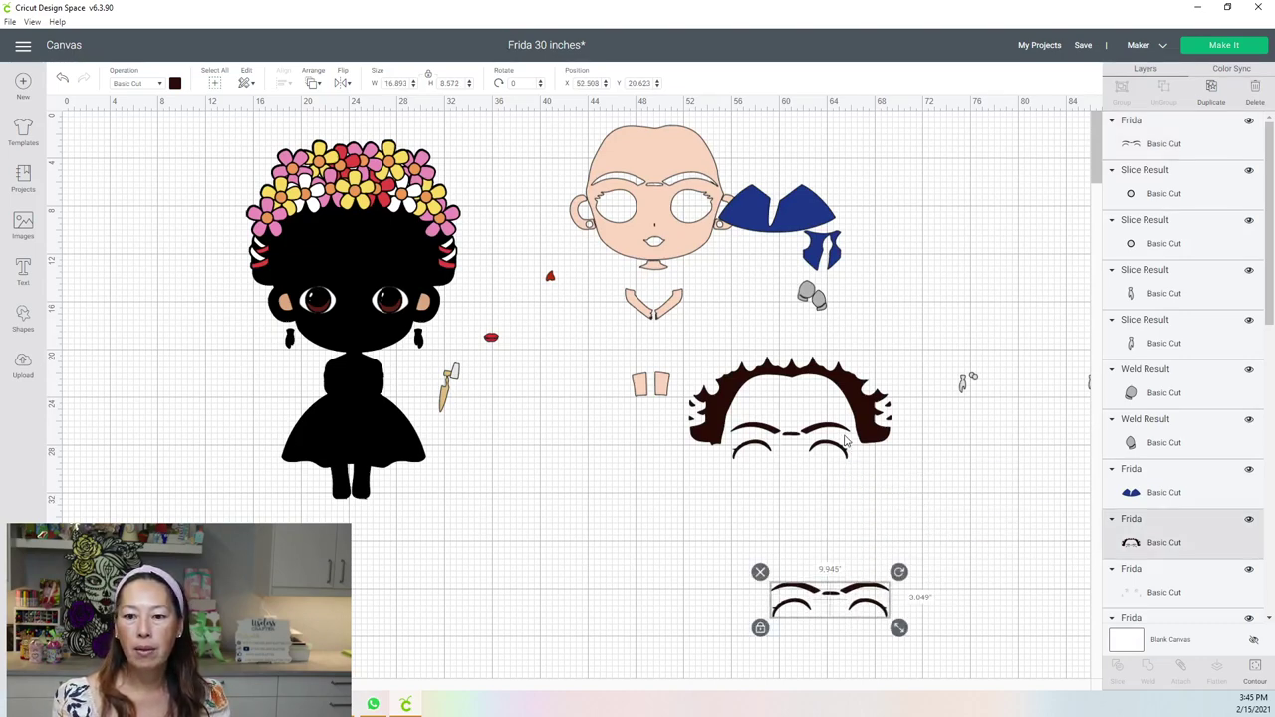
{"action": "left_click", "coordinate": [1254, 670]}
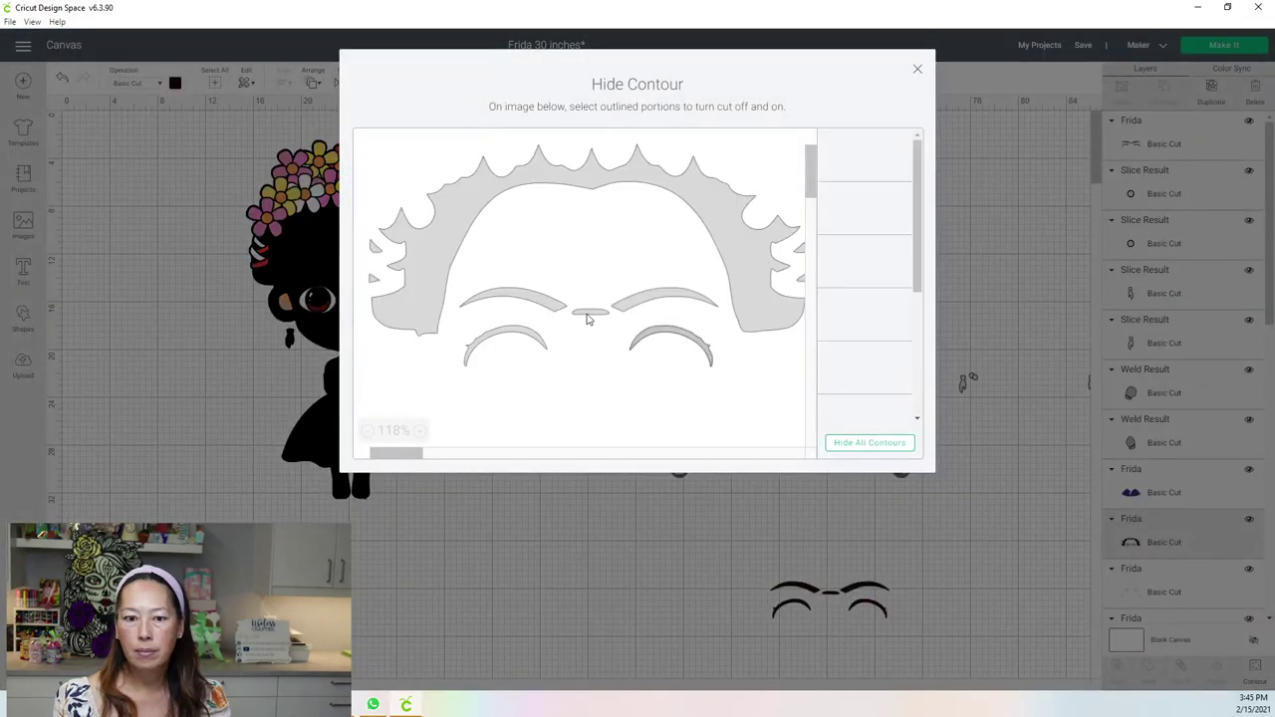
{"action": "left_click", "coordinate": [561, 304]}
{"action": "left_click", "coordinate": [617, 316]}
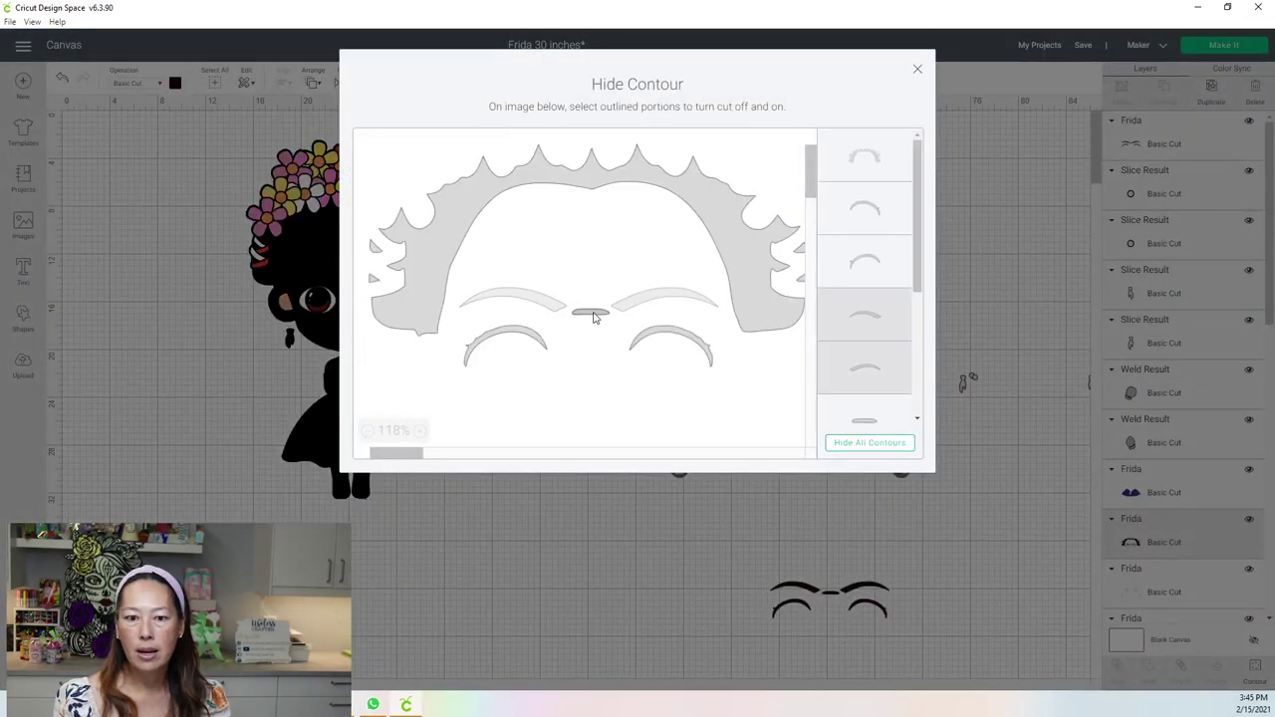
{"action": "left_click", "coordinate": [592, 315]}
{"action": "left_click", "coordinate": [639, 348]}
{"action": "left_click", "coordinate": [525, 342]}
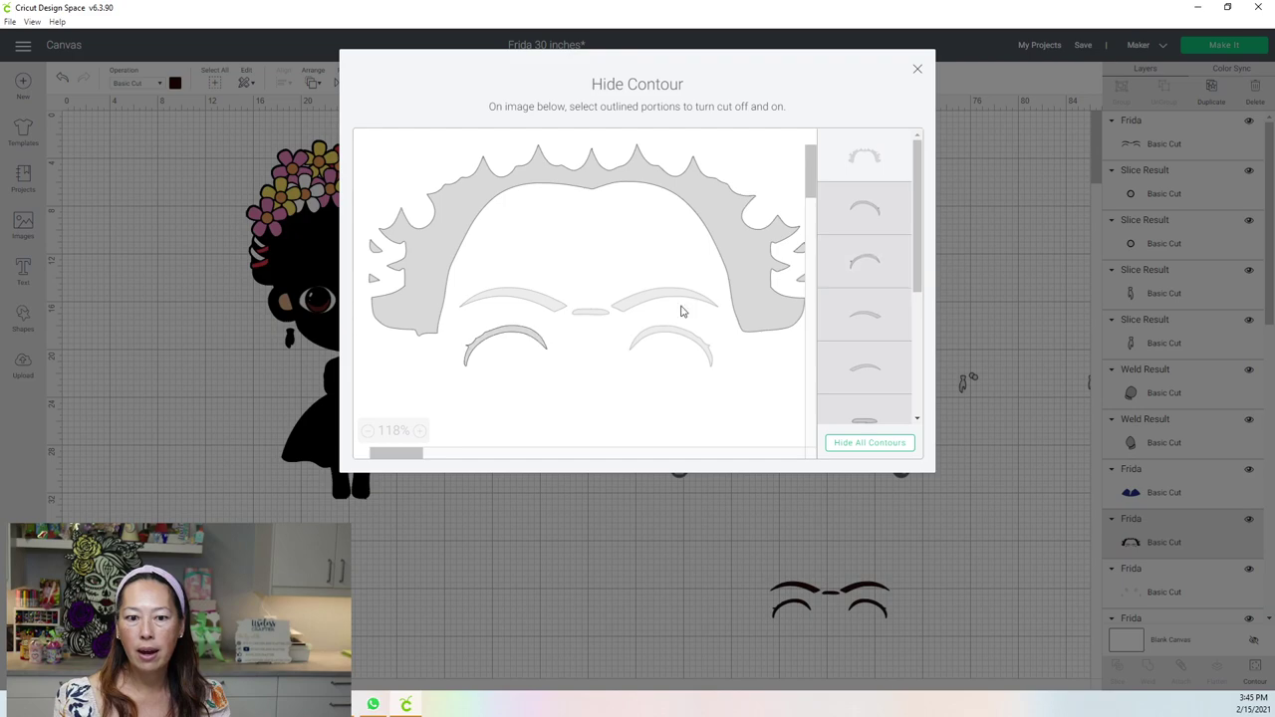
{"action": "left_click", "coordinate": [918, 73]}
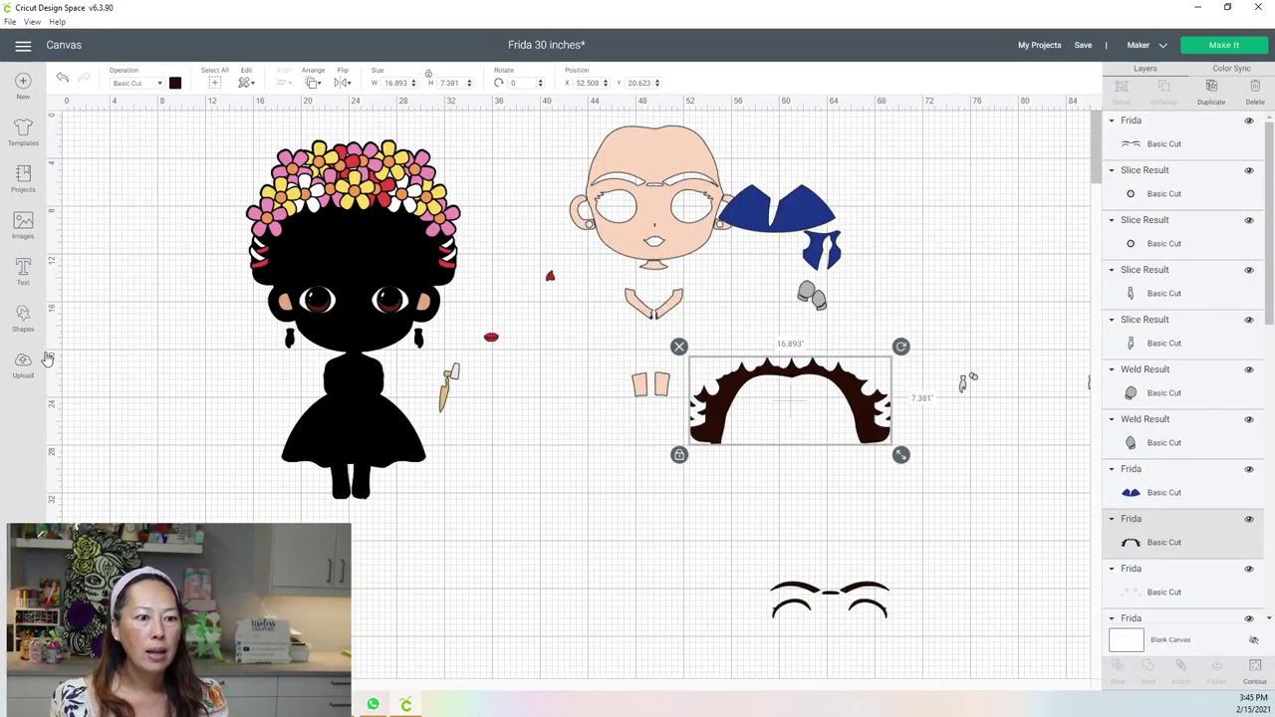
Add a 15.444-inch square and position it over the hair's right half.
{"action": "left_click", "coordinate": [28, 317]}
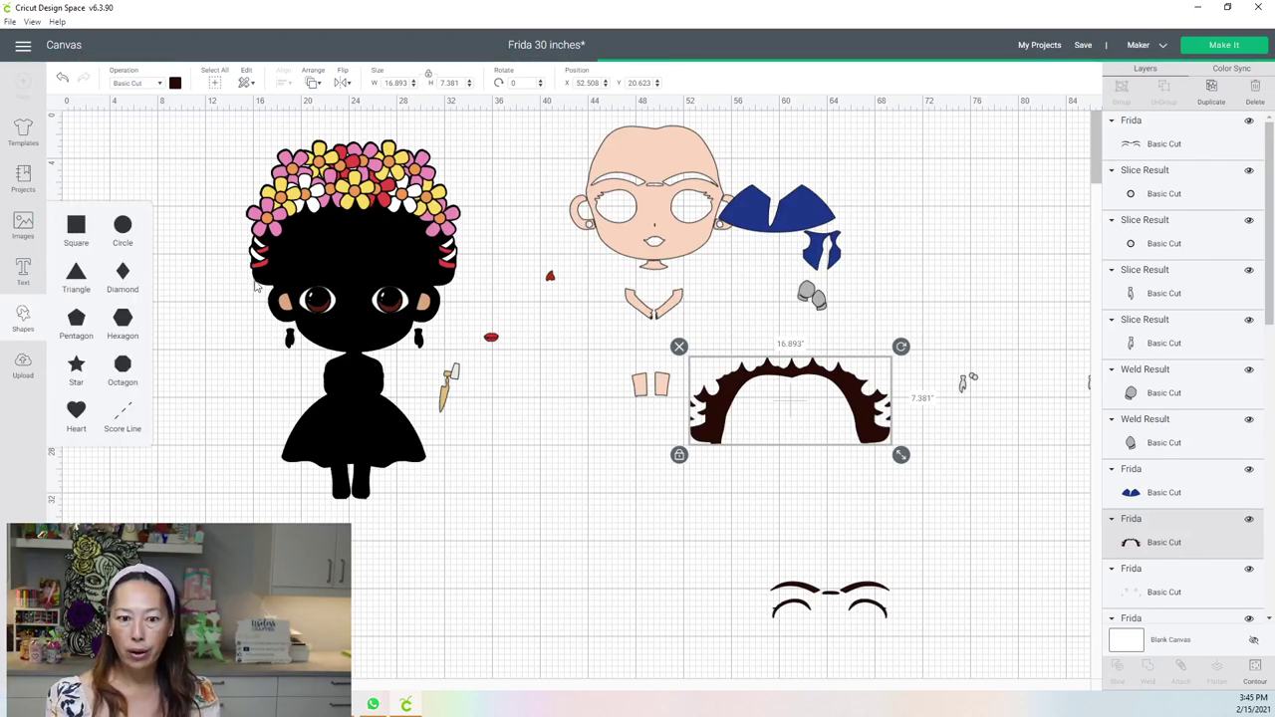
{"action": "left_click", "coordinate": [76, 224]}
{"action": "left_click_drag", "start_coordinate": [100, 144], "coordinate": [699, 420]}
{"action": "left_click_drag", "start_coordinate": [861, 576], "coordinate": [876, 589]}
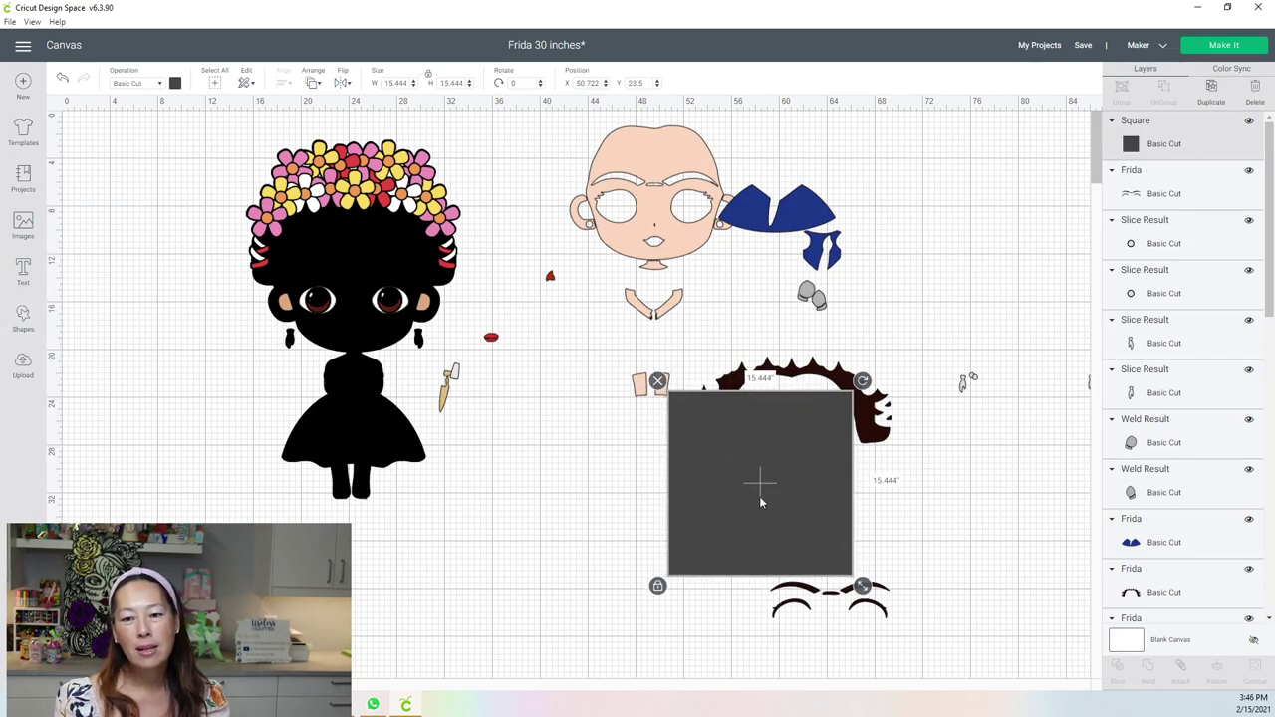
{"action": "left_click_drag", "start_coordinate": [759, 496], "coordinate": [958, 545]}
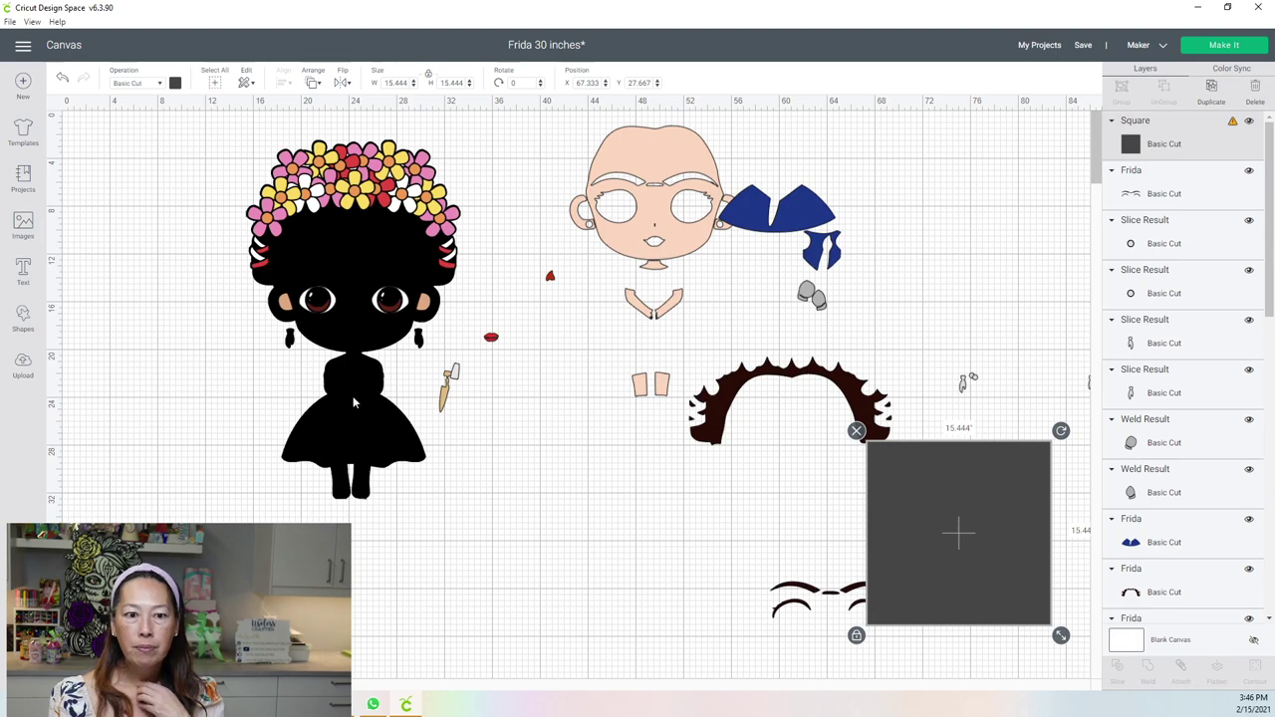
{"action": "left_click_drag", "start_coordinate": [941, 493], "coordinate": [839, 386]}
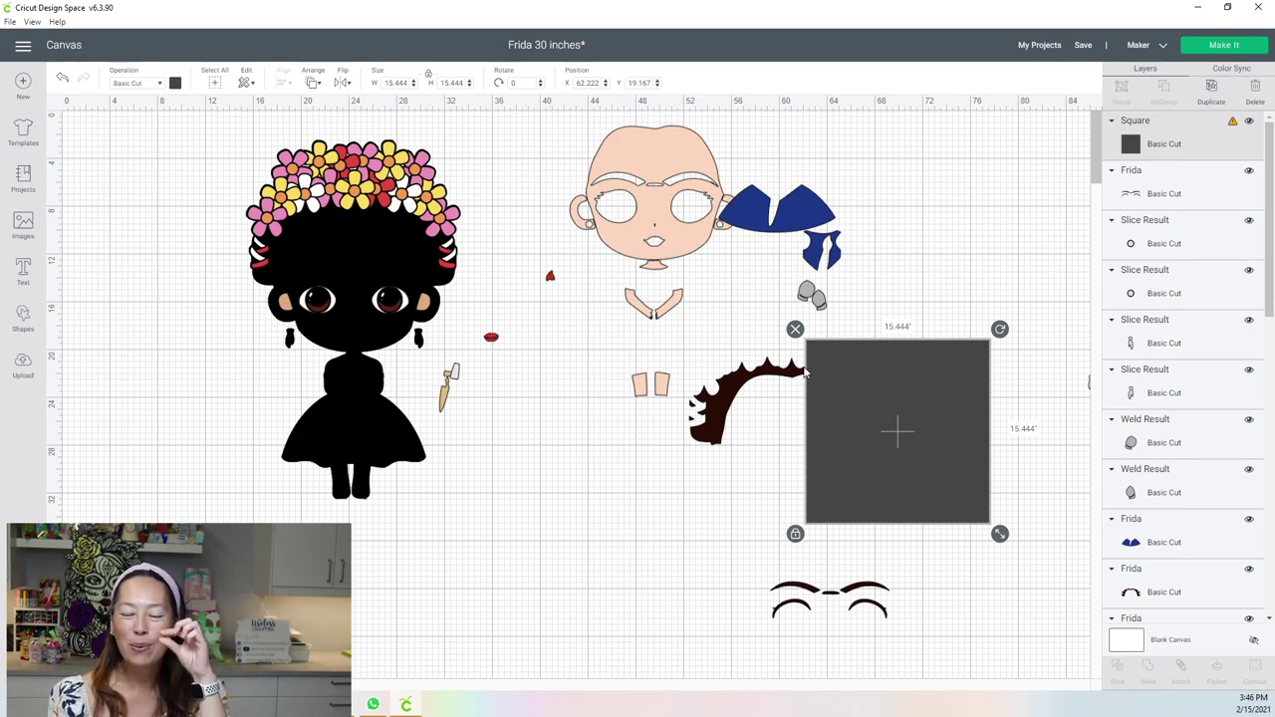
Slice the hair with the square, delete the grey hair slice, and nudge the right piece.
{"action": "left_click_drag", "start_coordinate": [681, 447], "coordinate": [864, 459]}
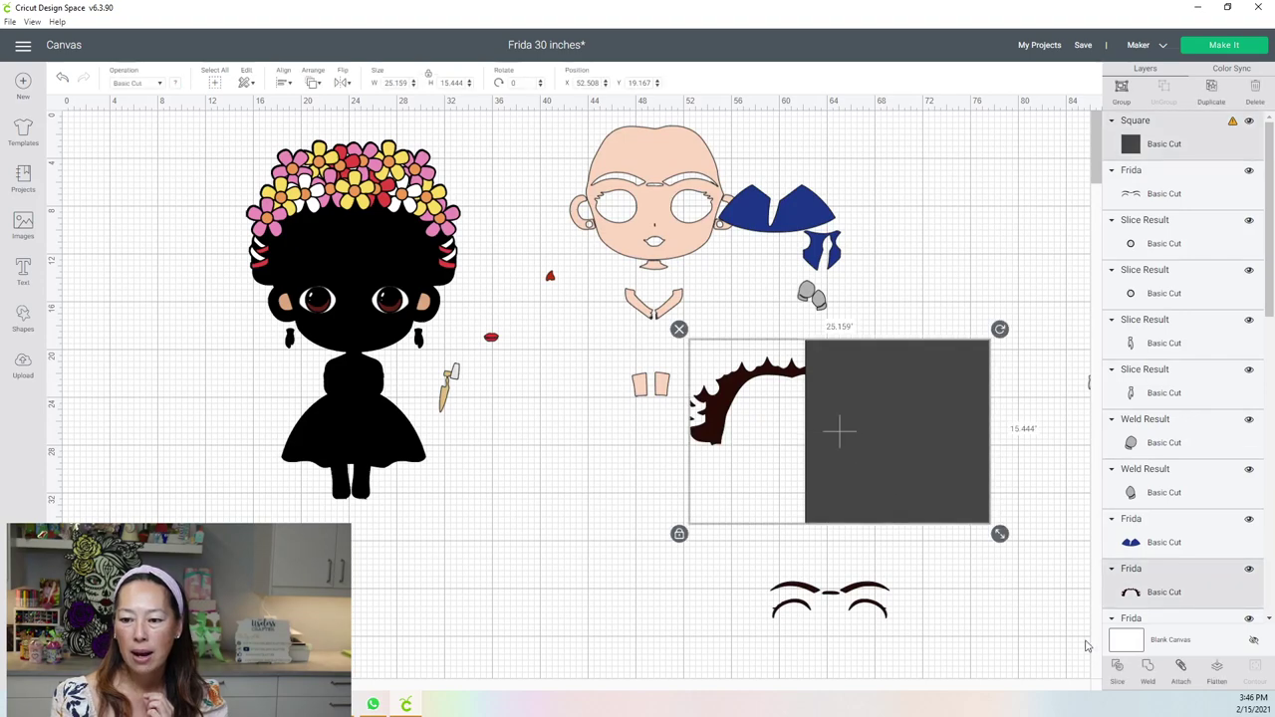
{"action": "left_click", "coordinate": [757, 348]}
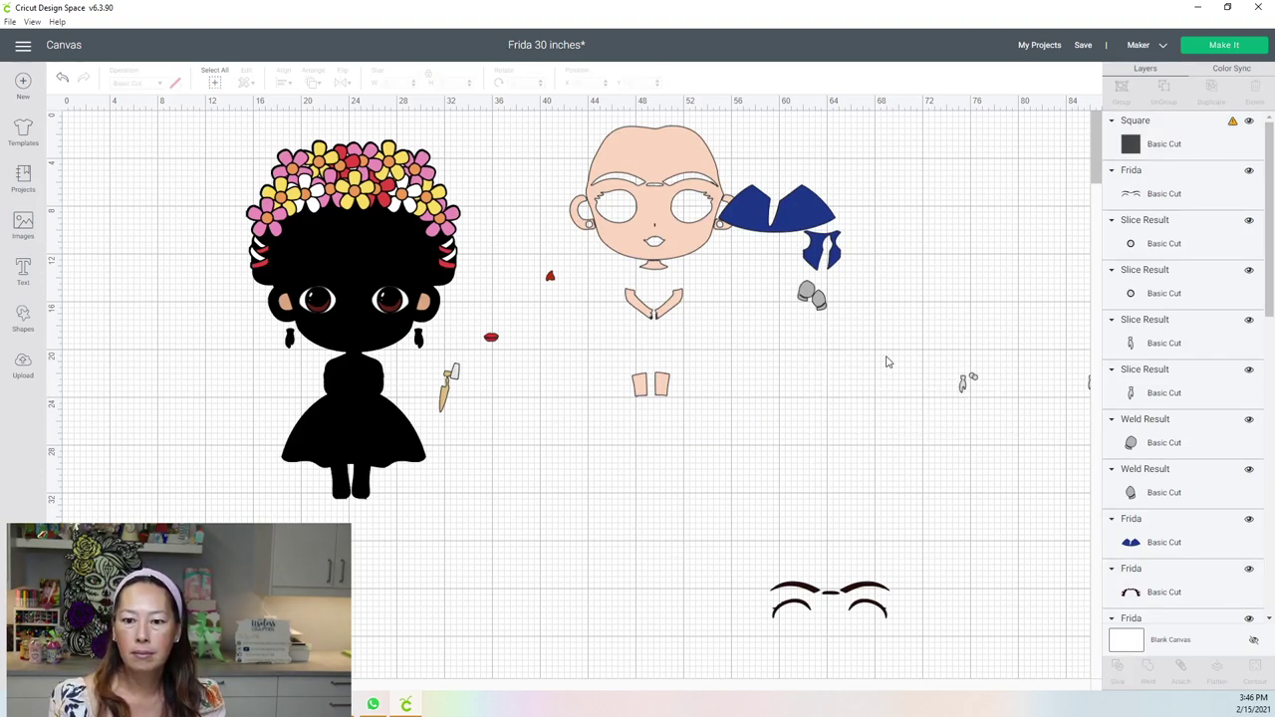
{"action": "left_click_drag", "start_coordinate": [934, 394], "coordinate": [1076, 453]}
{"action": "left_click_drag", "start_coordinate": [834, 409], "coordinate": [854, 507]}
{"action": "key", "text": "Delete"}
{"action": "left_click", "coordinate": [854, 391]}
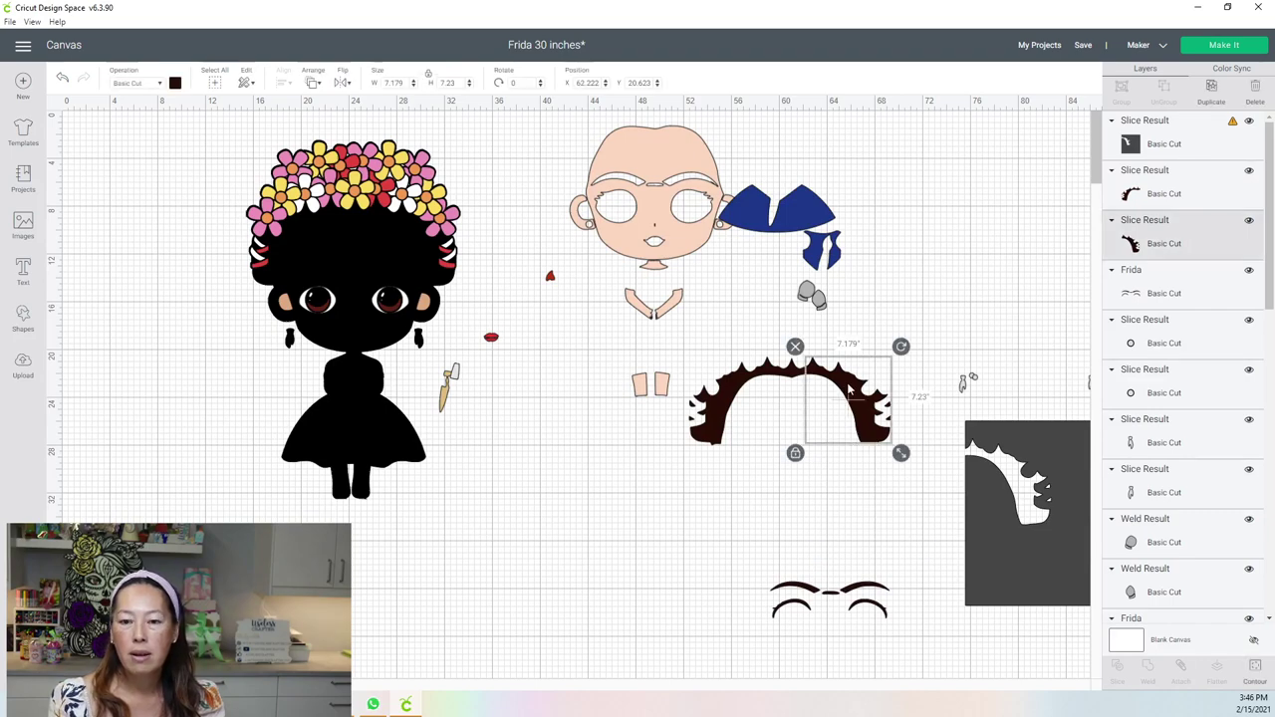
{"action": "left_click_drag", "start_coordinate": [858, 385], "coordinate": [793, 411]}
Move the leftover square, rotate it about 14°, and delete it with the eyebrows, then undo.
{"action": "left_click", "coordinate": [856, 589]}
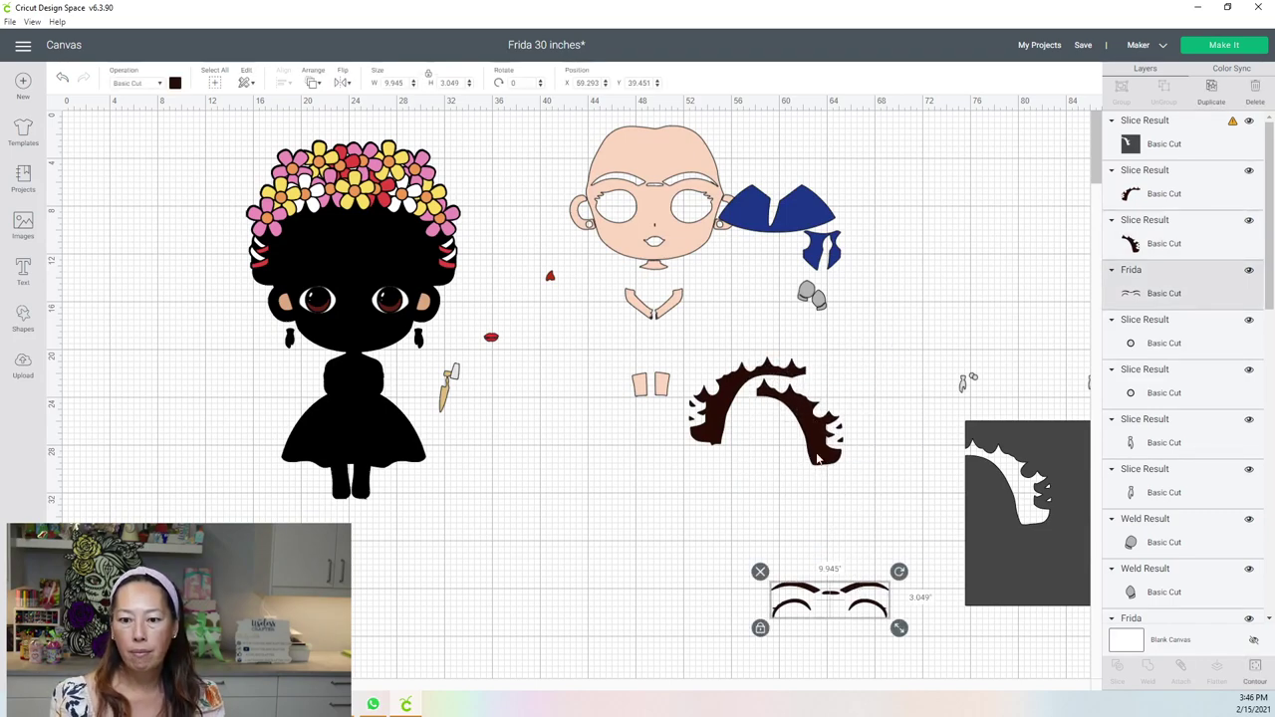
{"action": "left_click", "coordinate": [763, 401]}
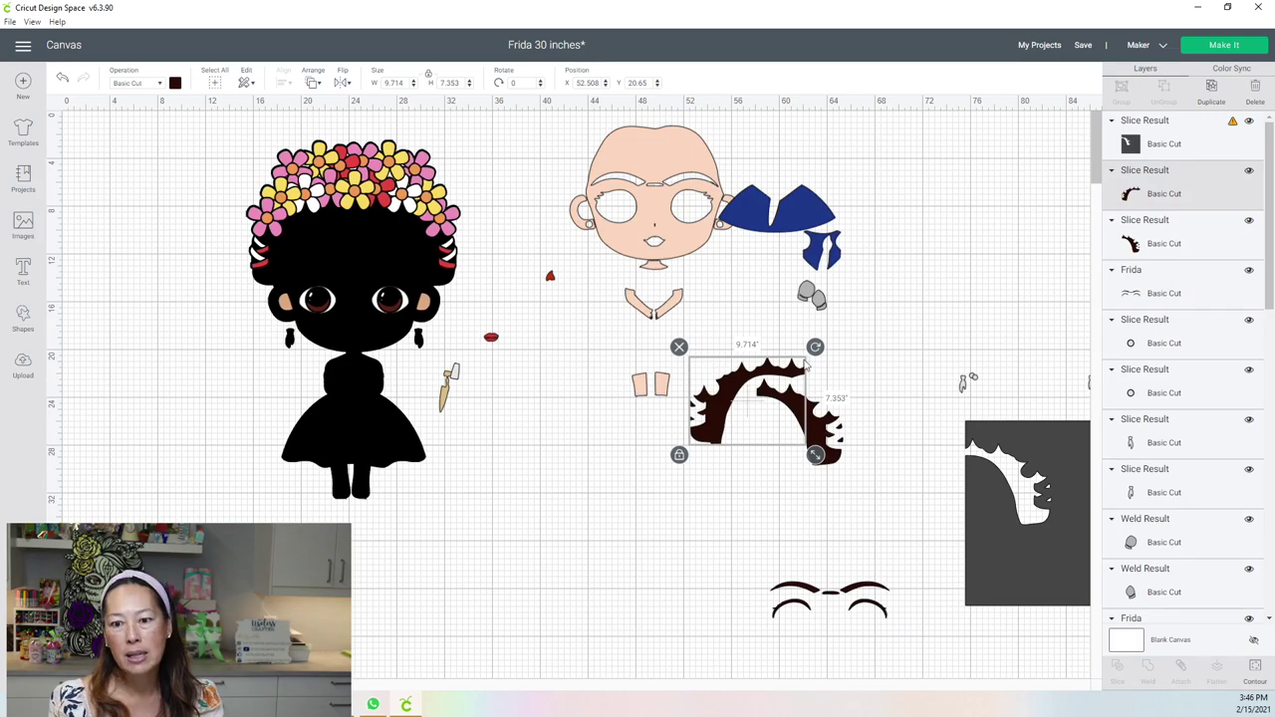
{"action": "left_click", "coordinate": [837, 435]}
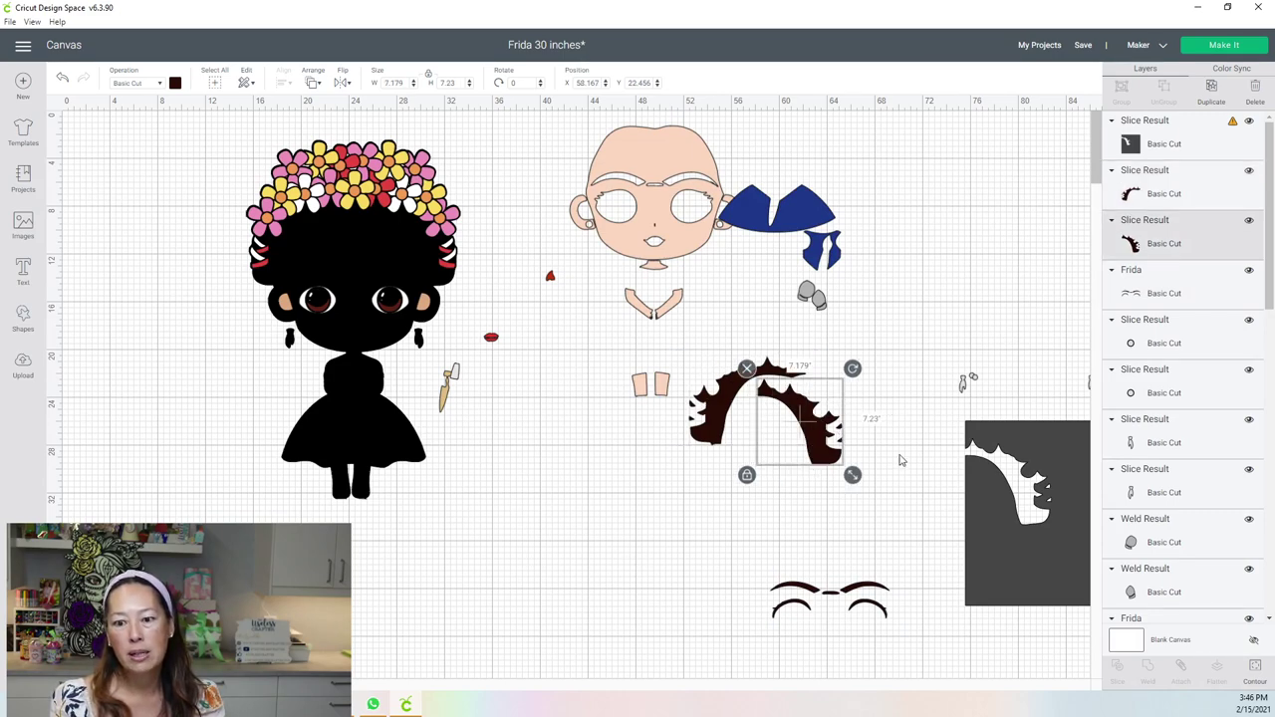
{"action": "left_click", "coordinate": [879, 598]}
{"action": "left_click_drag", "start_coordinate": [1023, 577], "coordinate": [898, 612]}
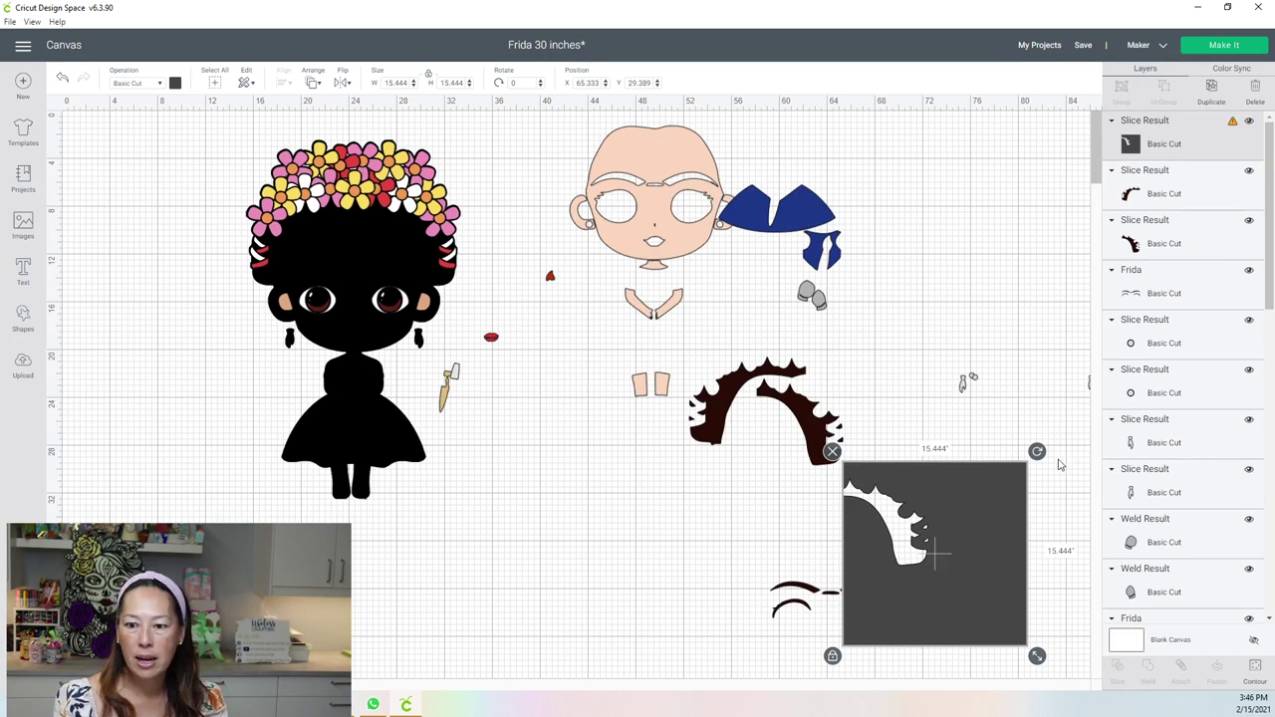
{"action": "left_click_drag", "start_coordinate": [1037, 451], "coordinate": [987, 564]}
{"action": "left_click_drag", "start_coordinate": [728, 603], "coordinate": [873, 617]}
{"action": "left_click", "coordinate": [1118, 669]}
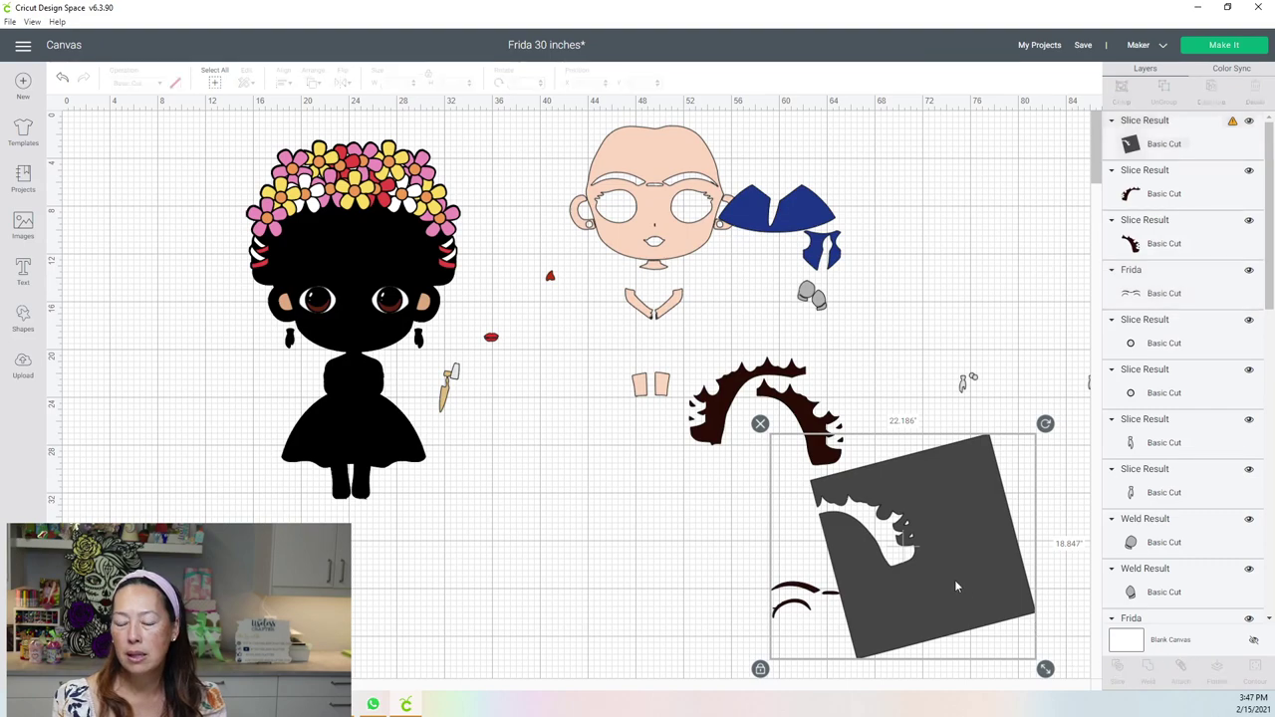
{"action": "left_click", "coordinate": [884, 583]}
{"action": "key", "text": "Delete"}
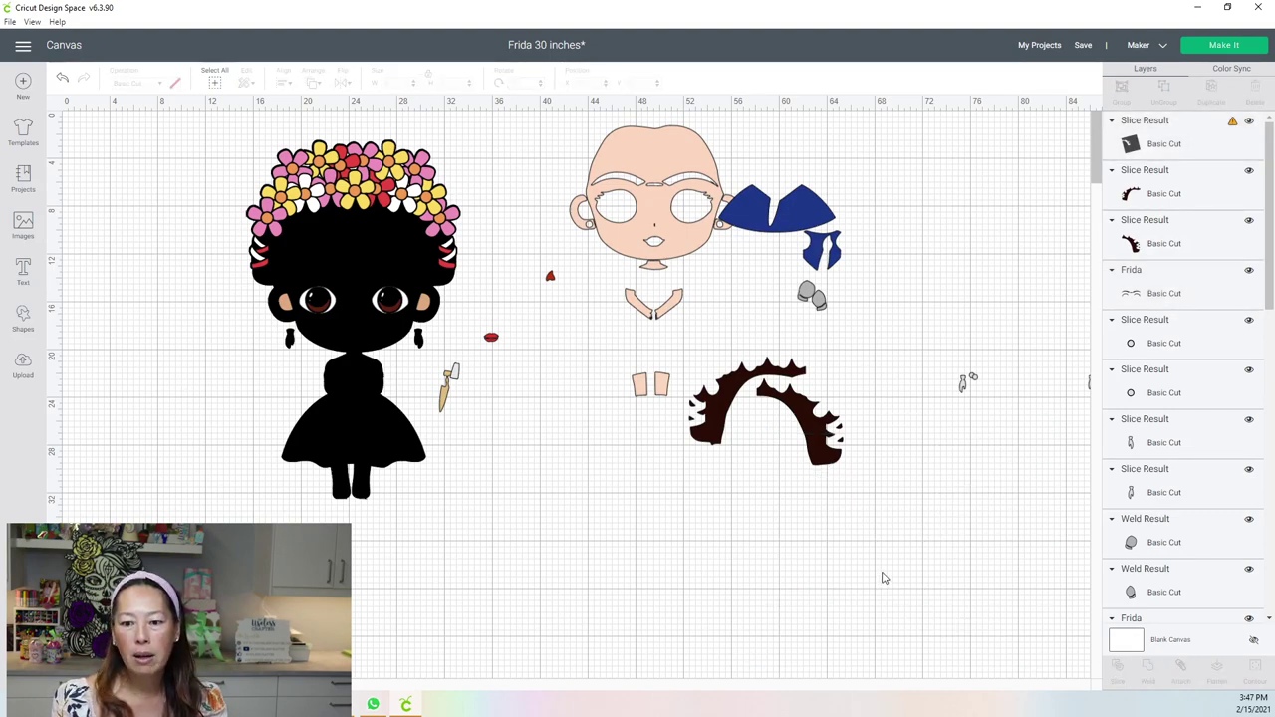
{"action": "key", "text": "ctrl+z"}
Move the grey square aside and raise the eyebrow pieces up beside the hair arch.
{"action": "left_click_drag", "start_coordinate": [1008, 542], "coordinate": [1175, 503]}
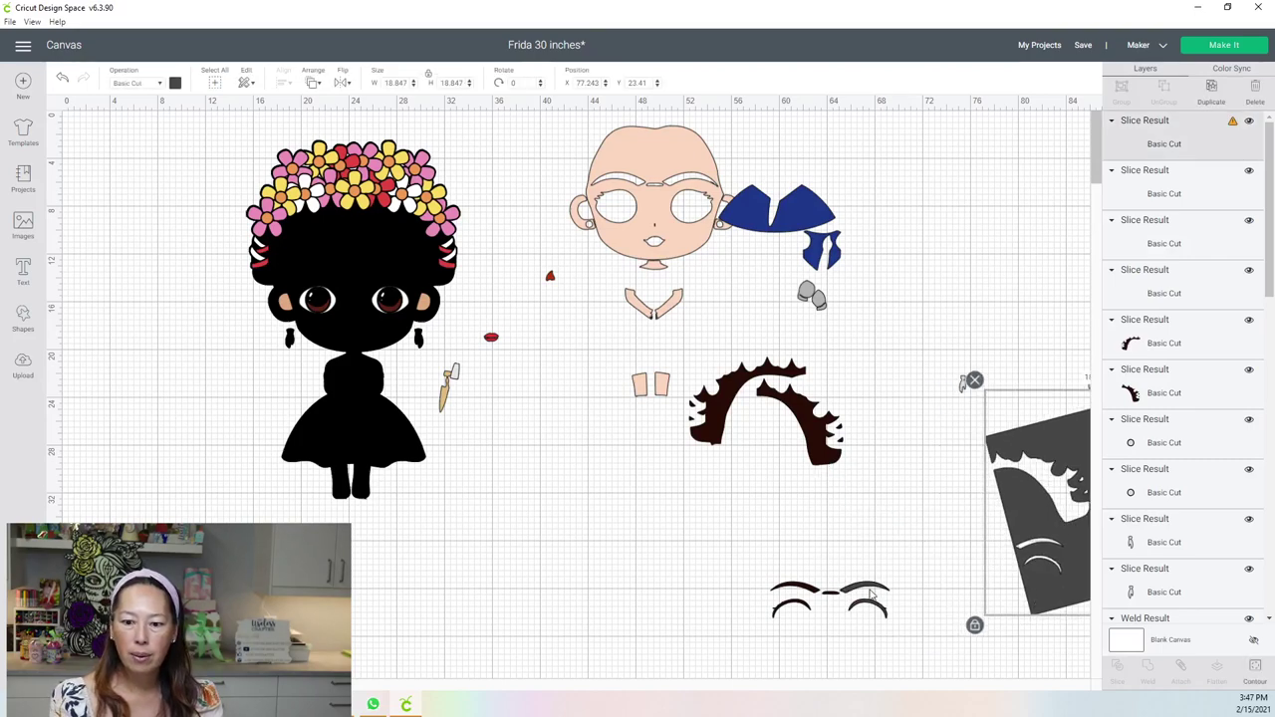
{"action": "left_click_drag", "start_coordinate": [872, 595], "coordinate": [873, 484]}
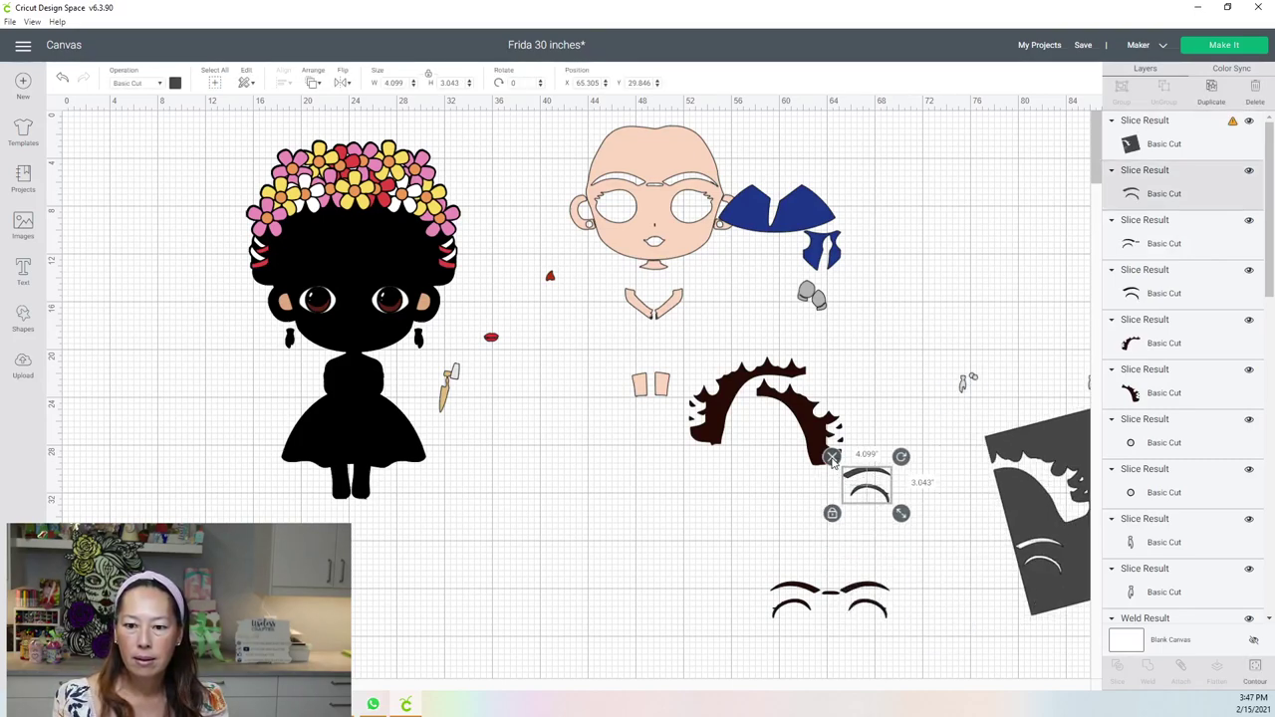
{"action": "left_click", "coordinate": [832, 456]}
{"action": "left_click", "coordinate": [868, 598]}
{"action": "left_click_drag", "start_coordinate": [869, 597], "coordinate": [870, 457]}
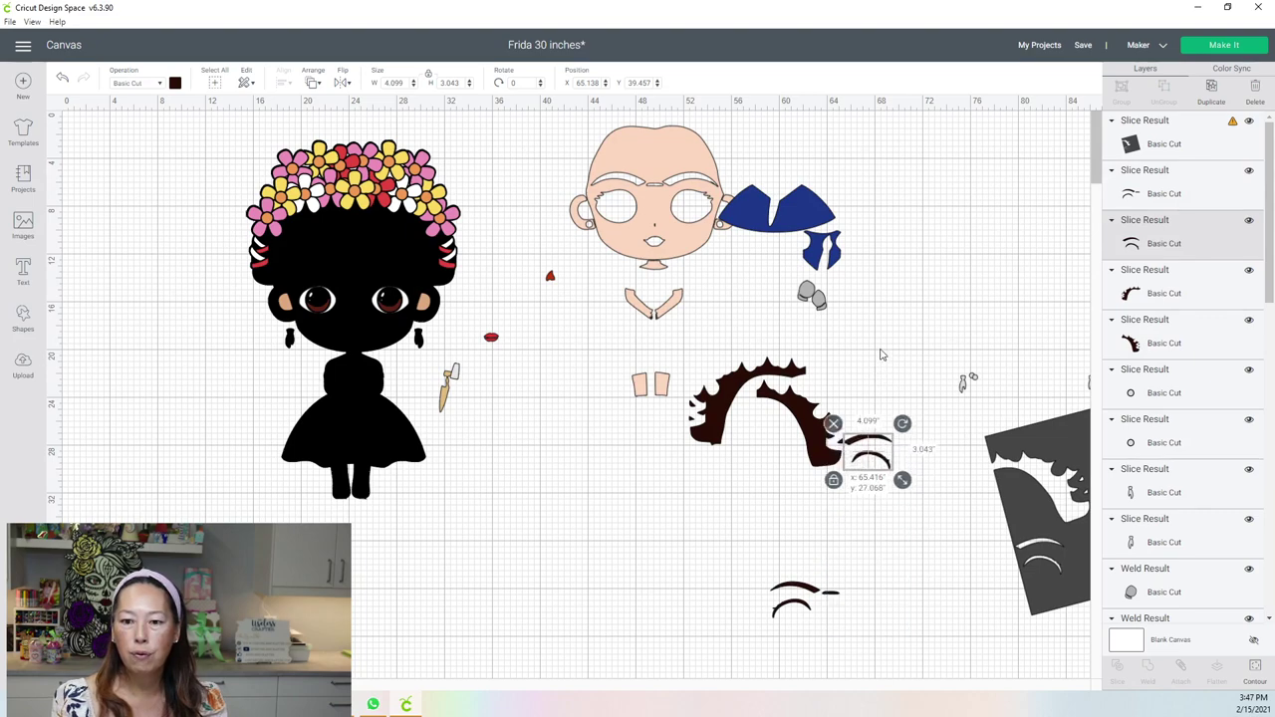
{"action": "left_click_drag", "start_coordinate": [881, 364], "coordinate": [873, 345]}
{"action": "left_click_drag", "start_coordinate": [809, 587], "coordinate": [792, 511]}
{"action": "left_click_drag", "start_coordinate": [830, 587], "coordinate": [816, 501]}
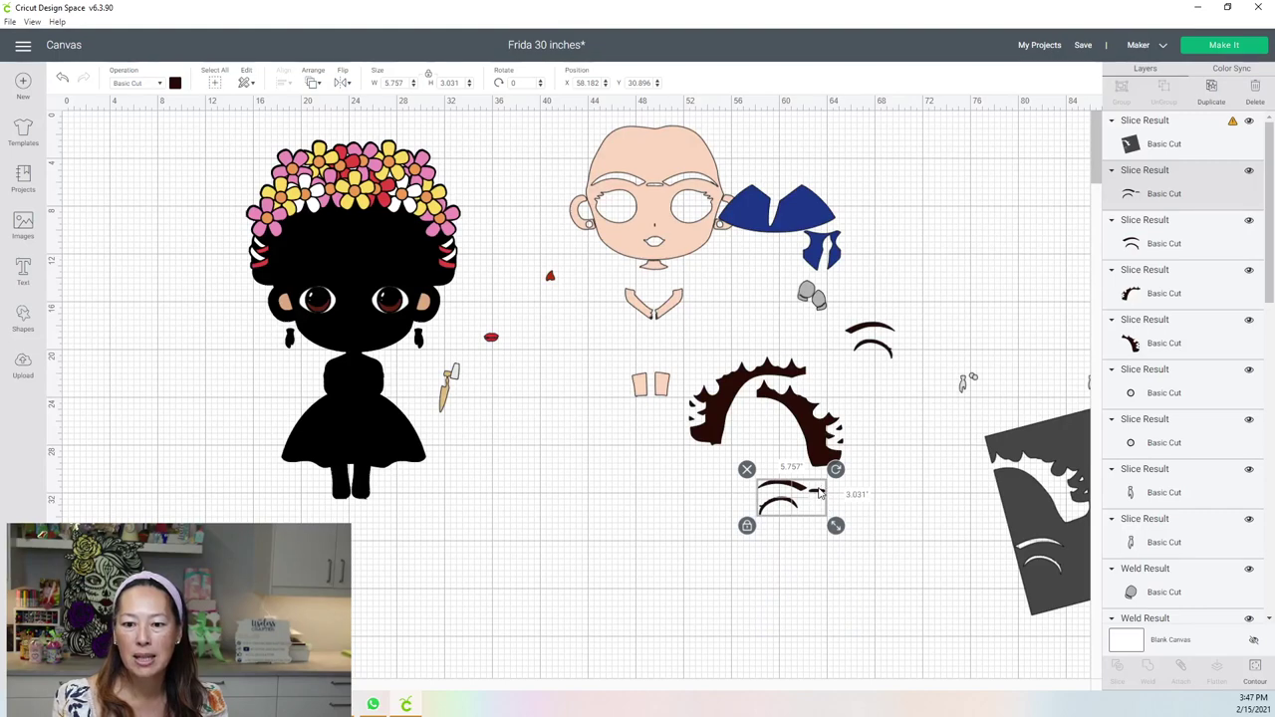
Rotate the grey square upright, slice an eyelash with it, and move the square away.
{"action": "left_click_drag", "start_coordinate": [1048, 515], "coordinate": [838, 488]}
{"action": "left_click_drag", "start_coordinate": [1023, 350], "coordinate": [1050, 385]}
{"action": "left_click_drag", "start_coordinate": [721, 494], "coordinate": [827, 517]}
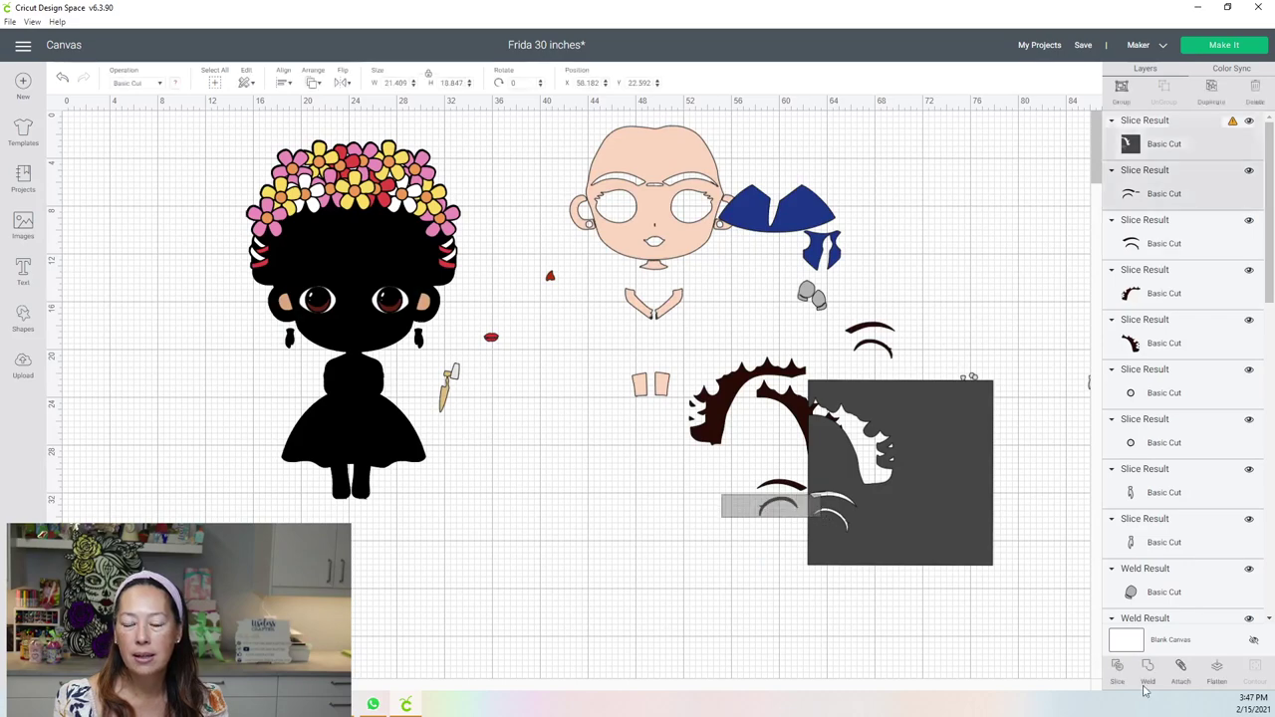
{"action": "left_click", "coordinate": [998, 410]}
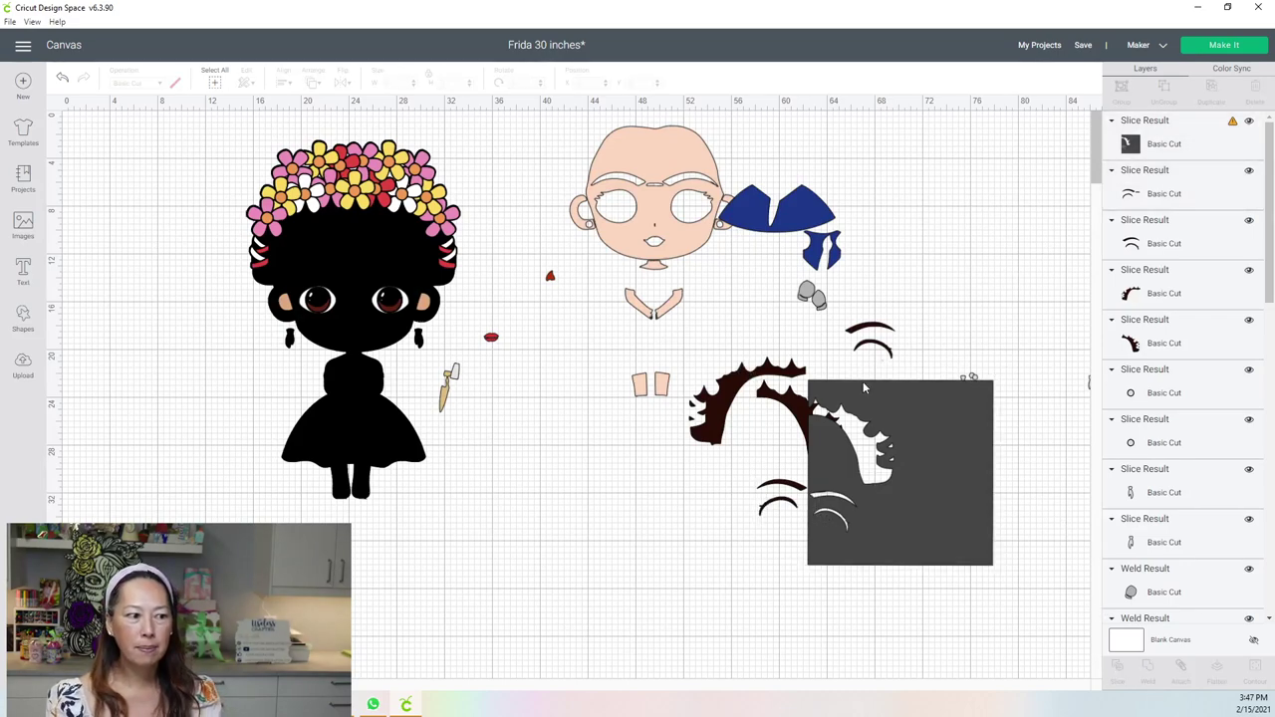
{"action": "key", "text": "ctrl+z"}
{"action": "key", "text": "ctrl+y"}
{"action": "left_click", "coordinate": [962, 488]}
{"action": "left_click_drag", "start_coordinate": [962, 488], "coordinate": [1064, 596]}
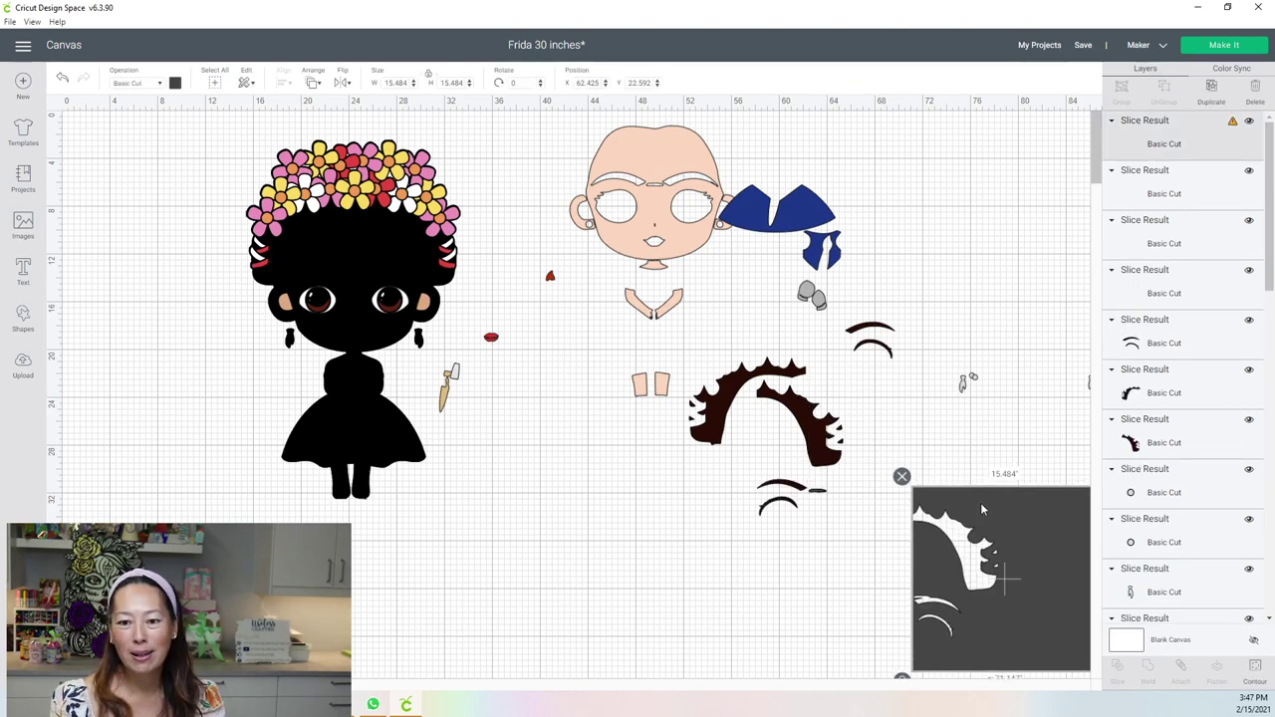
{"action": "left_click", "coordinate": [900, 476]}
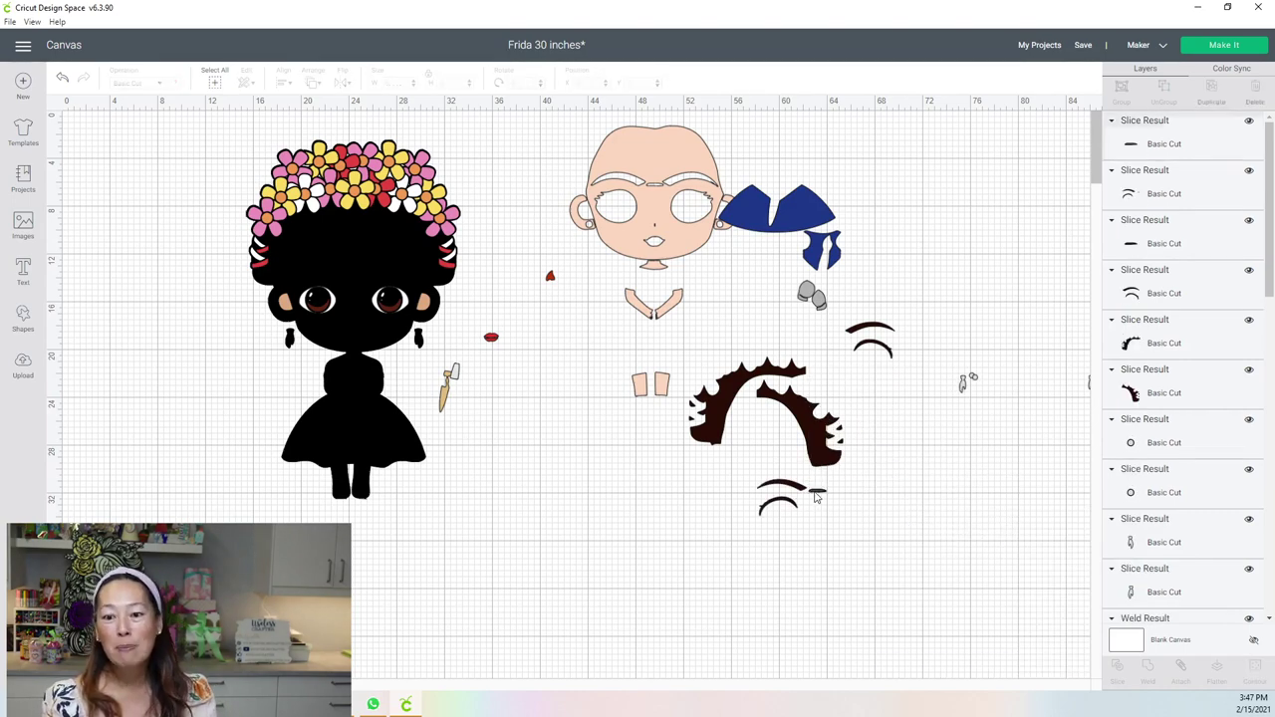
Shift the dash and eyebrow pieces right, and pull the ear piece off Frida's head.
{"action": "left_click", "coordinate": [814, 494]}
{"action": "left_click_drag", "start_coordinate": [815, 494], "coordinate": [841, 561]}
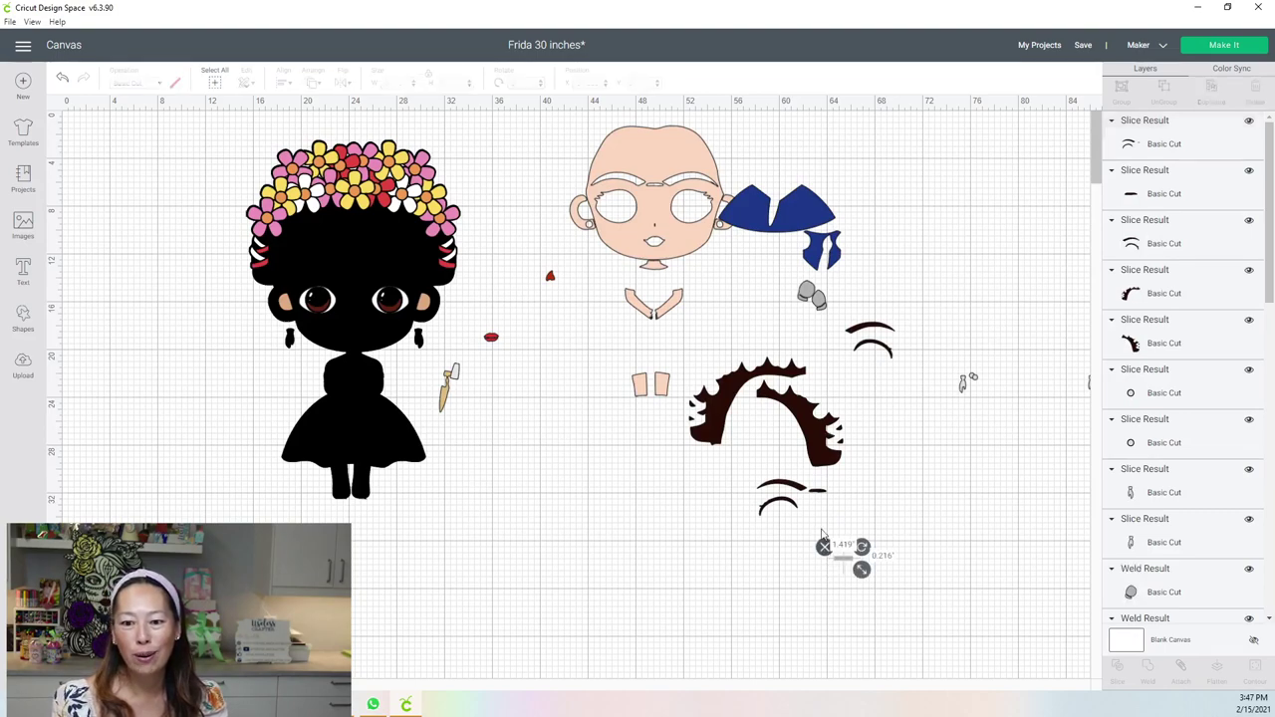
{"action": "left_click", "coordinate": [797, 495]}
{"action": "left_click_drag", "start_coordinate": [834, 495], "coordinate": [946, 390]}
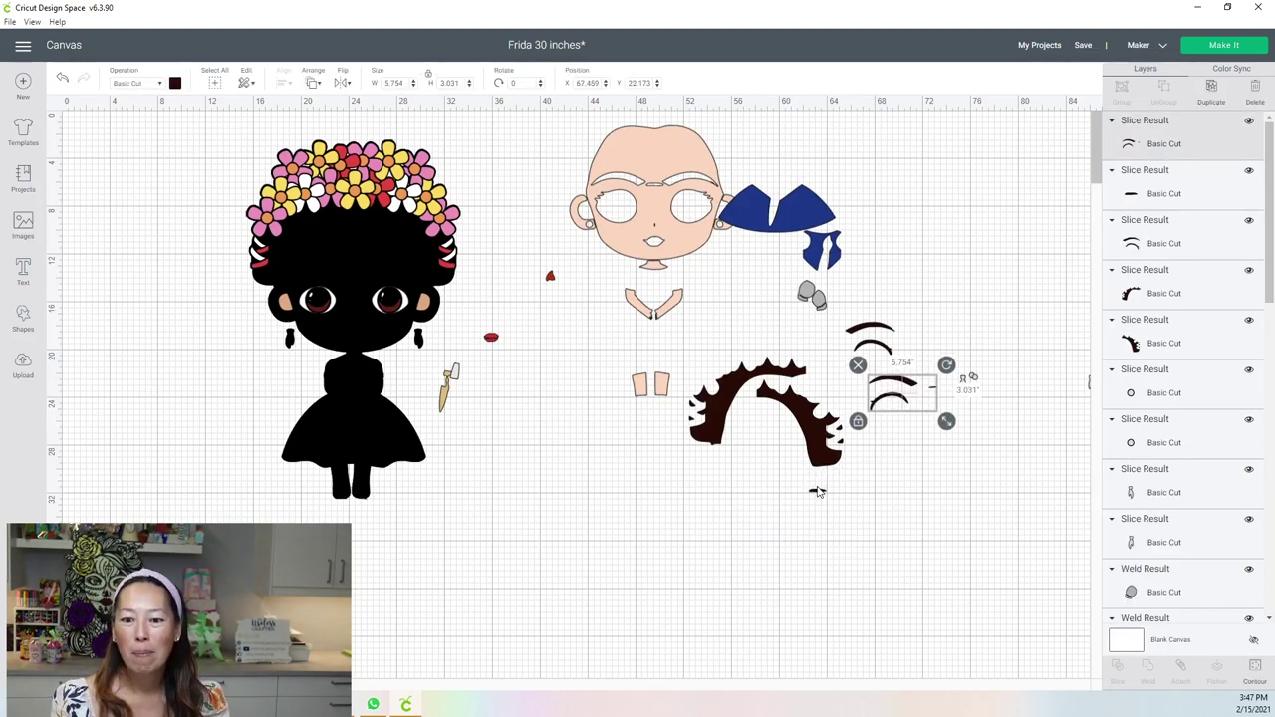
{"action": "left_click", "coordinate": [816, 492]}
{"action": "left_click", "coordinate": [828, 450]}
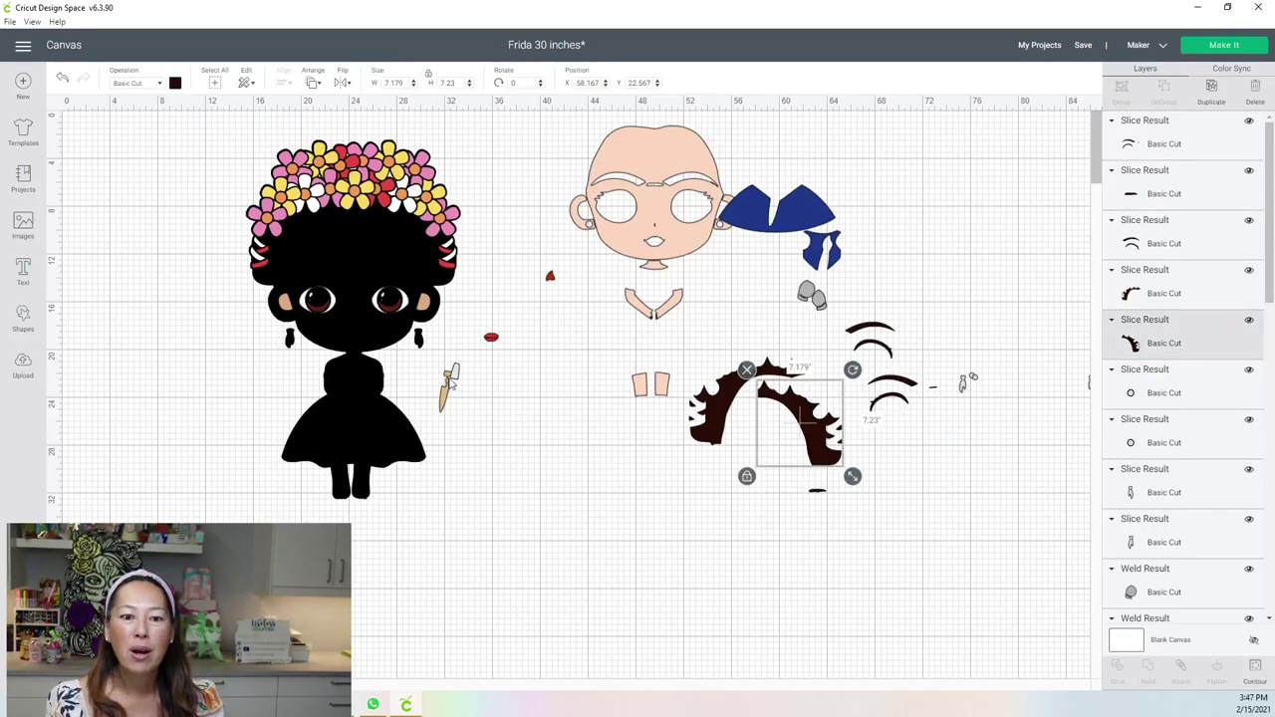
{"action": "left_click_drag", "start_coordinate": [428, 311], "coordinate": [701, 522]}
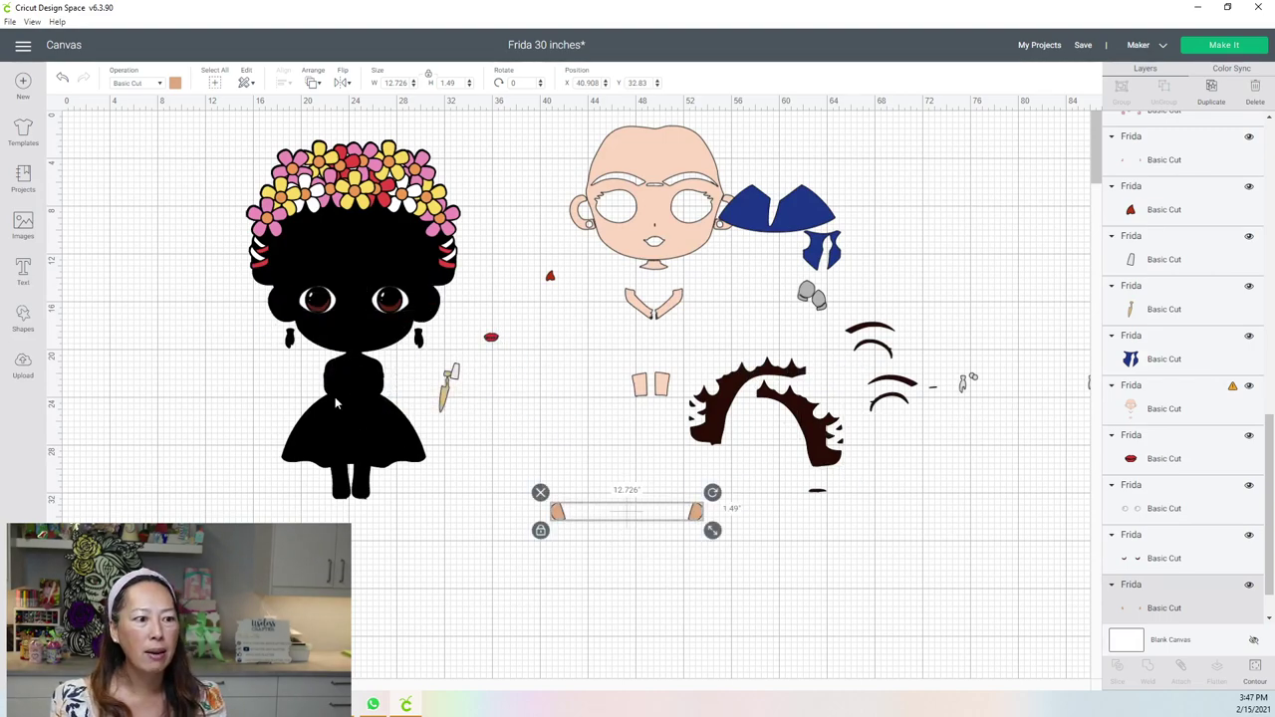
Duplicate the ear piece, use Contour to hide one ear on each copy, and place them side by side.
{"action": "left_click", "coordinate": [1213, 96]}
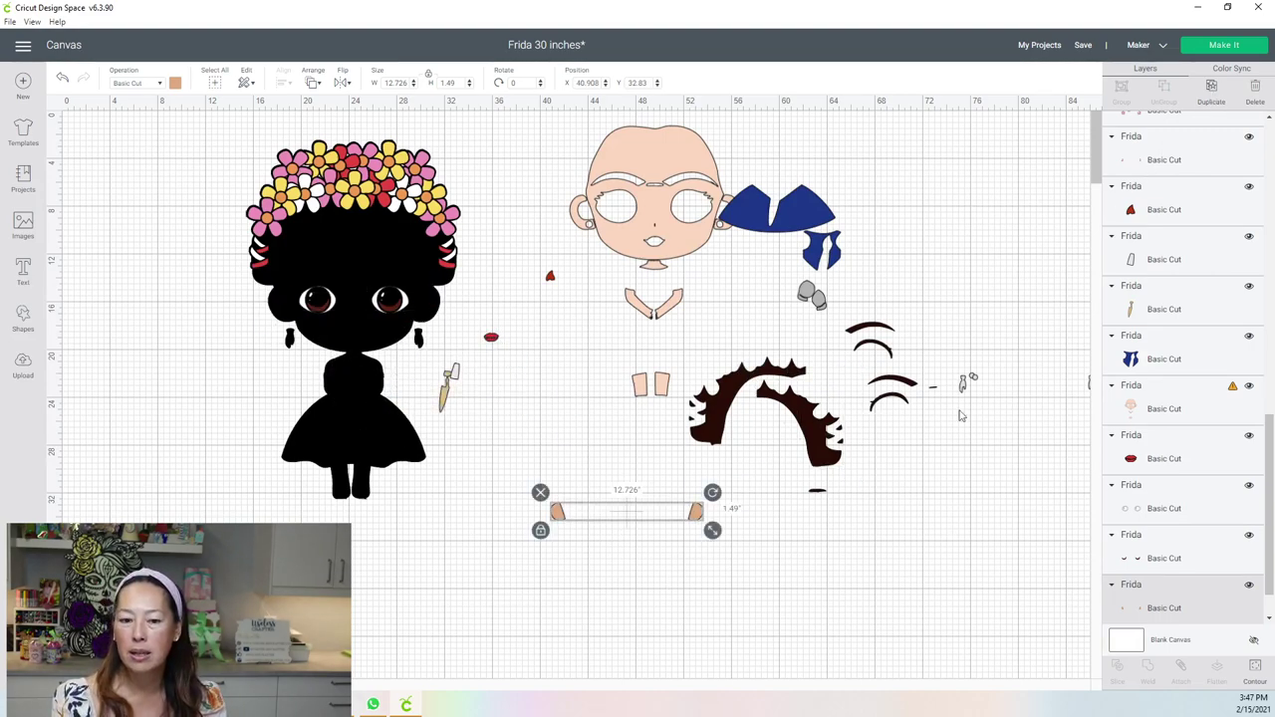
{"action": "left_click", "coordinate": [1257, 669]}
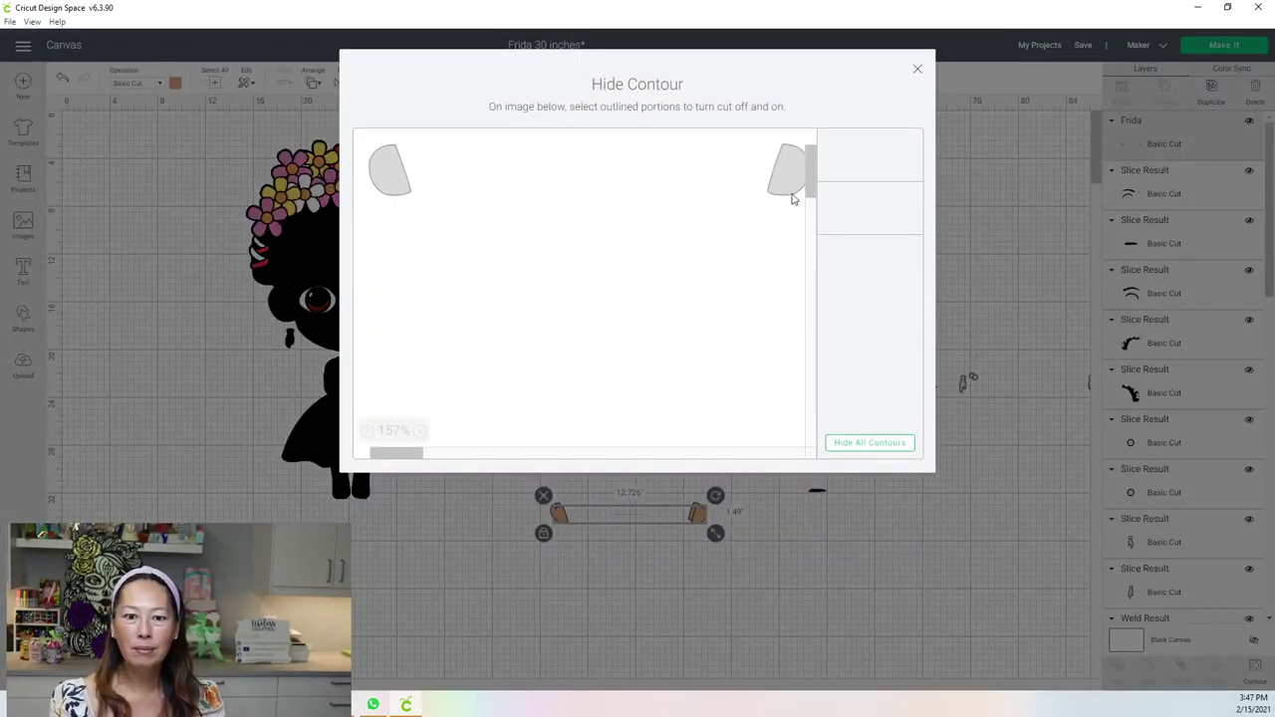
{"action": "left_click", "coordinate": [917, 69]}
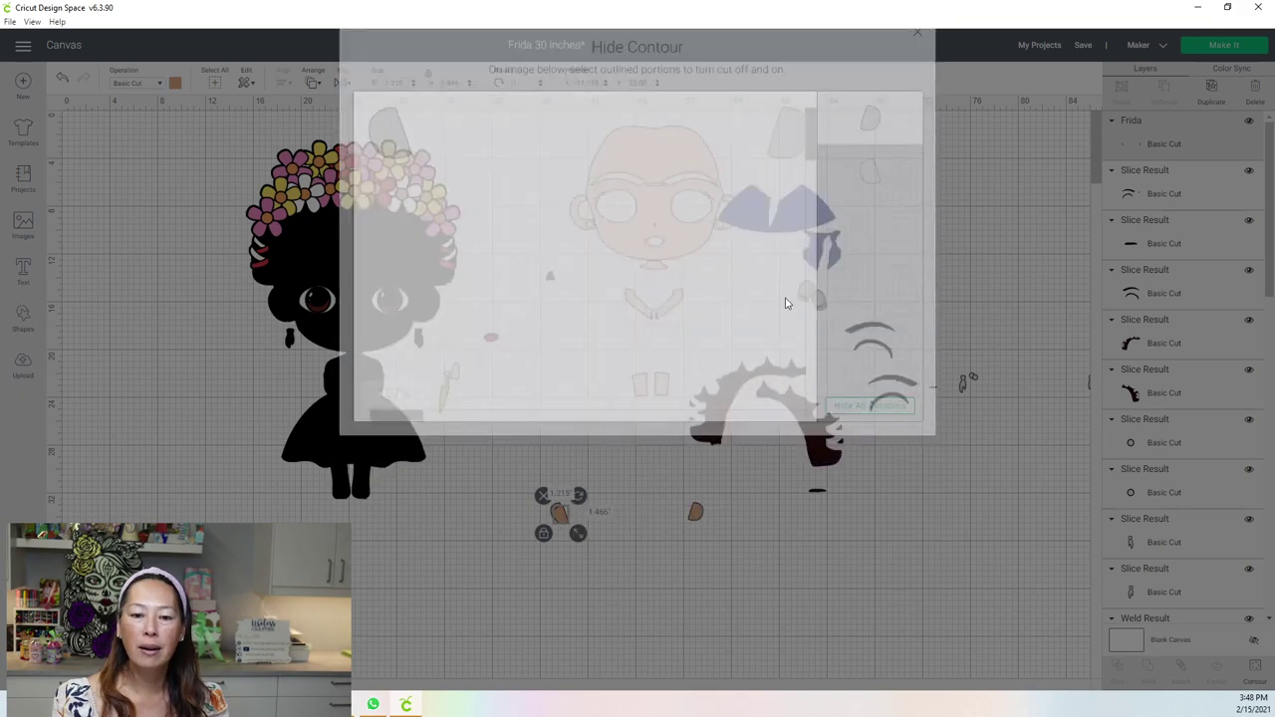
{"action": "left_click_drag", "start_coordinate": [695, 513], "coordinate": [696, 471]}
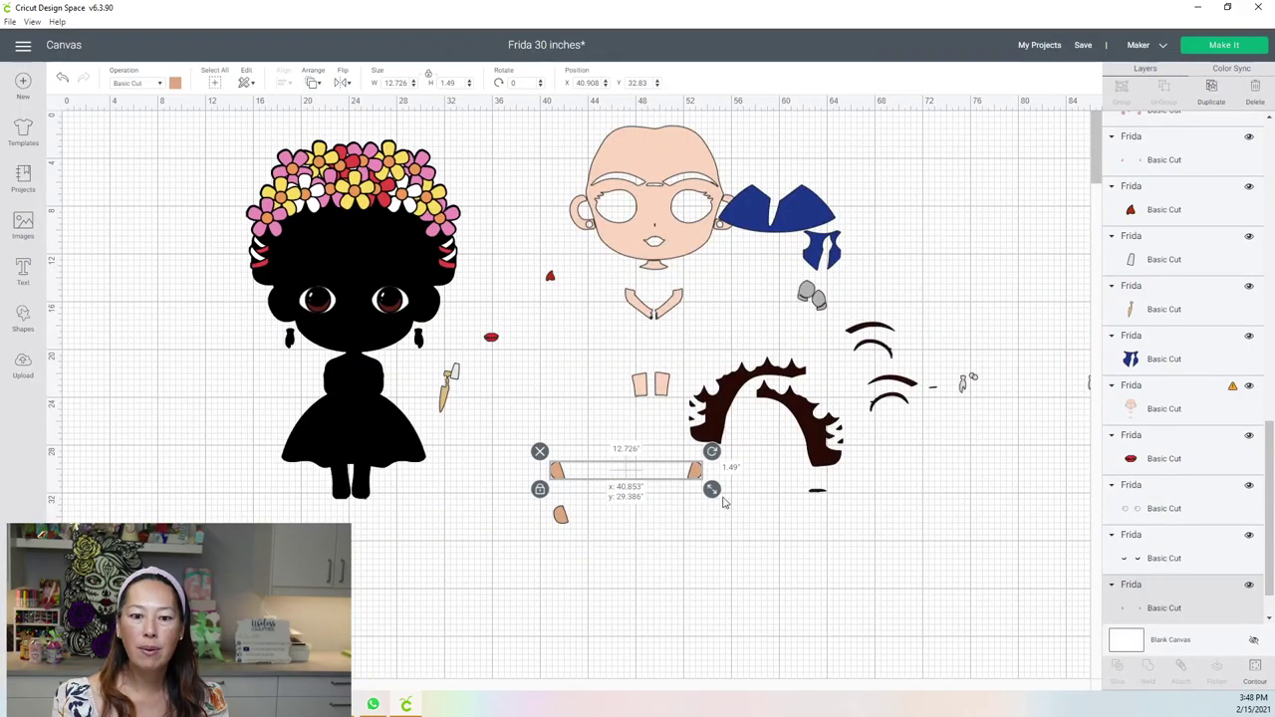
{"action": "left_click", "coordinate": [1255, 670]}
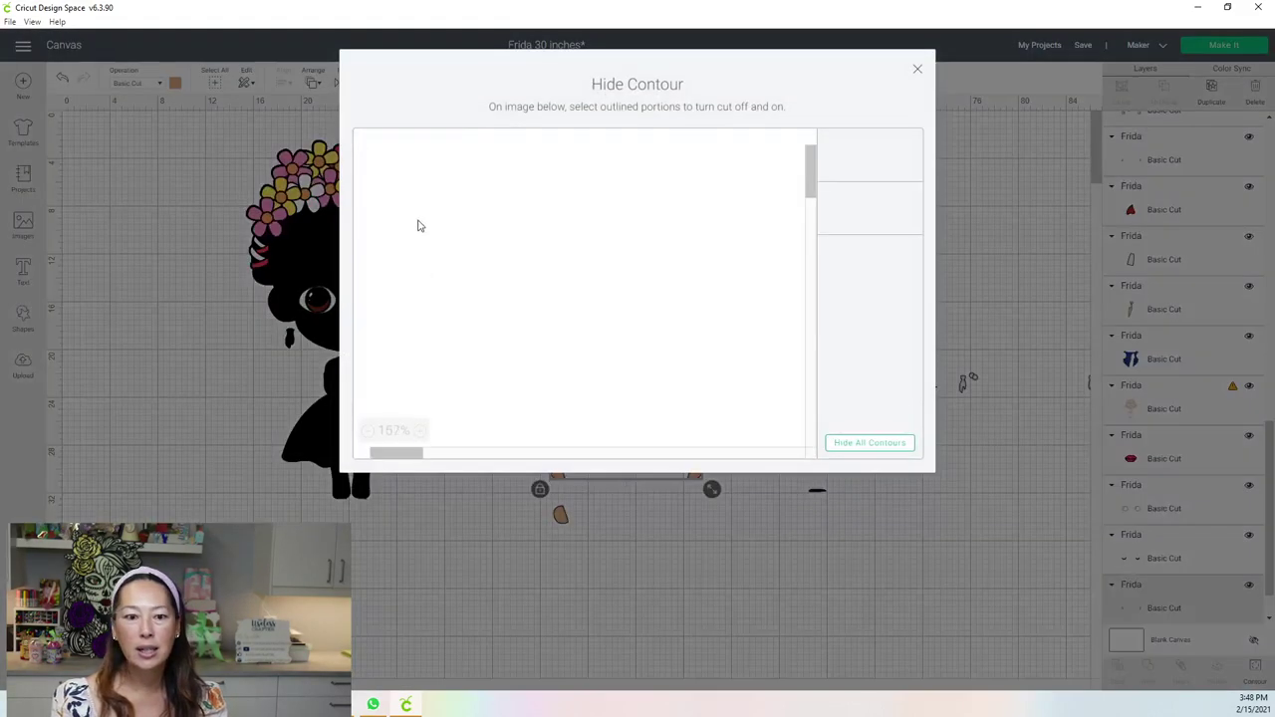
{"action": "left_click", "coordinate": [394, 180]}
{"action": "left_click", "coordinate": [918, 70]}
{"action": "left_click_drag", "start_coordinate": [561, 516], "coordinate": [679, 475]}
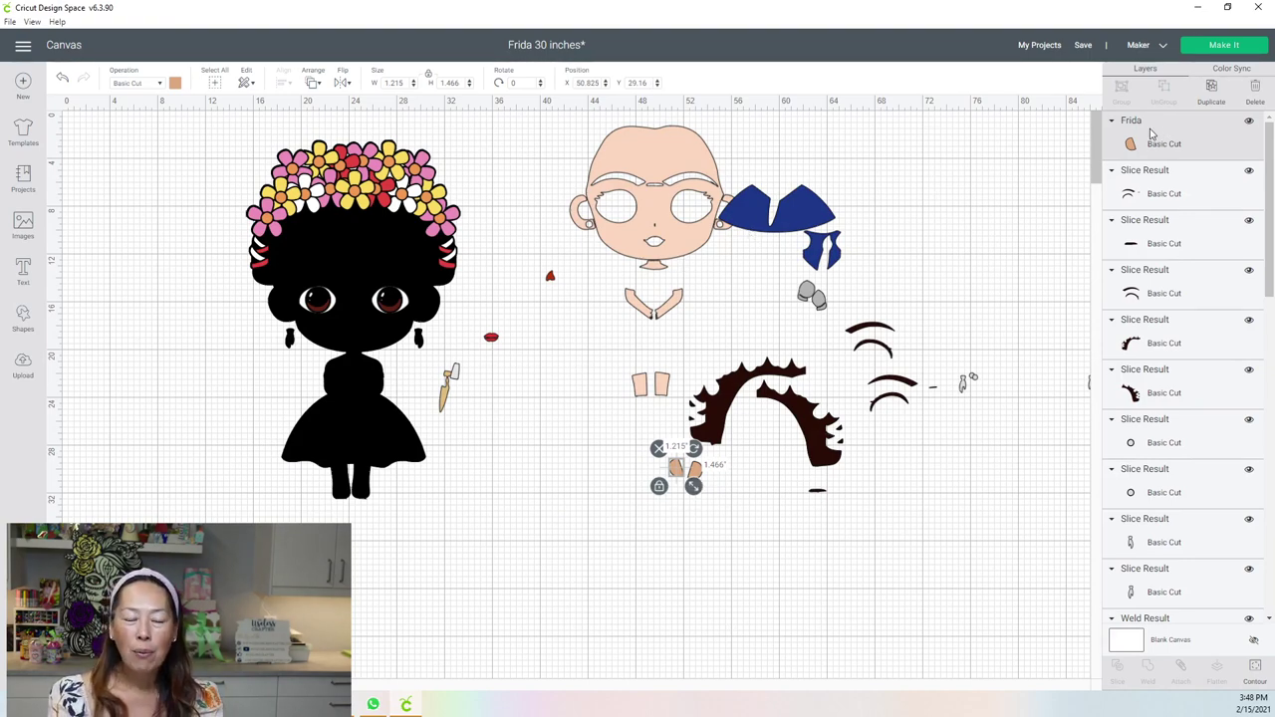
In Color Sync, merge the tan ears into pale peach, the stray red into red, and both greys into yellow.
{"action": "left_click", "coordinate": [1231, 70]}
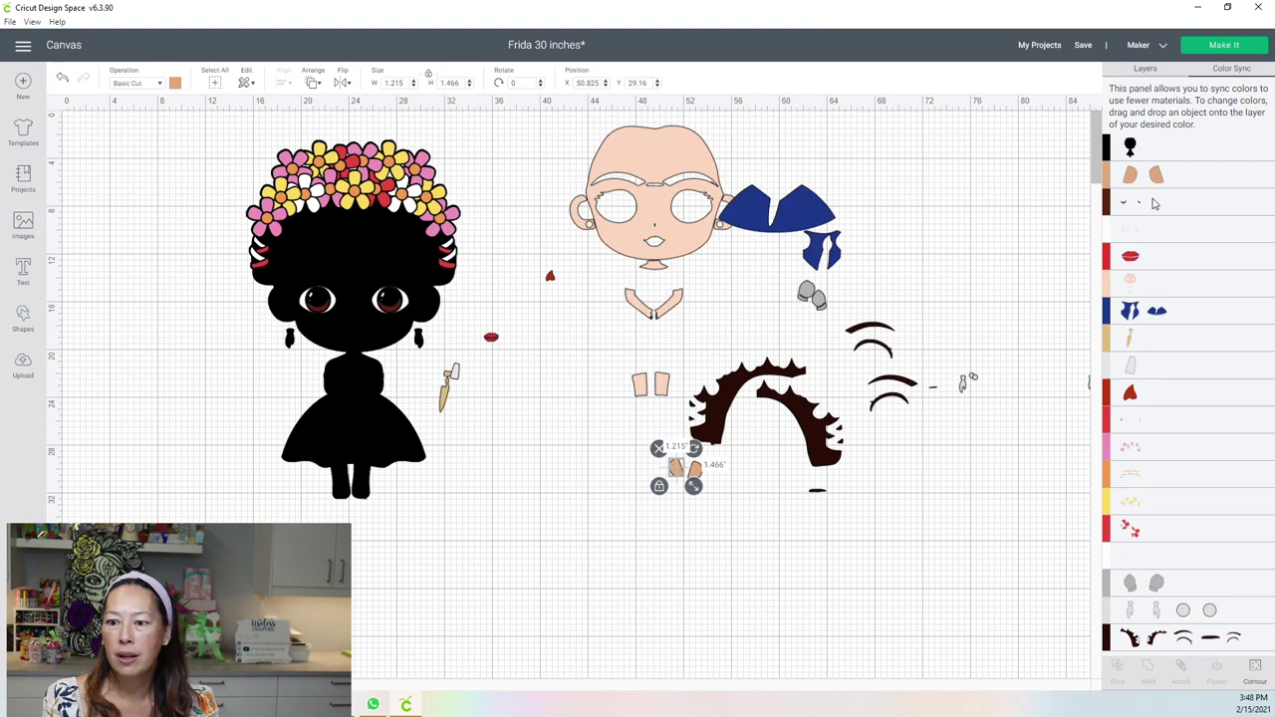
{"action": "left_click_drag", "start_coordinate": [1133, 280], "coordinate": [1155, 287]}
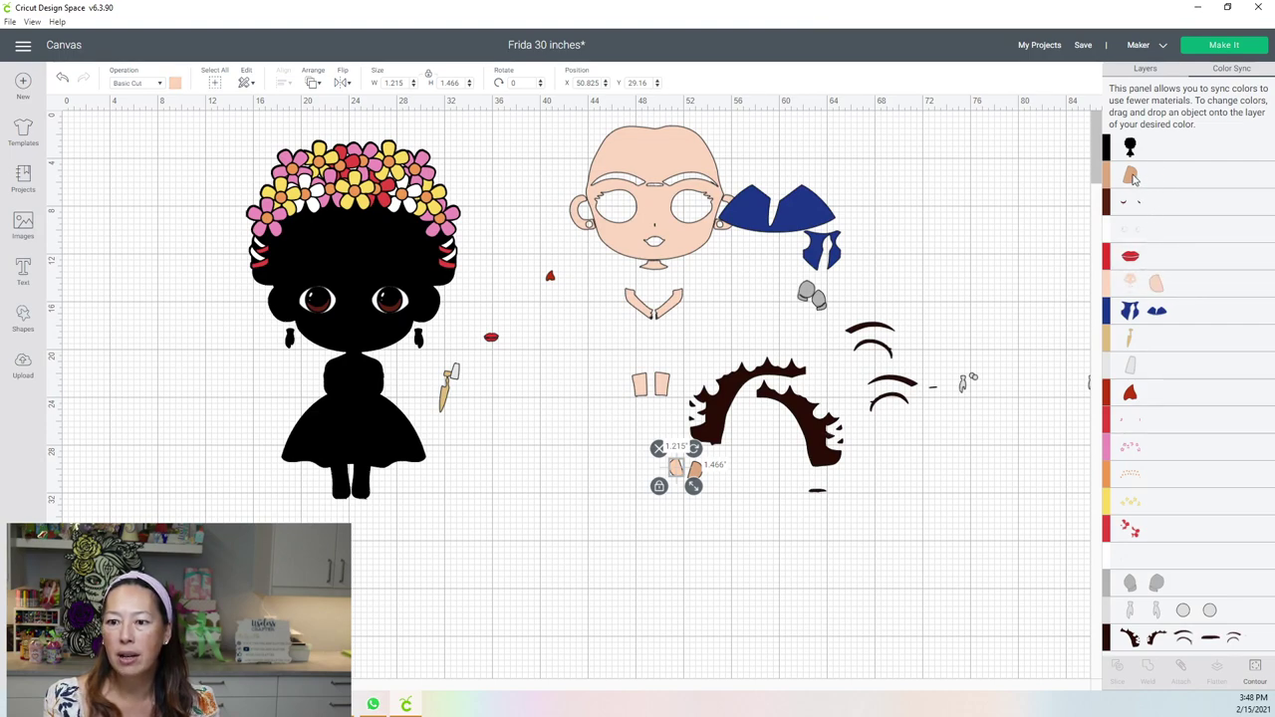
{"action": "left_click_drag", "start_coordinate": [1132, 176], "coordinate": [1145, 288]}
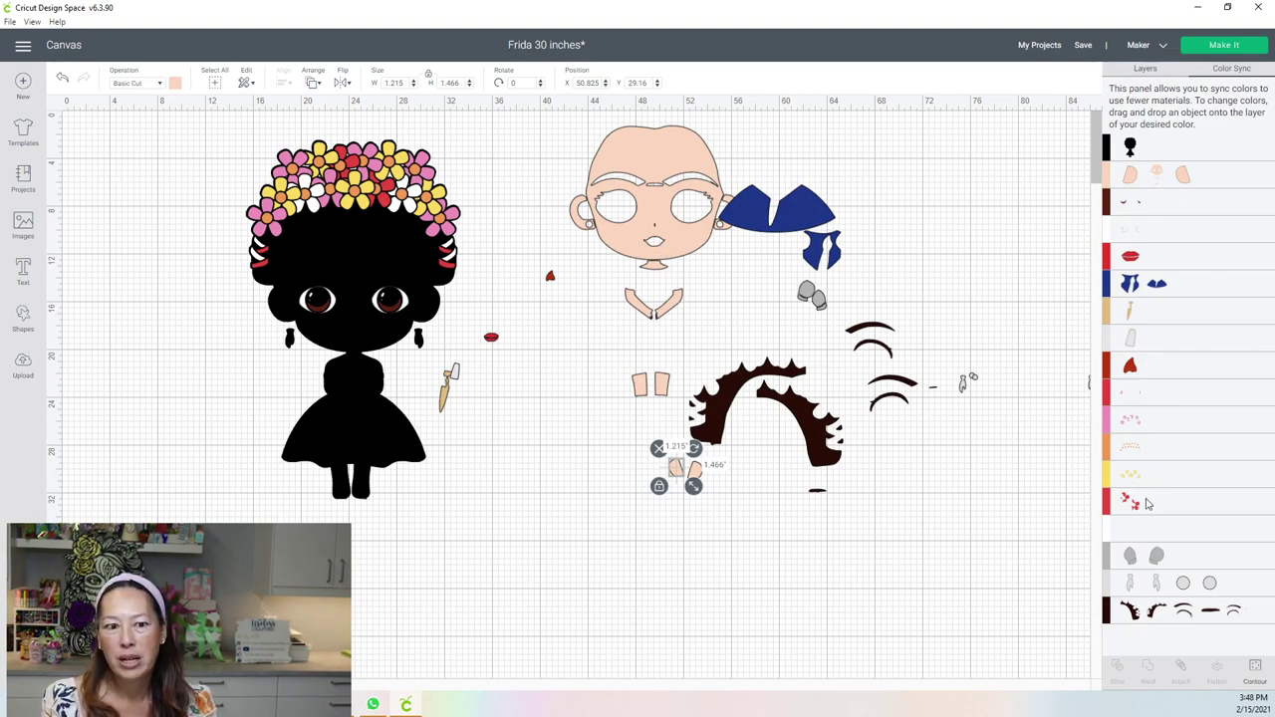
{"action": "left_click_drag", "start_coordinate": [1135, 508], "coordinate": [1163, 369]}
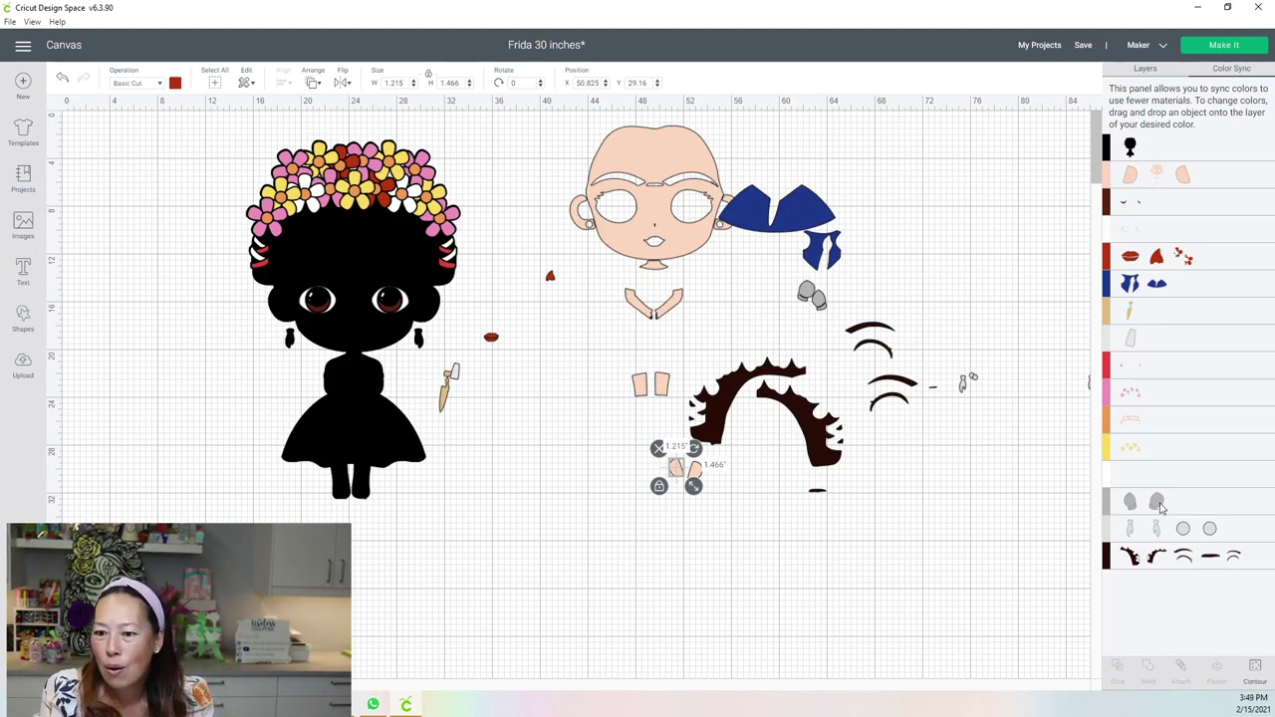
{"action": "left_click_drag", "start_coordinate": [1163, 501], "coordinate": [1184, 454]}
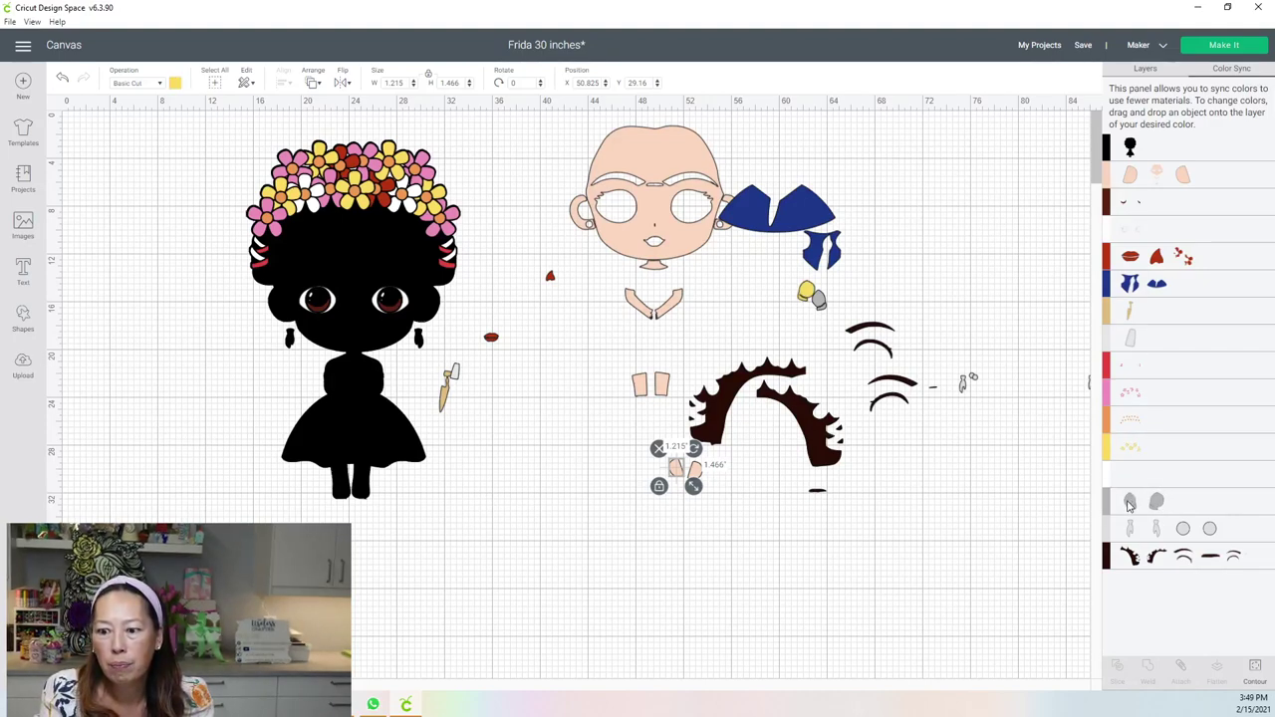
{"action": "left_click_drag", "start_coordinate": [1129, 503], "coordinate": [1171, 453]}
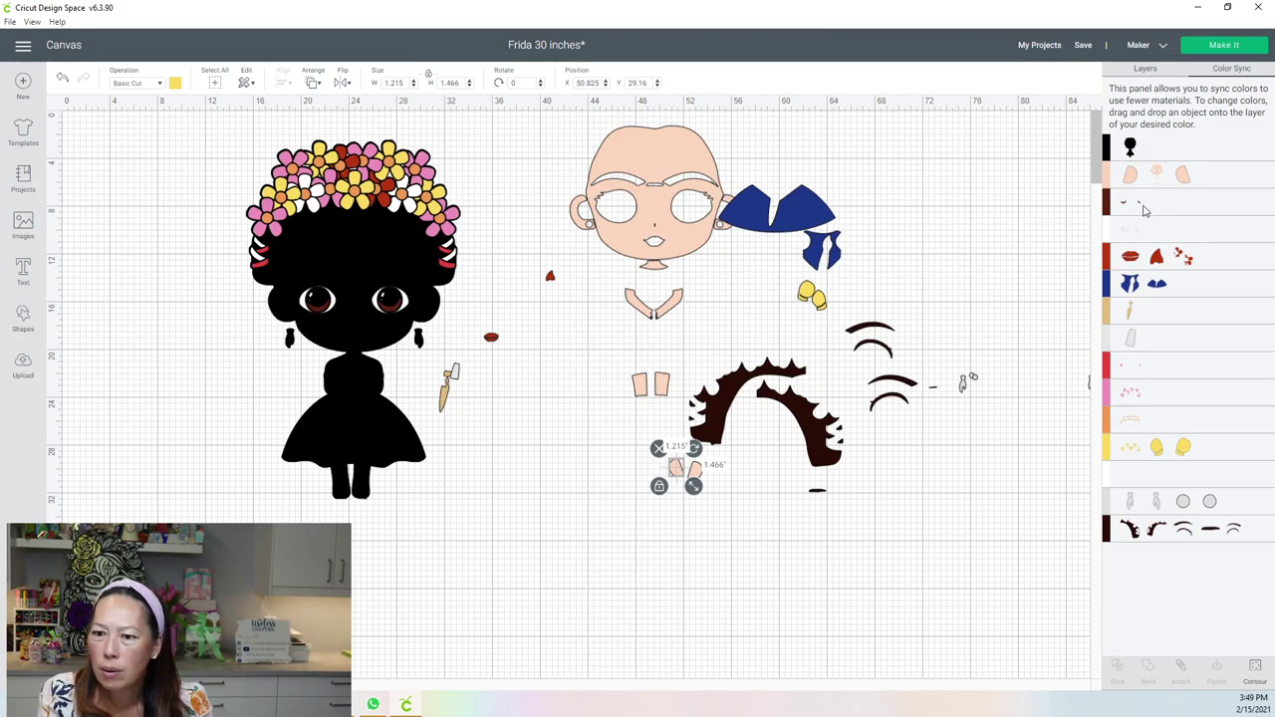
{"action": "left_click", "coordinate": [1045, 191]}
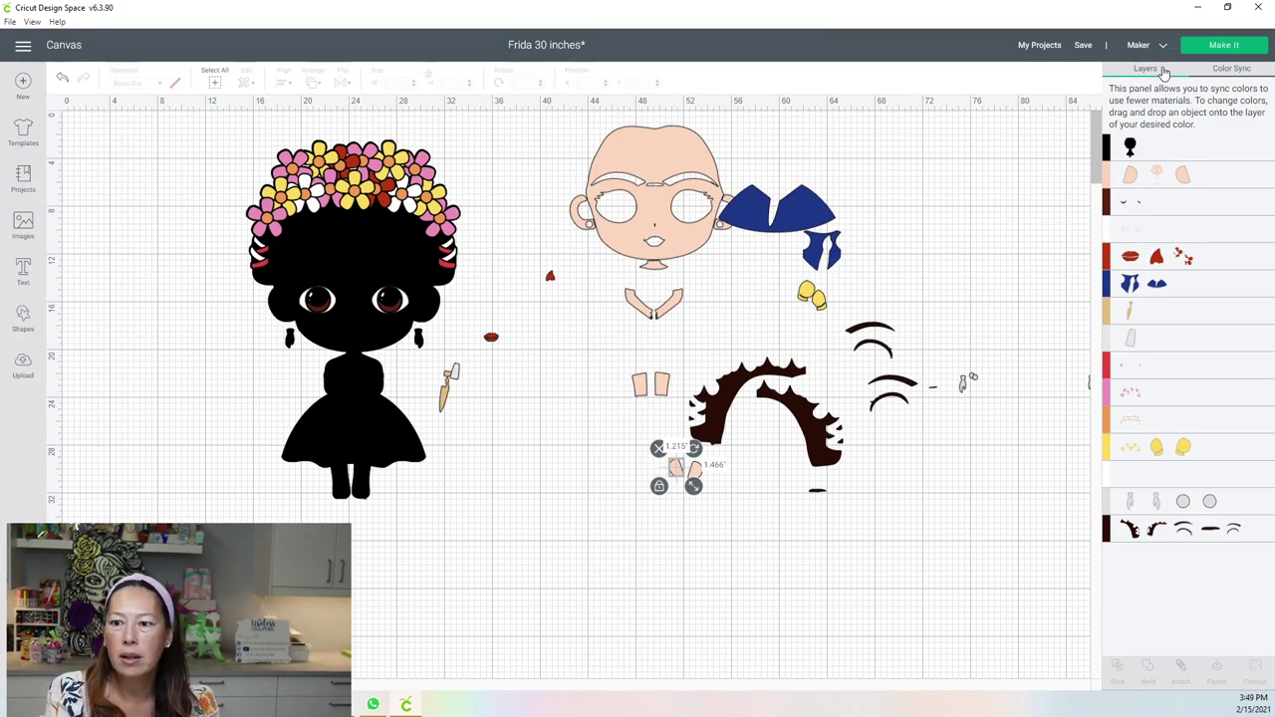
In Layers, move Frida's eyes and red eyelid lines to the top right, then switch to Chrome.
{"action": "left_click", "coordinate": [1146, 68]}
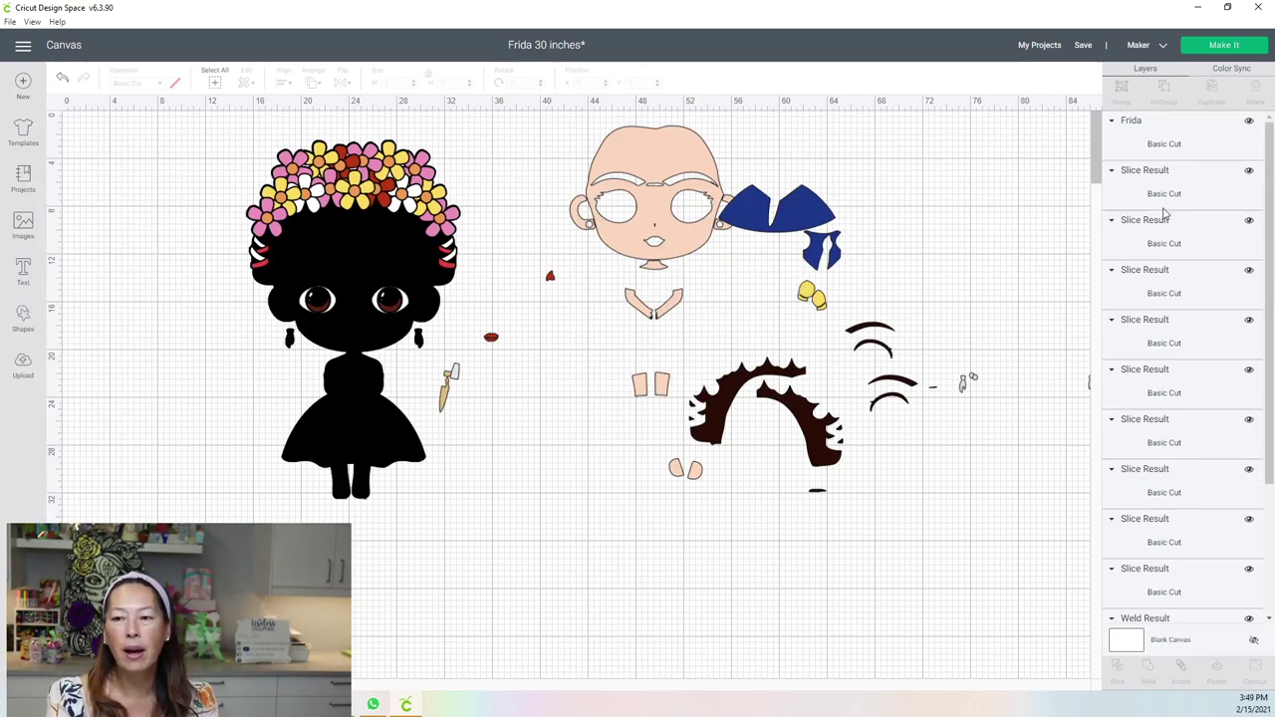
{"action": "left_click", "coordinate": [389, 312]}
{"action": "left_click_drag", "start_coordinate": [389, 312], "coordinate": [614, 309]}
{"action": "left_click_drag", "start_coordinate": [728, 273], "coordinate": [917, 159]}
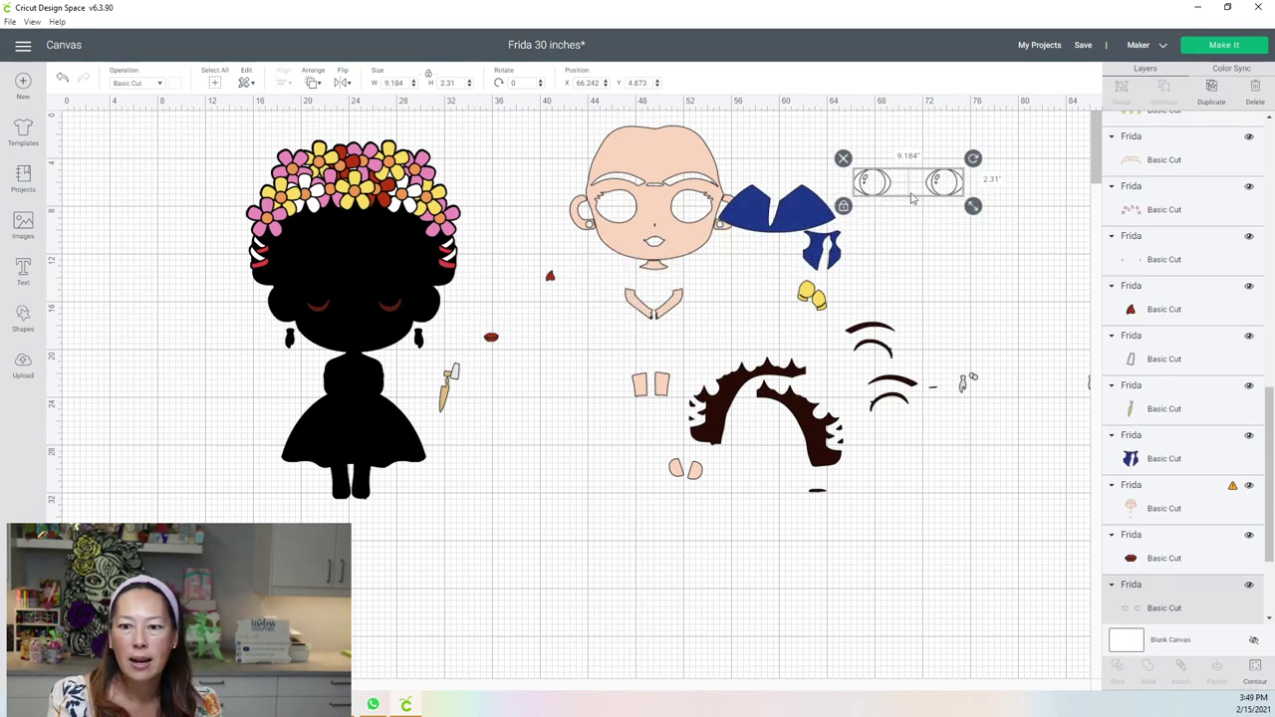
{"action": "left_click_drag", "start_coordinate": [388, 311], "coordinate": [924, 227]}
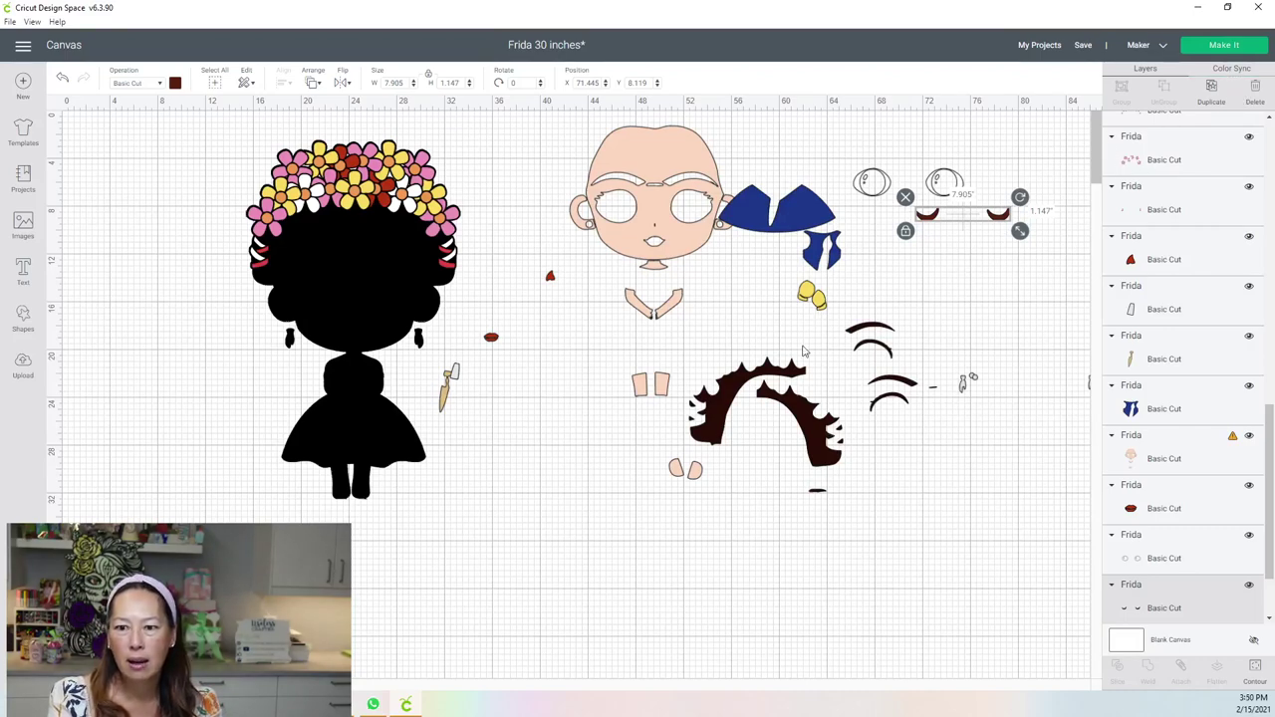
{"action": "left_click", "coordinate": [175, 84]}
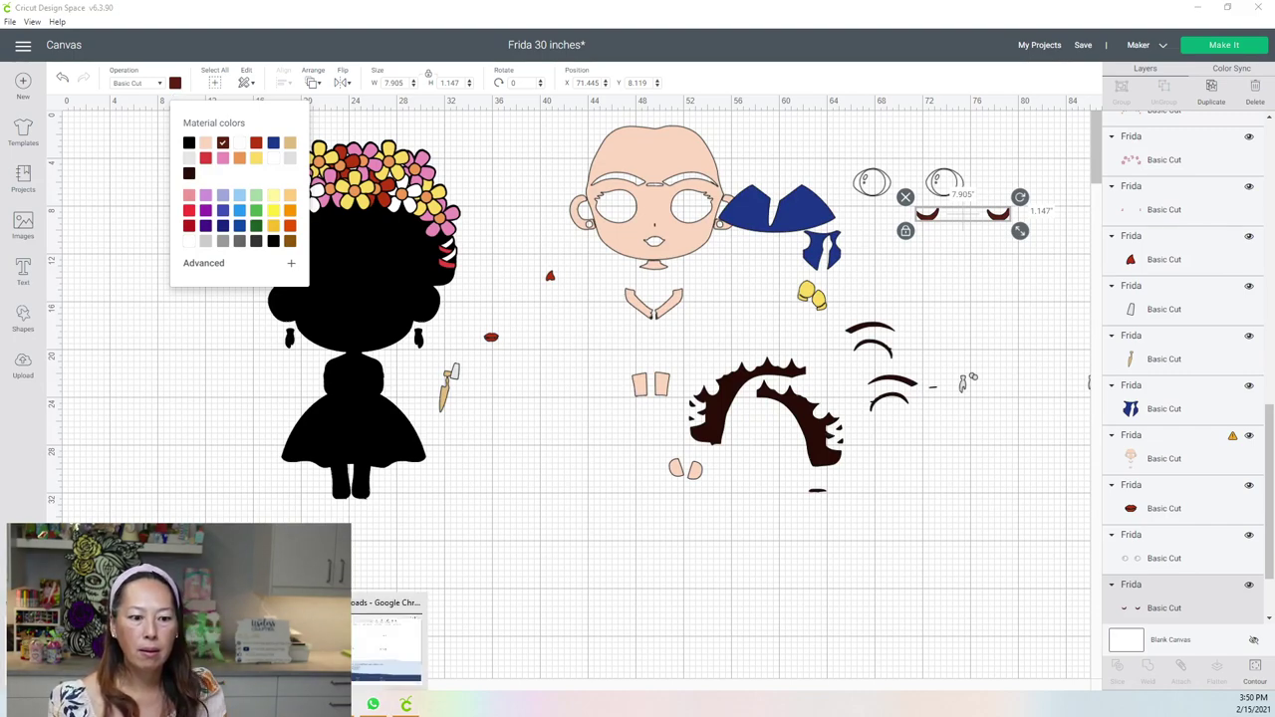
{"action": "left_click", "coordinate": [279, 637]}
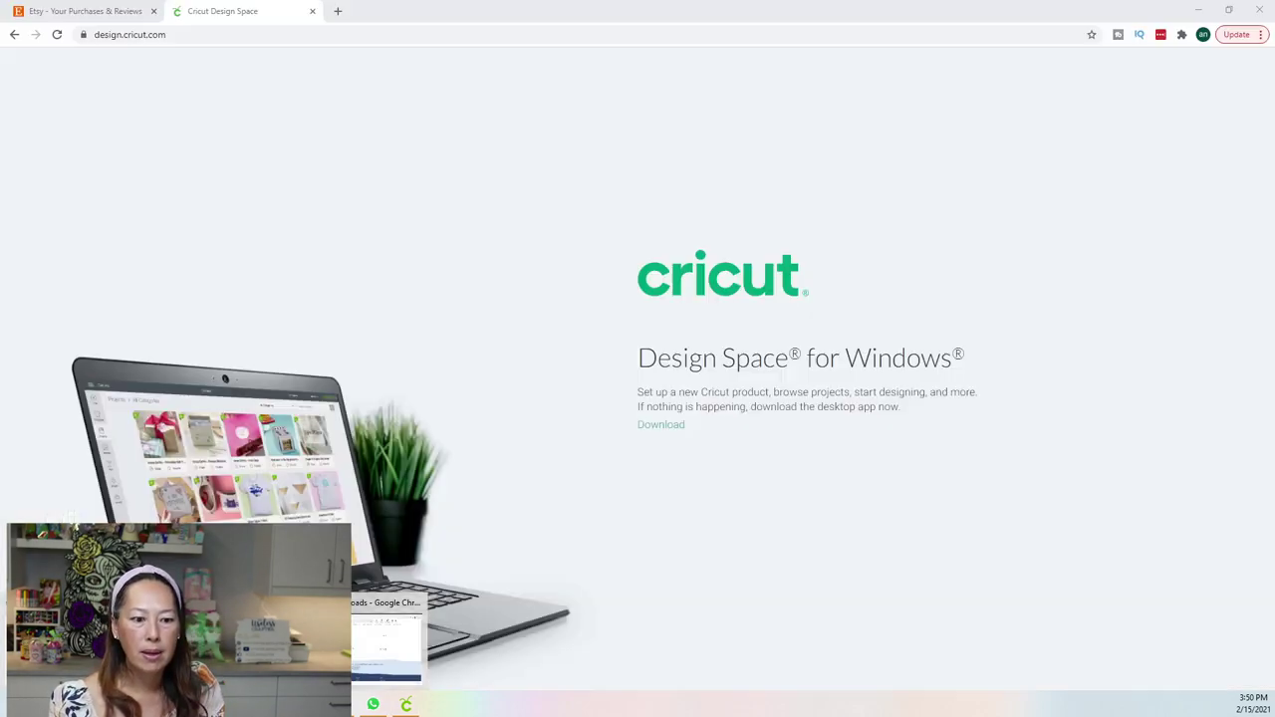
Search Google for 'frida kahlo images', filter to Drawing results, then return to Design Space.
{"action": "left_click", "coordinate": [289, 40]}
{"action": "type", "text": "friday"}
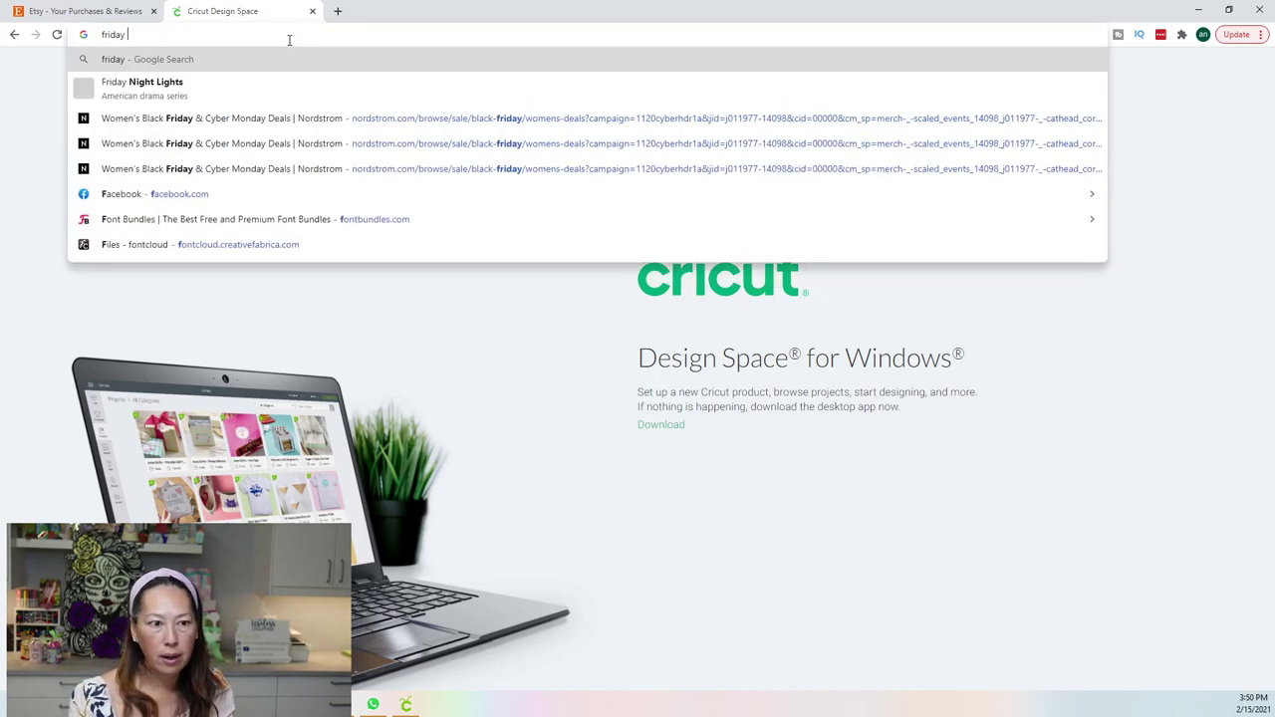
{"action": "key", "text": "BackSpace"}
{"action": "type", "text": "kahlo"}
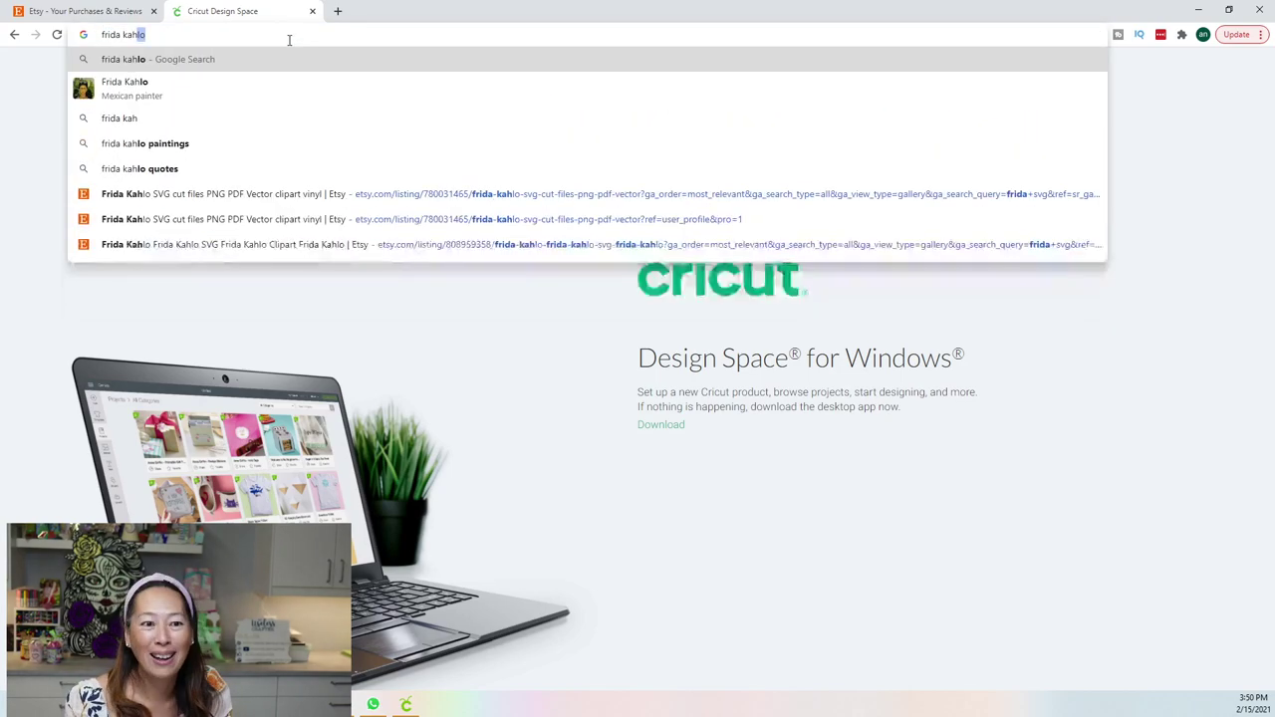
{"action": "type", "text": " images"}
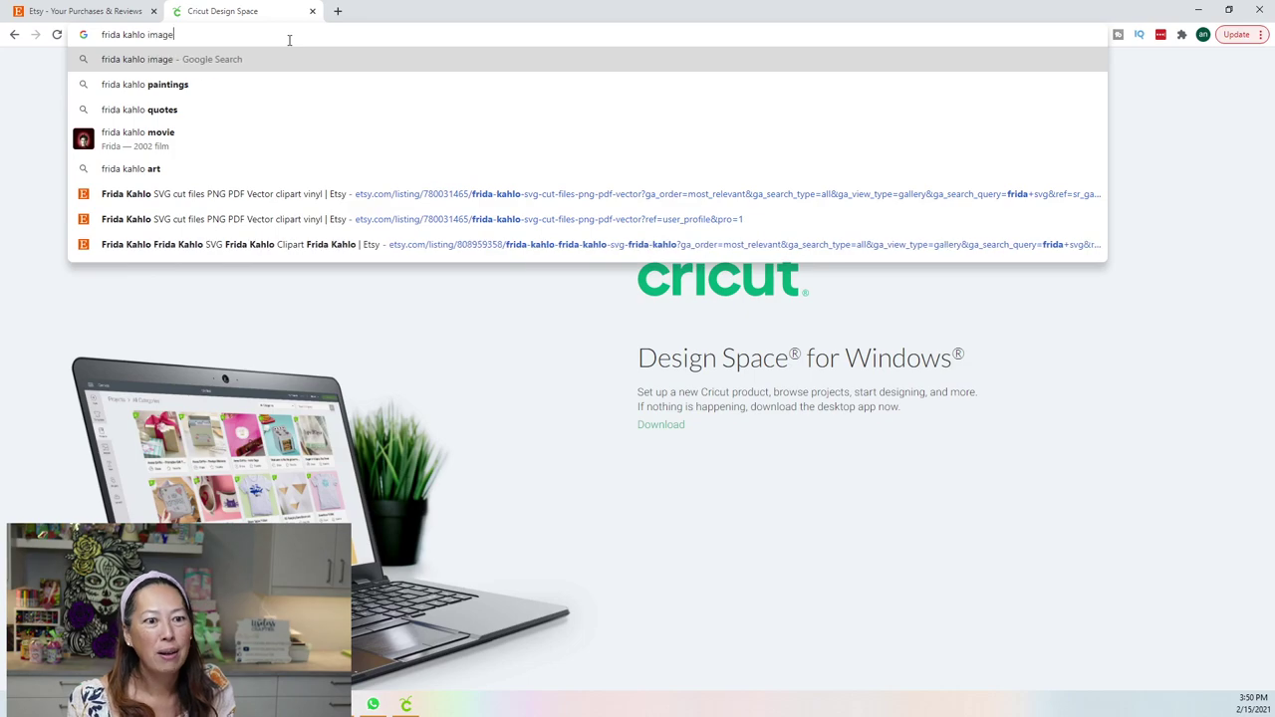
{"action": "key", "text": "Return"}
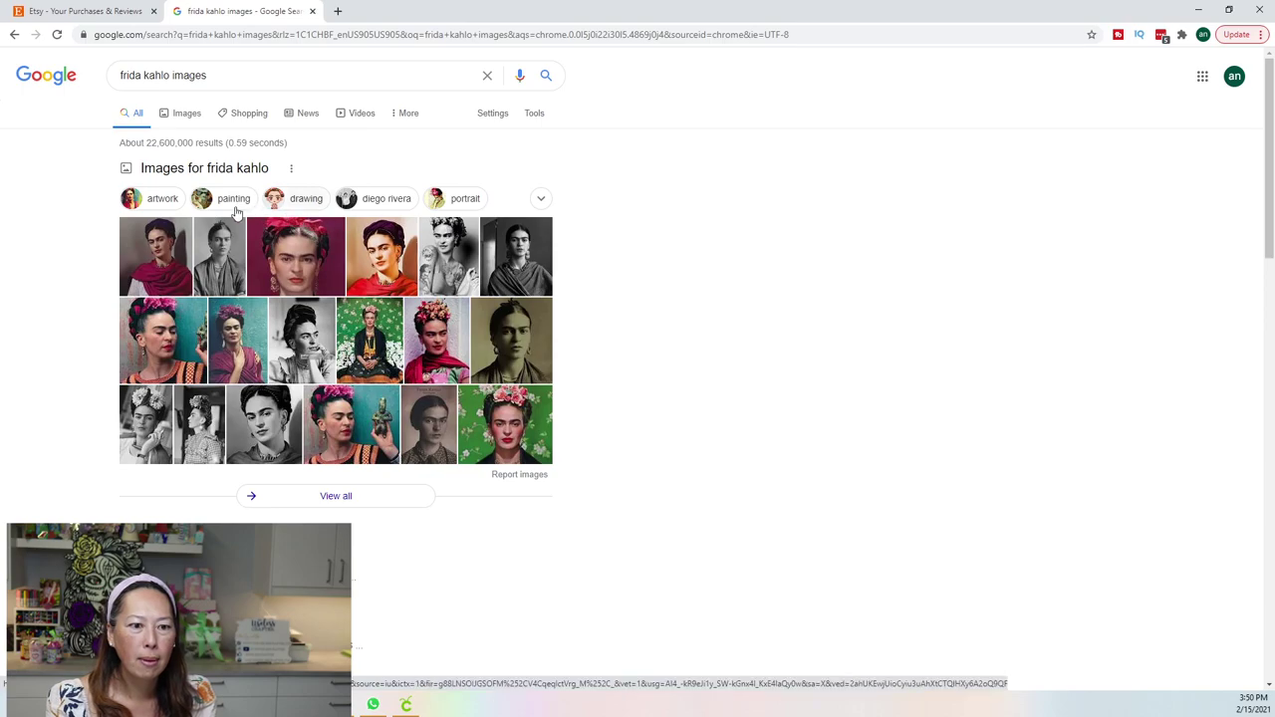
{"action": "left_click", "coordinate": [327, 203]}
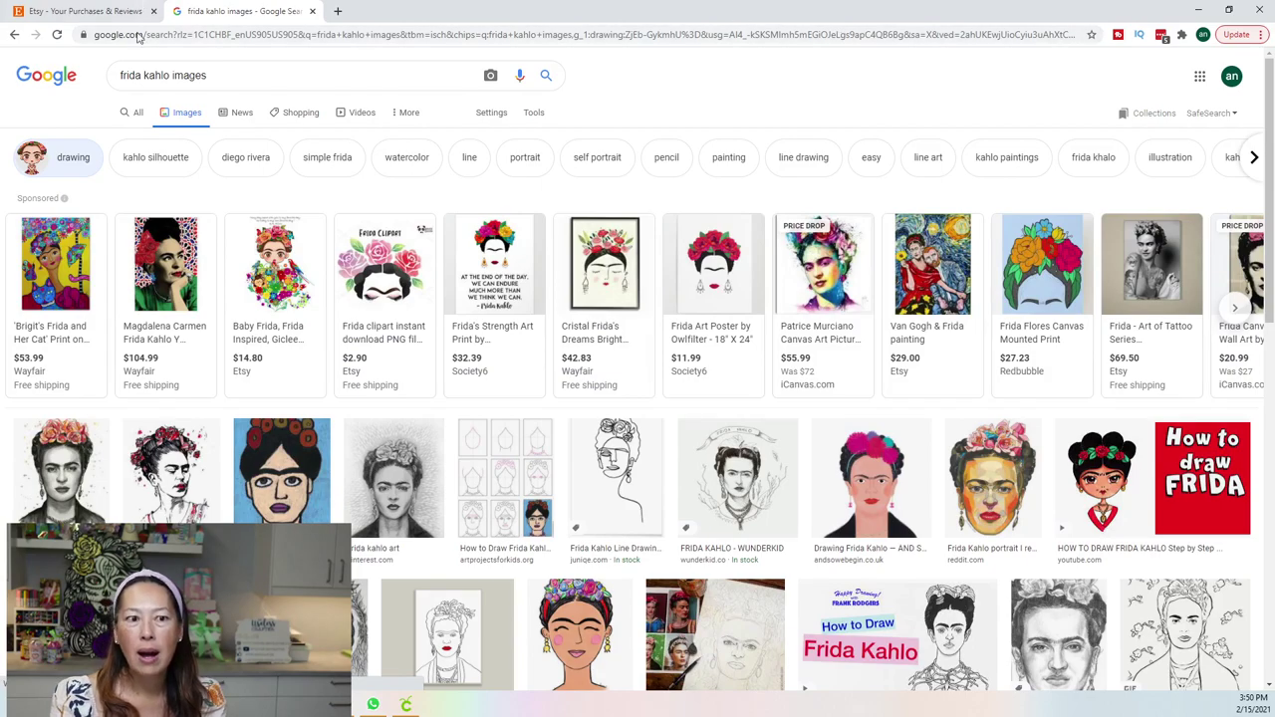
{"action": "left_click", "coordinate": [407, 705]}
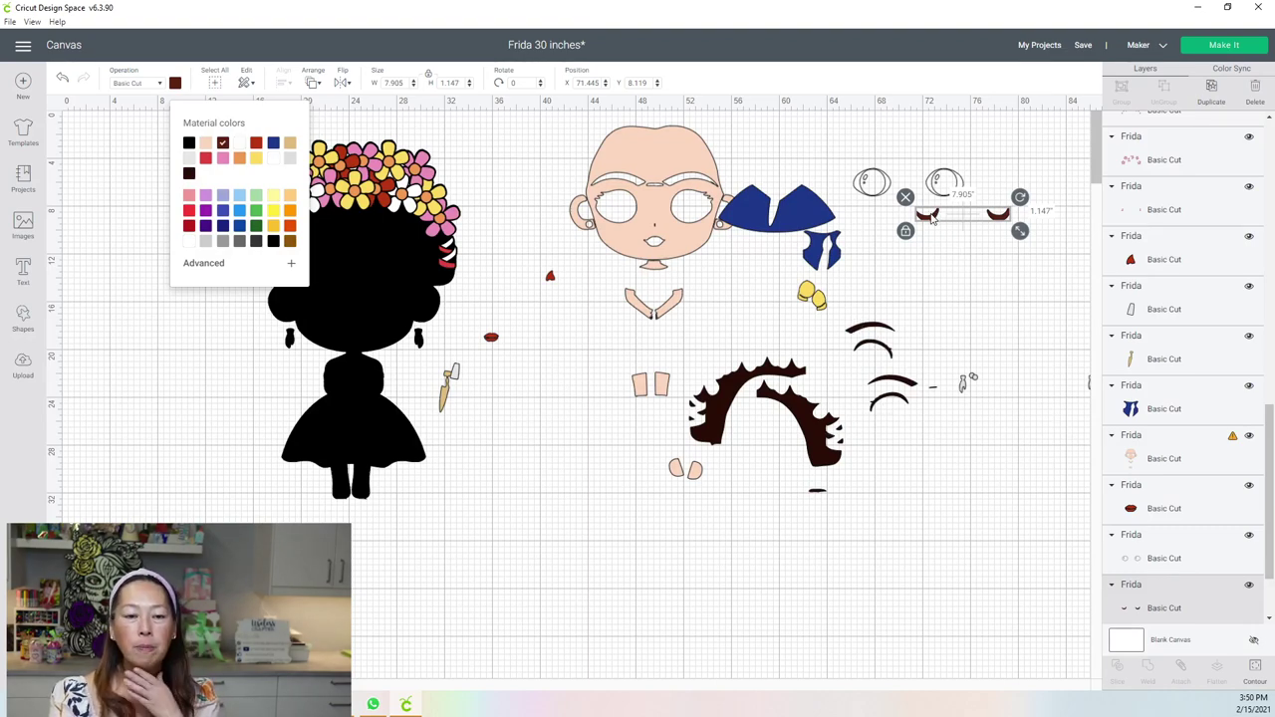
Move the red-striped crescent piece off Frida and recolour it dark red.
{"action": "left_click", "coordinate": [433, 261]}
{"action": "left_click", "coordinate": [450, 258]}
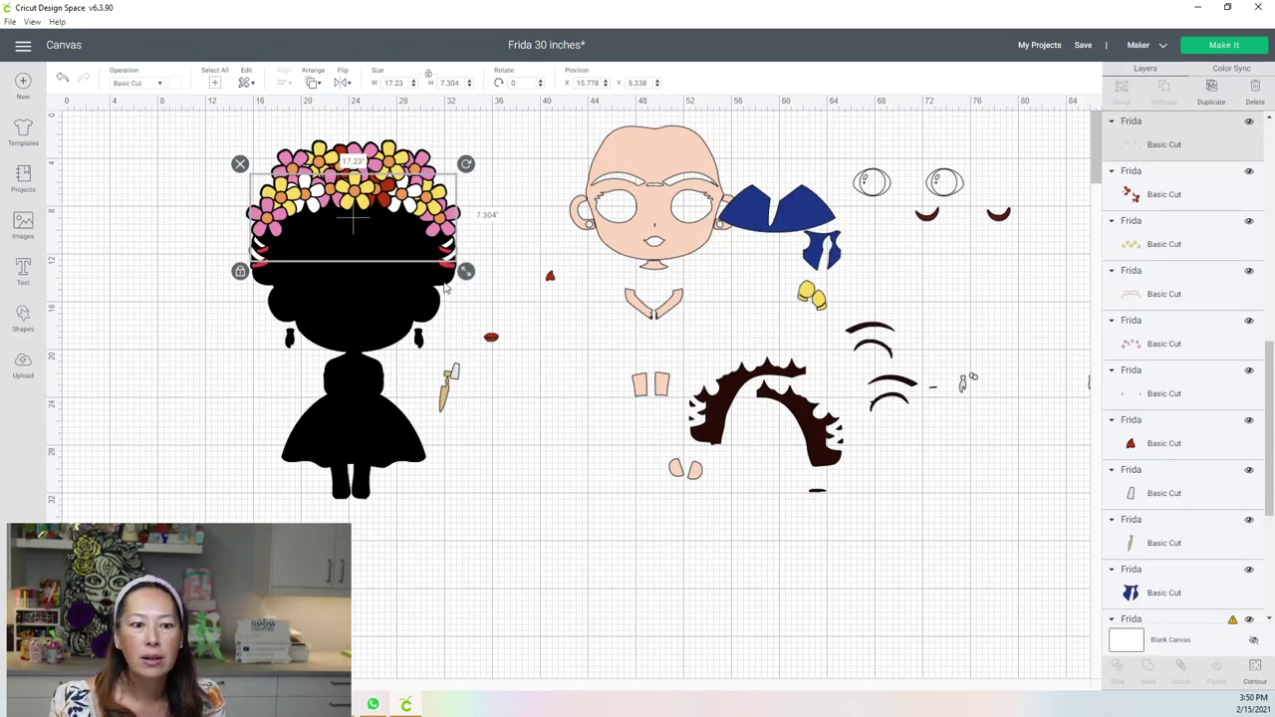
{"action": "left_click_drag", "start_coordinate": [455, 271], "coordinate": [1111, 285]}
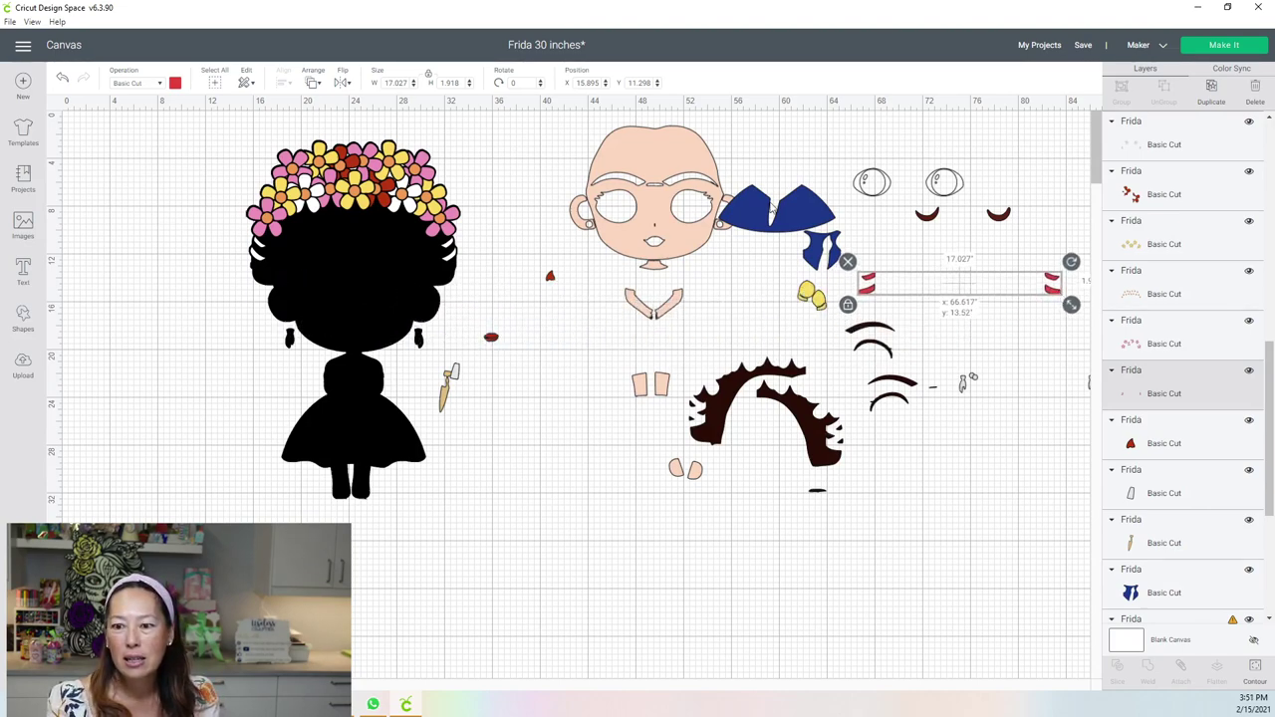
{"action": "left_click", "coordinate": [177, 86]}
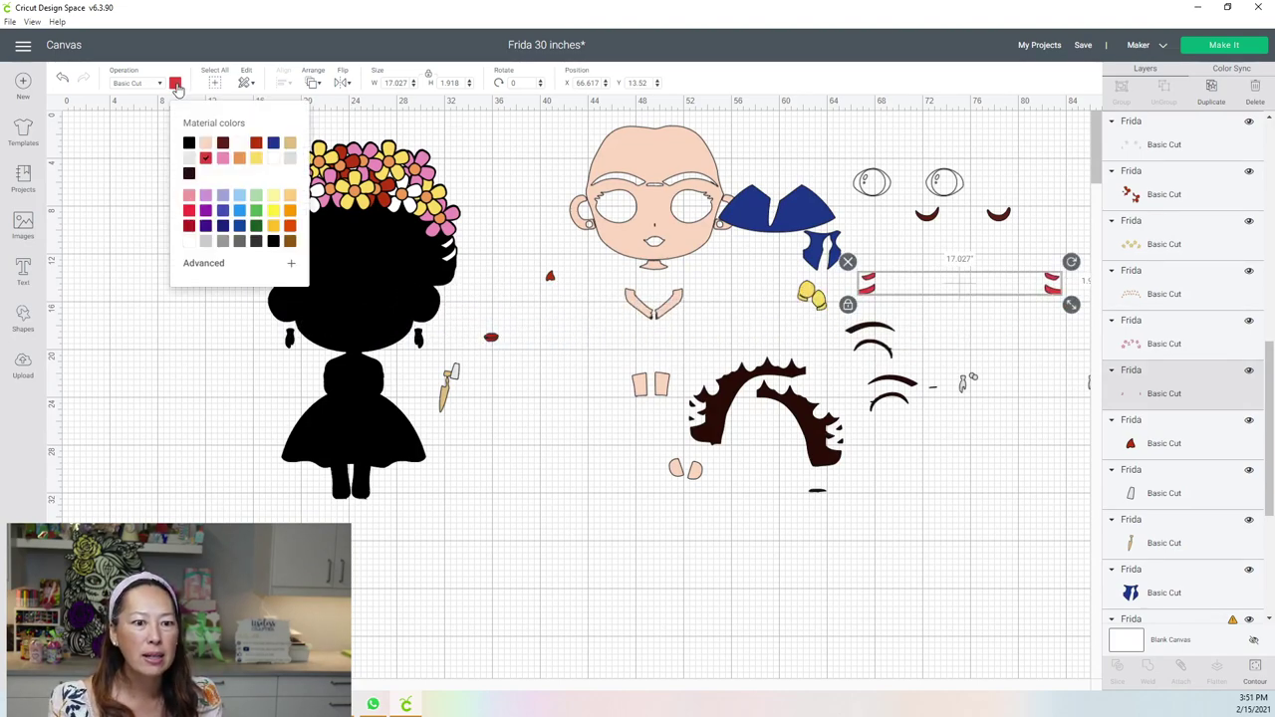
{"action": "left_click", "coordinate": [257, 143]}
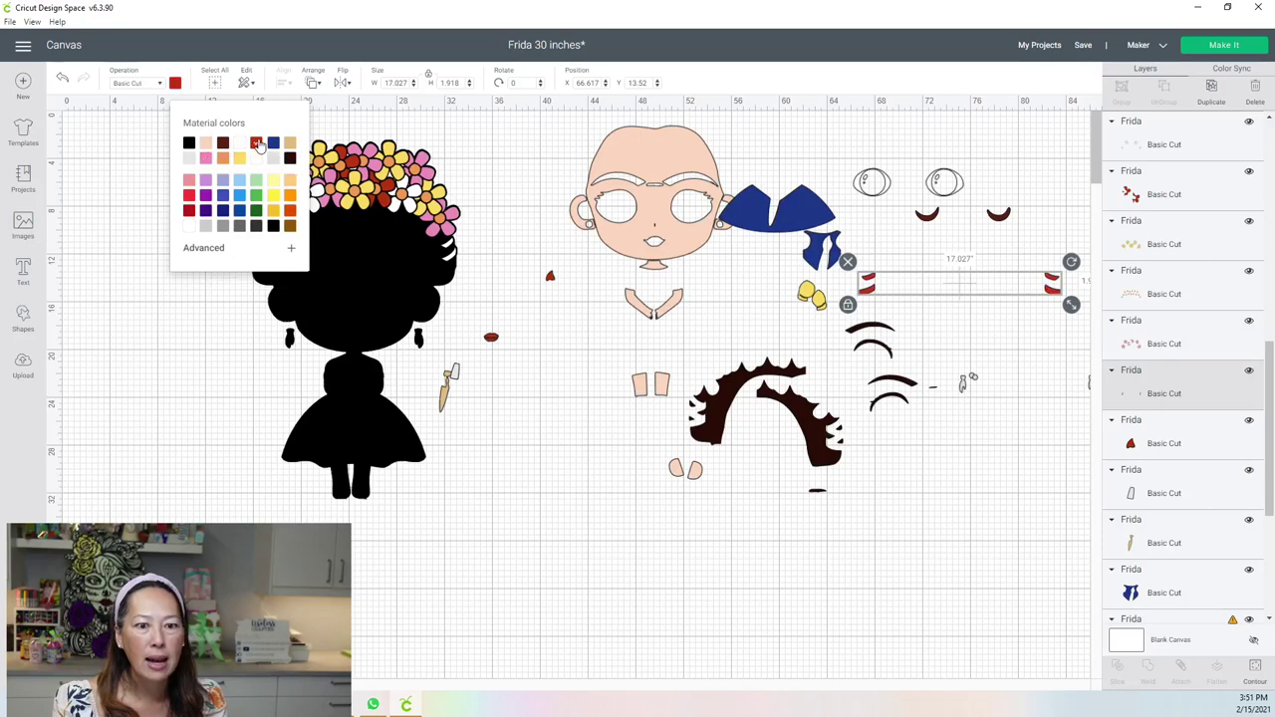
{"action": "left_click", "coordinate": [445, 329]}
Pull the white flower group (17.23 × 7.304 in) out of the crown to below the head.
{"action": "left_click", "coordinate": [255, 257]}
{"action": "left_click_drag", "start_coordinate": [298, 269], "coordinate": [418, 439]}
{"action": "left_click_drag", "start_coordinate": [454, 521], "coordinate": [520, 548]}
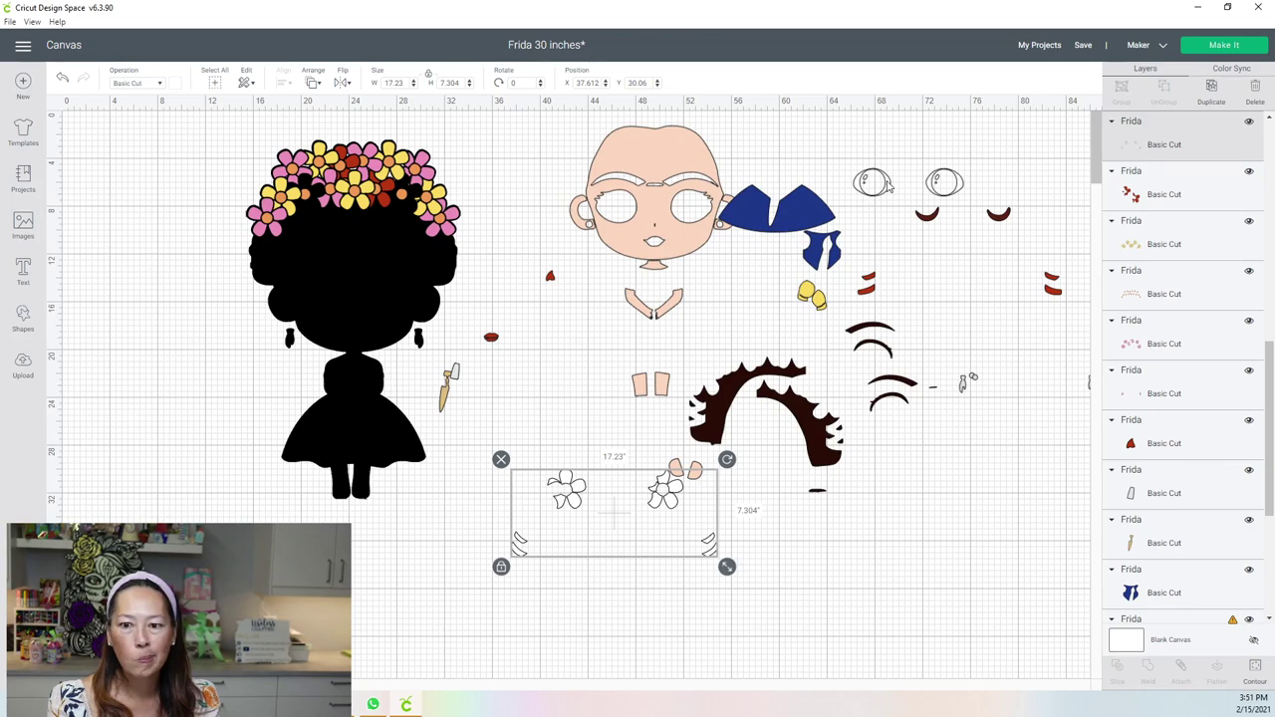
{"action": "left_click", "coordinate": [889, 184]}
{"action": "left_click", "coordinate": [675, 498]}
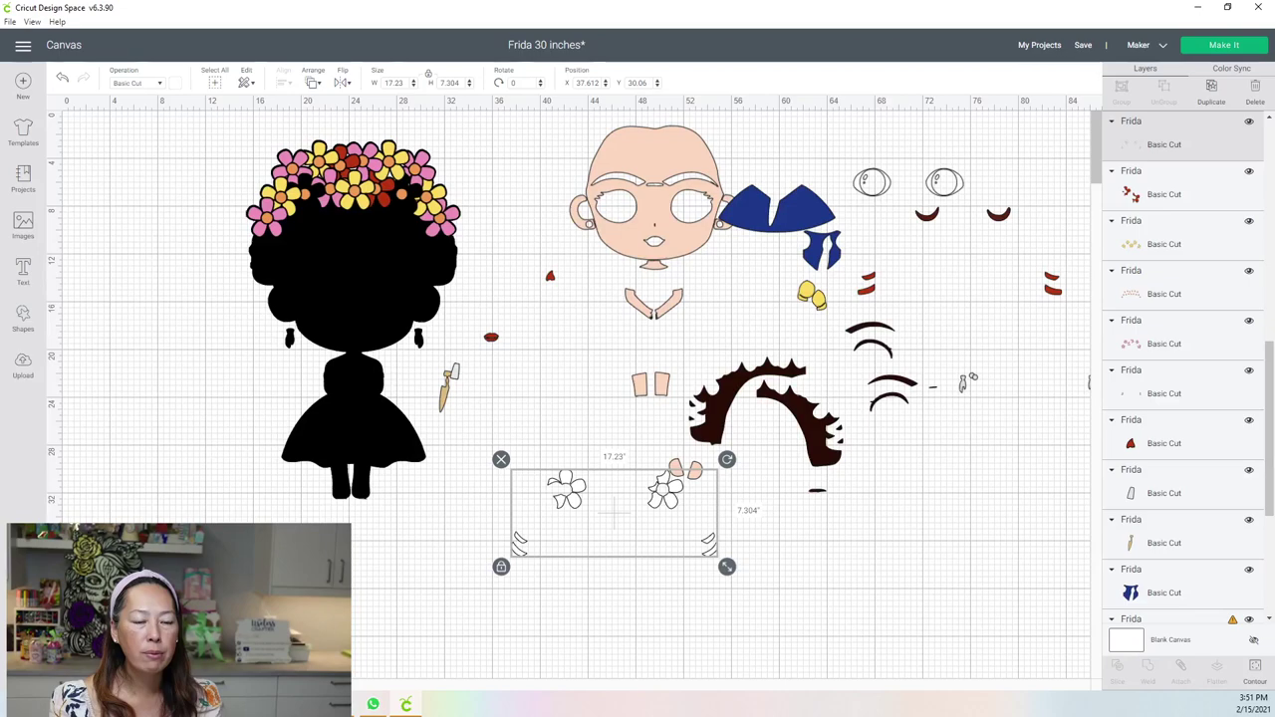
Add a circle and shrink it to about 1.5 inches over the left flower.
{"action": "scroll", "coordinate": [612, 514], "scroll_direction": "up", "scroll_amount": 2}
{"action": "scroll", "coordinate": [70, 120], "scroll_direction": "up", "scroll_amount": 1}
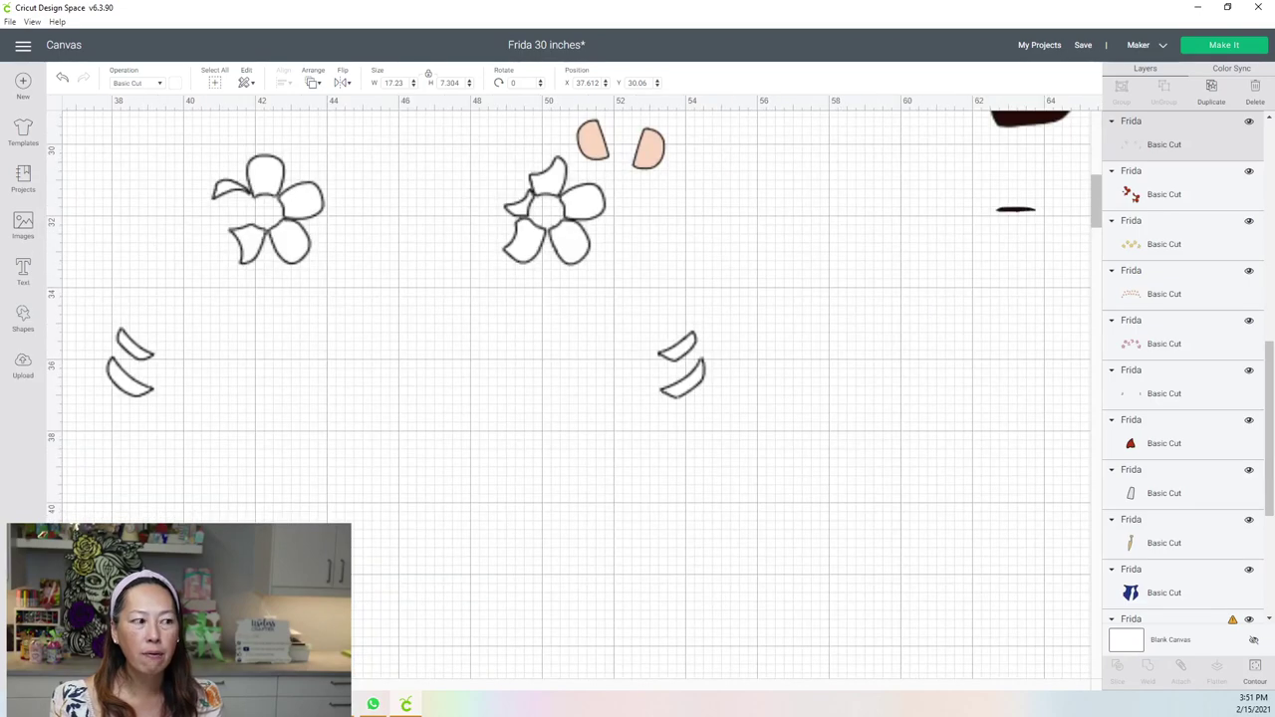
{"action": "scroll", "coordinate": [78, 124], "scroll_direction": "up", "scroll_amount": 1}
{"action": "left_click_drag", "start_coordinate": [355, 225], "coordinate": [473, 288]}
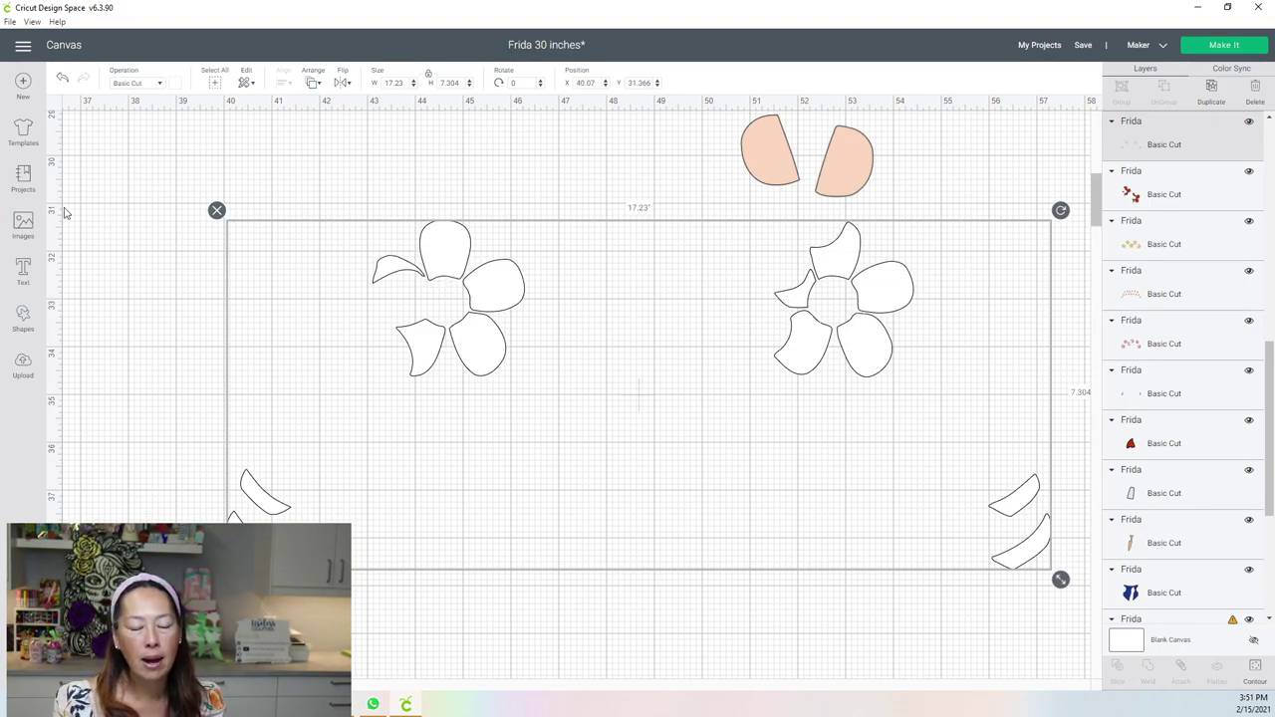
{"action": "left_click", "coordinate": [23, 316]}
{"action": "left_click", "coordinate": [124, 224]}
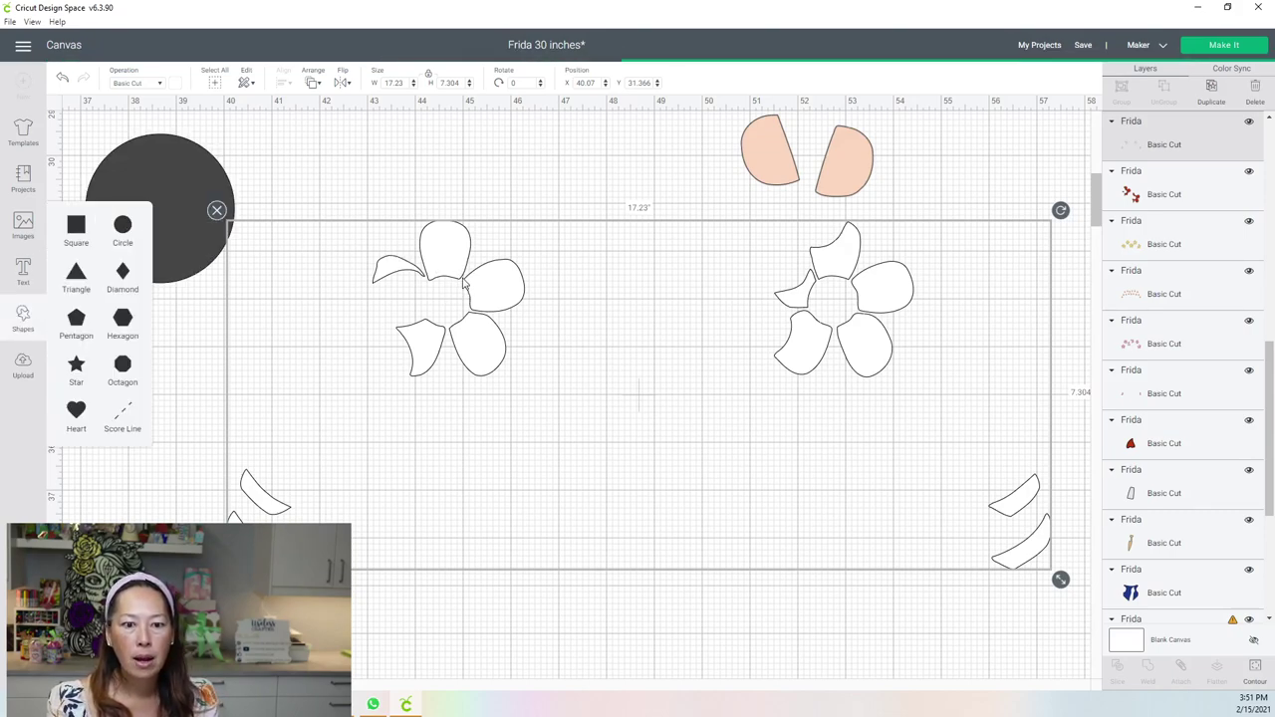
{"action": "left_click_drag", "start_coordinate": [168, 157], "coordinate": [308, 277]}
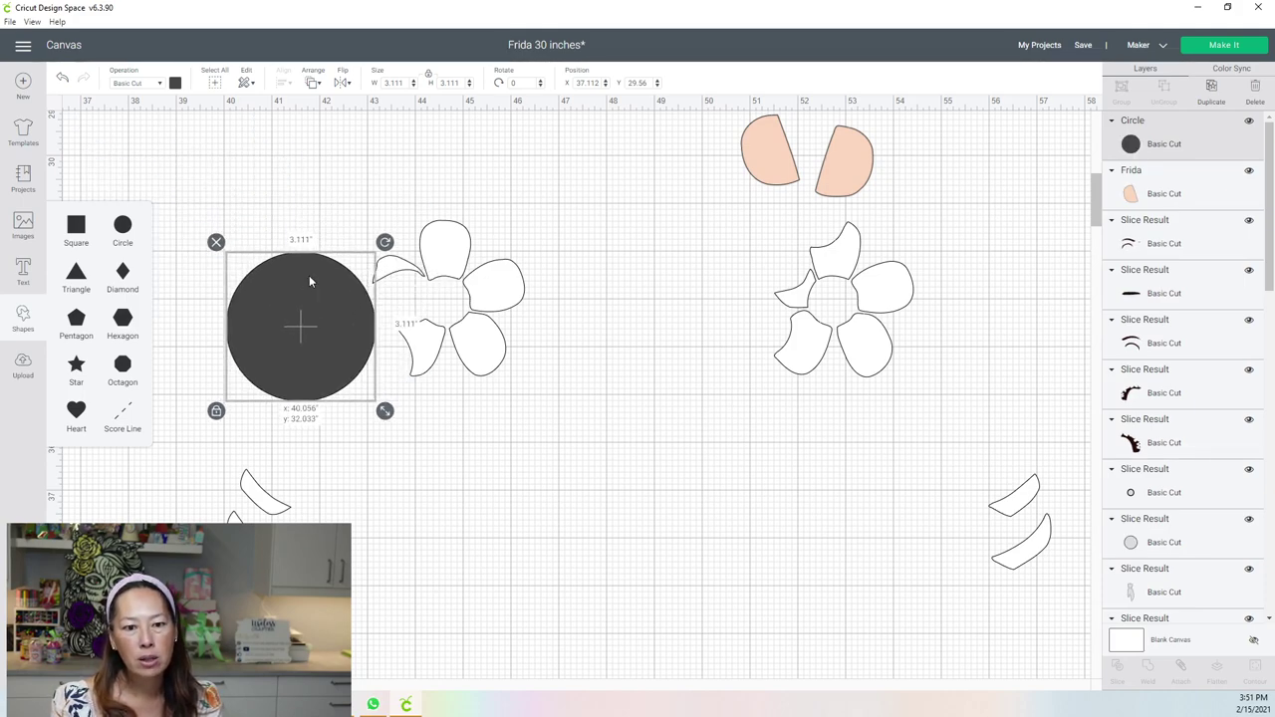
{"action": "left_click_drag", "start_coordinate": [309, 281], "coordinate": [309, 281]}
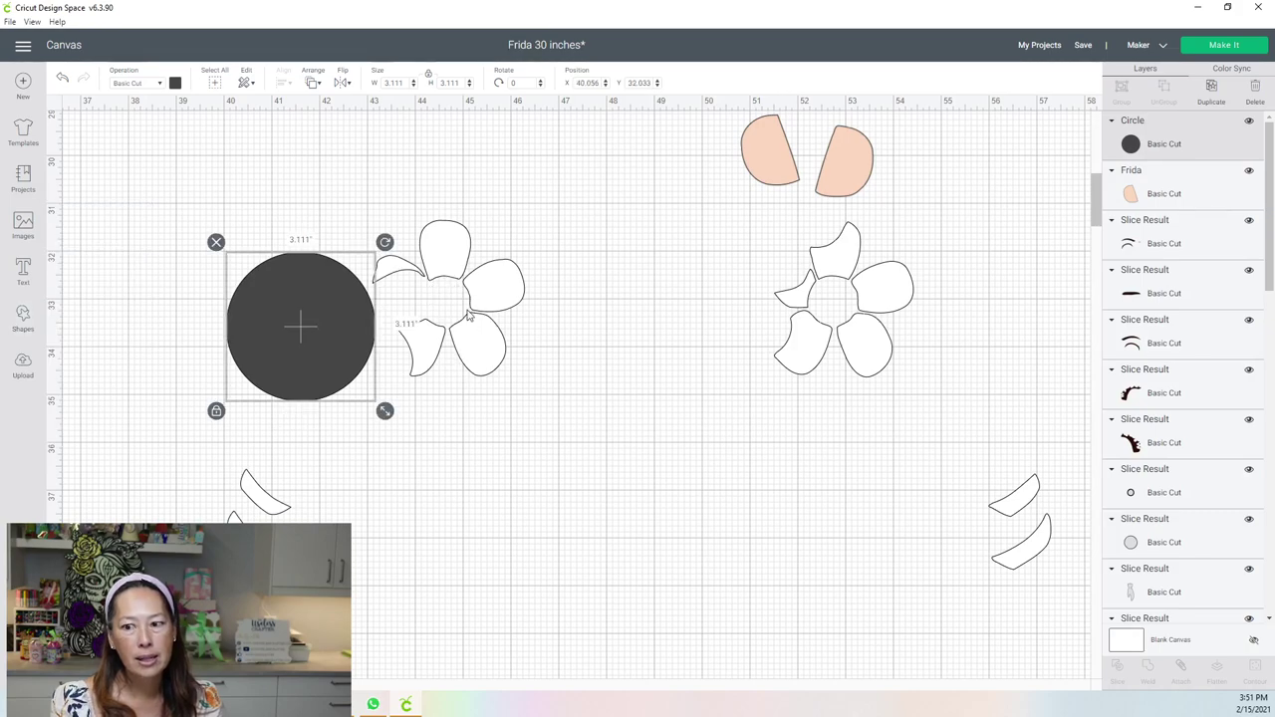
{"action": "left_click_drag", "start_coordinate": [384, 410], "coordinate": [454, 317]}
Fit the 1.139-inch circle into the left flower's centre and place a copy in the right one.
{"action": "key", "text": "ctrl+a"}
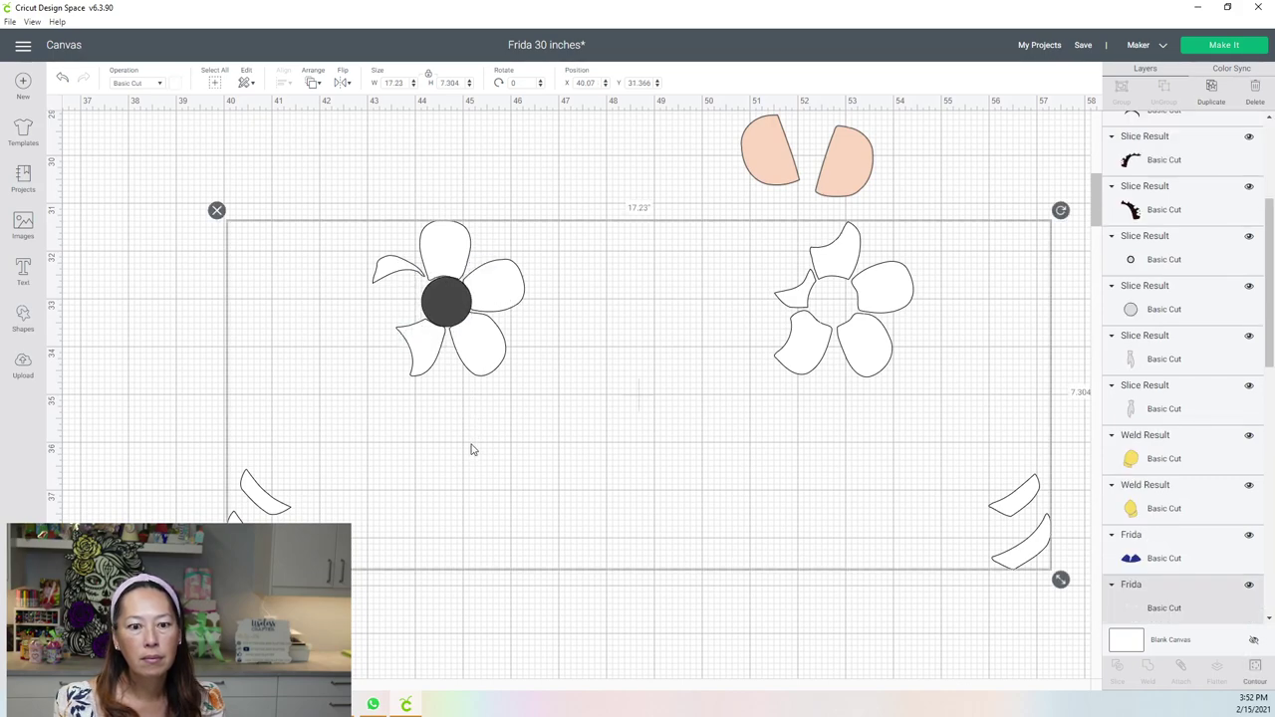
{"action": "left_click", "coordinate": [495, 176]}
{"action": "left_click", "coordinate": [446, 300]}
{"action": "left_click_drag", "start_coordinate": [484, 341], "coordinate": [490, 348]}
{"action": "left_click_drag", "start_coordinate": [464, 302], "coordinate": [872, 342]}
{"action": "key", "text": "ctrl+d"}
{"action": "left_click_drag", "start_coordinate": [819, 302], "coordinate": [817, 301]}
Select both white flowers with their centre circles and weld them together.
{"action": "key", "text": "ctrl+a"}
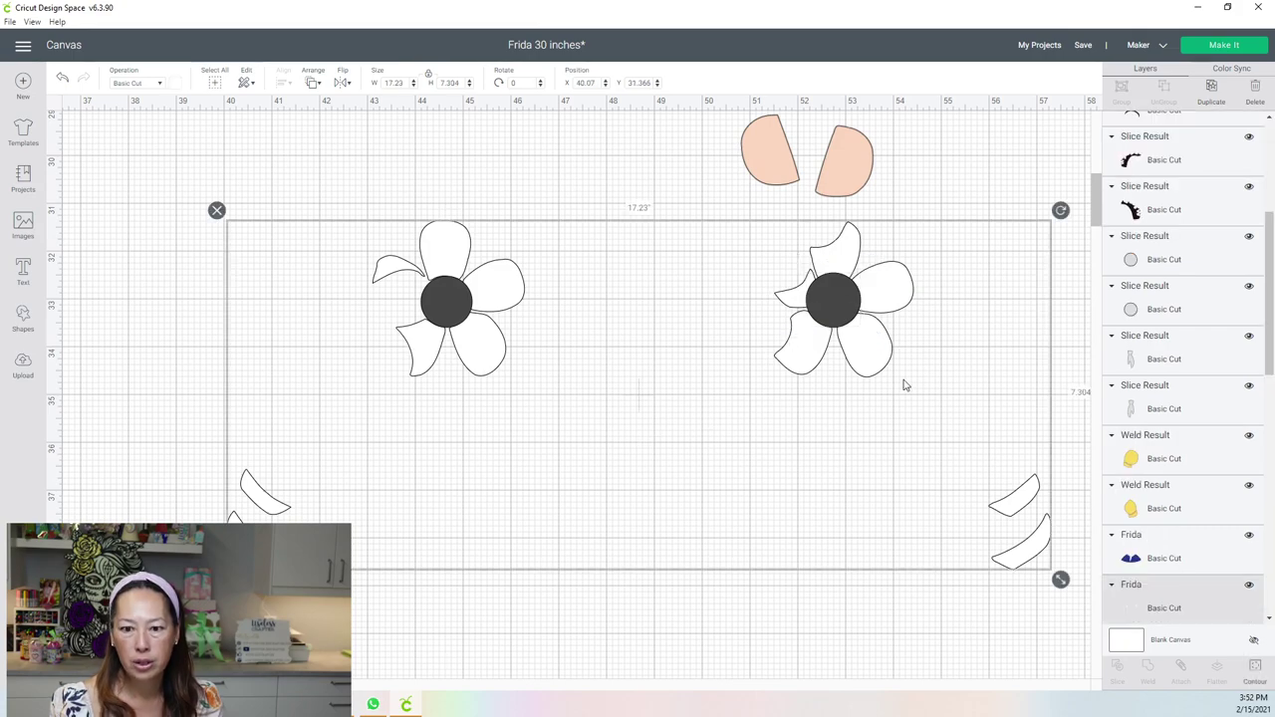
{"action": "left_click", "coordinate": [976, 345]}
{"action": "left_click", "coordinate": [916, 339]}
{"action": "left_click_drag", "start_coordinate": [916, 339], "coordinate": [745, 324]}
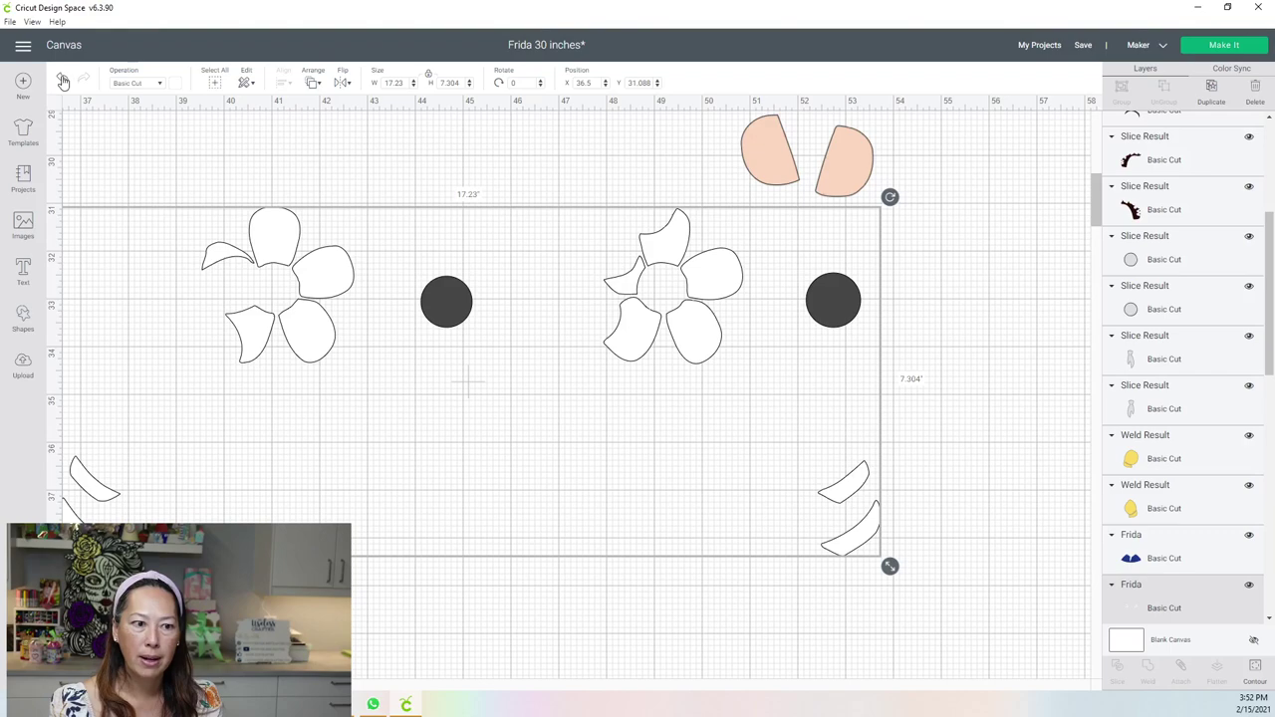
{"action": "left_click", "coordinate": [322, 185]}
{"action": "key", "text": "ctrl+z"}
{"action": "left_click_drag", "start_coordinate": [868, 628], "coordinate": [403, 290]}
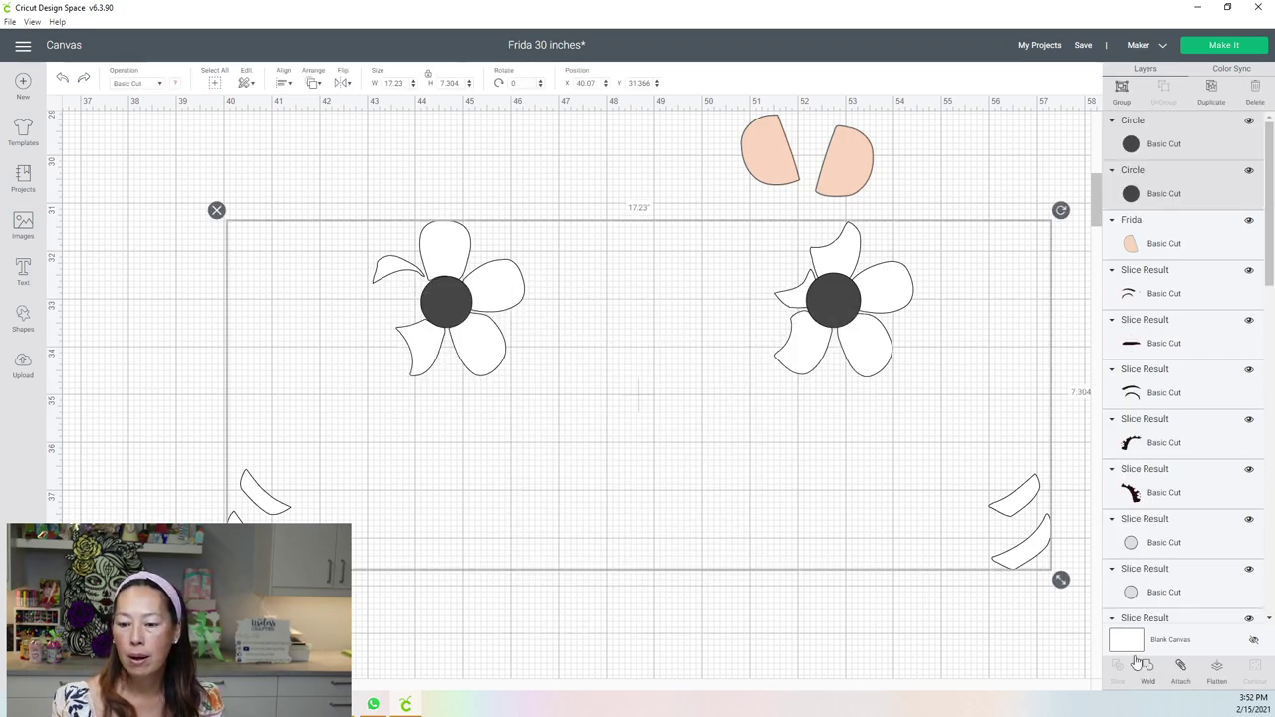
{"action": "left_click", "coordinate": [885, 439]}
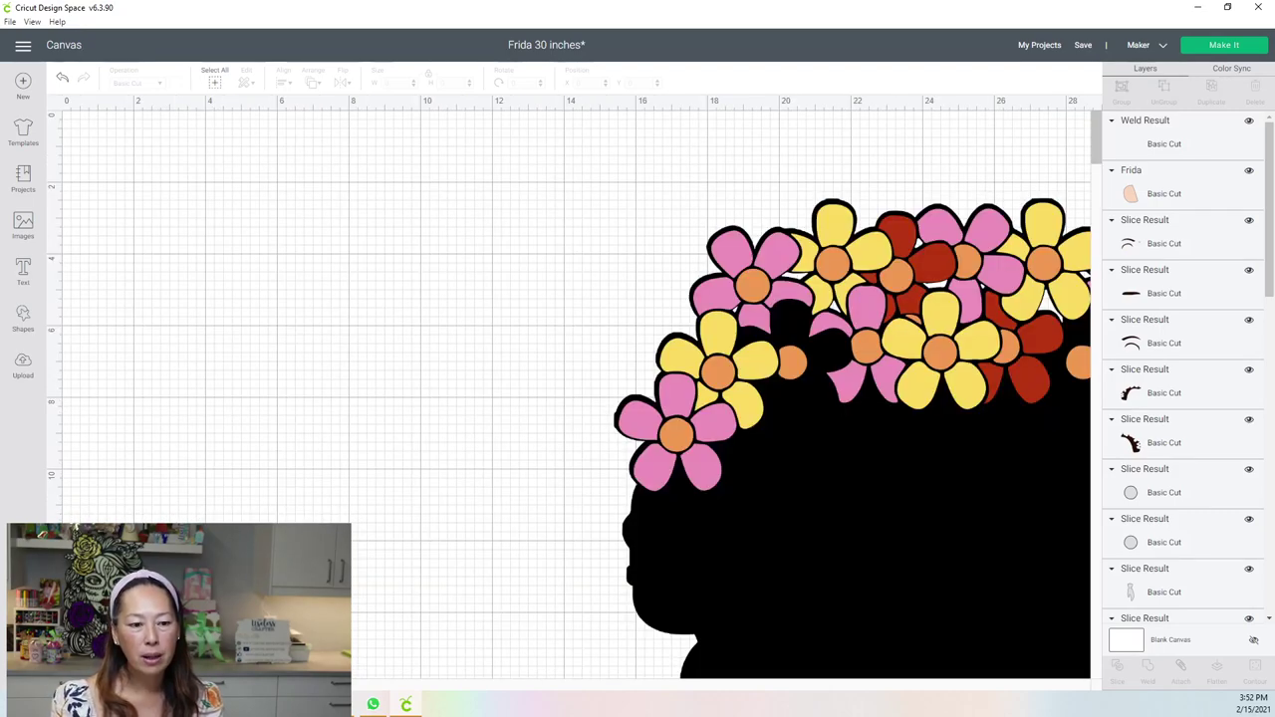
Zoom out, return the welded white flowers to the crown, and select the yellow flowers layer.
{"action": "key", "text": "ctrl+minus"}
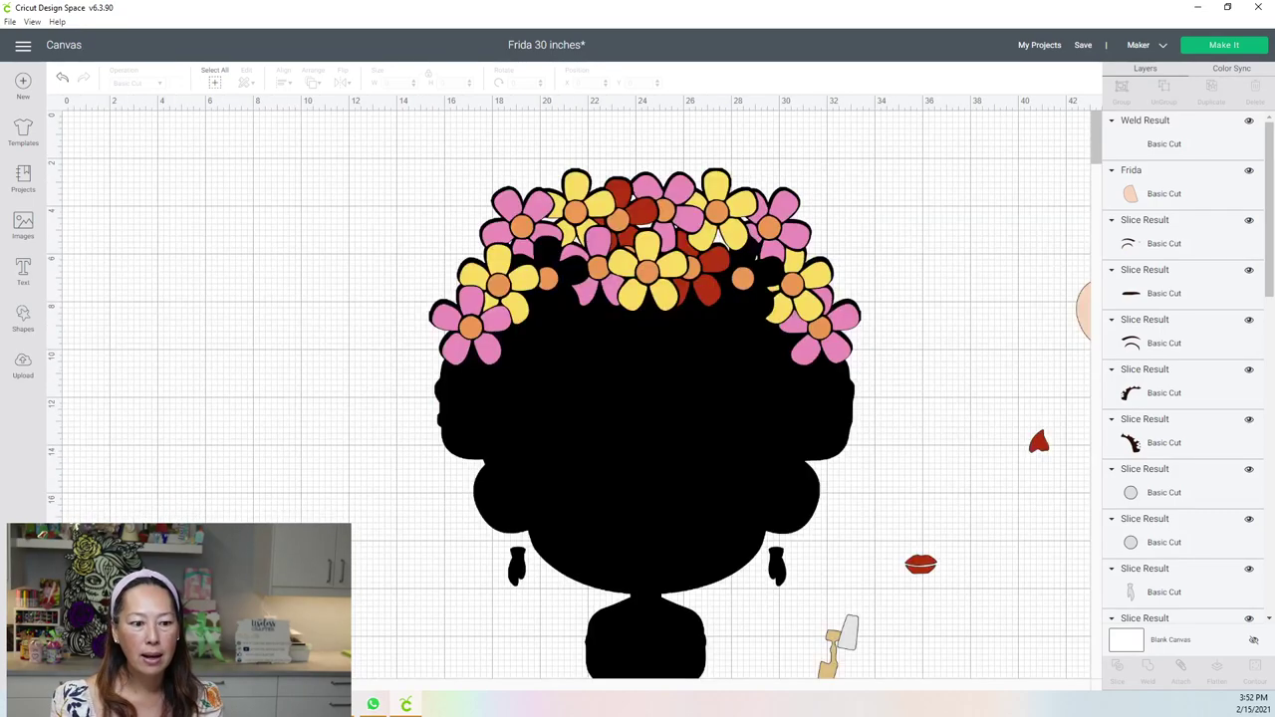
{"action": "key", "text": "ctrl+minus"}
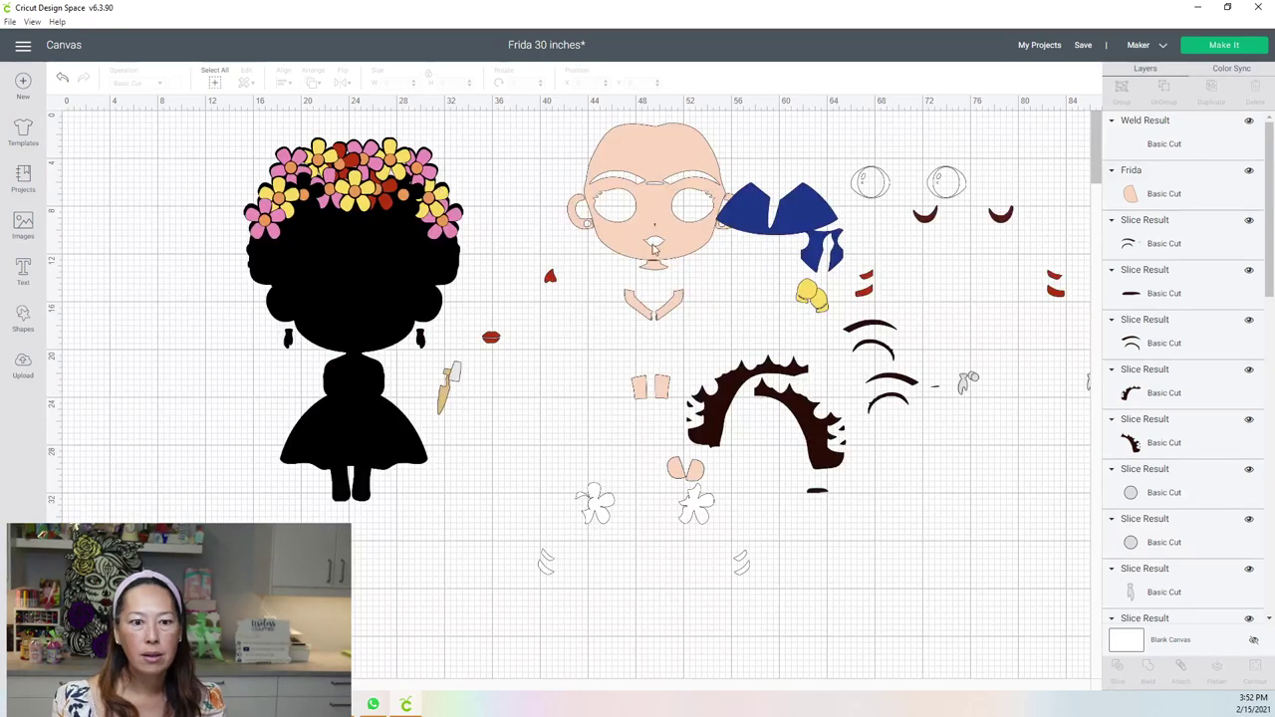
{"action": "left_click_drag", "start_coordinate": [700, 517], "coordinate": [410, 203]}
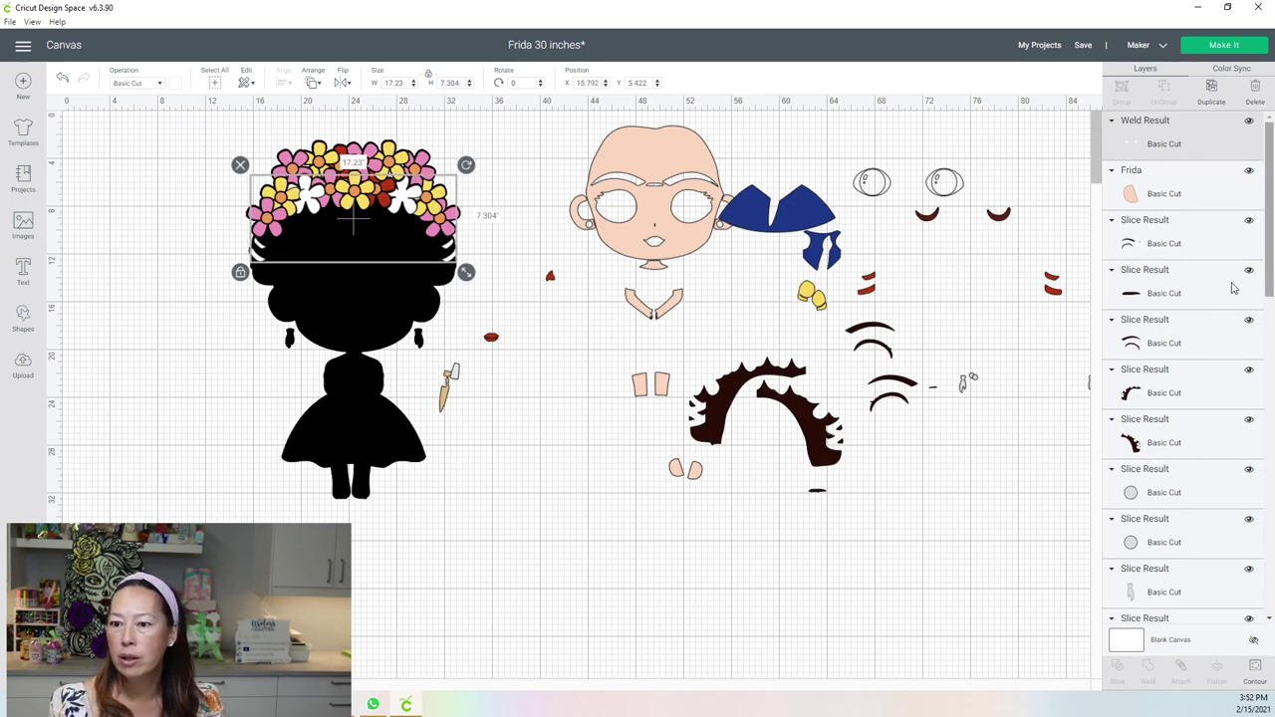
{"action": "scroll", "coordinate": [1235, 299], "scroll_direction": "down", "scroll_amount": 4}
{"action": "scroll", "coordinate": [1243, 319], "scroll_direction": "down", "scroll_amount": 6}
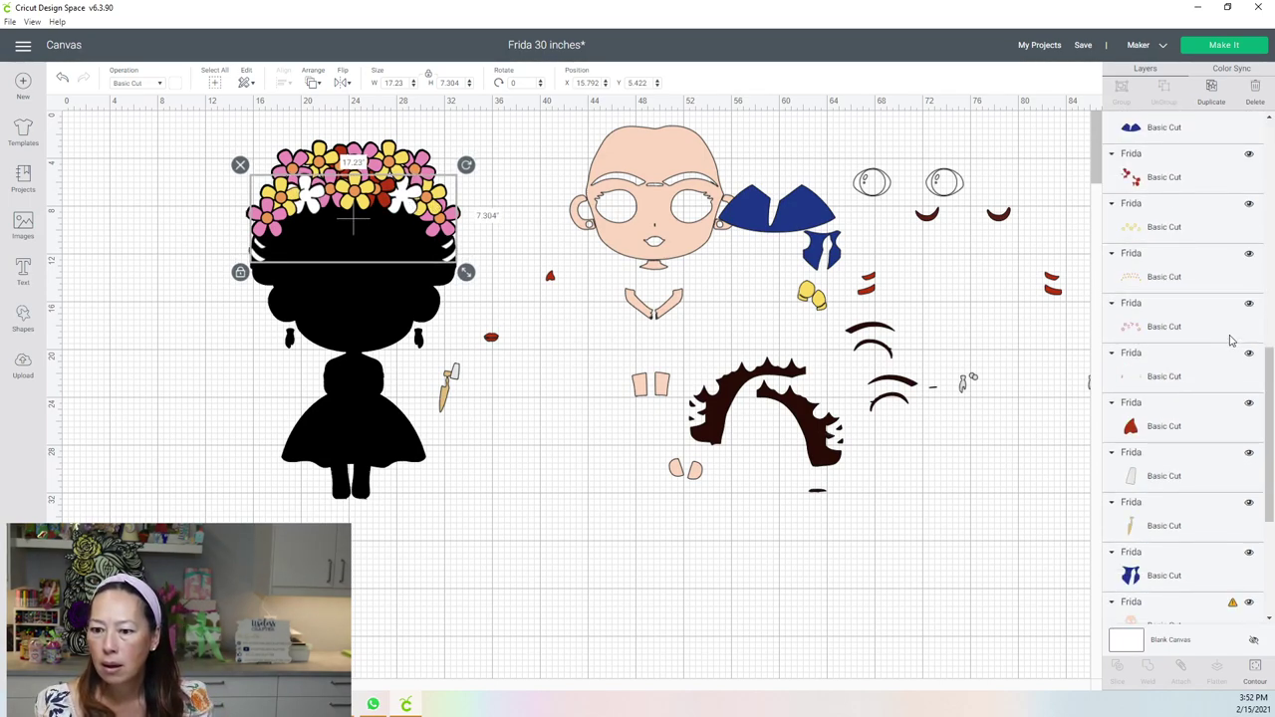
{"action": "left_click", "coordinate": [1145, 219]}
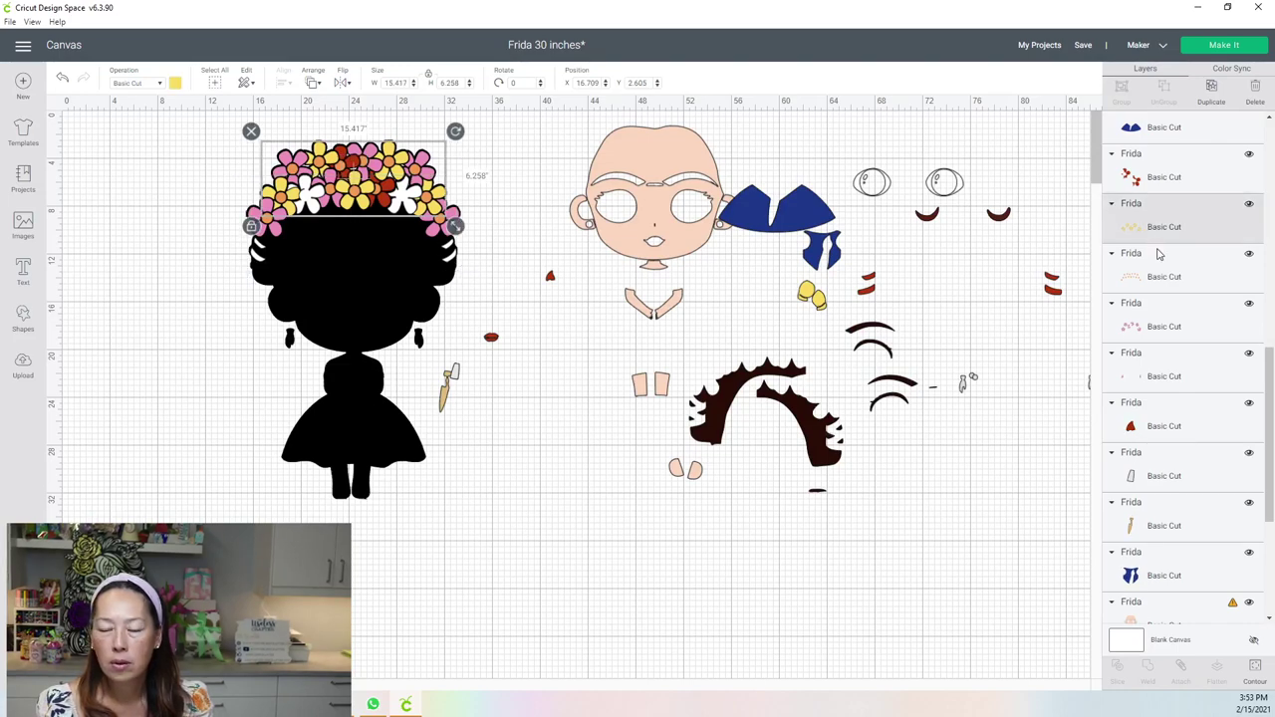
{"action": "scroll", "coordinate": [1160, 269], "scroll_direction": "down", "scroll_amount": 5}
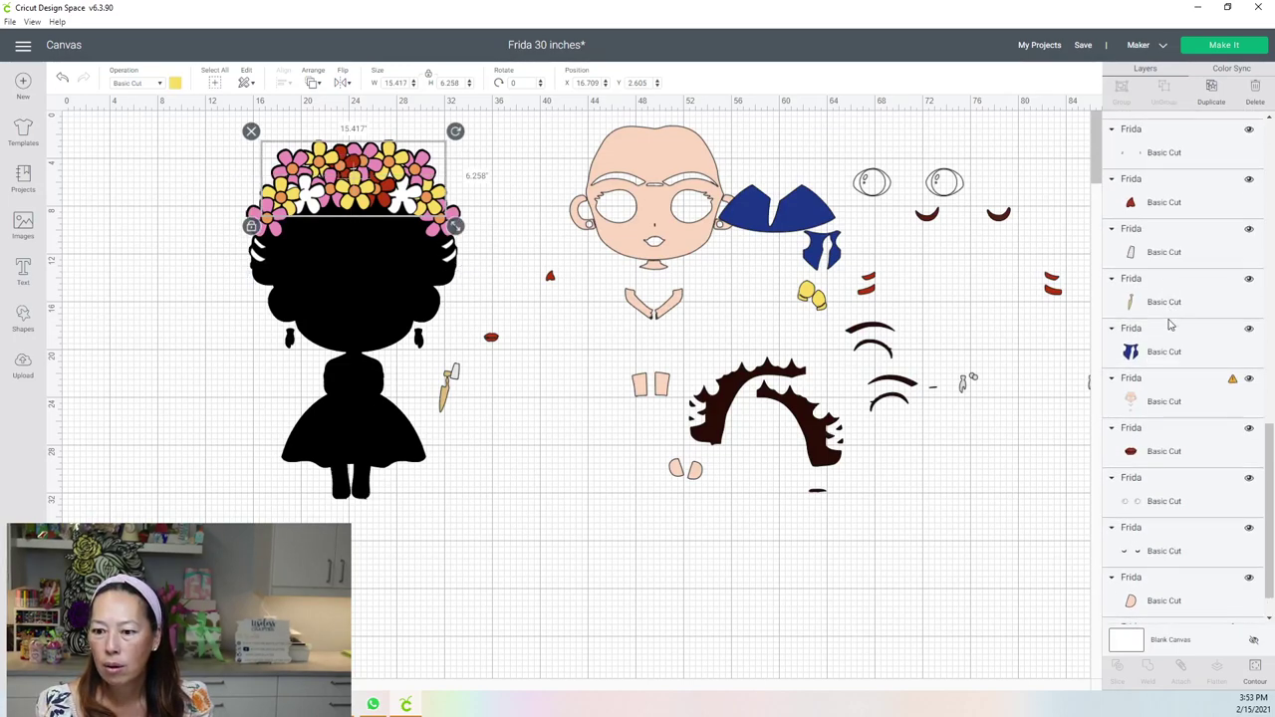
{"action": "scroll", "coordinate": [1170, 324], "scroll_direction": "up", "scroll_amount": 5}
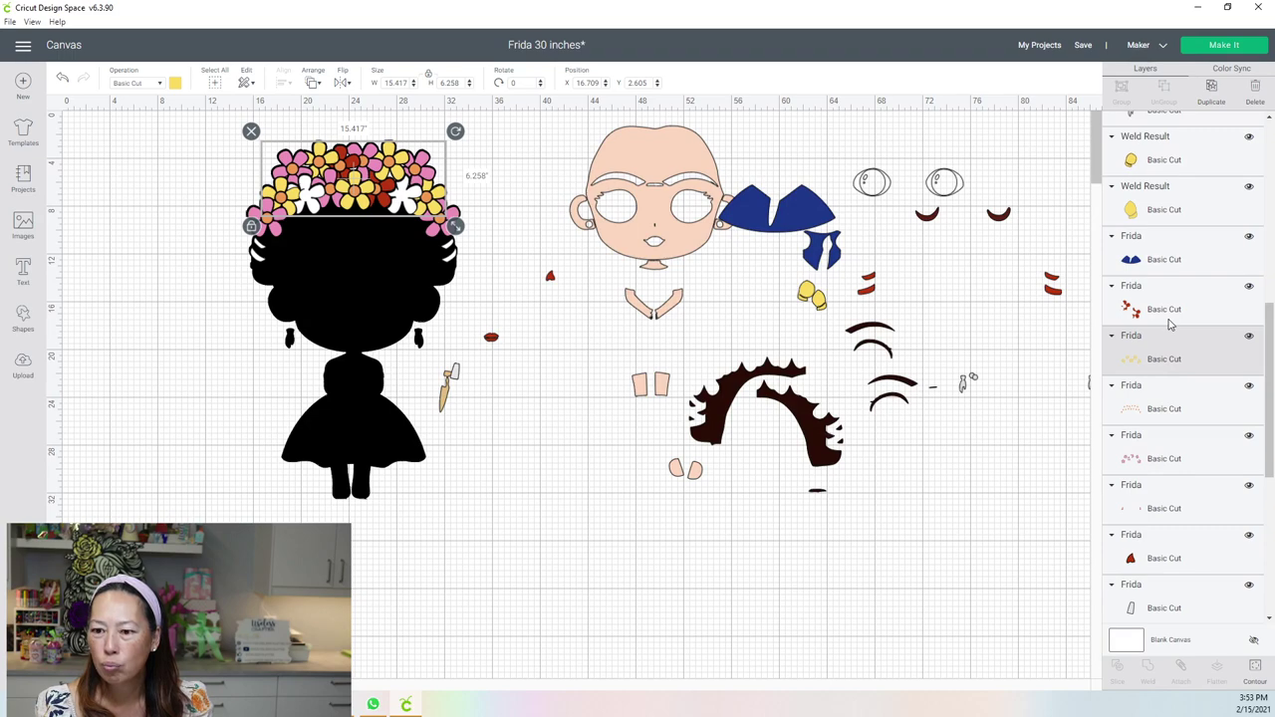
Bring the orange flower-centres layer to the front of the stacking order.
{"action": "left_click", "coordinate": [1170, 403]}
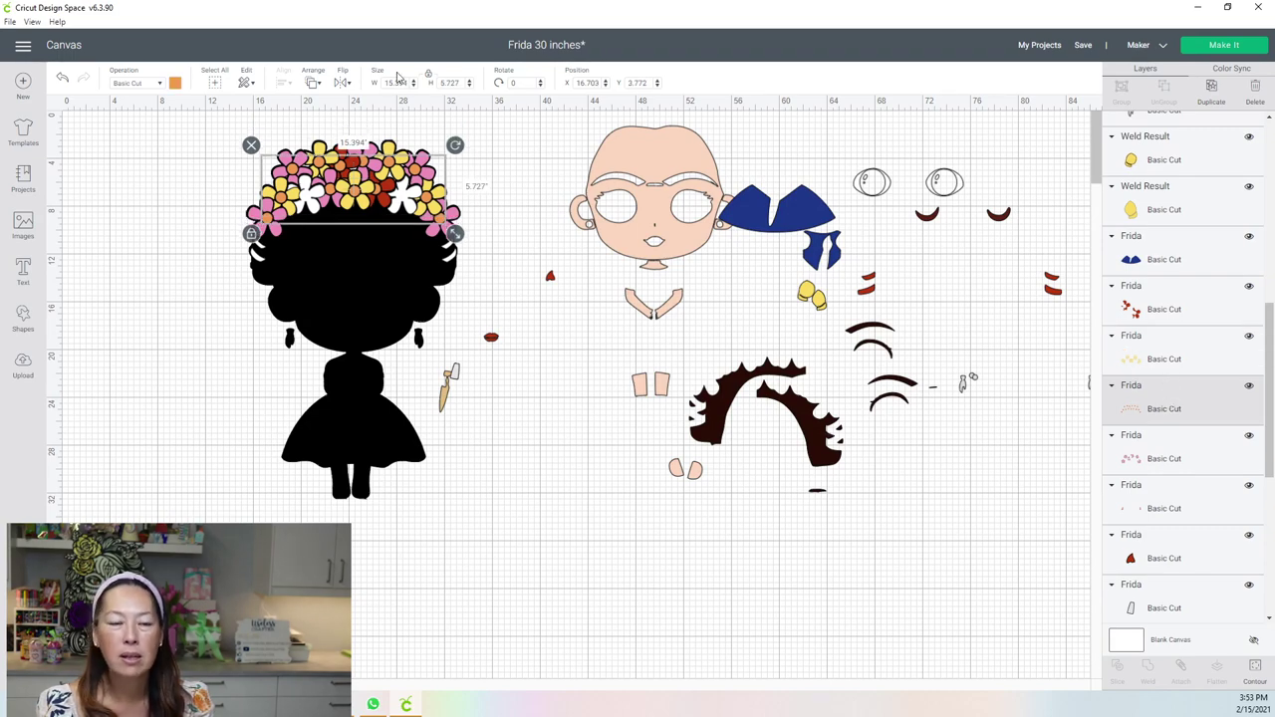
{"action": "left_click", "coordinate": [314, 83]}
{"action": "left_click", "coordinate": [330, 120]}
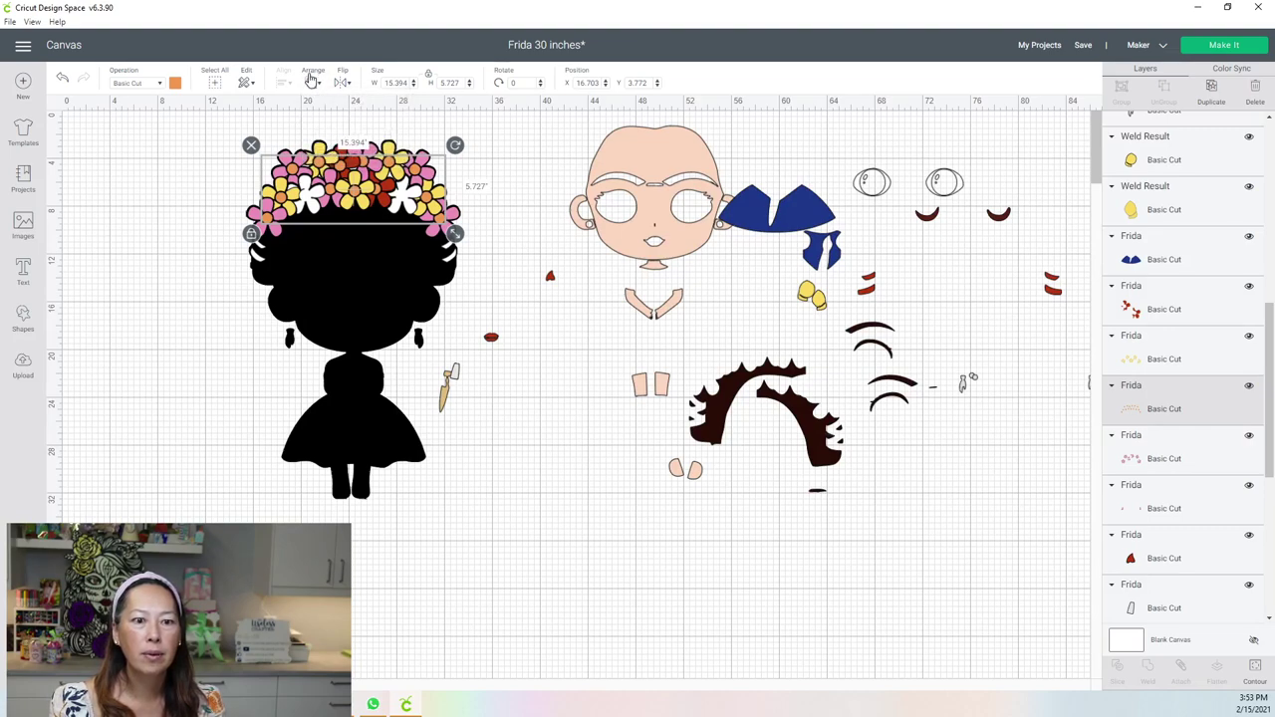
{"action": "left_click", "coordinate": [312, 81]}
{"action": "left_click", "coordinate": [334, 152]}
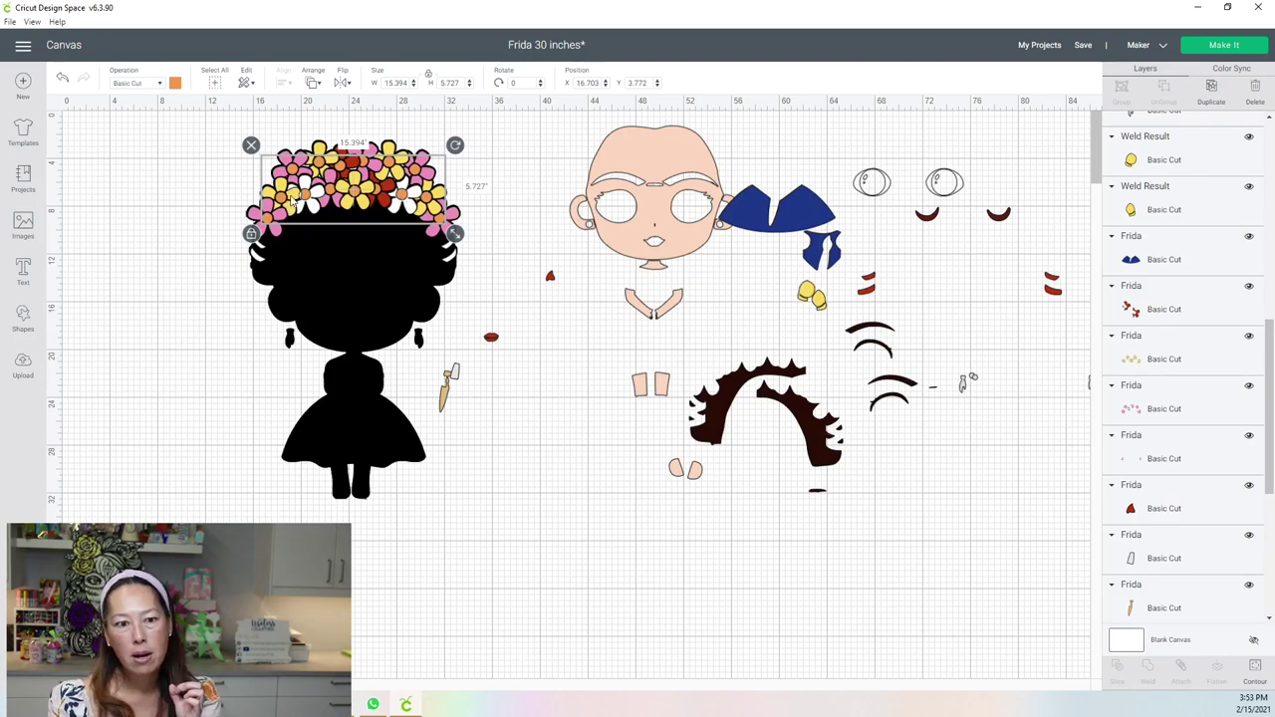
Pull the orange centres, welded white flowers and pink flowers off the crown into open canvas.
{"action": "left_click_drag", "start_coordinate": [309, 198], "coordinate": [420, 295]}
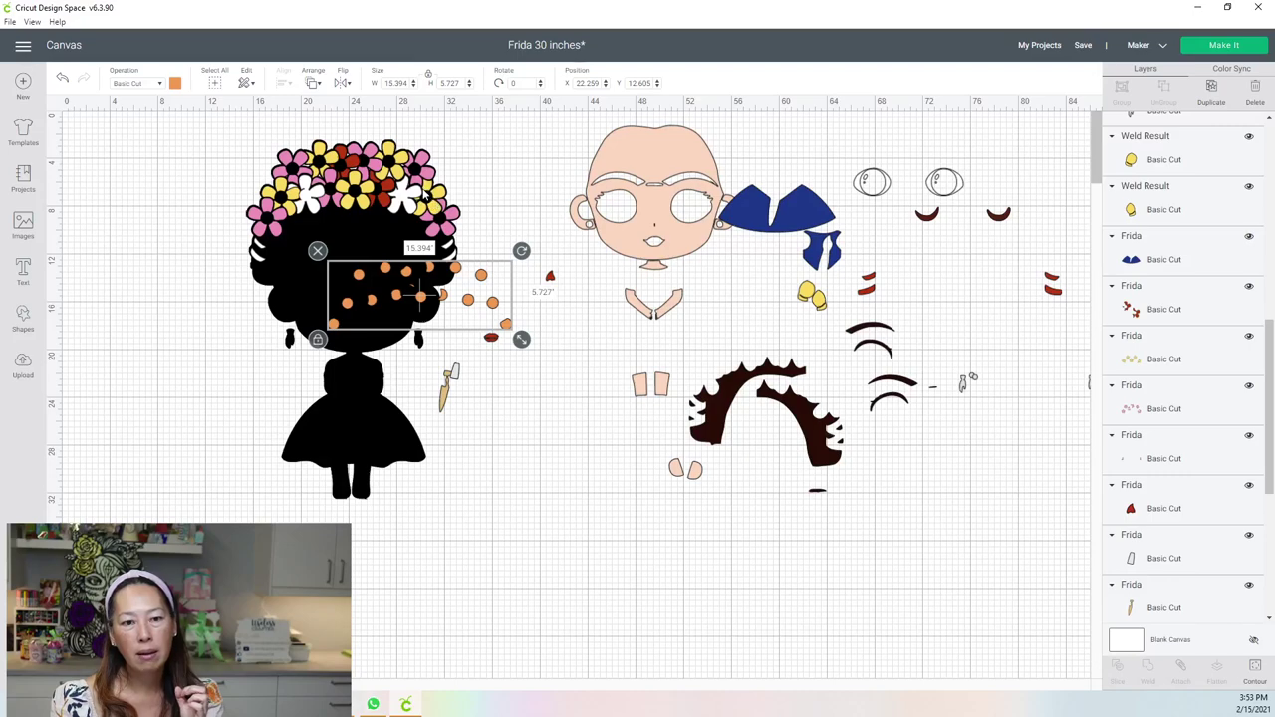
{"action": "left_click_drag", "start_coordinate": [419, 200], "coordinate": [520, 245]}
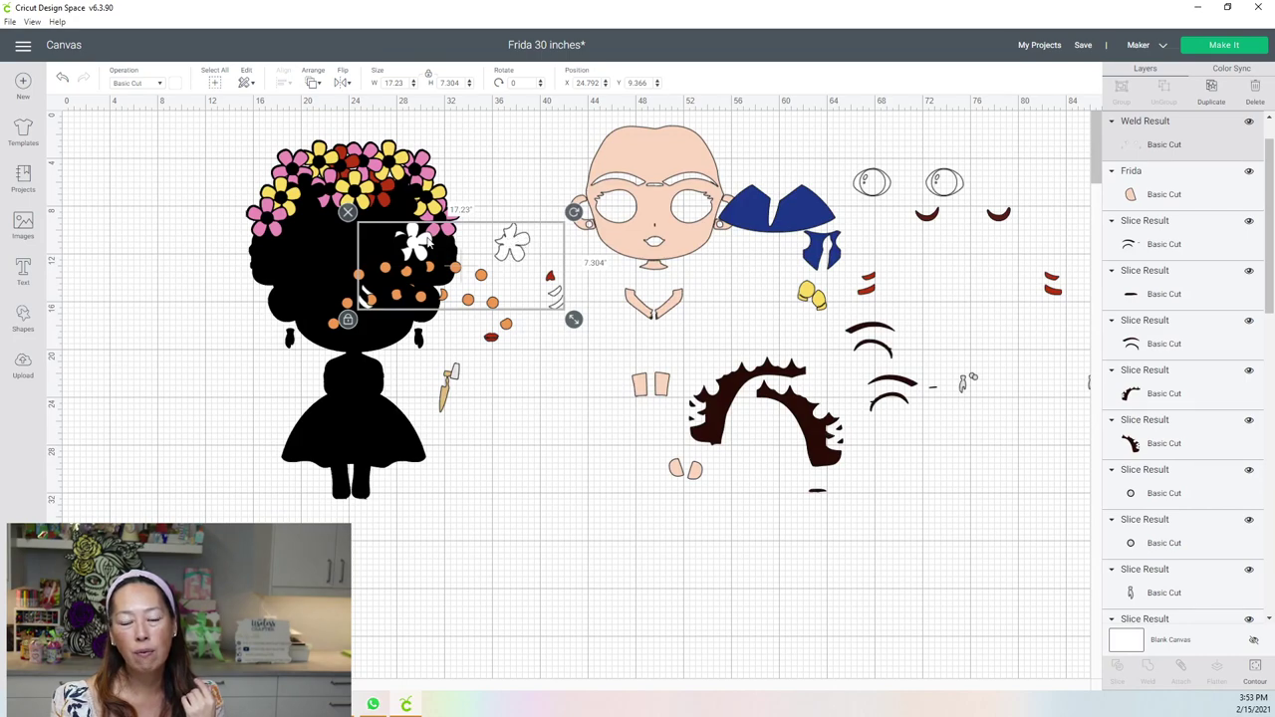
{"action": "left_click_drag", "start_coordinate": [422, 242], "coordinate": [591, 282]}
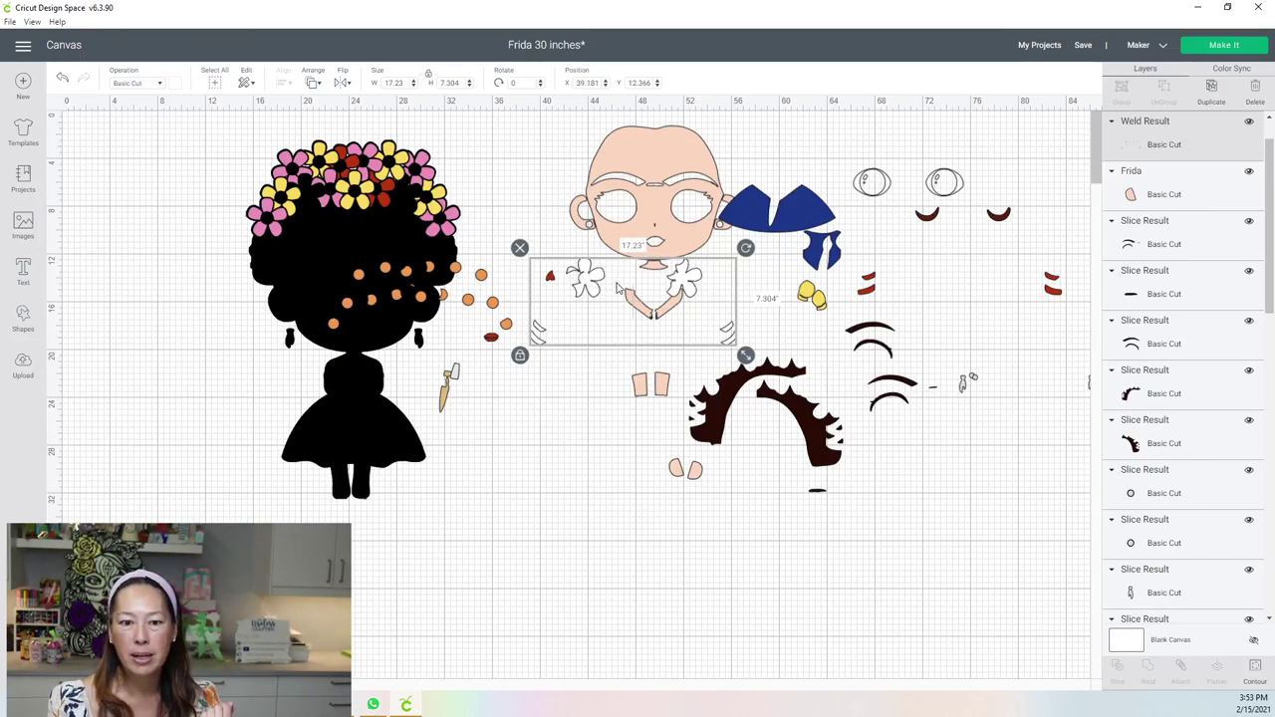
{"action": "left_click_drag", "start_coordinate": [577, 284], "coordinate": [825, 513]}
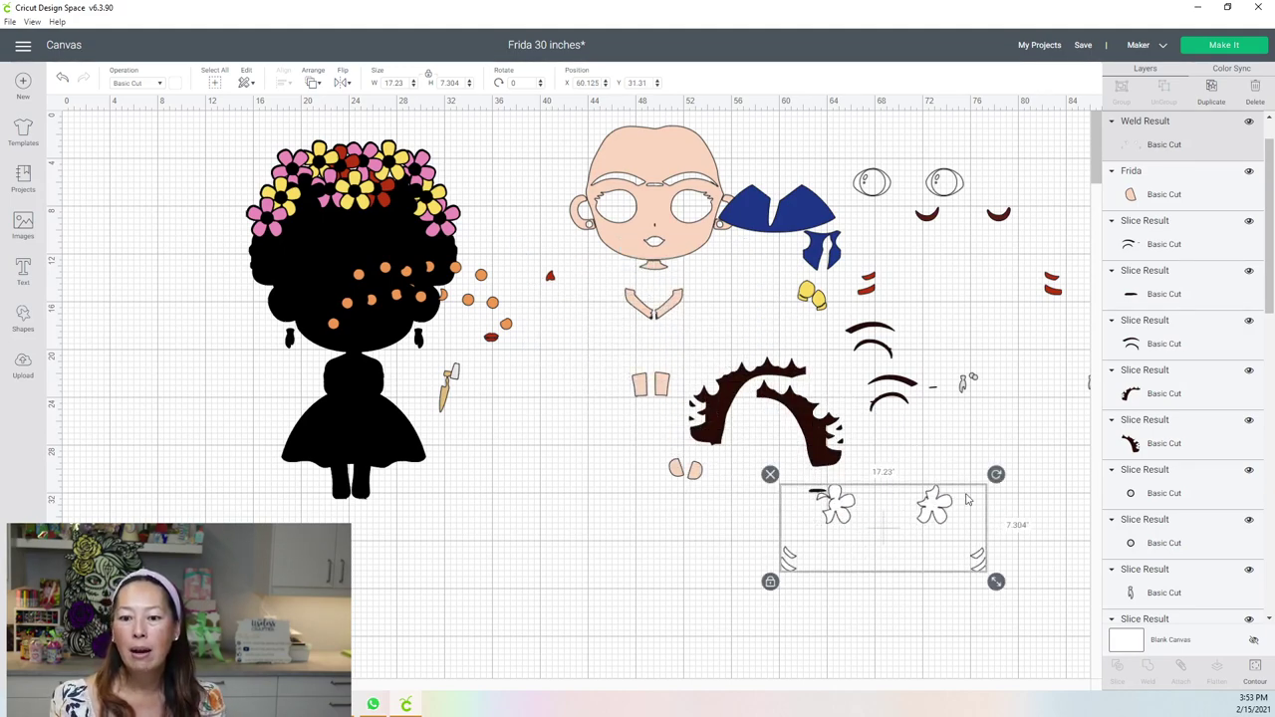
{"action": "left_click_drag", "start_coordinate": [940, 510], "coordinate": [993, 475]}
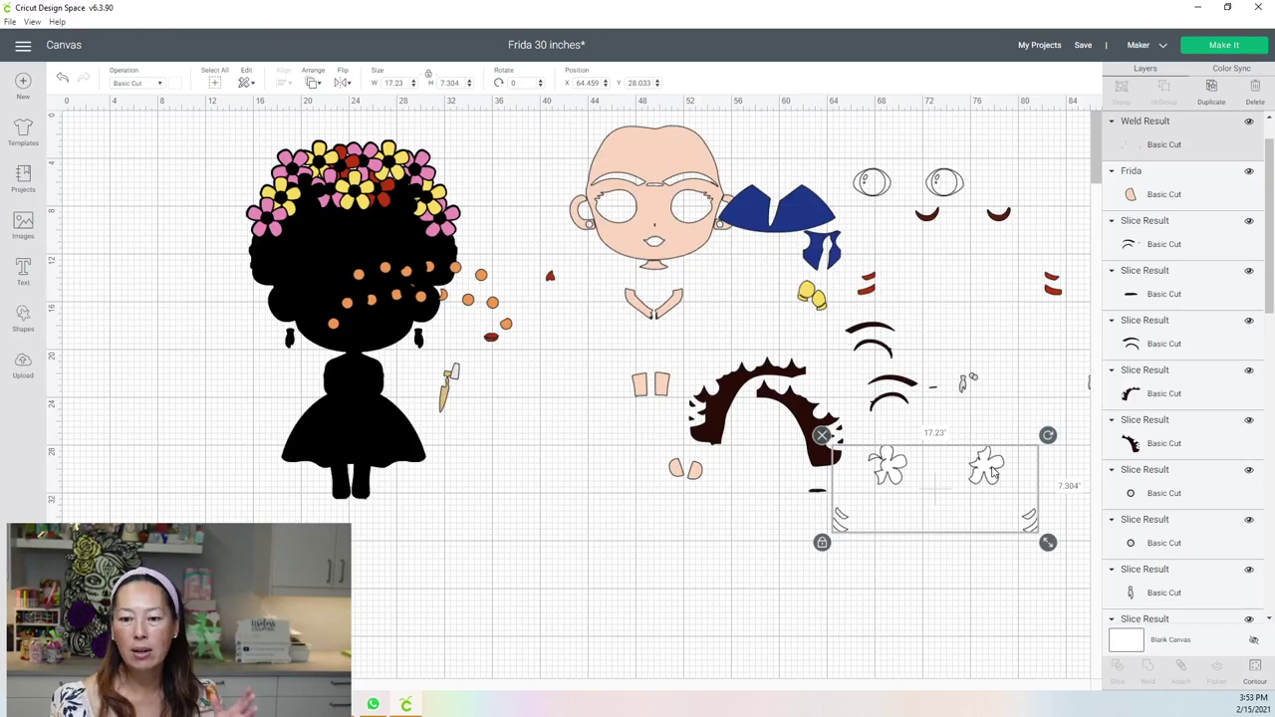
{"action": "left_click_drag", "start_coordinate": [450, 264], "coordinate": [627, 551]}
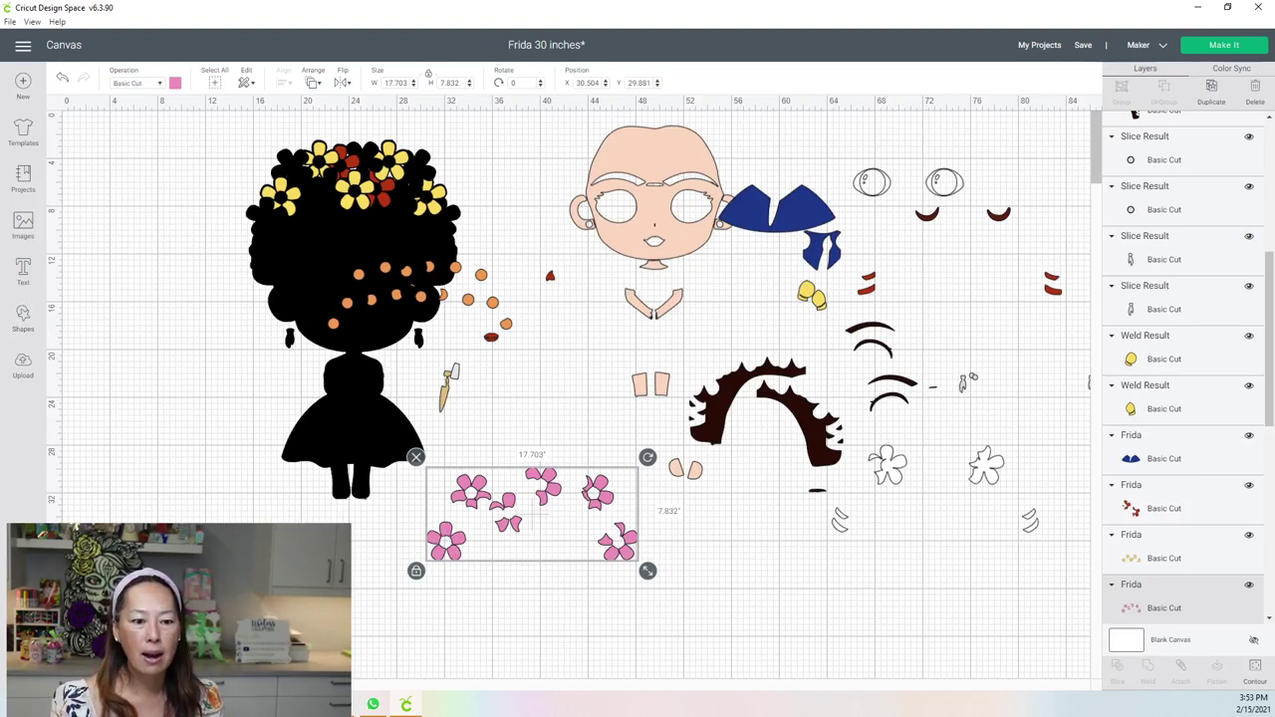
Add a circle and size it to fill the lower-left pink flower's centre.
{"action": "scroll", "coordinate": [573, 387], "scroll_direction": "up", "scroll_amount": 5}
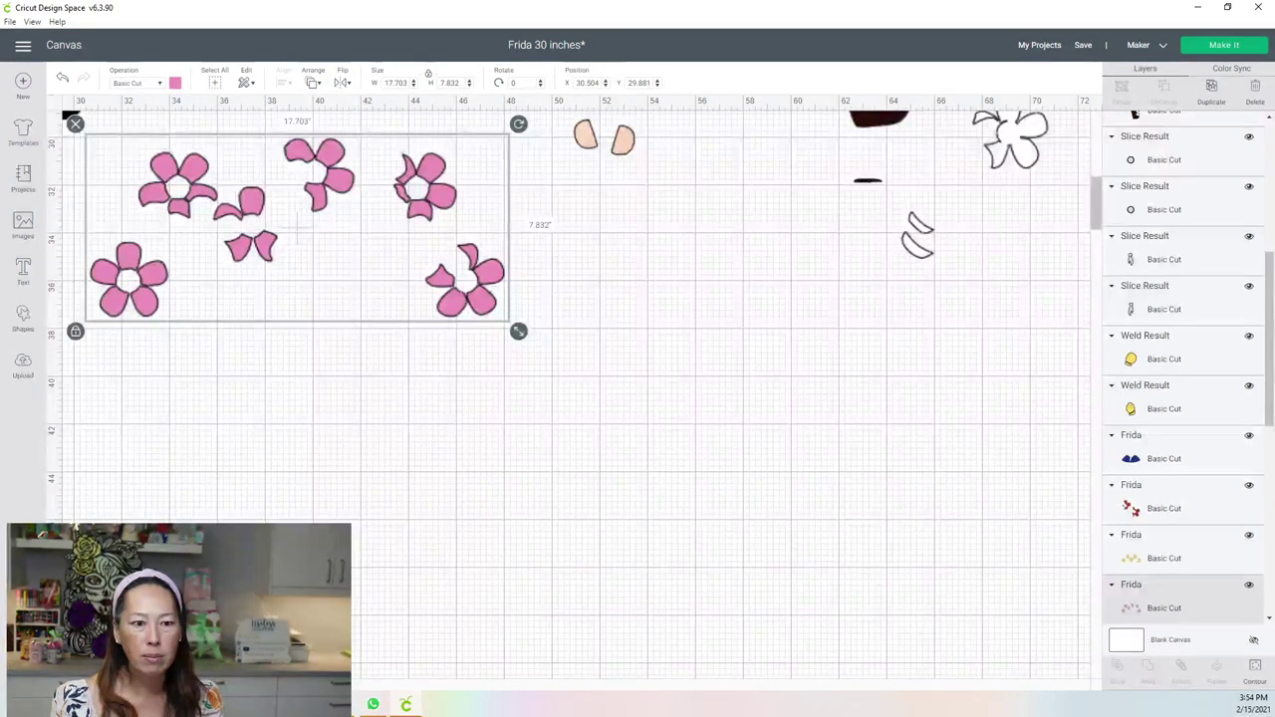
{"action": "left_click", "coordinate": [415, 286]}
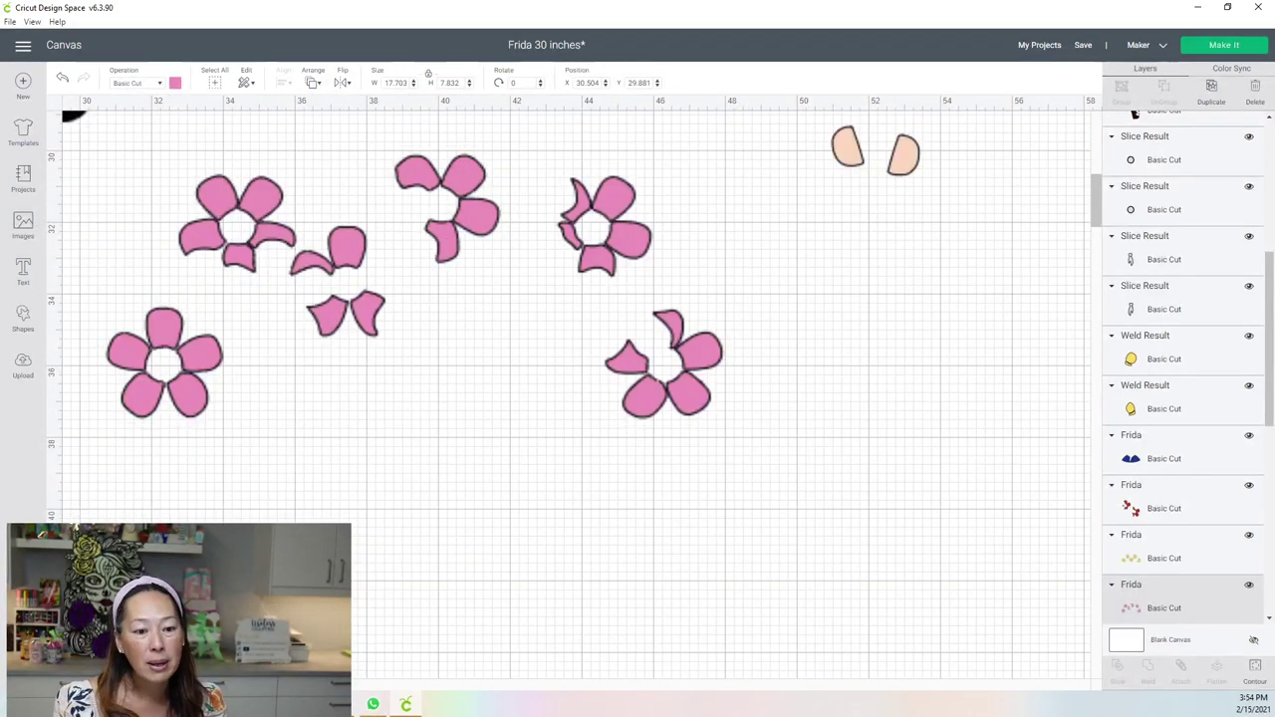
{"action": "scroll", "coordinate": [574, 387], "scroll_direction": "left", "scroll_amount": 5}
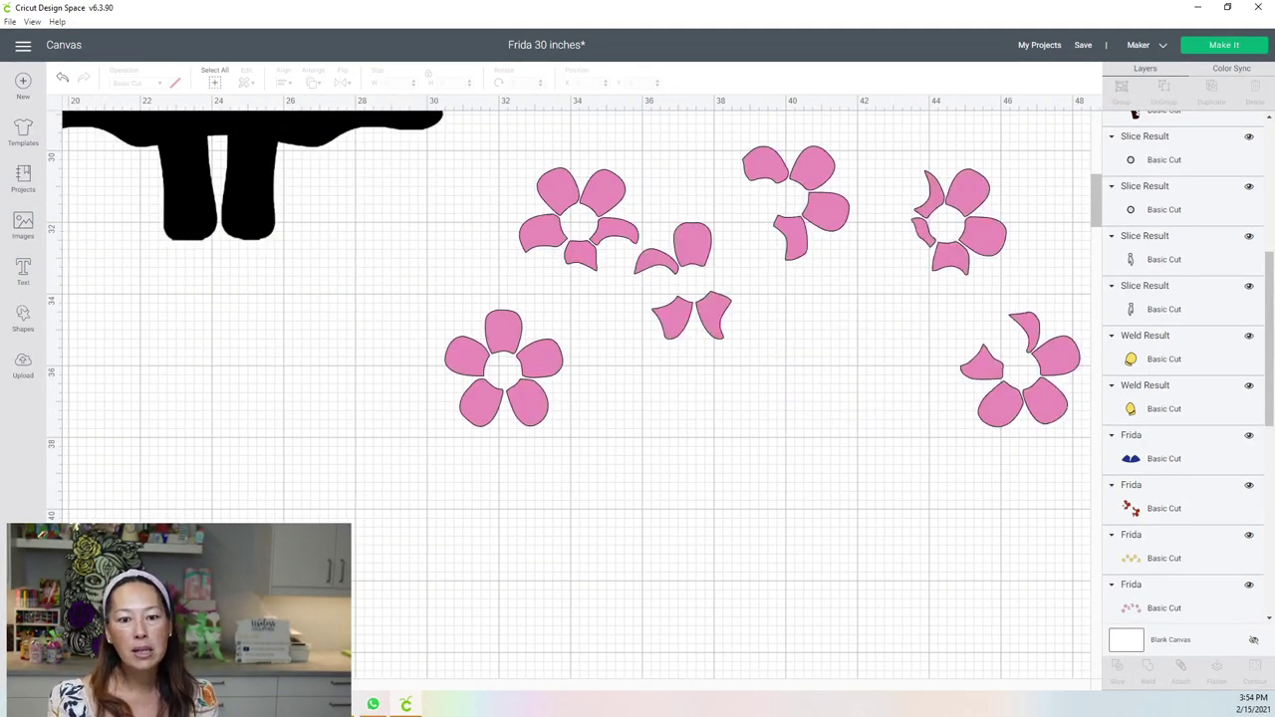
{"action": "left_click", "coordinate": [23, 318]}
{"action": "left_click", "coordinate": [121, 227]}
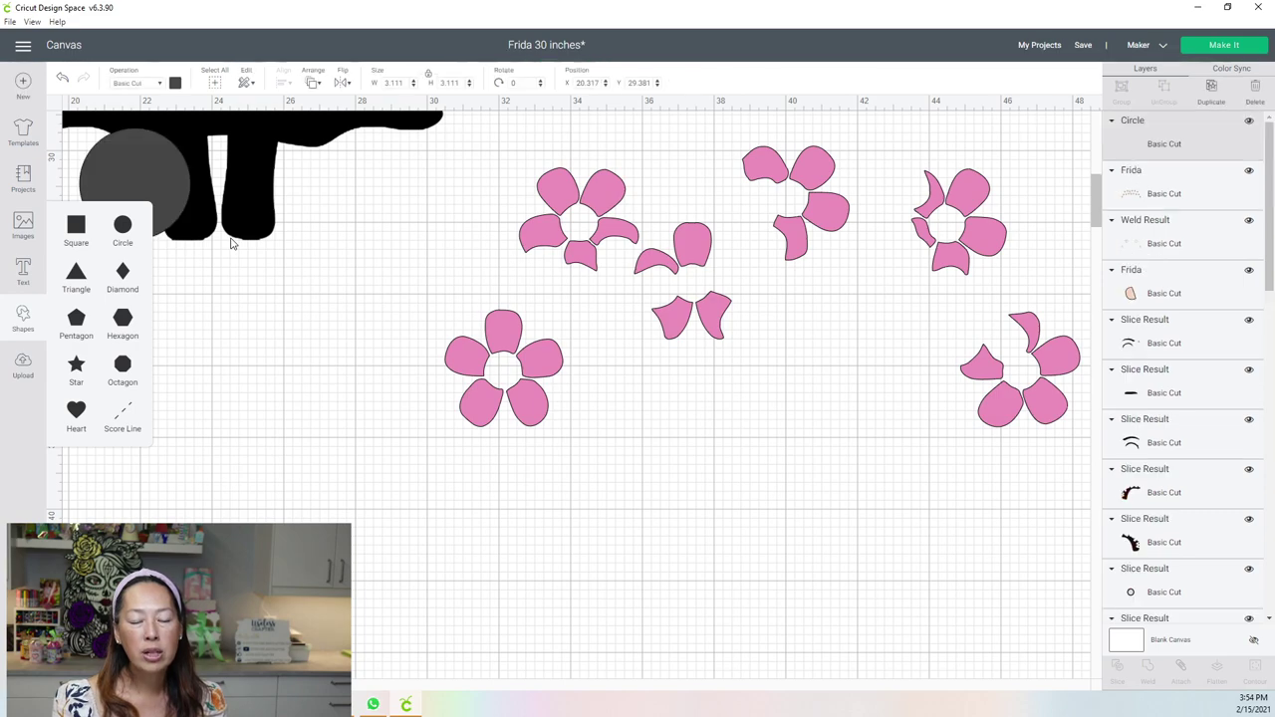
{"action": "left_click_drag", "start_coordinate": [169, 172], "coordinate": [522, 336]}
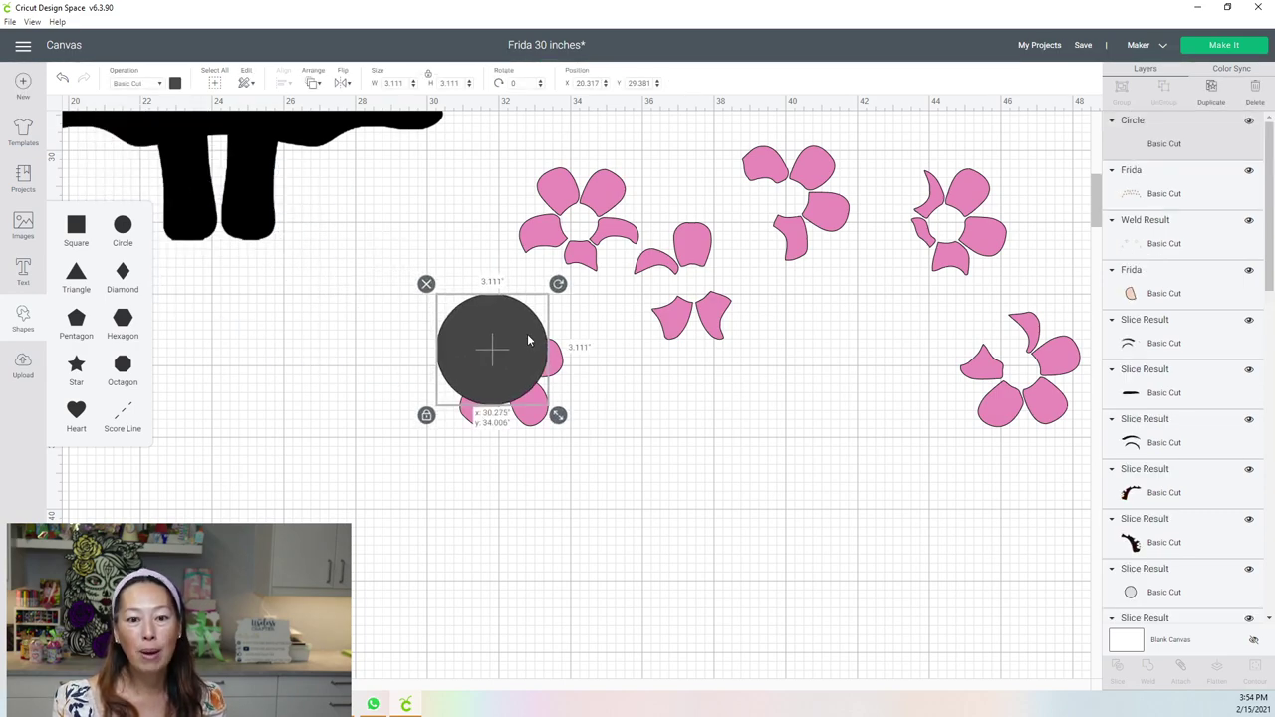
{"action": "left_click_drag", "start_coordinate": [561, 419], "coordinate": [499, 367]}
Duplicate the centre circle onto the upper-left, middle, right and bottom-right pink flower centres.
{"action": "left_click", "coordinate": [604, 456]}
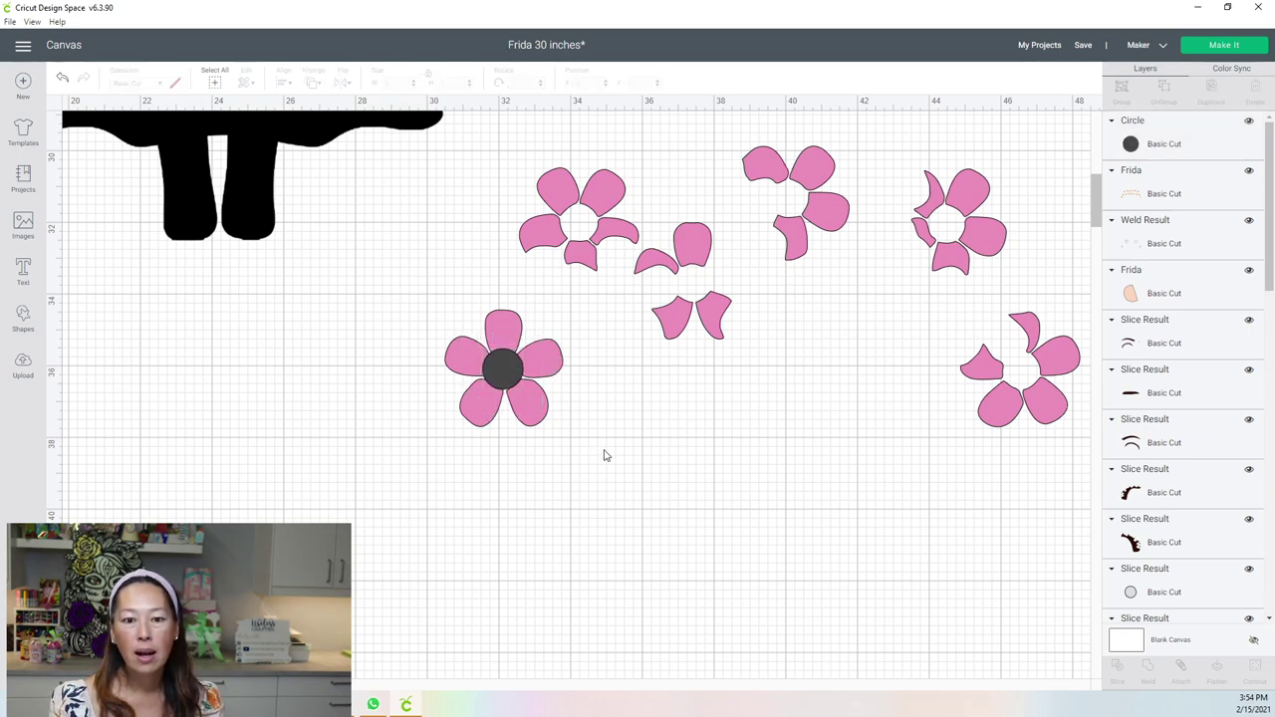
{"action": "left_click", "coordinate": [500, 369]}
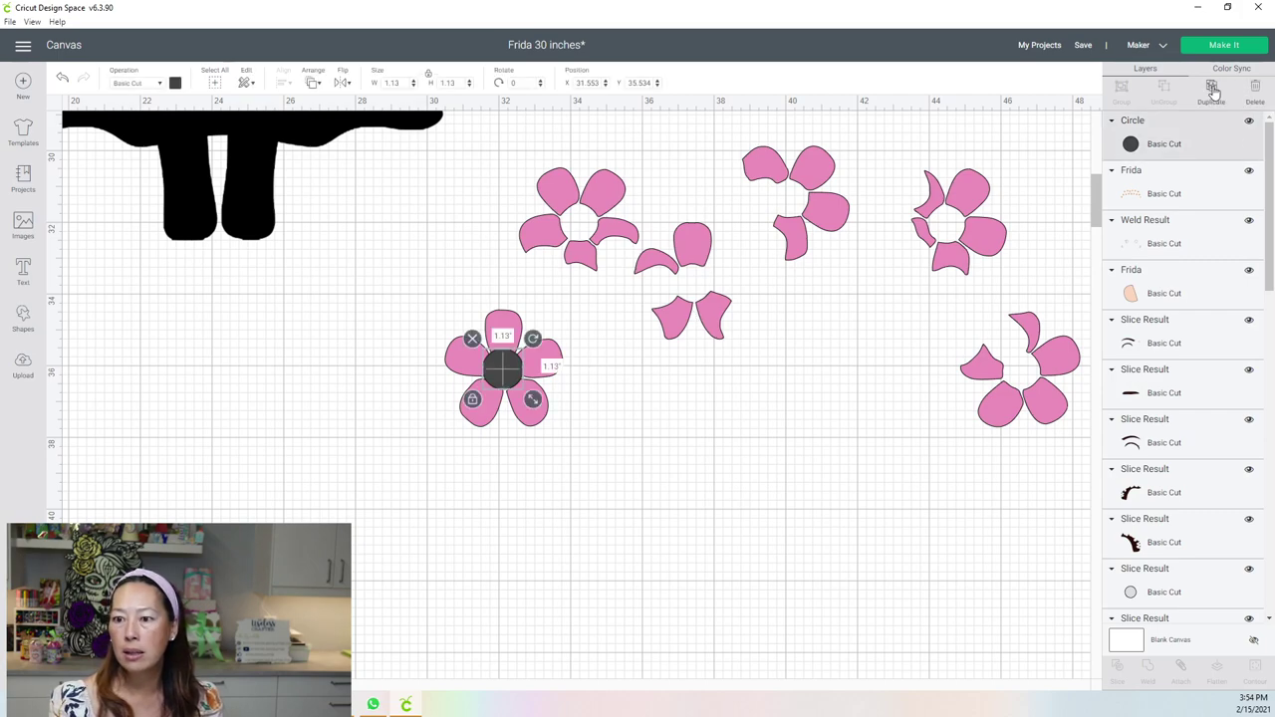
{"action": "key", "text": "ctrl+d"}
{"action": "left_click_drag", "start_coordinate": [508, 369], "coordinate": [583, 222]}
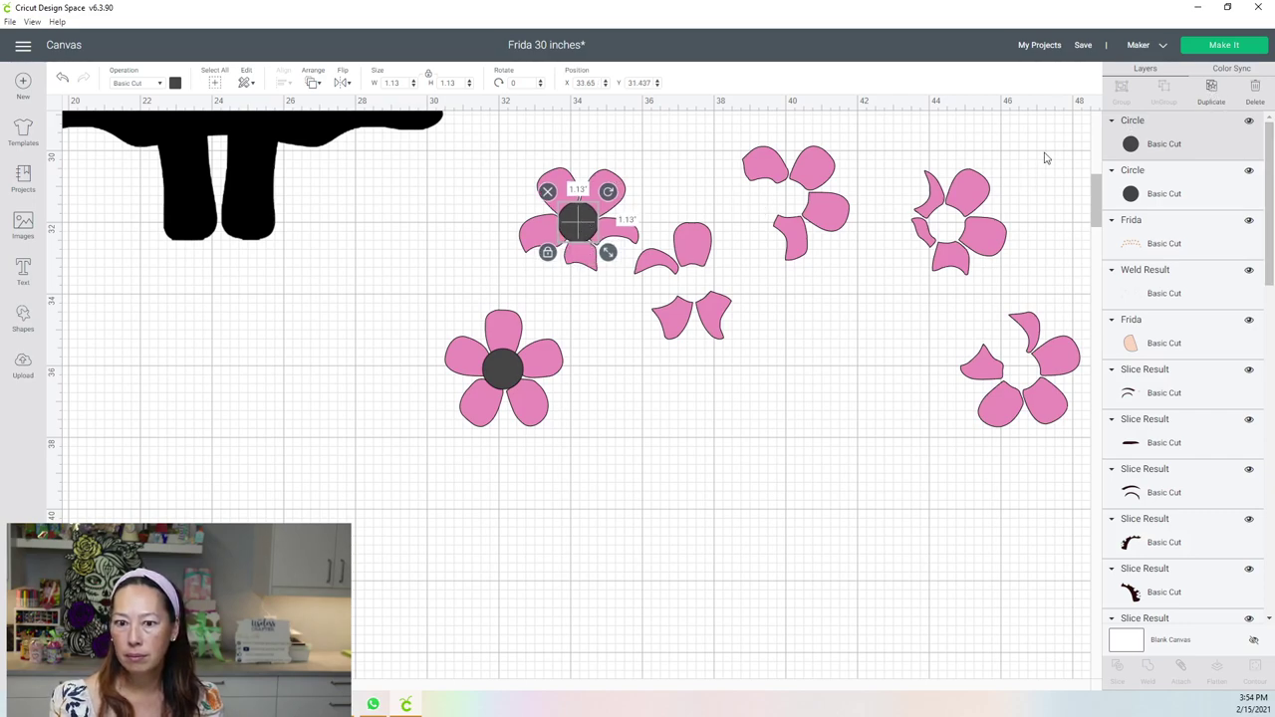
{"action": "key", "text": "ctrl+d"}
{"action": "left_click_drag", "start_coordinate": [581, 223], "coordinate": [802, 203]}
{"action": "left_click", "coordinate": [1211, 87]}
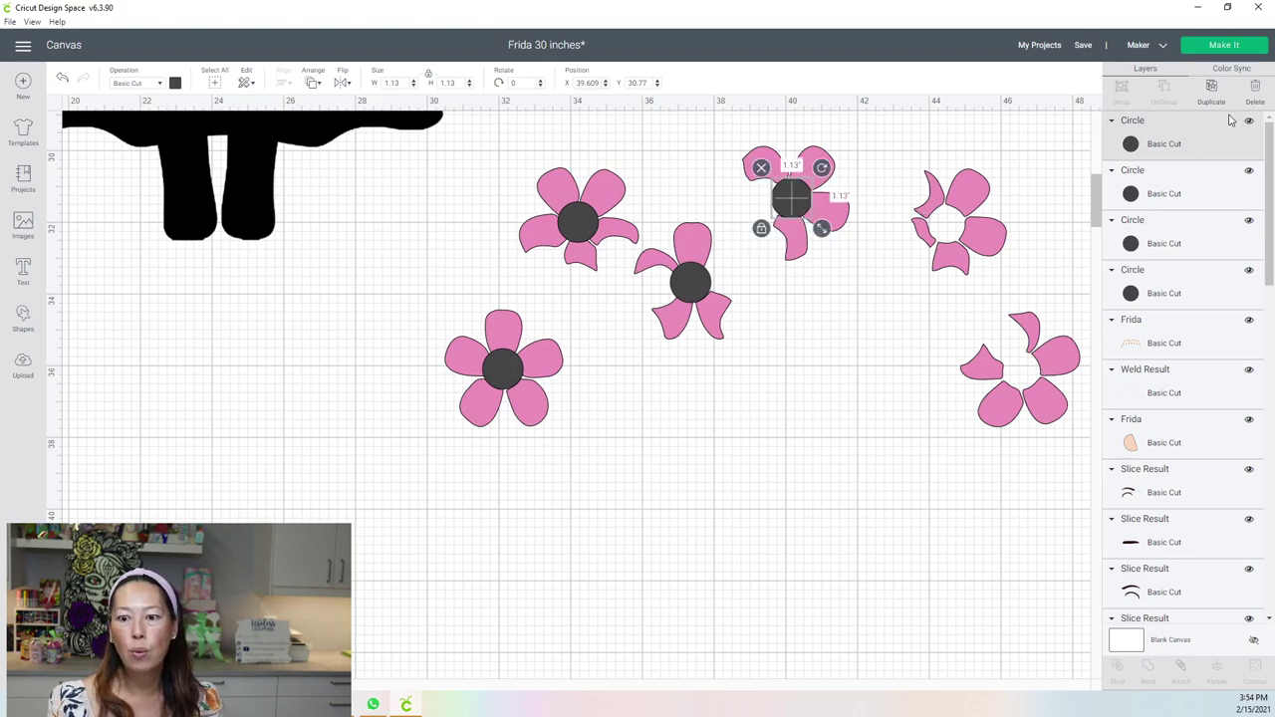
{"action": "key", "text": "ctrl+d"}
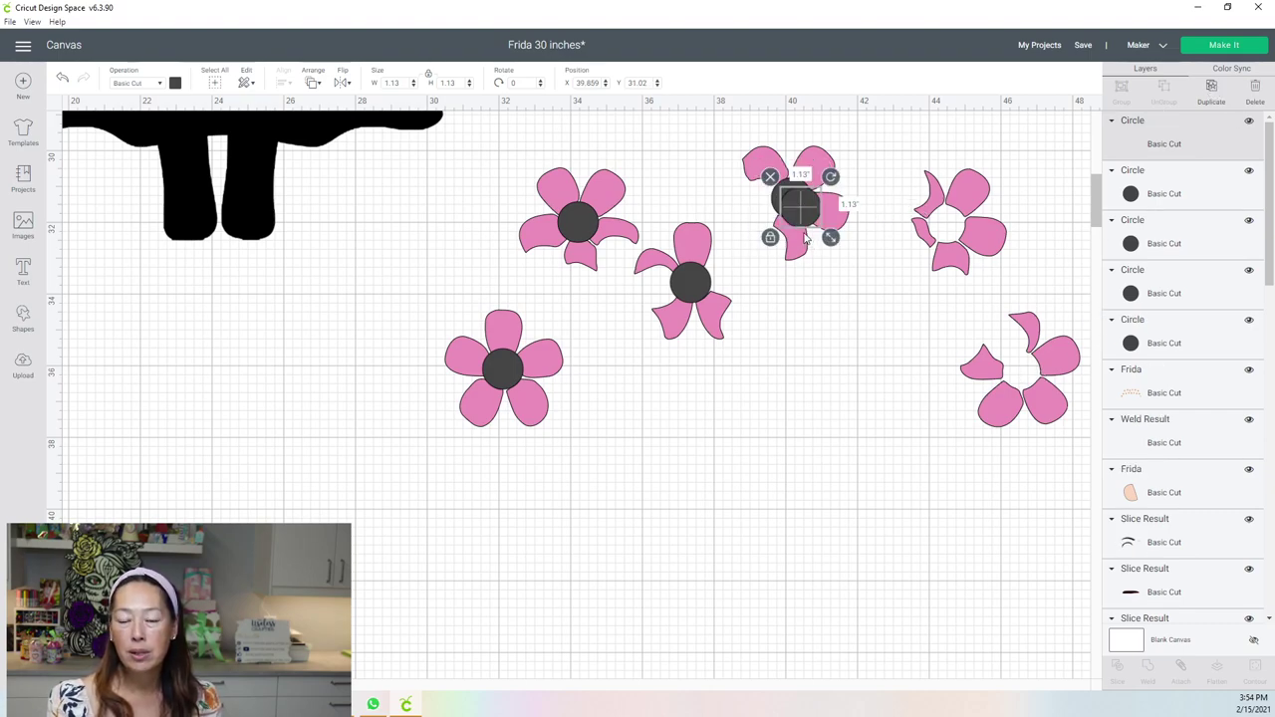
{"action": "left_click_drag", "start_coordinate": [801, 212], "coordinate": [1020, 382]}
{"action": "key", "text": "ctrl+d"}
{"action": "left_click", "coordinate": [1004, 531]}
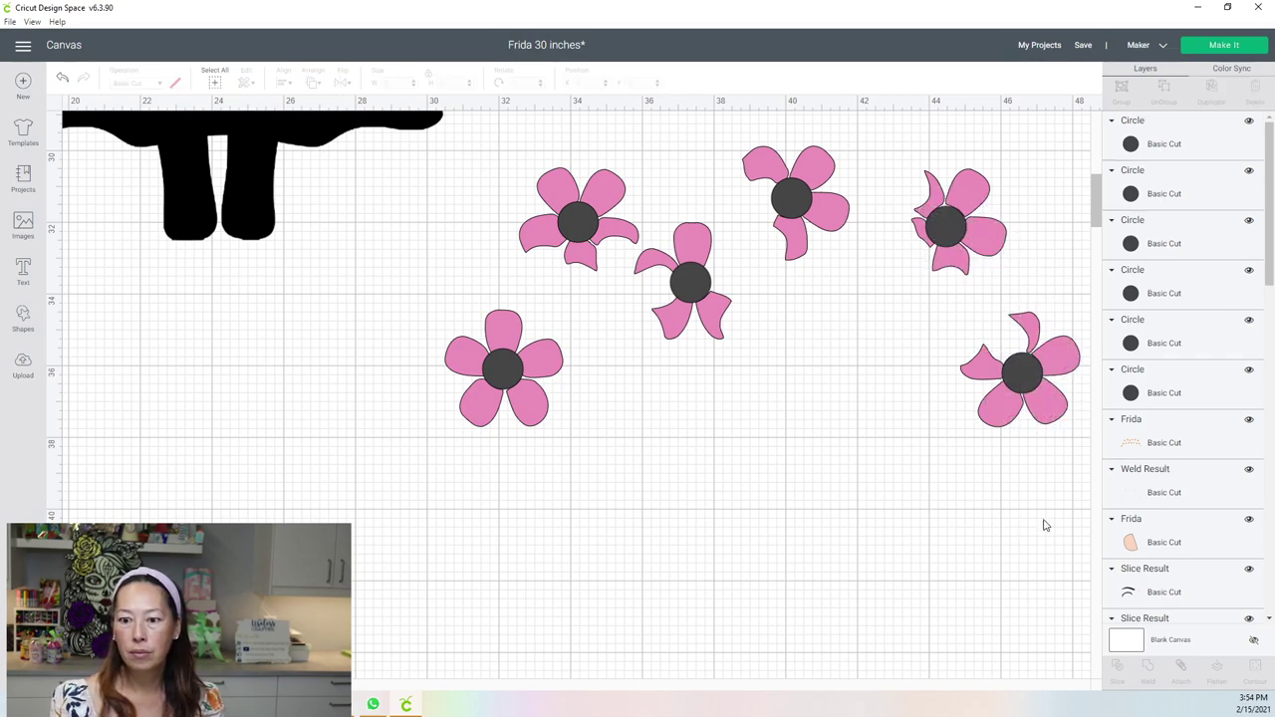
Zoom out and shift the black Frida silhouette up-left, clear of the pink flowers.
{"action": "left_click_drag", "start_coordinate": [1047, 508], "coordinate": [501, 189]}
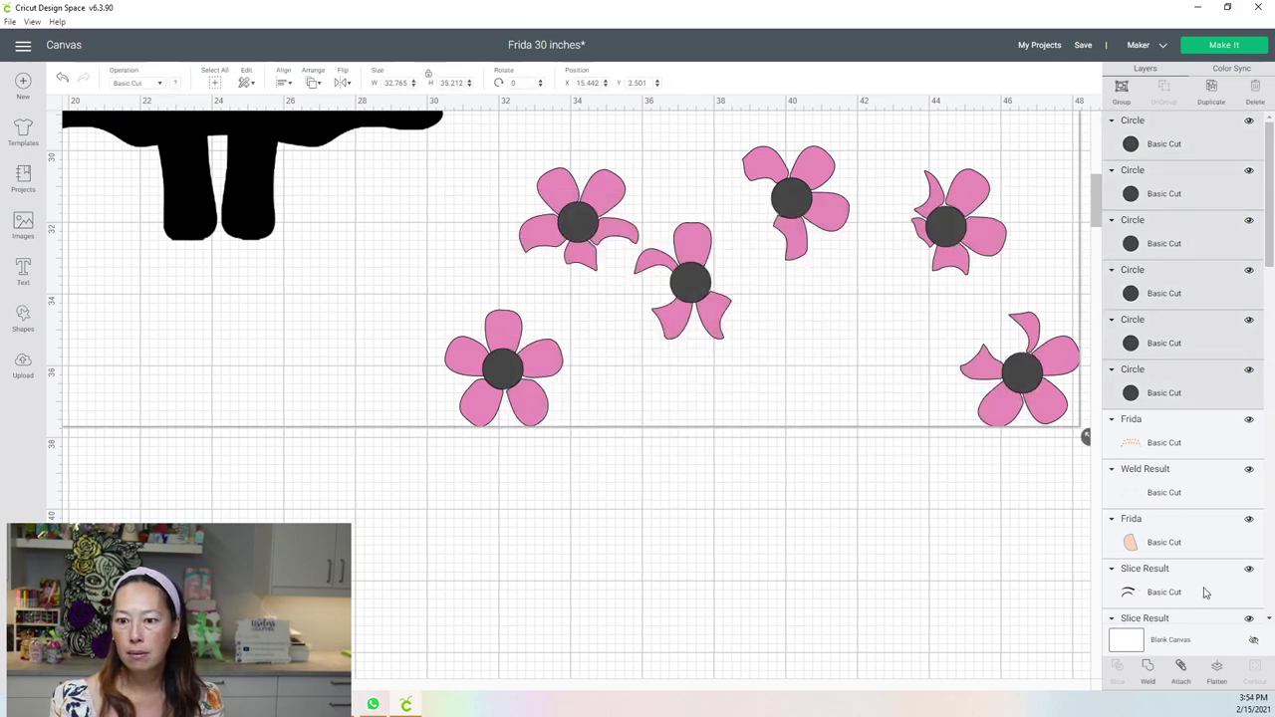
{"action": "scroll", "coordinate": [1175, 259], "scroll_direction": "down", "scroll_amount": 10}
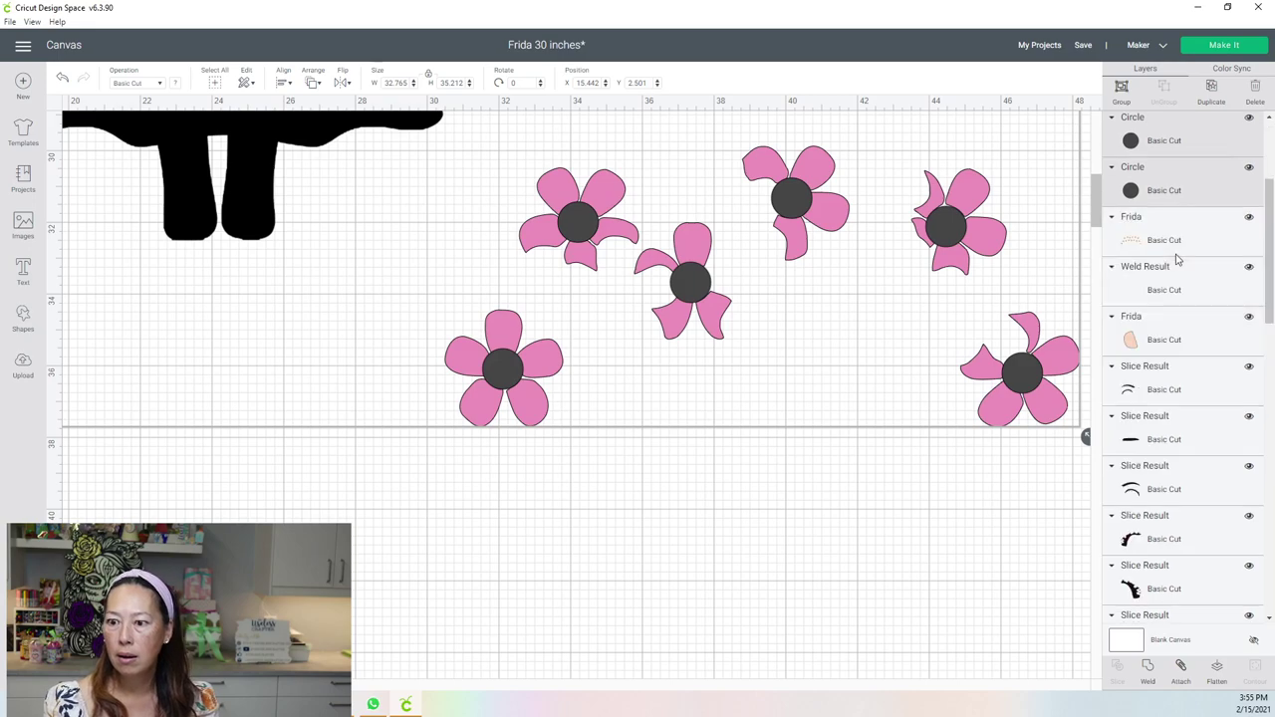
{"action": "scroll", "coordinate": [1177, 261], "scroll_direction": "down", "scroll_amount": 1}
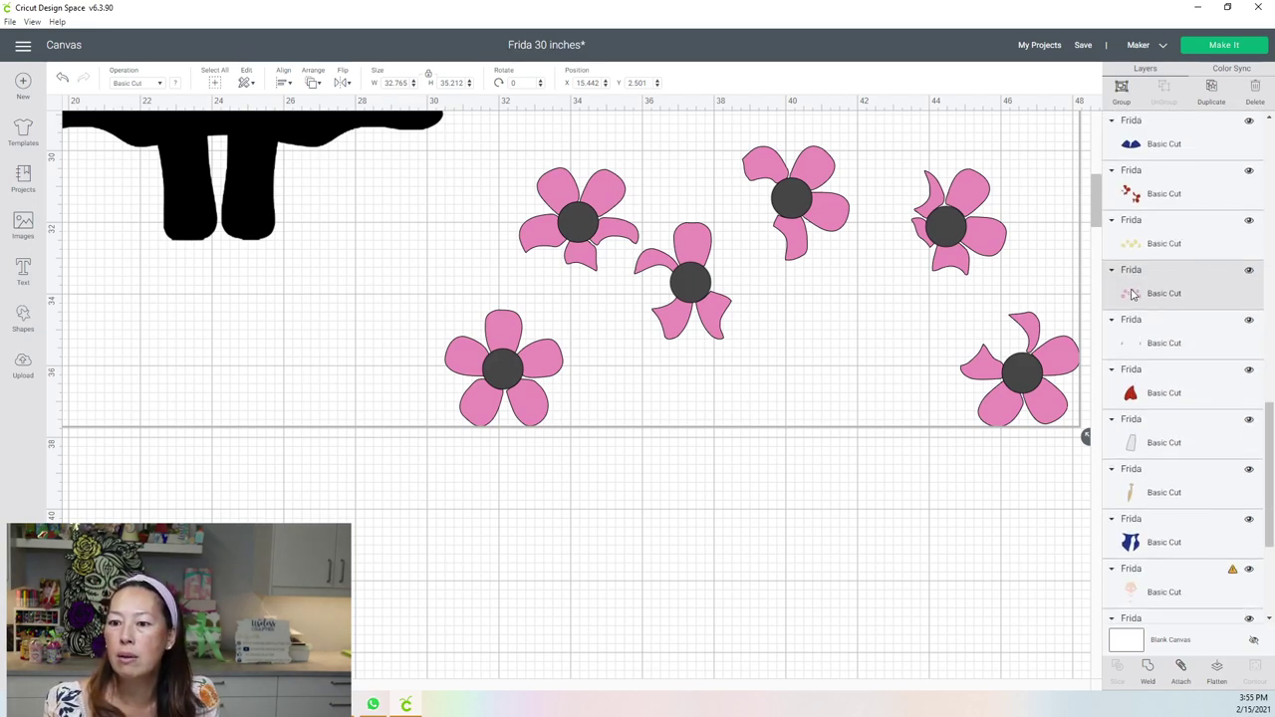
{"action": "scroll", "coordinate": [1157, 319], "scroll_direction": "down", "scroll_amount": 5}
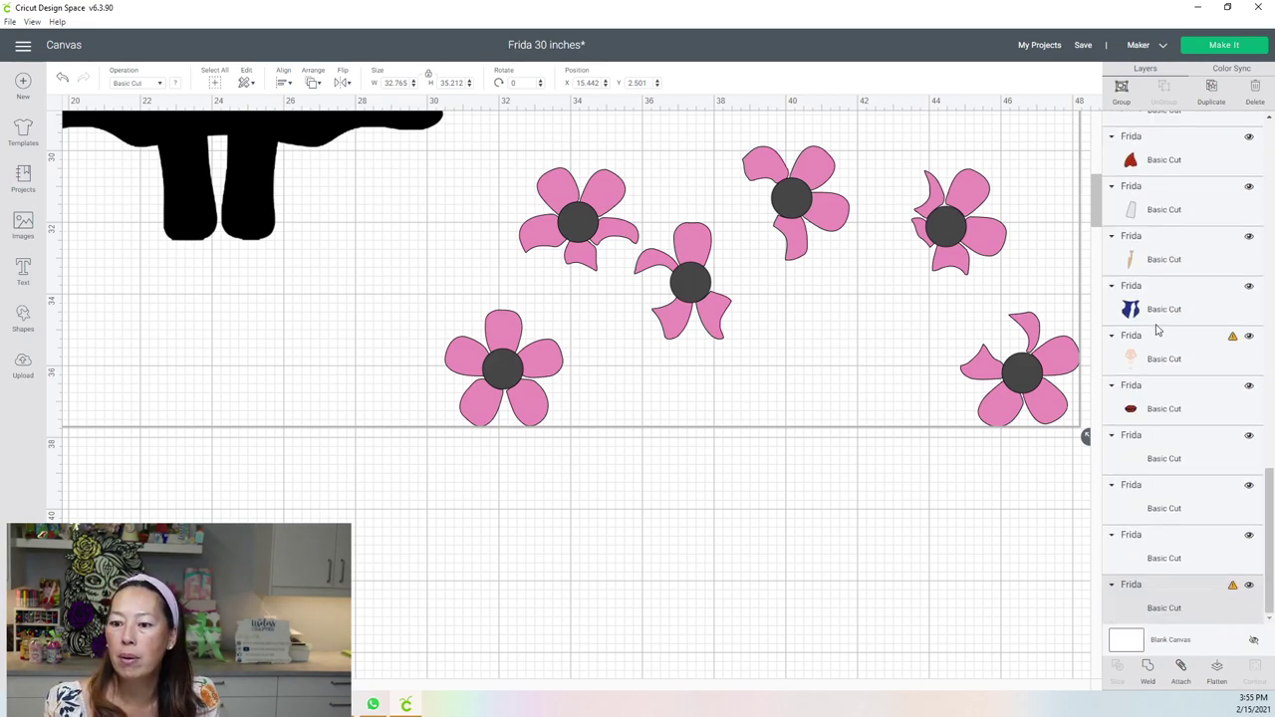
{"action": "left_click", "coordinate": [1189, 609]}
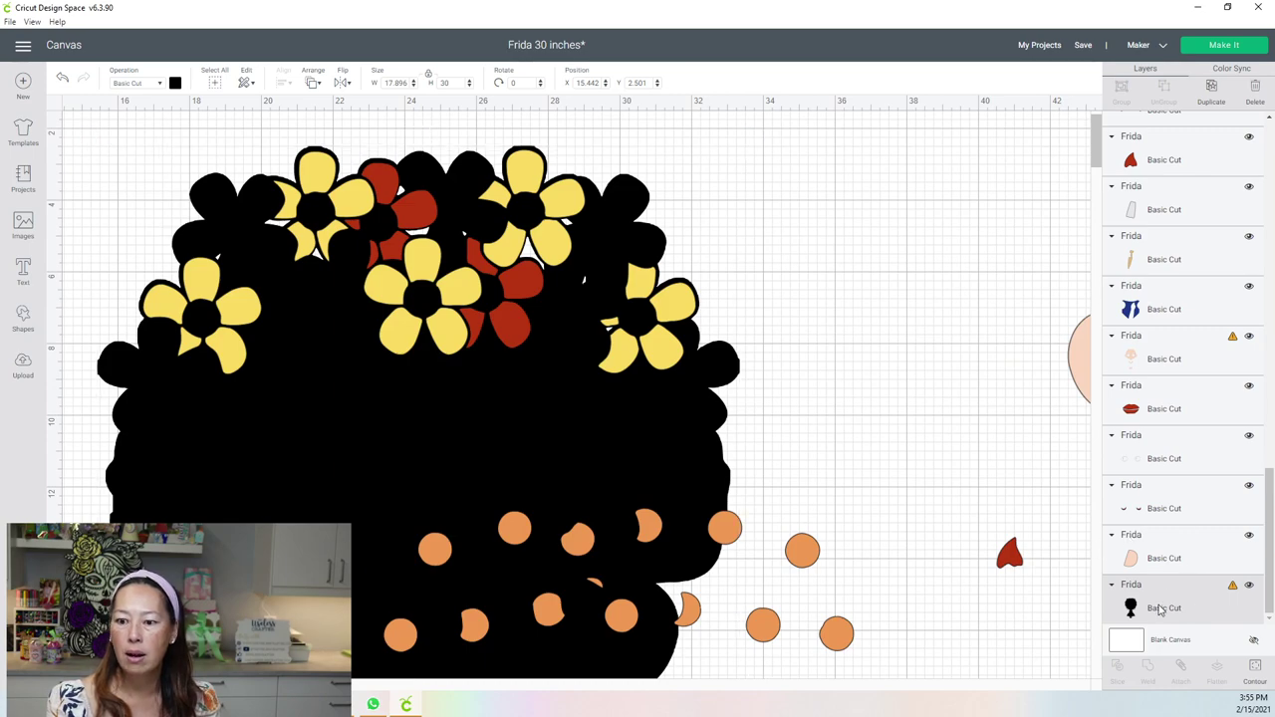
{"action": "left_click", "coordinate": [963, 342]}
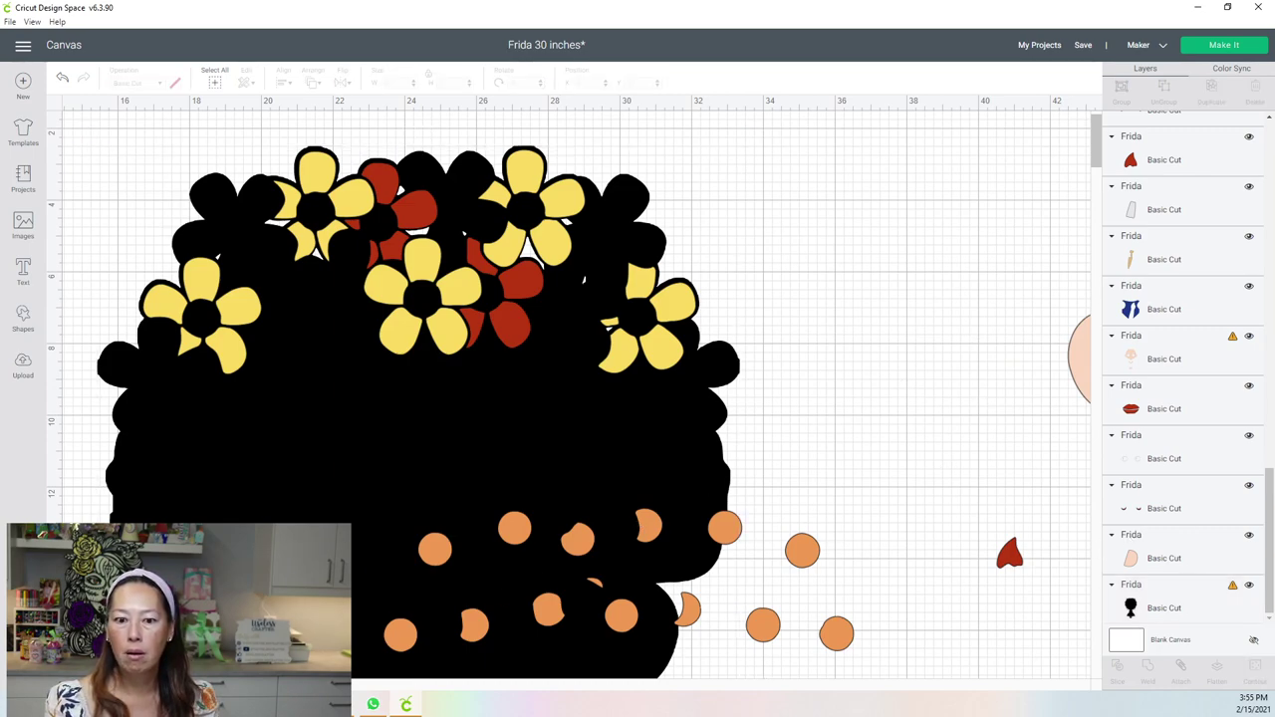
{"action": "key", "text": "ctrl+minus"}
{"action": "key", "text": "ctrl+minus"}
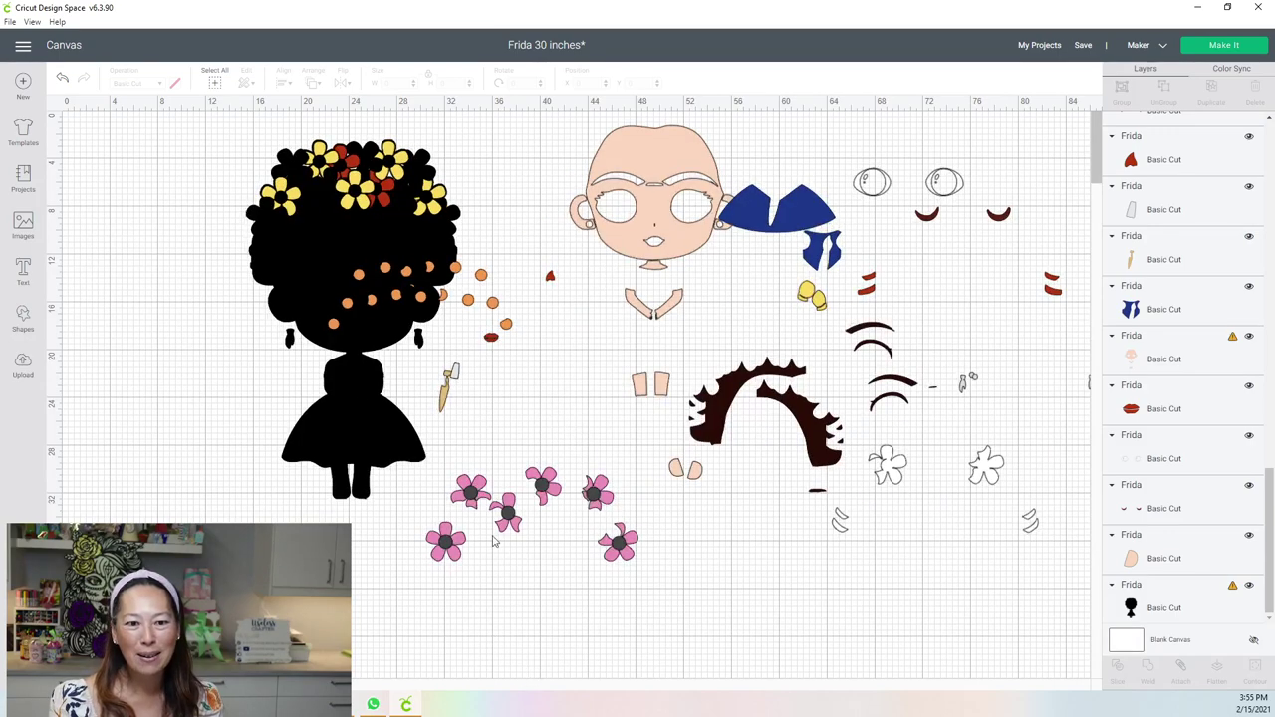
{"action": "left_click_drag", "start_coordinate": [643, 603], "coordinate": [448, 488]}
{"action": "left_click", "coordinate": [526, 621]}
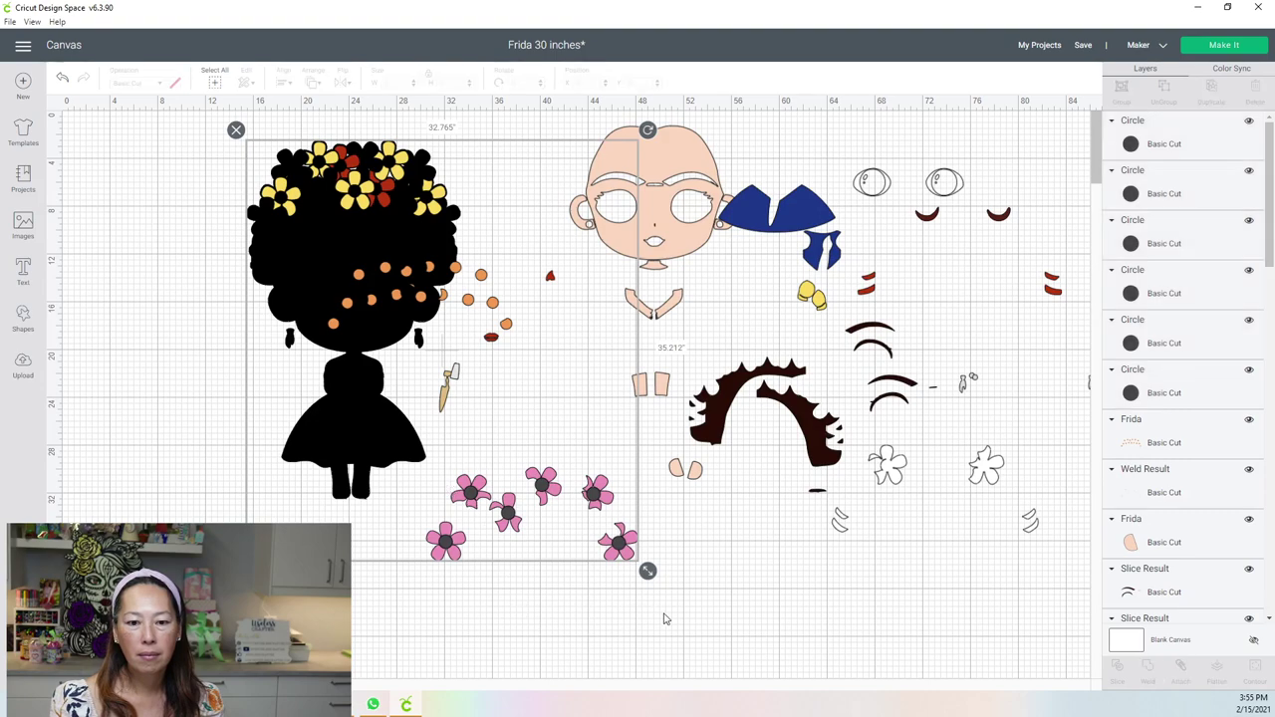
{"action": "left_click_drag", "start_coordinate": [655, 610], "coordinate": [451, 492]}
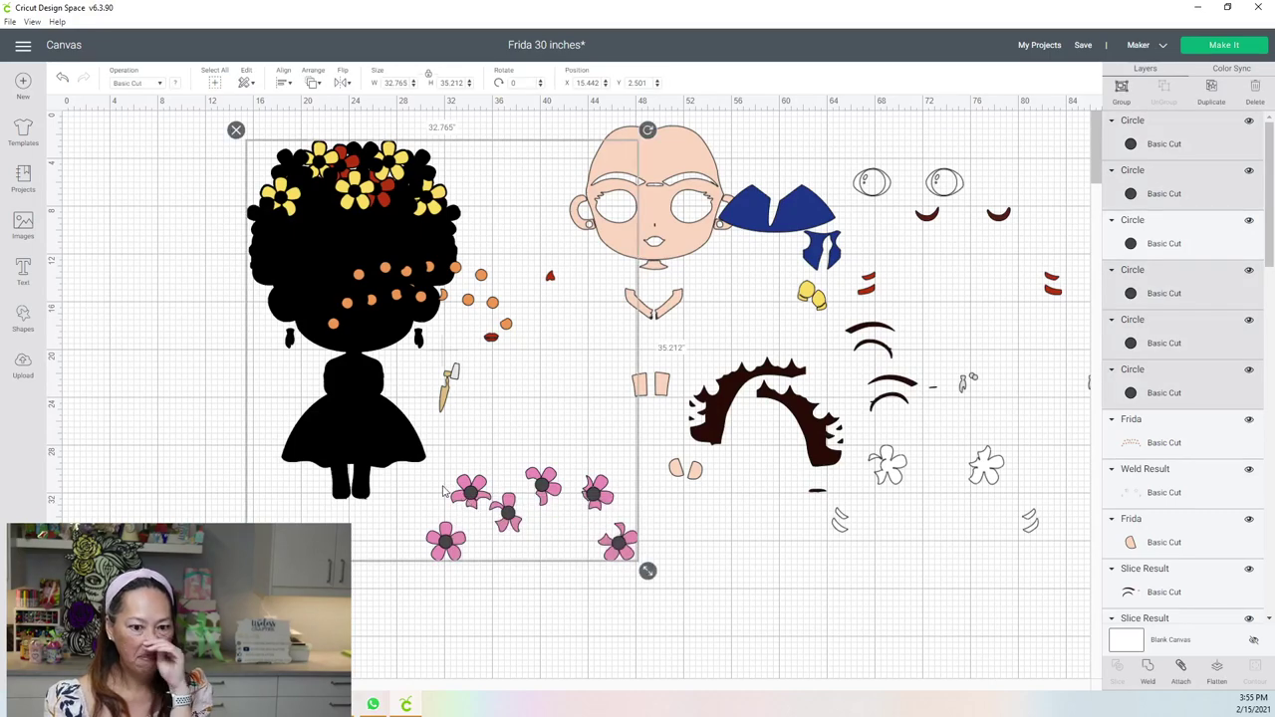
{"action": "left_click", "coordinate": [488, 629]}
{"action": "left_click", "coordinate": [317, 396]}
{"action": "left_click_drag", "start_coordinate": [317, 396], "coordinate": [174, 284]}
{"action": "left_click_drag", "start_coordinate": [662, 603], "coordinate": [448, 492]}
Weld the pink flowers and circles, set them beside the white outlines, and move the red flowers down-left.
{"action": "left_click_drag", "start_coordinate": [664, 621], "coordinate": [413, 485]}
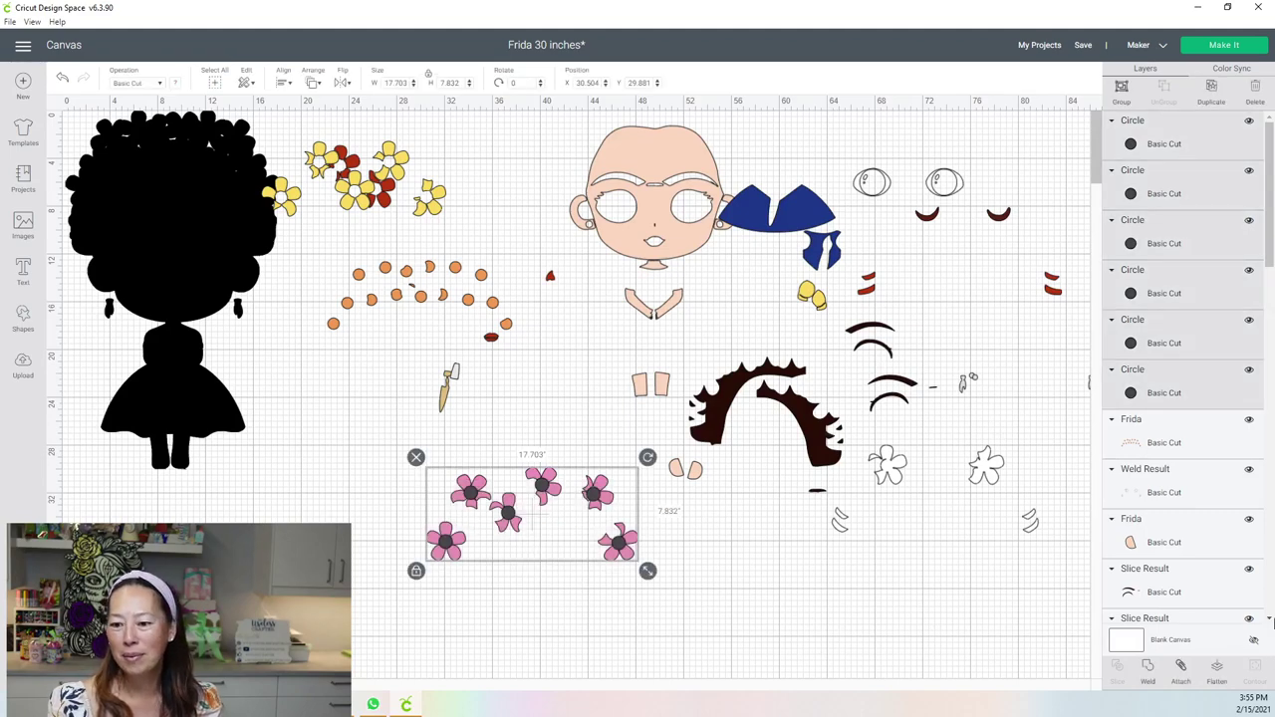
{"action": "left_click", "coordinate": [1147, 666]}
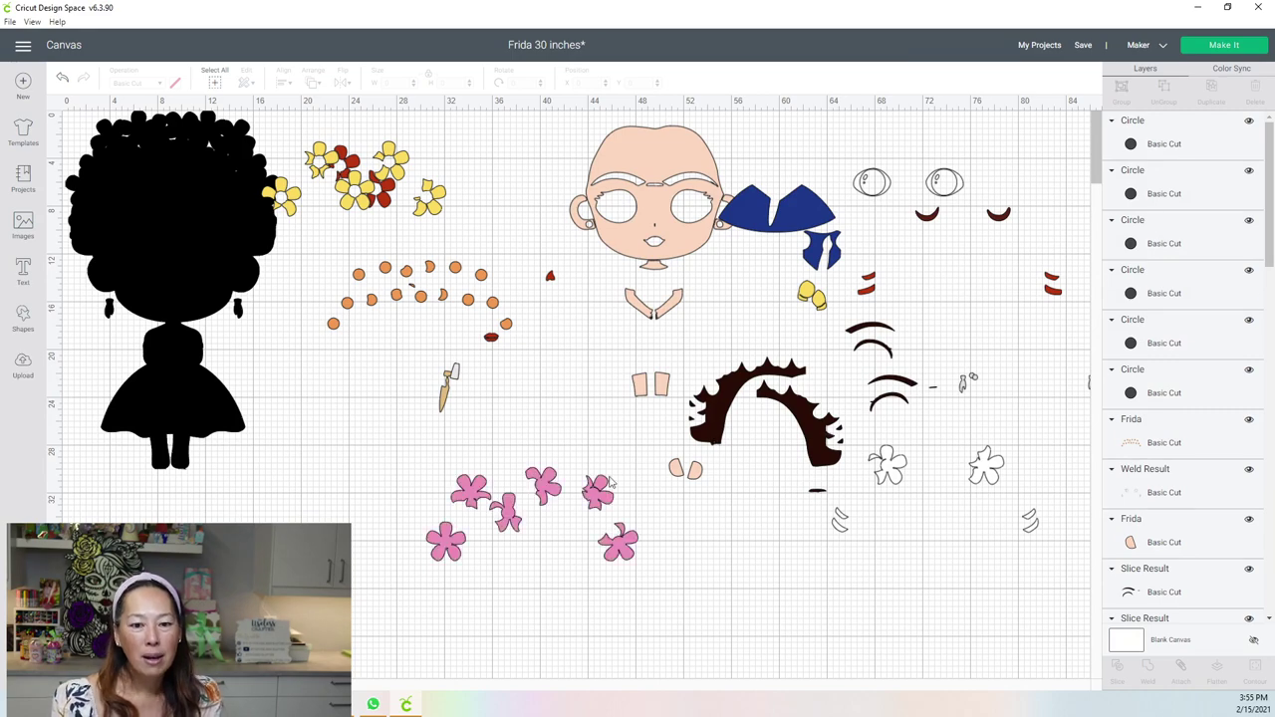
{"action": "left_click_drag", "start_coordinate": [476, 556], "coordinate": [625, 578]}
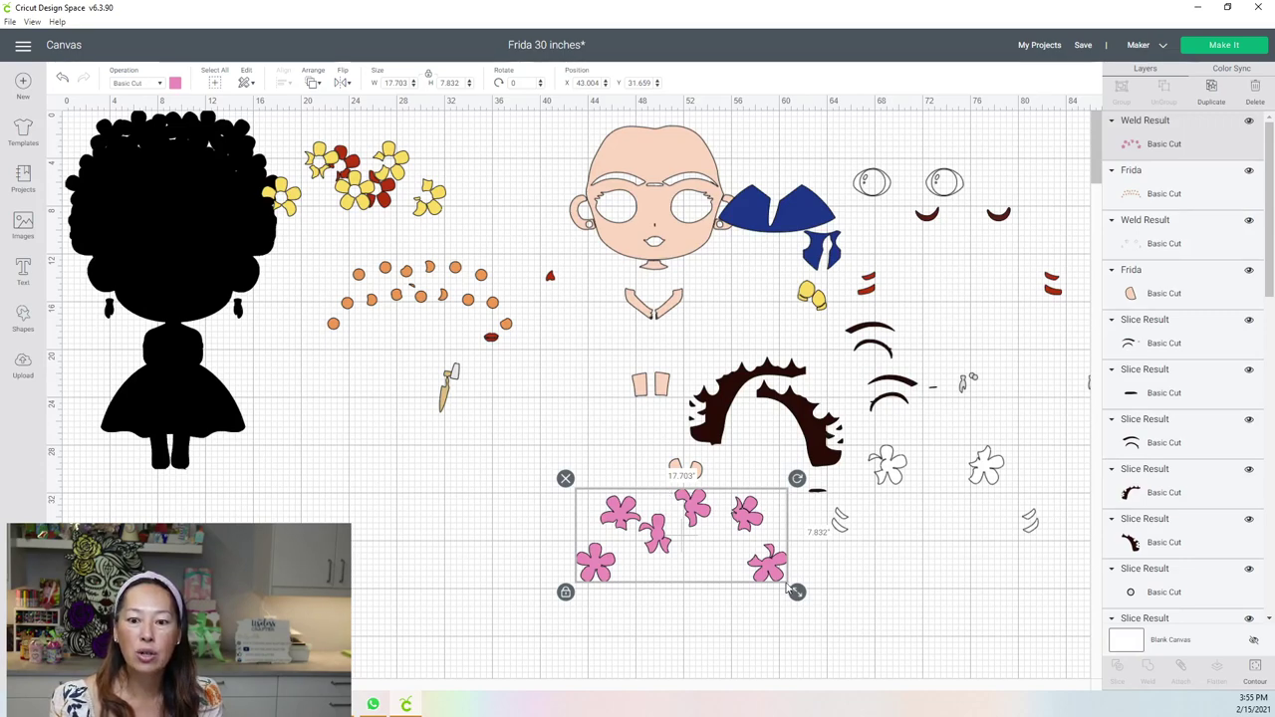
{"action": "left_click_drag", "start_coordinate": [615, 512], "coordinate": [872, 511]}
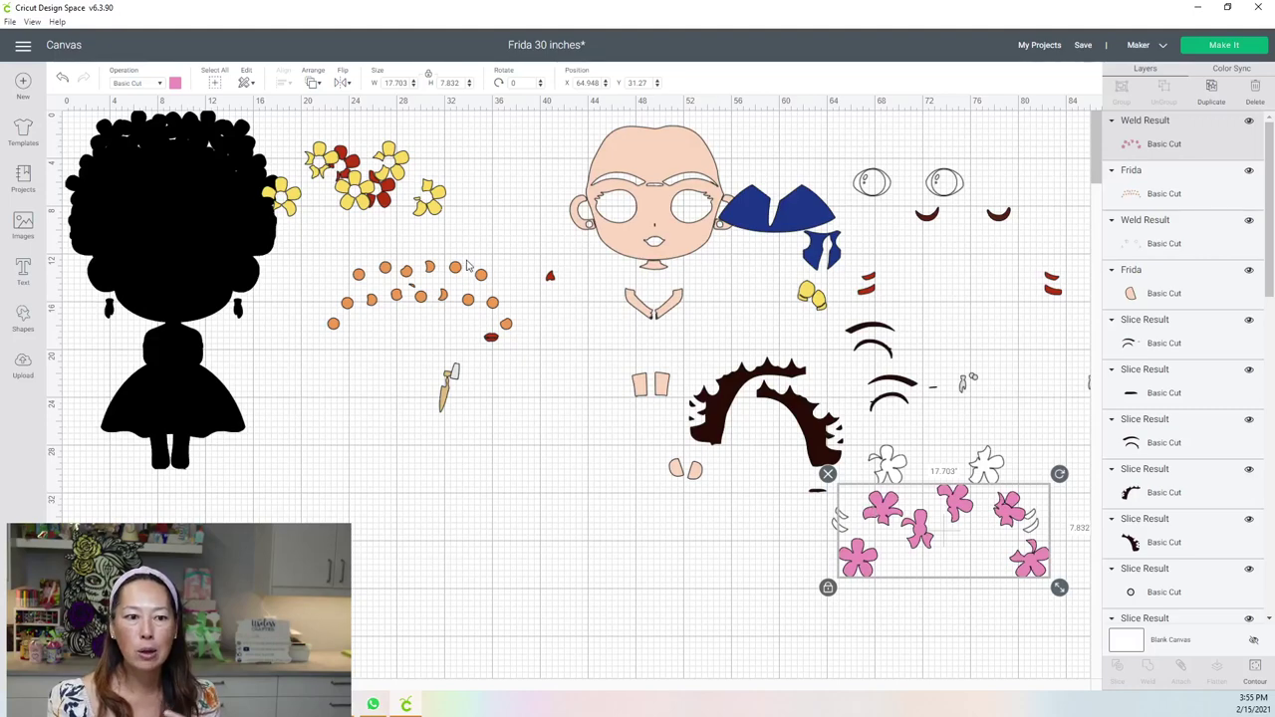
{"action": "left_click_drag", "start_coordinate": [364, 189], "coordinate": [408, 304]}
Lower the red pieces, shift the yellow flowers right, set the orange dots over them, and move the face/body down-left.
{"action": "left_click_drag", "start_coordinate": [397, 420], "coordinate": [400, 442]}
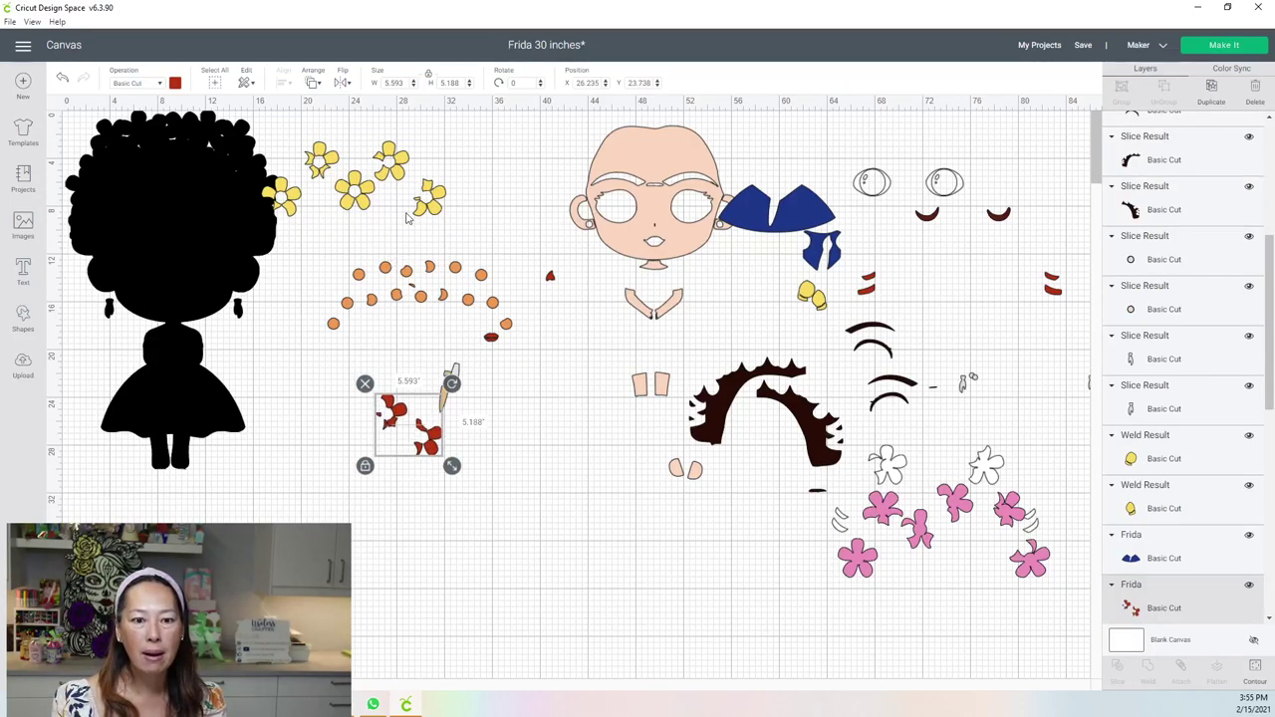
{"action": "left_click_drag", "start_coordinate": [423, 206], "coordinate": [515, 209]}
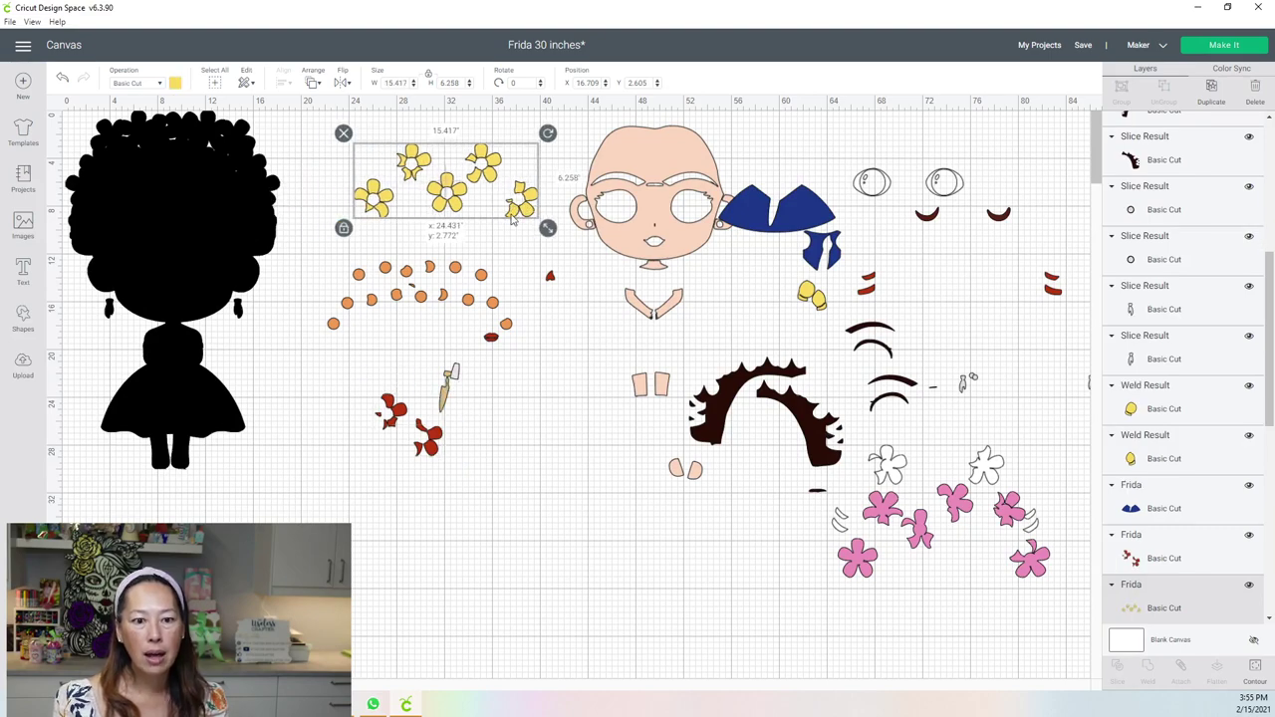
{"action": "left_click_drag", "start_coordinate": [468, 299], "coordinate": [631, 489]}
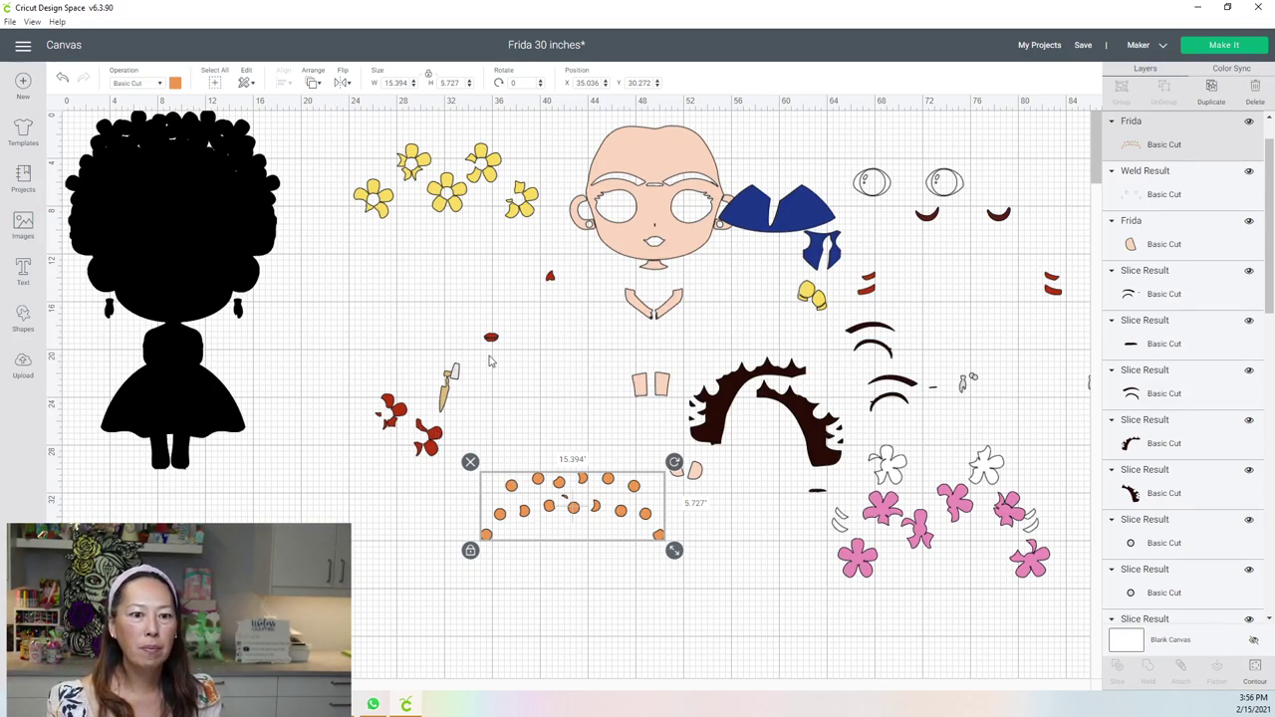
{"action": "left_click_drag", "start_coordinate": [563, 514], "coordinate": [434, 227]}
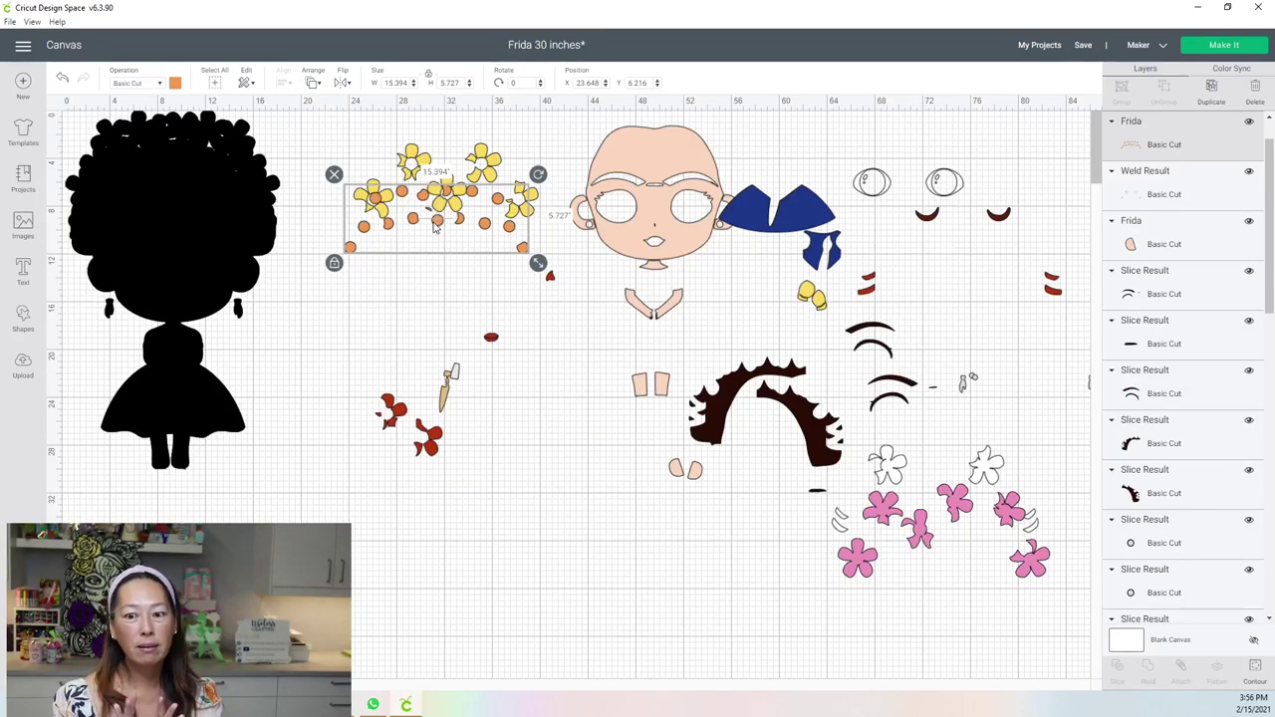
{"action": "left_click_drag", "start_coordinate": [615, 229], "coordinate": [536, 420]}
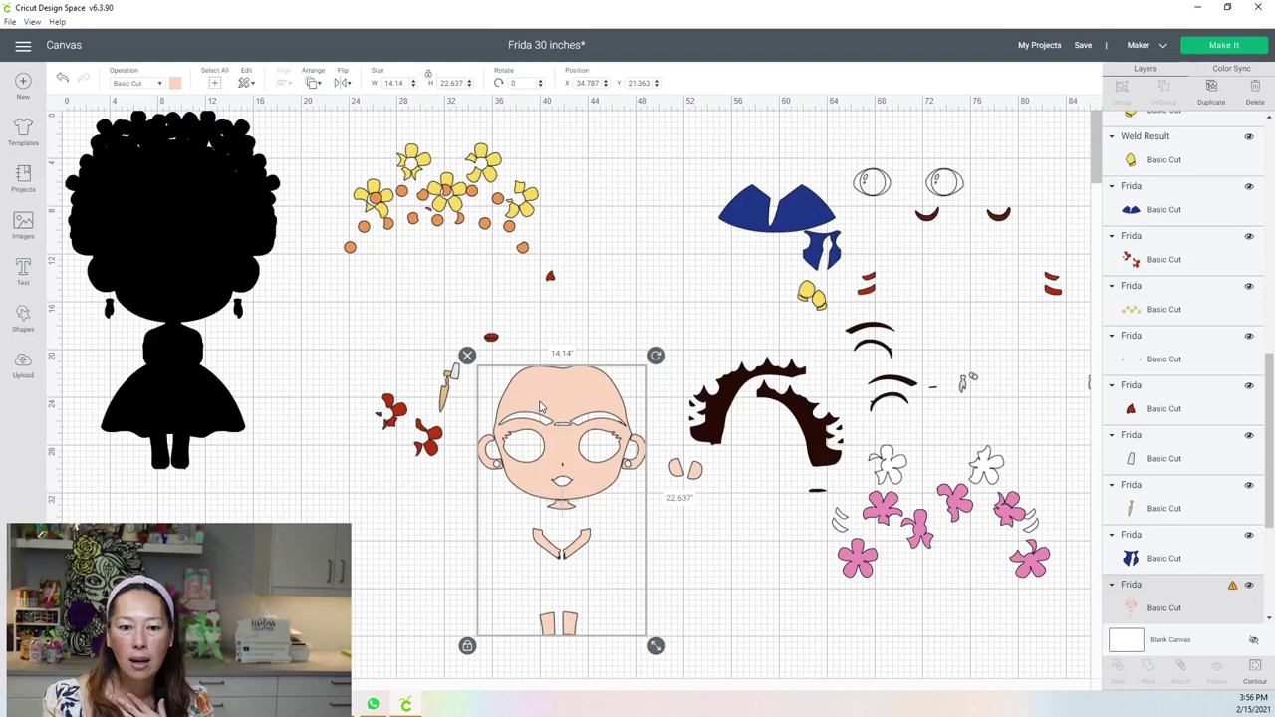
Select the Frida face-and-body group and move it down and slightly left.
{"action": "scroll", "coordinate": [541, 407], "scroll_direction": "down", "scroll_amount": 1}
{"action": "left_click", "coordinate": [487, 450]}
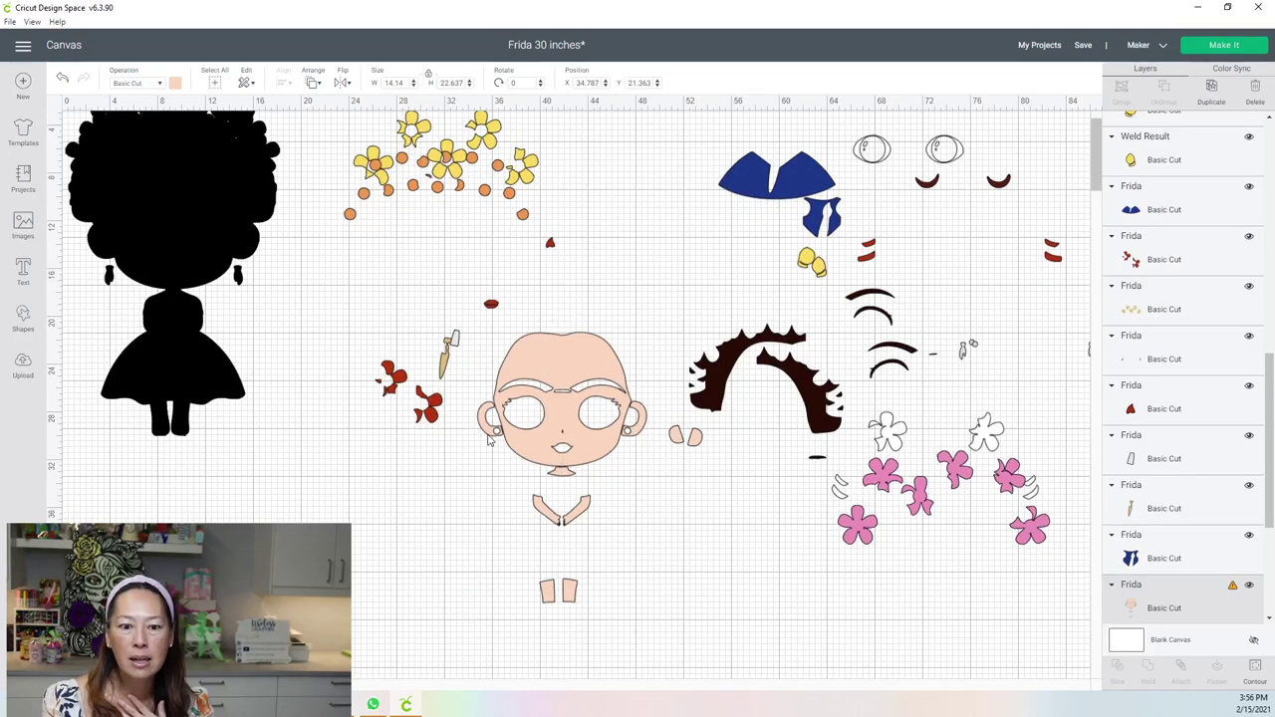
{"action": "left_click", "coordinate": [513, 435]}
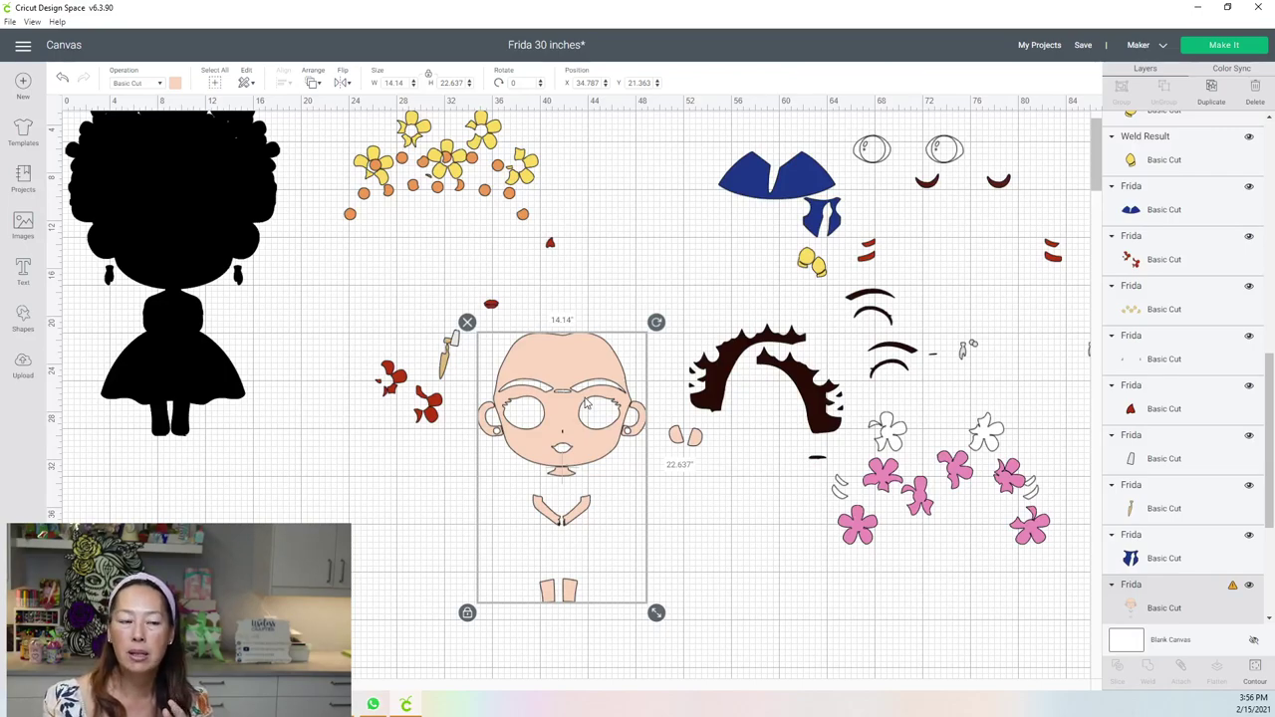
{"action": "scroll", "coordinate": [587, 398], "scroll_direction": "down", "scroll_amount": 1}
{"action": "left_click", "coordinate": [496, 381]}
{"action": "left_click_drag", "start_coordinate": [561, 341], "coordinate": [533, 406]}
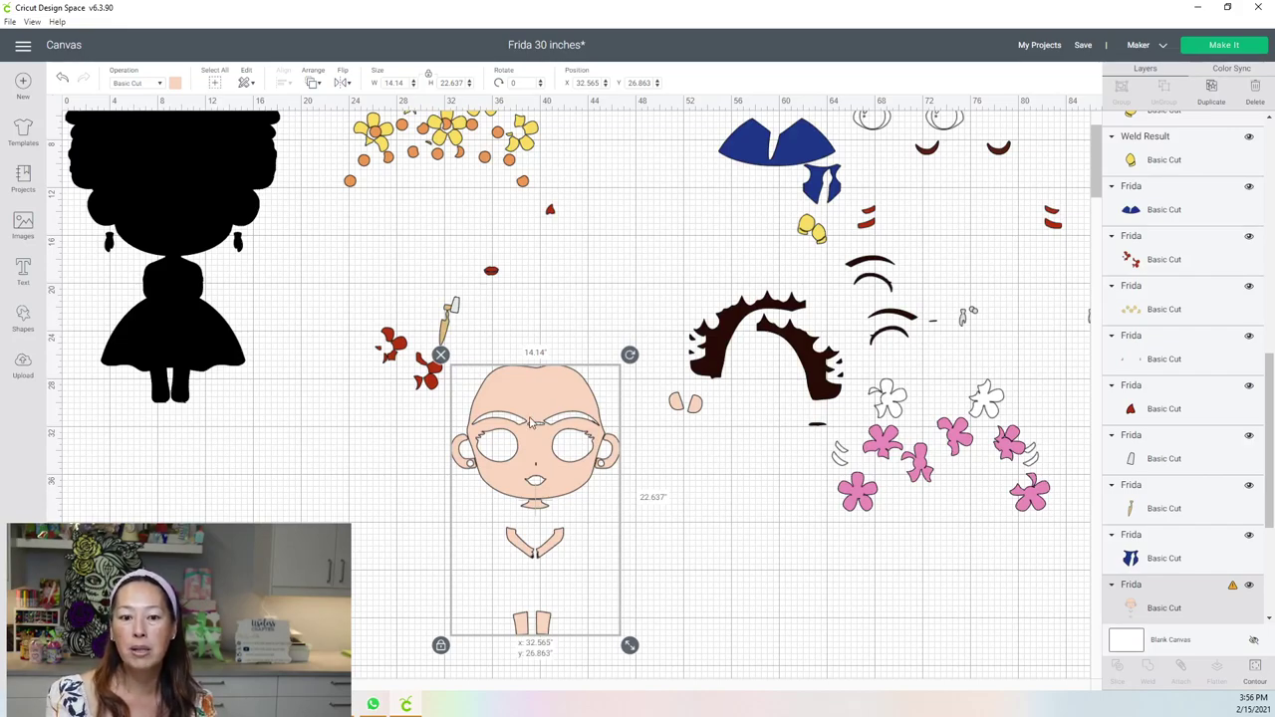
{"action": "left_click_drag", "start_coordinate": [533, 404], "coordinate": [529, 423]}
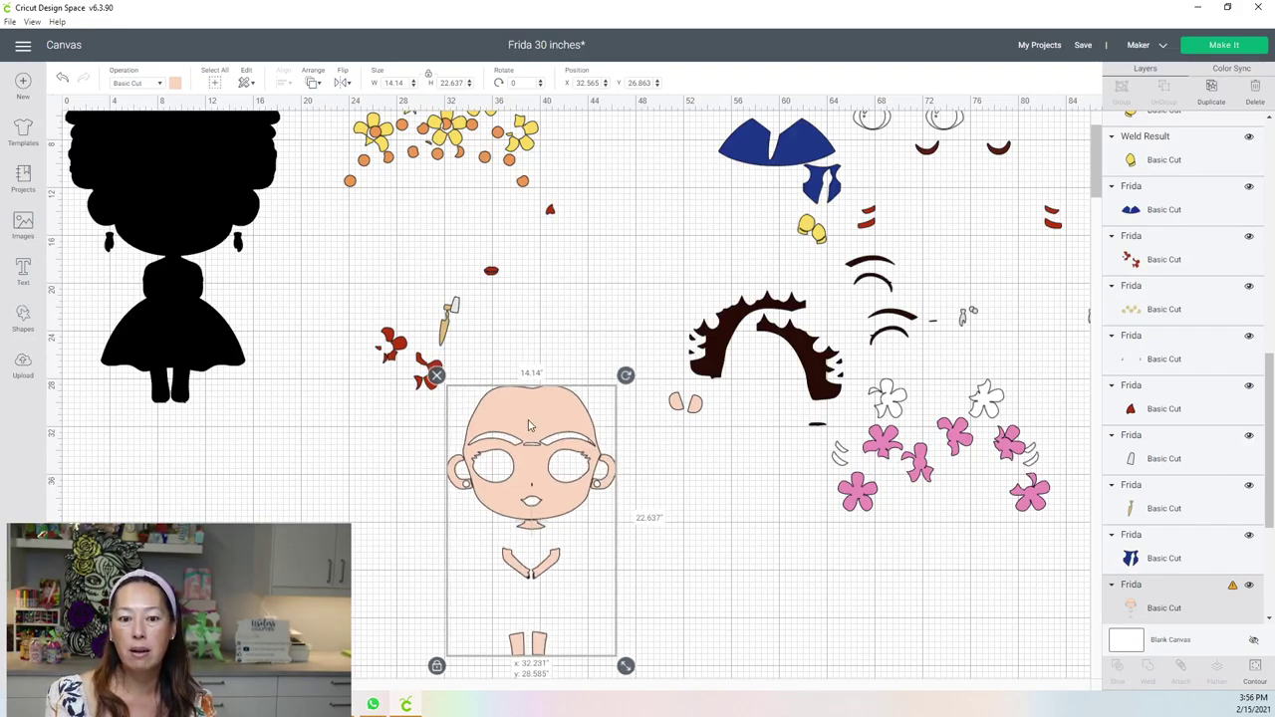
Make four duplicates of the face group and open Hide Contour on the top copy.
{"action": "left_click", "coordinate": [1217, 100]}
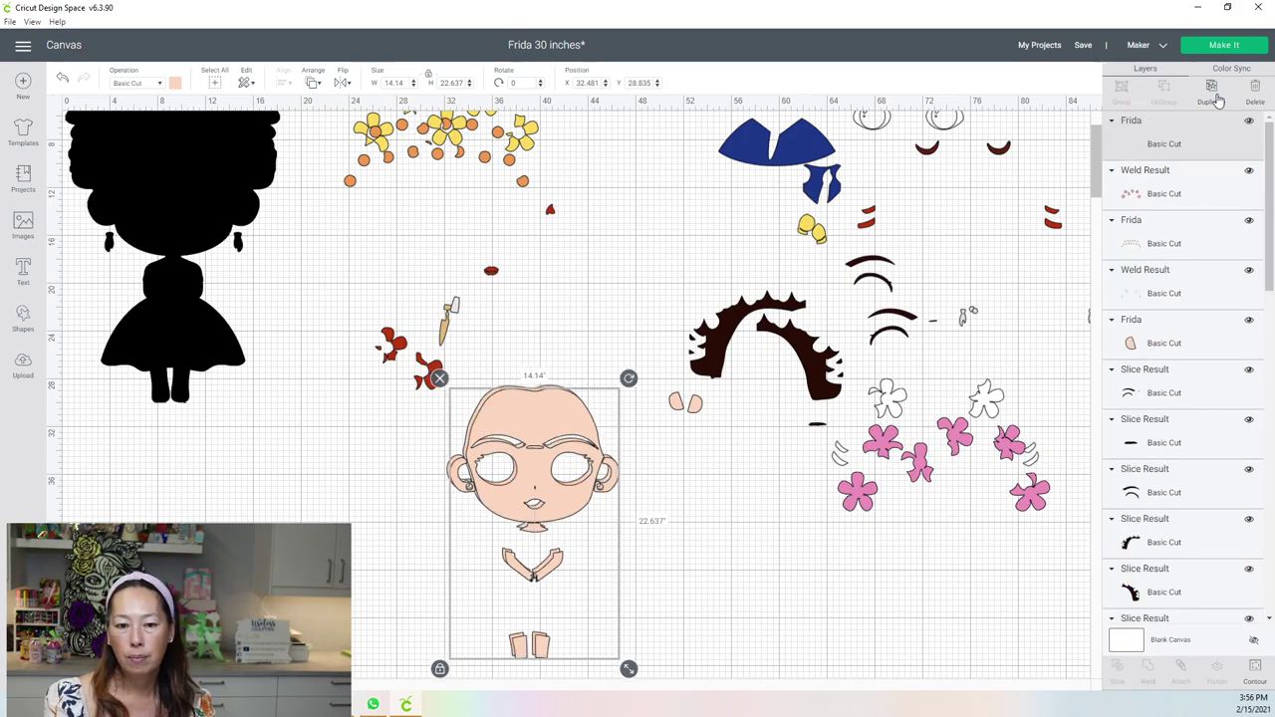
{"action": "left_click", "coordinate": [1217, 100]}
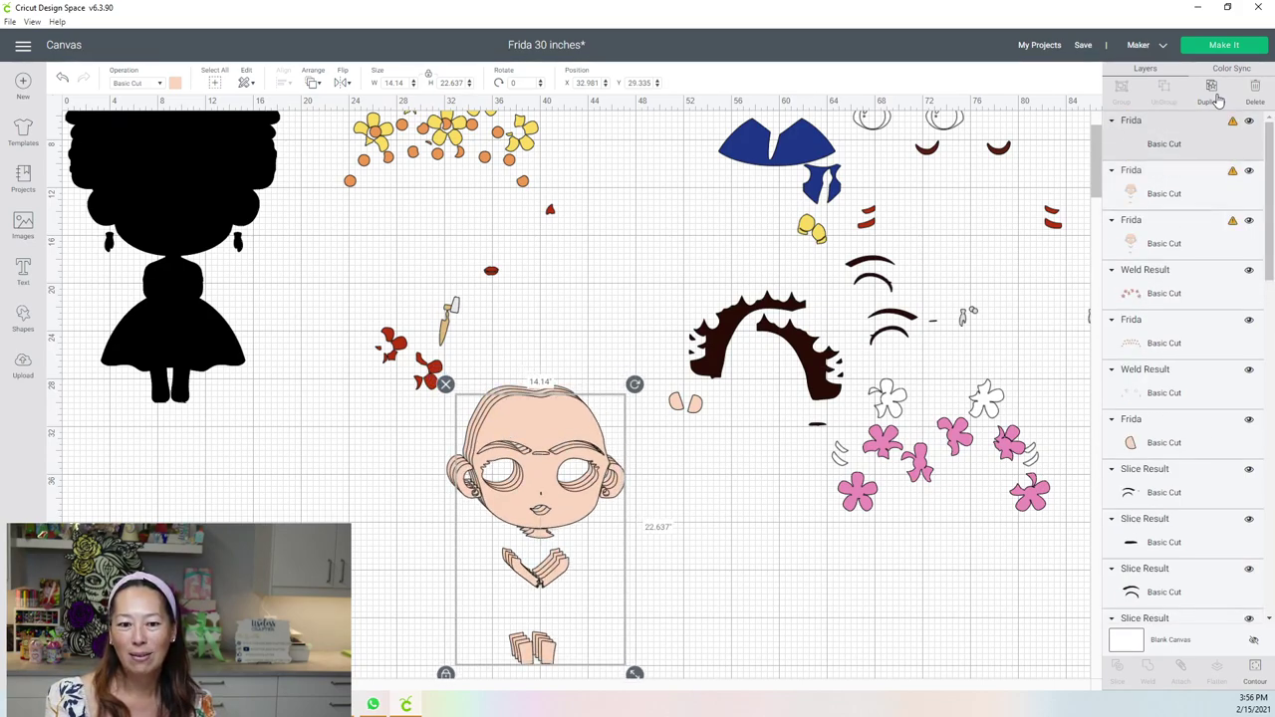
{"action": "left_click", "coordinate": [1217, 99]}
{"action": "left_click", "coordinate": [1217, 99]}
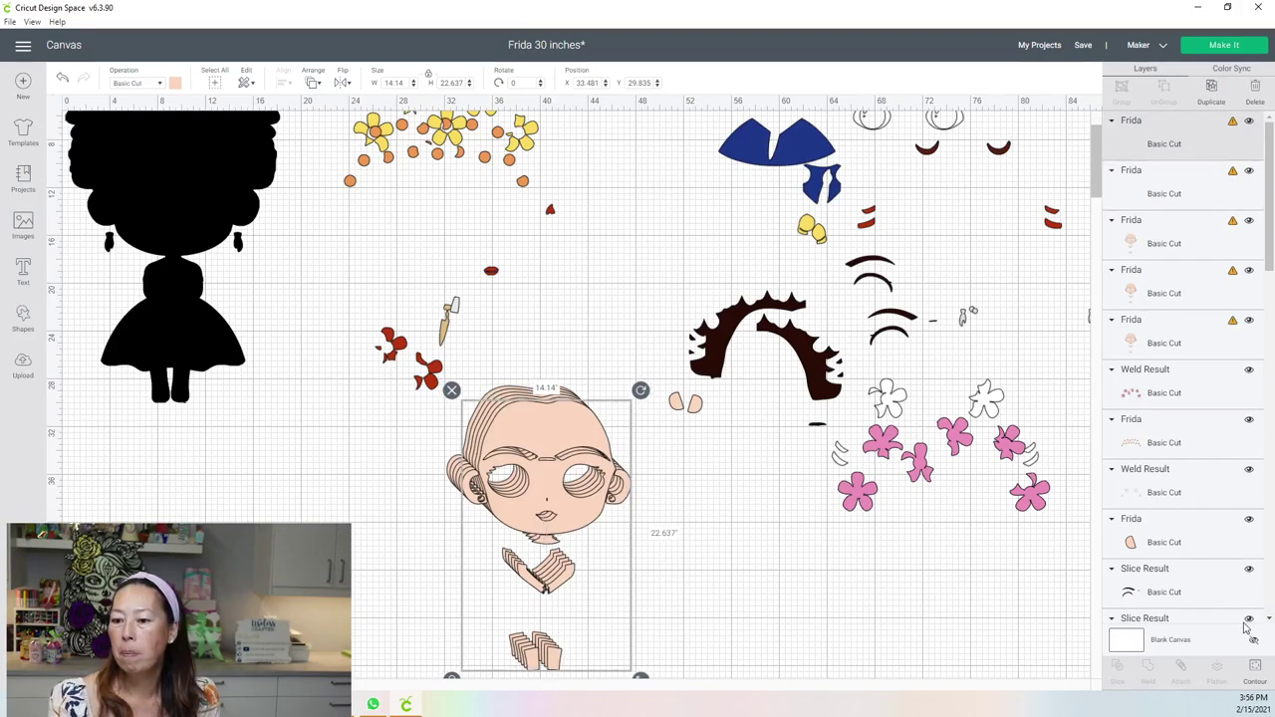
{"action": "left_click", "coordinate": [1255, 669]}
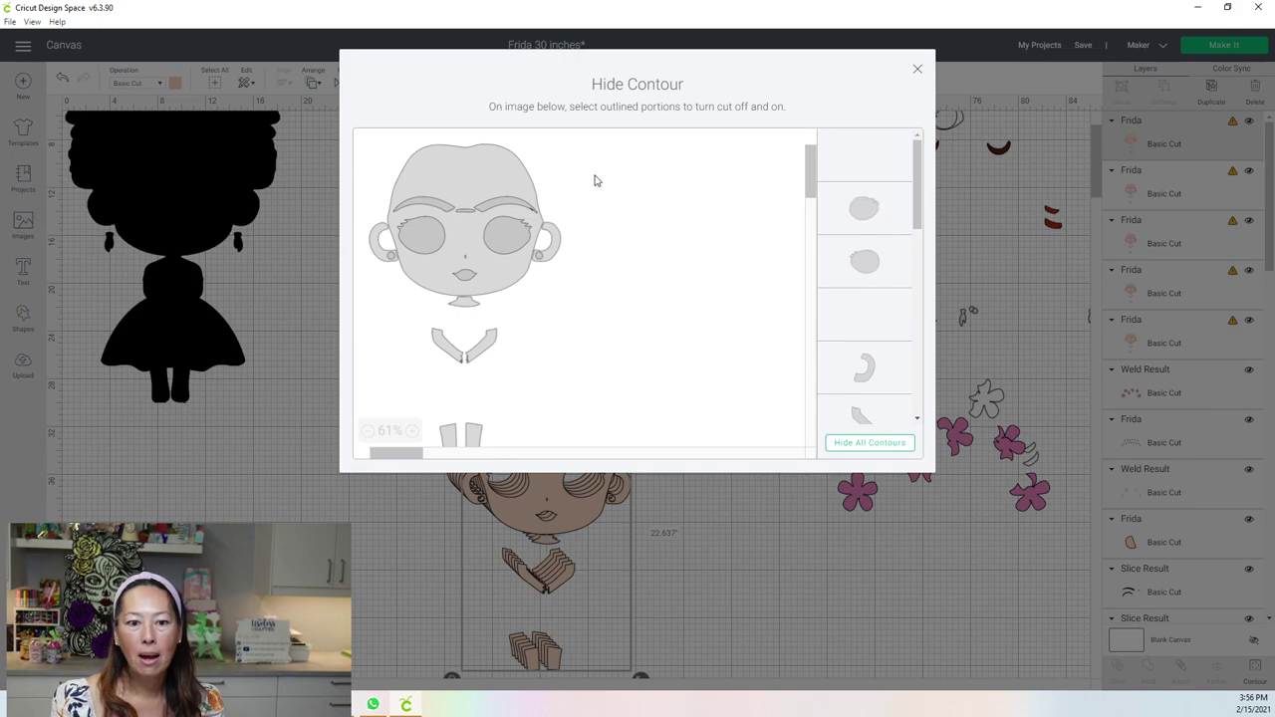
Hide all contours of the face to make a solid head and move it beside the doll.
{"action": "scroll", "coordinate": [595, 226], "scroll_direction": "down", "scroll_amount": 1}
{"action": "left_click", "coordinate": [887, 442]}
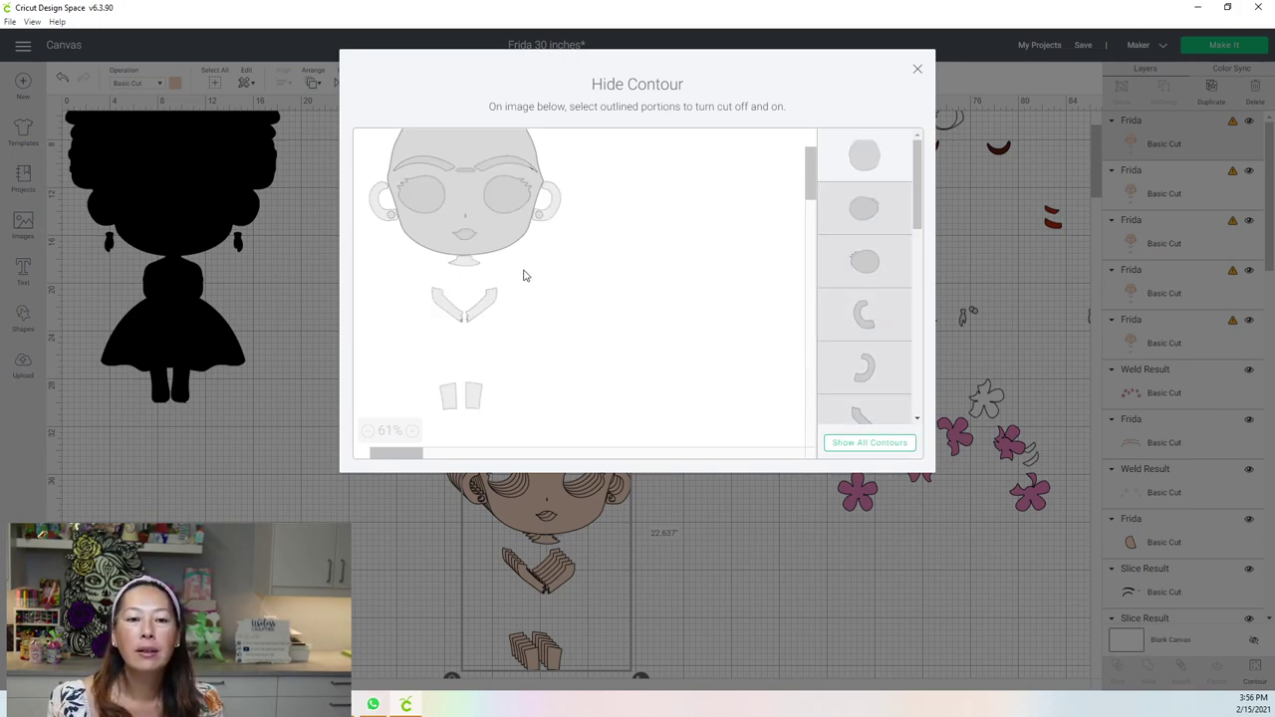
{"action": "scroll", "coordinate": [498, 224], "scroll_direction": "up", "scroll_amount": 1}
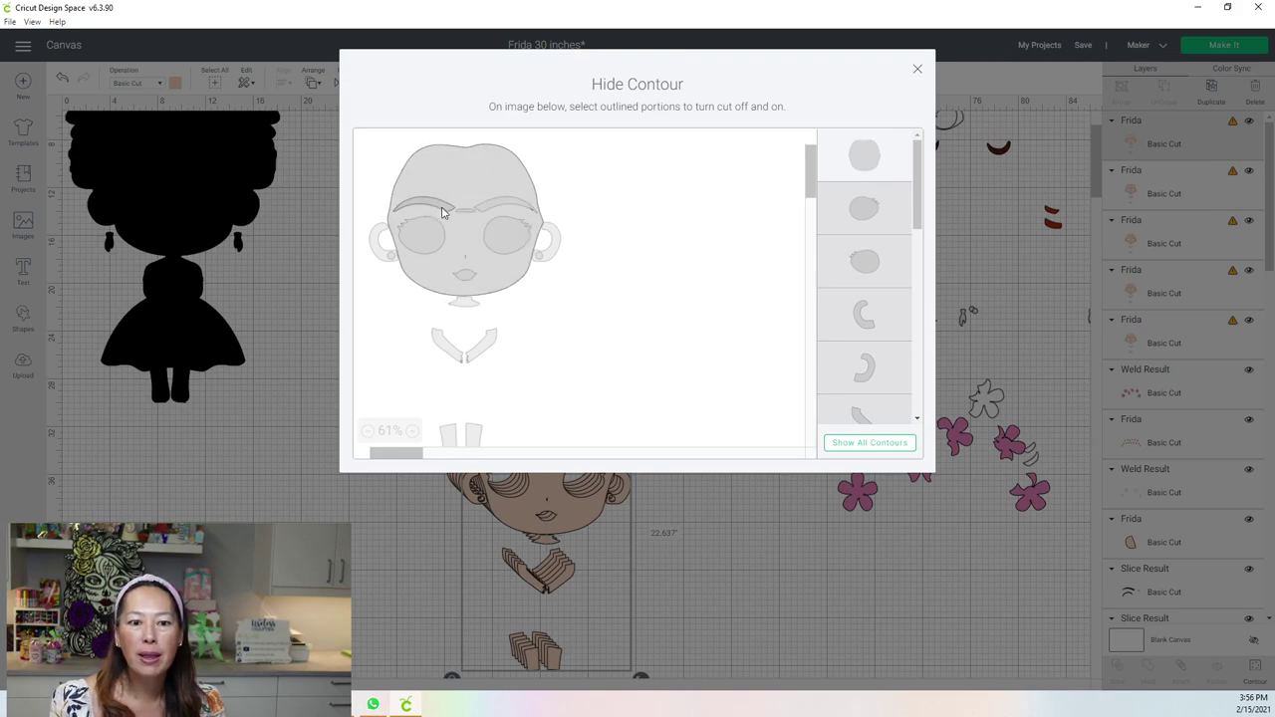
{"action": "left_click", "coordinate": [917, 69]}
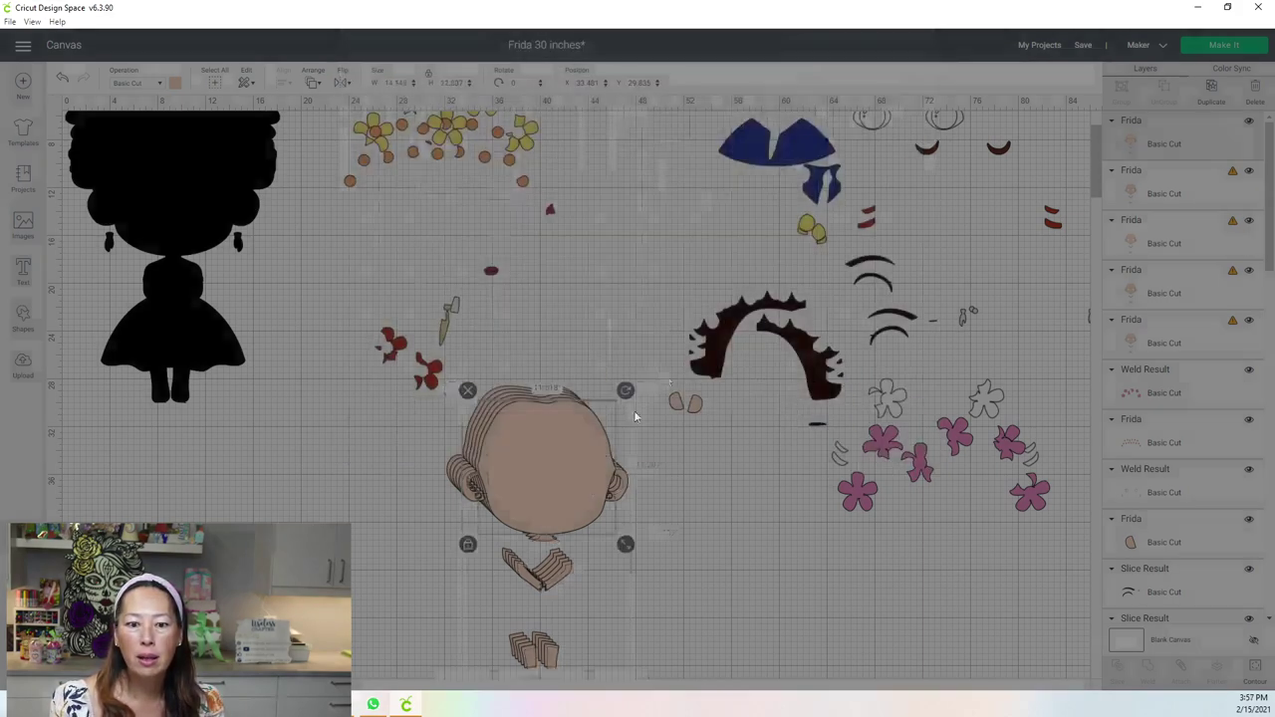
{"action": "left_click_drag", "start_coordinate": [585, 468], "coordinate": [803, 483]}
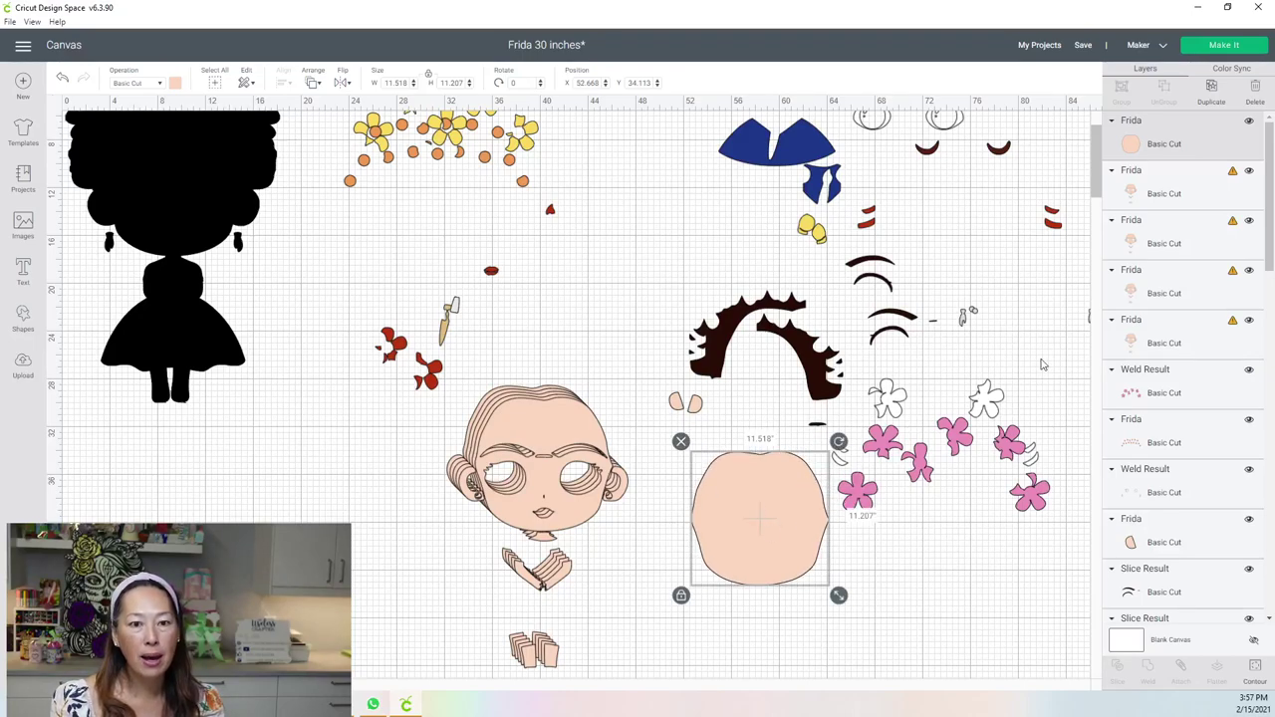
Duplicate the solid head, turn the original black and check it against the silhouette's head.
{"action": "left_click", "coordinate": [1213, 93]}
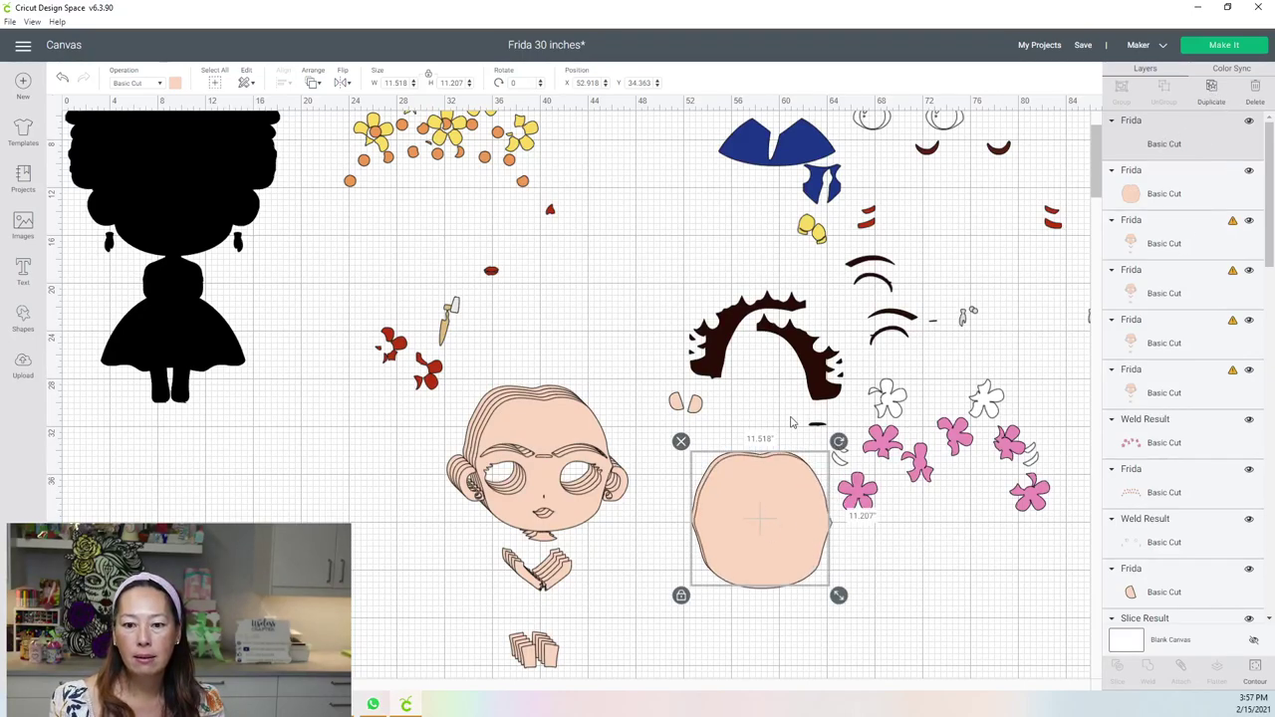
{"action": "left_click_drag", "start_coordinate": [765, 518], "coordinate": [949, 562]}
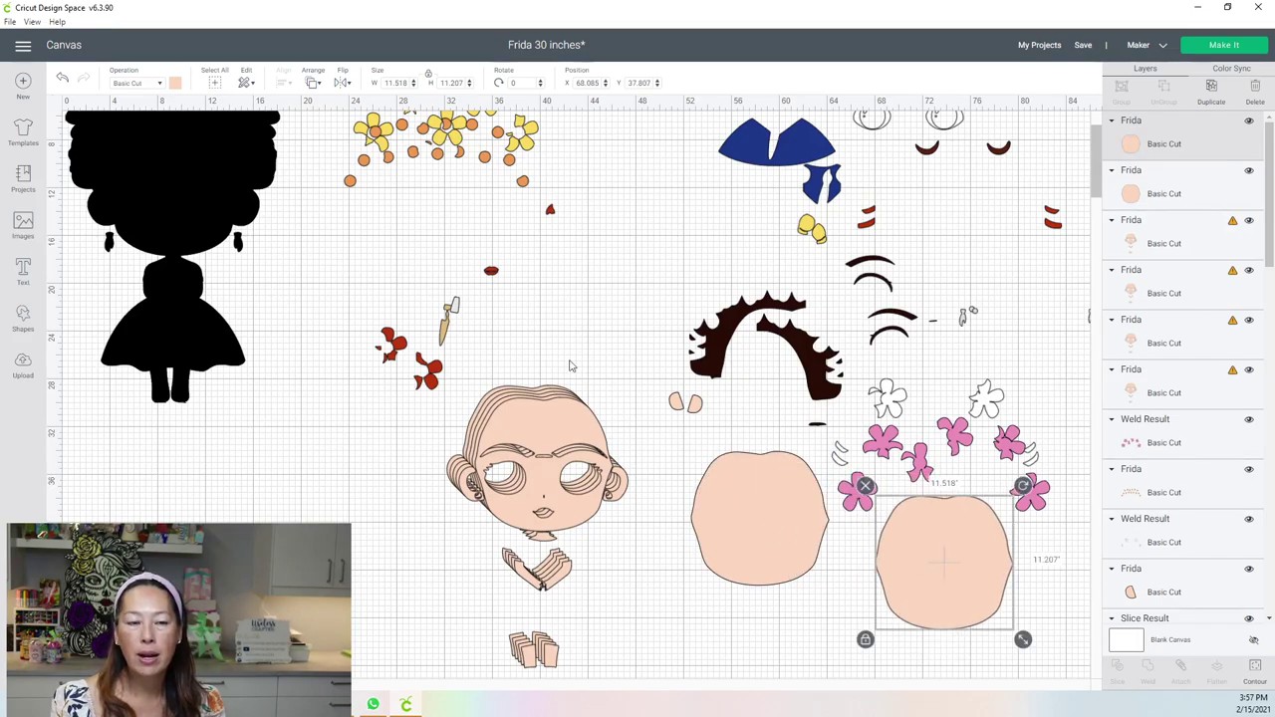
{"action": "left_click", "coordinate": [760, 508]}
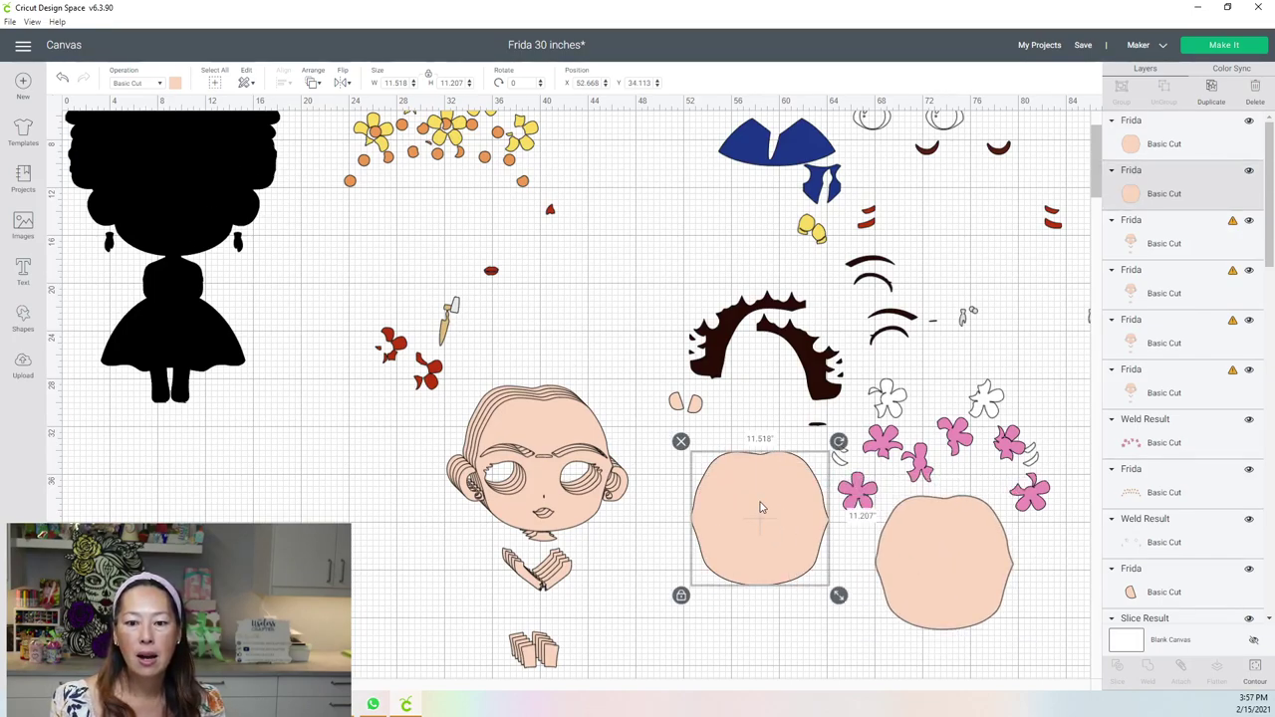
{"action": "left_click", "coordinate": [175, 84]}
{"action": "left_click", "coordinate": [189, 145]}
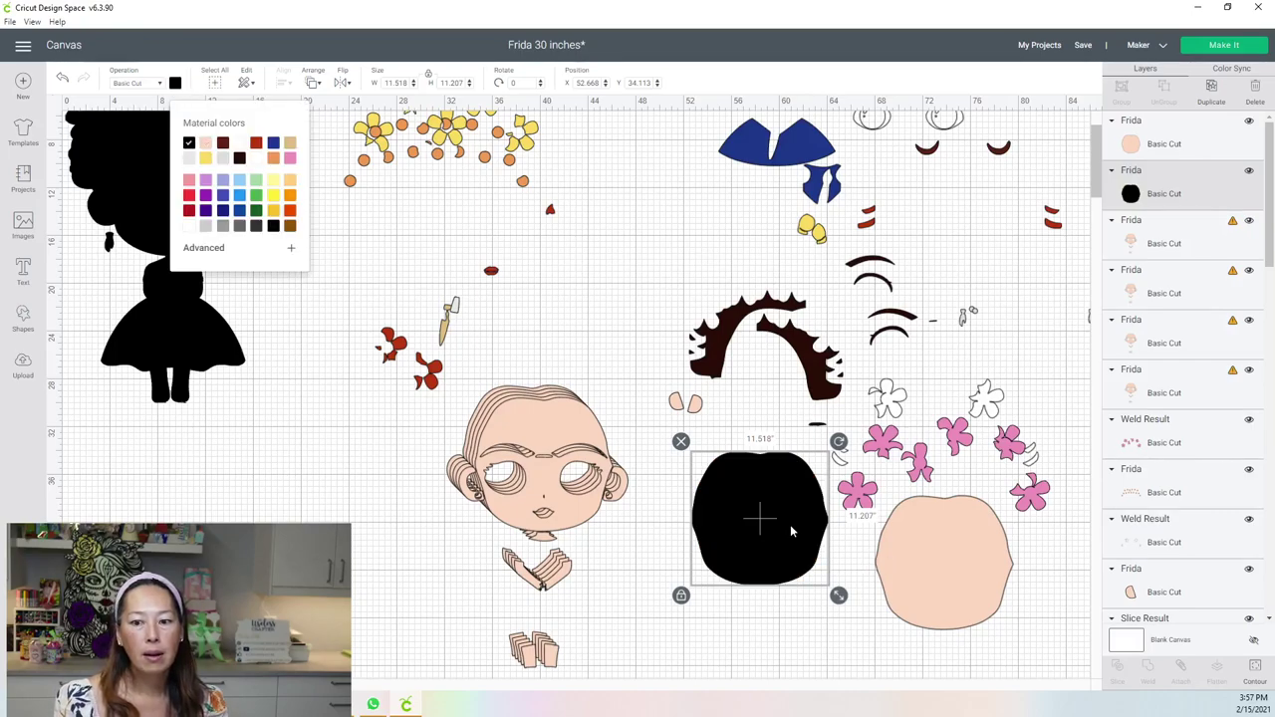
{"action": "left_click_drag", "start_coordinate": [769, 518], "coordinate": [546, 396]}
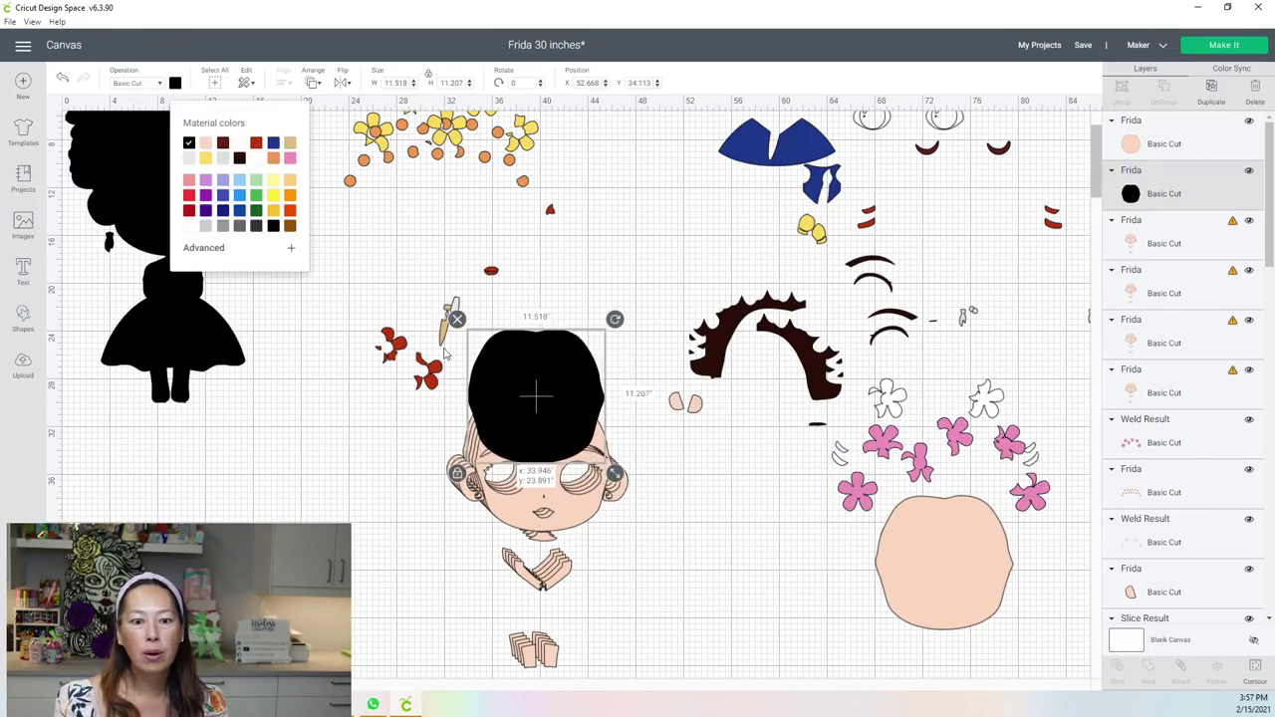
{"action": "left_click_drag", "start_coordinate": [143, 177], "coordinate": [195, 275]}
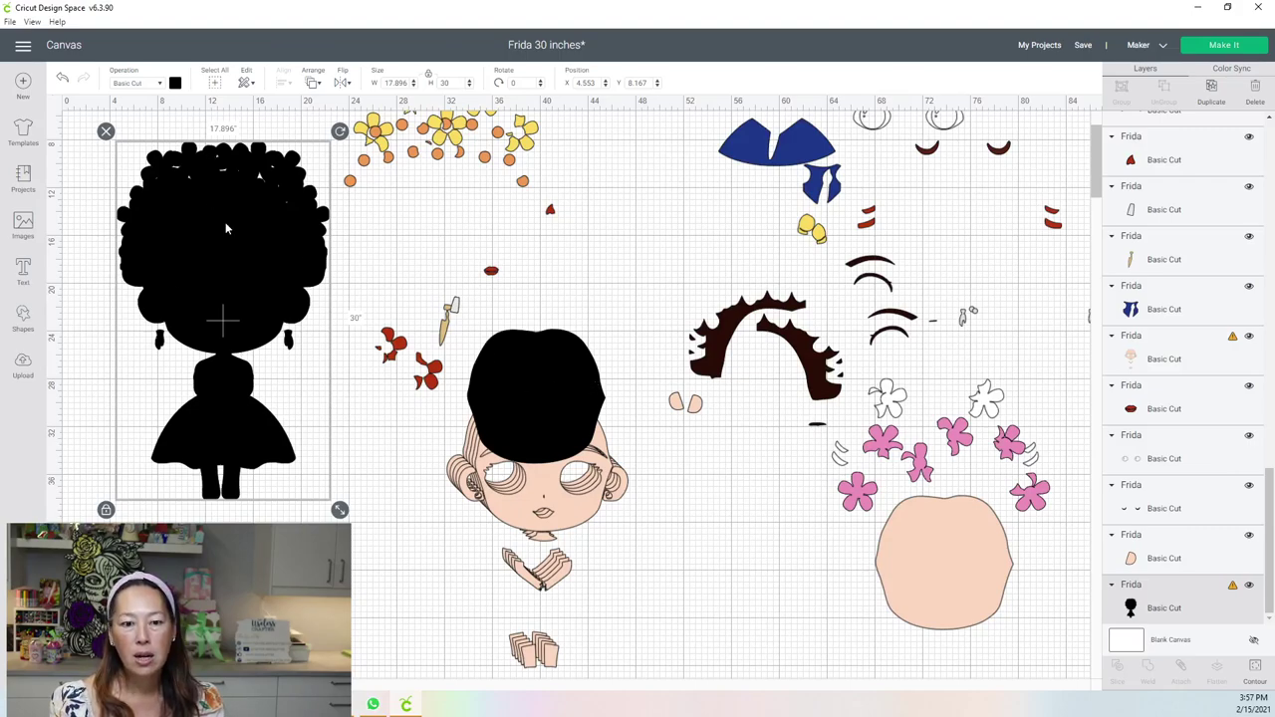
{"action": "left_click_drag", "start_coordinate": [582, 391], "coordinate": [726, 554]}
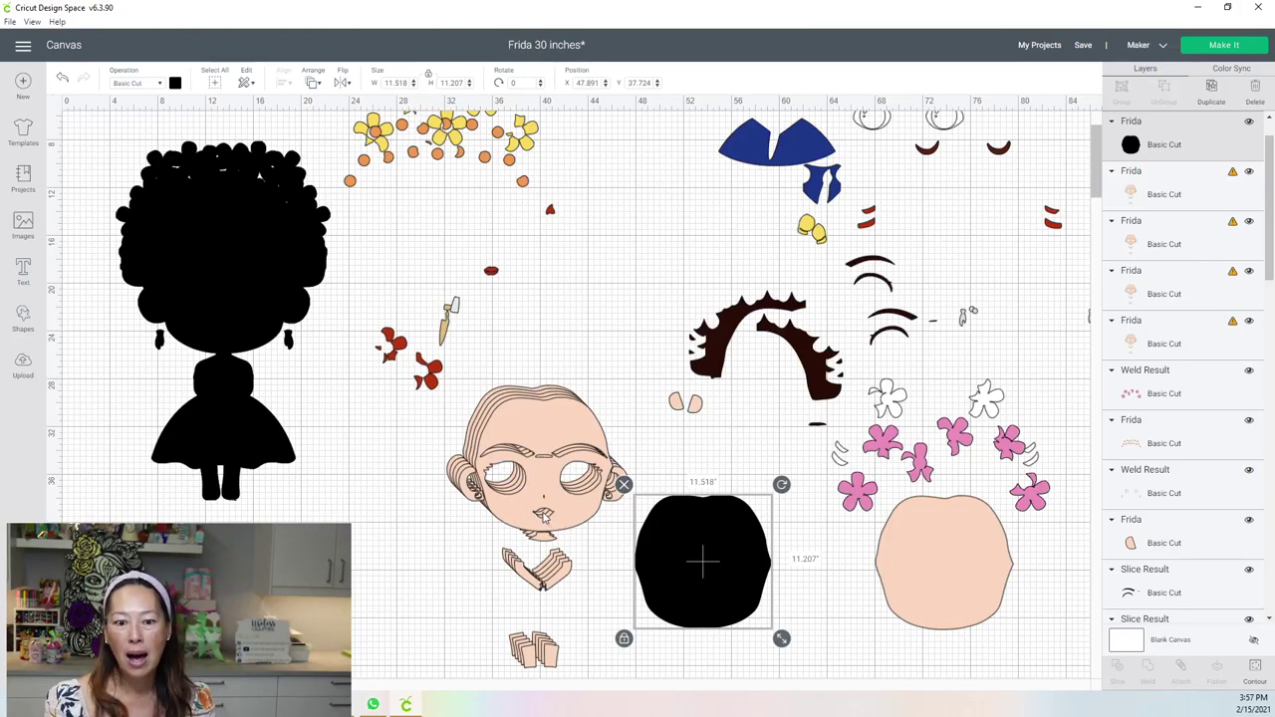
{"action": "left_click", "coordinate": [902, 550]}
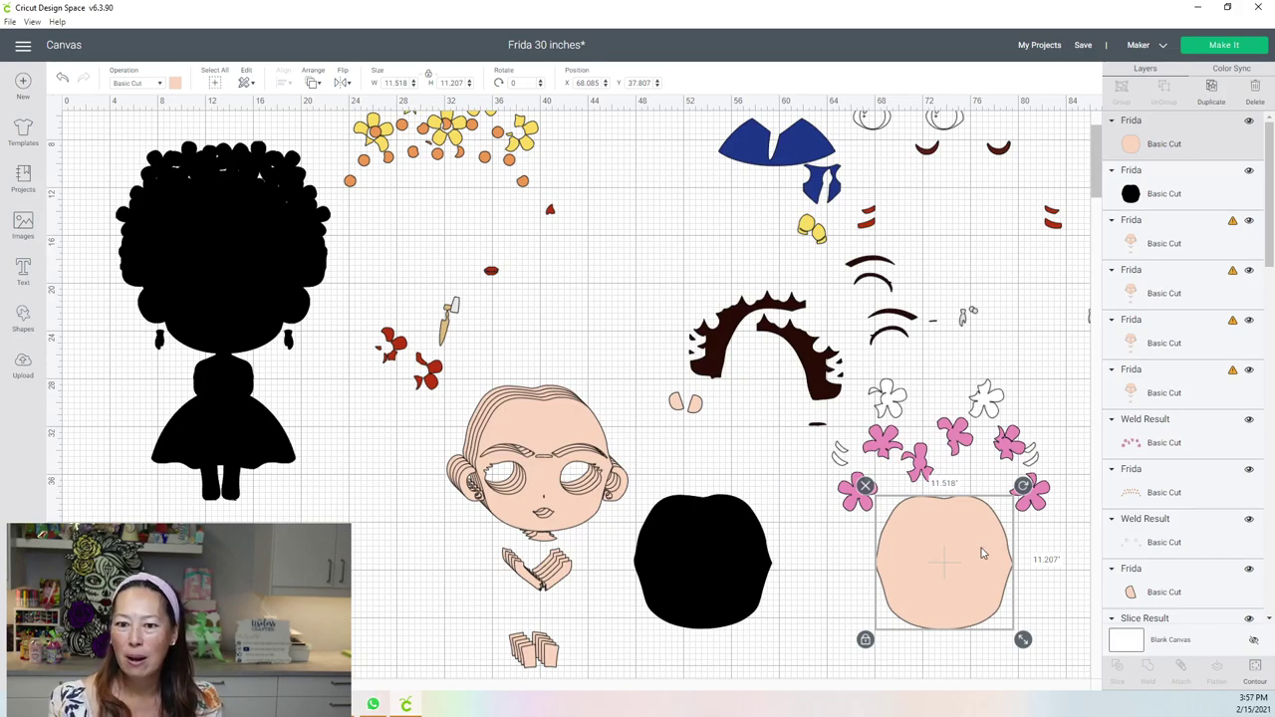
{"action": "left_click", "coordinate": [1256, 671]}
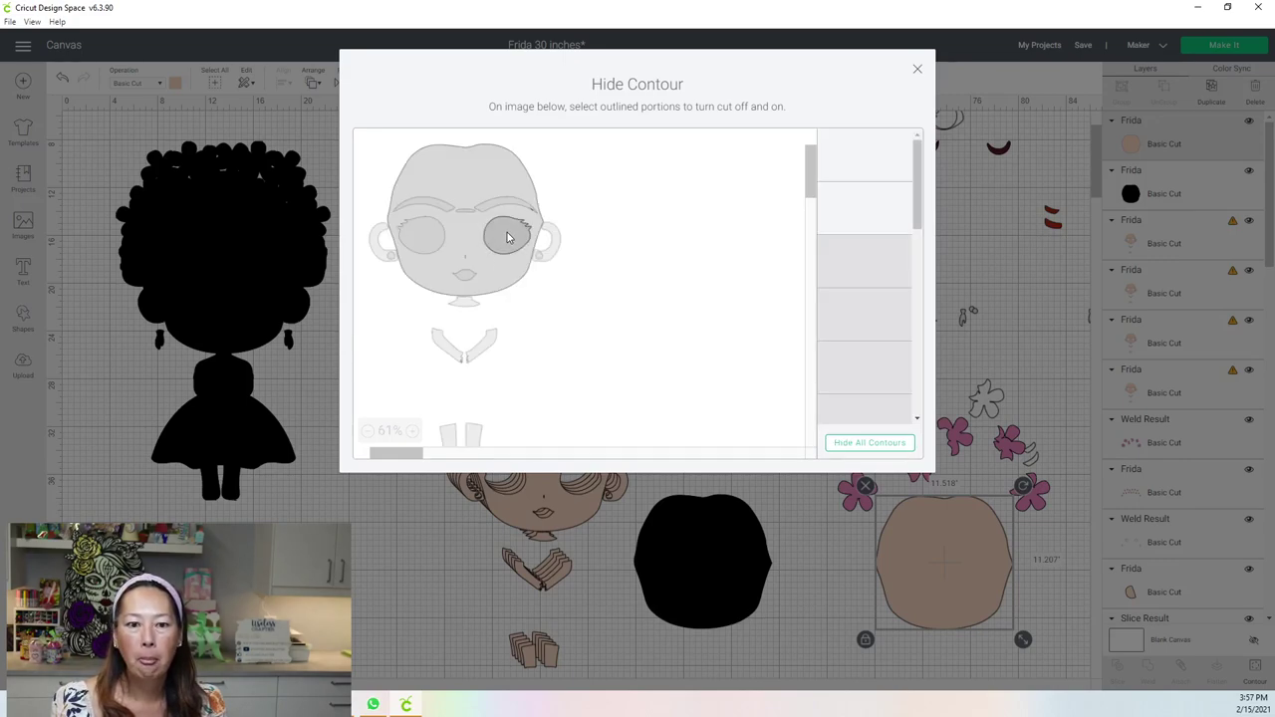
Restore the left eye's cut outline, move the peach face over the hair, and test an eyebrow arc's placement.
{"action": "left_click", "coordinate": [422, 236]}
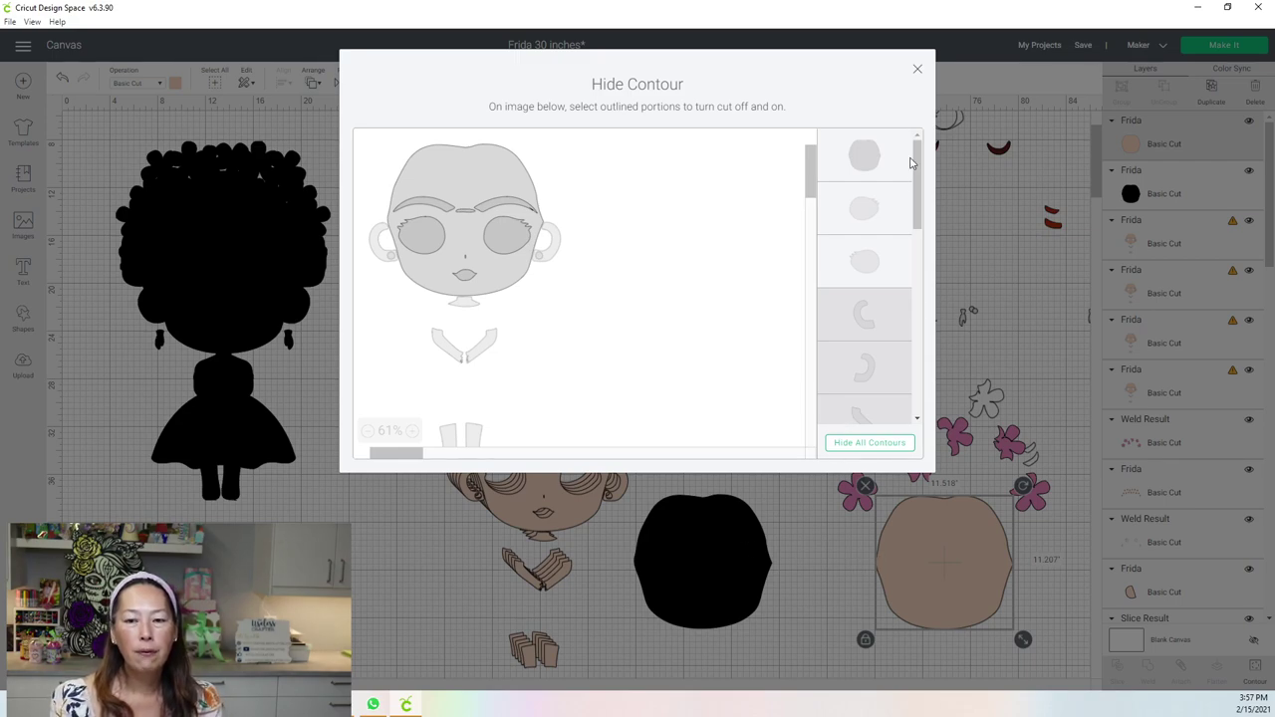
{"action": "left_click", "coordinate": [917, 73]}
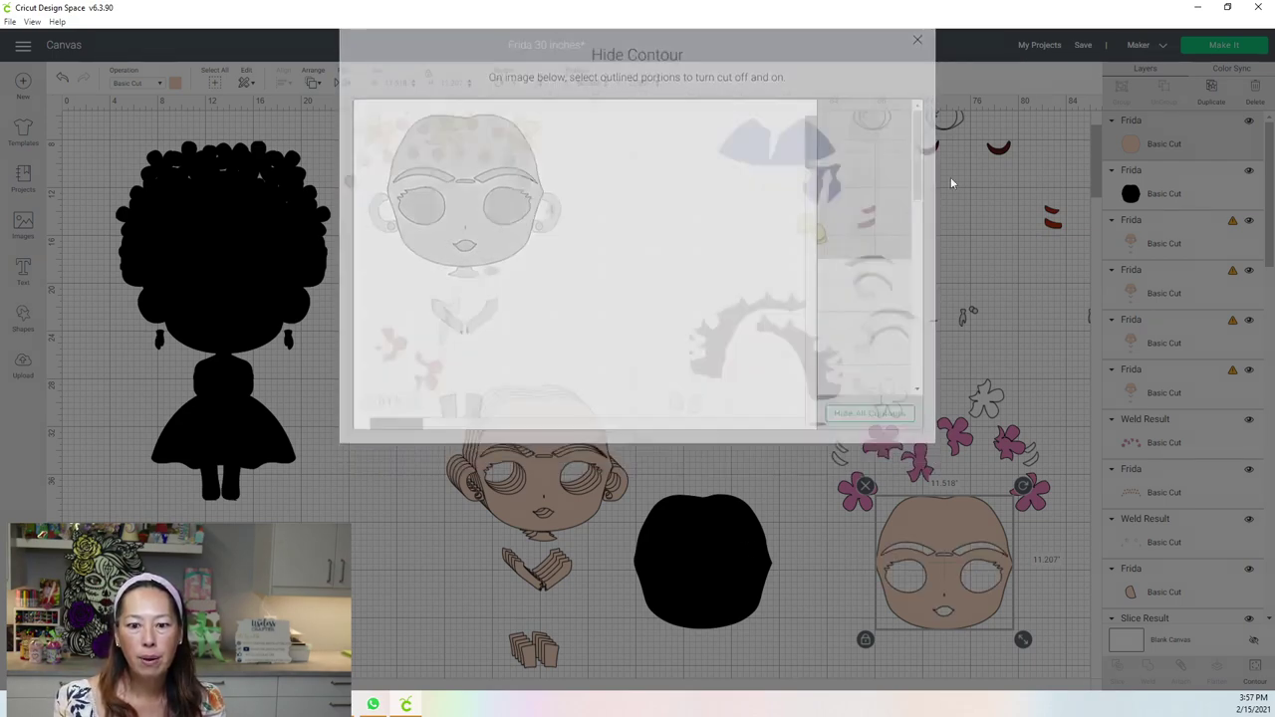
{"action": "left_click_drag", "start_coordinate": [884, 510], "coordinate": [675, 366]}
{"action": "left_click_drag", "start_coordinate": [873, 262], "coordinate": [773, 405]}
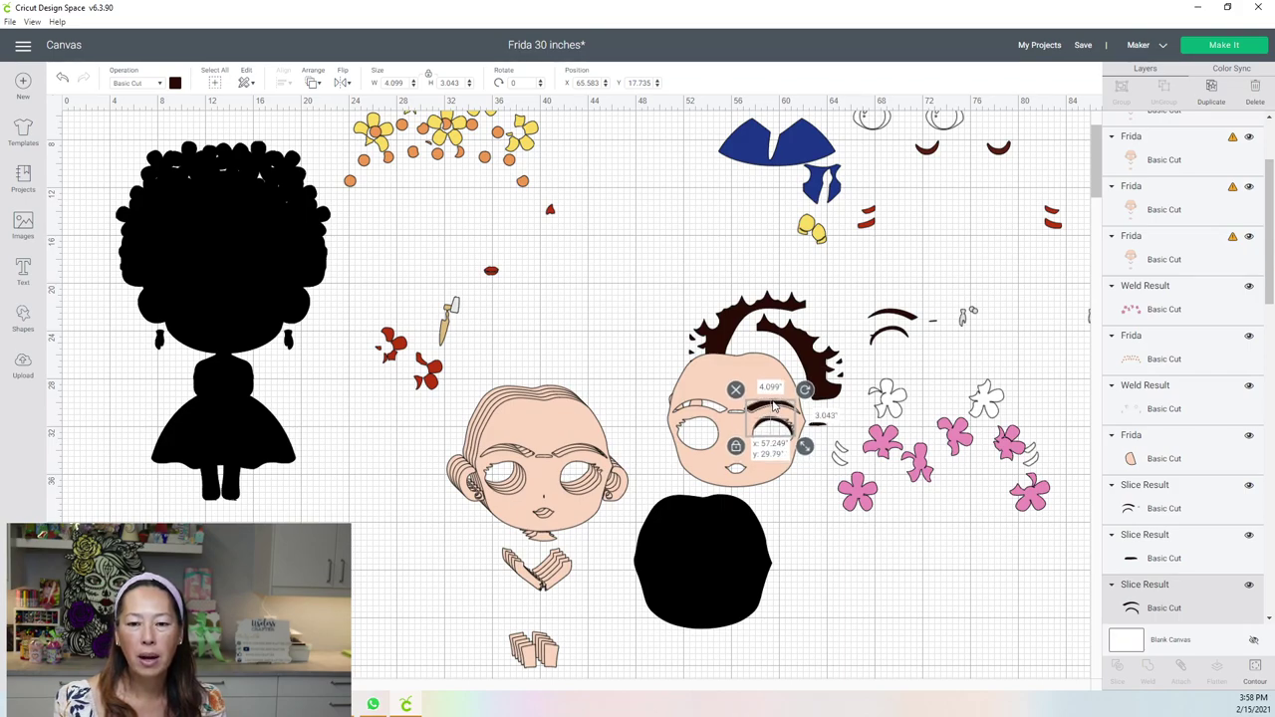
{"action": "left_click_drag", "start_coordinate": [854, 358], "coordinate": [914, 337]}
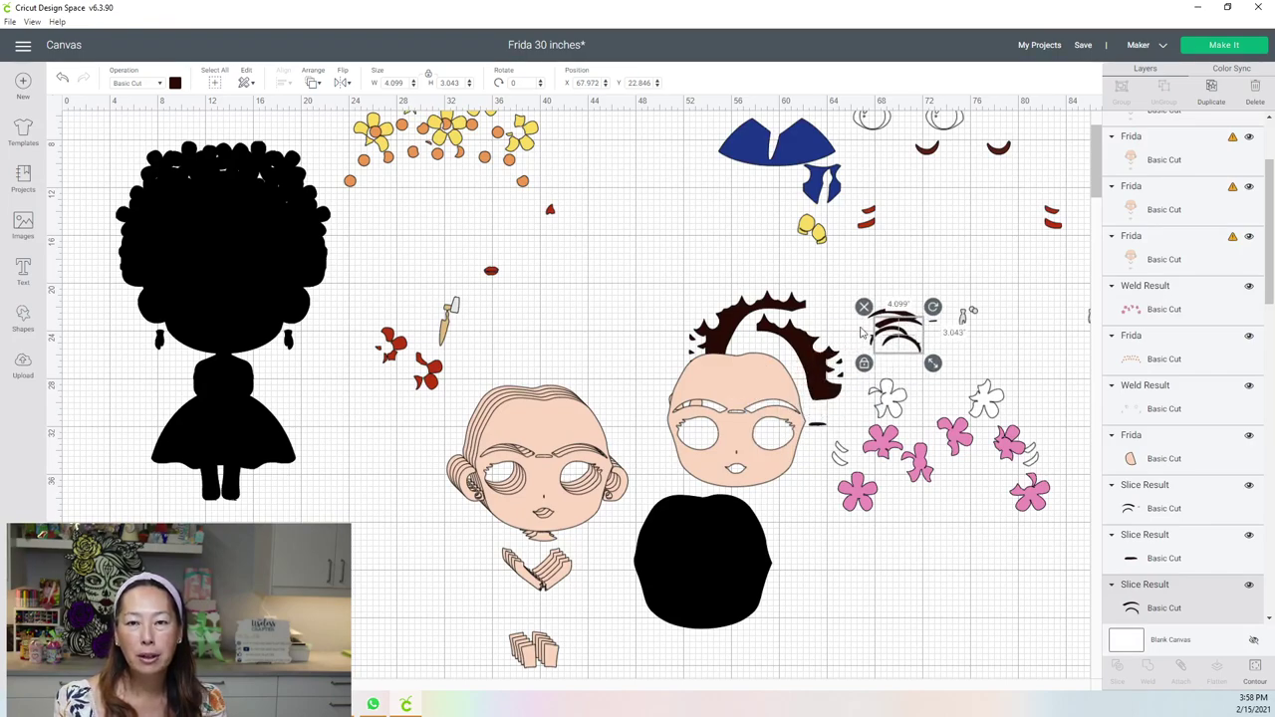
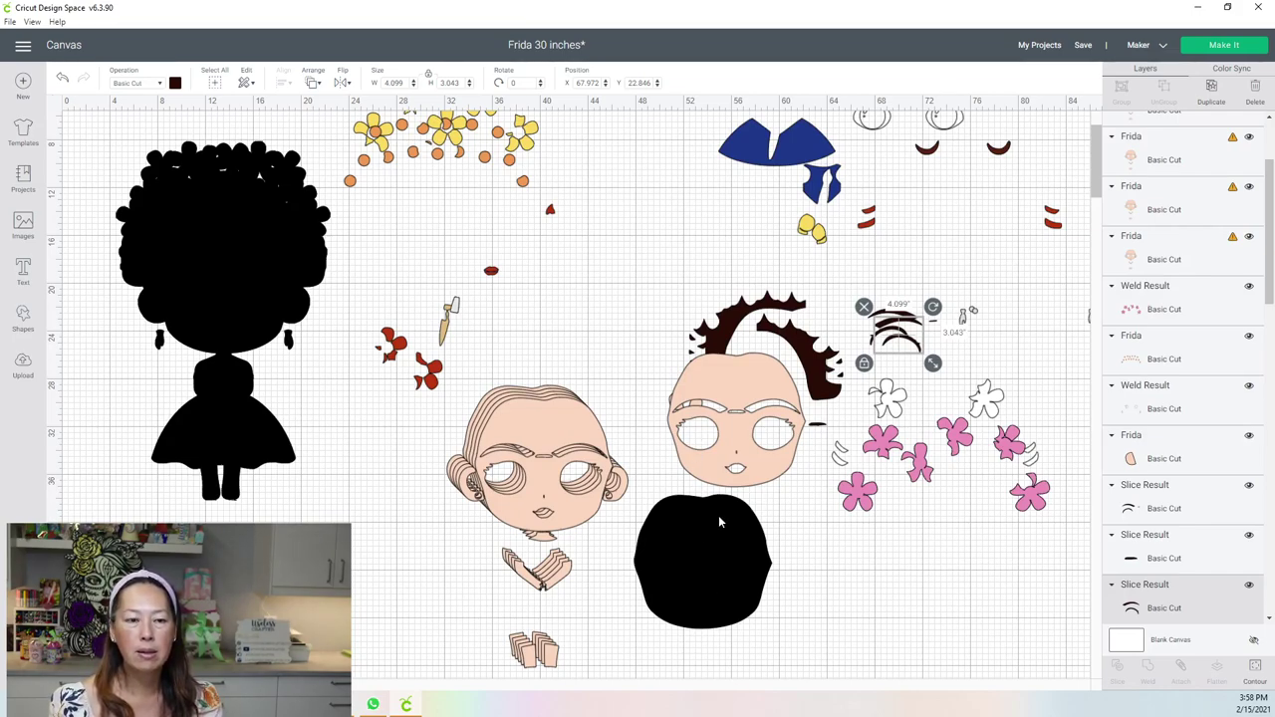
Move the tan face up, then hide all contours except the ears and move the ears below the upper face.
{"action": "left_click", "coordinate": [743, 474]}
{"action": "left_click_drag", "start_coordinate": [697, 370], "coordinate": [591, 167]}
{"action": "left_click", "coordinate": [563, 447]}
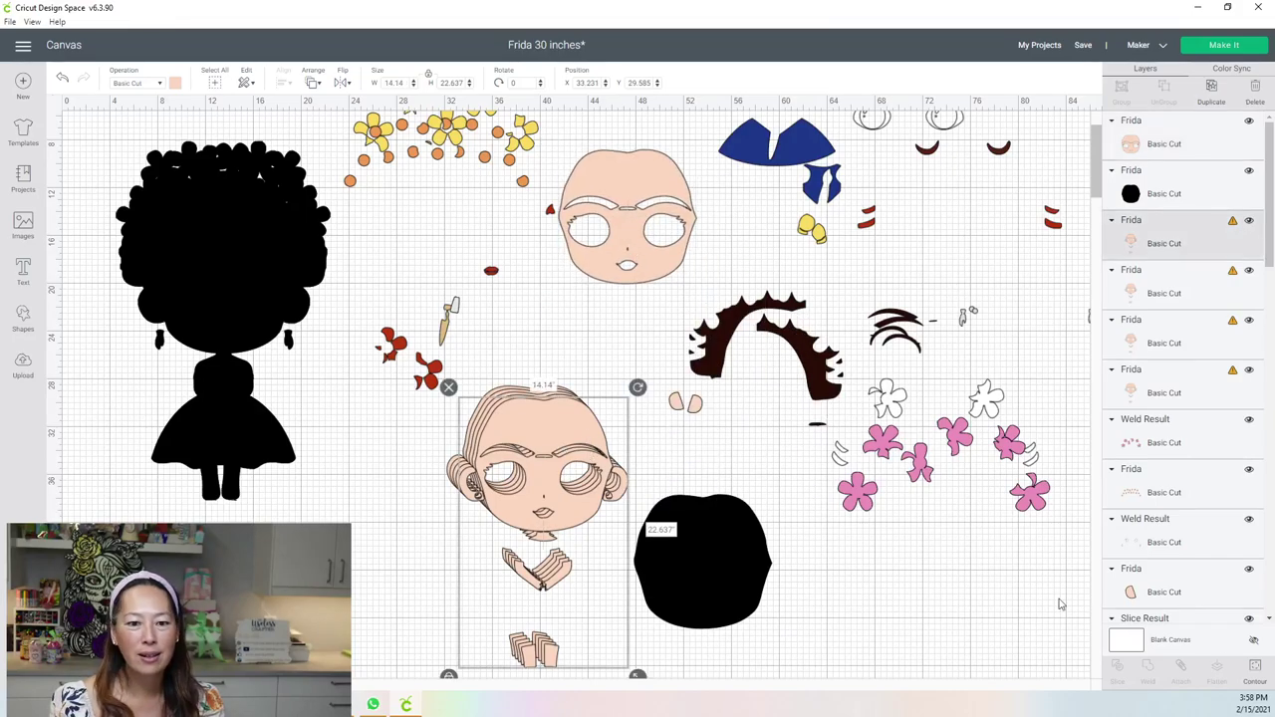
{"action": "left_click", "coordinate": [1262, 680]}
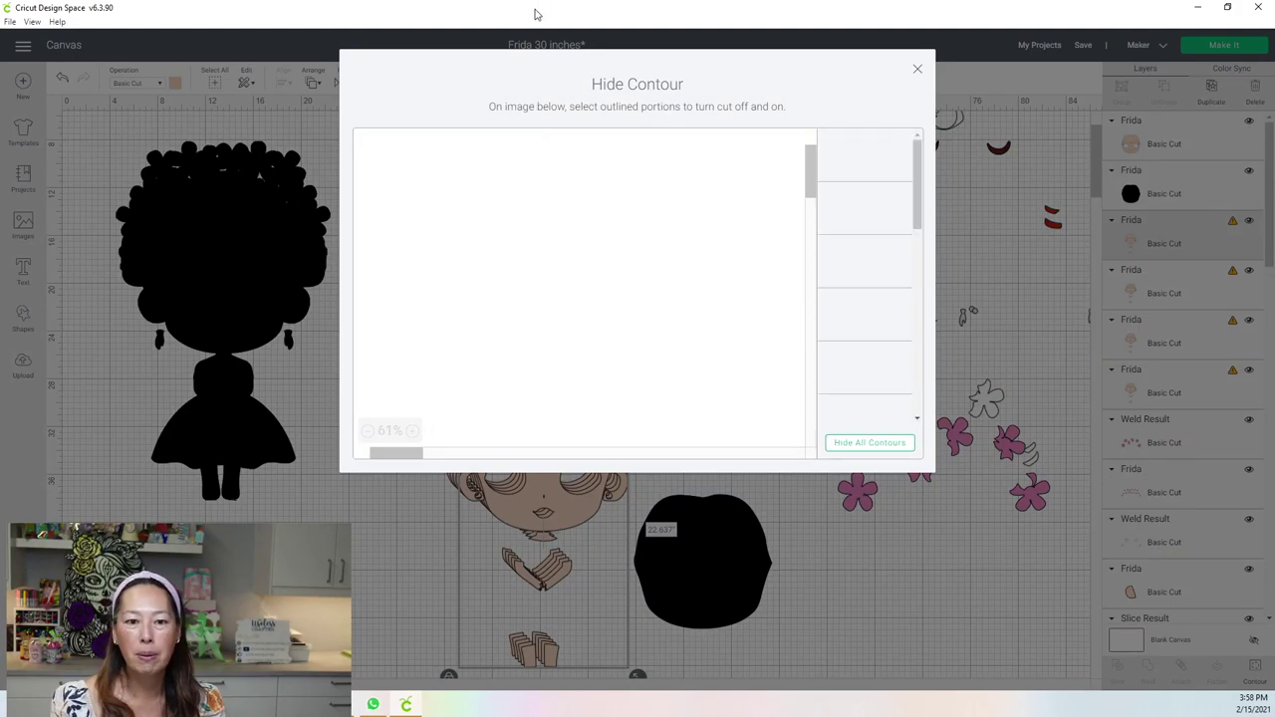
{"action": "left_click", "coordinate": [869, 446]}
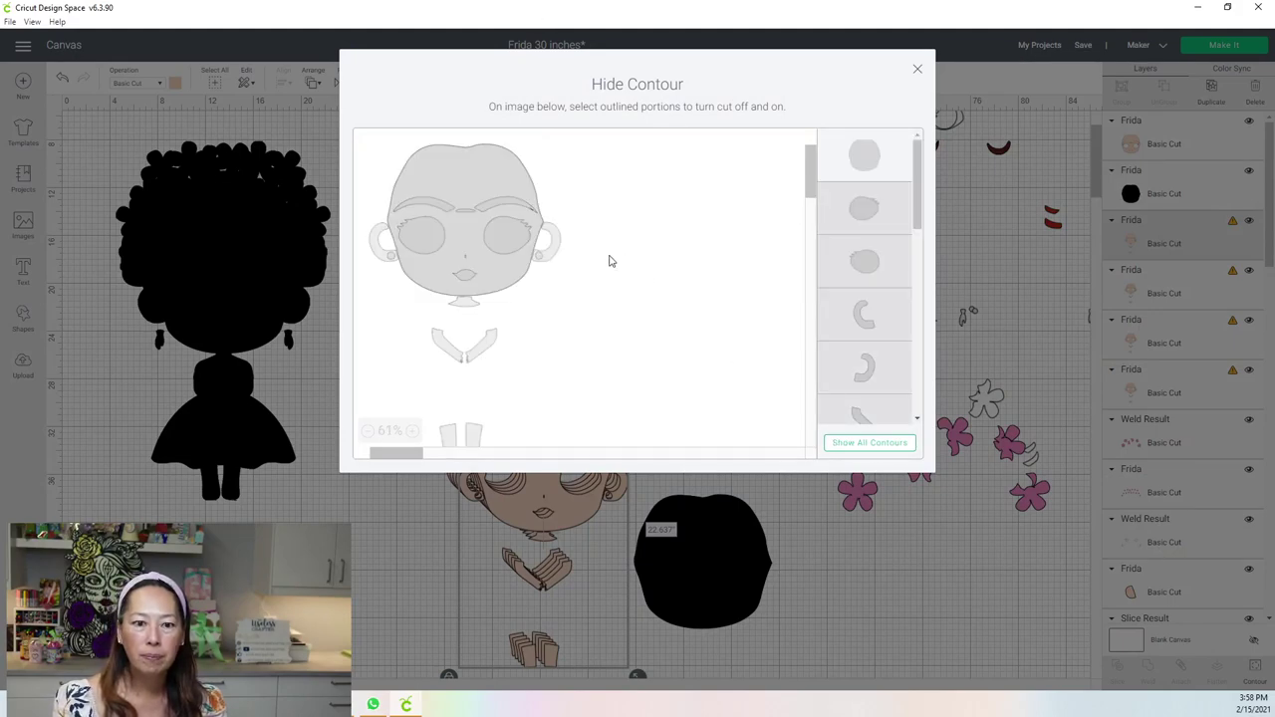
{"action": "left_click", "coordinate": [542, 261]}
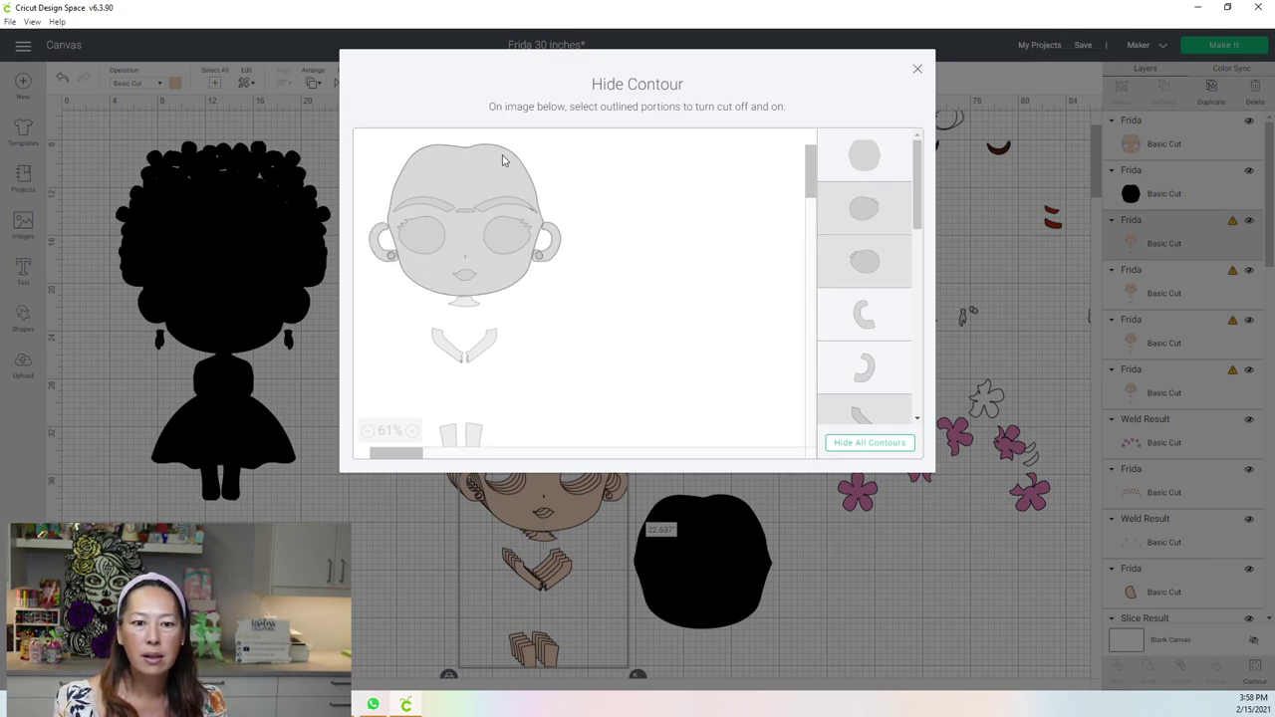
{"action": "left_click", "coordinate": [916, 73]}
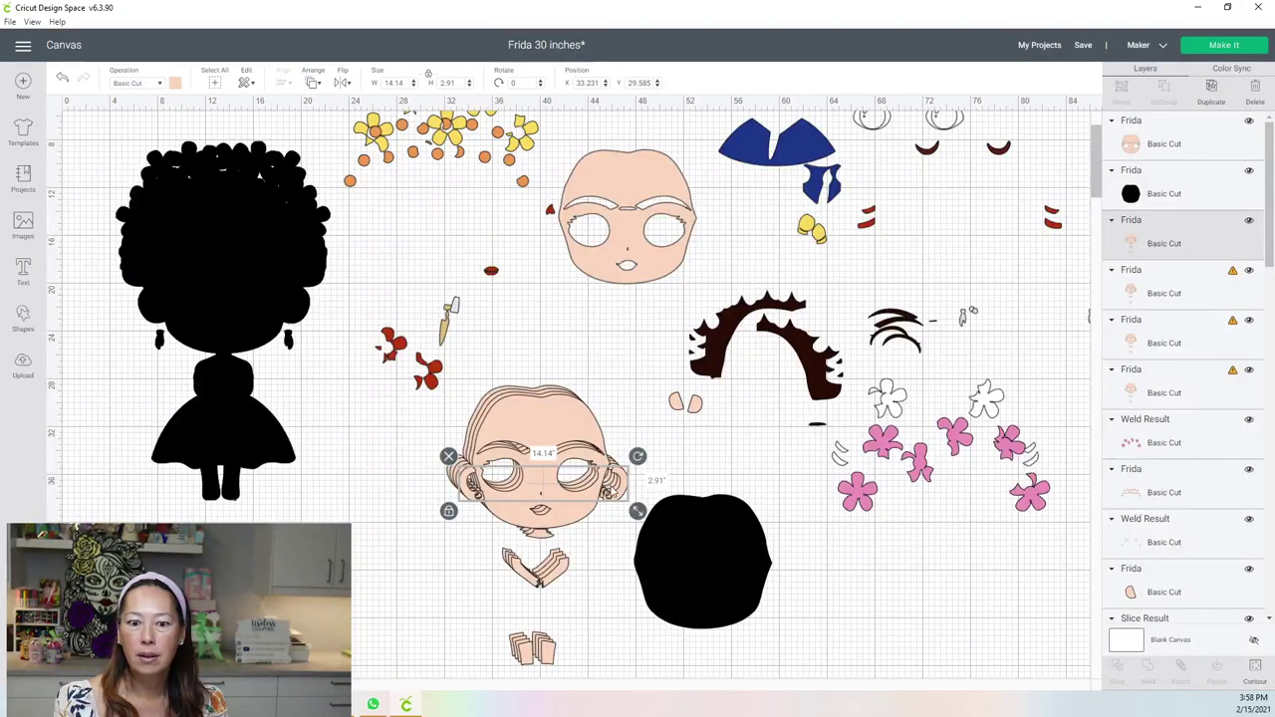
{"action": "left_click_drag", "start_coordinate": [477, 467], "coordinate": [507, 288]}
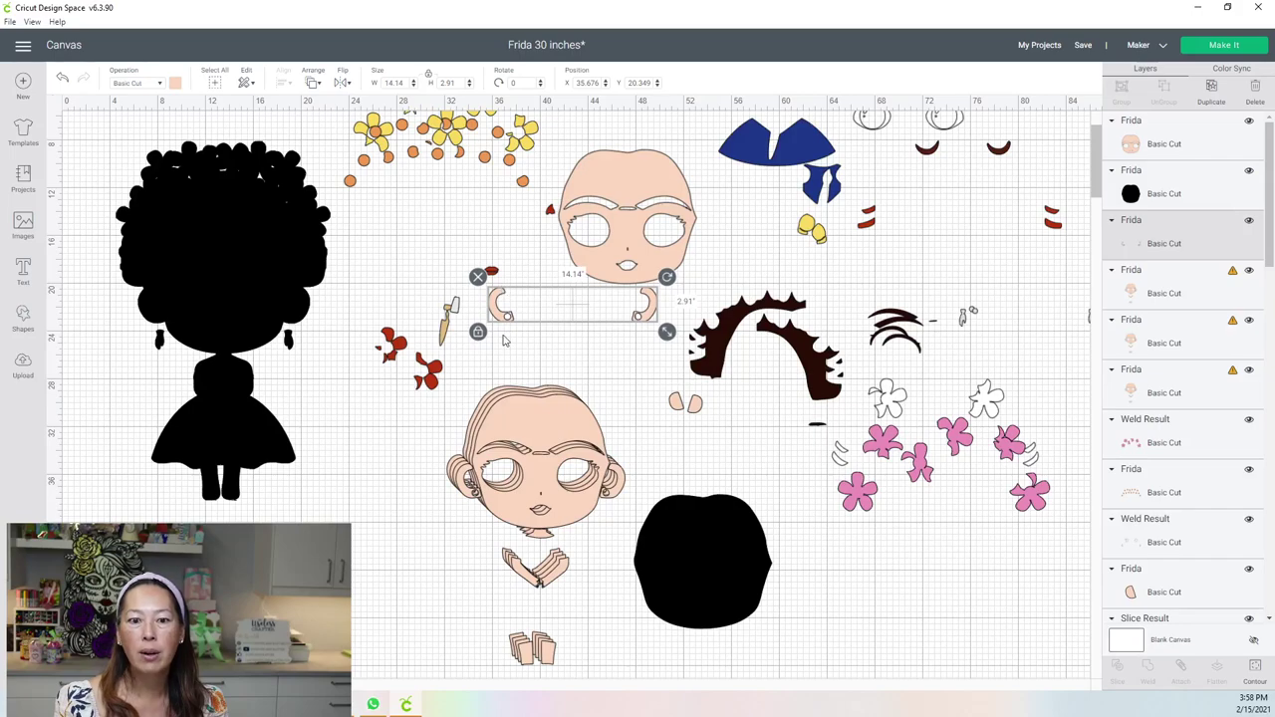
Isolate the neck piece with Hide All Contours and move it up near the others.
{"action": "left_click", "coordinate": [536, 422]}
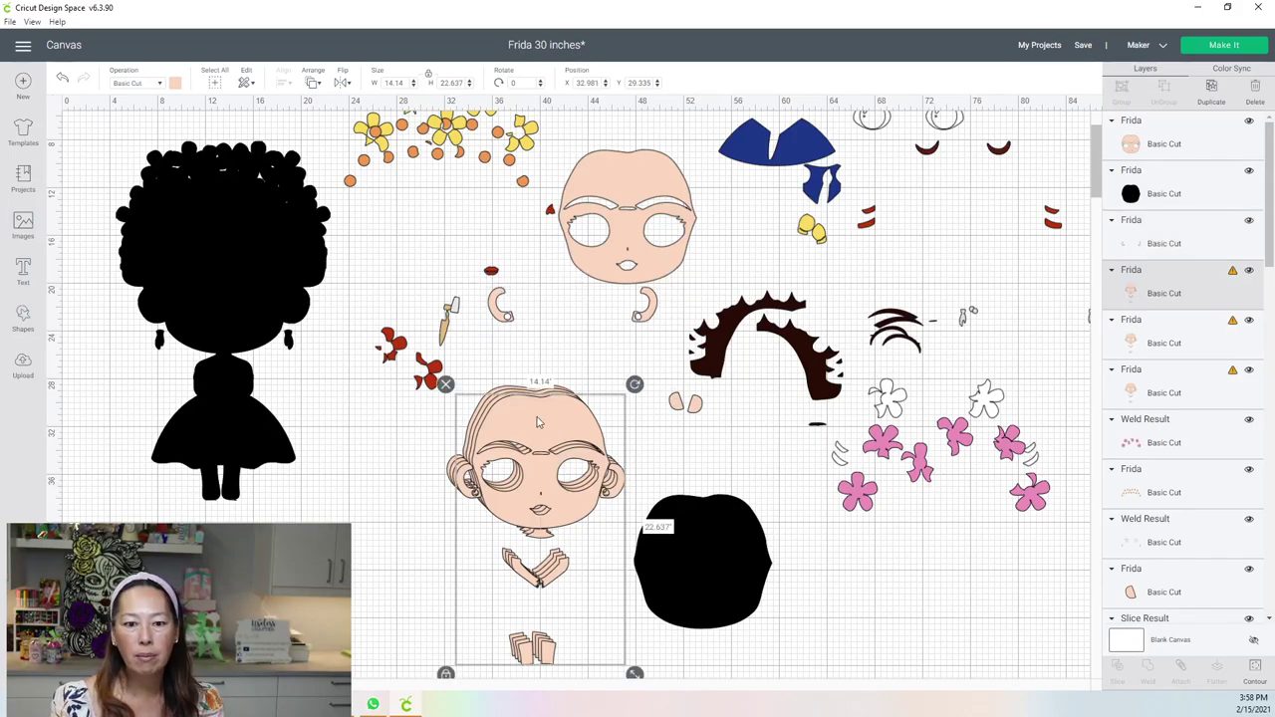
{"action": "left_click", "coordinate": [1254, 667]}
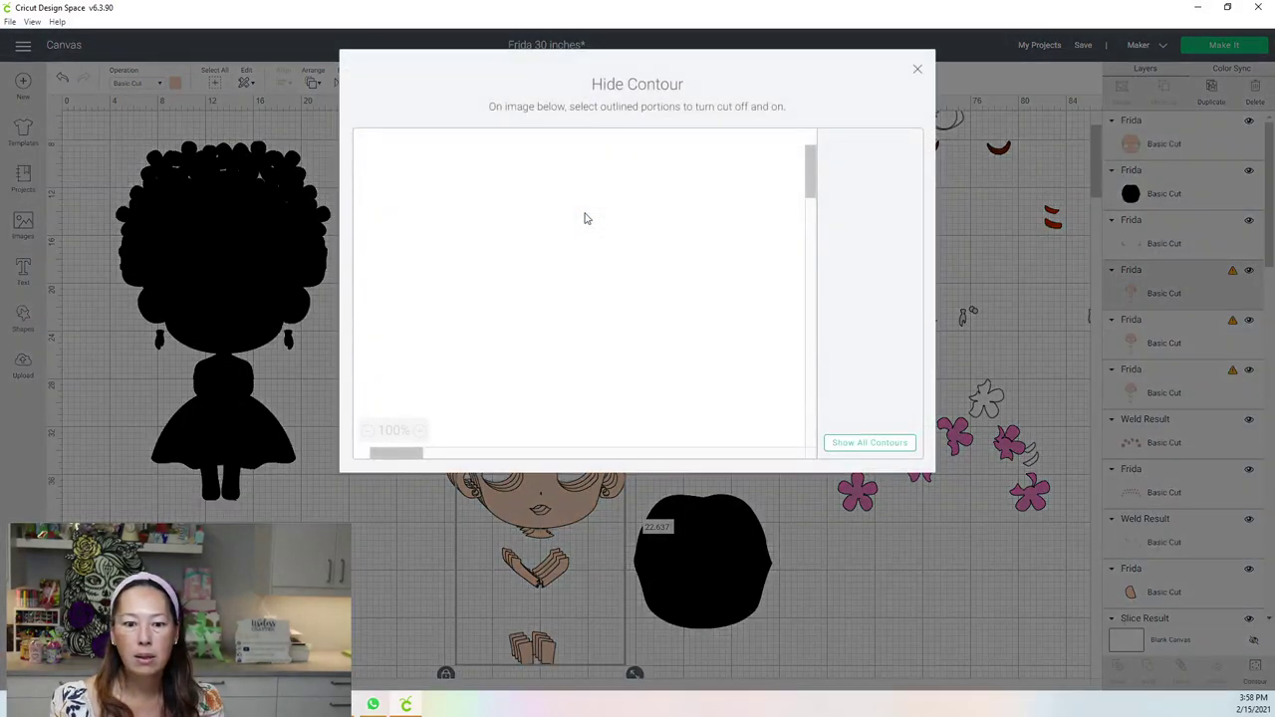
{"action": "left_click", "coordinate": [869, 444]}
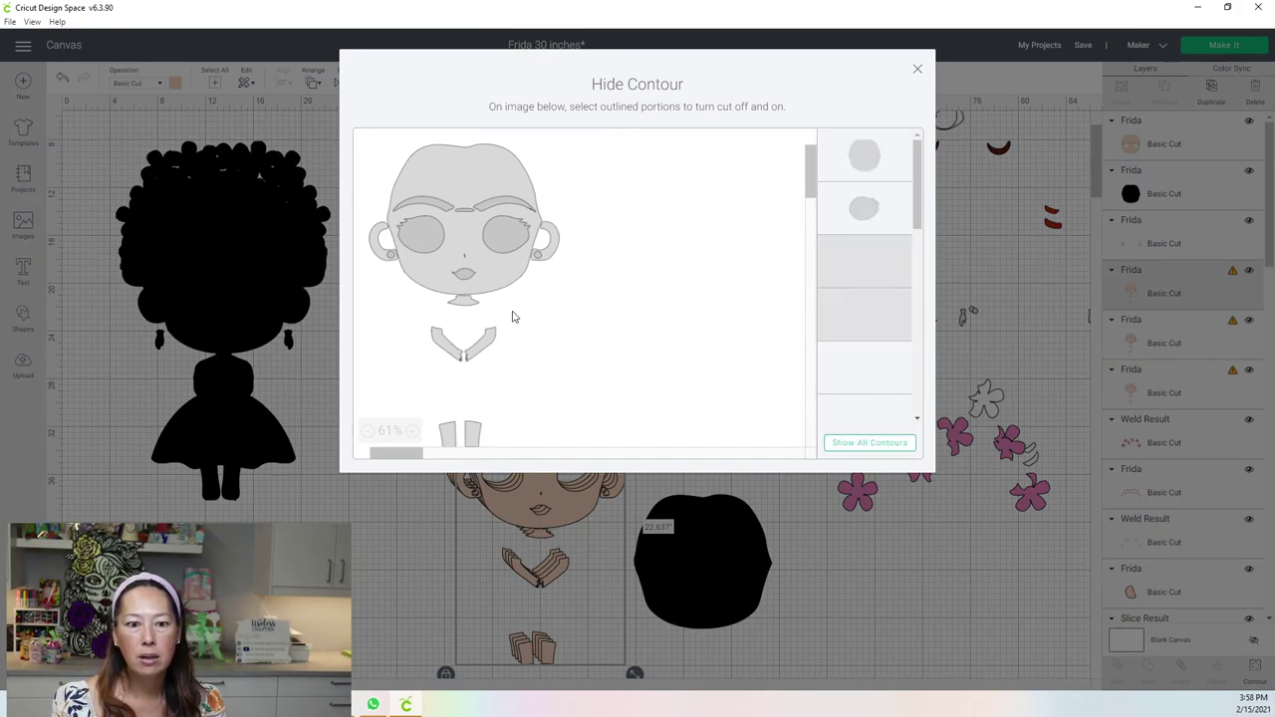
{"action": "left_click", "coordinate": [468, 306]}
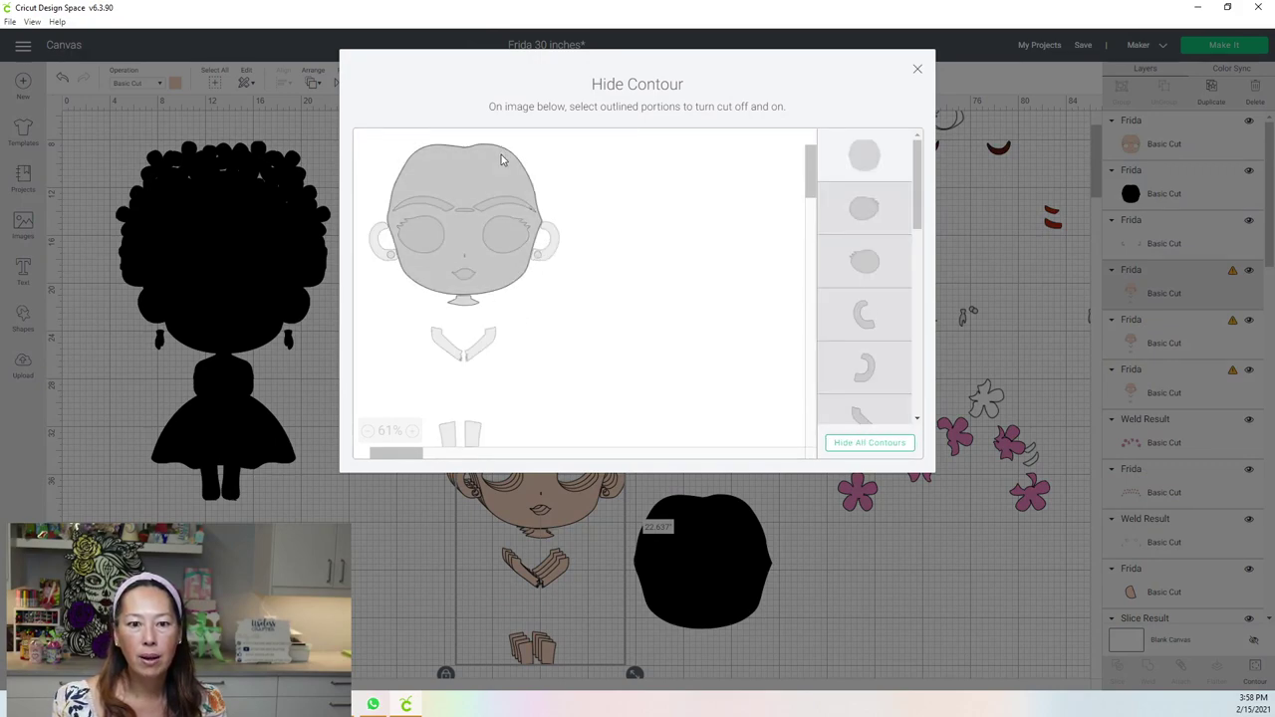
{"action": "left_click", "coordinate": [918, 72]}
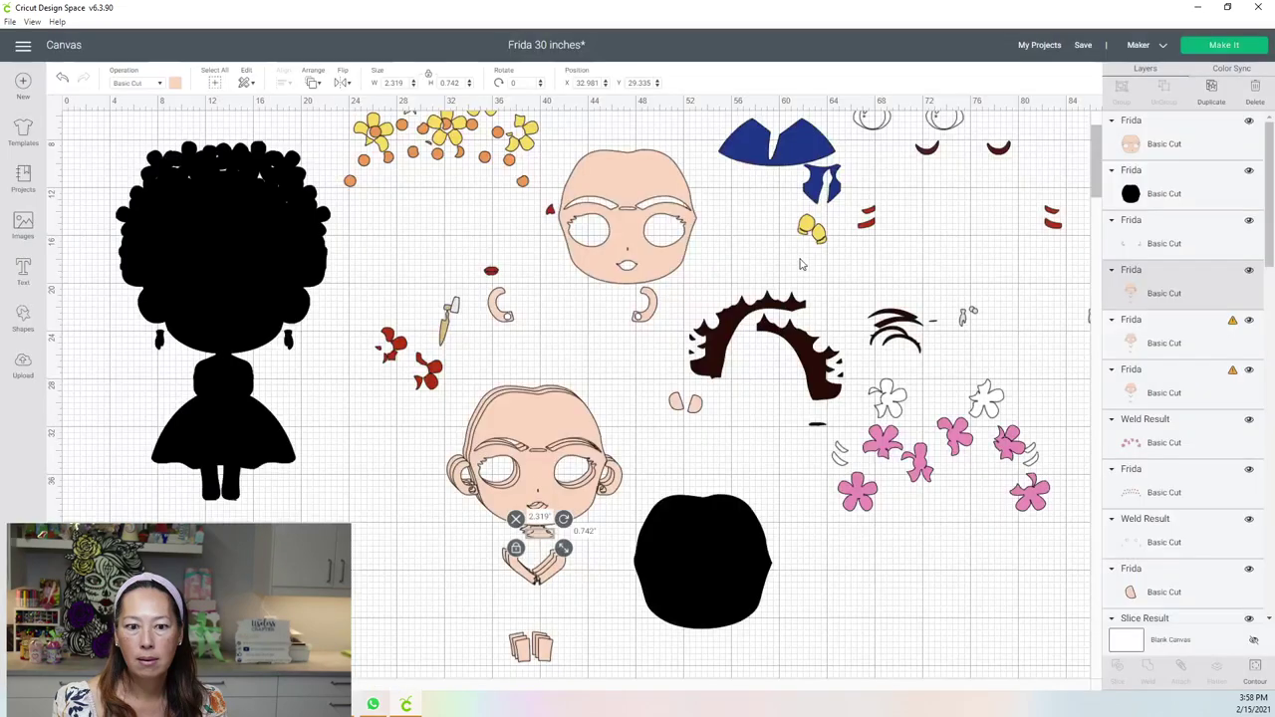
{"action": "left_click_drag", "start_coordinate": [538, 537], "coordinate": [653, 350]}
Isolate the hands piece from the body group and move it beside the hair.
{"action": "left_click", "coordinate": [540, 553]}
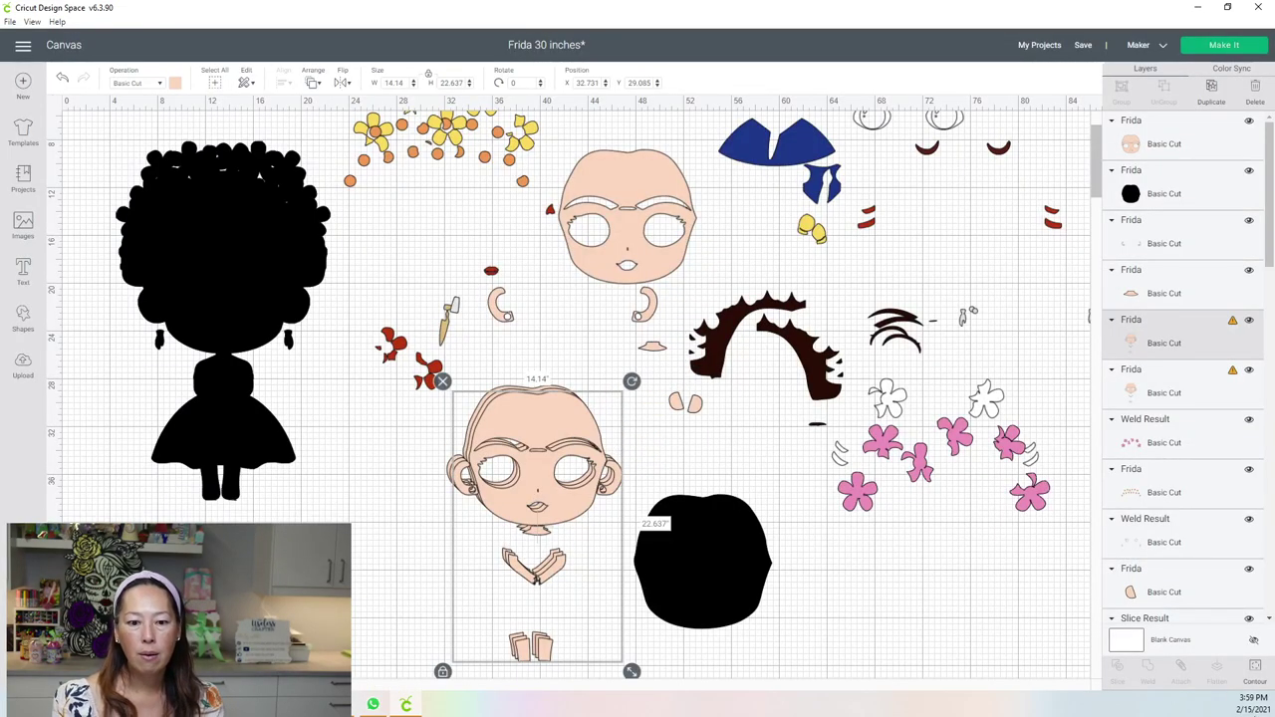
{"action": "left_click", "coordinate": [1254, 669]}
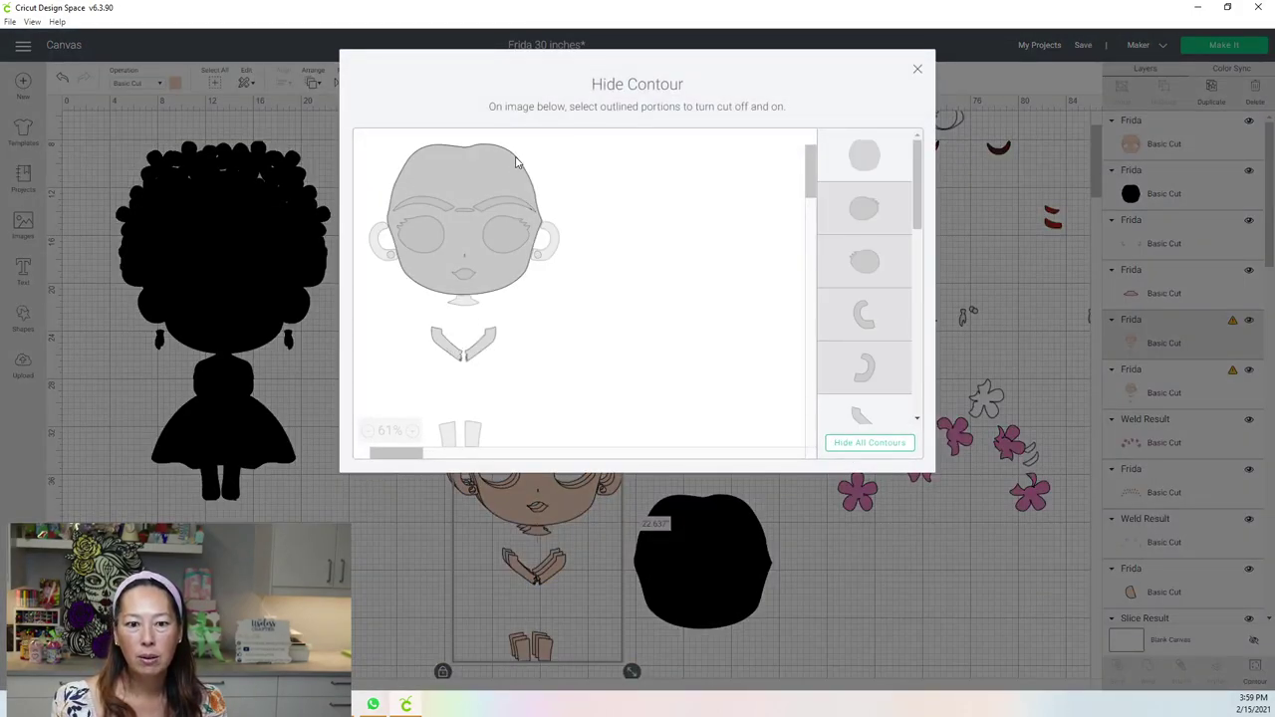
{"action": "left_click", "coordinate": [919, 69]}
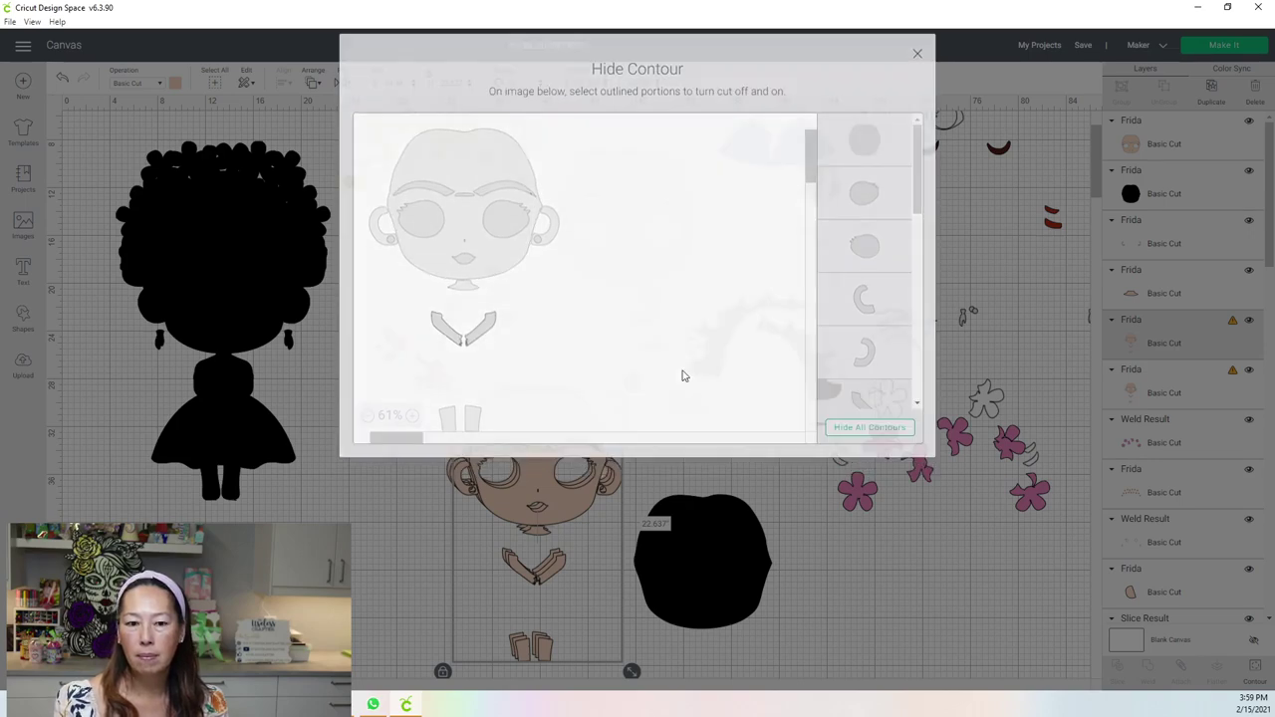
{"action": "left_click_drag", "start_coordinate": [563, 558], "coordinate": [739, 416]}
Isolate the leg pieces, move them beside the others, and reposition the leftover head-and-body group.
{"action": "left_click", "coordinate": [549, 575]}
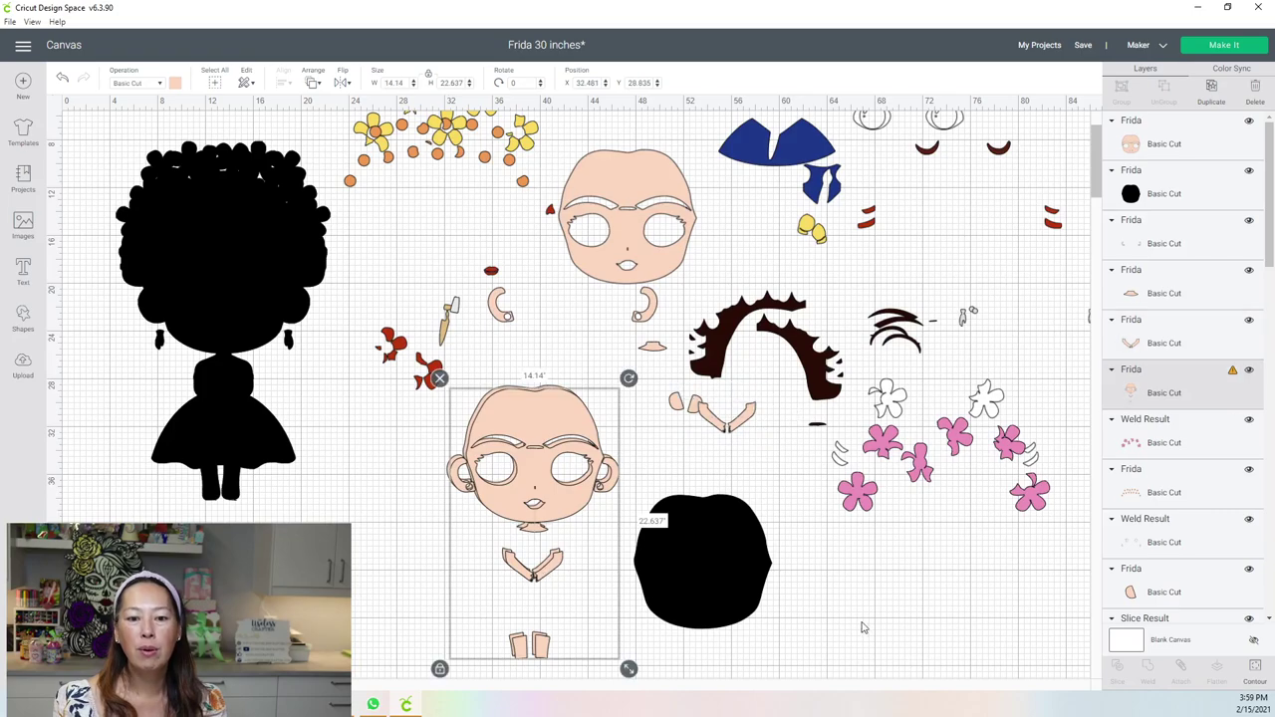
{"action": "left_click", "coordinate": [1255, 669]}
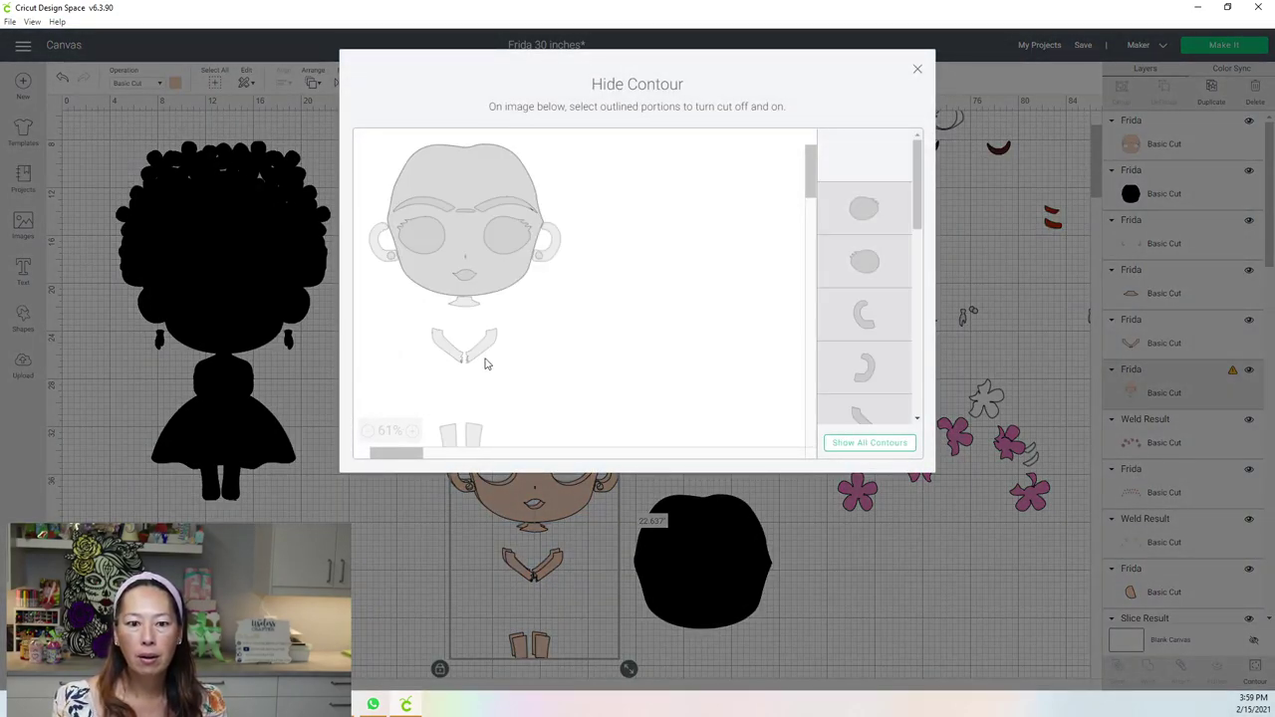
{"action": "left_click", "coordinate": [502, 175]}
{"action": "left_click", "coordinate": [917, 71]}
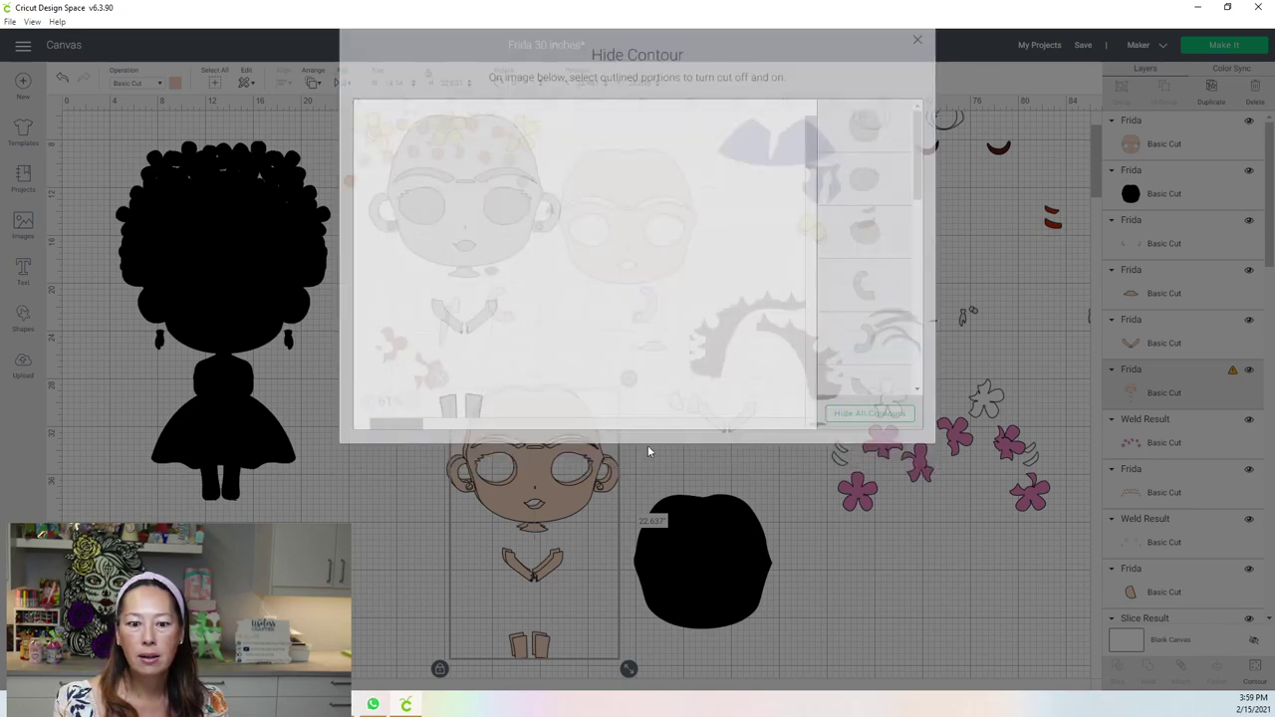
{"action": "left_click_drag", "start_coordinate": [737, 428], "coordinate": [742, 418]}
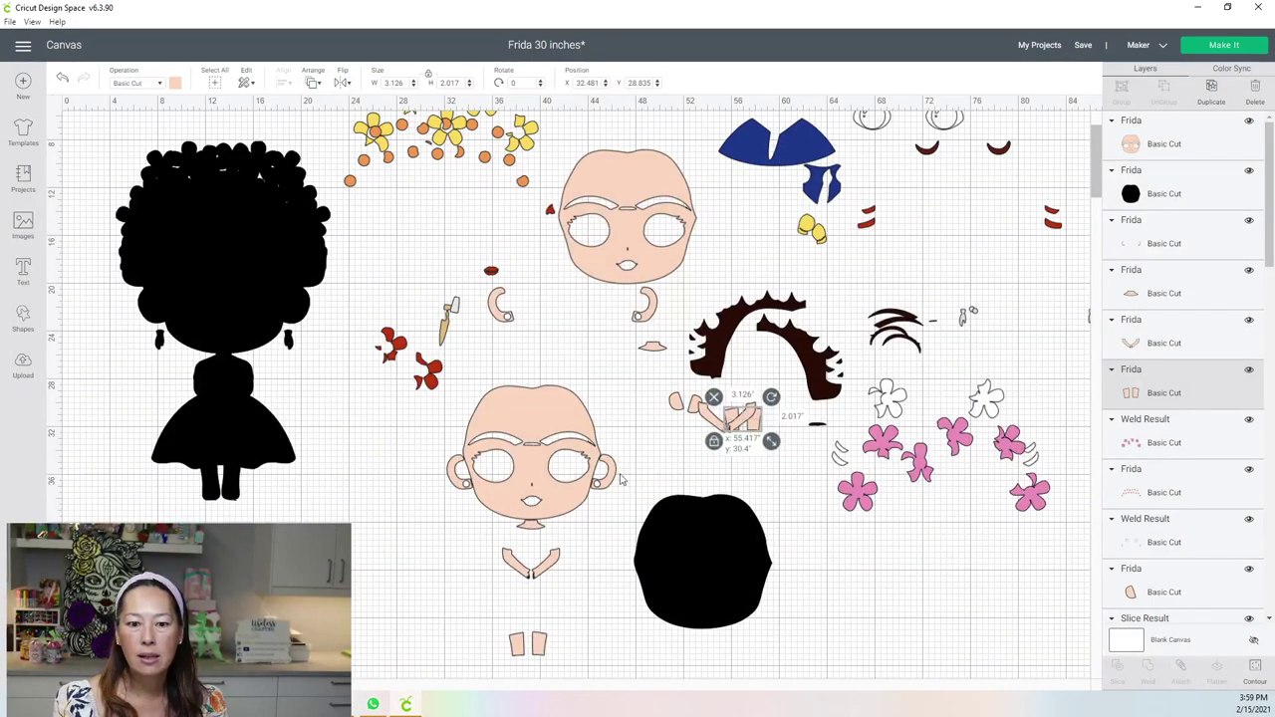
{"action": "left_click_drag", "start_coordinate": [578, 476], "coordinate": [595, 426]}
{"action": "left_click_drag", "start_coordinate": [457, 334], "coordinate": [450, 357]}
Delete the leftover head-and-body group and rearrange the hand and ear pieces.
{"action": "left_click", "coordinate": [447, 348]}
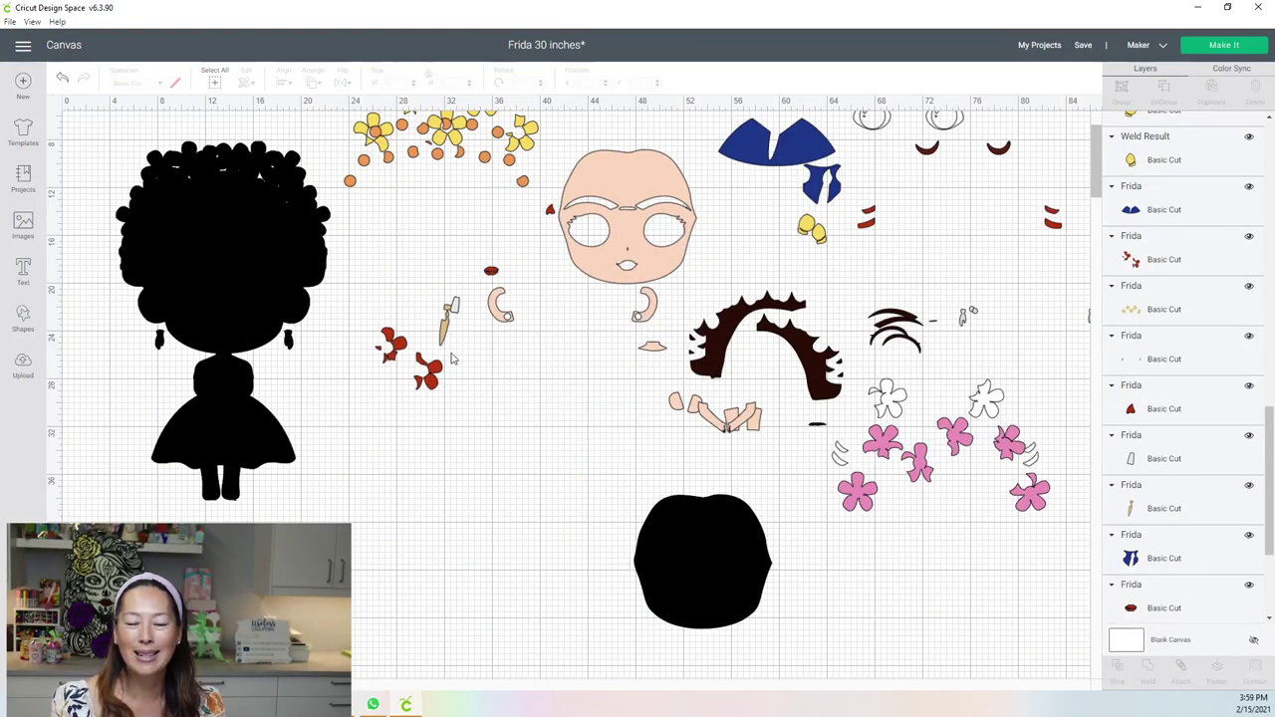
{"action": "mouse_move", "coordinate": [747, 435]}
{"action": "left_mouse_down"}
{"action": "mouse_move", "coordinate": [762, 451]}
{"action": "mouse_move", "coordinate": [761, 438]}
{"action": "left_mouse_up"}
{"action": "left_click", "coordinate": [660, 360]}
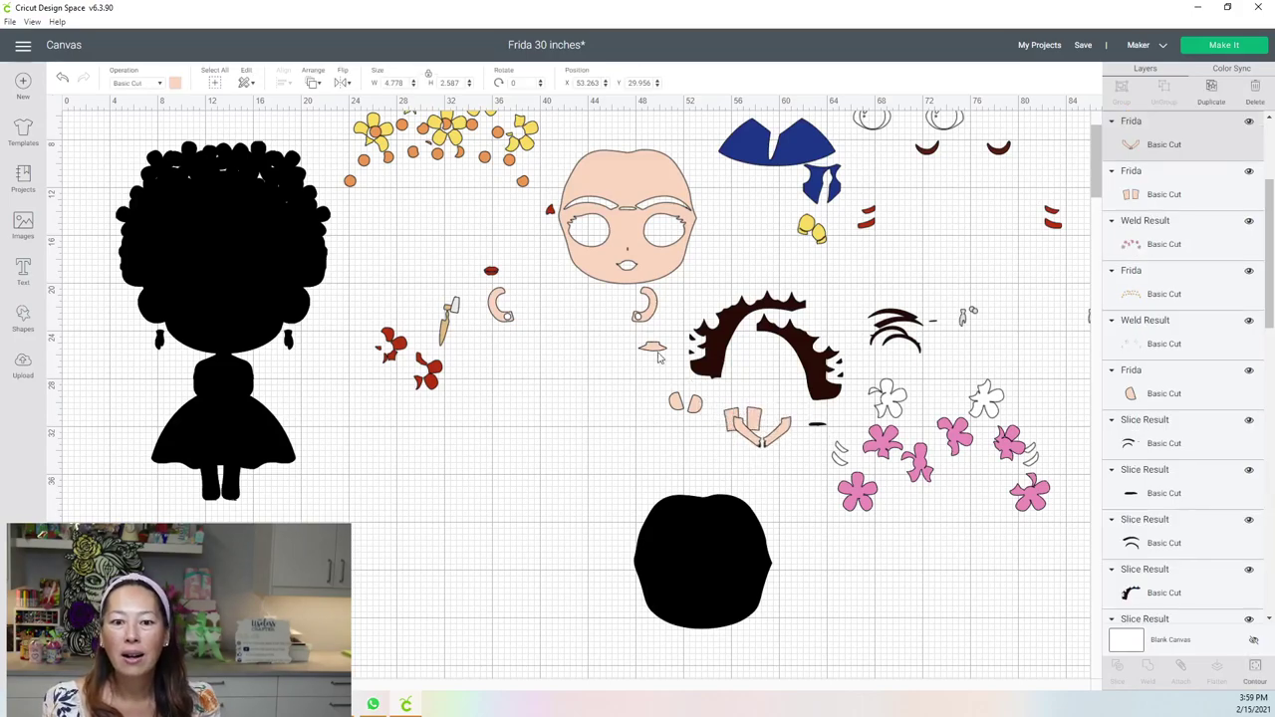
{"action": "left_click", "coordinate": [646, 314]}
{"action": "left_click_drag", "start_coordinate": [645, 314], "coordinate": [620, 441]}
{"action": "left_click", "coordinate": [124, 393]}
Insert a dark Square, enlarge it to 19.444 inches, and place it beside the silhouette.
{"action": "left_click", "coordinate": [22, 319]}
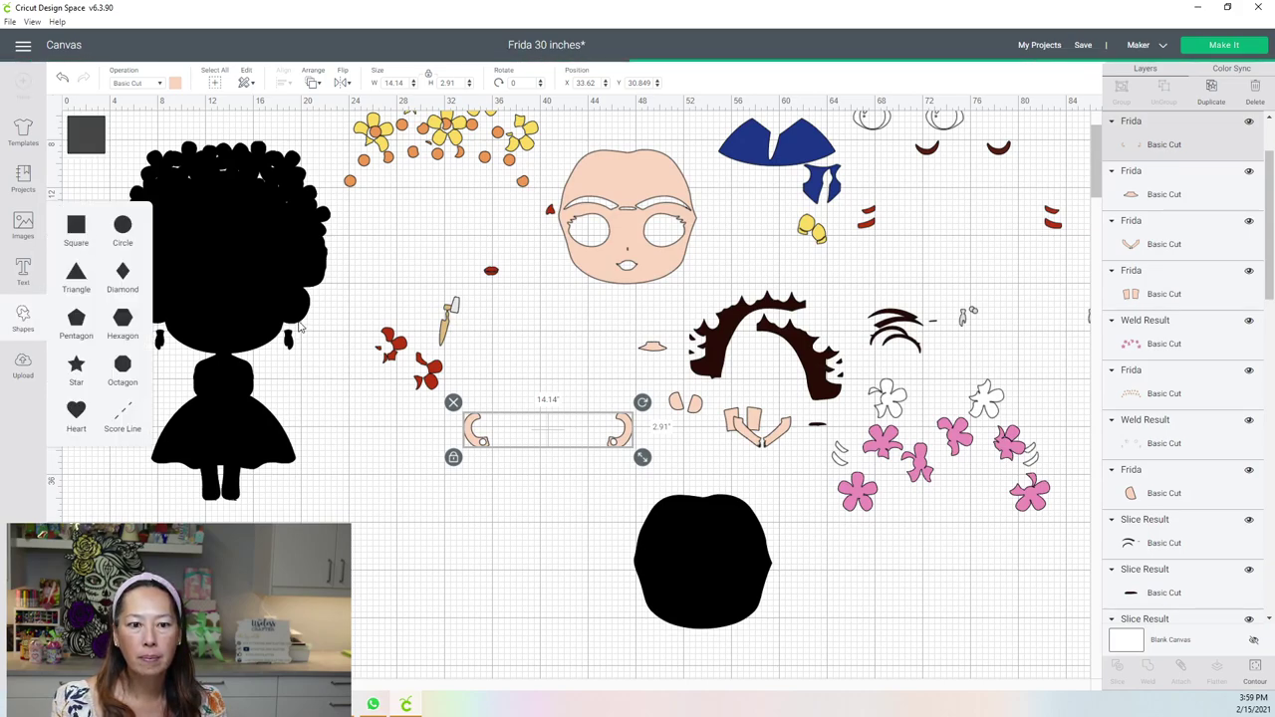
{"action": "left_click_drag", "start_coordinate": [87, 143], "coordinate": [537, 582]}
{"action": "left_click_drag", "start_coordinate": [476, 414], "coordinate": [462, 615]}
{"action": "left_click_drag", "start_coordinate": [475, 529], "coordinate": [465, 449]}
{"action": "left_click", "coordinate": [573, 494]}
Slice an ear piece out of the square and delete the dark C leftover.
{"action": "left_click_drag", "start_coordinate": [573, 494], "coordinate": [476, 434]}
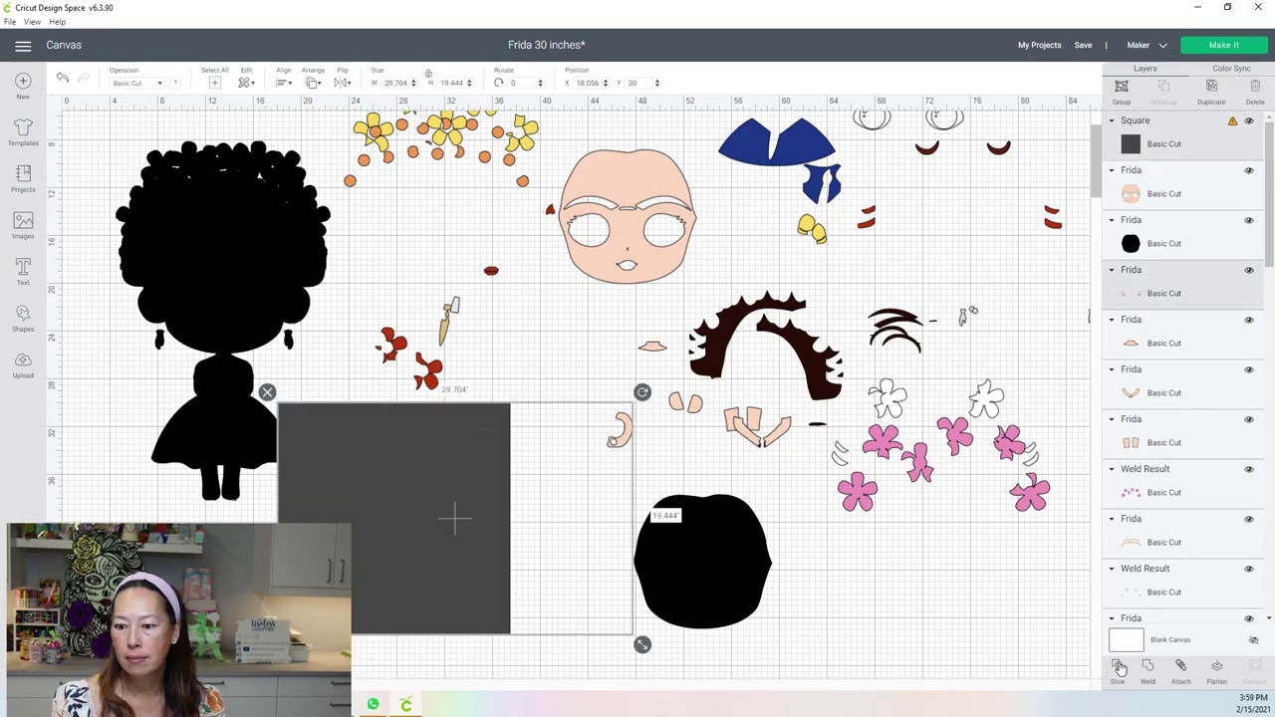
{"action": "left_click", "coordinate": [1053, 611]}
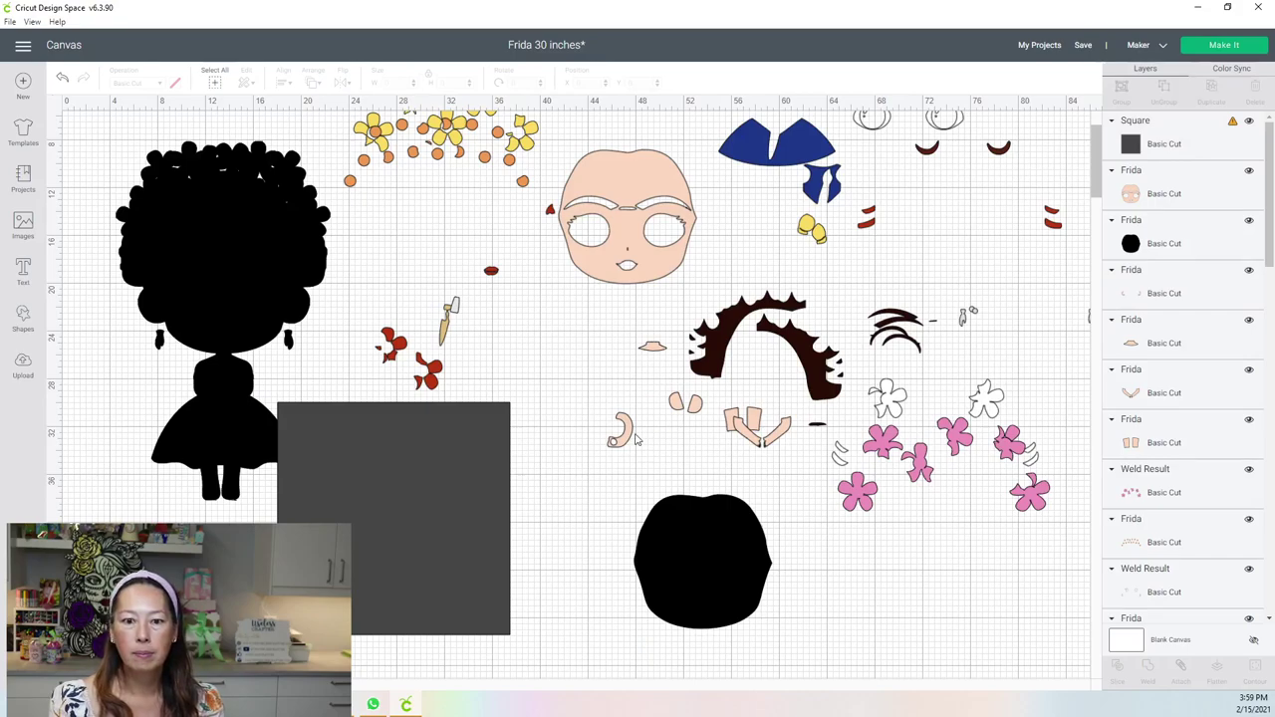
{"action": "left_click_drag", "start_coordinate": [629, 438], "coordinate": [678, 275]}
{"action": "left_click_drag", "start_coordinate": [369, 421], "coordinate": [442, 598]}
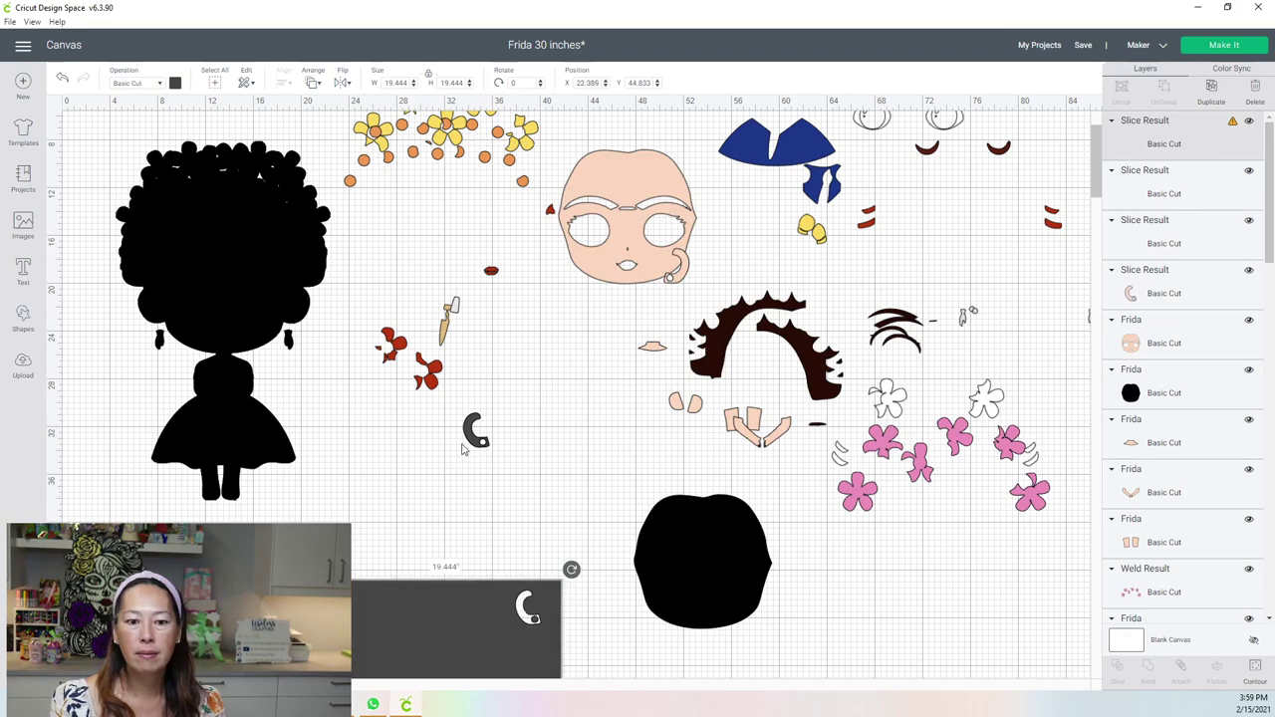
{"action": "left_click_drag", "start_coordinate": [471, 441], "coordinate": [446, 544]}
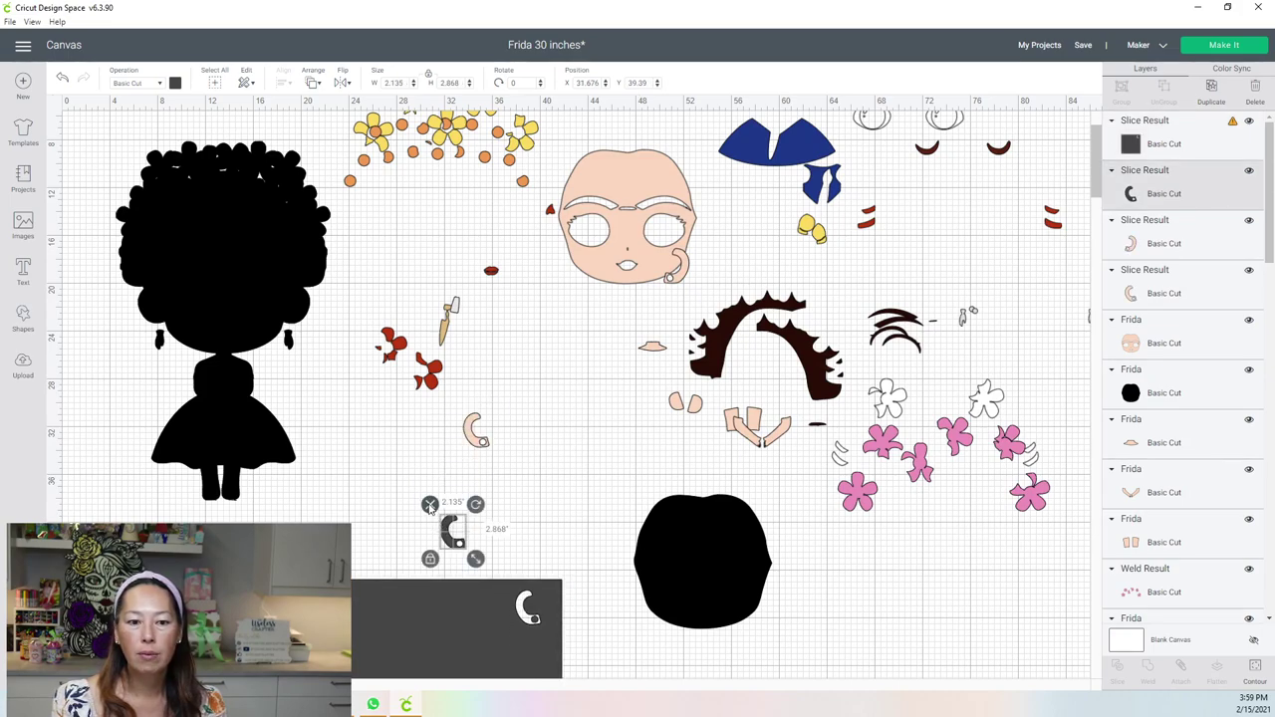
{"action": "left_click", "coordinate": [429, 505]}
Move the peach ear piece beside the face and the tan stick piece down.
{"action": "left_click", "coordinate": [492, 446]}
{"action": "left_click_drag", "start_coordinate": [492, 446], "coordinate": [661, 339]}
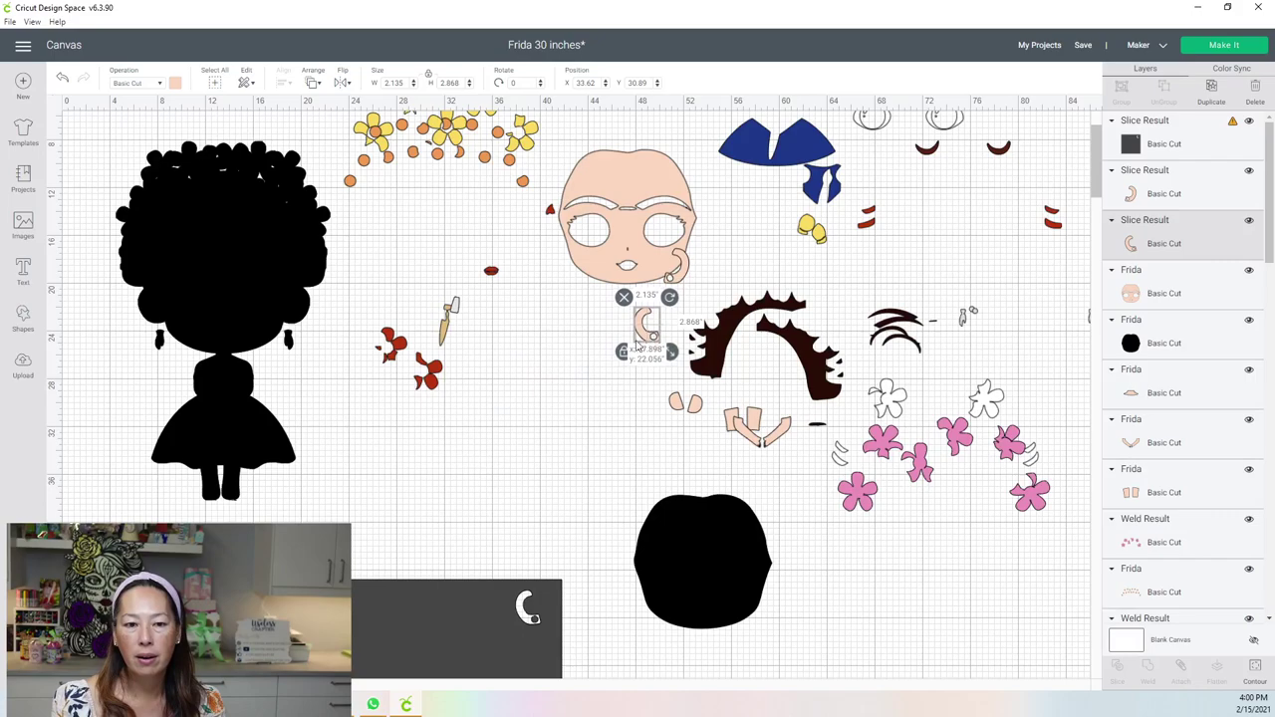
{"action": "left_click", "coordinate": [451, 333]}
{"action": "left_click_drag", "start_coordinate": [451, 333], "coordinate": [509, 406]}
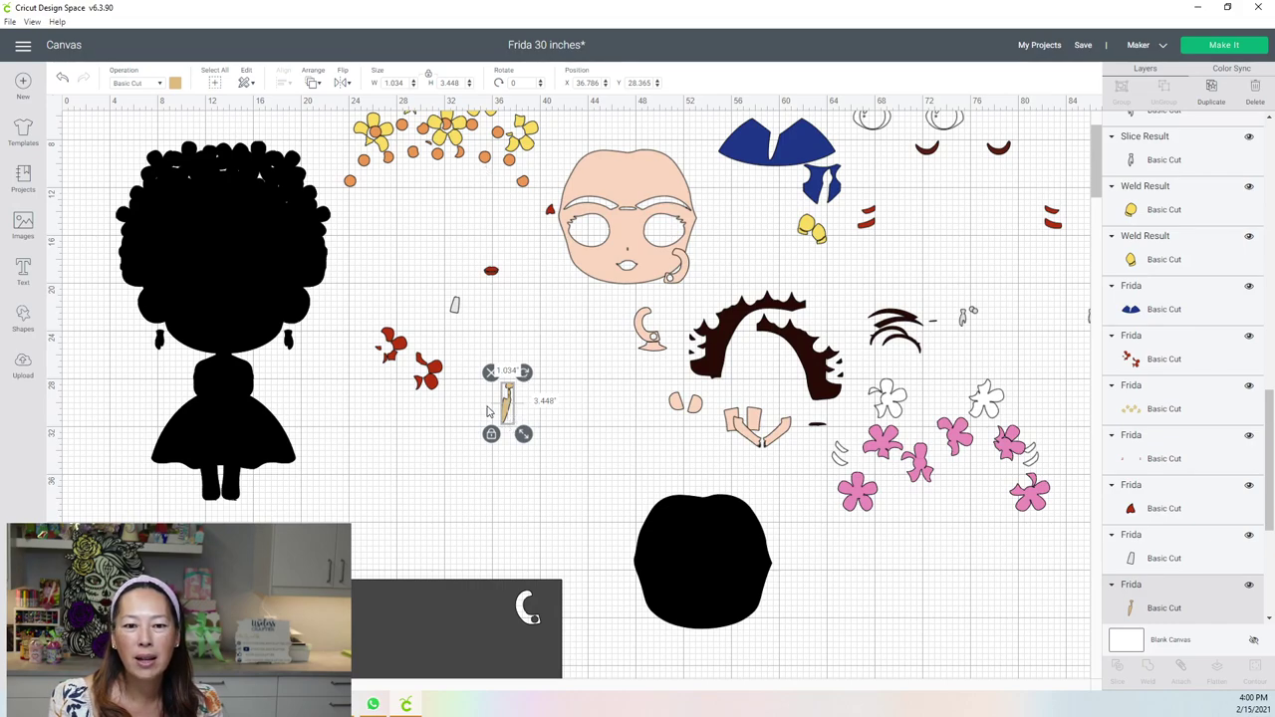
Use Color Sync to merge the white layer into black and the lone grey into grey, then select the square.
{"action": "left_click", "coordinate": [1217, 74]}
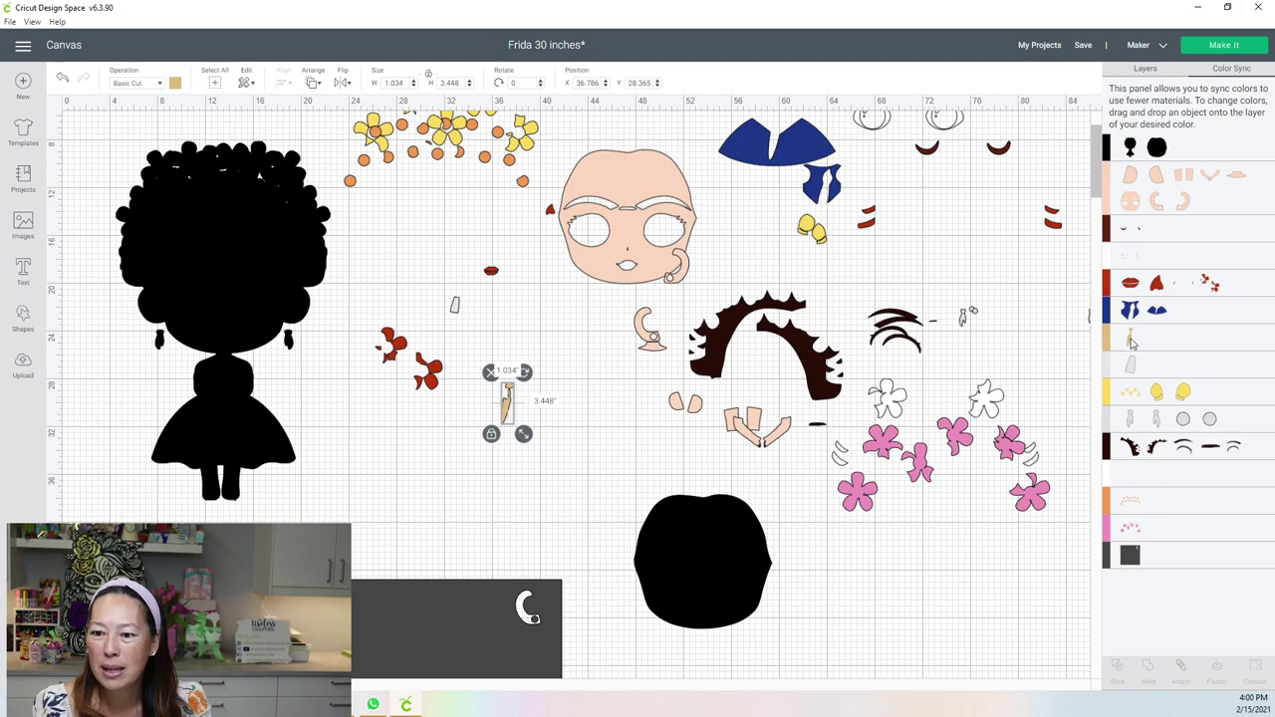
{"action": "left_click_drag", "start_coordinate": [1131, 343], "coordinate": [1163, 509]}
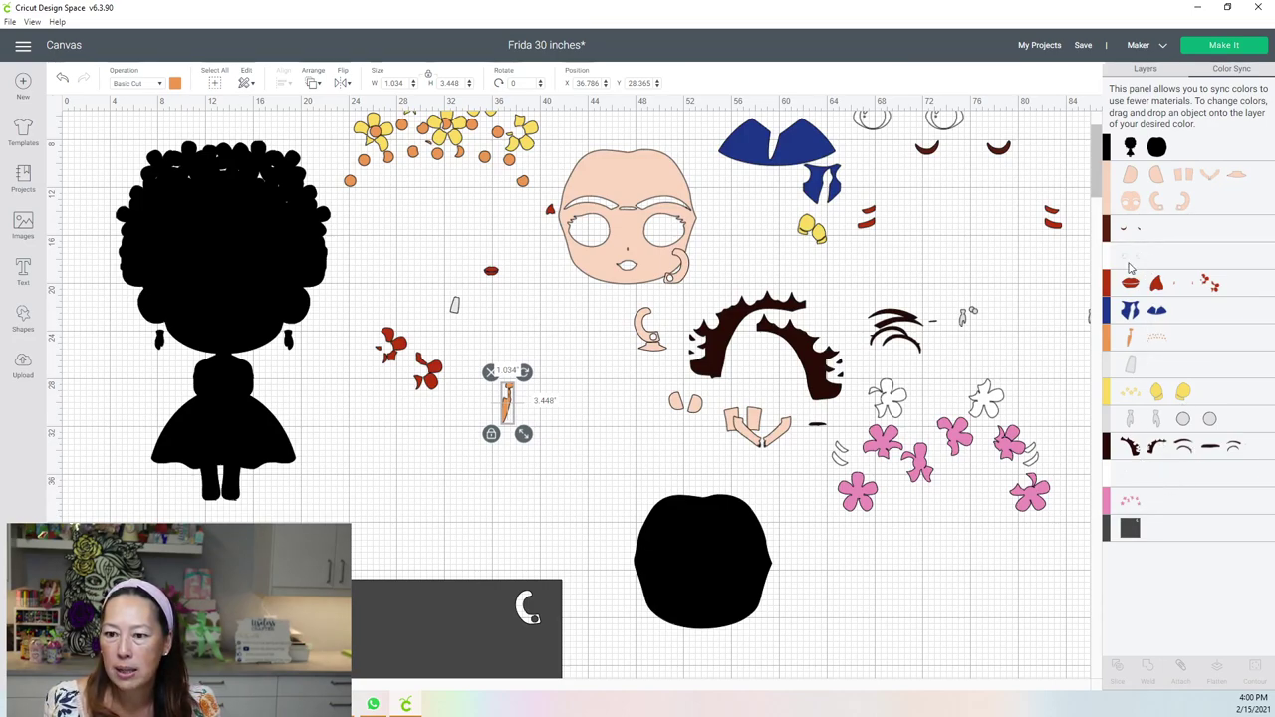
{"action": "mouse_move", "coordinate": [1128, 261]}
{"action": "left_mouse_down"}
{"action": "mouse_move", "coordinate": [1142, 471]}
{"action": "mouse_move", "coordinate": [1131, 282]}
{"action": "left_mouse_up"}
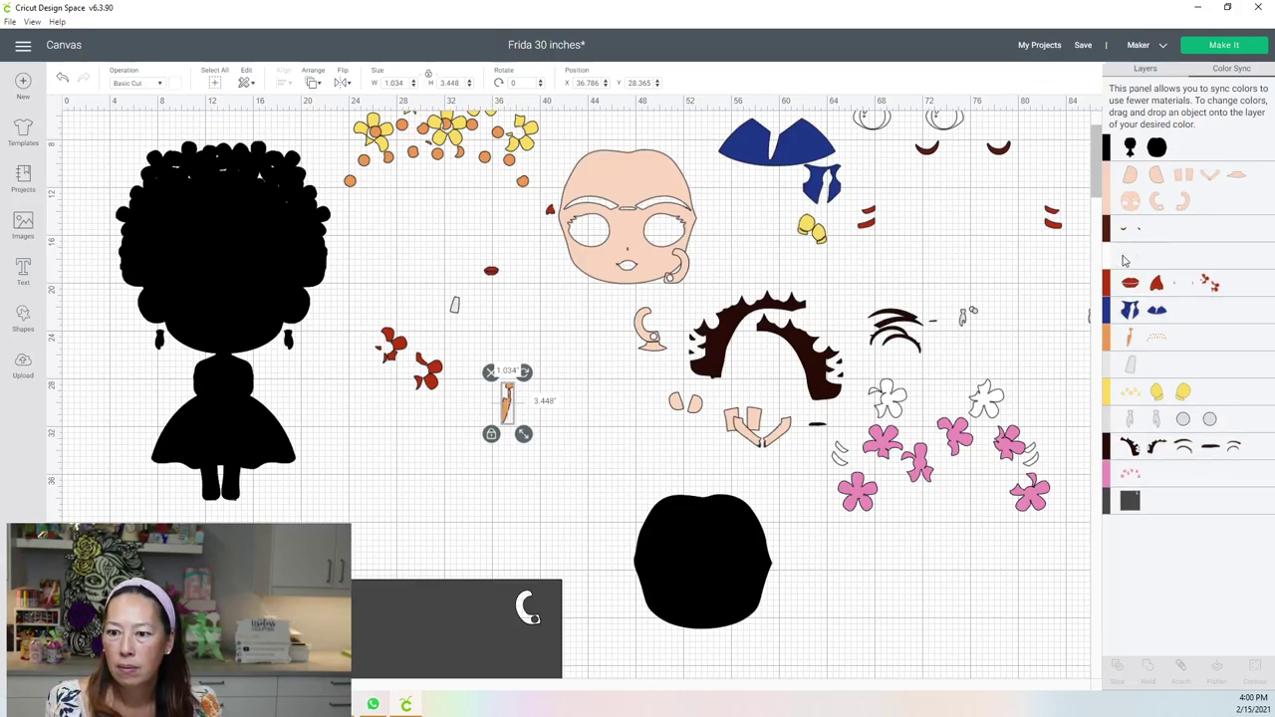
{"action": "left_click_drag", "start_coordinate": [1133, 261], "coordinate": [1167, 261]}
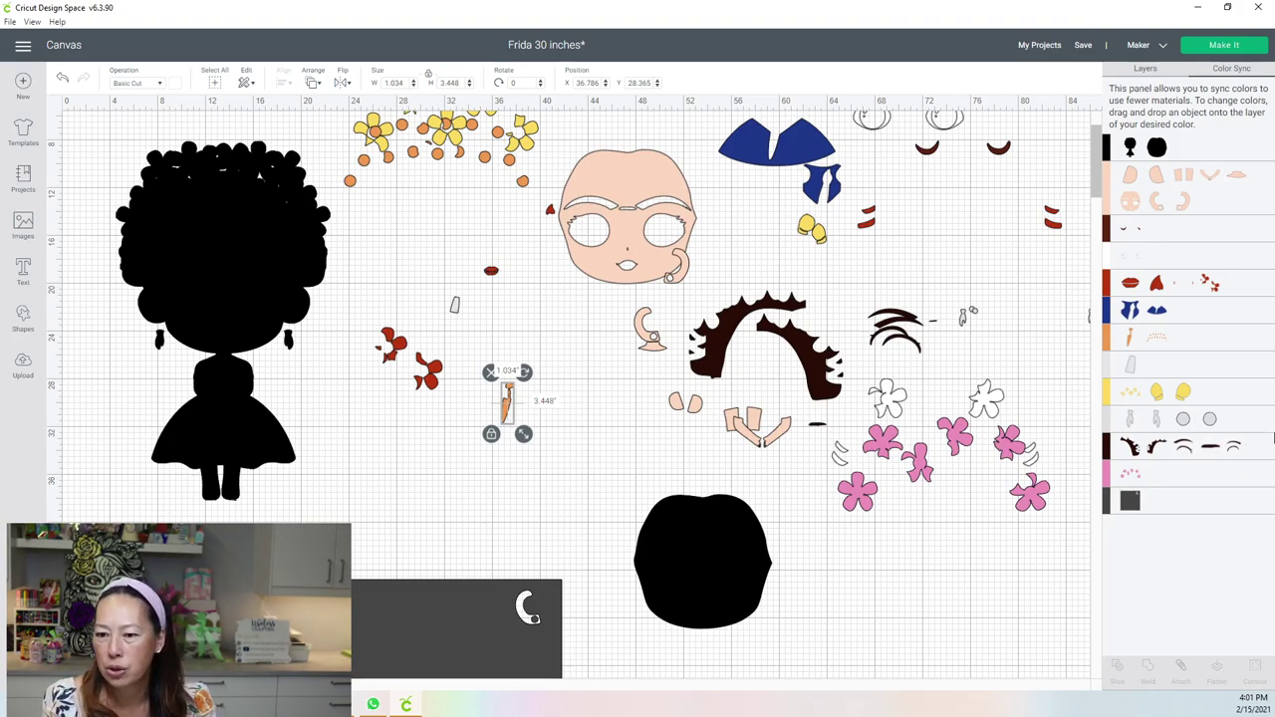
{"action": "left_click_drag", "start_coordinate": [1133, 370], "coordinate": [1155, 423]}
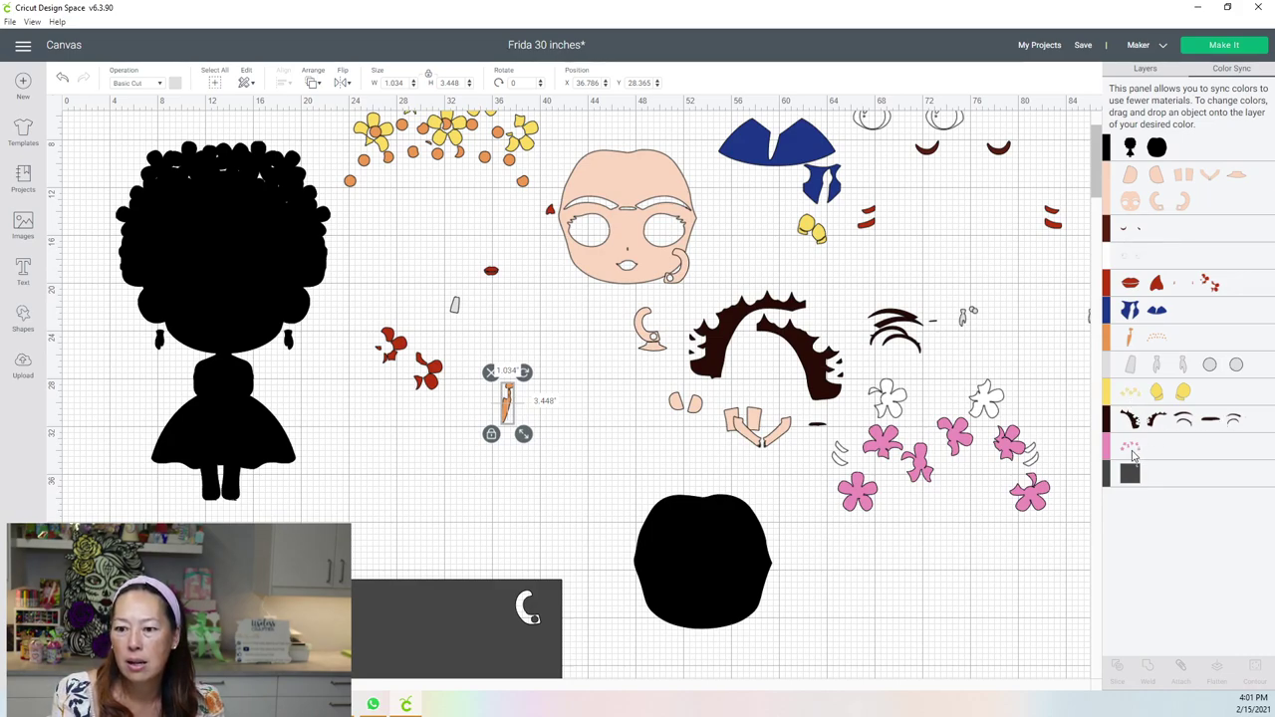
{"action": "left_click", "coordinate": [436, 629]}
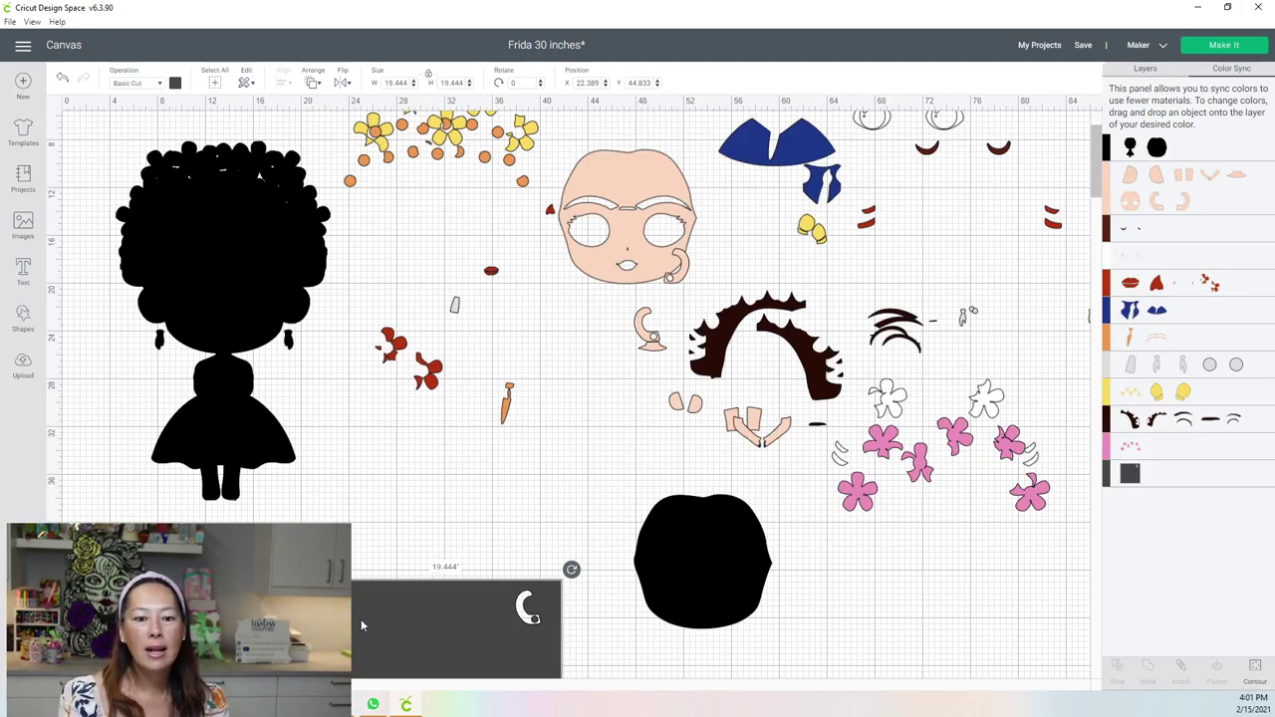
Move the dark square right and overlap it with the pink flower group.
{"action": "left_click_drag", "start_coordinate": [447, 617], "coordinate": [1048, 593]}
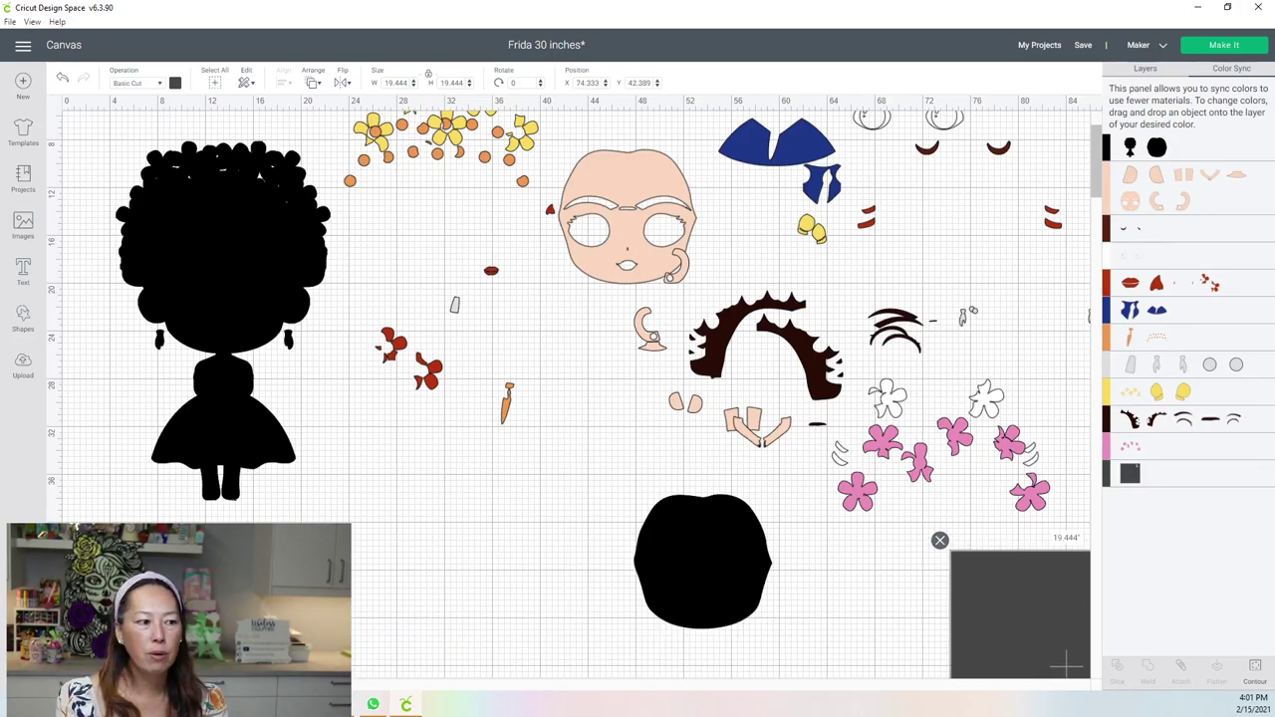
{"action": "scroll", "coordinate": [1010, 584], "scroll_direction": "right", "scroll_amount": 5}
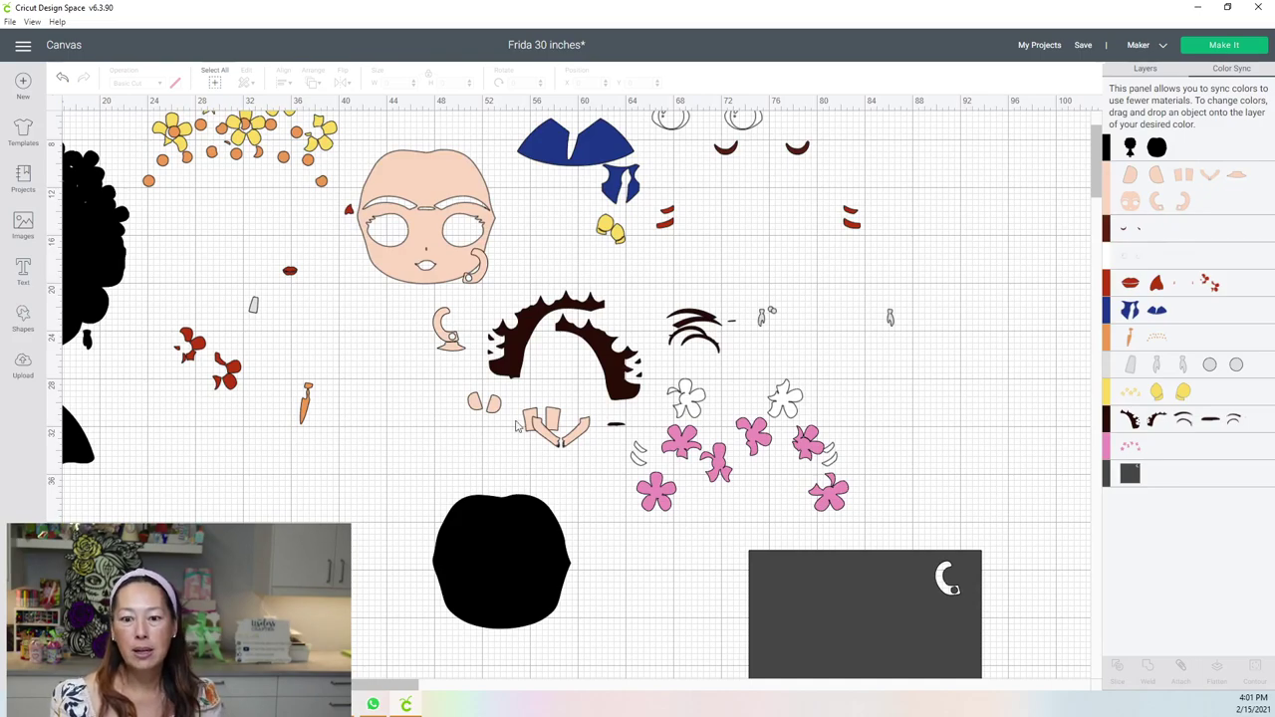
{"action": "left_click", "coordinate": [750, 453]}
{"action": "left_click_drag", "start_coordinate": [750, 453], "coordinate": [739, 486]}
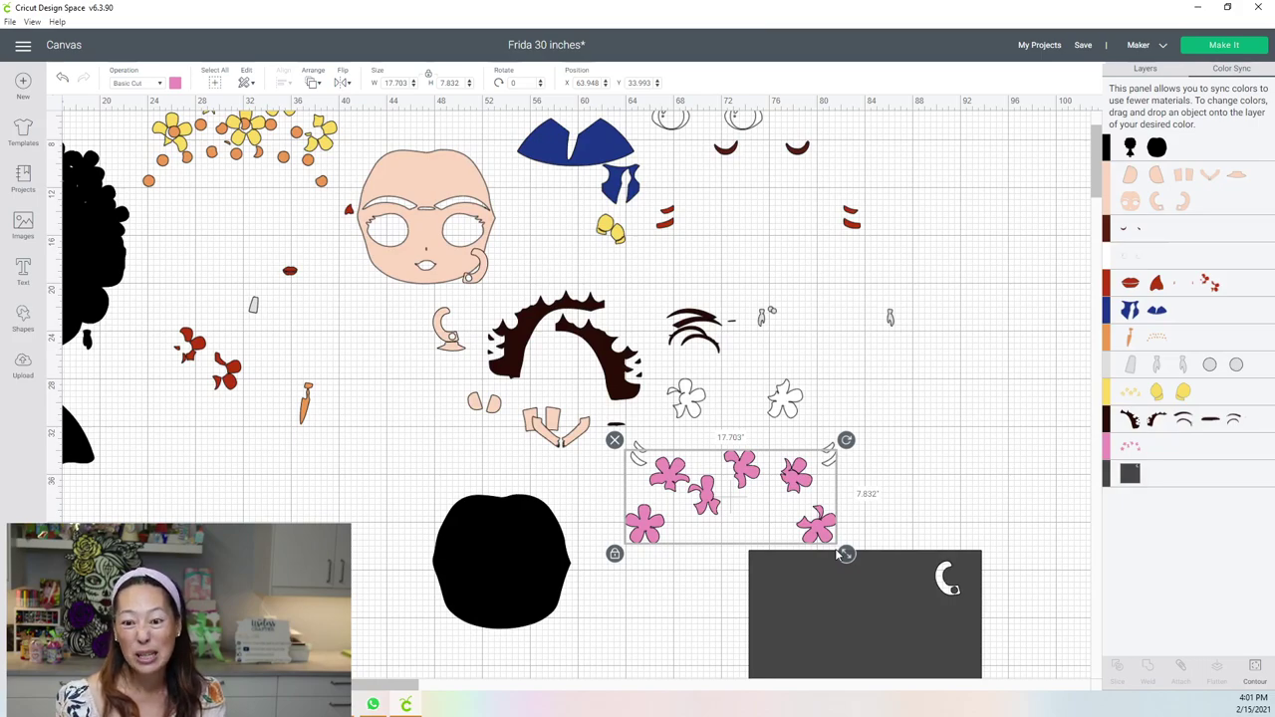
{"action": "left_click_drag", "start_coordinate": [809, 644], "coordinate": [859, 588]}
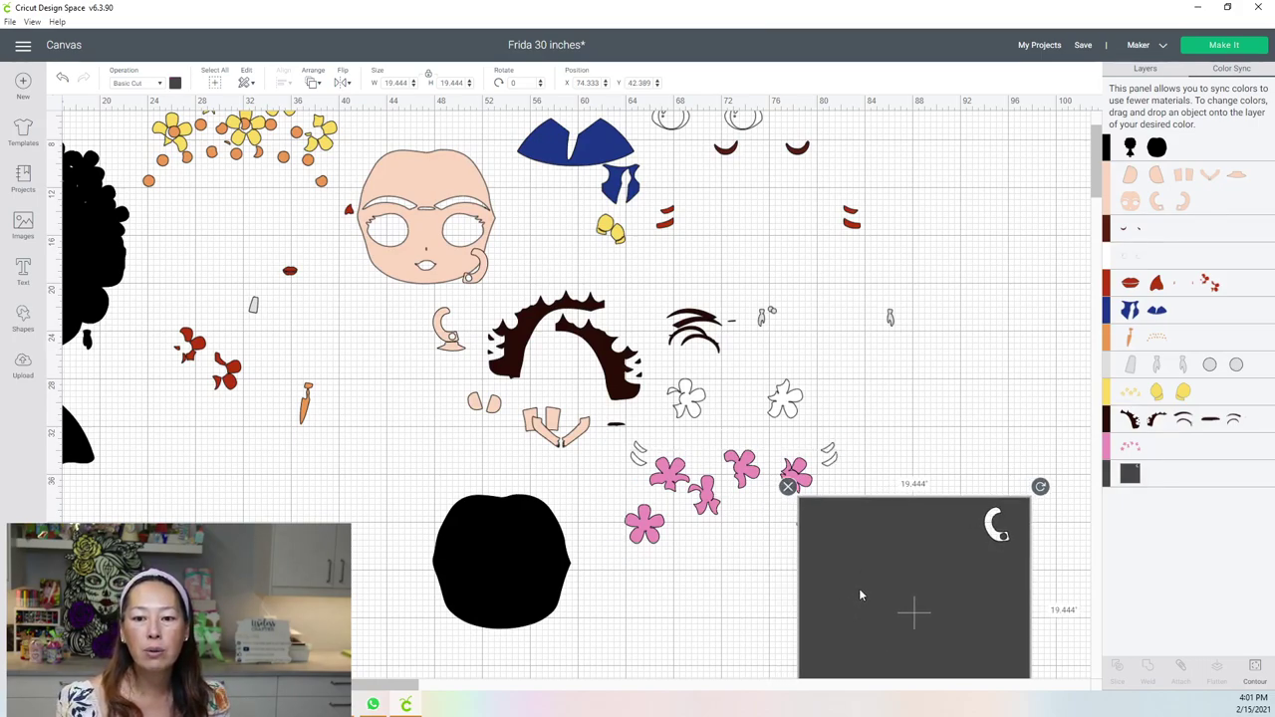
{"action": "left_click_drag", "start_coordinate": [817, 533], "coordinate": [805, 540]}
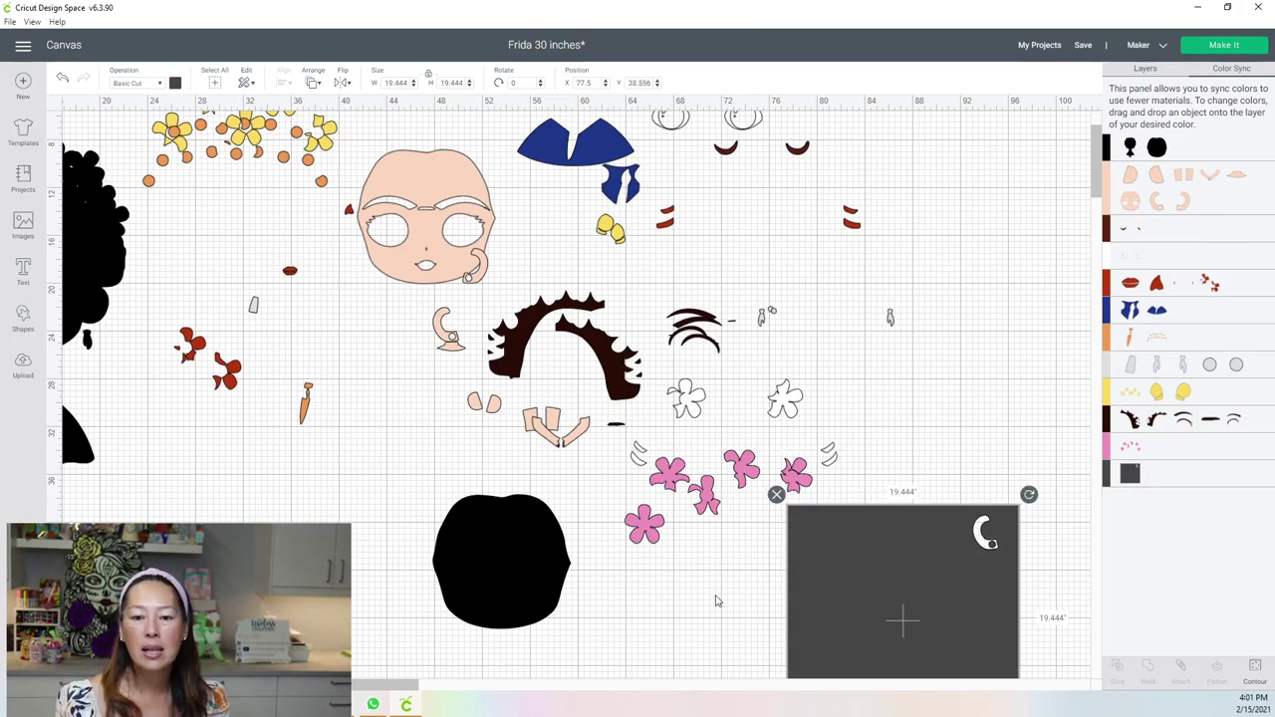
{"action": "left_click_drag", "start_coordinate": [746, 607], "coordinate": [817, 518]}
{"action": "left_click", "coordinate": [854, 434]}
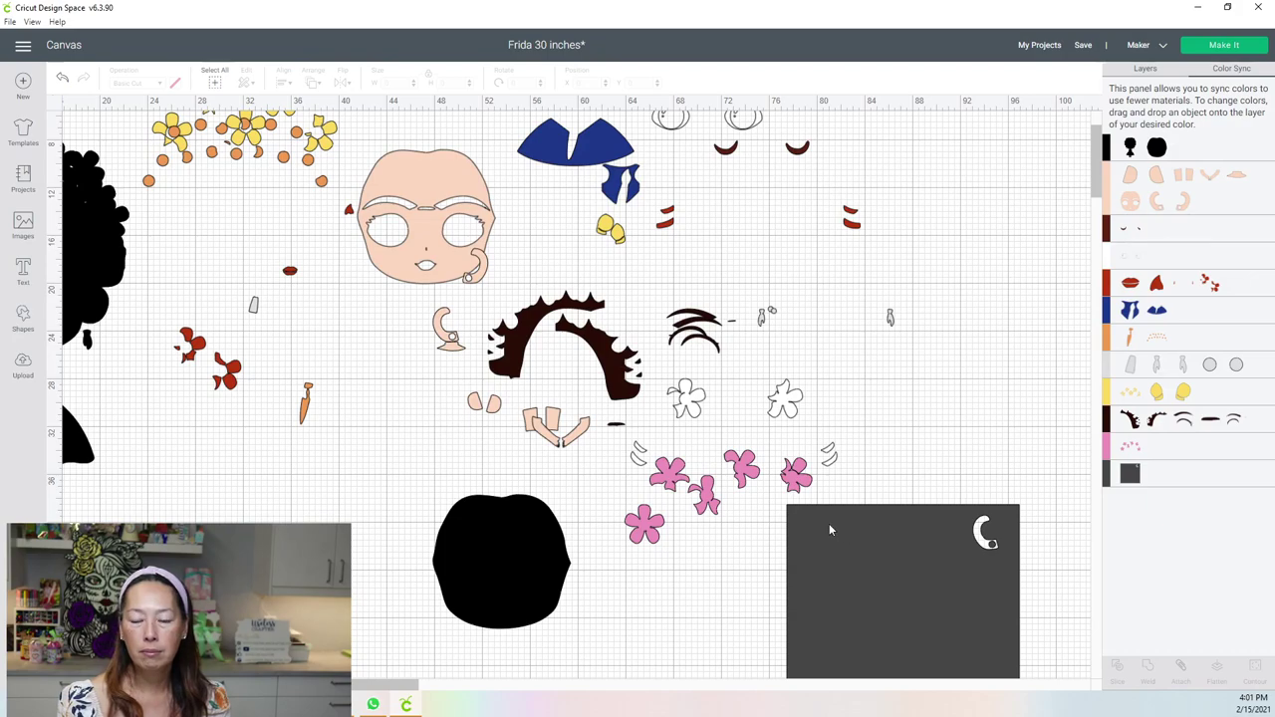
Slice a pink flower shape out of the square and delete the leftover dark flower piece.
{"action": "key", "text": "ctrl+z"}
{"action": "key", "text": "ctrl+y"}
{"action": "key", "text": "ctrl+y"}
{"action": "key", "text": "ctrl+y"}
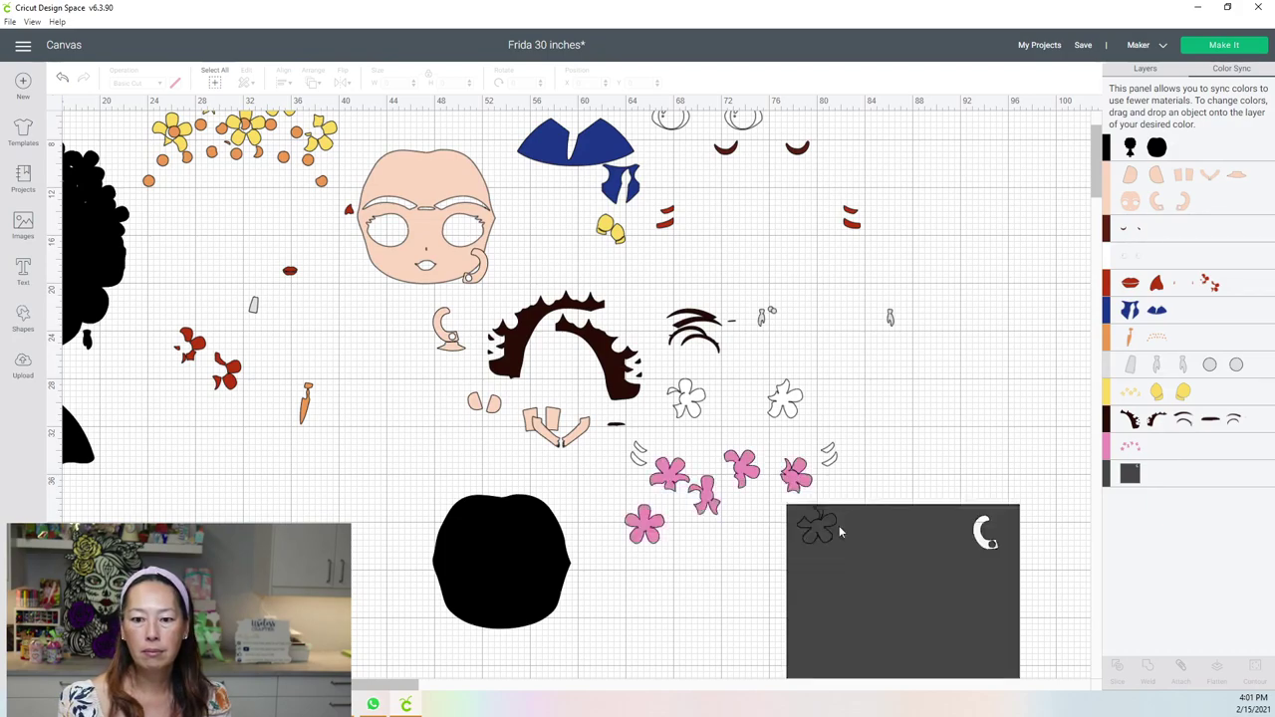
{"action": "key", "text": "ctrl+y"}
{"action": "key", "text": "ctrl+y"}
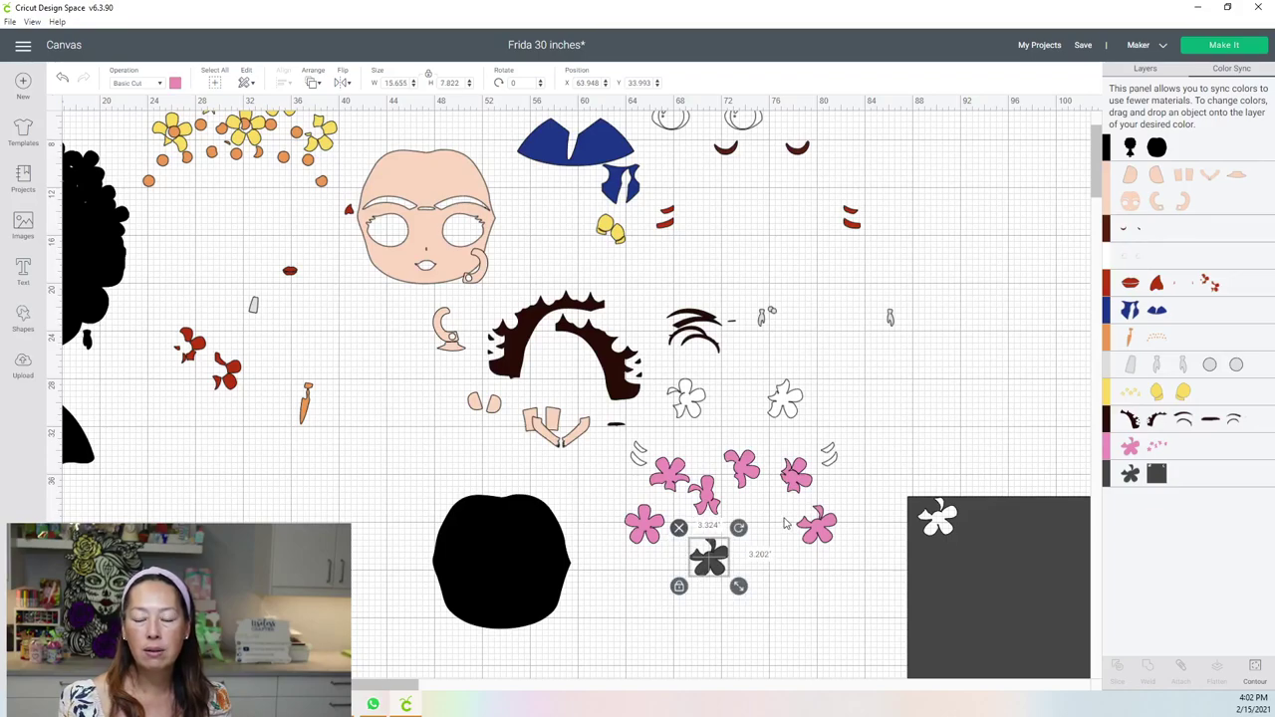
{"action": "left_click_drag", "start_coordinate": [816, 525], "coordinate": [912, 356]}
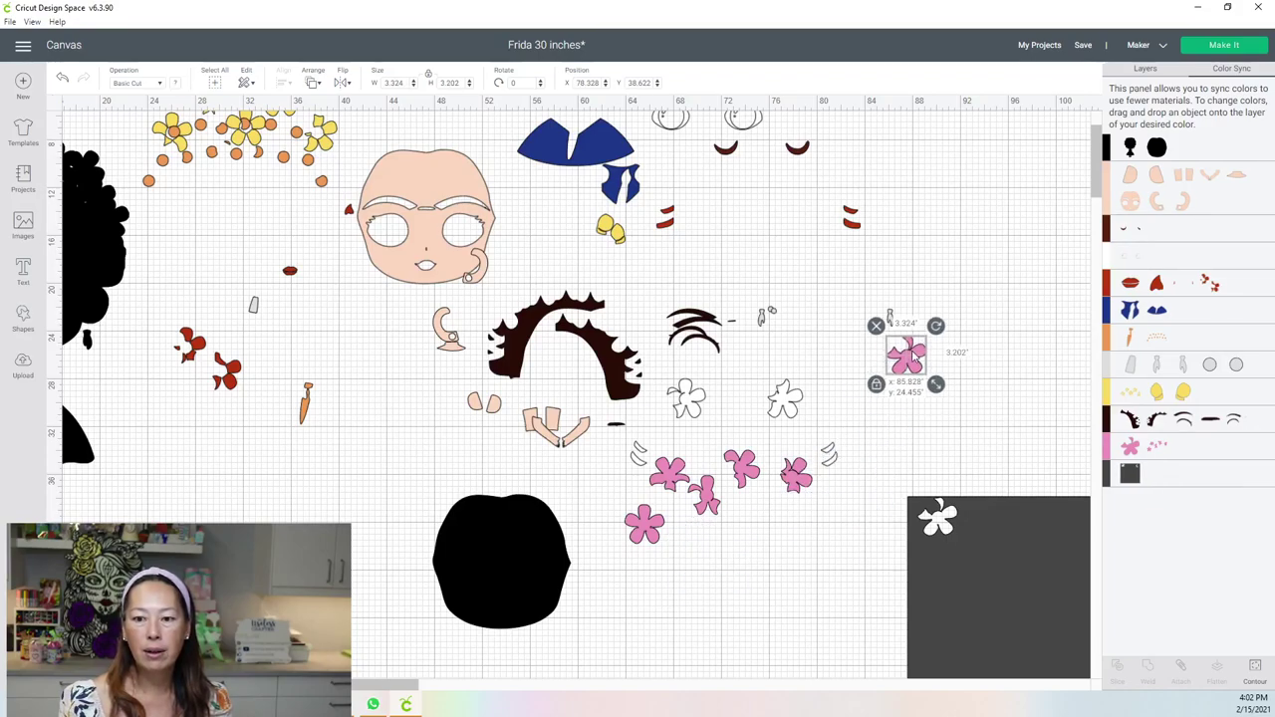
{"action": "left_click_drag", "start_coordinate": [721, 487], "coordinate": [886, 570]}
{"action": "left_click", "coordinate": [681, 578]}
{"action": "left_click_drag", "start_coordinate": [682, 577], "coordinate": [954, 618]}
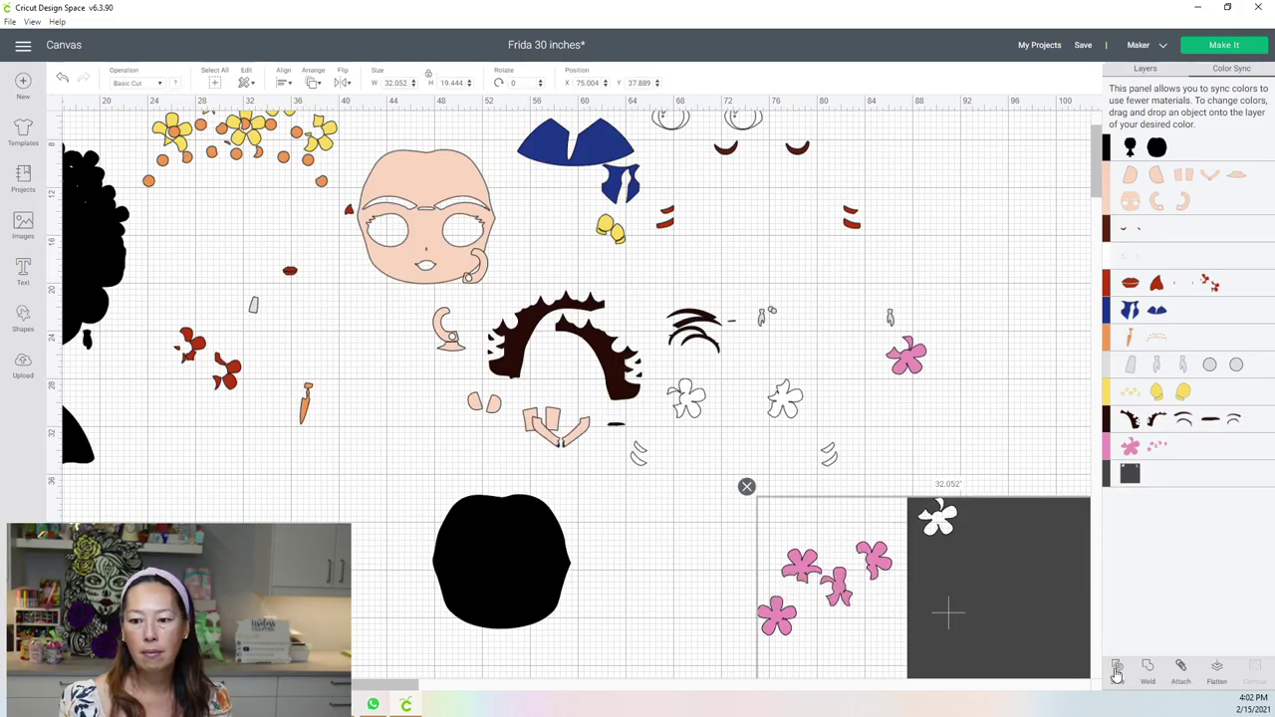
{"action": "left_click", "coordinate": [851, 592]}
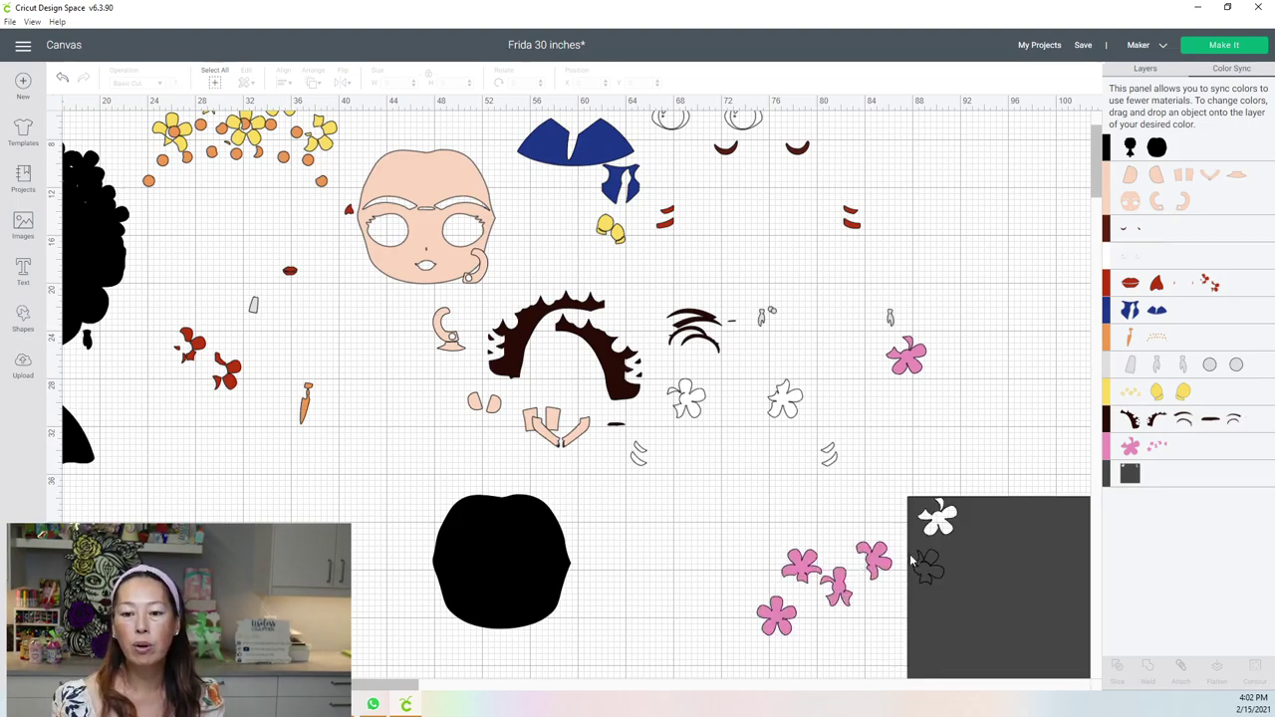
{"action": "left_click_drag", "start_coordinate": [985, 535], "coordinate": [1032, 470]}
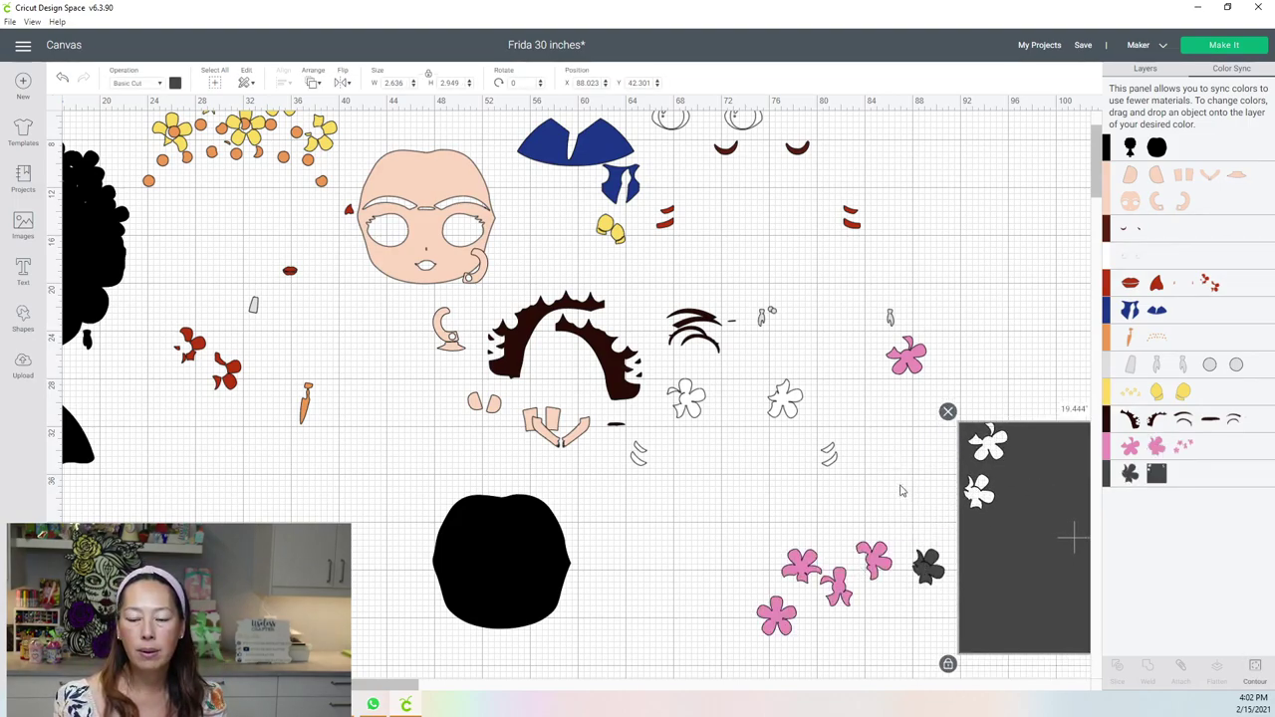
{"action": "left_click_drag", "start_coordinate": [928, 566], "coordinate": [897, 469]}
{"action": "left_click", "coordinate": [873, 444]}
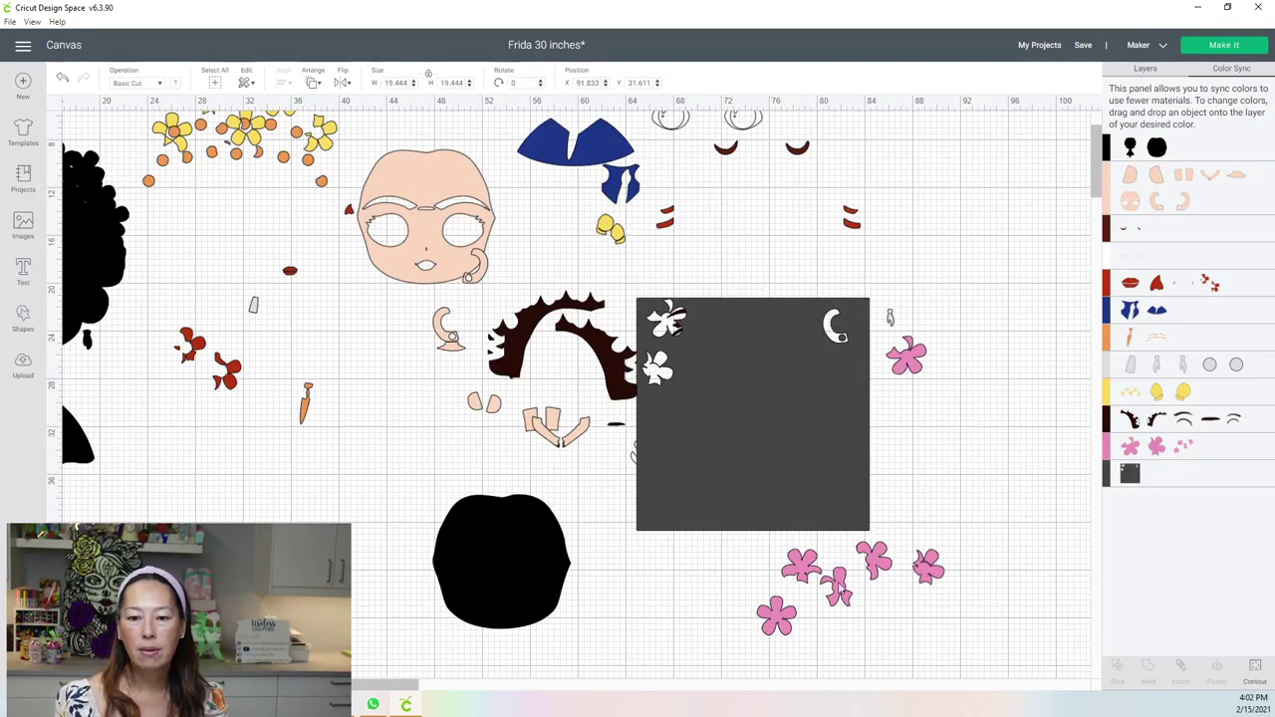
Move the square up out of the way and tuck the lone pink flower into the cluster.
{"action": "left_click_drag", "start_coordinate": [761, 628], "coordinate": [697, 634]}
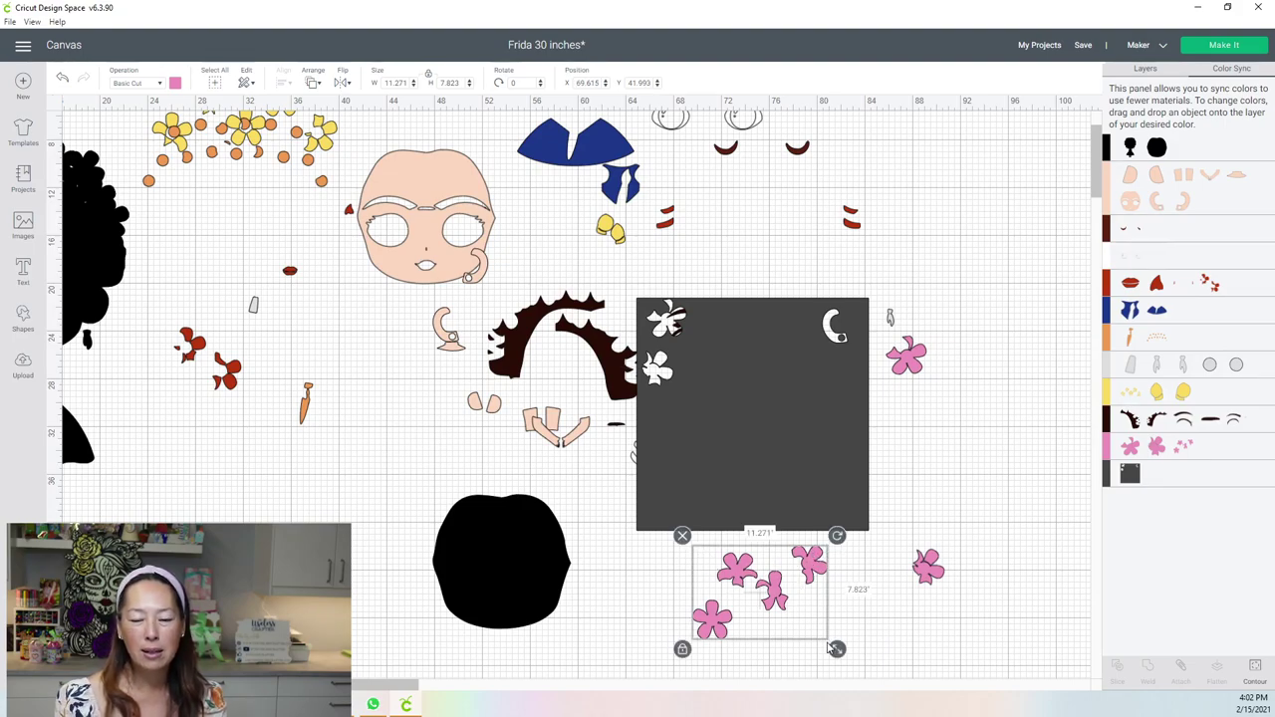
{"action": "left_click", "coordinate": [795, 367]}
{"action": "left_click_drag", "start_coordinate": [795, 367], "coordinate": [706, 150]}
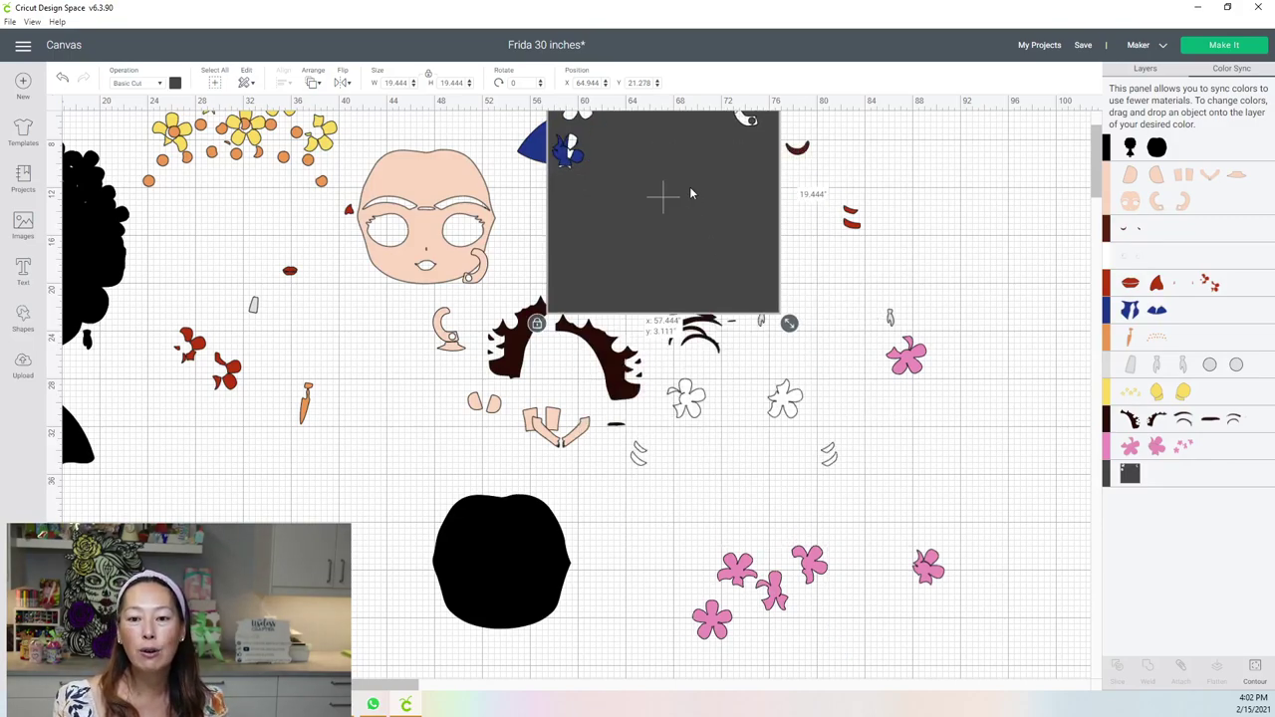
{"action": "left_click", "coordinate": [904, 358]}
{"action": "left_click_drag", "start_coordinate": [890, 387], "coordinate": [754, 576]}
{"action": "left_click", "coordinate": [878, 574]}
{"action": "left_click", "coordinate": [769, 556]}
{"action": "left_click", "coordinate": [926, 567]}
{"action": "left_click_drag", "start_coordinate": [926, 567], "coordinate": [771, 598]}
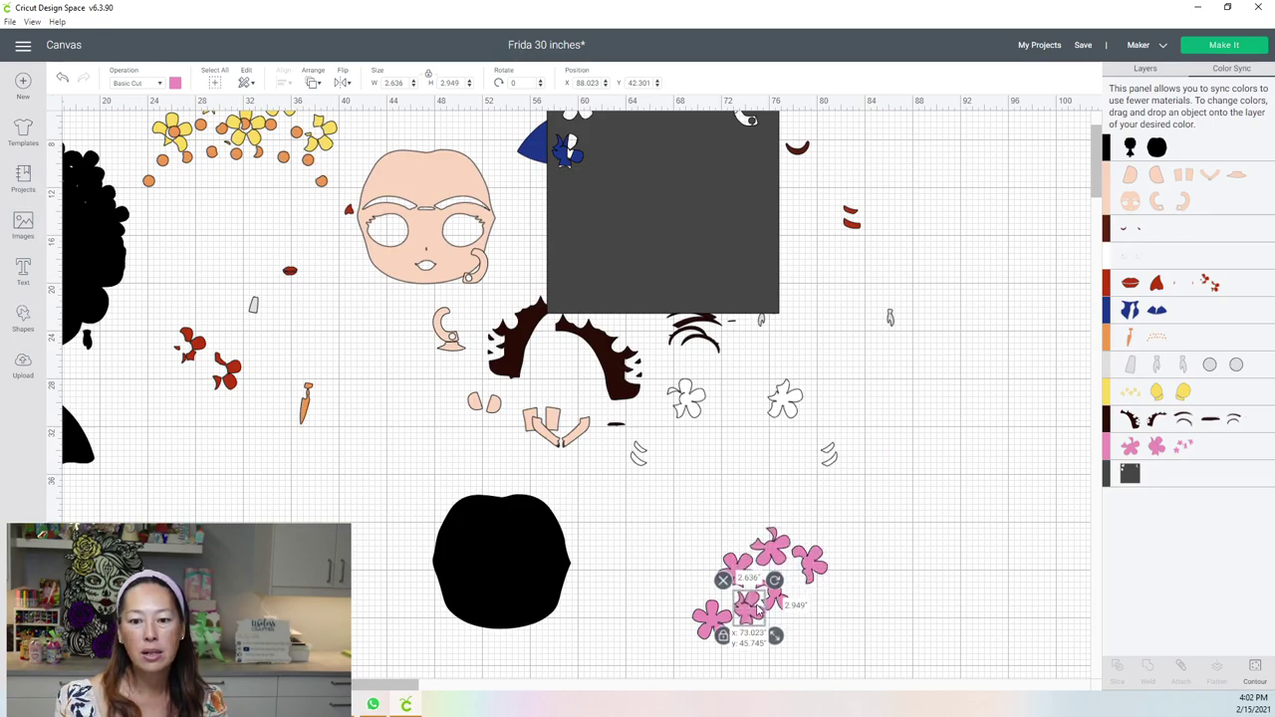
Pack all the pink flowers into a tight cluster on the left.
{"action": "left_click", "coordinate": [868, 656]}
{"action": "left_click_drag", "start_coordinate": [864, 654], "coordinate": [657, 526]}
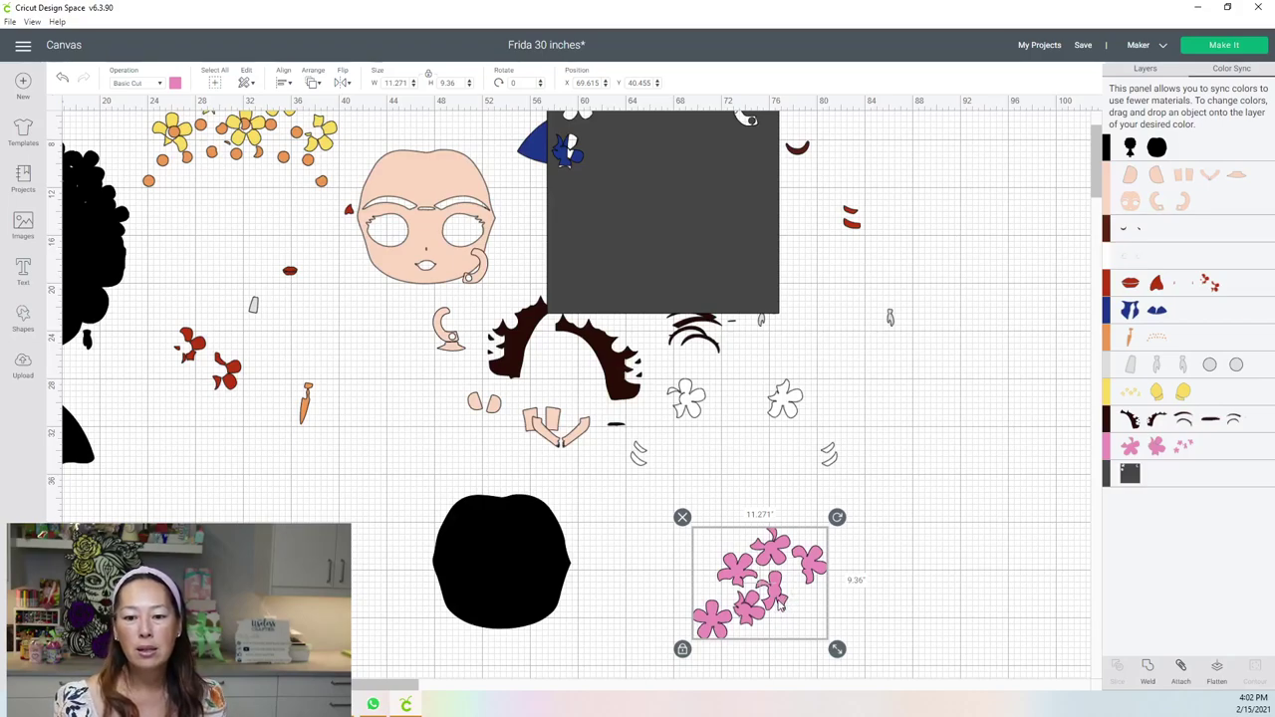
{"action": "left_click_drag", "start_coordinate": [765, 615], "coordinate": [850, 566]}
{"action": "left_click", "coordinate": [941, 513]}
{"action": "left_click", "coordinate": [896, 524]}
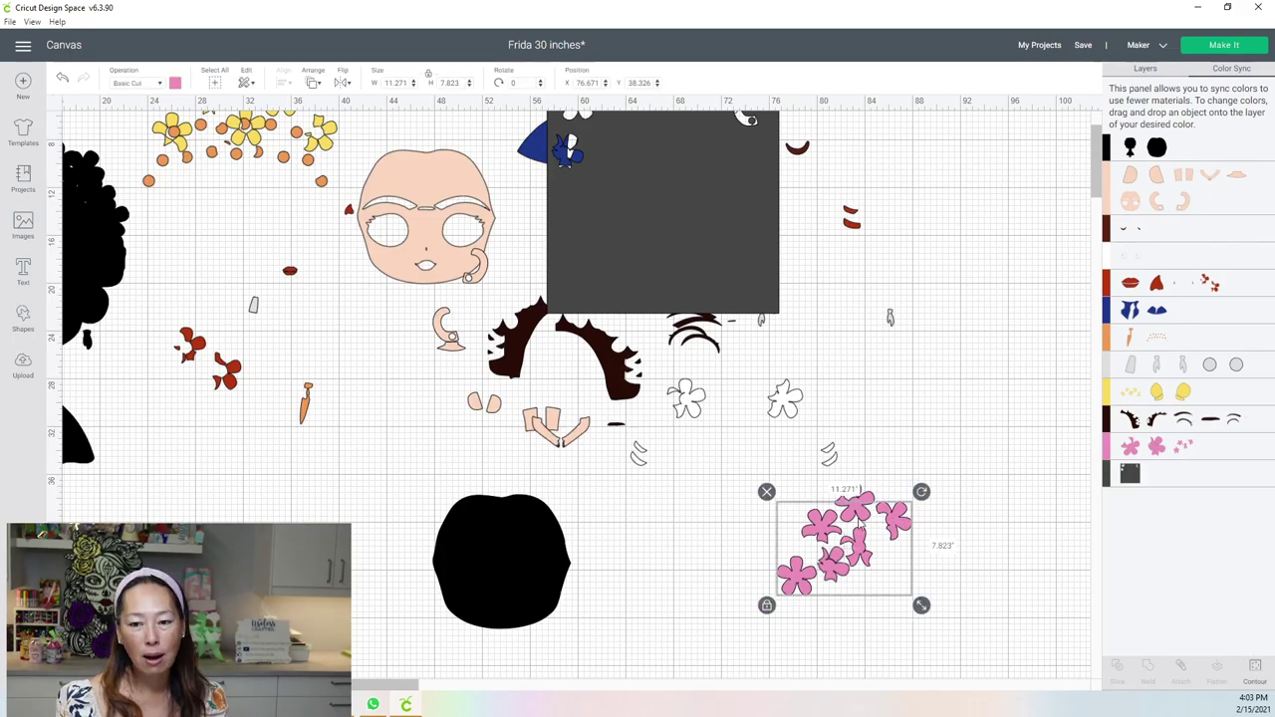
{"action": "left_click_drag", "start_coordinate": [896, 524], "coordinate": [745, 551]}
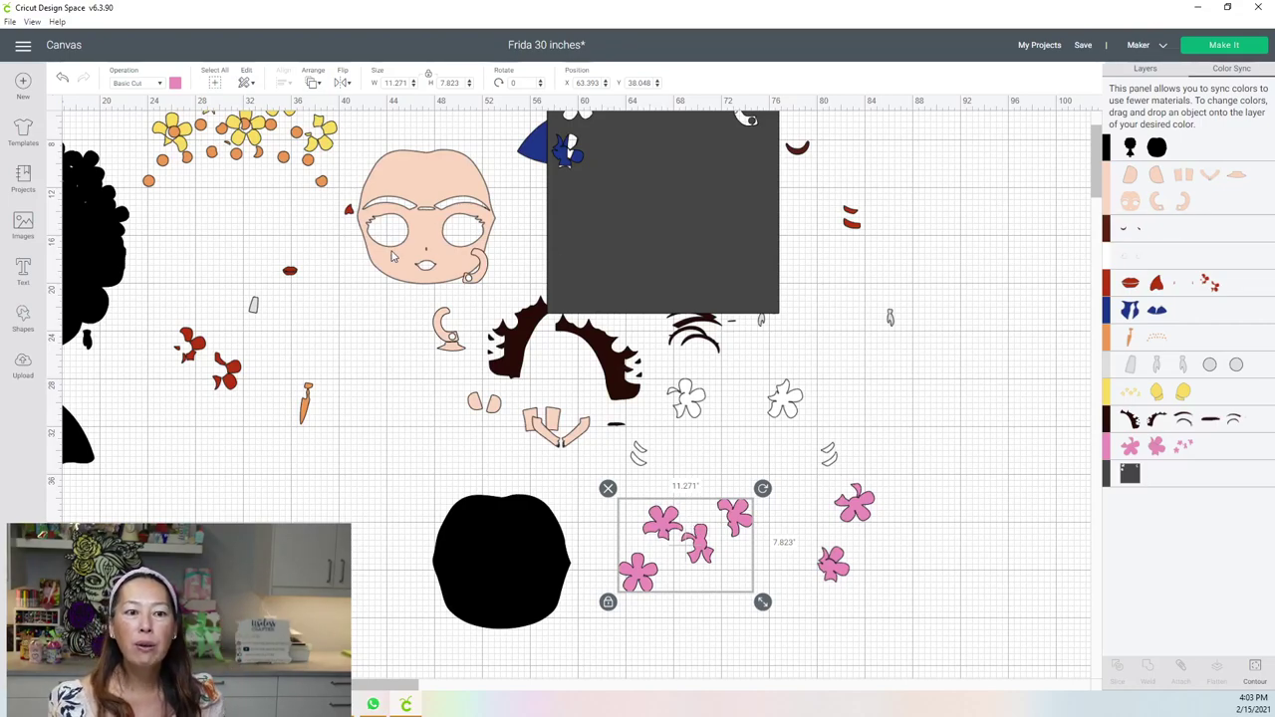
{"action": "left_click", "coordinate": [287, 159]}
Place the orange dot group on the square's edge, rotated about 6 degrees.
{"action": "left_click_drag", "start_coordinate": [288, 159], "coordinate": [870, 219]}
{"action": "left_click_drag", "start_coordinate": [921, 168], "coordinate": [925, 178]}
{"action": "left_click_drag", "start_coordinate": [808, 211], "coordinate": [801, 207]}
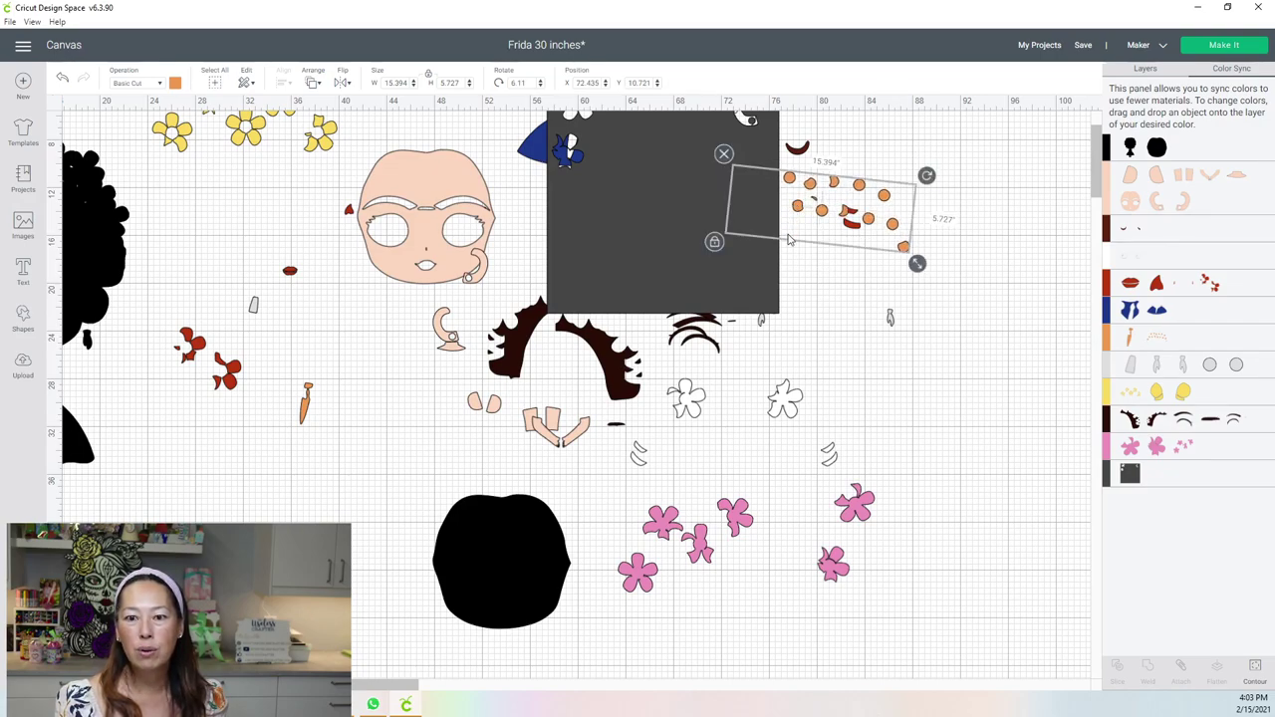
{"action": "left_click", "coordinate": [773, 201], "text": "shift"}
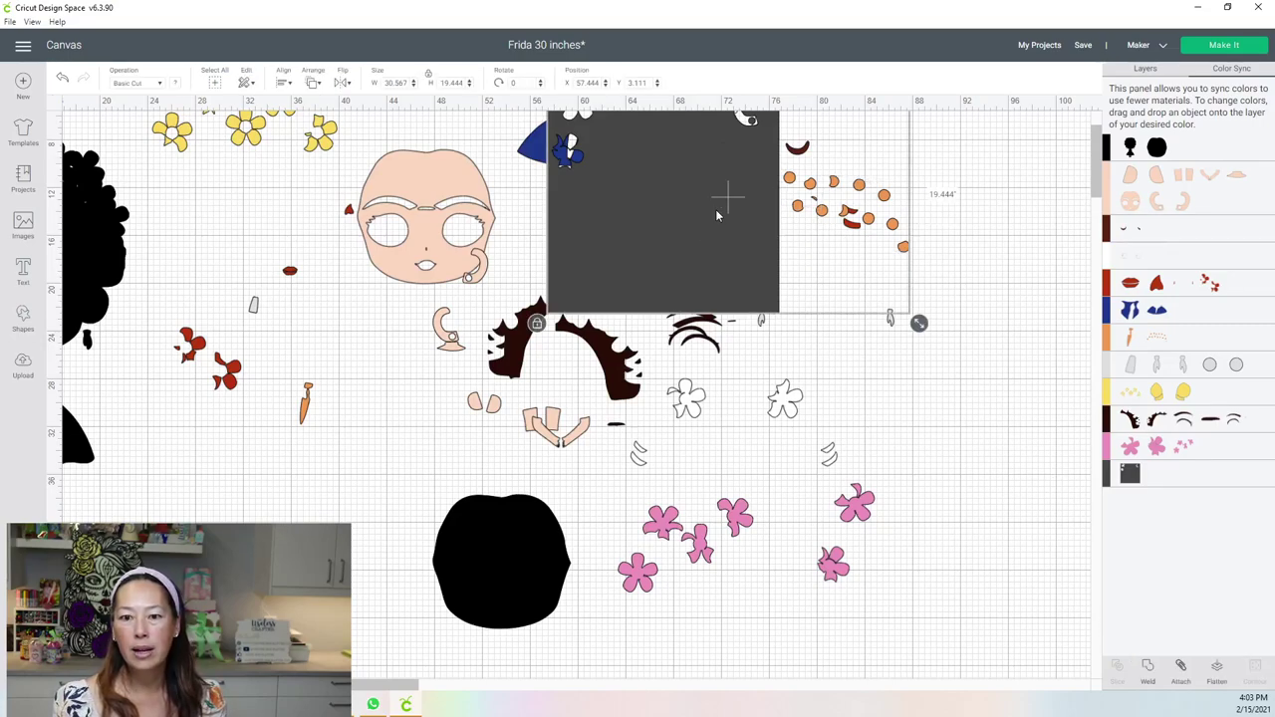
{"action": "left_click_drag", "start_coordinate": [716, 195], "coordinate": [795, 630]}
Move the square down-left with the orange dots along its right edge, and slice them.
{"action": "scroll", "coordinate": [836, 398], "scroll_direction": "down", "scroll_amount": 1}
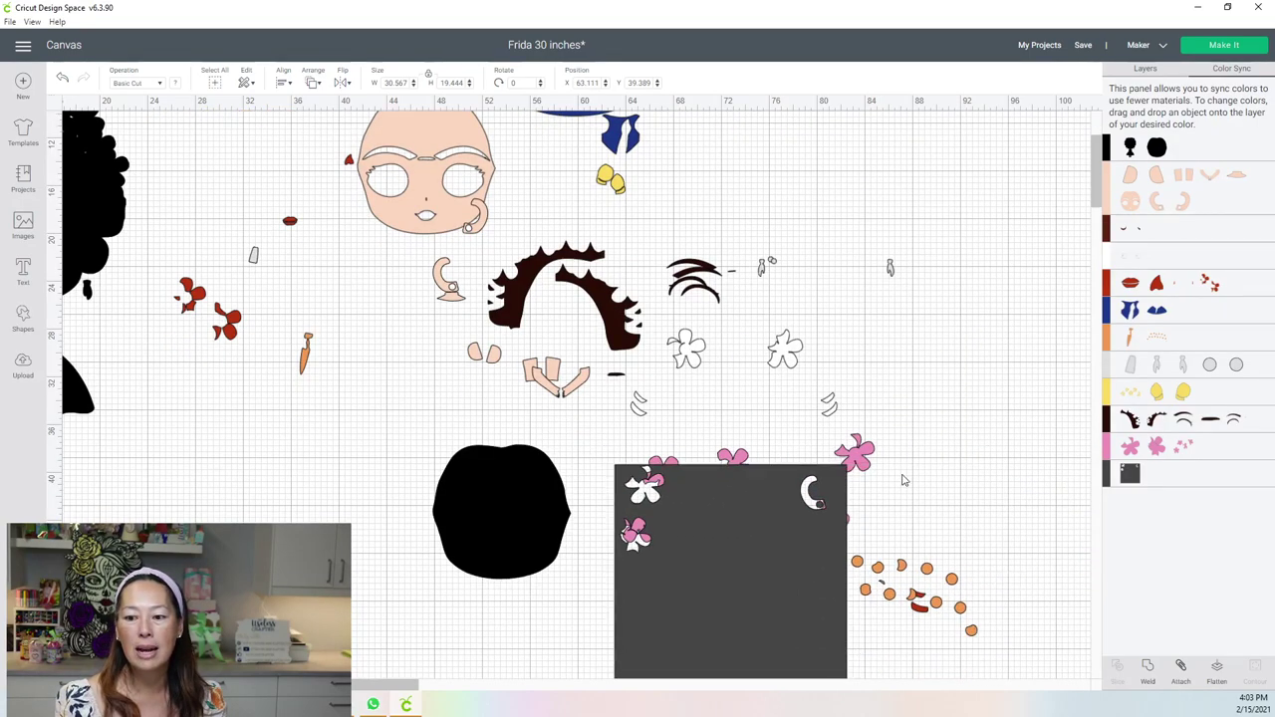
{"action": "scroll", "coordinate": [836, 351], "scroll_direction": "down", "scroll_amount": 2}
{"action": "scroll", "coordinate": [835, 350], "scroll_direction": "down", "scroll_amount": 1}
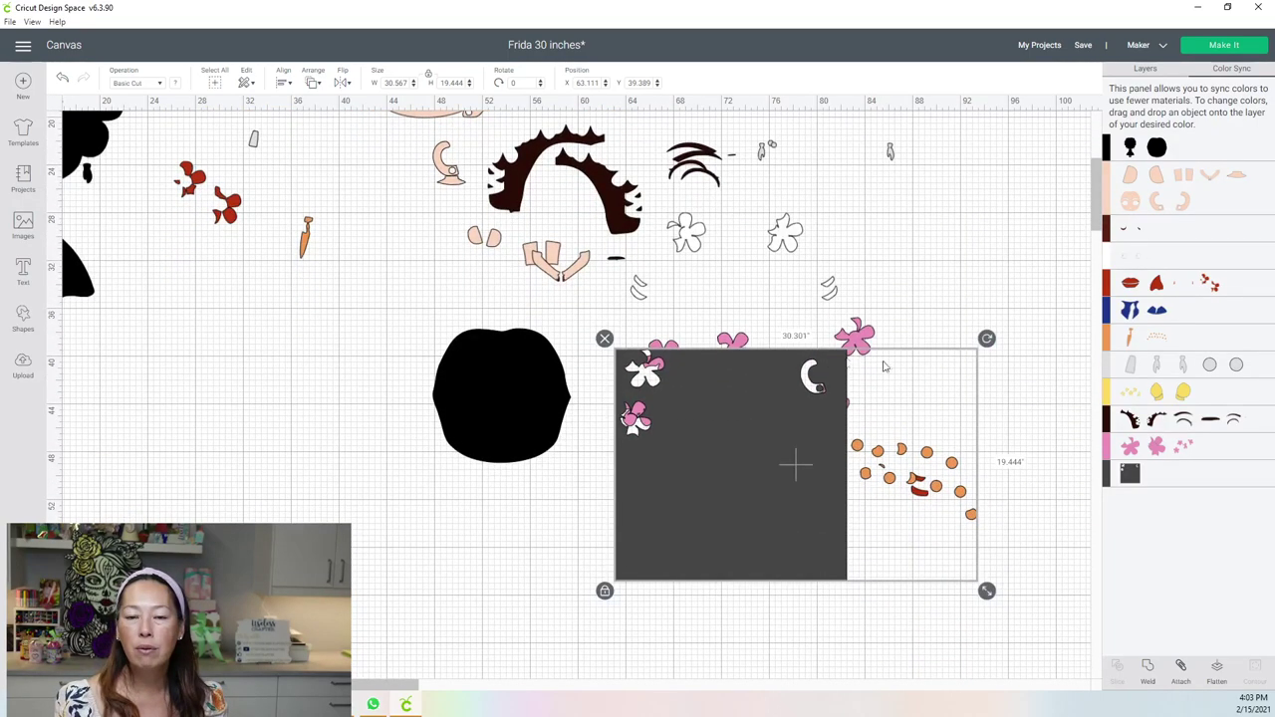
{"action": "left_click", "coordinate": [826, 400]}
{"action": "left_click_drag", "start_coordinate": [758, 515], "coordinate": [578, 652]}
{"action": "left_click_drag", "start_coordinate": [777, 526], "coordinate": [610, 619]}
{"action": "left_click_drag", "start_coordinate": [888, 614], "coordinate": [554, 569]}
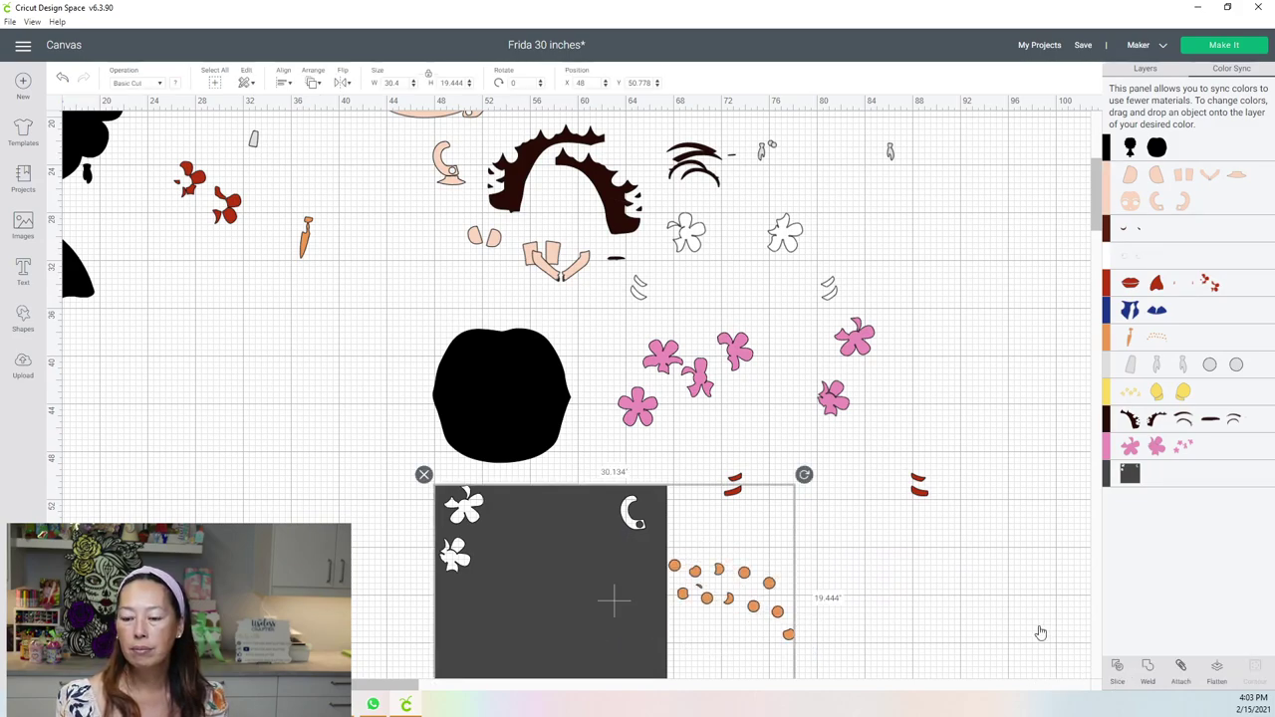
{"action": "left_click", "coordinate": [1119, 672]}
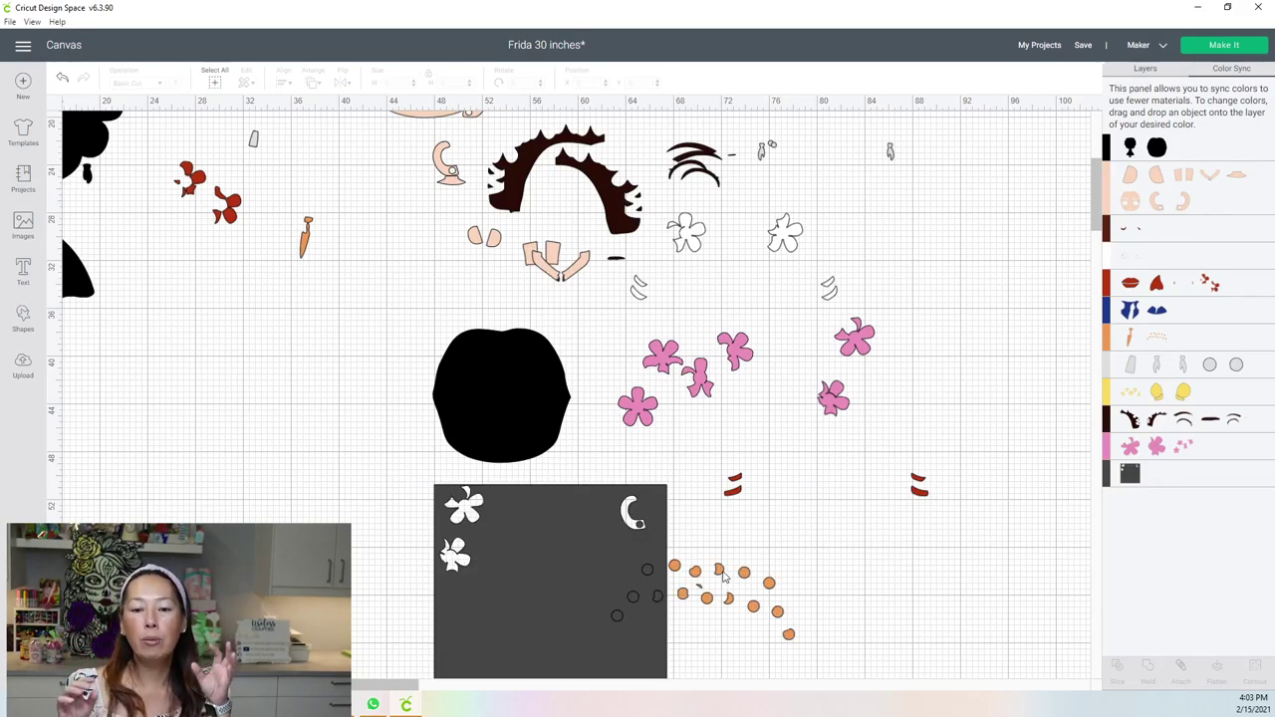
Separate the orange dots from the sliced square and delete the four leftover dark circles.
{"action": "left_click_drag", "start_coordinate": [723, 576], "coordinate": [802, 565]}
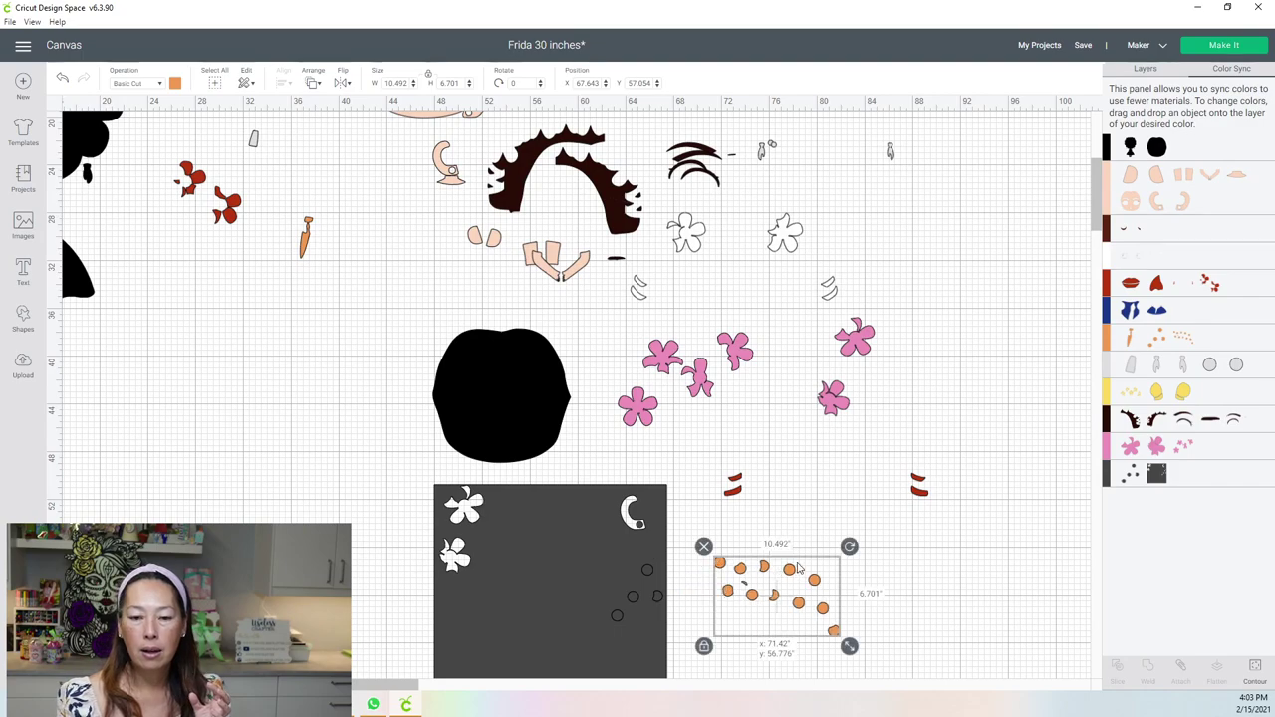
{"action": "left_click_drag", "start_coordinate": [658, 593], "coordinate": [496, 584]}
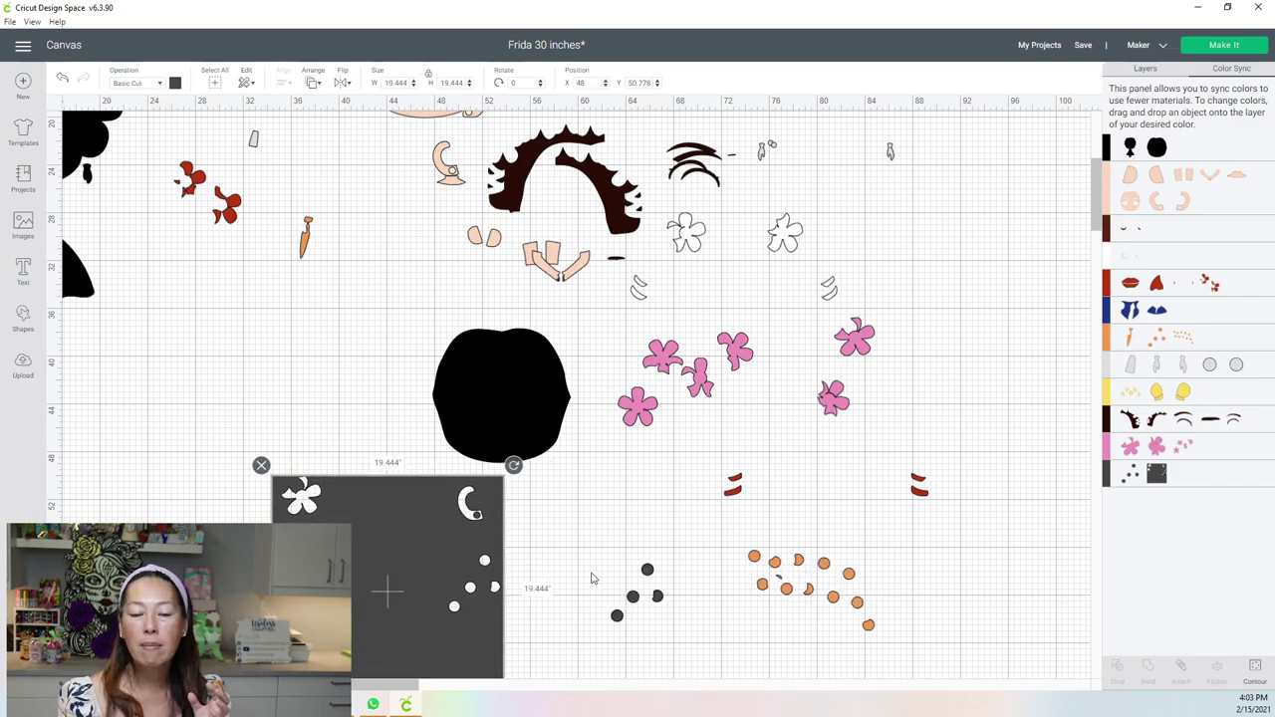
{"action": "left_click_drag", "start_coordinate": [647, 571], "coordinate": [579, 523]}
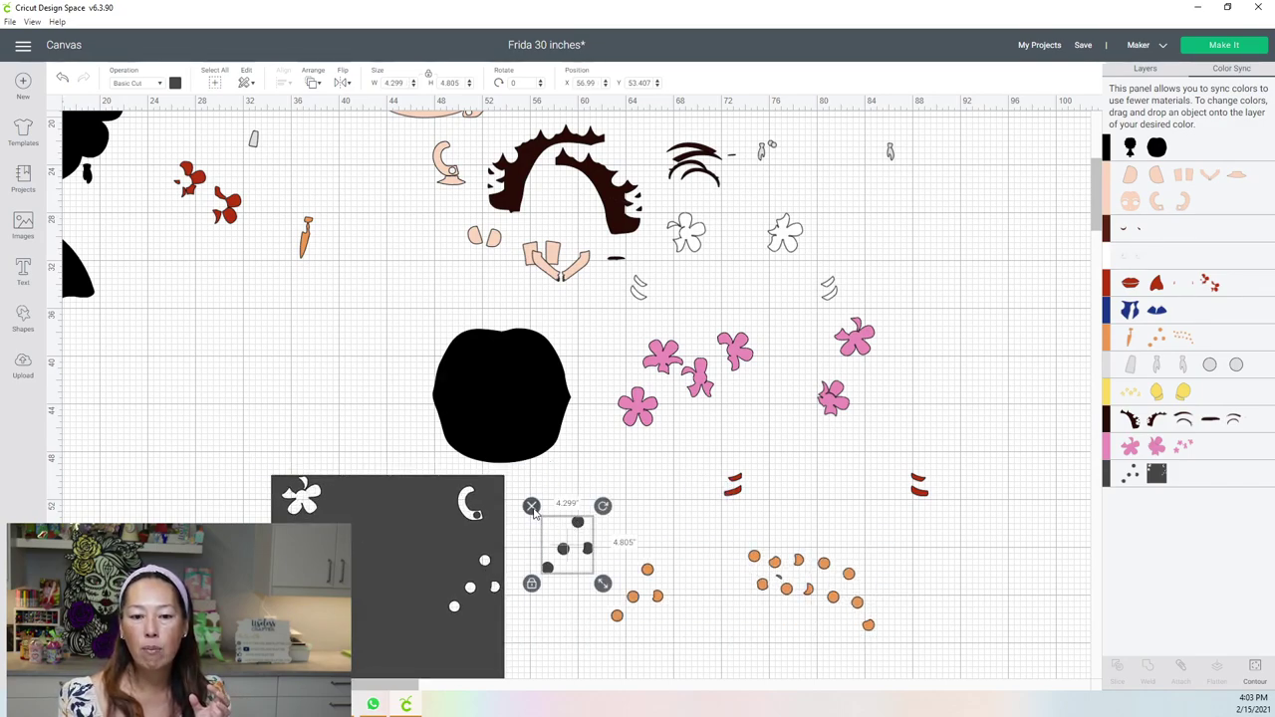
{"action": "key", "text": "Delete"}
{"action": "left_click_drag", "start_coordinate": [645, 568], "coordinate": [634, 465]}
{"action": "left_click_drag", "start_coordinate": [775, 566], "coordinate": [491, 627]}
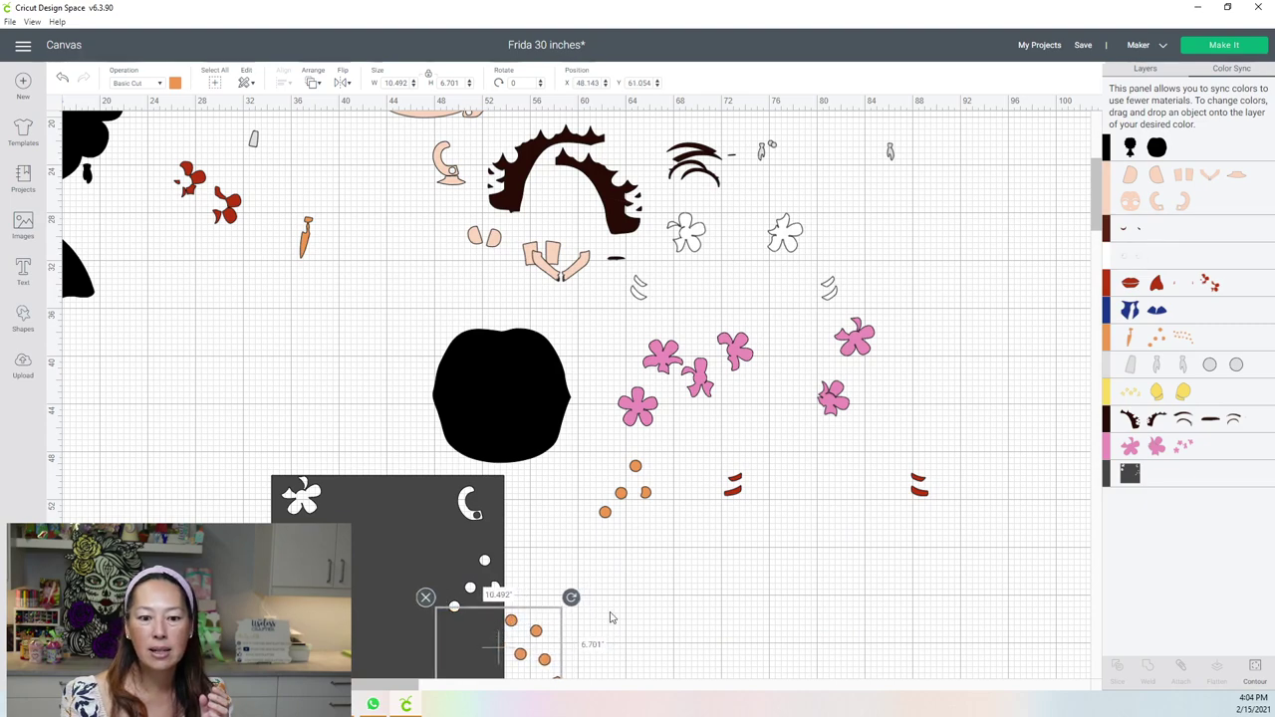
{"action": "left_click", "coordinate": [610, 619]}
{"action": "left_click", "coordinate": [518, 646]}
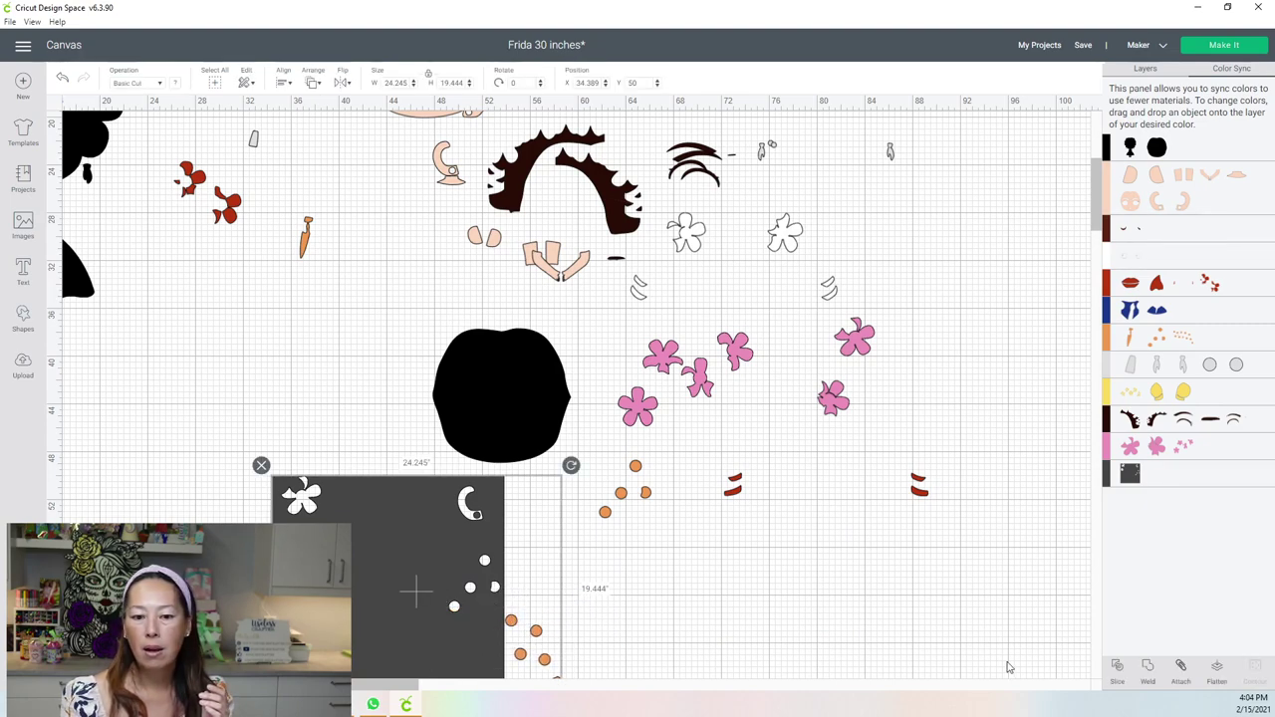
{"action": "left_click", "coordinate": [1096, 647]}
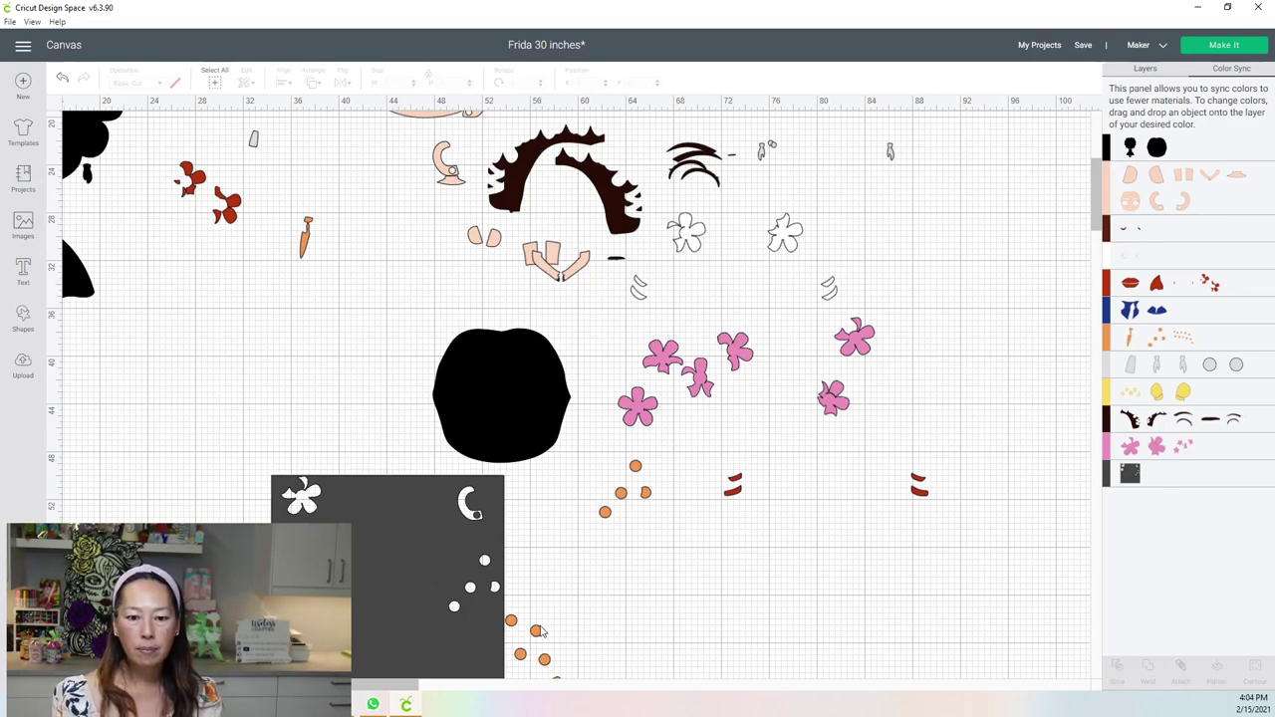
Delete the black dot cluster and gather the orange dots into one 6.98 × 6.922-inch cluster.
{"action": "left_click_drag", "start_coordinate": [539, 638], "coordinate": [629, 481]}
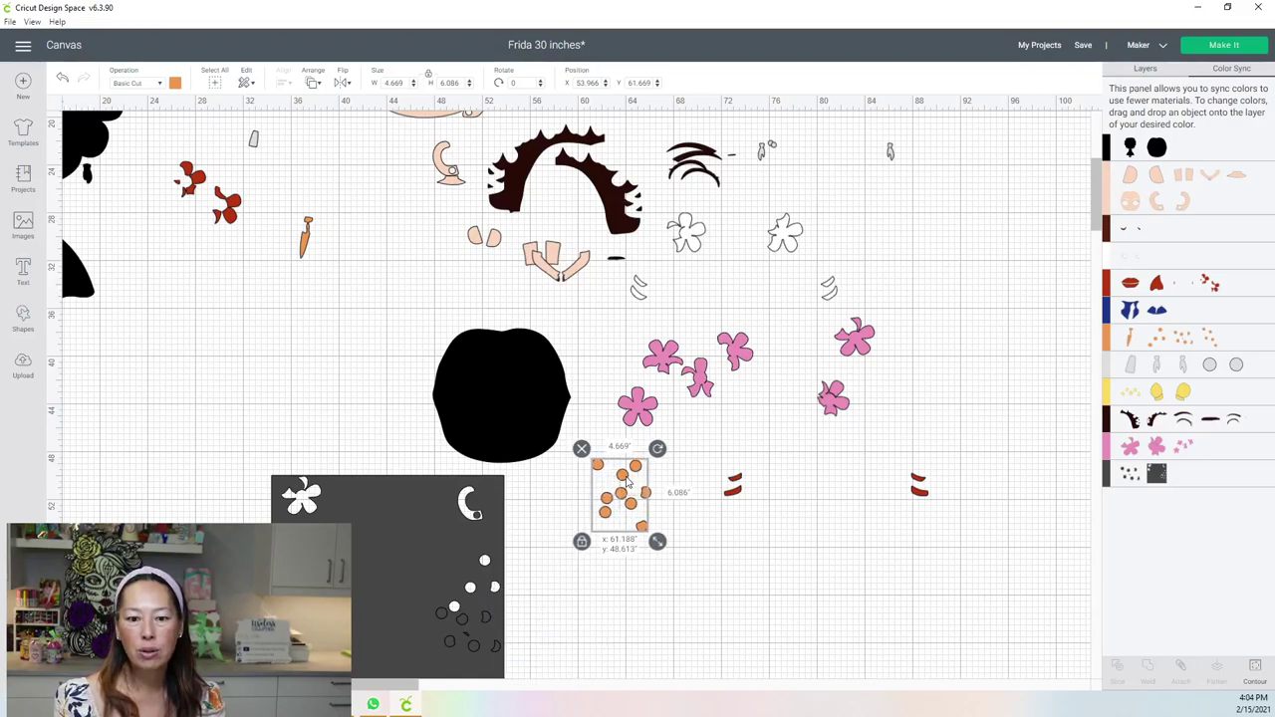
{"action": "left_click_drag", "start_coordinate": [288, 486], "coordinate": [103, 381]}
{"action": "left_click_drag", "start_coordinate": [455, 611], "coordinate": [615, 578]}
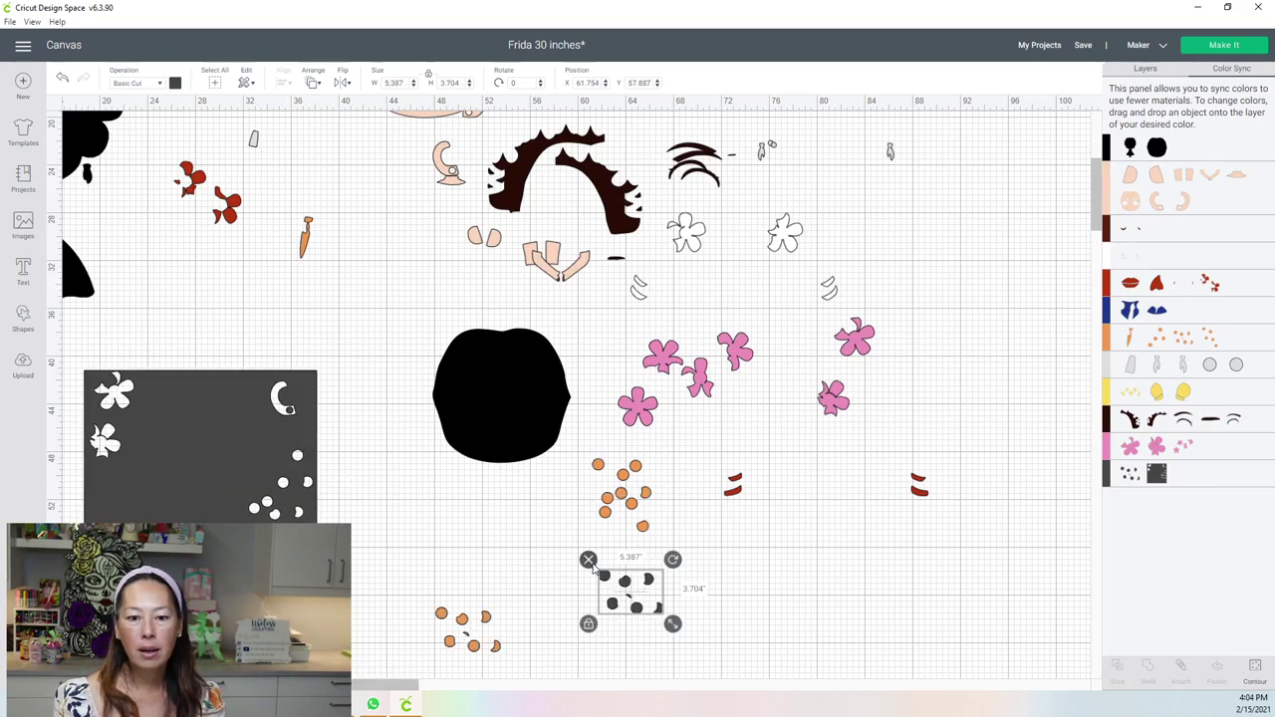
{"action": "key", "text": "Delete"}
{"action": "left_click_drag", "start_coordinate": [493, 620], "coordinate": [617, 508]}
{"action": "left_click", "coordinate": [685, 594]}
{"action": "left_click_drag", "start_coordinate": [677, 586], "coordinate": [566, 445]}
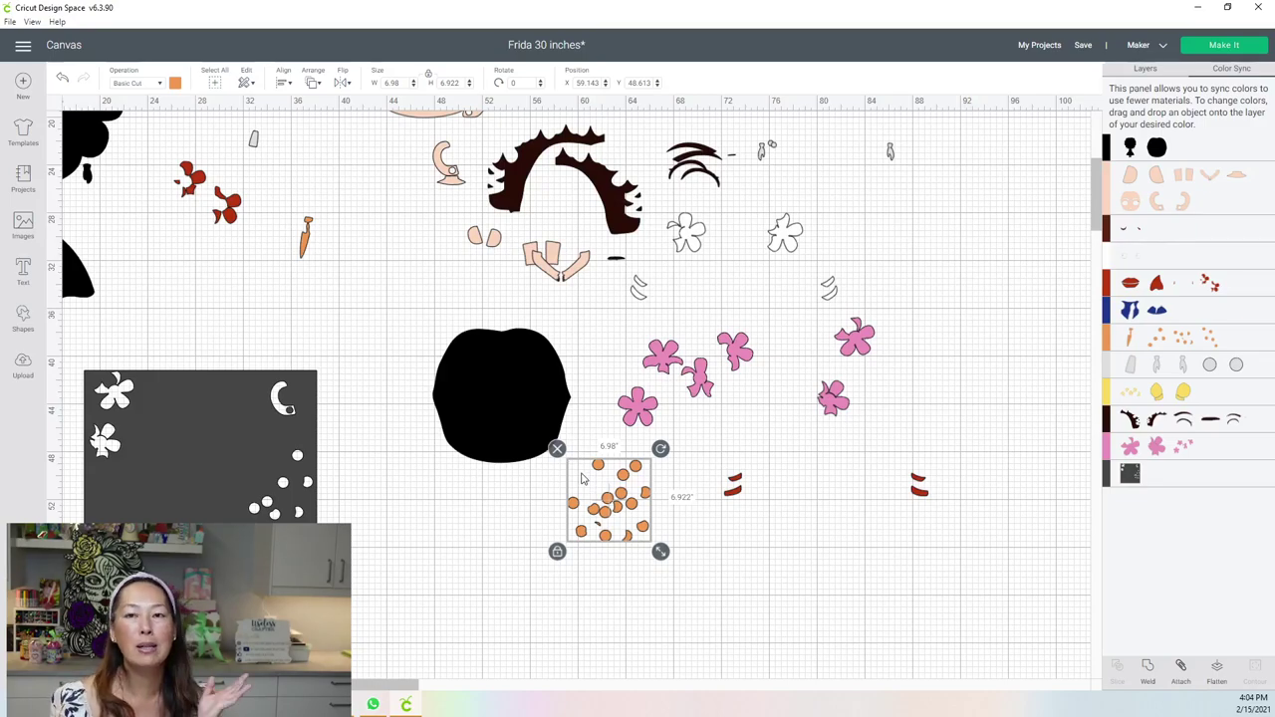
{"action": "left_click", "coordinate": [234, 479]}
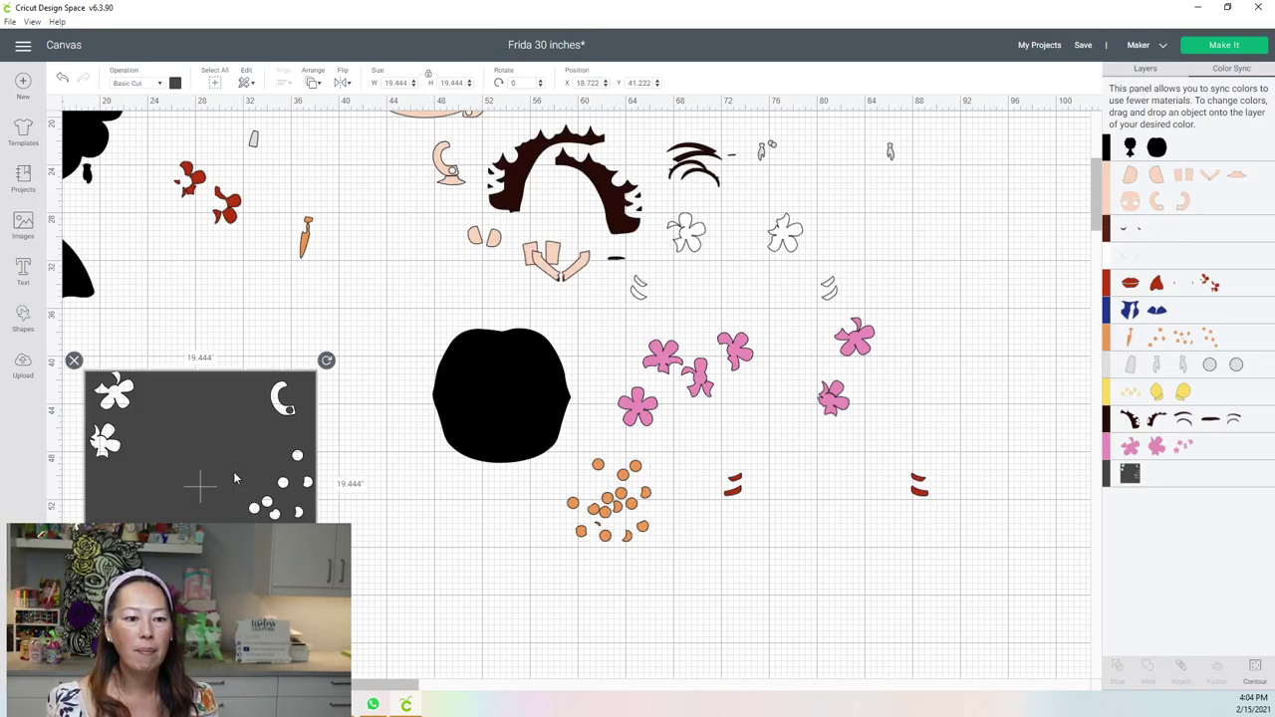
Delete the large dark square, move the black silhouette to the top-left, and save the project.
{"action": "left_click", "coordinate": [74, 360]}
{"action": "scroll", "coordinate": [631, 463], "scroll_direction": "up", "scroll_amount": 2}
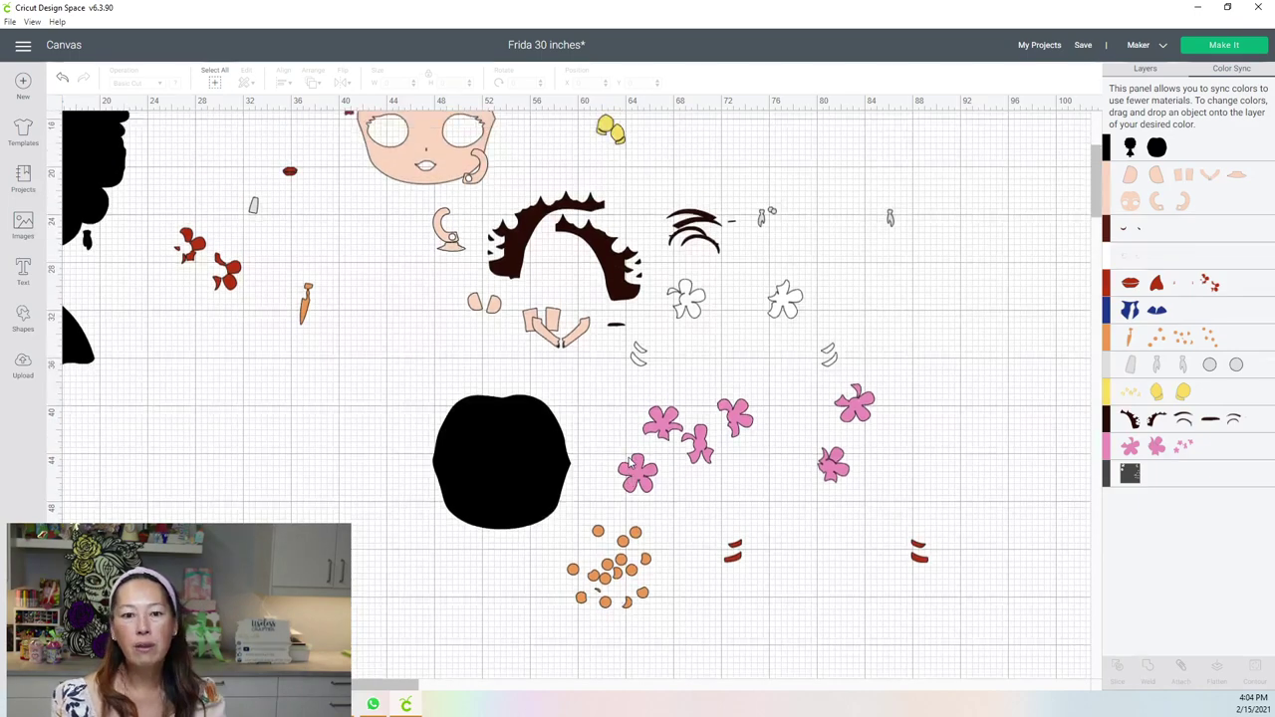
{"action": "scroll", "coordinate": [628, 463], "scroll_direction": "up", "scroll_amount": 3}
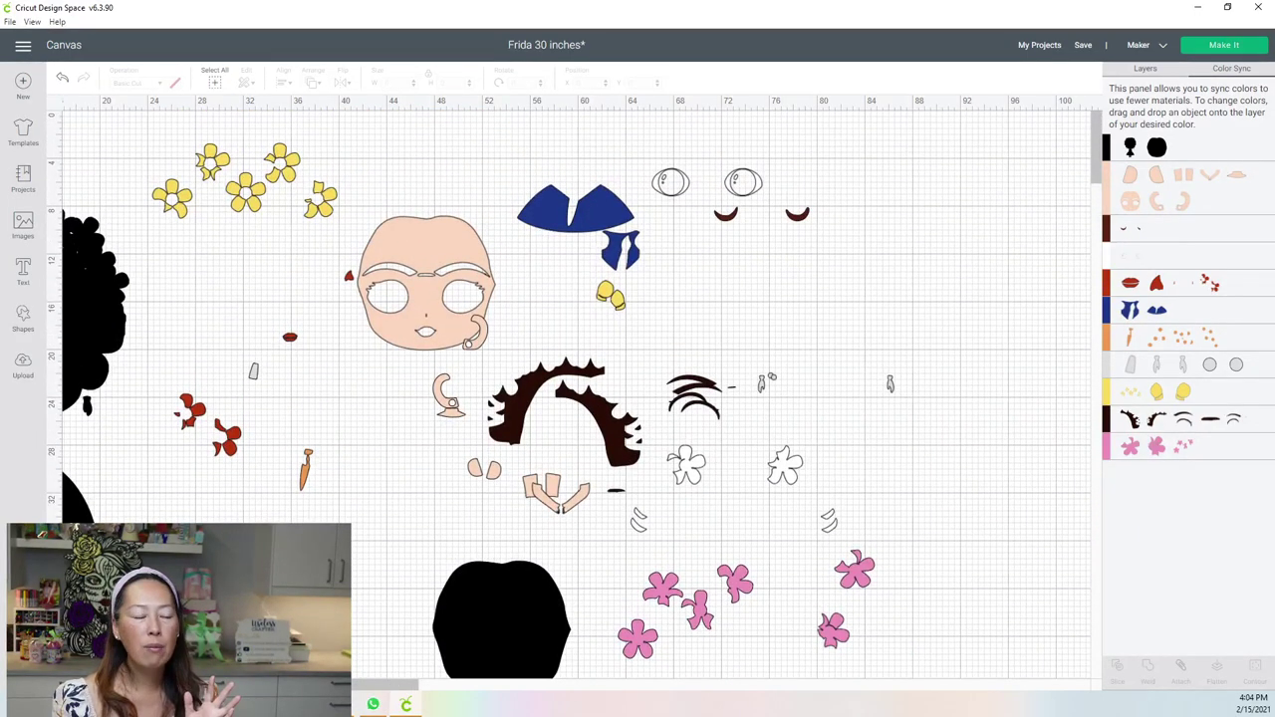
{"action": "left_click_drag", "start_coordinate": [391, 687], "coordinate": [328, 687]}
{"action": "left_click_drag", "start_coordinate": [250, 354], "coordinate": [229, 276]}
{"action": "left_click", "coordinate": [1082, 45]}
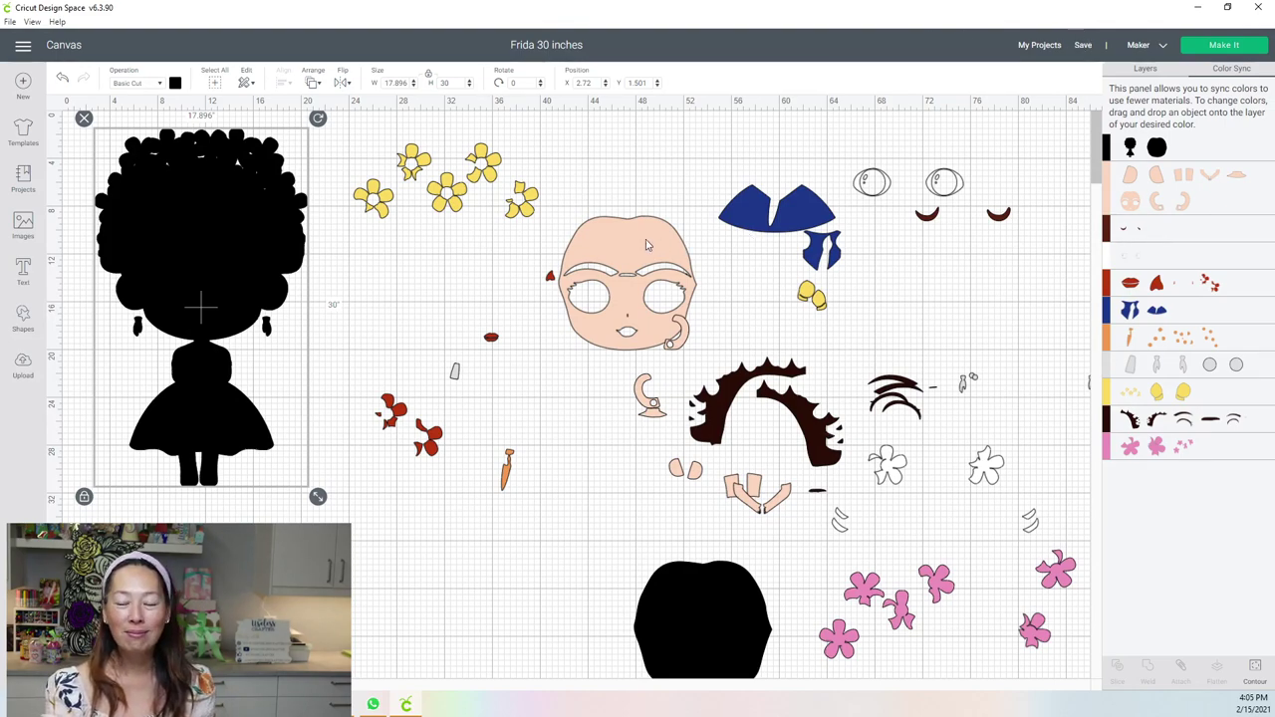
Move the colored pieces and black head right, leaving the 17.896 × 30-inch silhouette at left.
{"action": "left_click", "coordinate": [659, 199]}
{"action": "left_click_drag", "start_coordinate": [350, 147], "coordinate": [942, 566]}
{"action": "left_click_drag", "start_coordinate": [441, 206], "coordinate": [1012, 240]}
{"action": "left_click_drag", "start_coordinate": [711, 604], "coordinate": [1064, 471]}
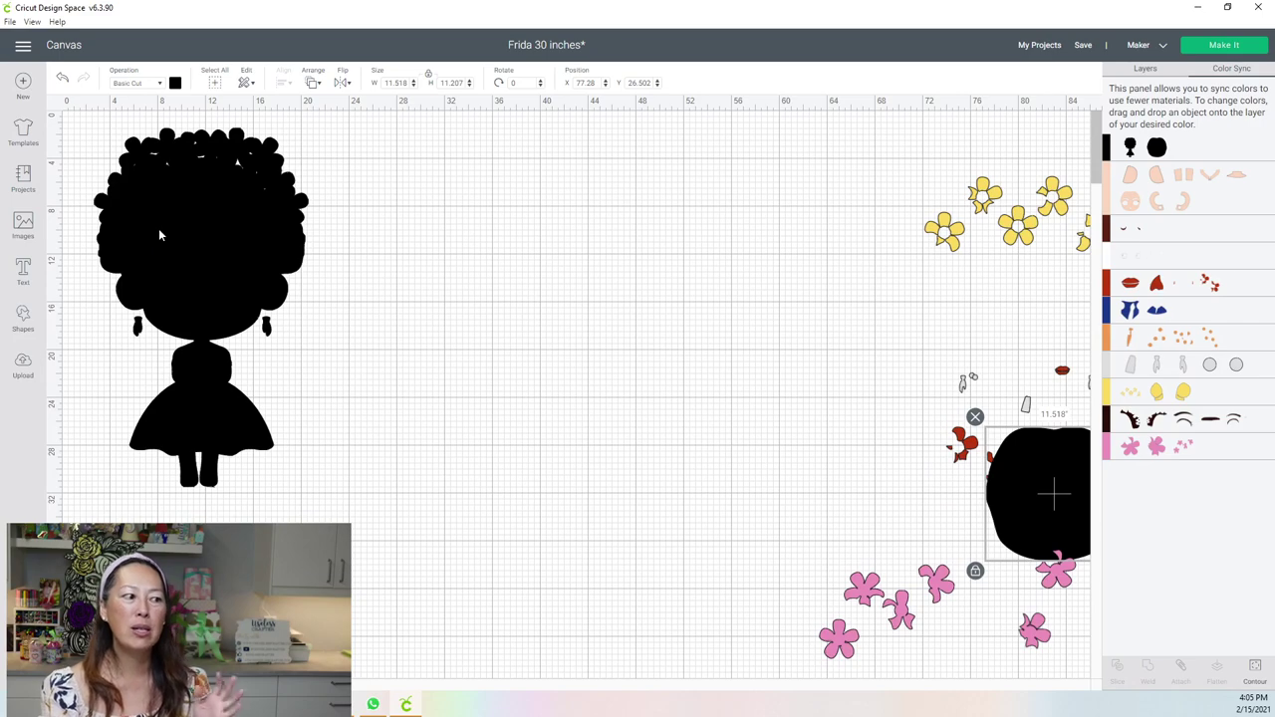
{"action": "left_click", "coordinate": [241, 203]}
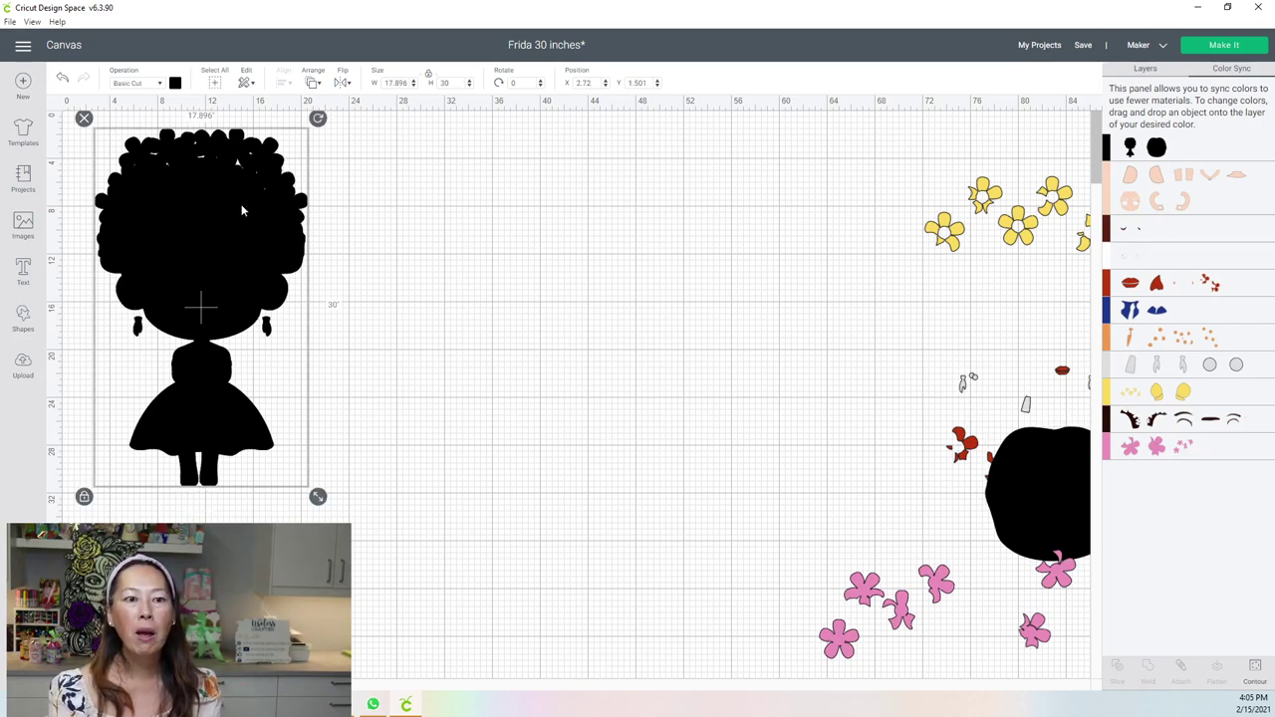
{"action": "left_click_drag", "start_coordinate": [310, 311], "coordinate": [419, 329]}
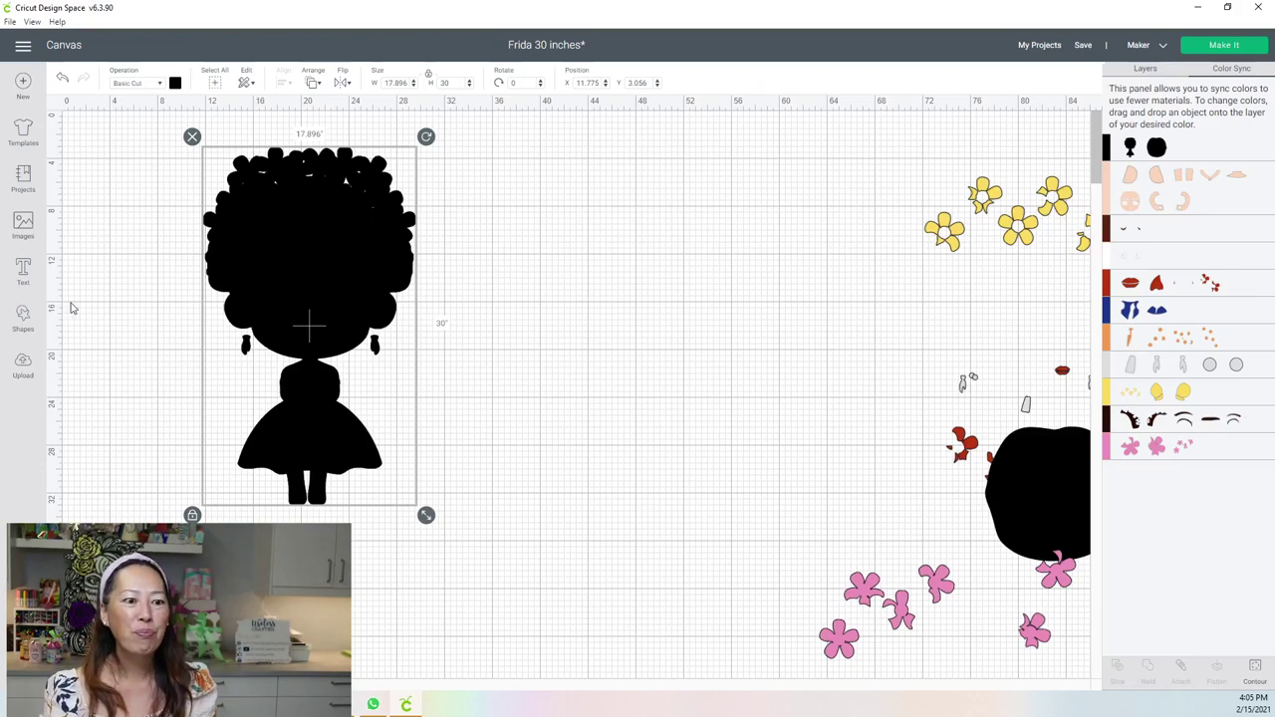
{"action": "left_click", "coordinate": [22, 318]}
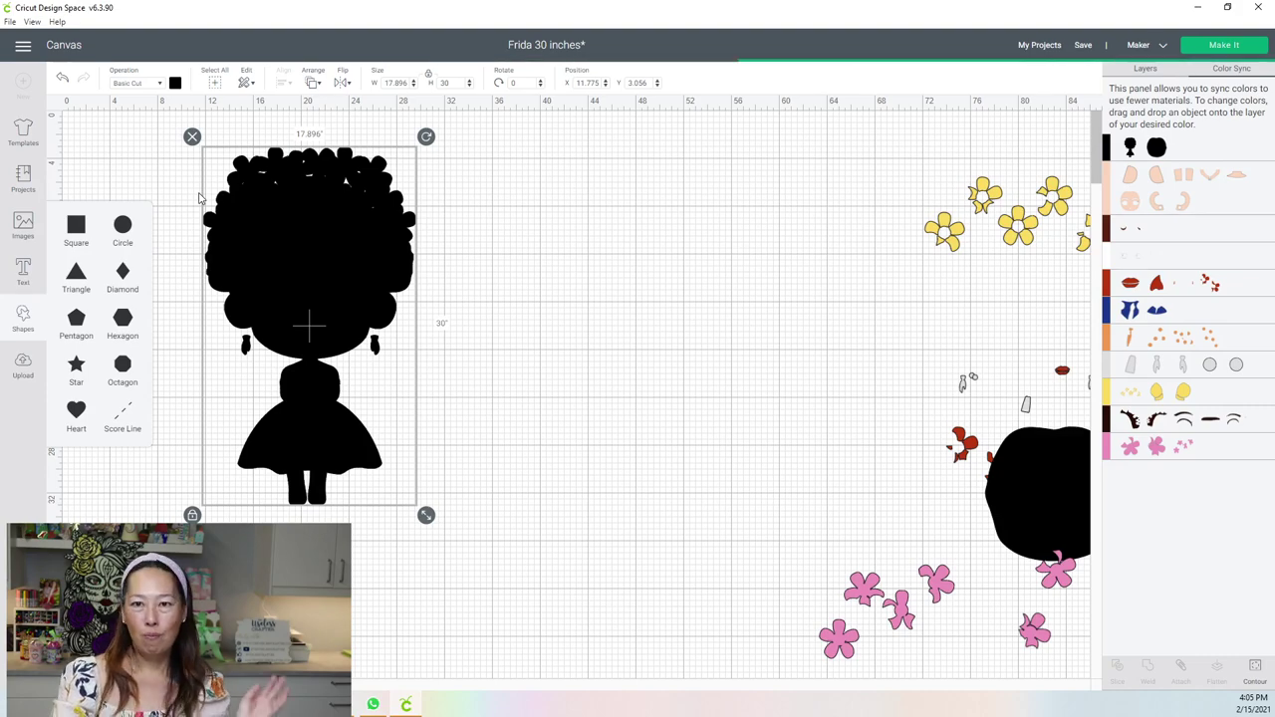
Add a square over the girl's head and set its width to 11 inches.
{"action": "left_click_drag", "start_coordinate": [89, 144], "coordinate": [210, 208]}
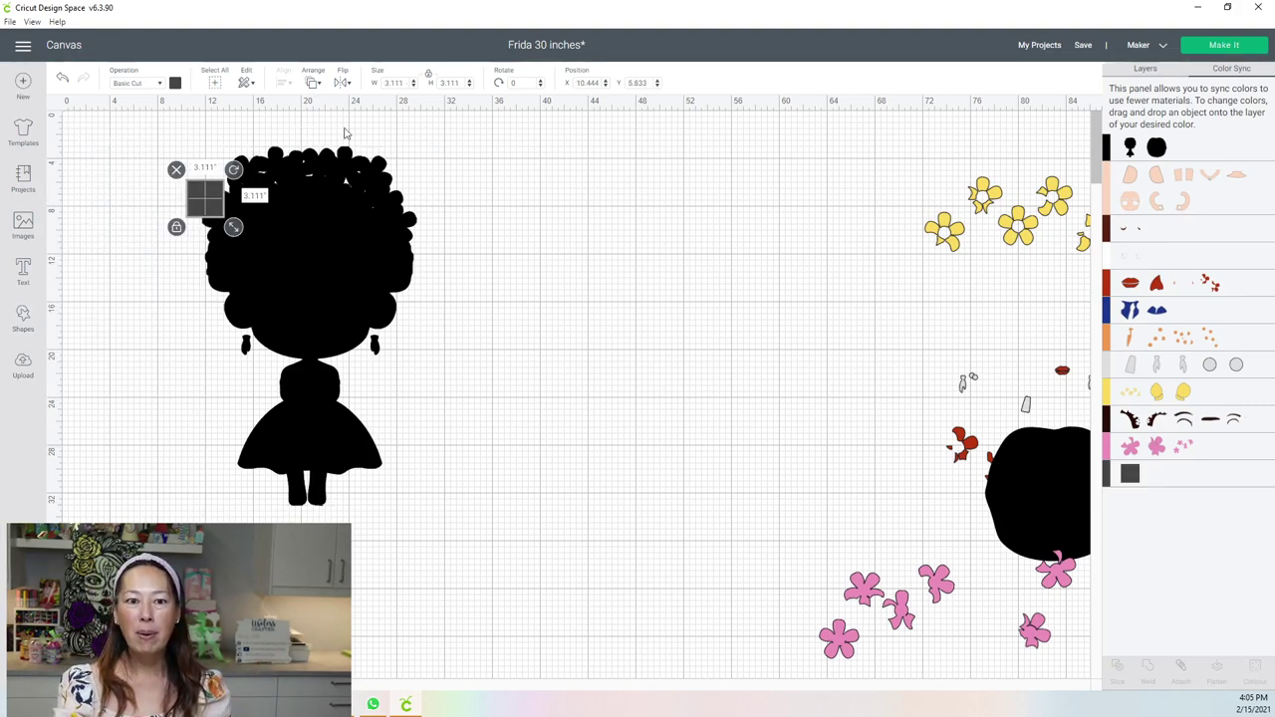
{"action": "left_click", "coordinate": [398, 82]}
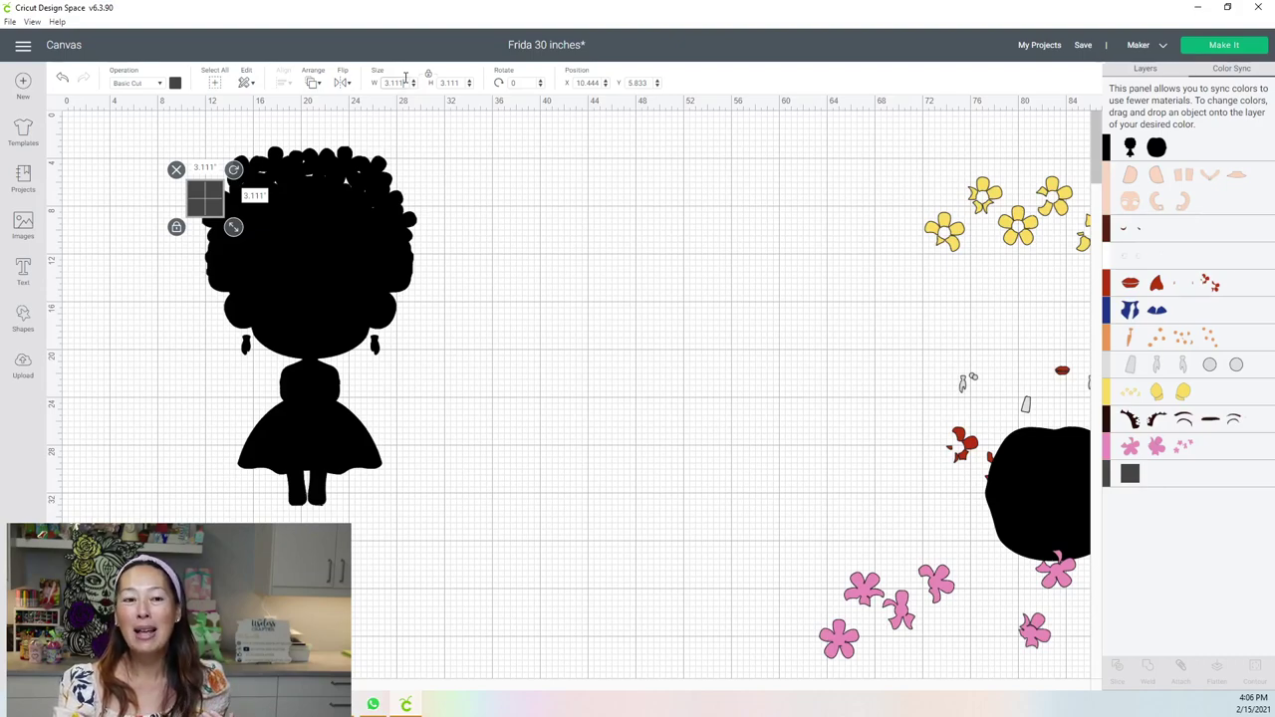
{"action": "type", "text": "11"}
{"action": "key", "text": "Tab"}
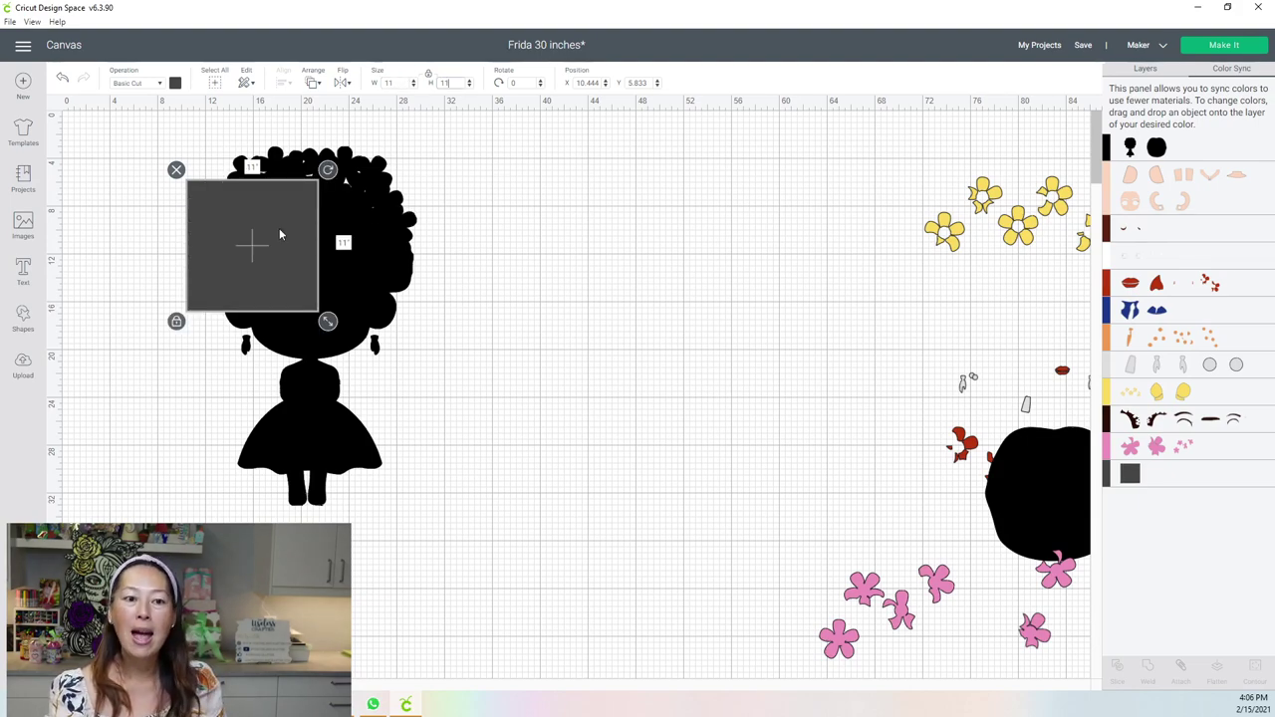
Position the 11-inch square at X 11, Y 2 over the top of the head.
{"action": "left_click_drag", "start_coordinate": [279, 234], "coordinate": [278, 195]}
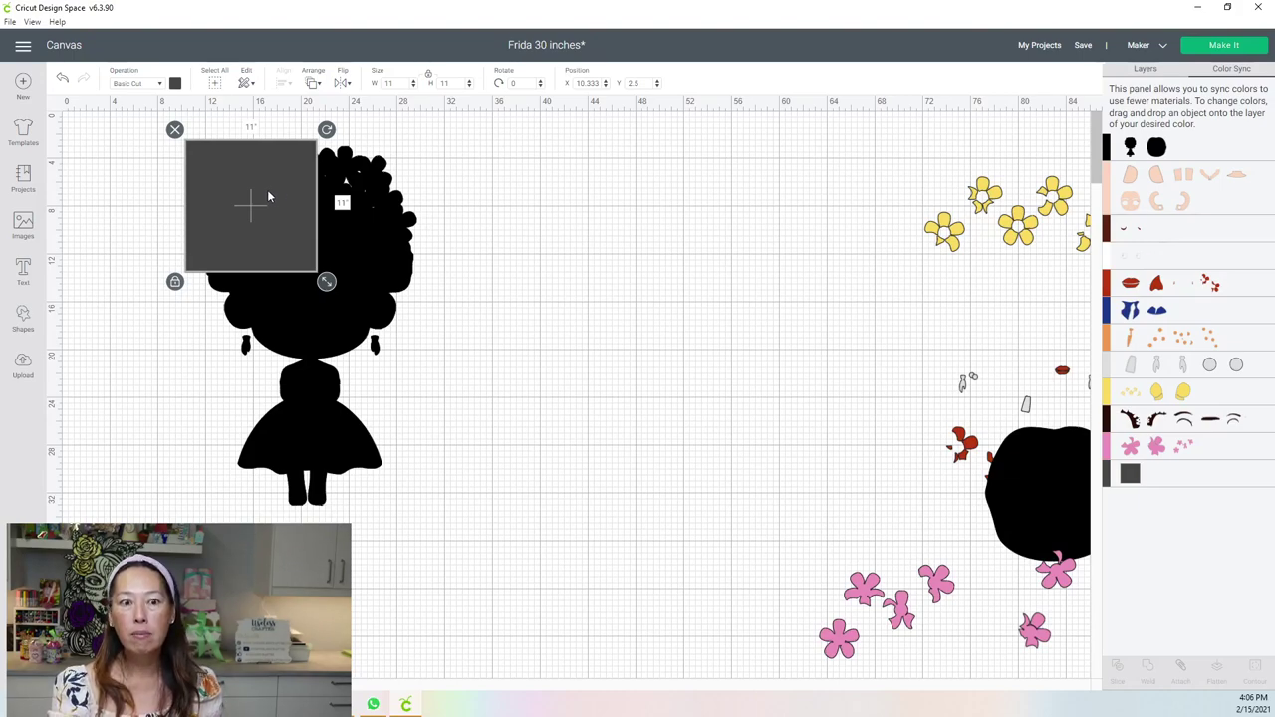
{"action": "mouse_move", "coordinate": [290, 219]}
{"action": "left_mouse_down"}
{"action": "mouse_move", "coordinate": [316, 279]}
{"action": "mouse_move", "coordinate": [296, 205]}
{"action": "left_mouse_up"}
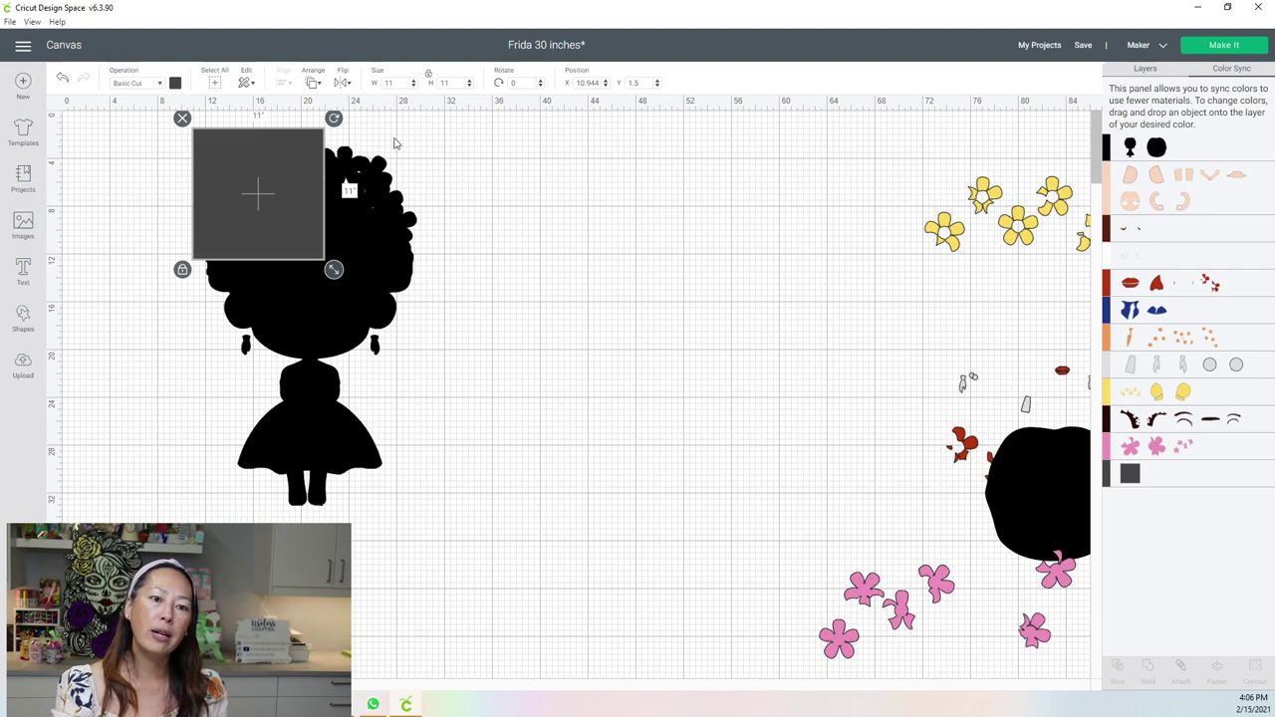
{"action": "left_click", "coordinate": [589, 83]}
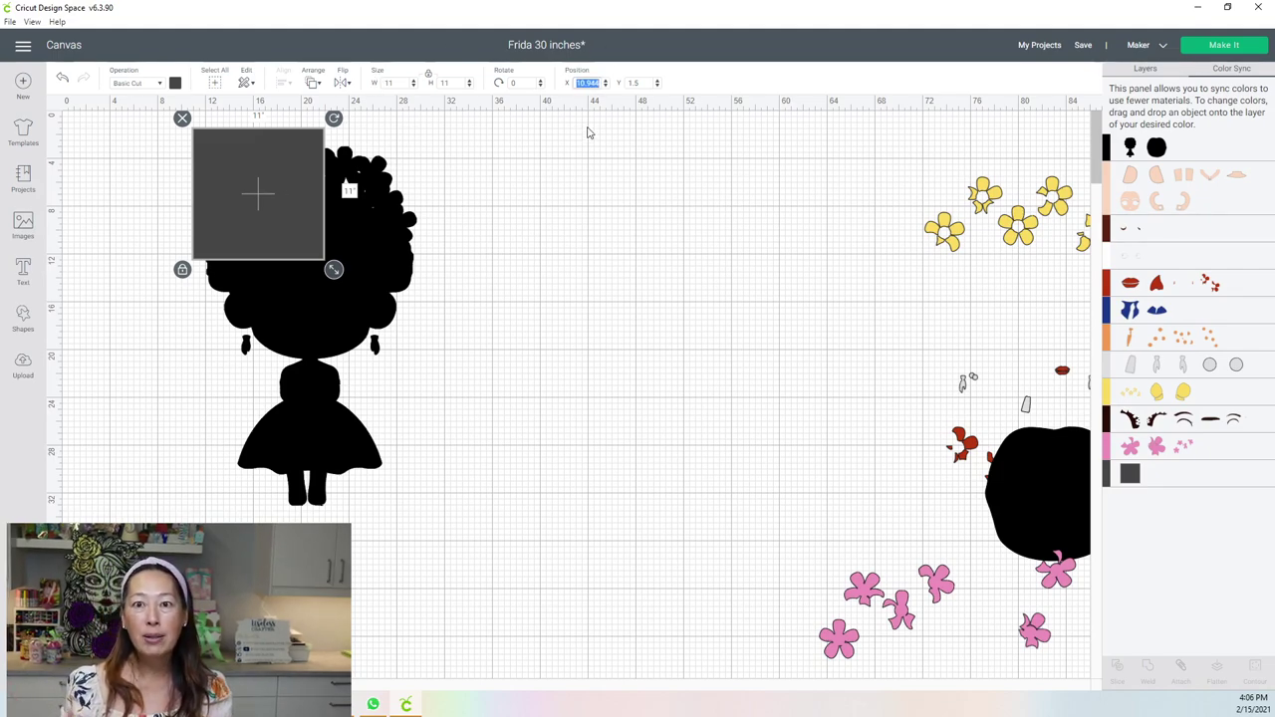
{"action": "type", "text": "11"}
{"action": "key", "text": "Tab"}
{"action": "type", "text": "2"}
{"action": "key", "text": "Tab"}
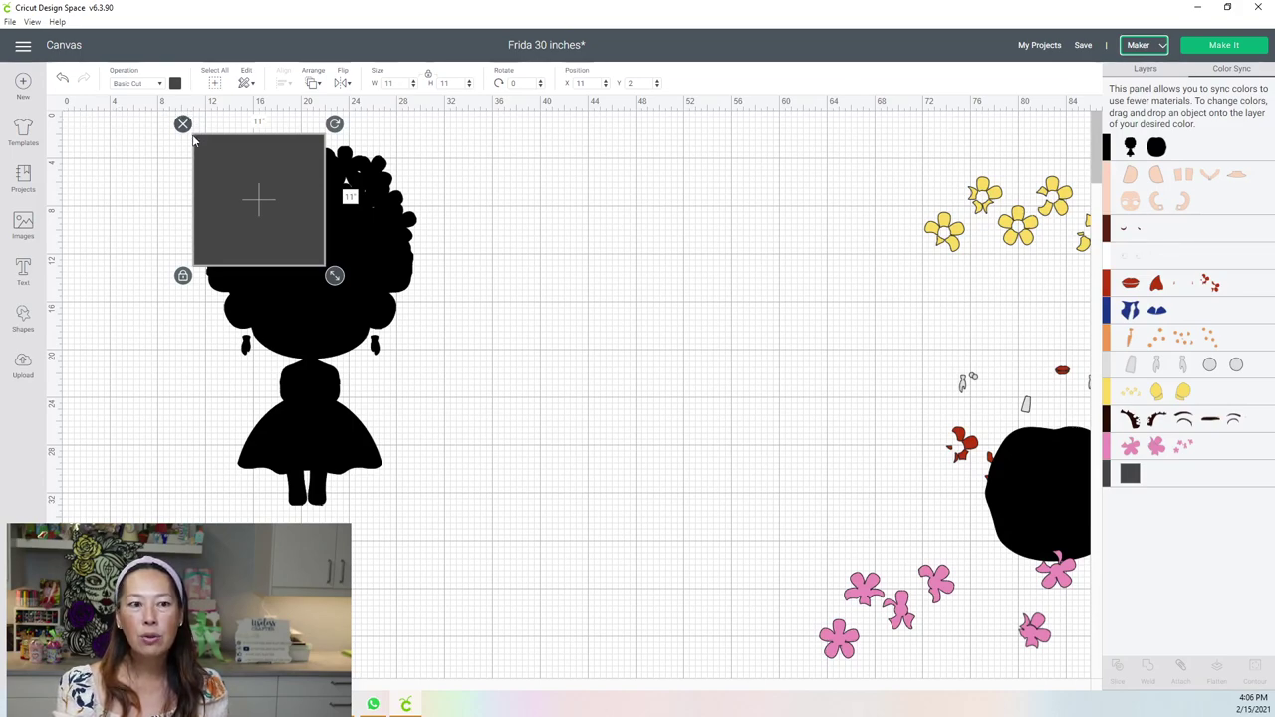
Show the layers list and place a second square beside the first at X 22, Y 2.
{"action": "left_click", "coordinate": [1154, 74]}
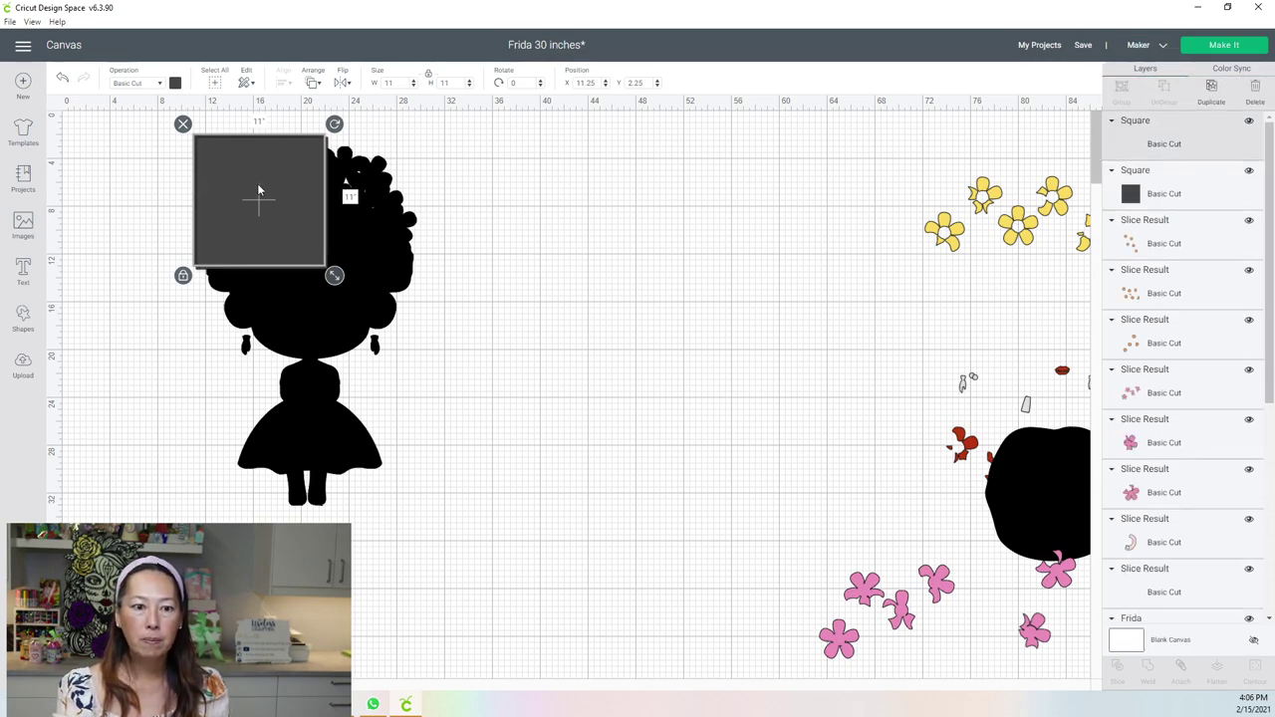
{"action": "left_click_drag", "start_coordinate": [257, 184], "coordinate": [389, 187]}
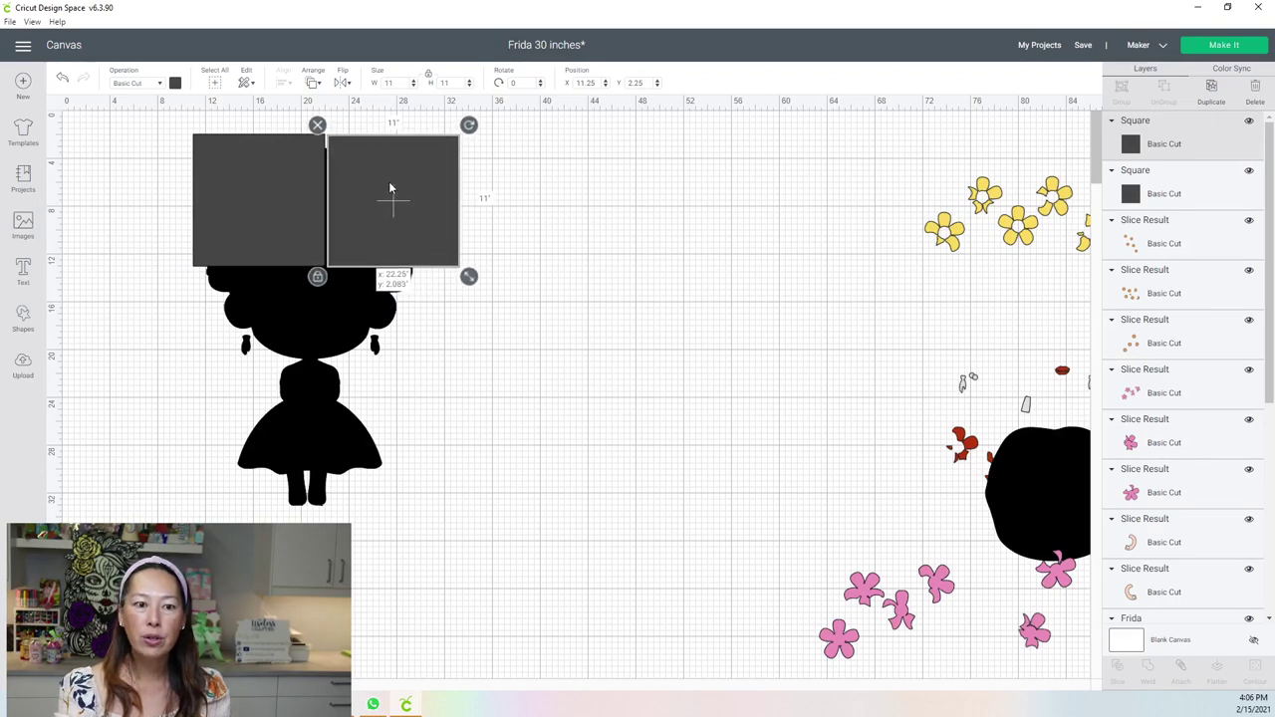
{"action": "left_click", "coordinate": [598, 83]}
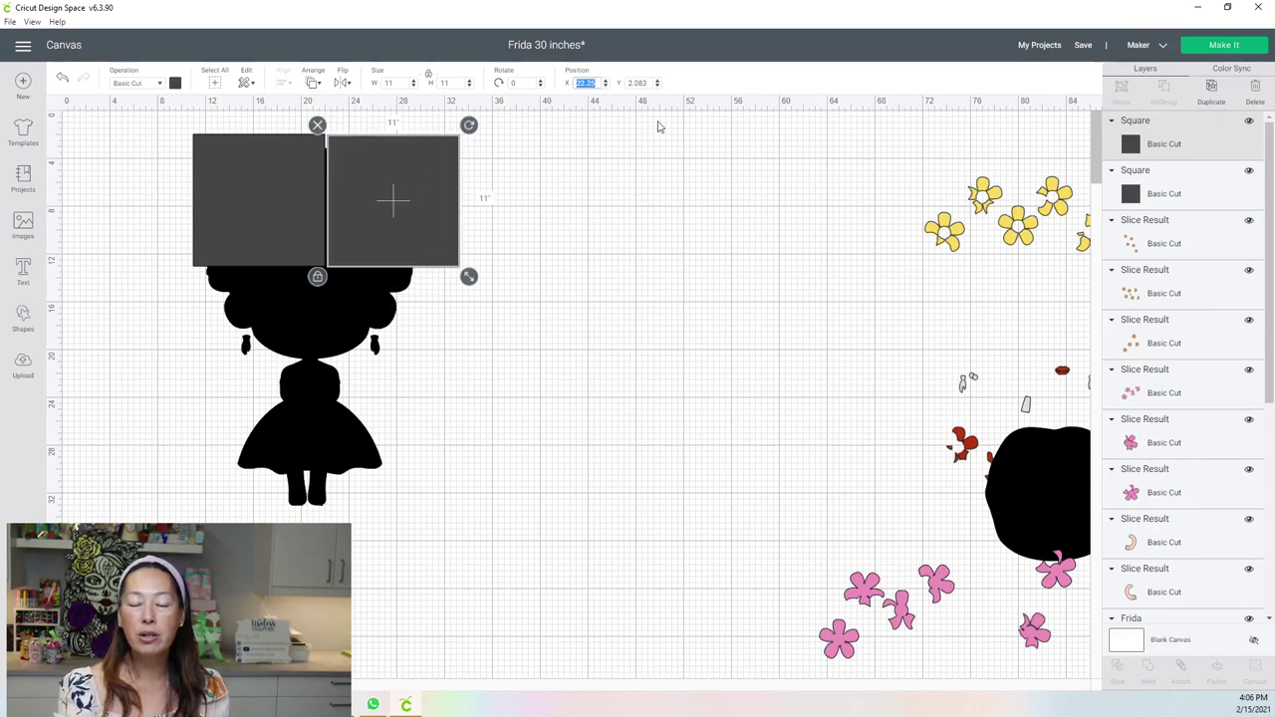
{"action": "type", "text": "22"}
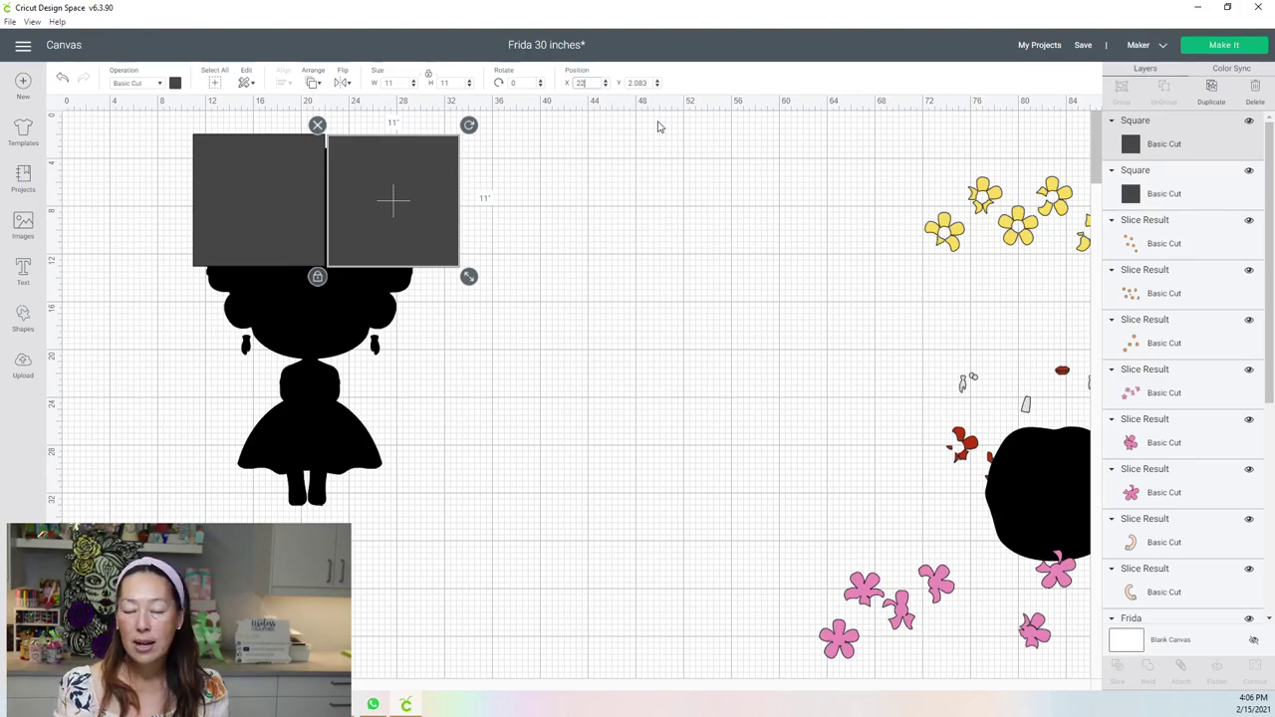
{"action": "key", "text": "Tab"}
{"action": "type", "text": "2"}
{"action": "key", "text": "Return"}
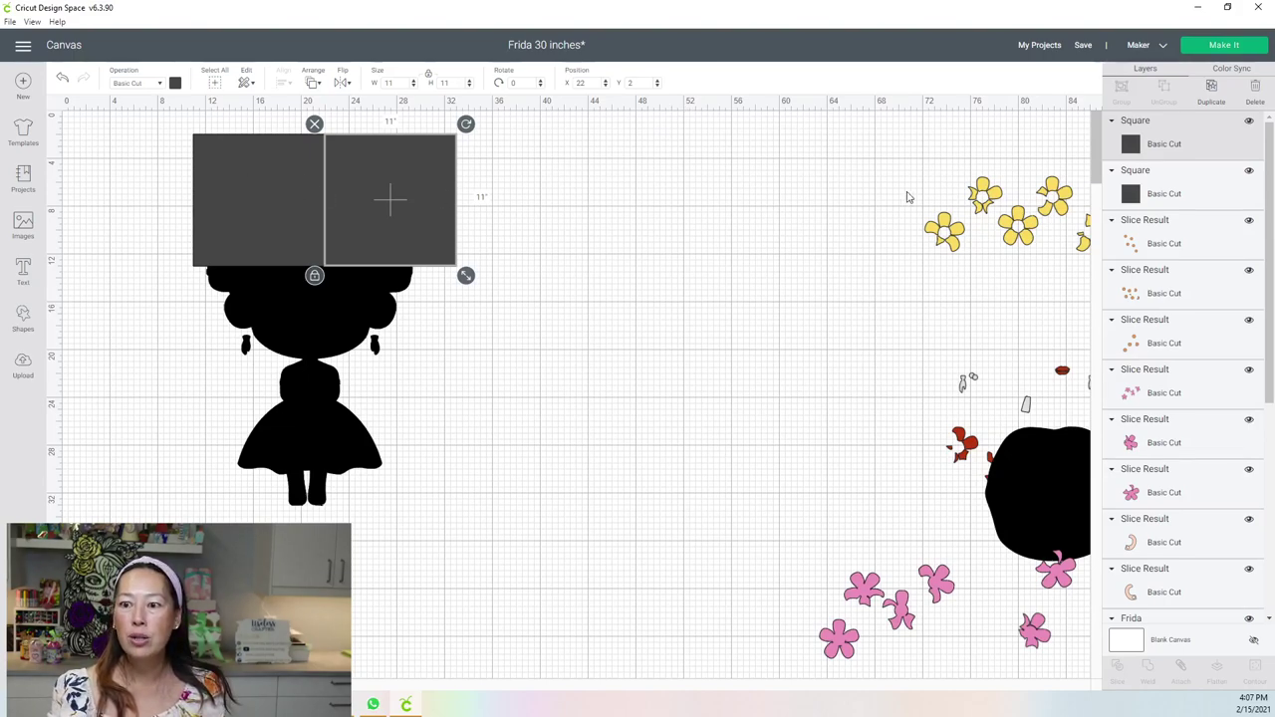
Duplicate the top pair of squares and position the copies at X 11, Y 13.
{"action": "left_click", "coordinate": [1125, 194], "text": "shift"}
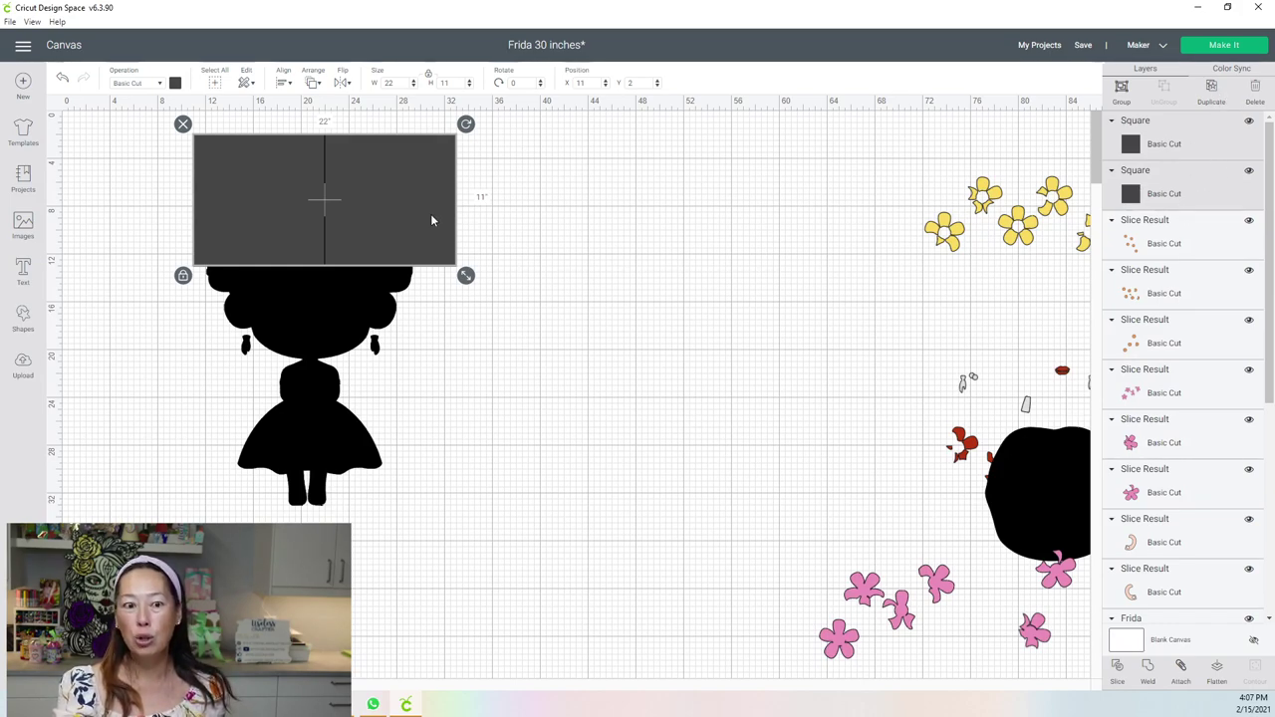
{"action": "key", "text": "ctrl+d"}
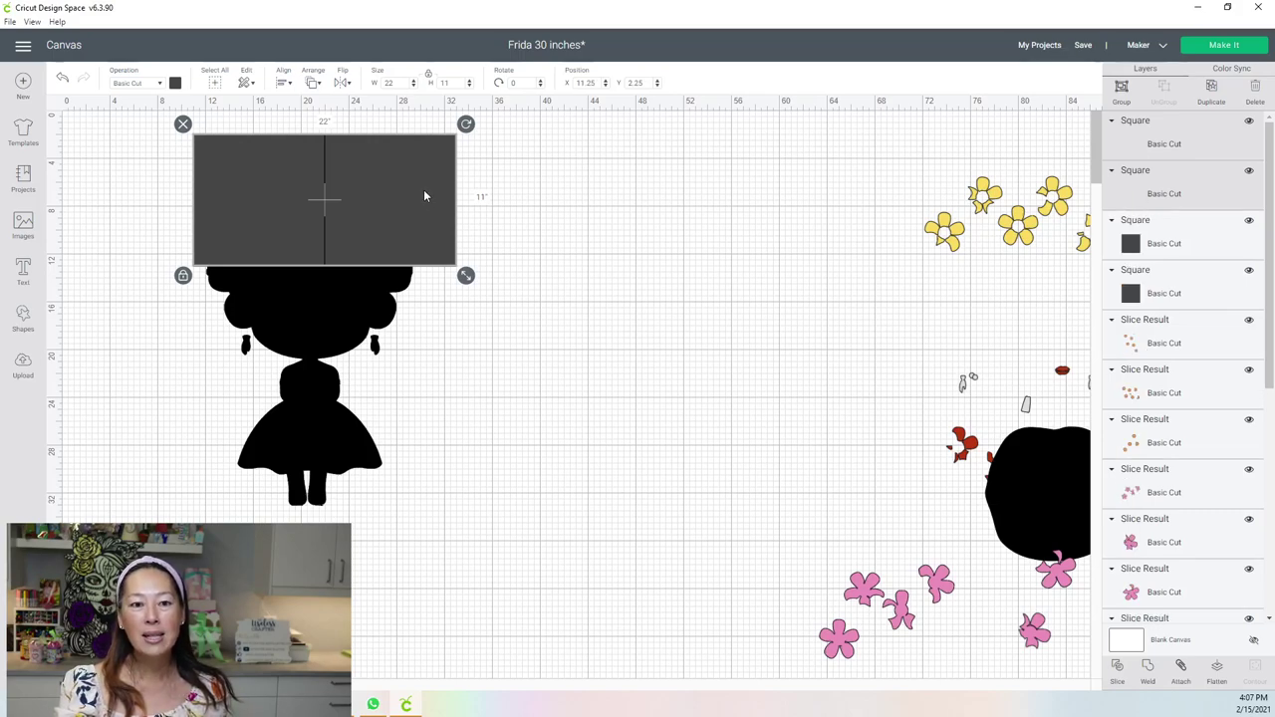
{"action": "left_click_drag", "start_coordinate": [421, 189], "coordinate": [418, 318]}
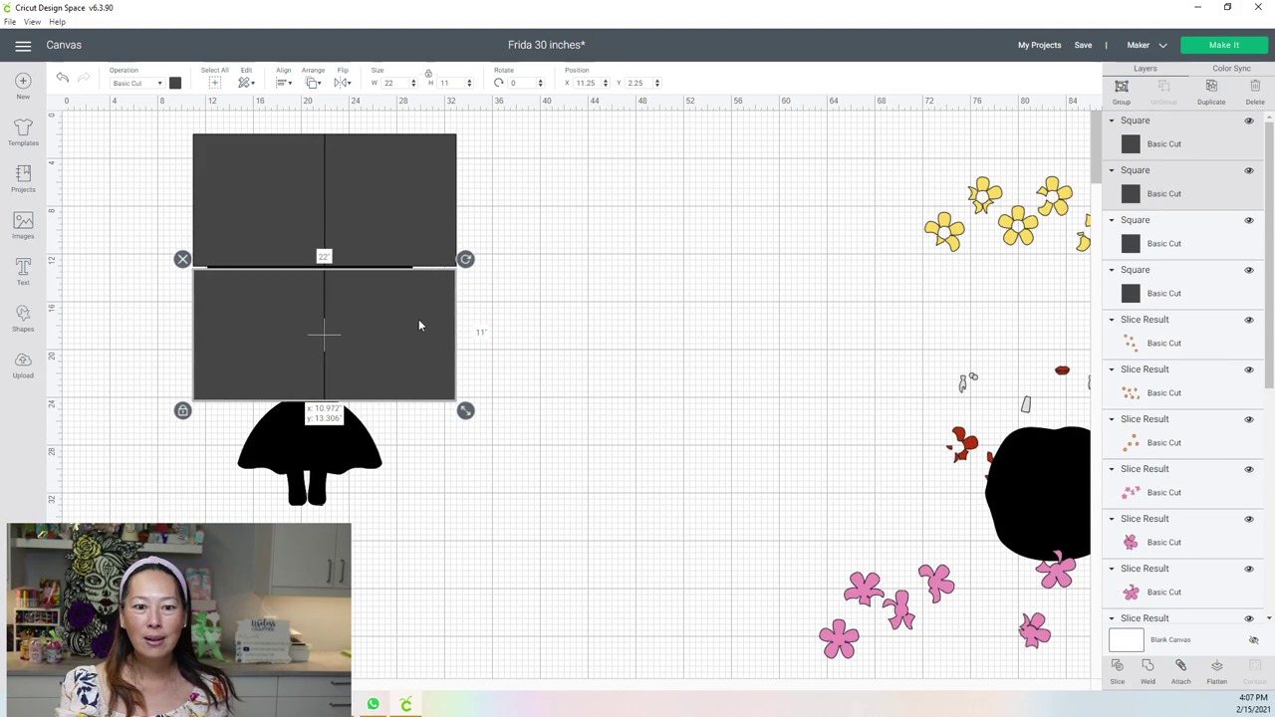
{"action": "left_click", "coordinate": [592, 82]}
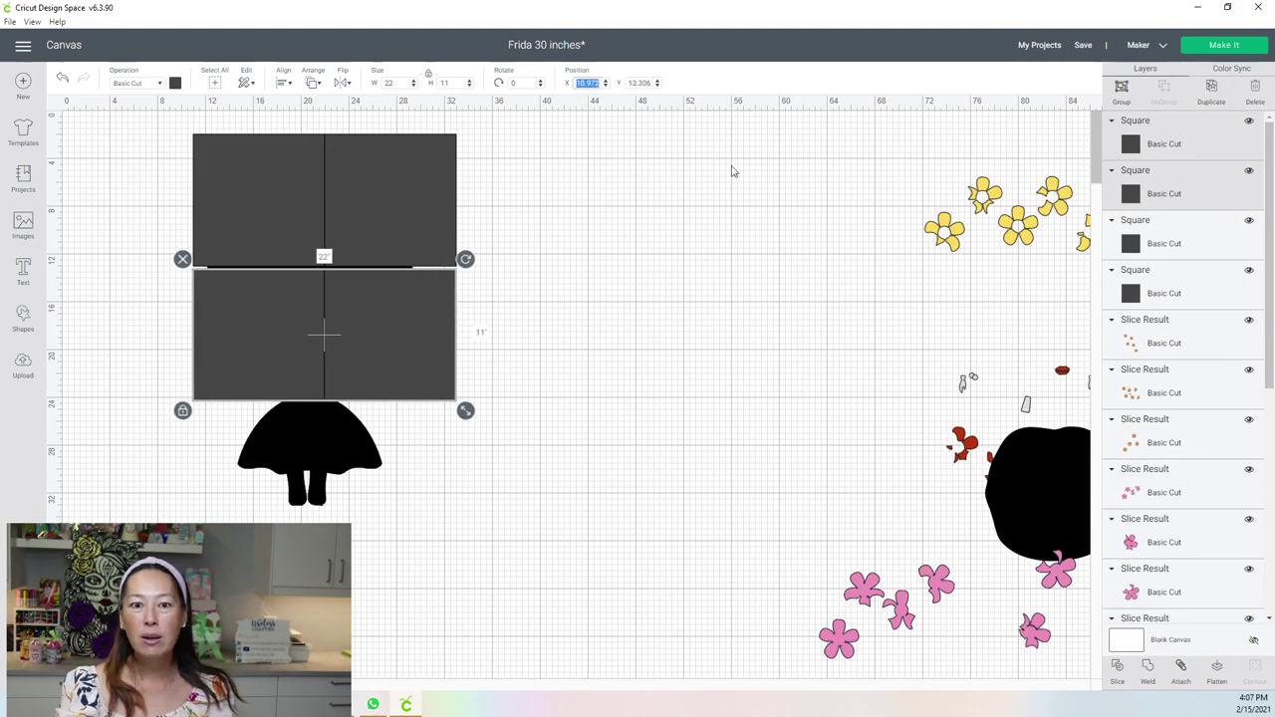
{"action": "type", "text": "11"}
{"action": "key", "text": "Tab"}
{"action": "type", "text": "13"}
{"action": "key", "text": "Return"}
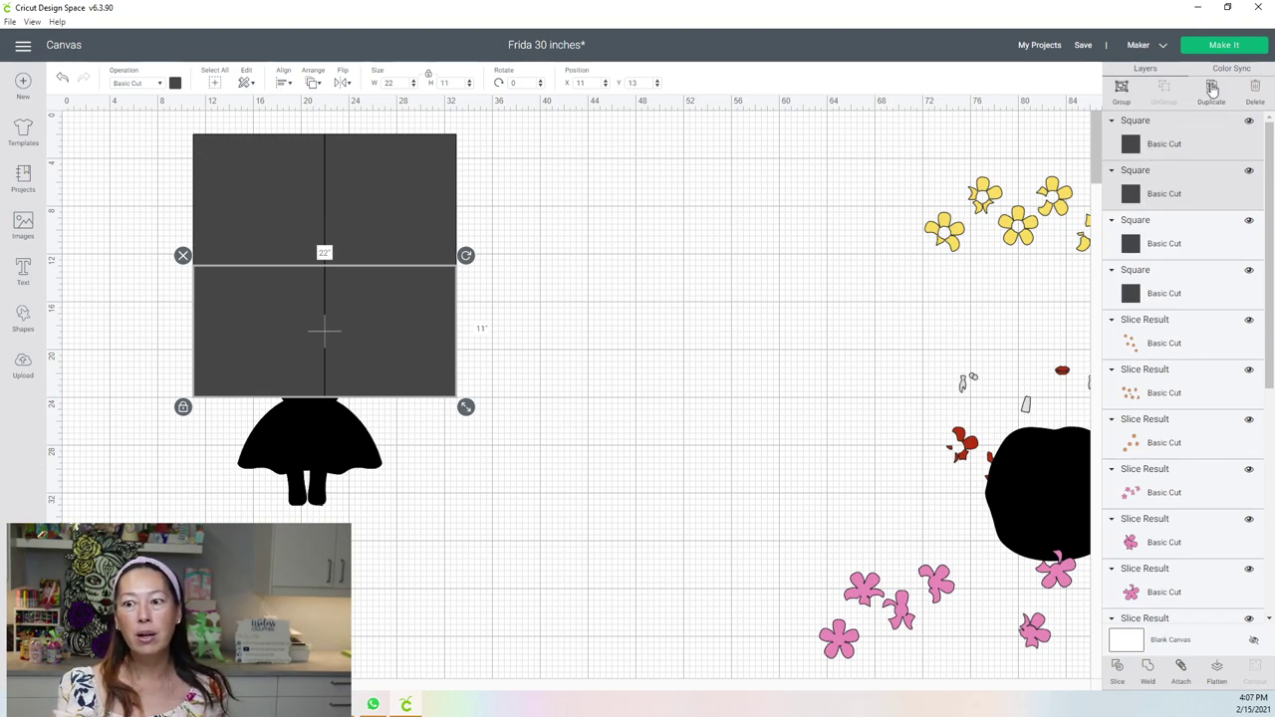
Duplicate the pair again, set it to X 11, Y 24, then select the top-left square.
{"action": "key", "text": "ctrl+d"}
{"action": "left_click_drag", "start_coordinate": [384, 298], "coordinate": [379, 430]}
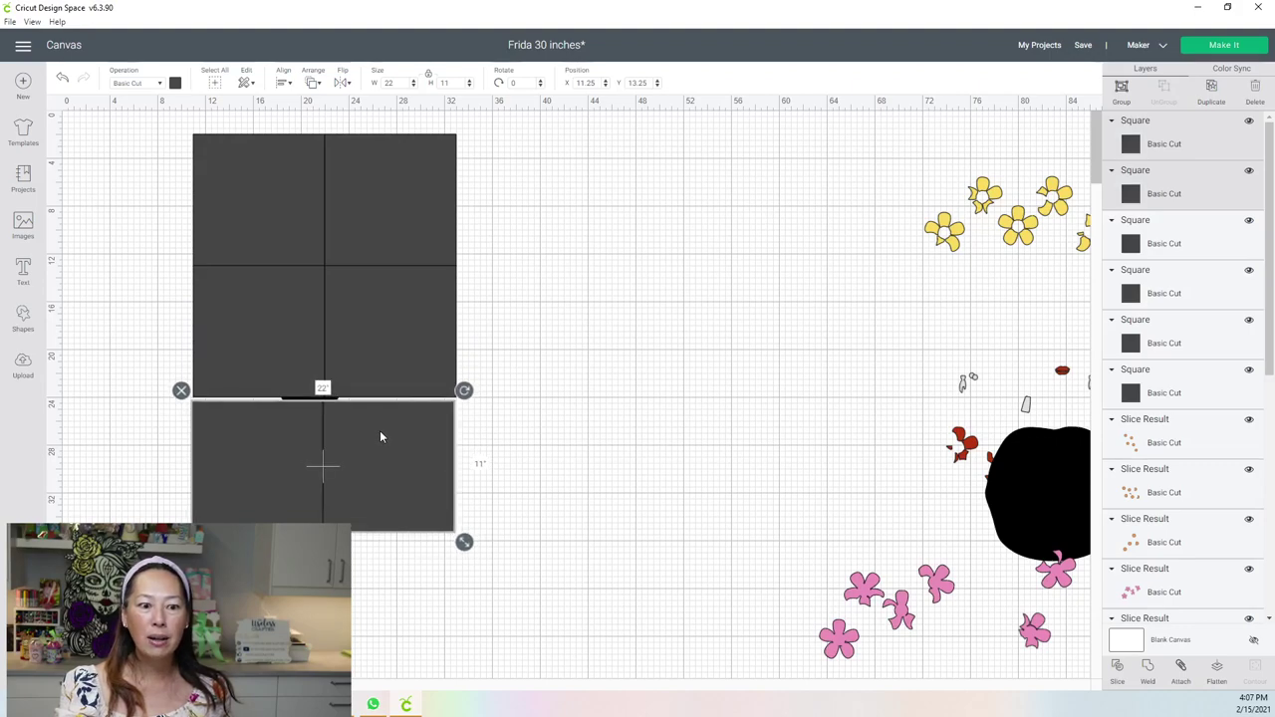
{"action": "left_click", "coordinate": [589, 83]}
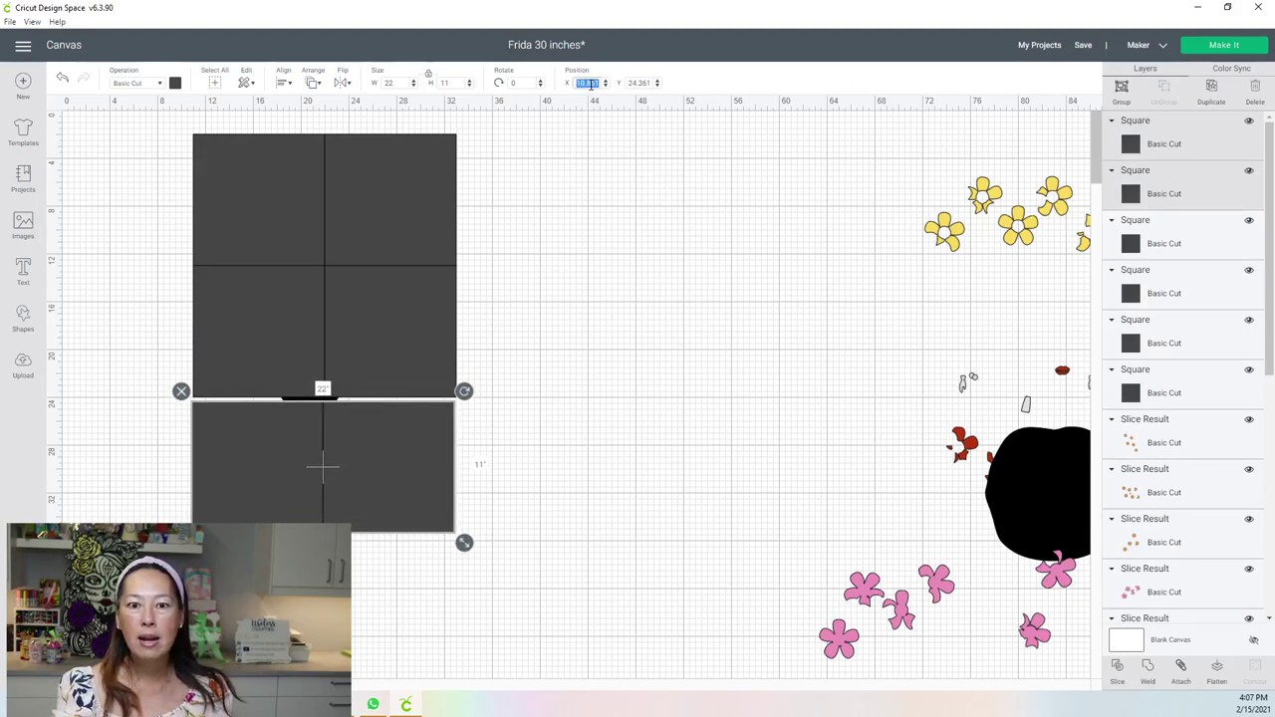
{"action": "type", "text": "11"}
{"action": "key", "text": "Tab"}
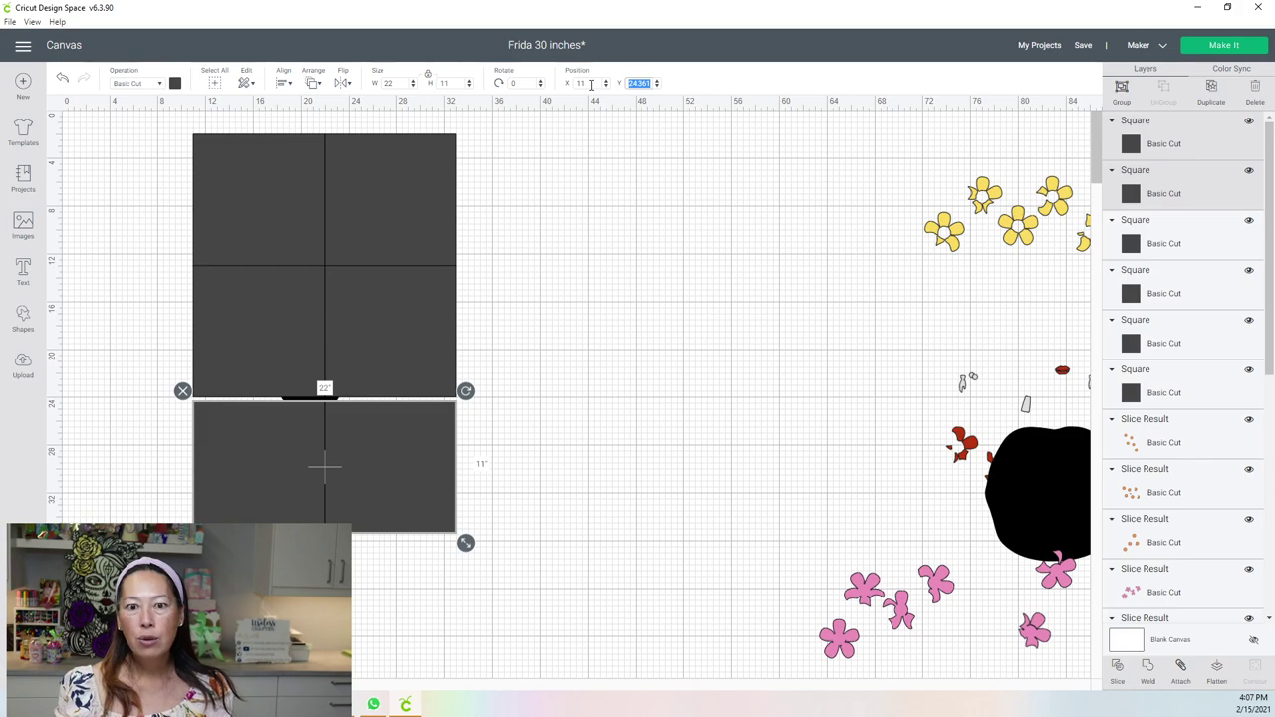
{"action": "type", "text": "24"}
{"action": "key", "text": "Return"}
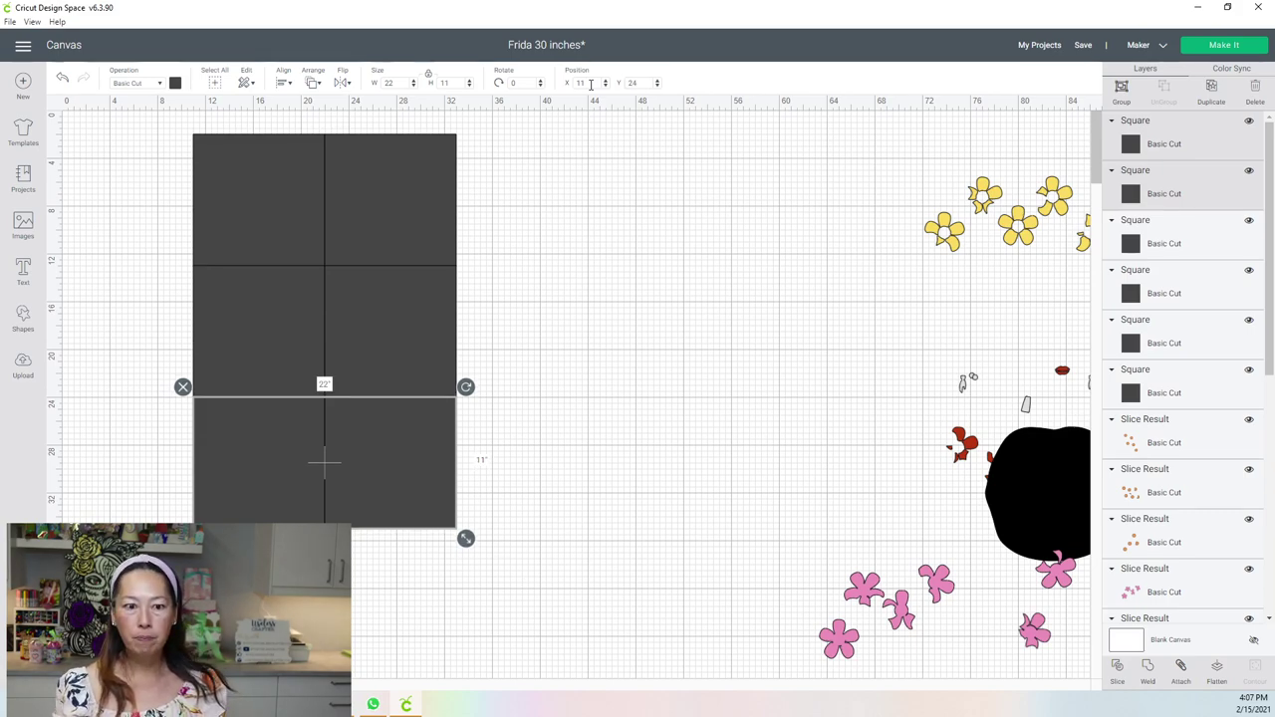
{"action": "left_click", "coordinate": [583, 225]}
{"action": "left_click", "coordinate": [236, 185]}
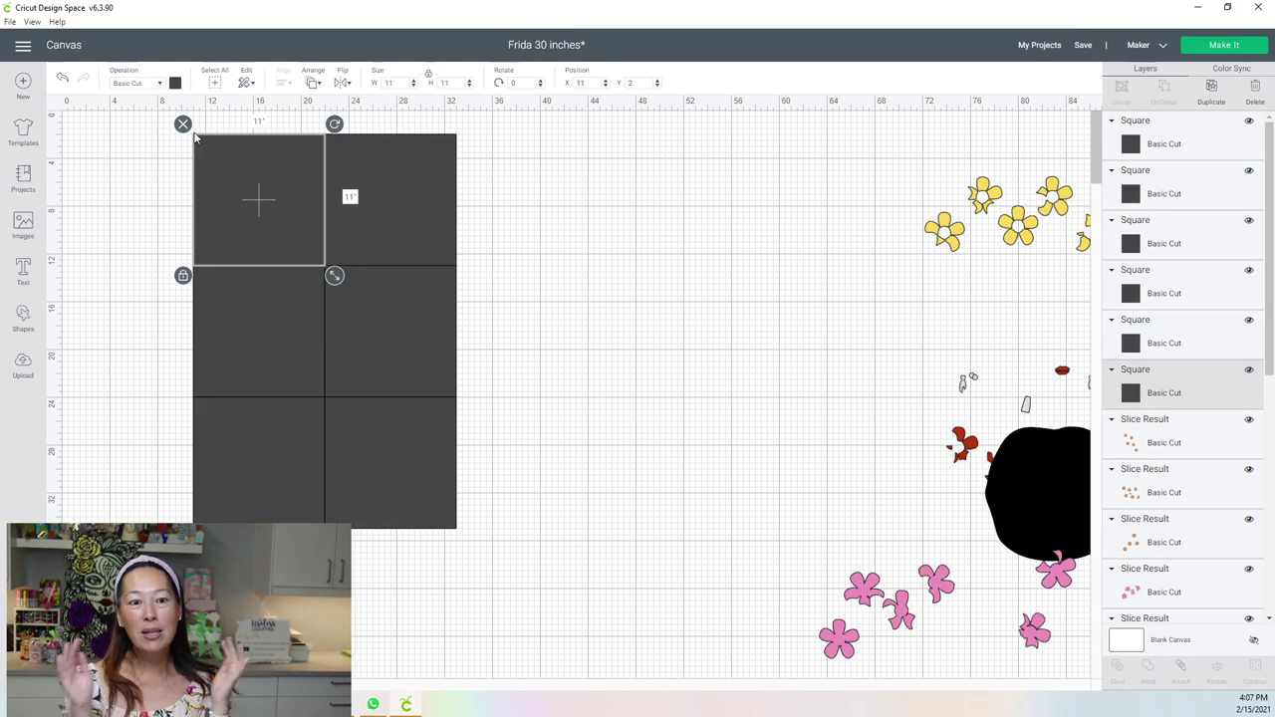
{"action": "left_click", "coordinate": [402, 169]}
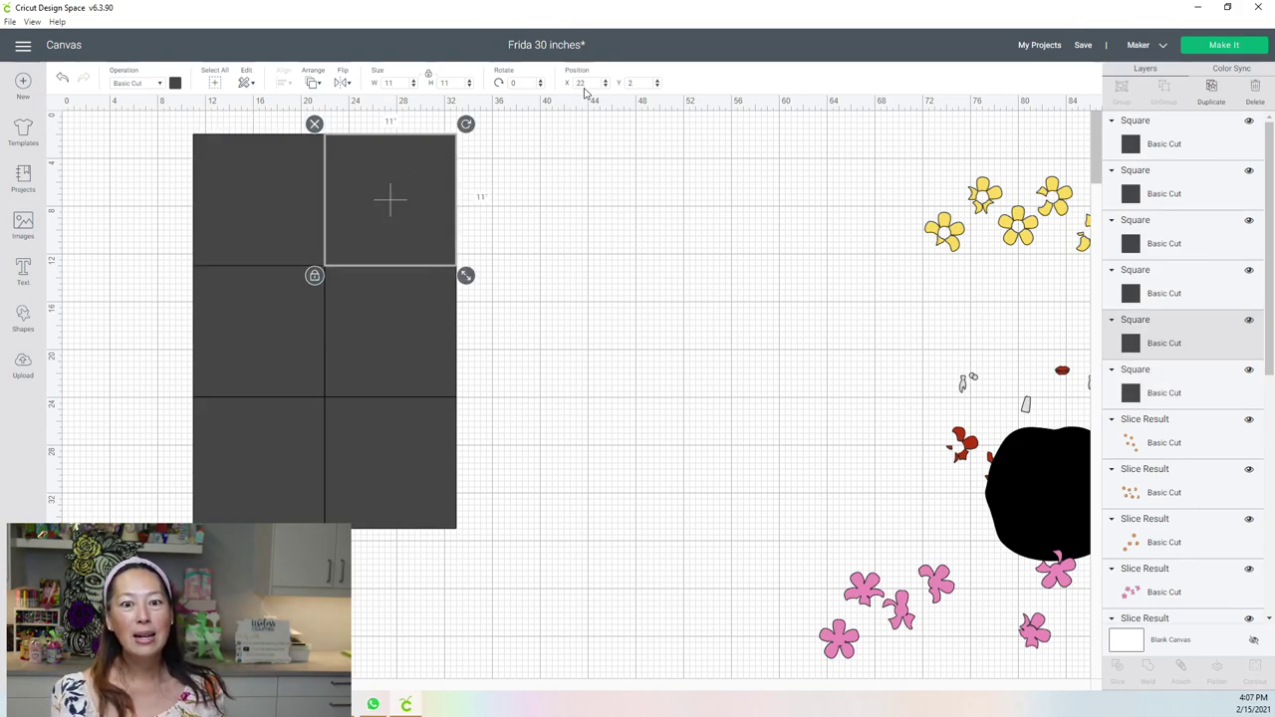
{"action": "left_click", "coordinate": [213, 136]}
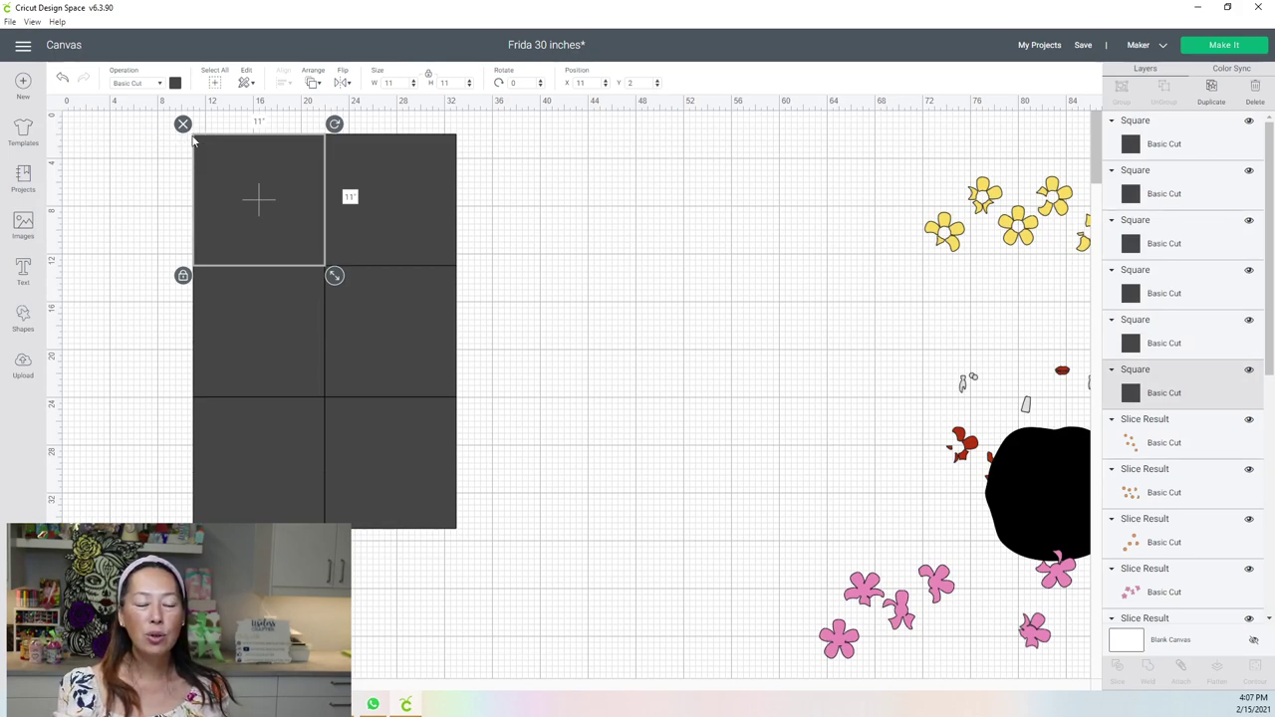
{"action": "left_click", "coordinate": [223, 324]}
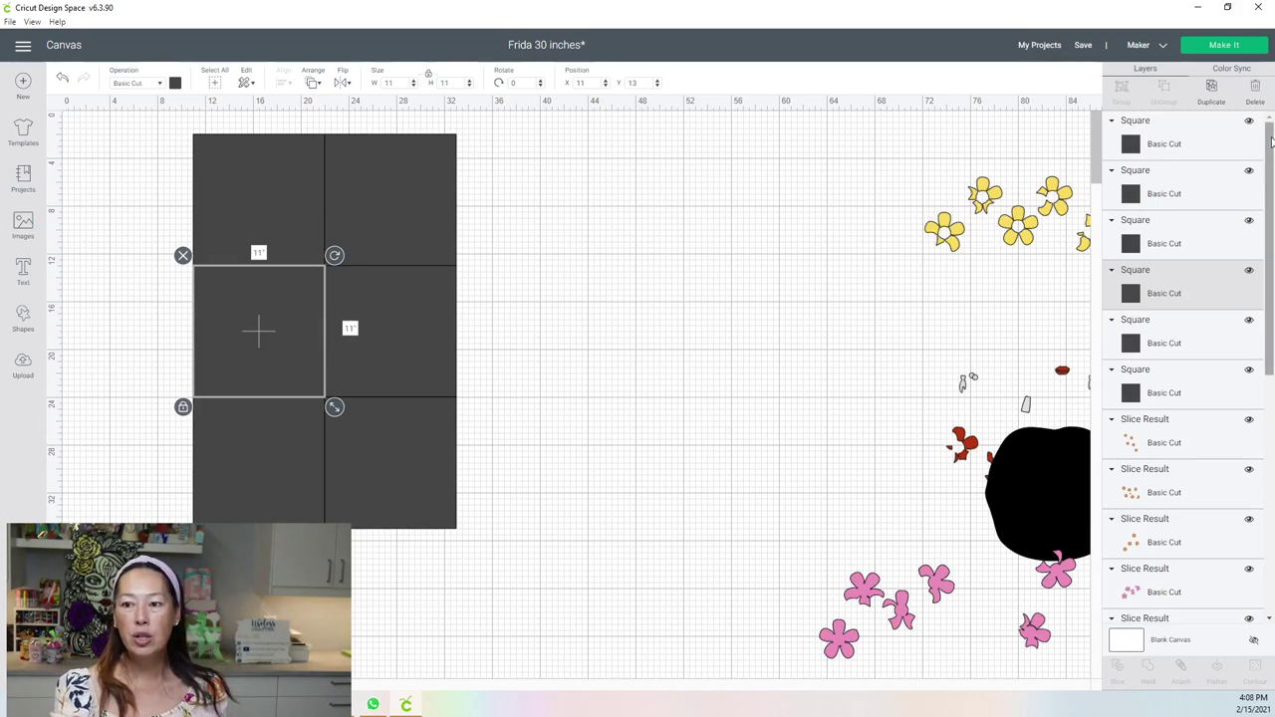
{"action": "left_click_drag", "start_coordinate": [1270, 143], "coordinate": [1268, 618]}
{"action": "scroll", "coordinate": [1269, 618], "scroll_direction": "down", "scroll_amount": 10}
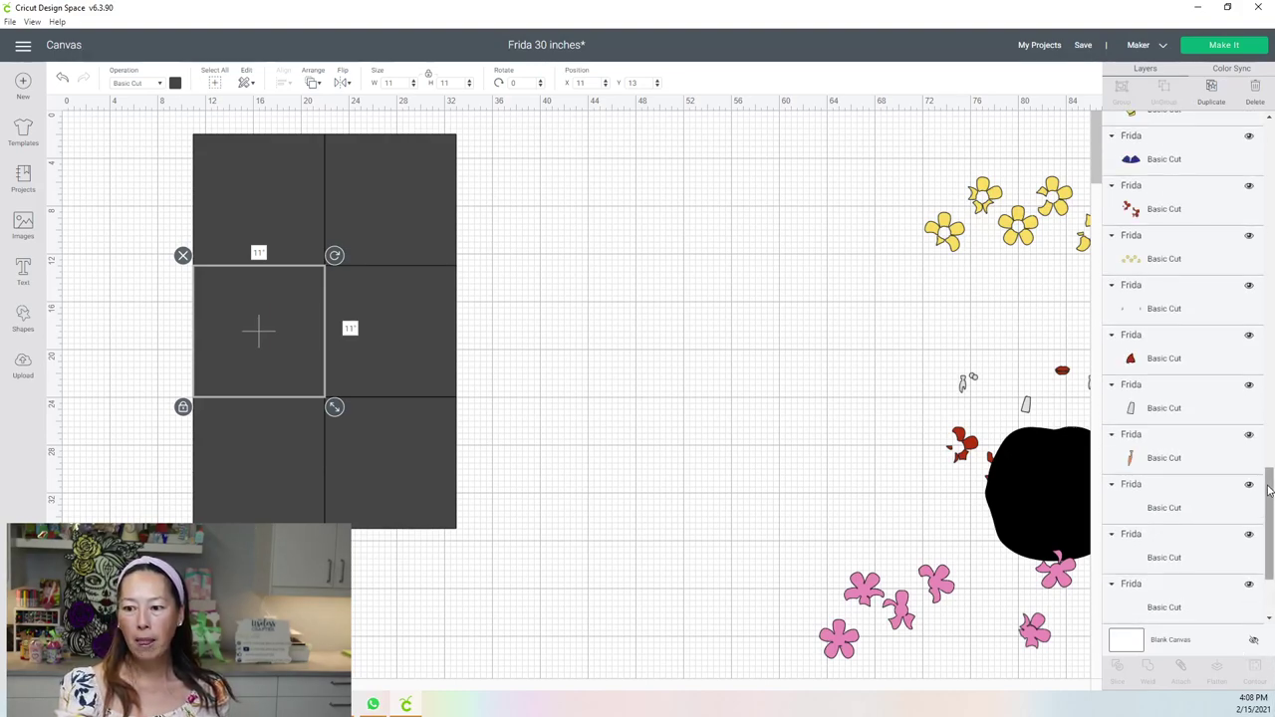
{"action": "left_click_drag", "start_coordinate": [1271, 542], "coordinate": [1270, 600]}
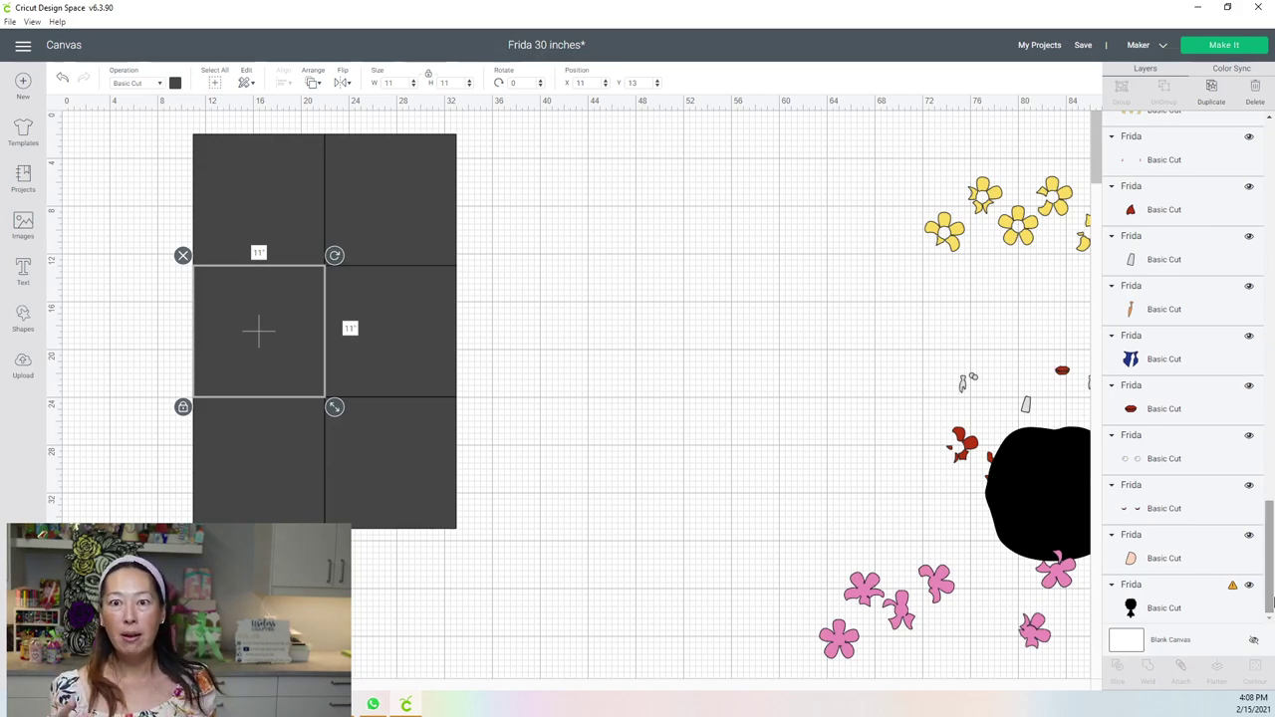
Bring the black Frida silhouette to the front and shift it right over the square grid.
{"action": "left_click", "coordinate": [1207, 607]}
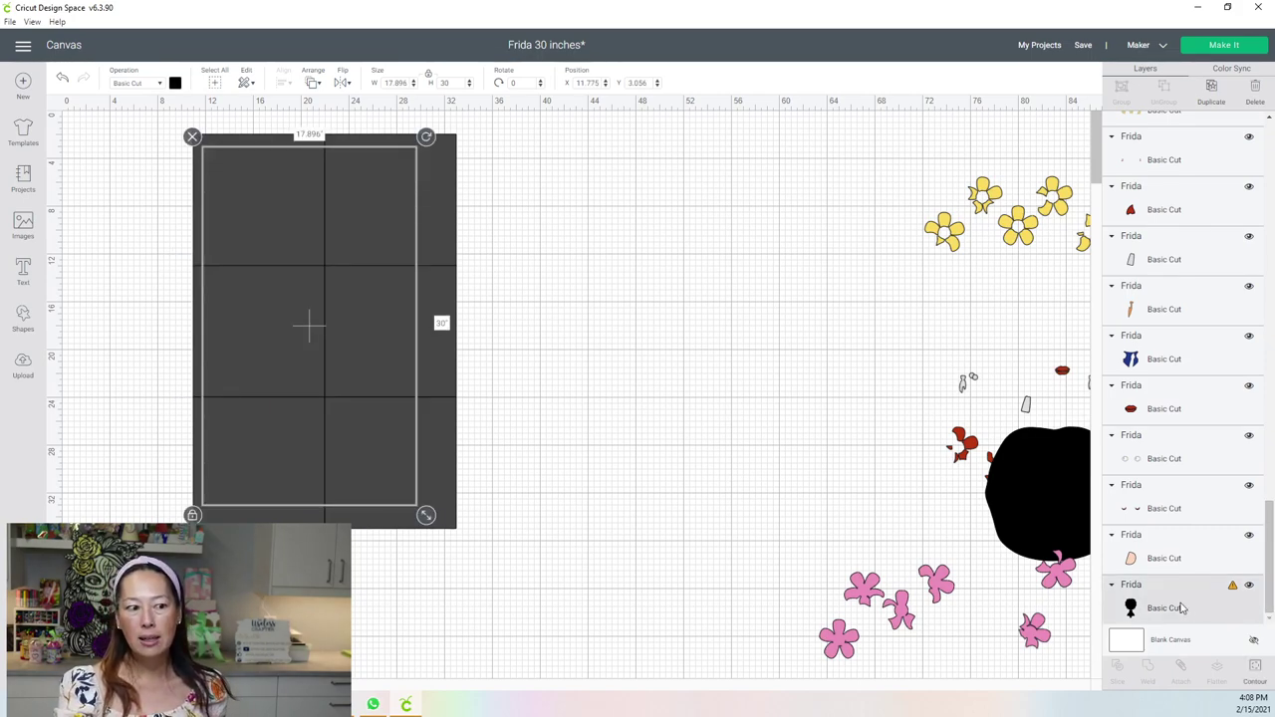
{"action": "left_click", "coordinate": [315, 87]}
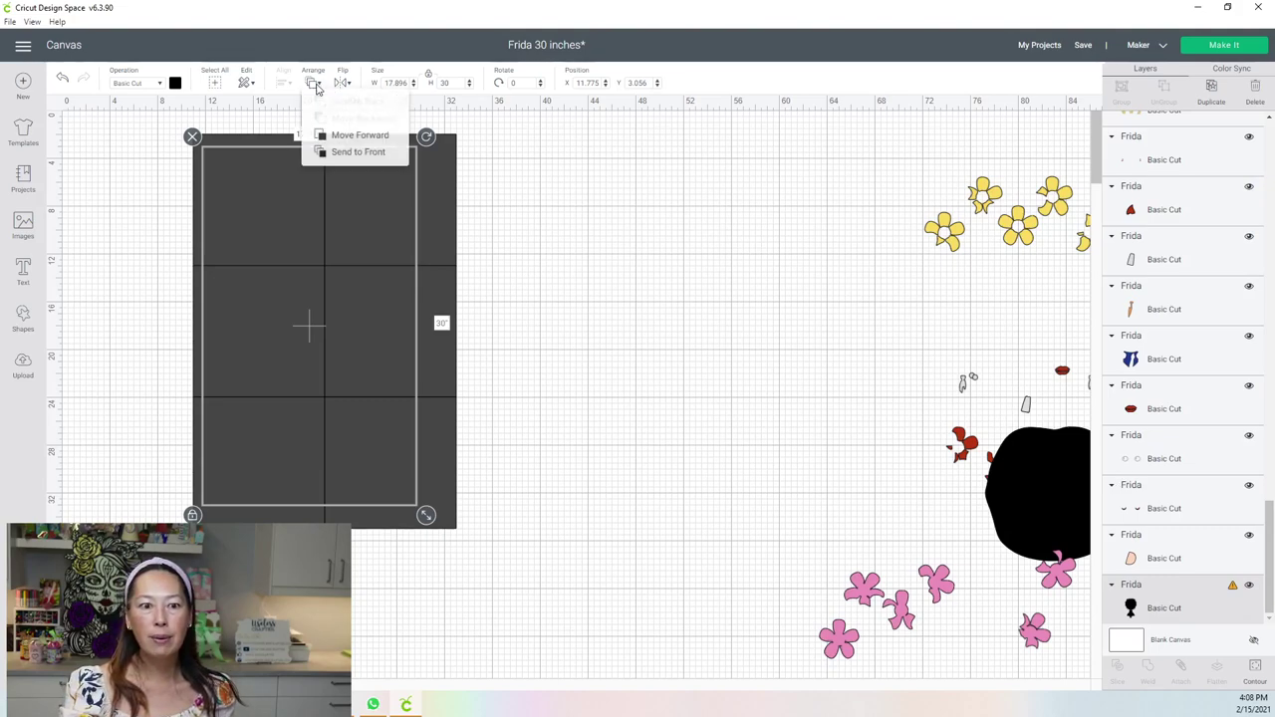
{"action": "left_click", "coordinate": [330, 152]}
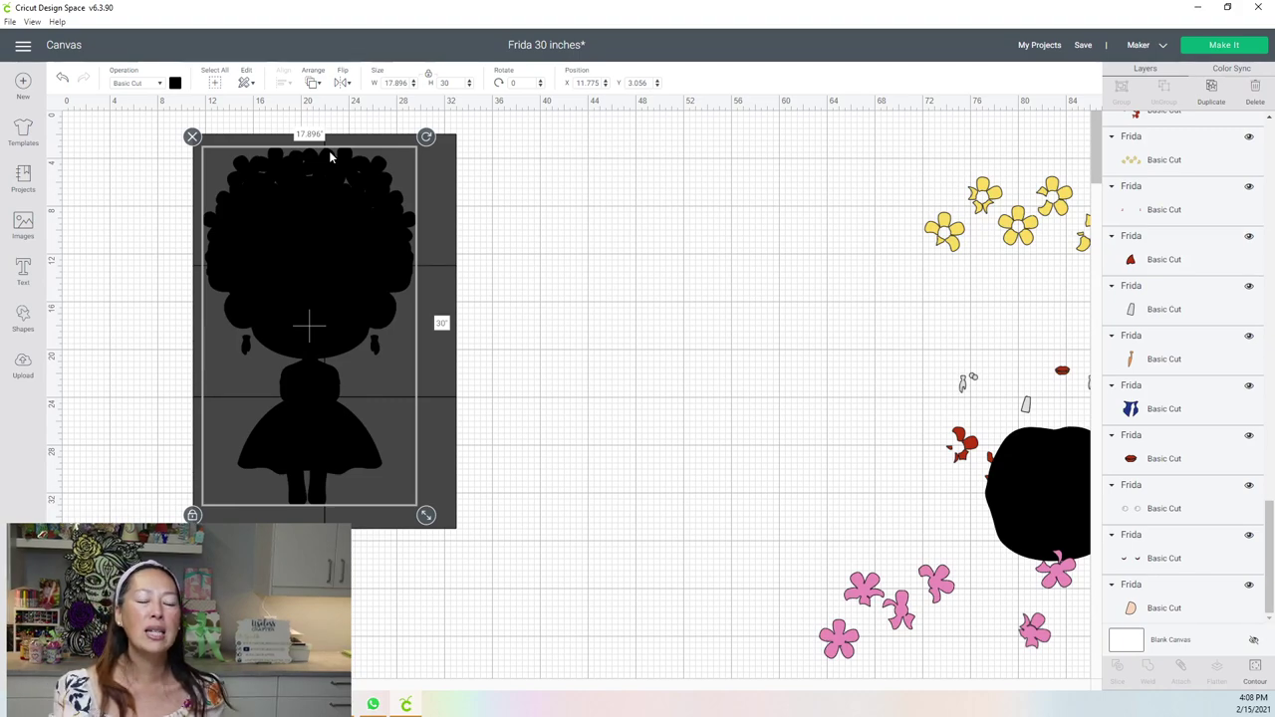
{"action": "left_click", "coordinate": [321, 391]}
{"action": "left_click_drag", "start_coordinate": [320, 392], "coordinate": [338, 392]}
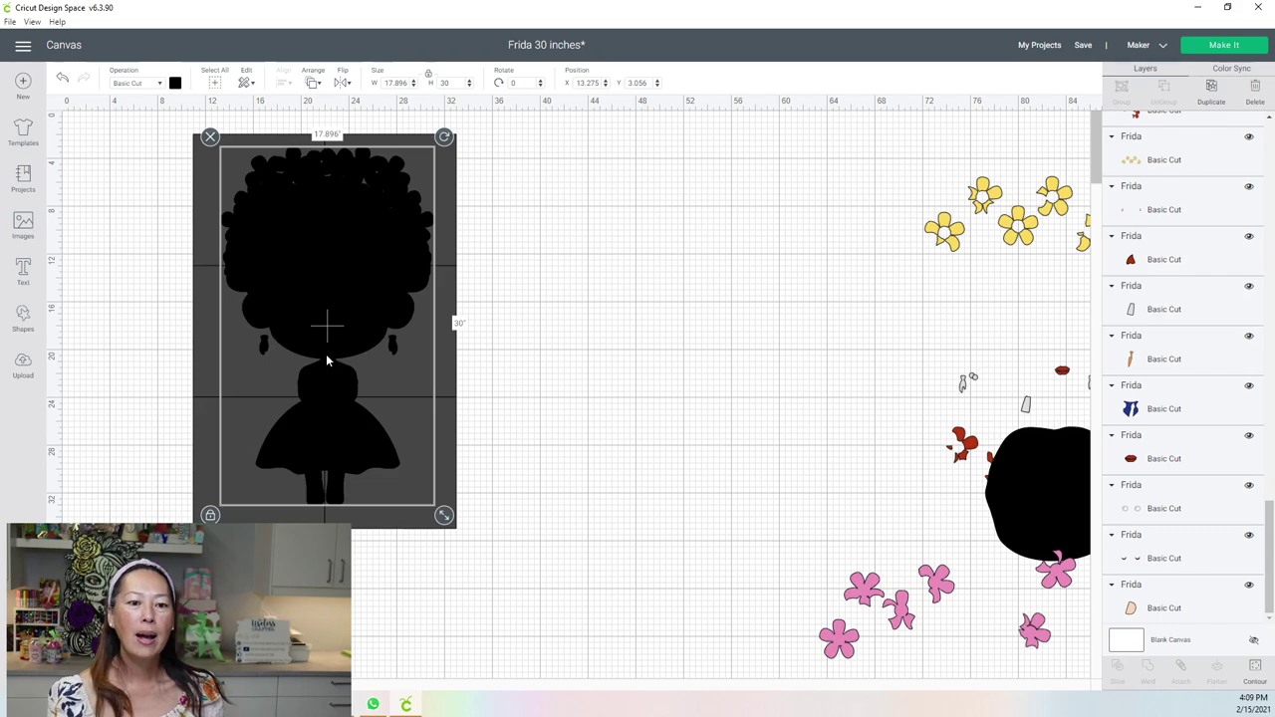
{"action": "left_click", "coordinate": [563, 222]}
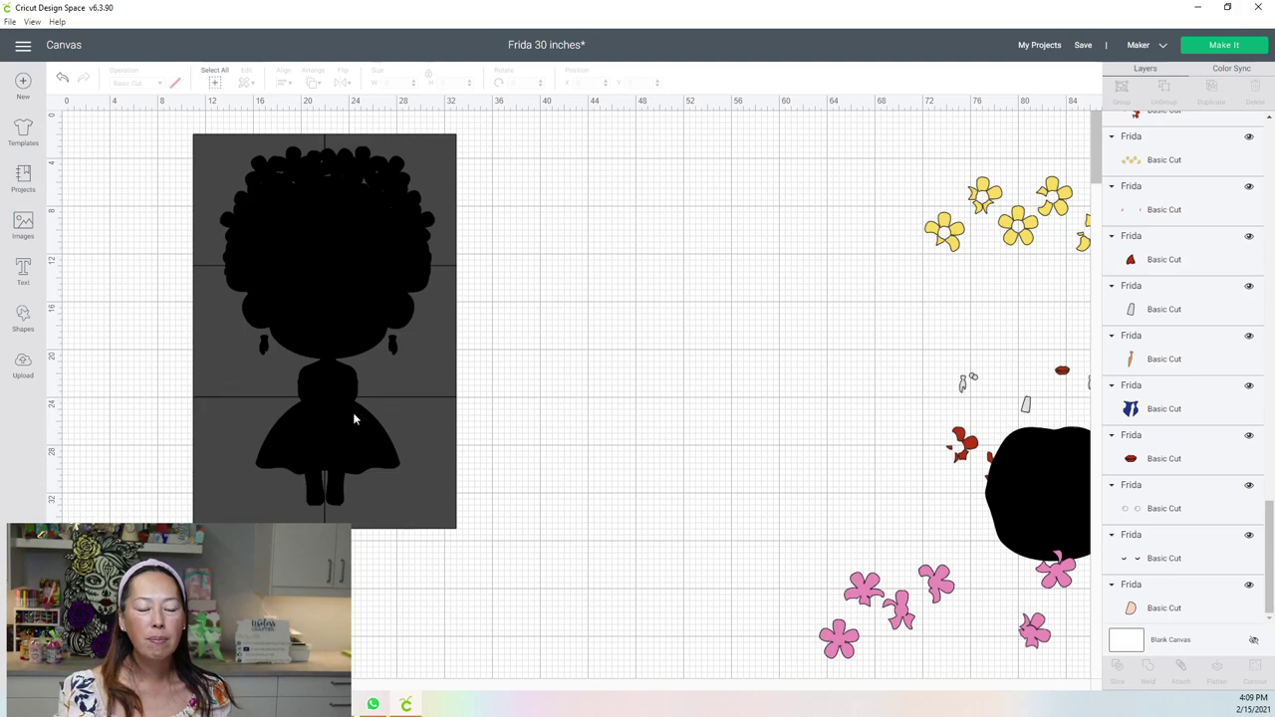
Zoom in and drag the black Frida silhouette a touch left until Position X reads 13.22.
{"action": "left_click_drag", "start_coordinate": [520, 588], "coordinate": [373, 544]}
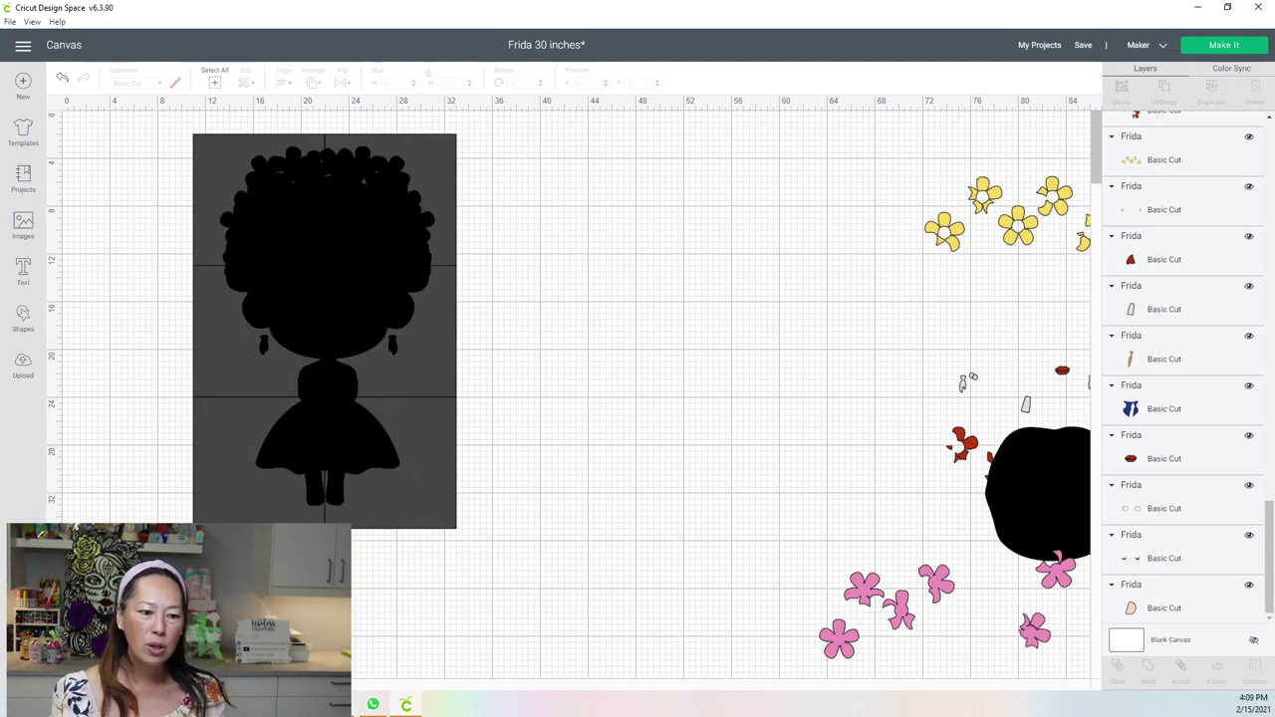
{"action": "scroll", "coordinate": [589, 242], "scroll_direction": "up", "scroll_amount": 3}
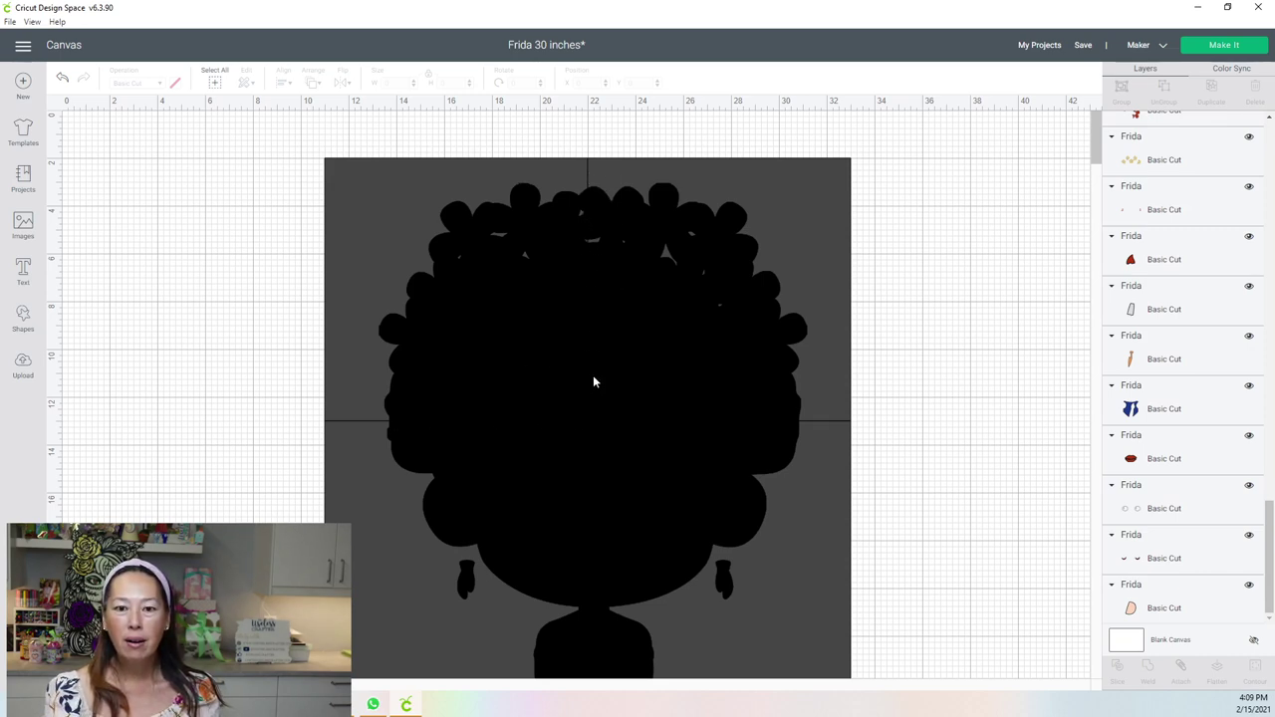
{"action": "scroll", "coordinate": [617, 365], "scroll_direction": "down", "scroll_amount": 3}
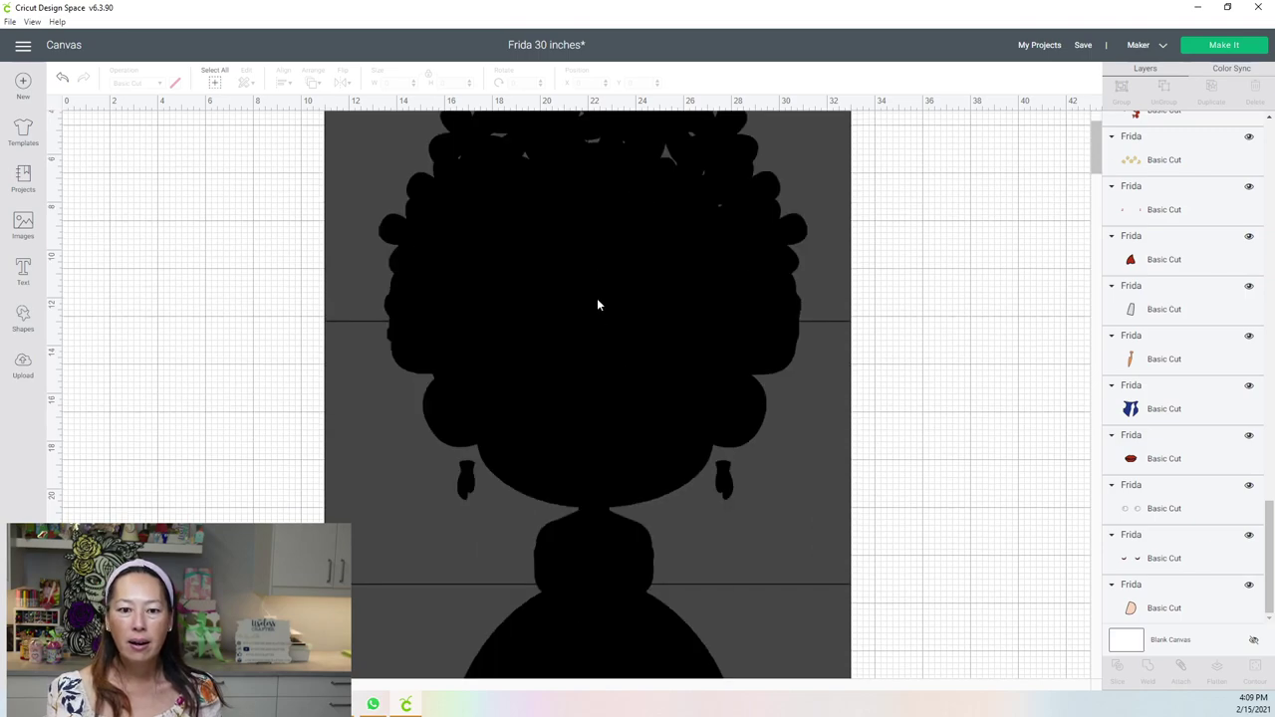
{"action": "scroll", "coordinate": [593, 538], "scroll_direction": "down", "scroll_amount": 5}
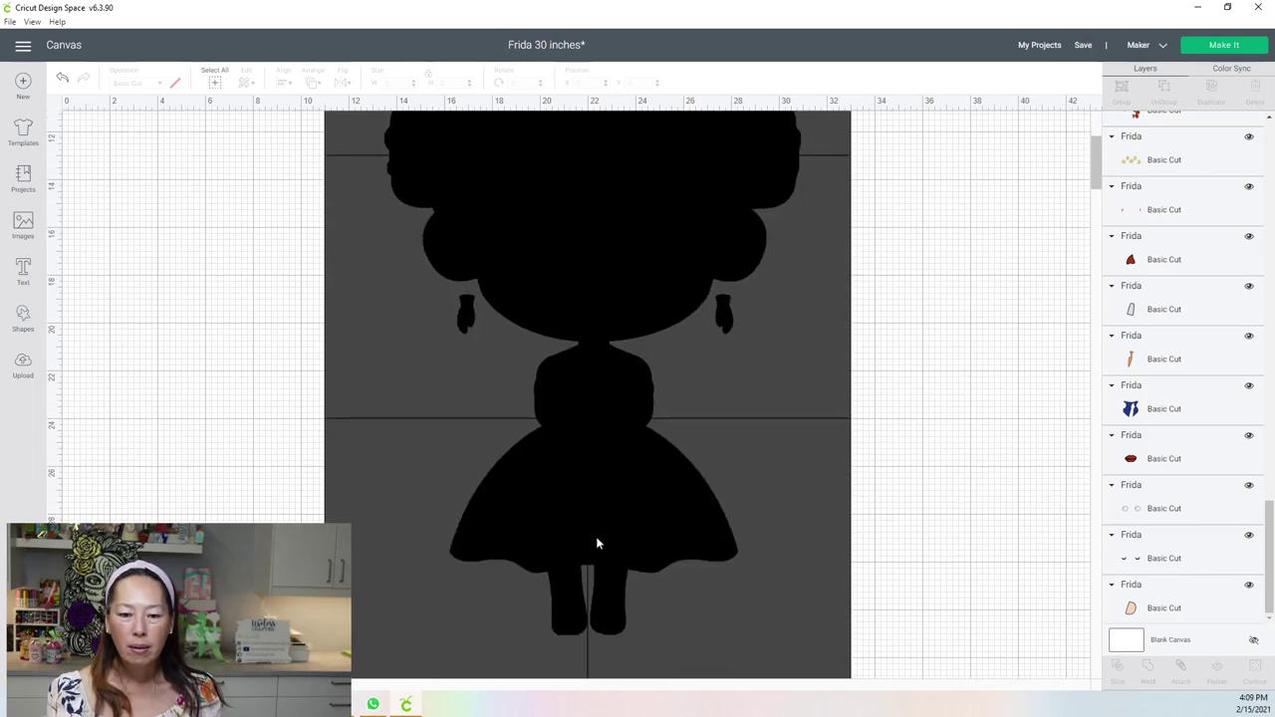
{"action": "left_click", "coordinate": [601, 486]}
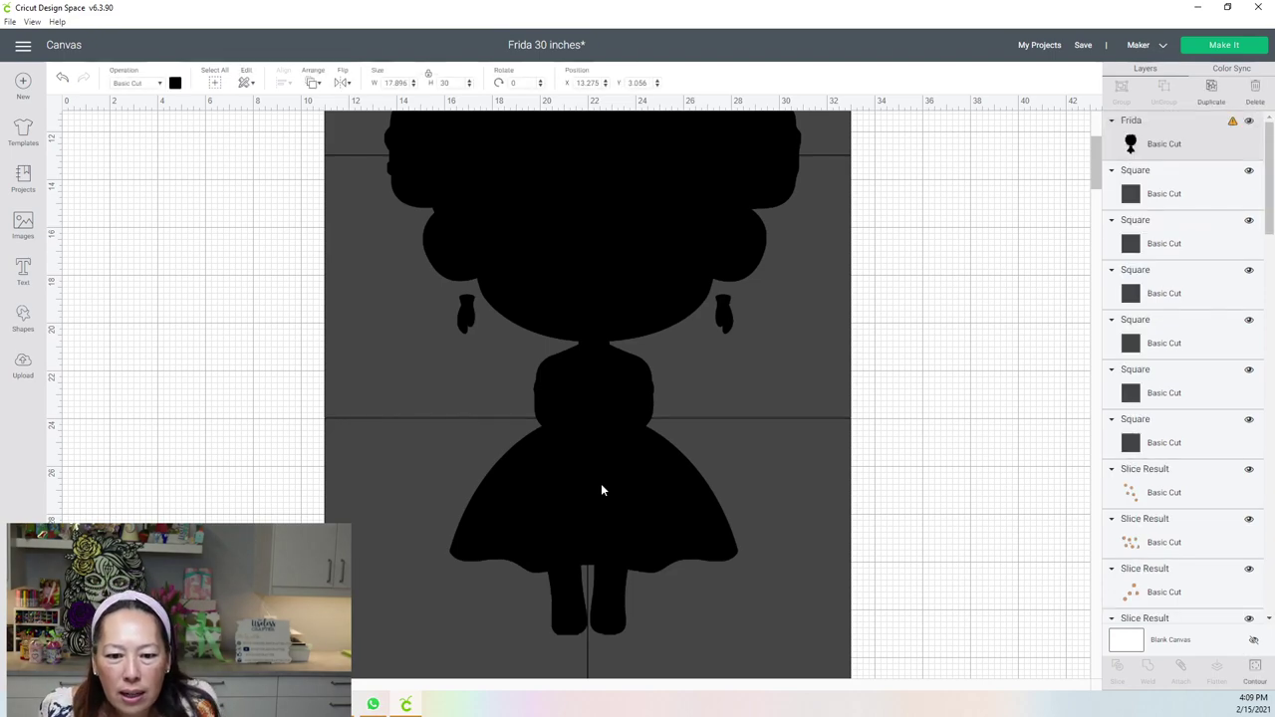
{"action": "left_click_drag", "start_coordinate": [600, 485], "coordinate": [599, 485]}
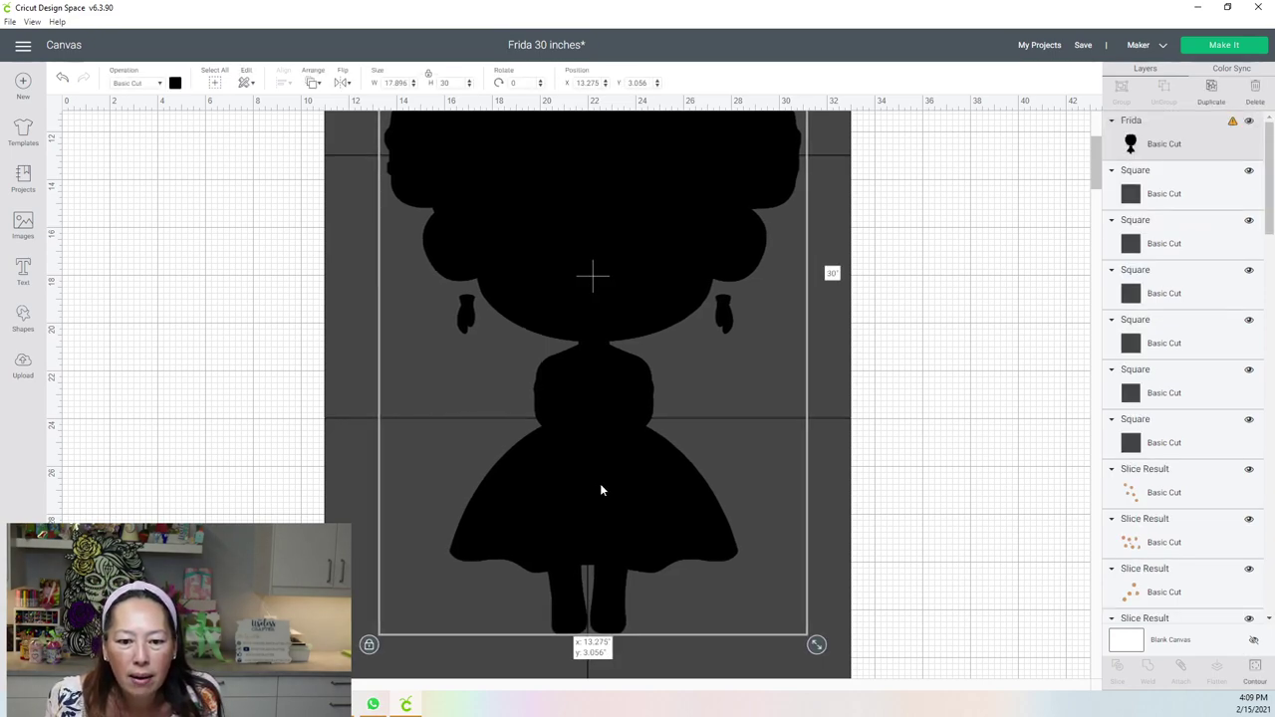
{"action": "left_click_drag", "start_coordinate": [600, 490], "coordinate": [600, 489]}
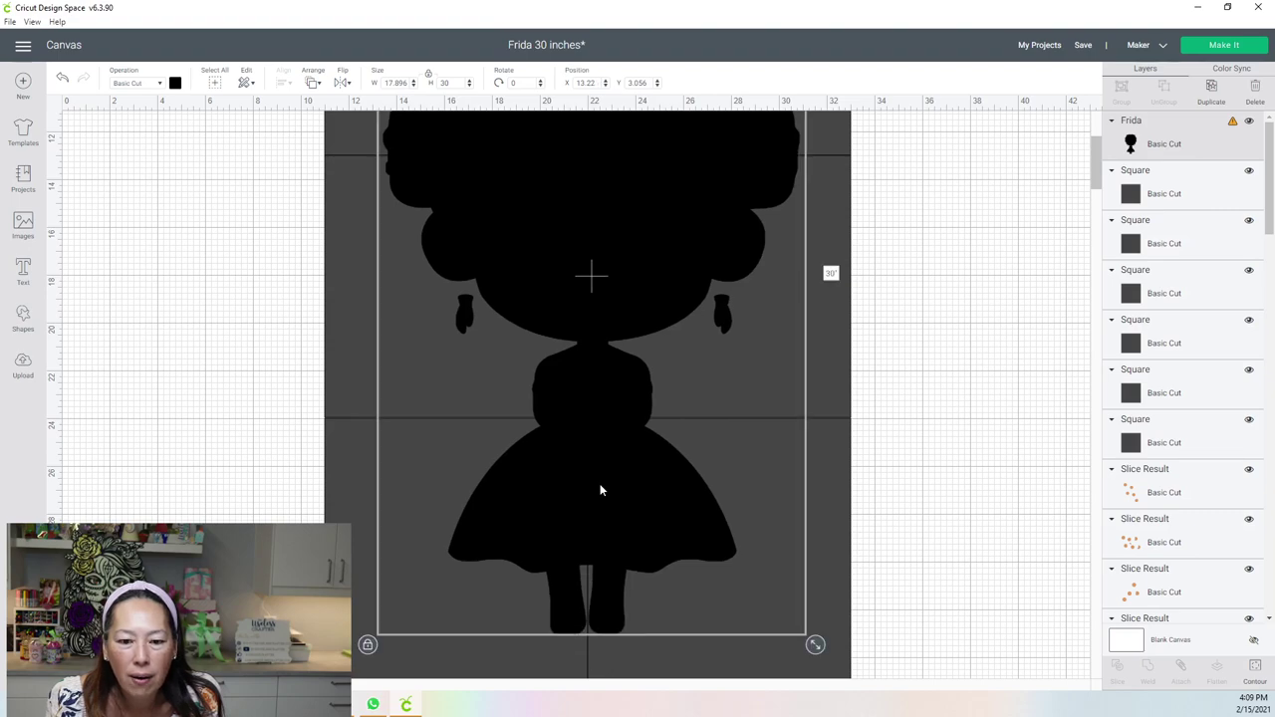
{"action": "left_click", "coordinate": [193, 511]}
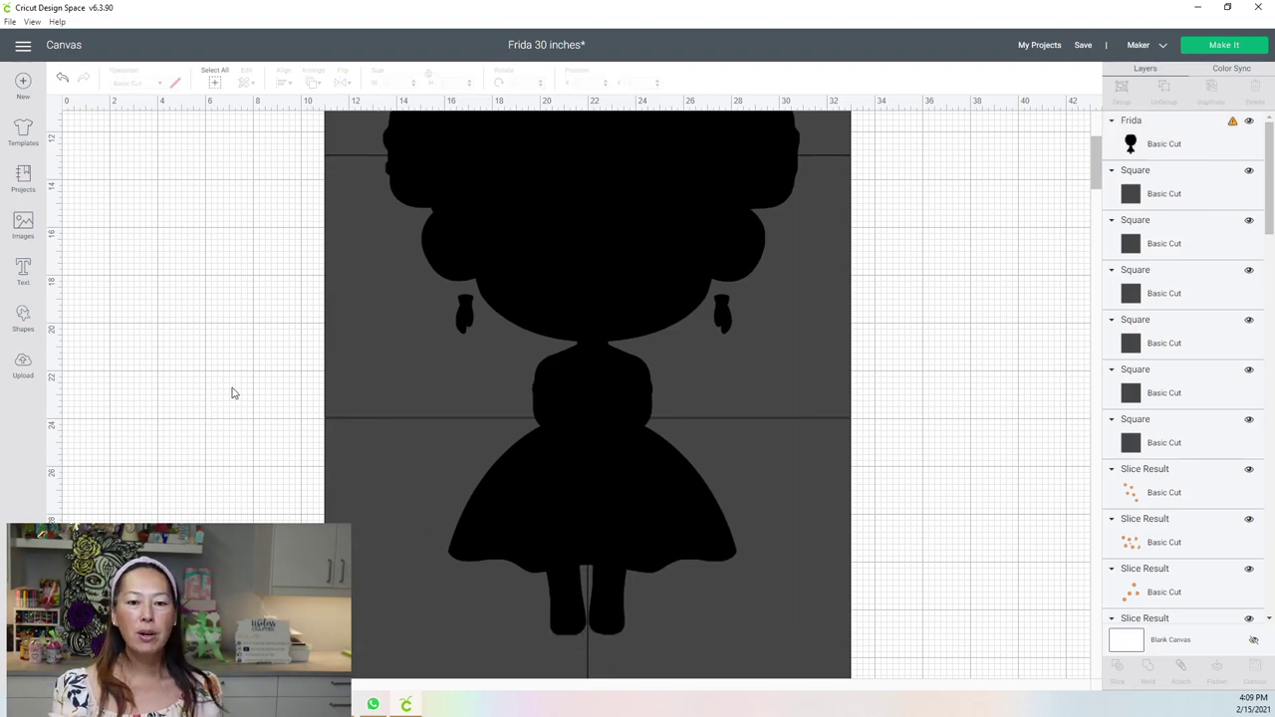
{"action": "scroll", "coordinate": [231, 393], "scroll_direction": "down", "scroll_amount": 2}
Slice the Frida silhouette with each 11-inch square in turn, selecting square and figure together.
{"action": "left_click_drag", "start_coordinate": [230, 378], "coordinate": [494, 470]}
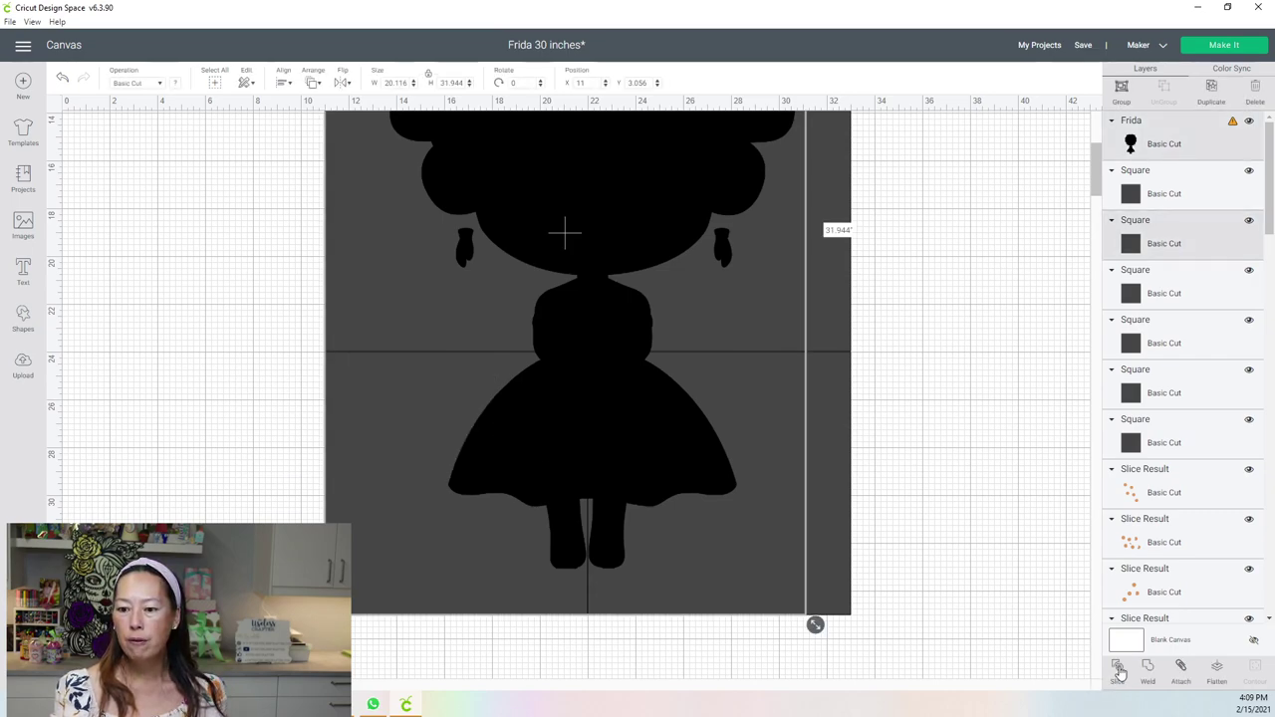
{"action": "left_click", "coordinate": [1015, 600]}
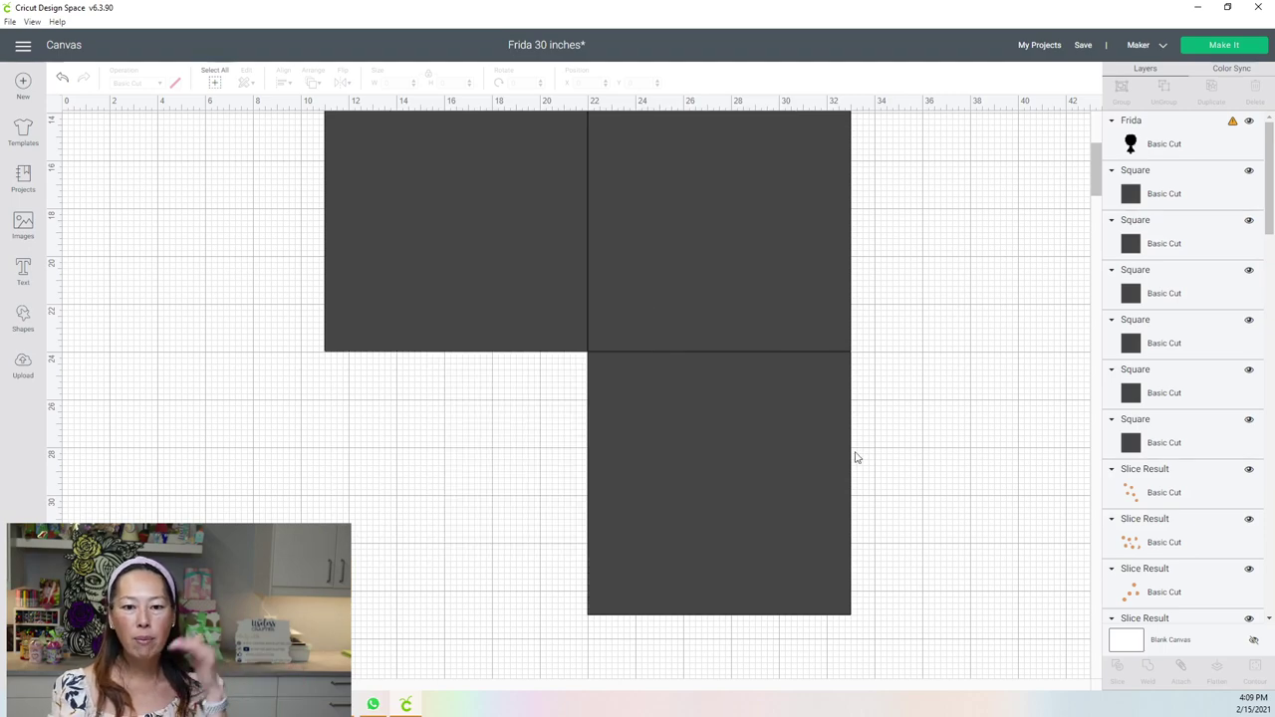
{"action": "left_click_drag", "start_coordinate": [250, 179], "coordinate": [507, 233]}
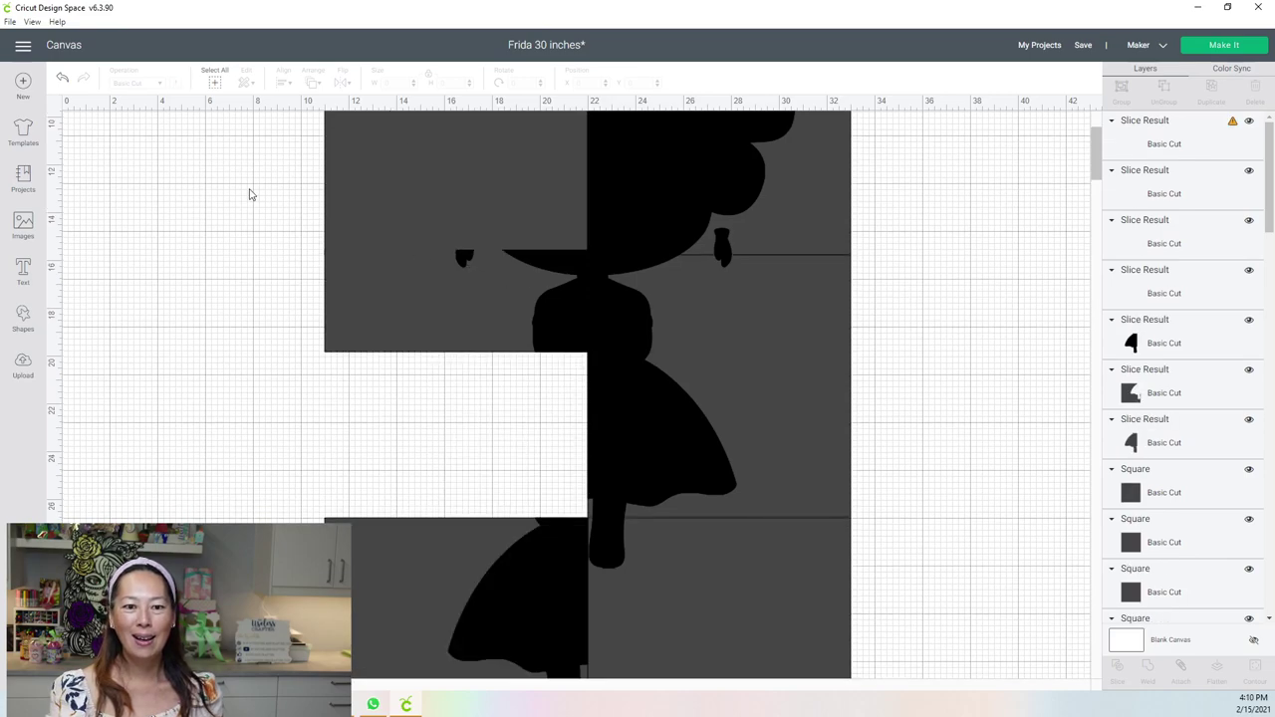
{"action": "left_click_drag", "start_coordinate": [216, 155], "coordinate": [446, 196]}
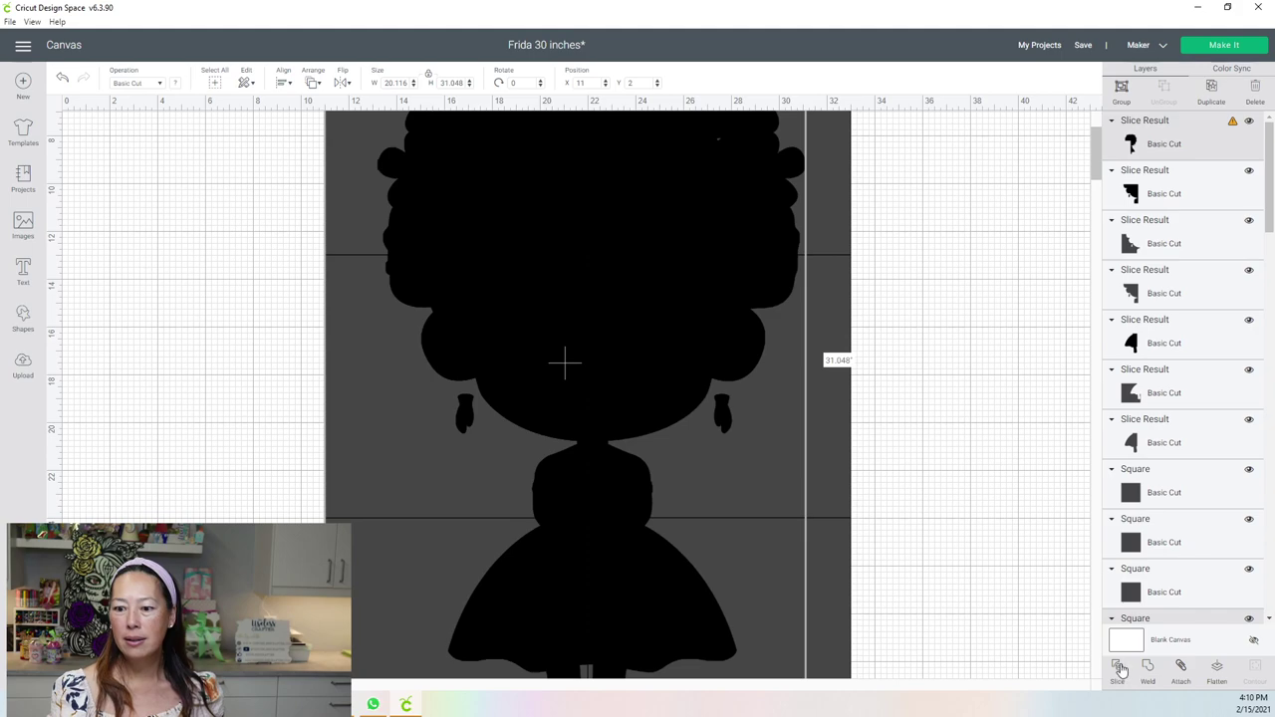
{"action": "left_click", "coordinate": [1119, 668]}
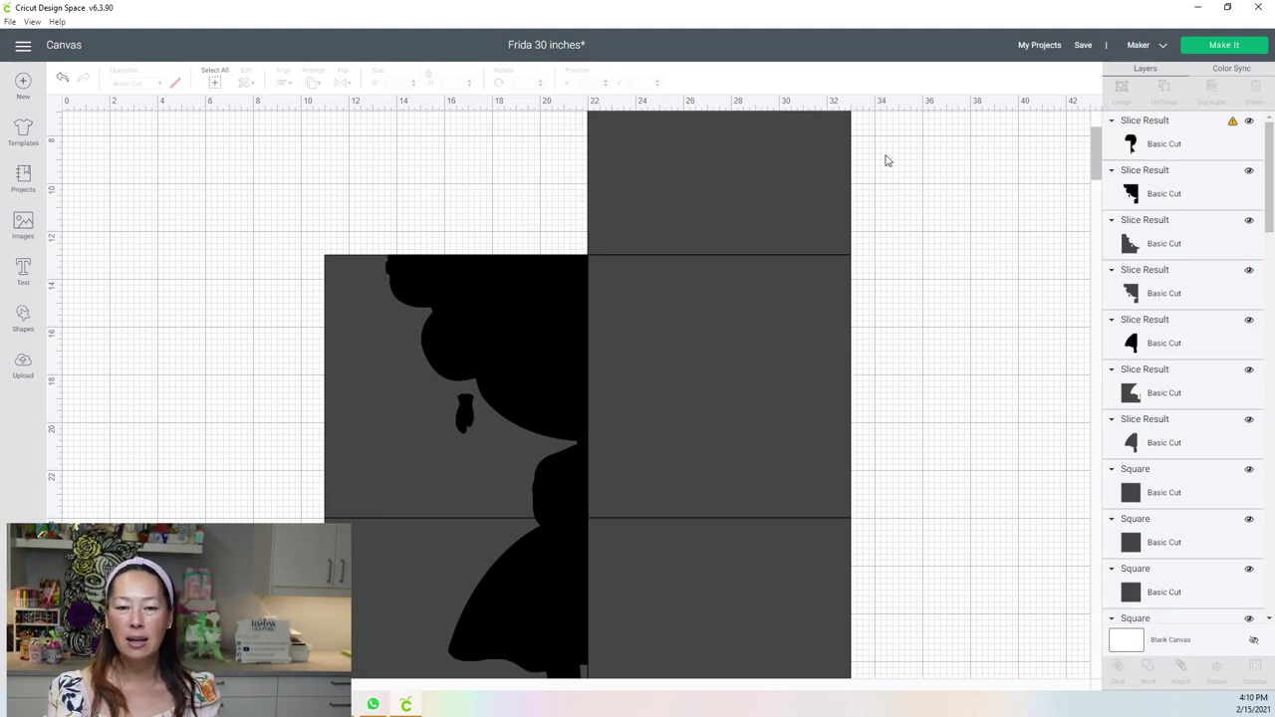
{"action": "left_click_drag", "start_coordinate": [887, 139], "coordinate": [763, 194]}
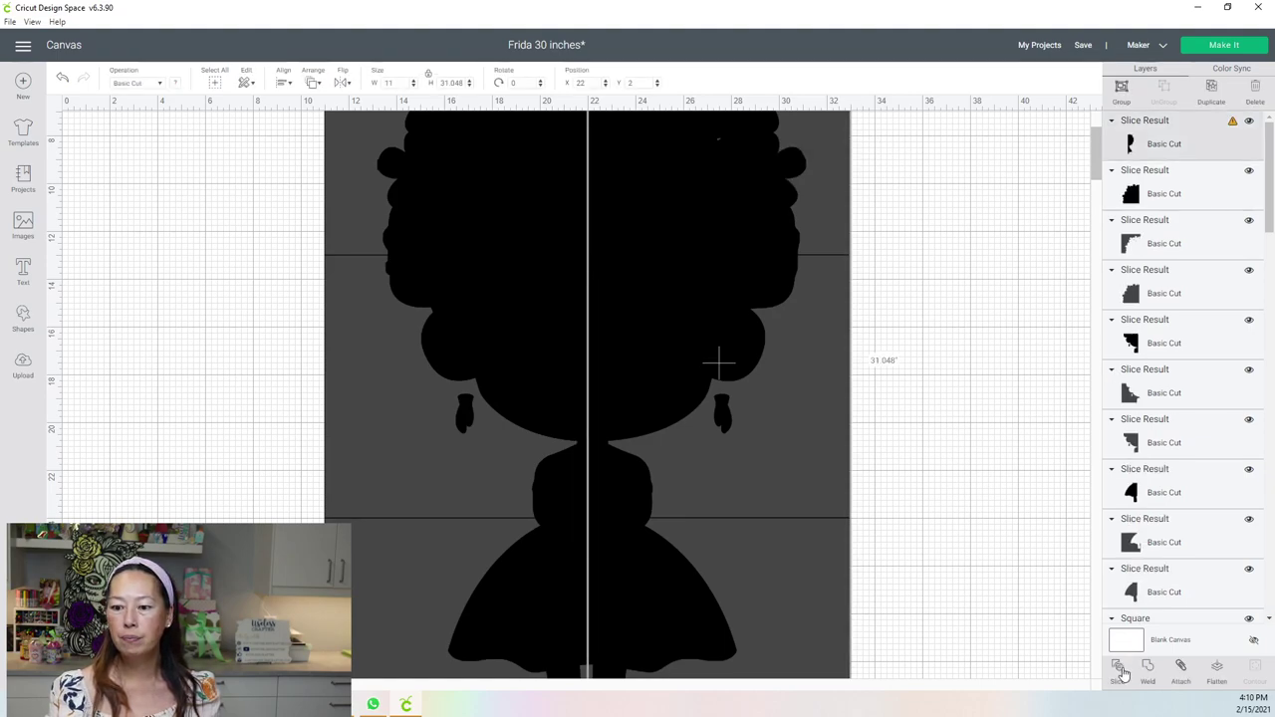
{"action": "left_click", "coordinate": [940, 353]}
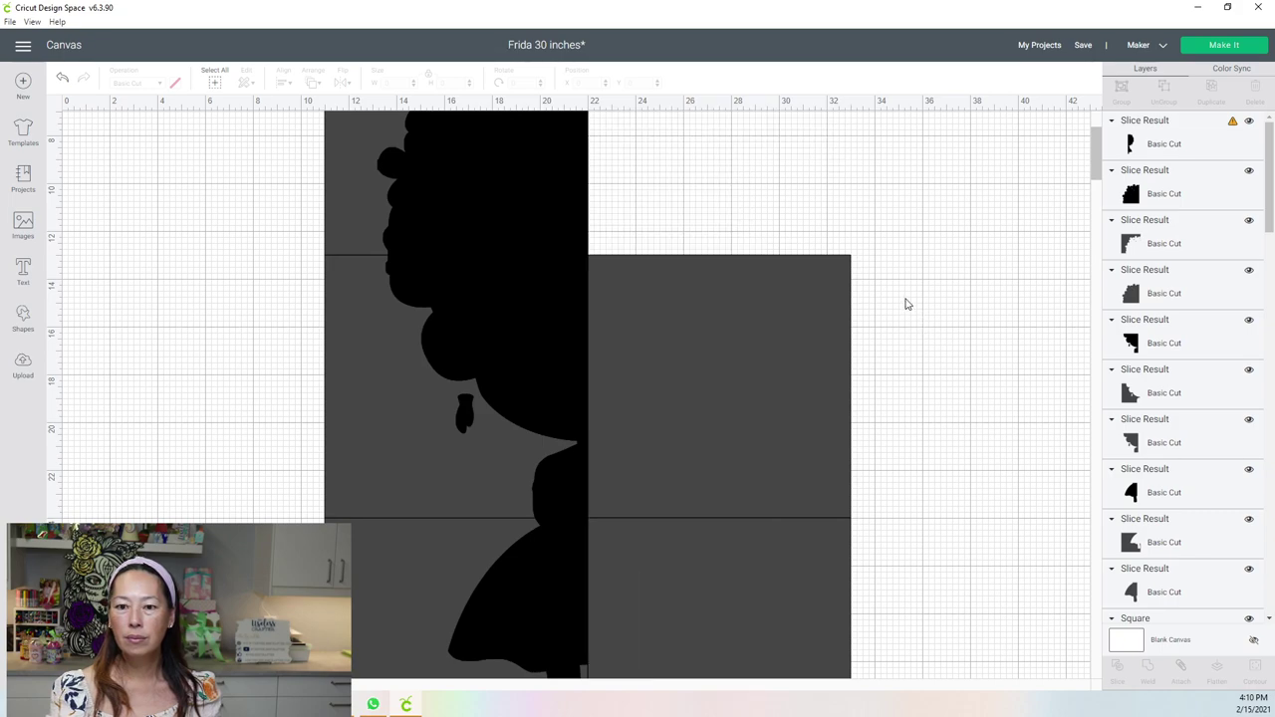
{"action": "left_click_drag", "start_coordinate": [905, 298], "coordinate": [731, 422]}
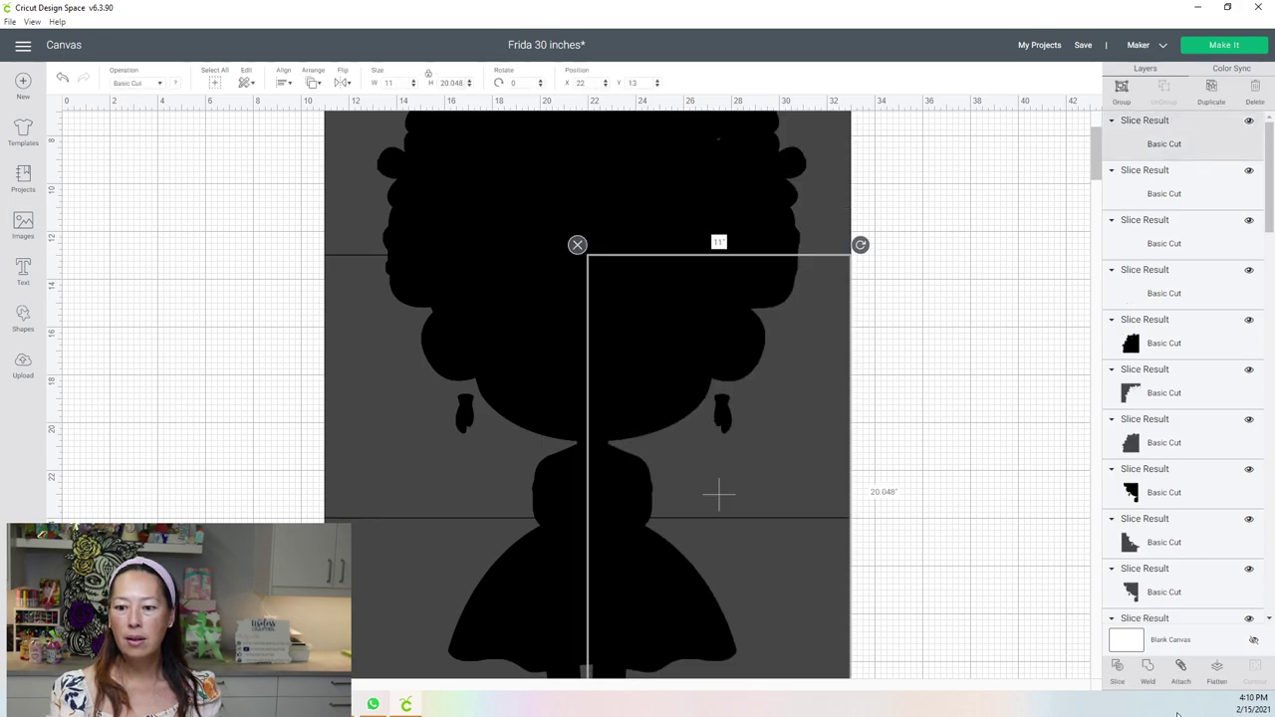
{"action": "left_click", "coordinate": [1119, 673]}
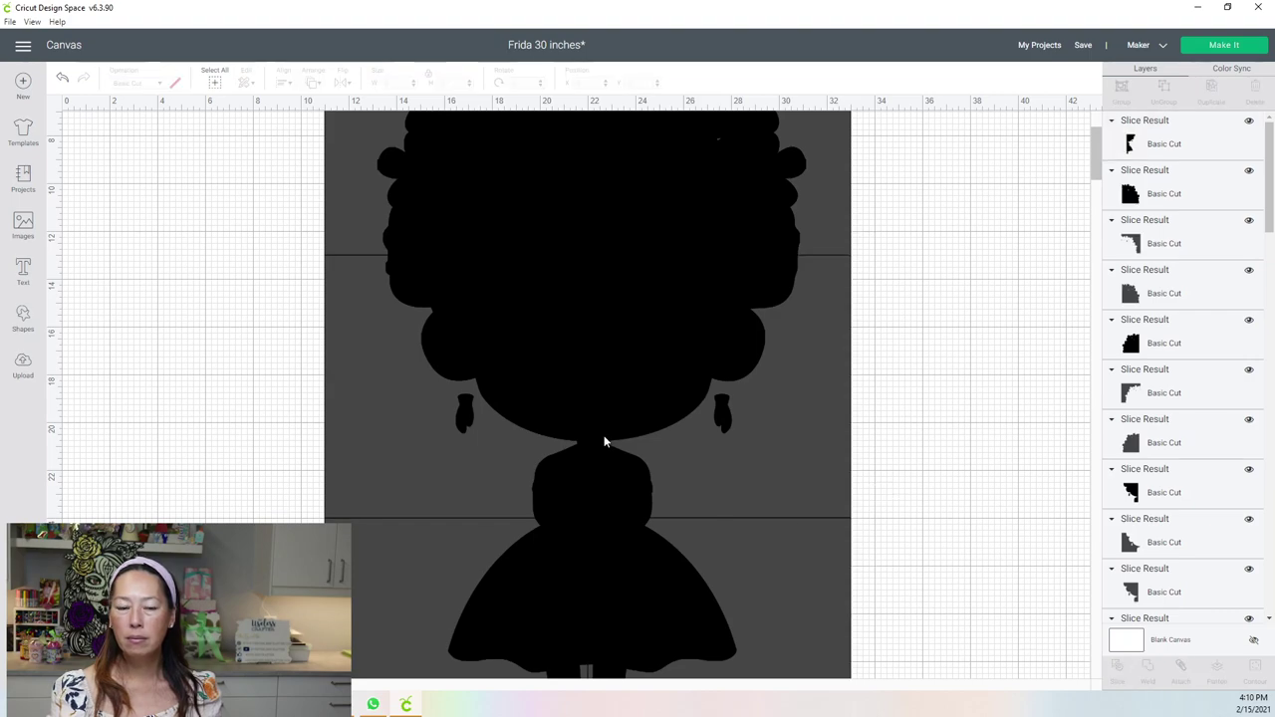
{"action": "scroll", "coordinate": [313, 425], "scroll_direction": "down", "scroll_amount": 3}
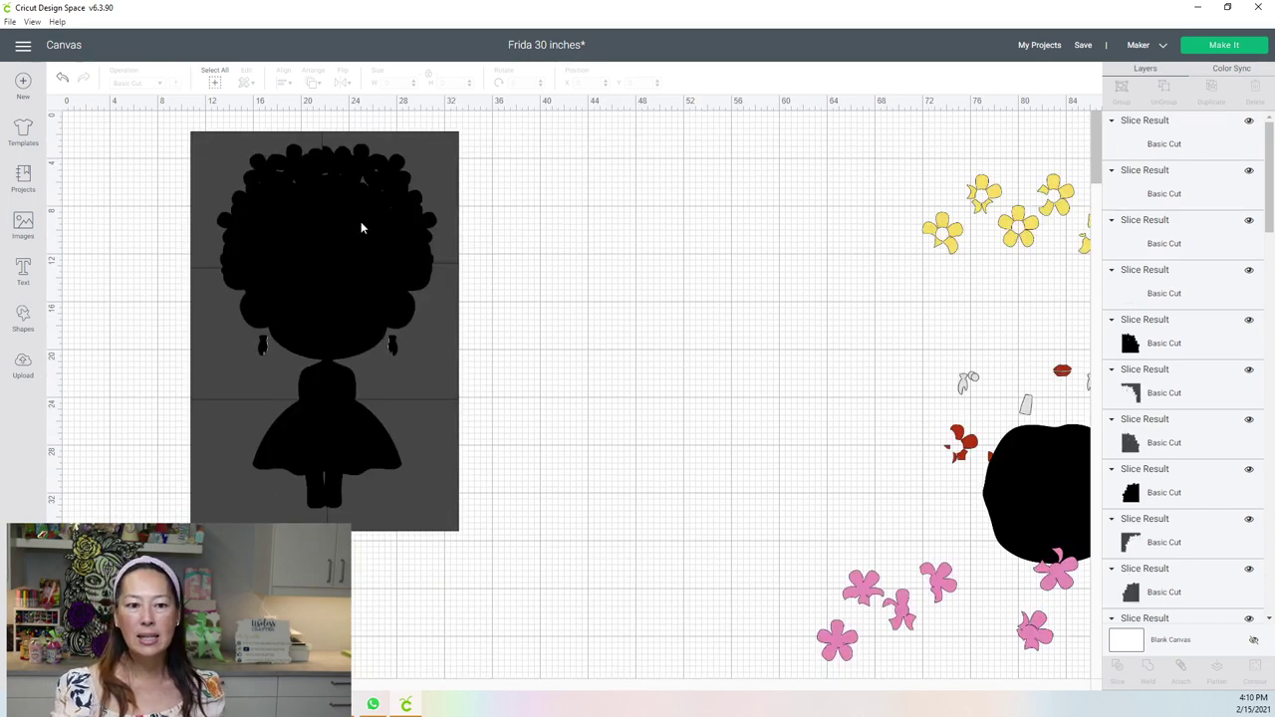
Move the hair and head slices off to the right, rebuilding the top of the figure.
{"action": "left_click", "coordinate": [361, 224]}
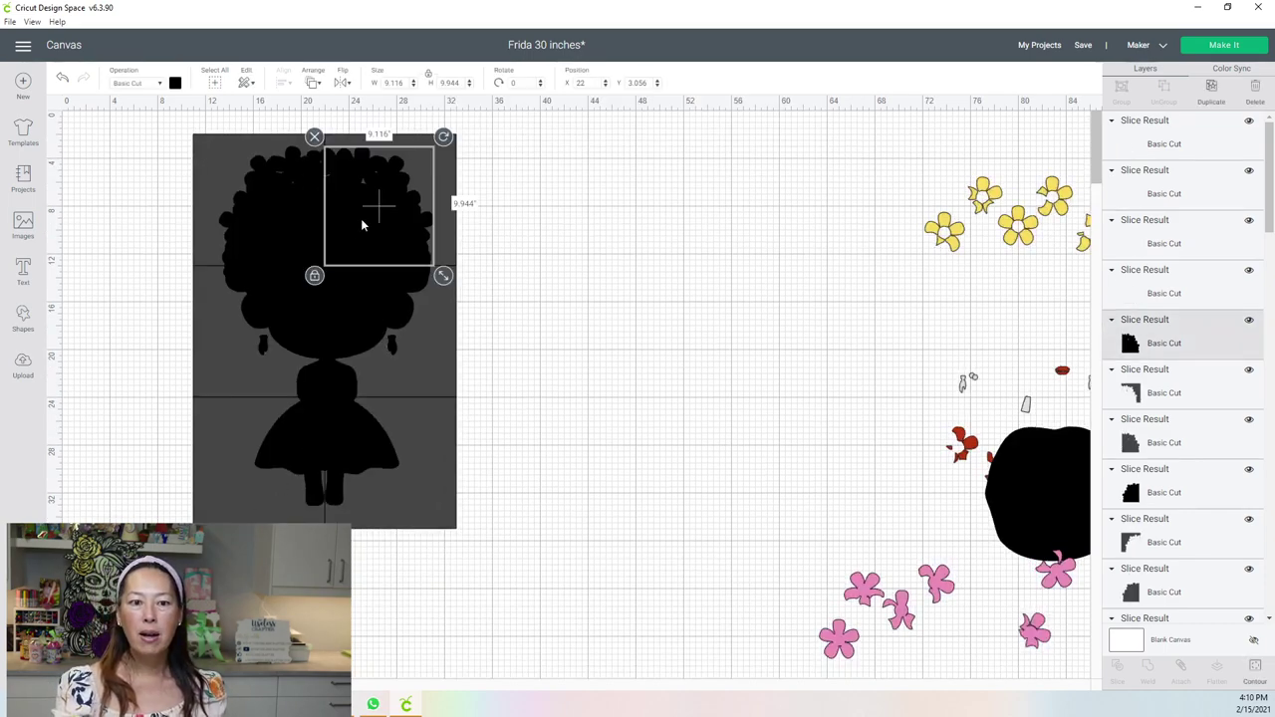
{"action": "left_click_drag", "start_coordinate": [361, 218], "coordinate": [815, 234]}
{"action": "left_click_drag", "start_coordinate": [287, 211], "coordinate": [700, 223]}
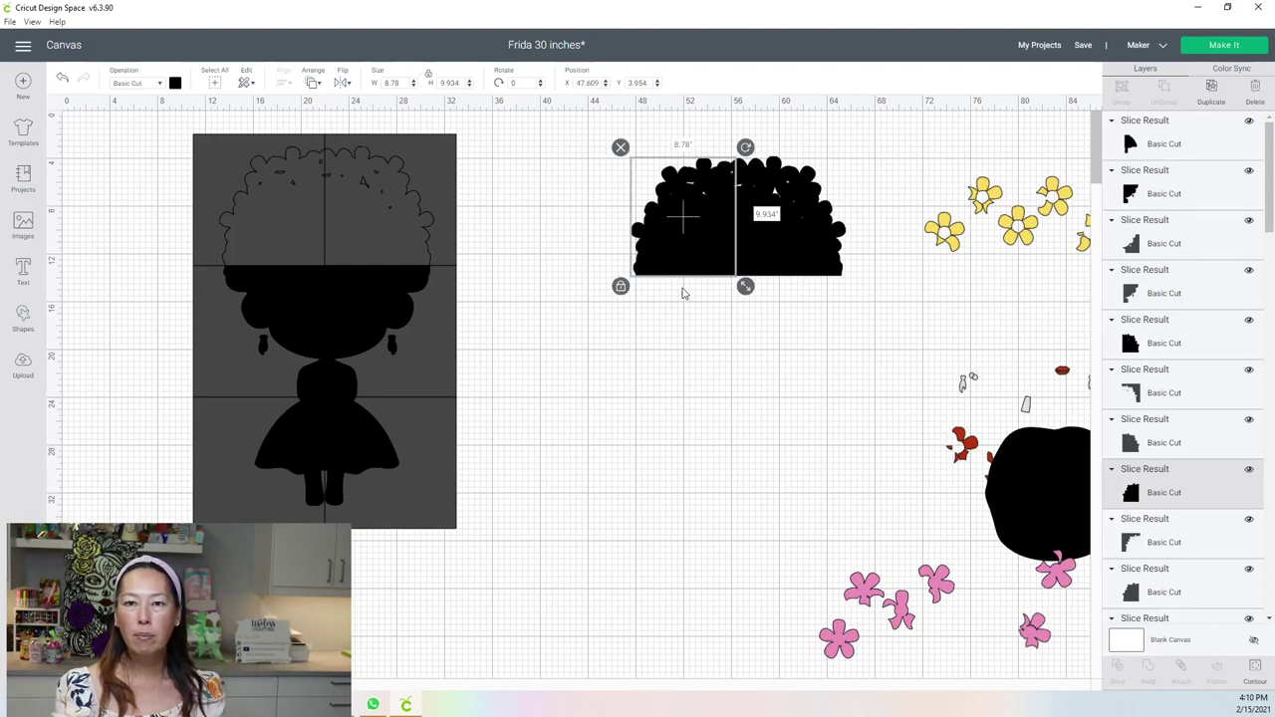
{"action": "left_click", "coordinate": [376, 315]}
{"action": "left_click_drag", "start_coordinate": [377, 315], "coordinate": [792, 325]}
{"action": "left_click", "coordinate": [1029, 478]}
{"action": "left_click_drag", "start_coordinate": [1029, 478], "coordinate": [858, 353]}
{"action": "left_click_drag", "start_coordinate": [710, 303], "coordinate": [1005, 299]}
{"action": "left_click_drag", "start_coordinate": [875, 368], "coordinate": [781, 323]}
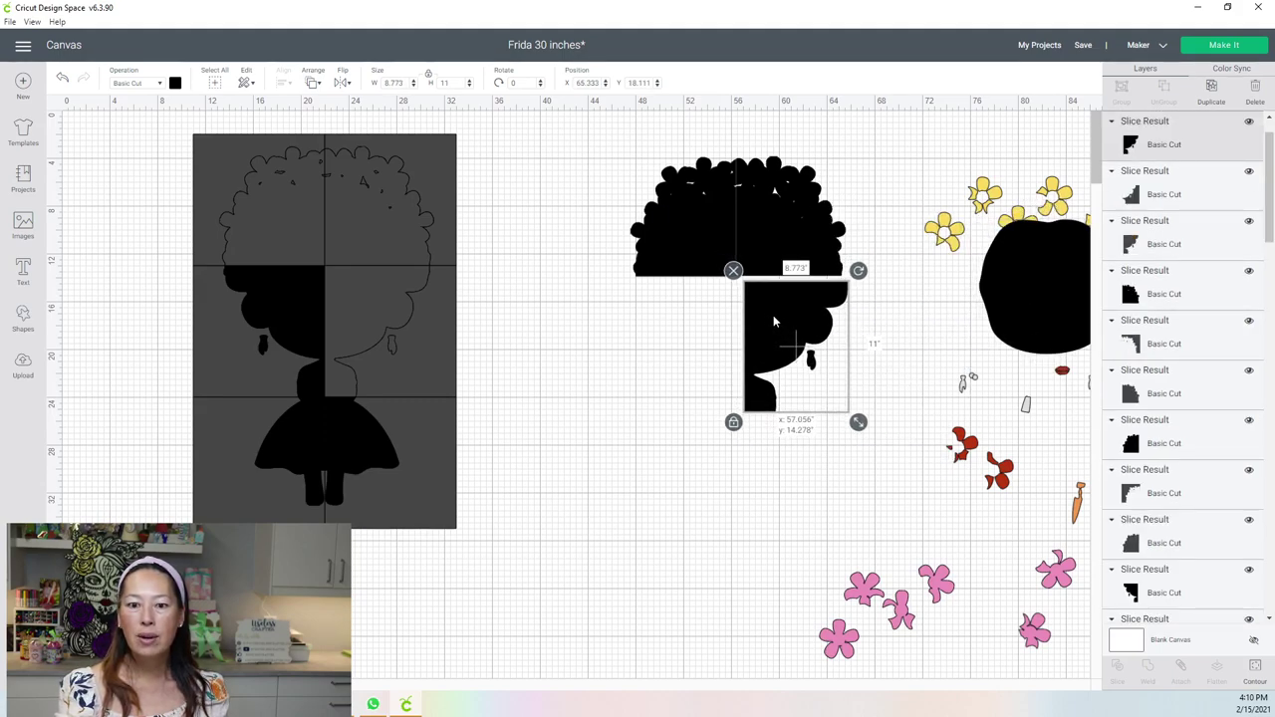
Add the face and both skirt pieces beneath, then delete the grey template rectangle.
{"action": "left_click_drag", "start_coordinate": [287, 318], "coordinate": [697, 344]}
{"action": "left_click", "coordinate": [347, 441]}
{"action": "left_click_drag", "start_coordinate": [347, 438], "coordinate": [763, 463]}
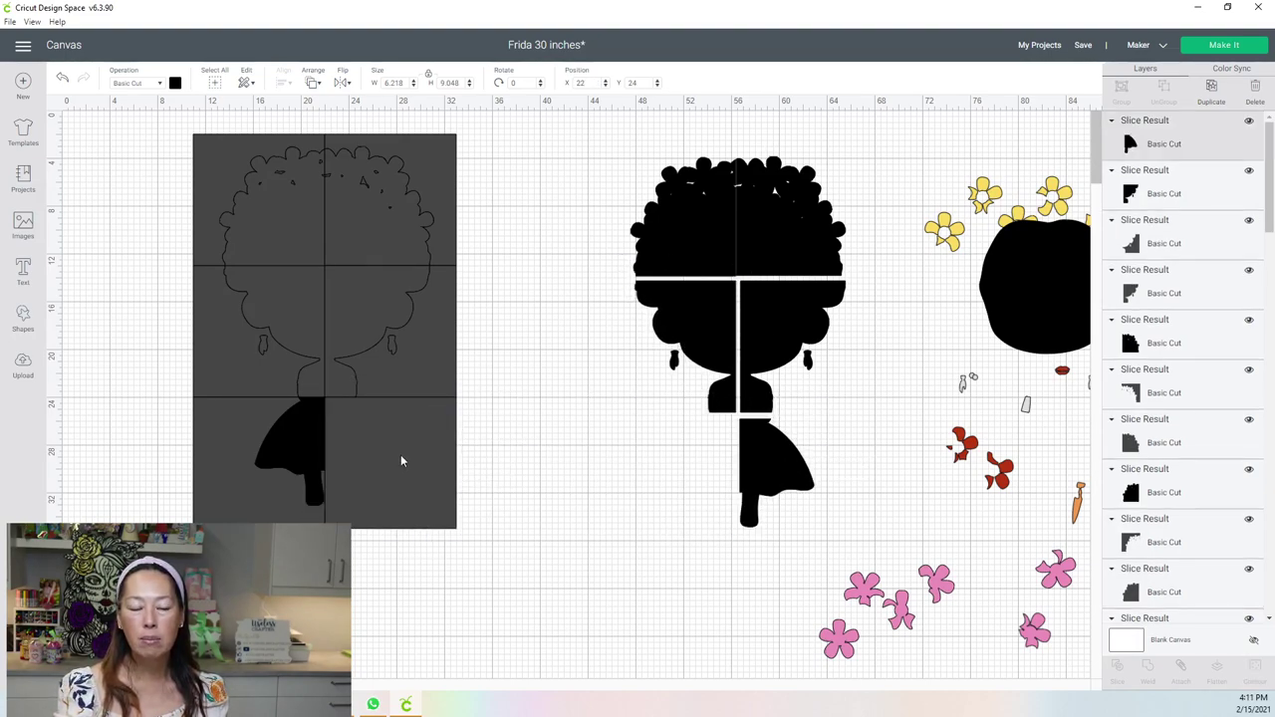
{"action": "left_click", "coordinate": [348, 440]}
{"action": "left_click_drag", "start_coordinate": [349, 440], "coordinate": [702, 459]}
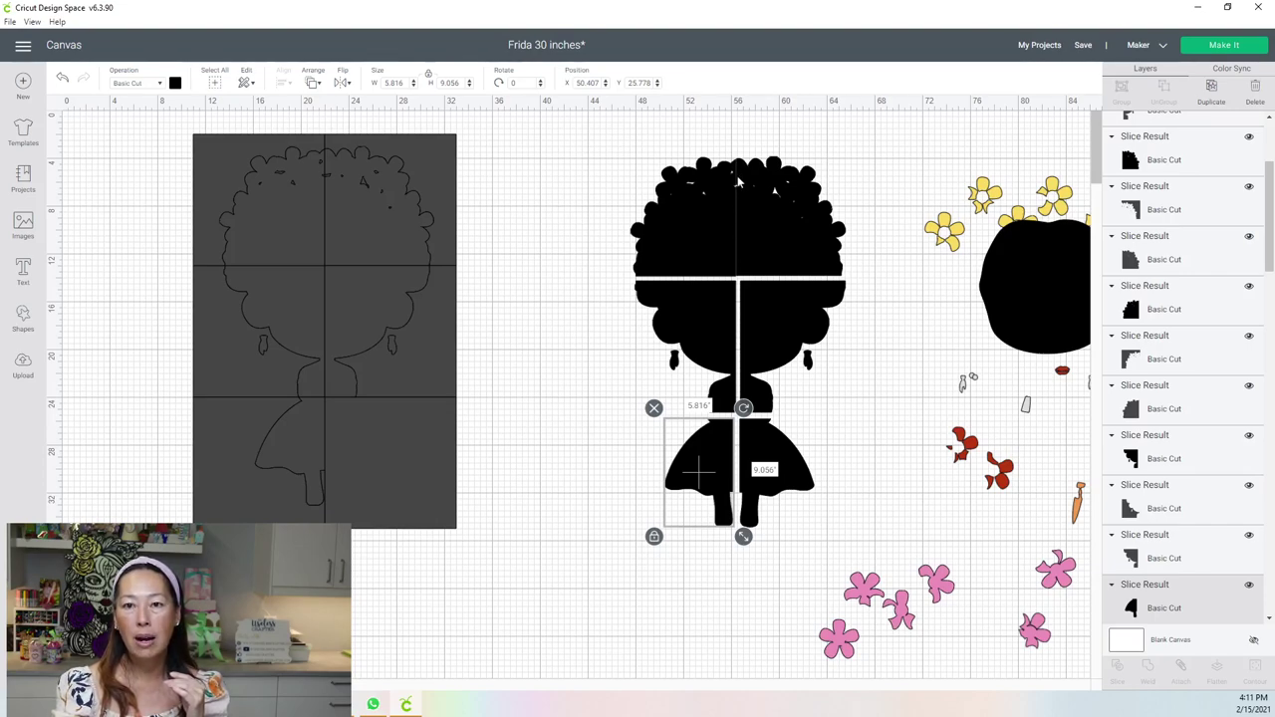
{"action": "left_click_drag", "start_coordinate": [137, 156], "coordinate": [473, 539]}
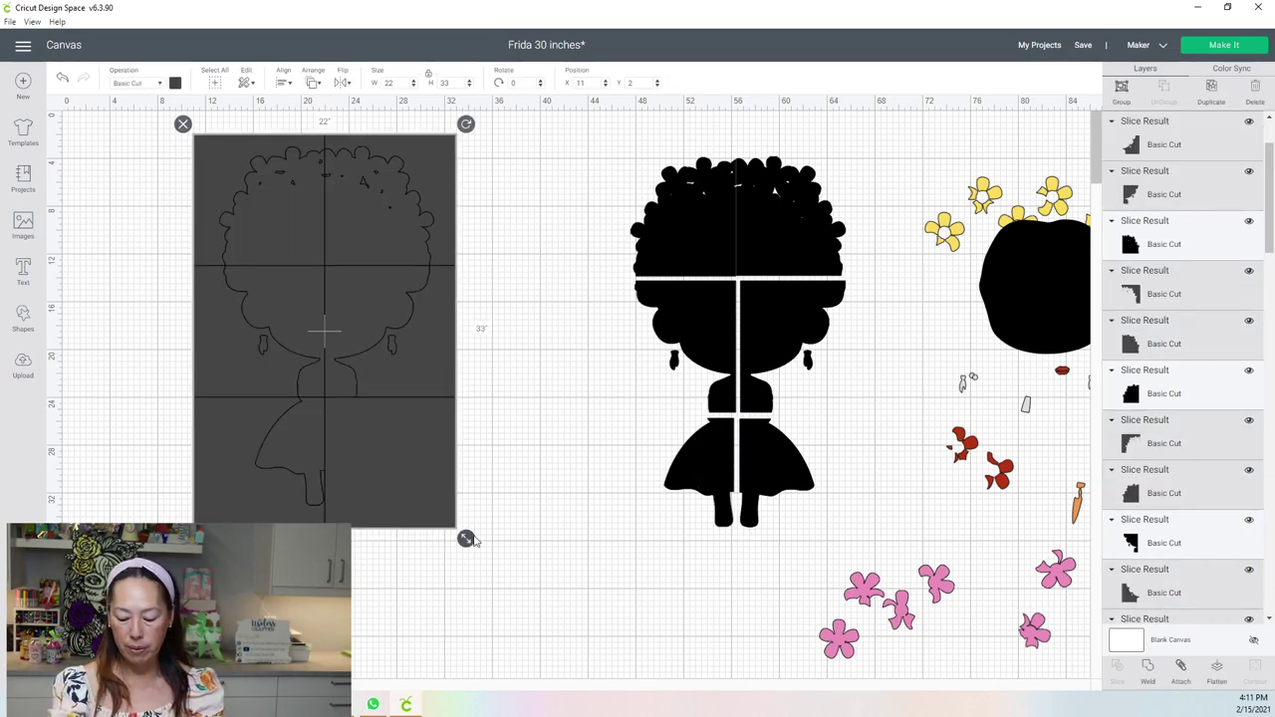
{"action": "key", "text": "Delete"}
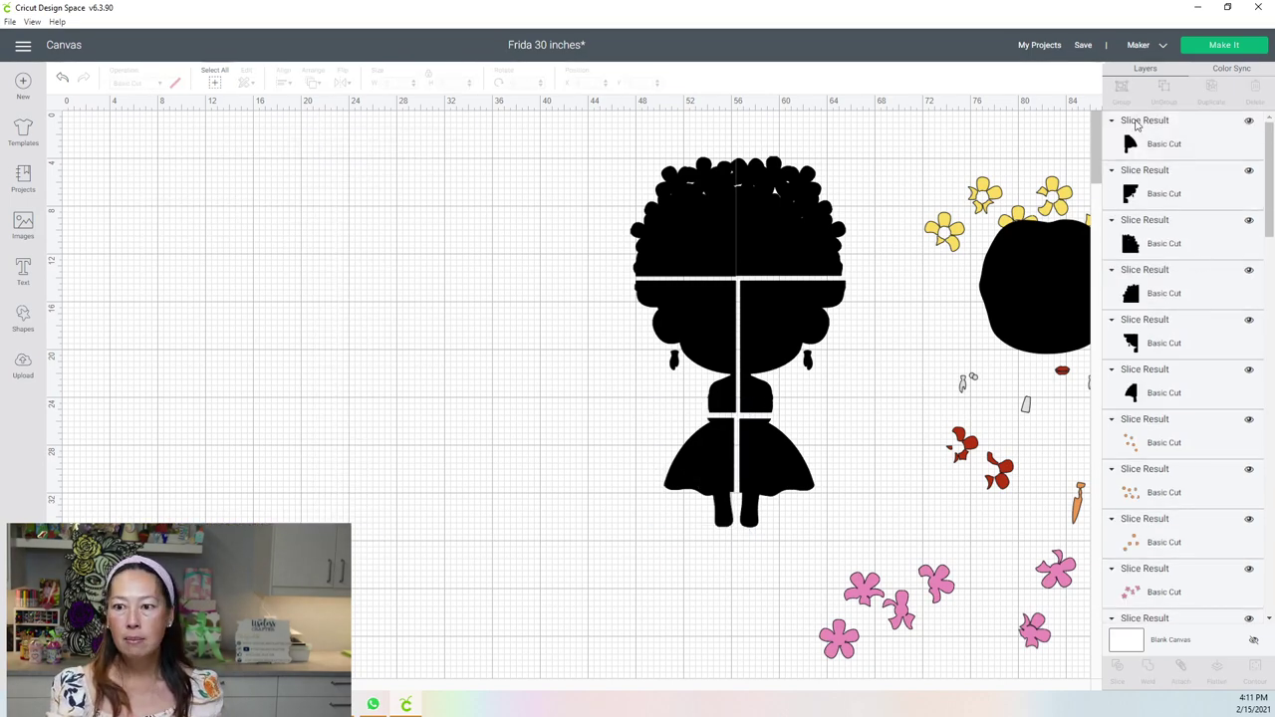
Save the Frida 30 inches project, nudge the yellow flowers left, and save again.
{"action": "left_click", "coordinate": [1086, 45]}
{"action": "left_click", "coordinate": [1089, 63]}
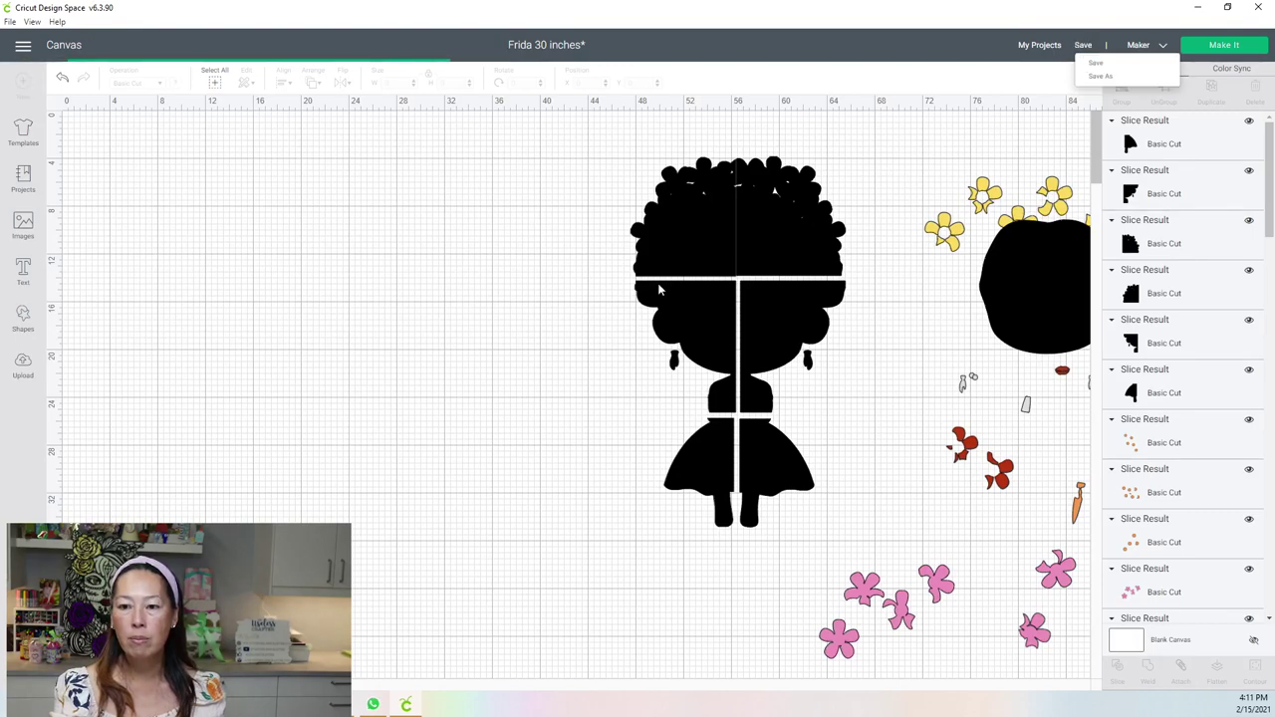
{"action": "left_click_drag", "start_coordinate": [977, 200], "coordinate": [911, 159]}
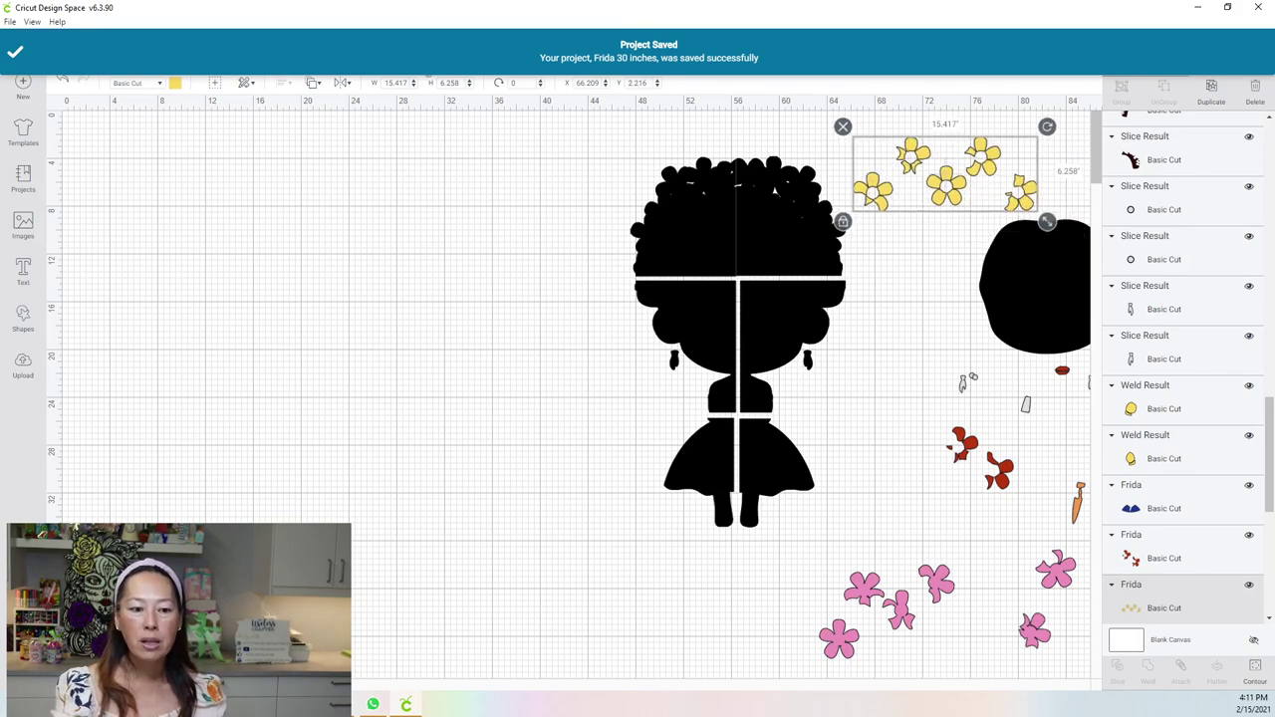
{"action": "scroll", "coordinate": [577, 388], "scroll_direction": "right", "scroll_amount": 5}
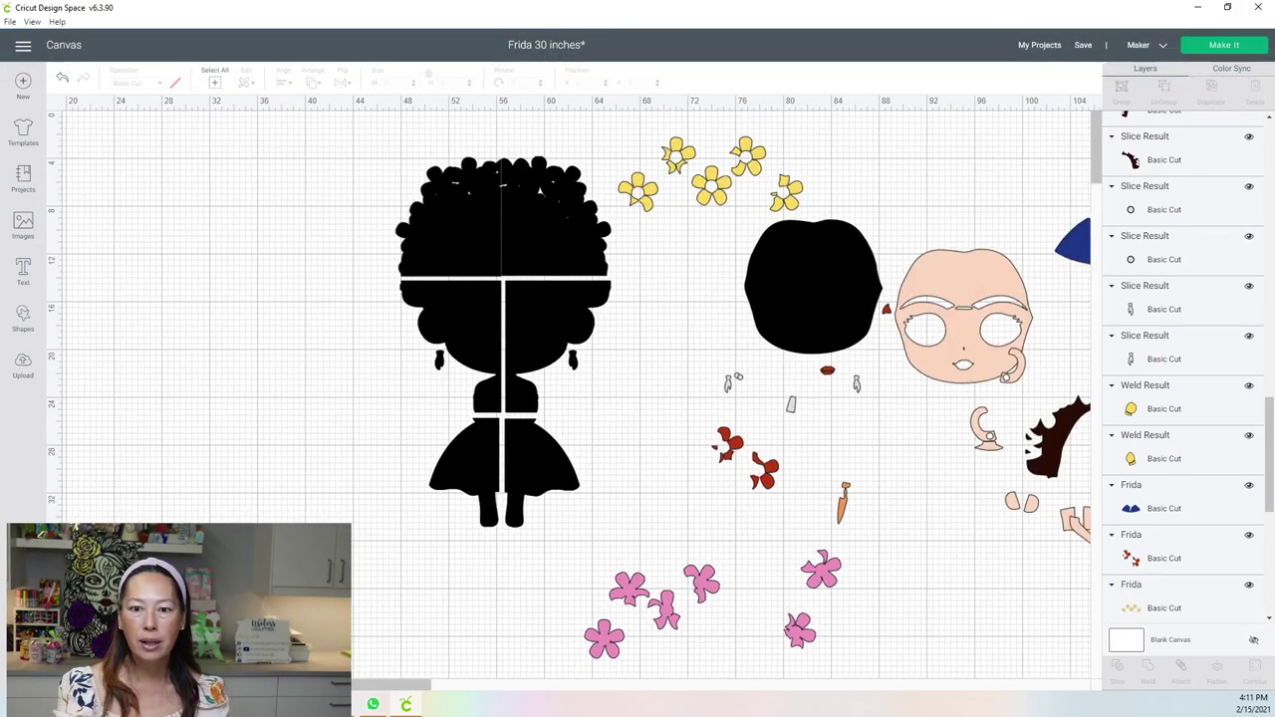
{"action": "scroll", "coordinate": [583, 388], "scroll_direction": "right", "scroll_amount": 2}
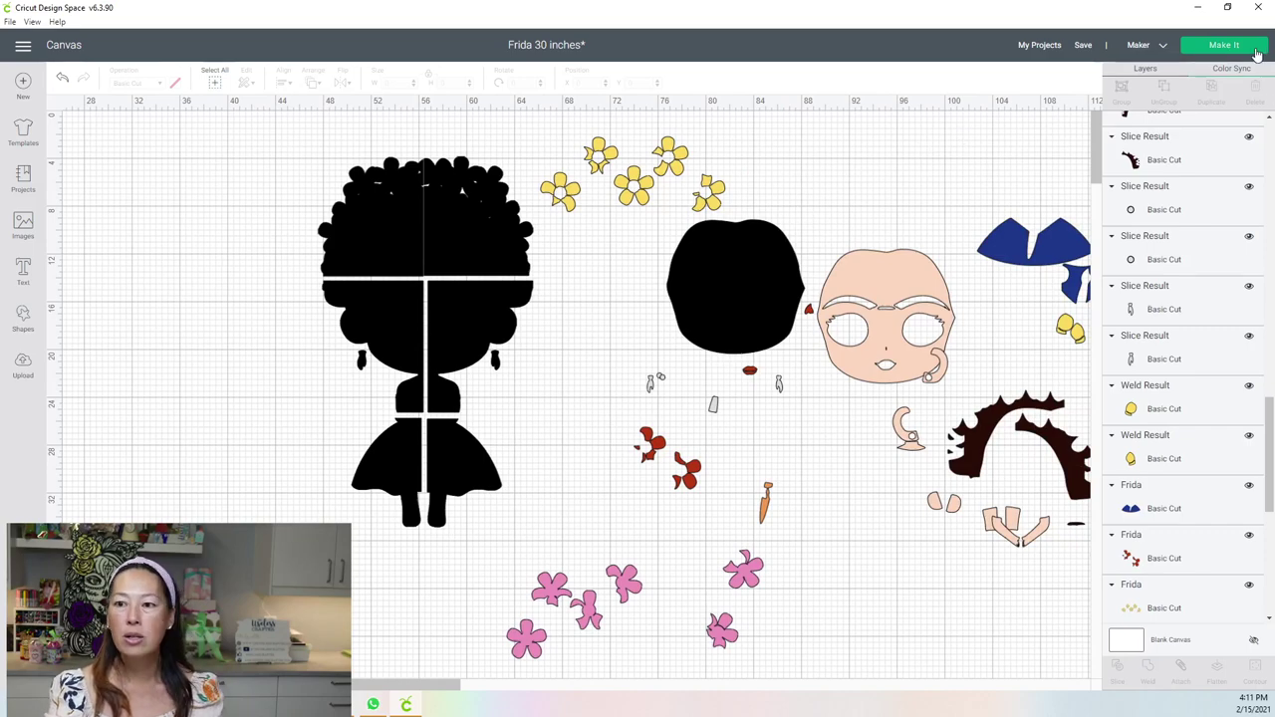
{"action": "left_click", "coordinate": [1082, 46]}
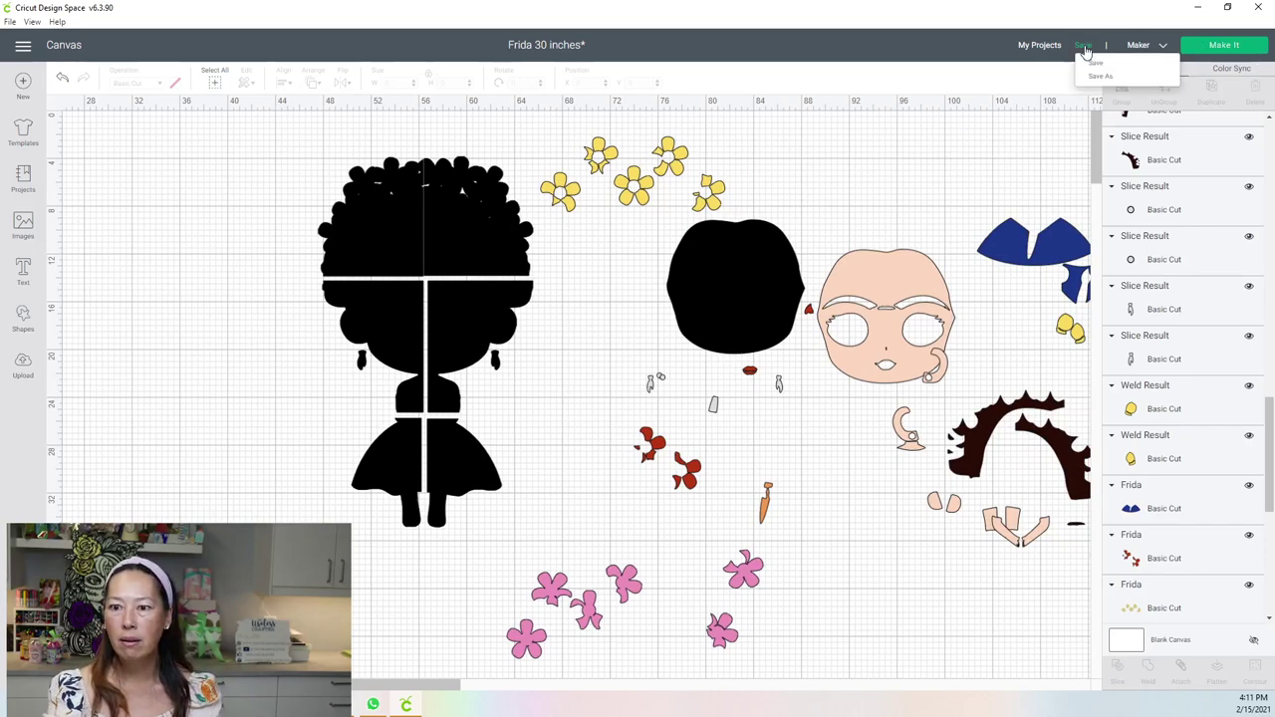
{"action": "left_click", "coordinate": [1092, 64]}
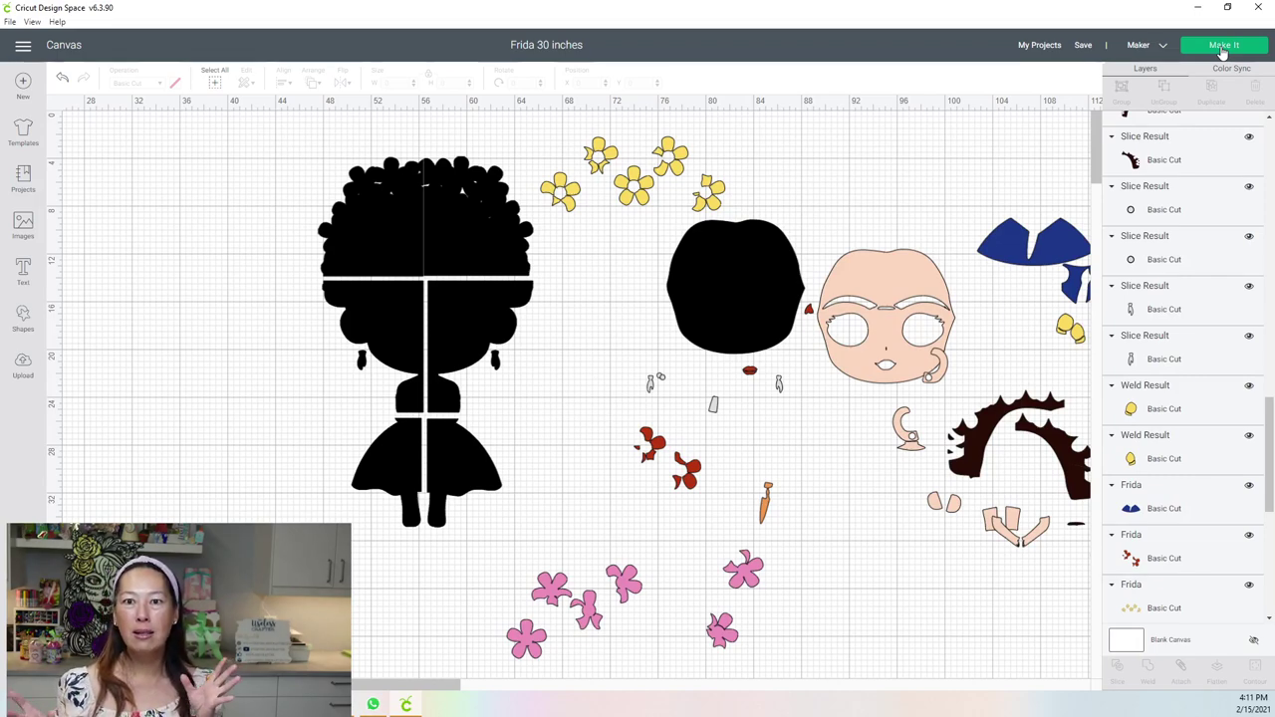
Send the design to Make It and move the eyes group to the top of mat 1.
{"action": "left_click", "coordinate": [1222, 49]}
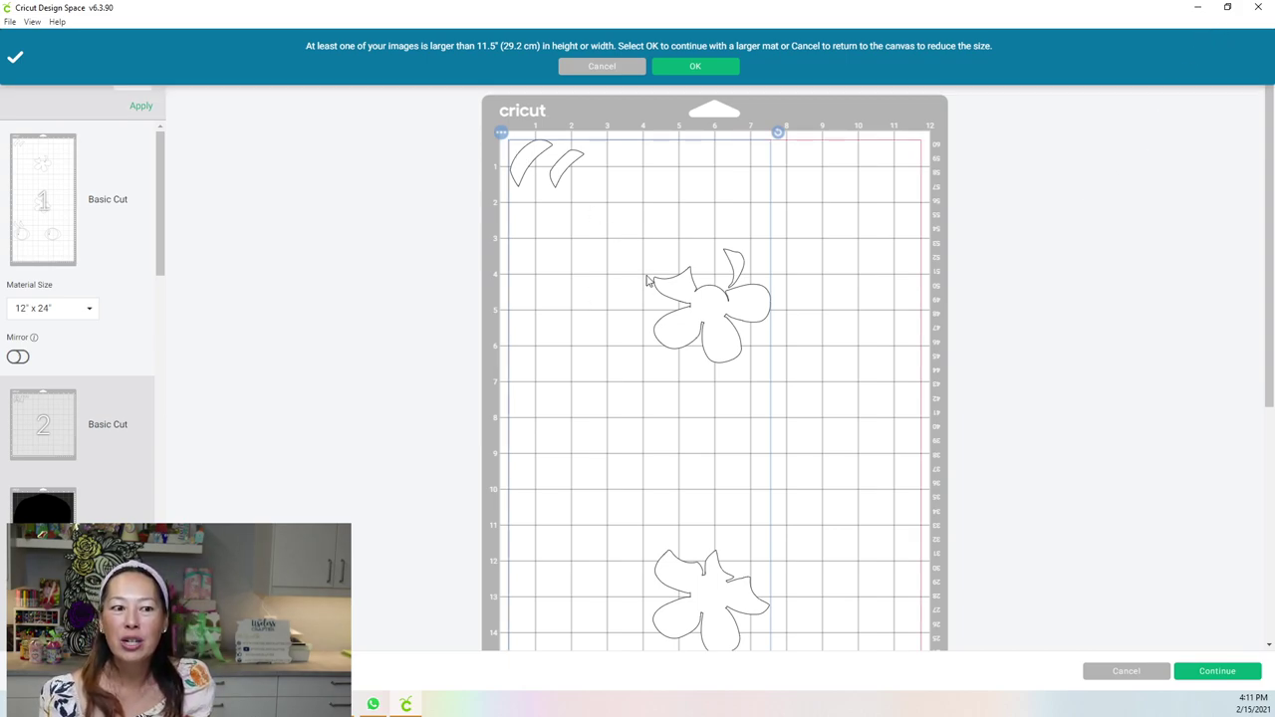
{"action": "scroll", "coordinate": [647, 284], "scroll_direction": "down", "scroll_amount": 8}
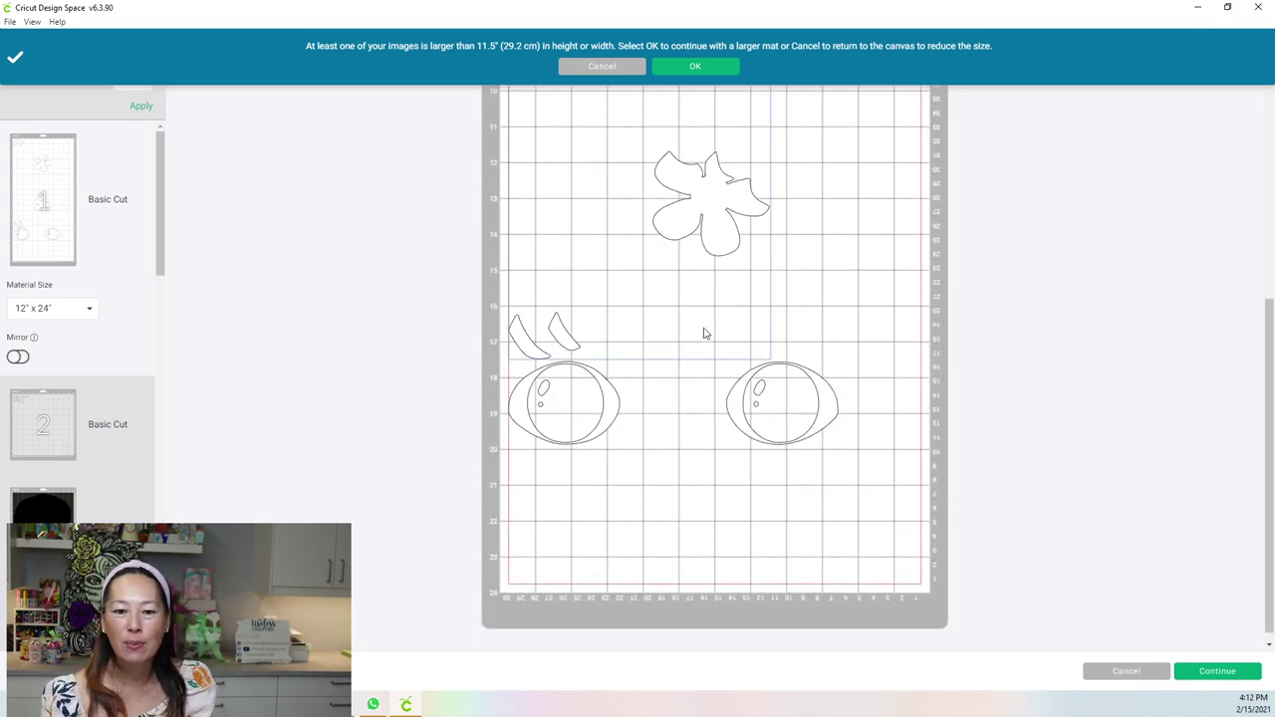
{"action": "scroll", "coordinate": [838, 468], "scroll_direction": "up", "scroll_amount": 2}
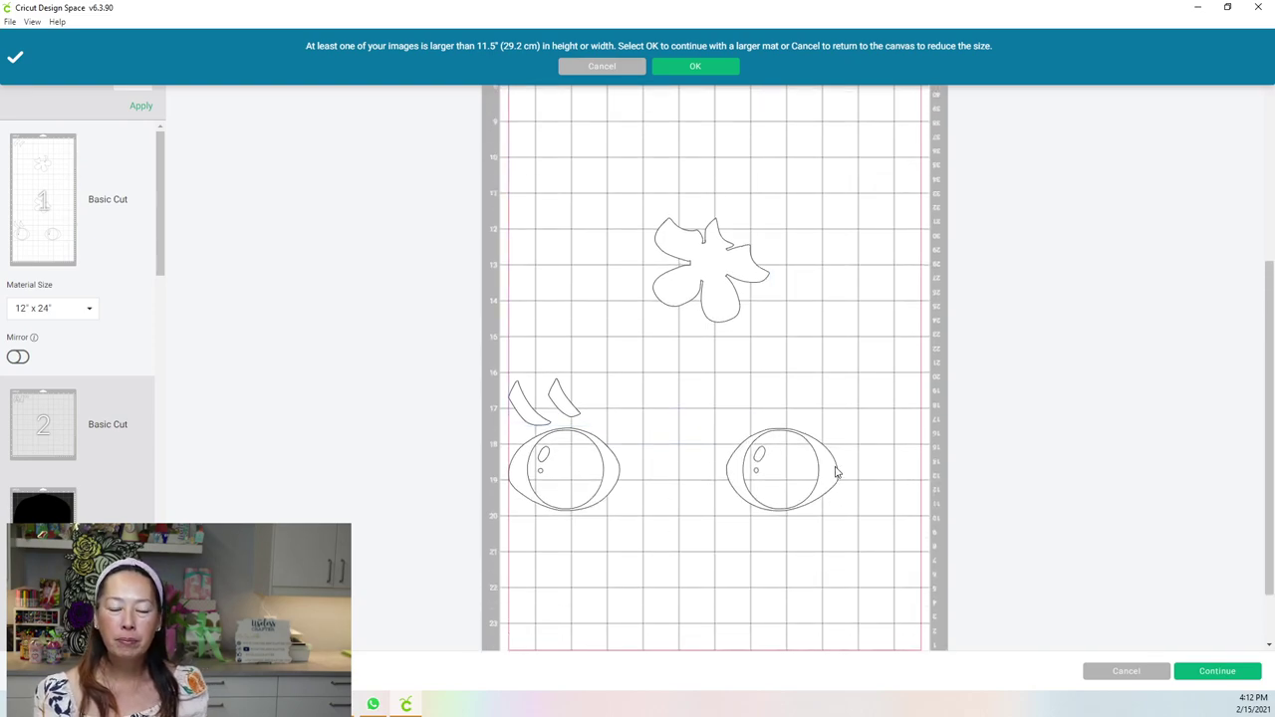
{"action": "left_click", "coordinate": [835, 474]}
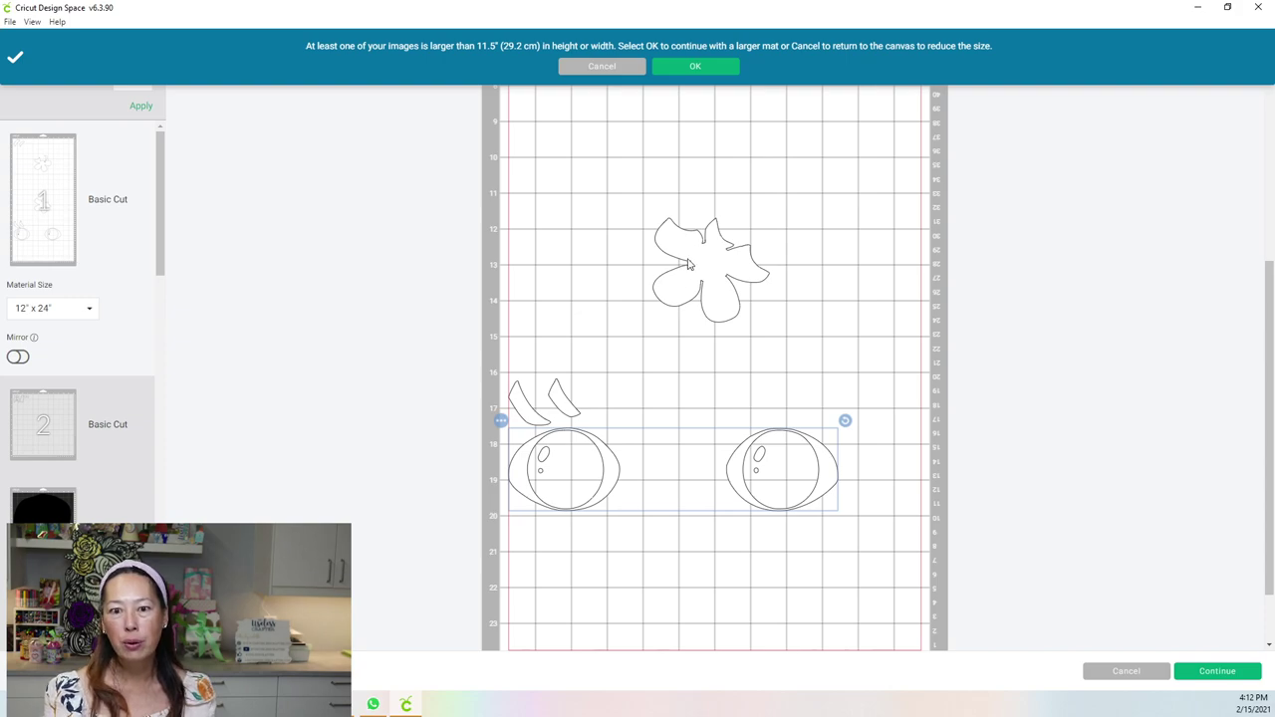
{"action": "left_click_drag", "start_coordinate": [832, 474], "coordinate": [817, 157]}
{"action": "scroll", "coordinate": [812, 244], "scroll_direction": "up", "scroll_amount": 5}
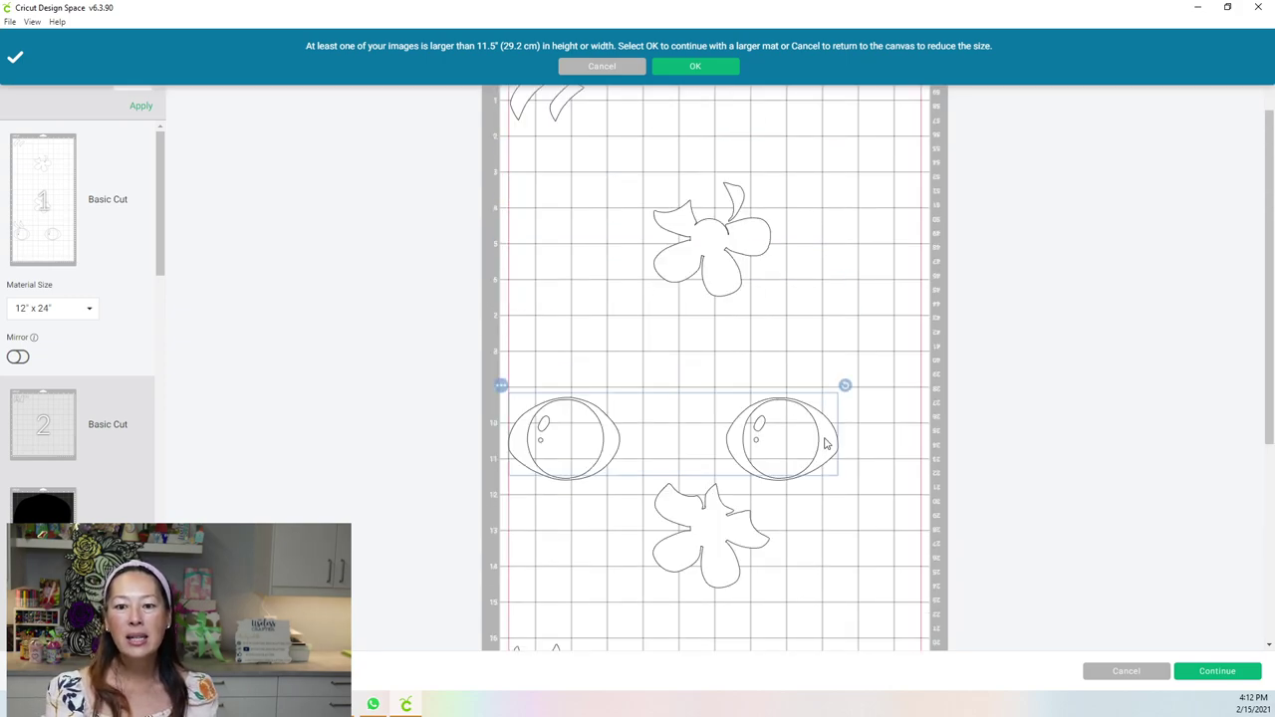
{"action": "left_click_drag", "start_coordinate": [825, 244], "coordinate": [778, 159]}
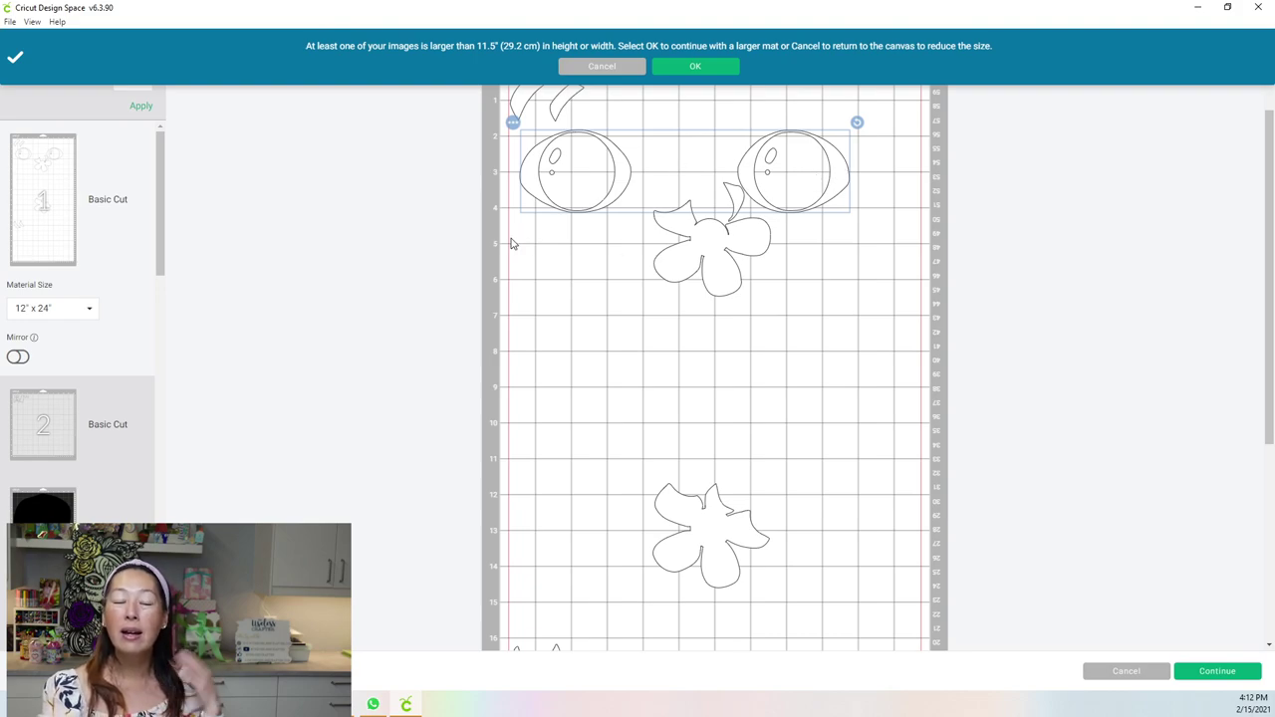
Accept the larger-mat warning, review mat 2, and move mat 3's lower black piece down.
{"action": "left_click", "coordinate": [690, 66]}
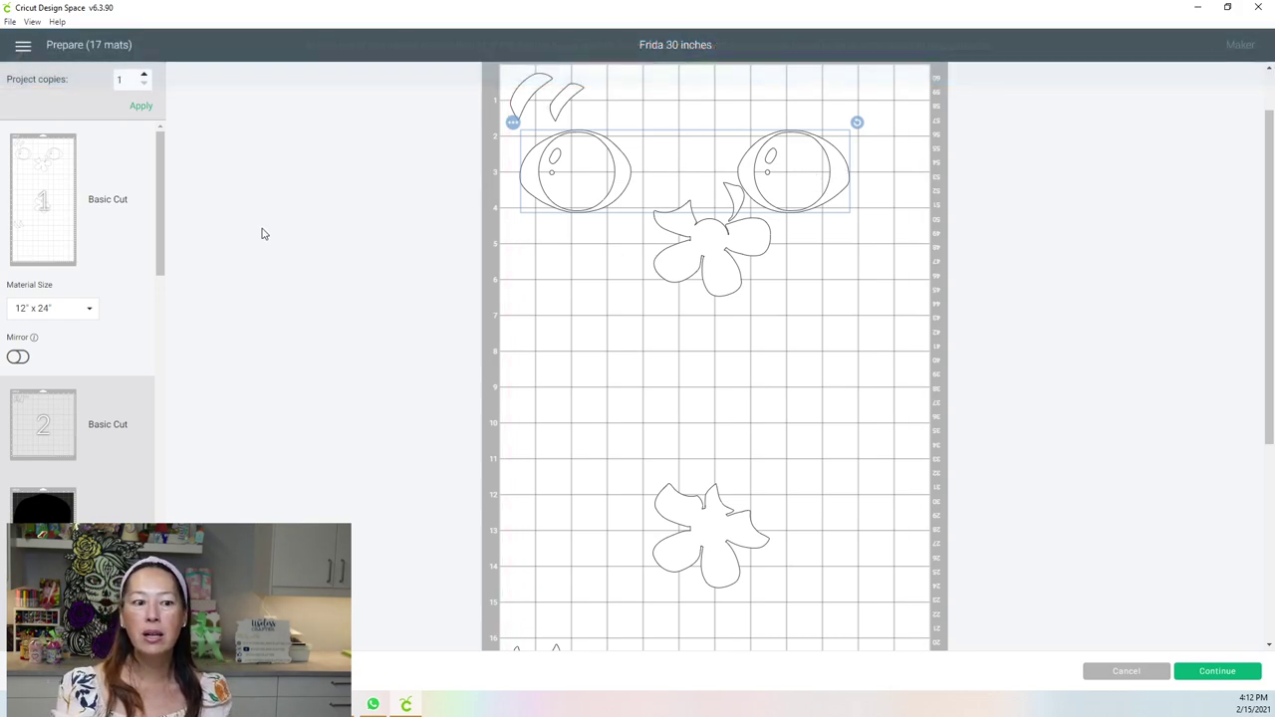
{"action": "left_click", "coordinate": [58, 384]}
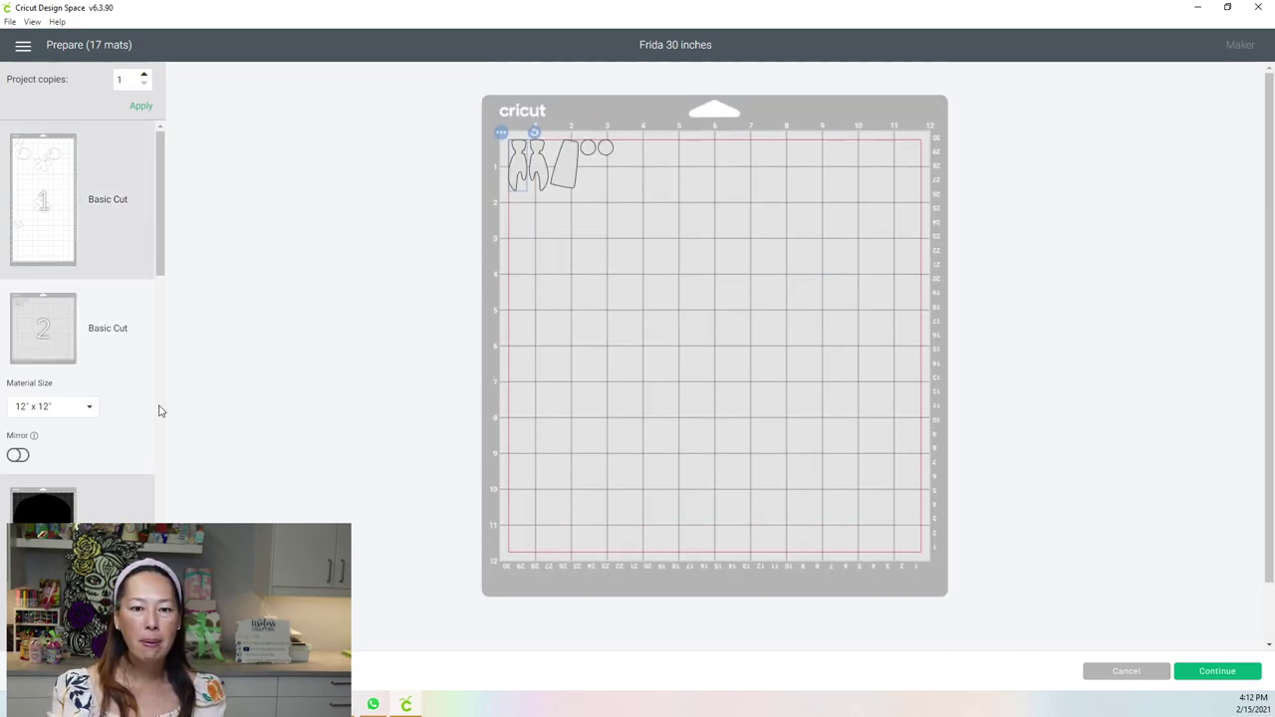
{"action": "scroll", "coordinate": [59, 482], "scroll_direction": "down", "scroll_amount": 3}
{"action": "left_click", "coordinate": [62, 425]}
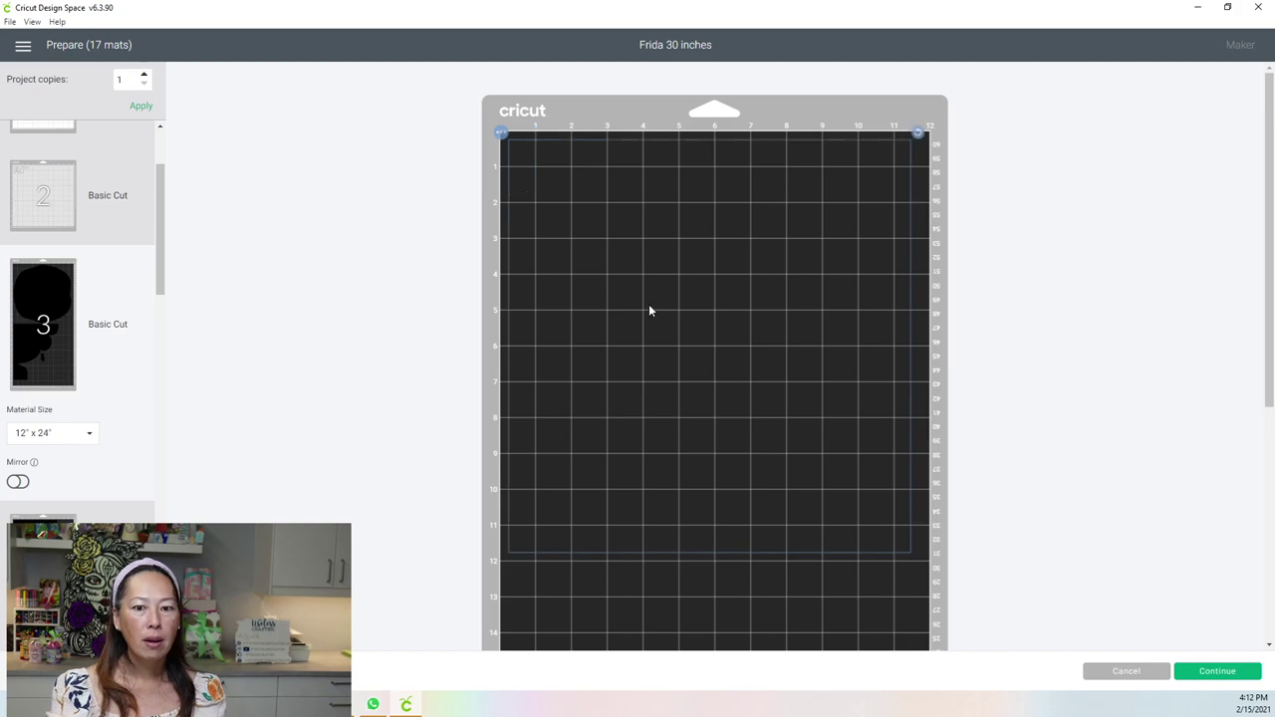
{"action": "scroll", "coordinate": [651, 310], "scroll_direction": "down", "scroll_amount": 2}
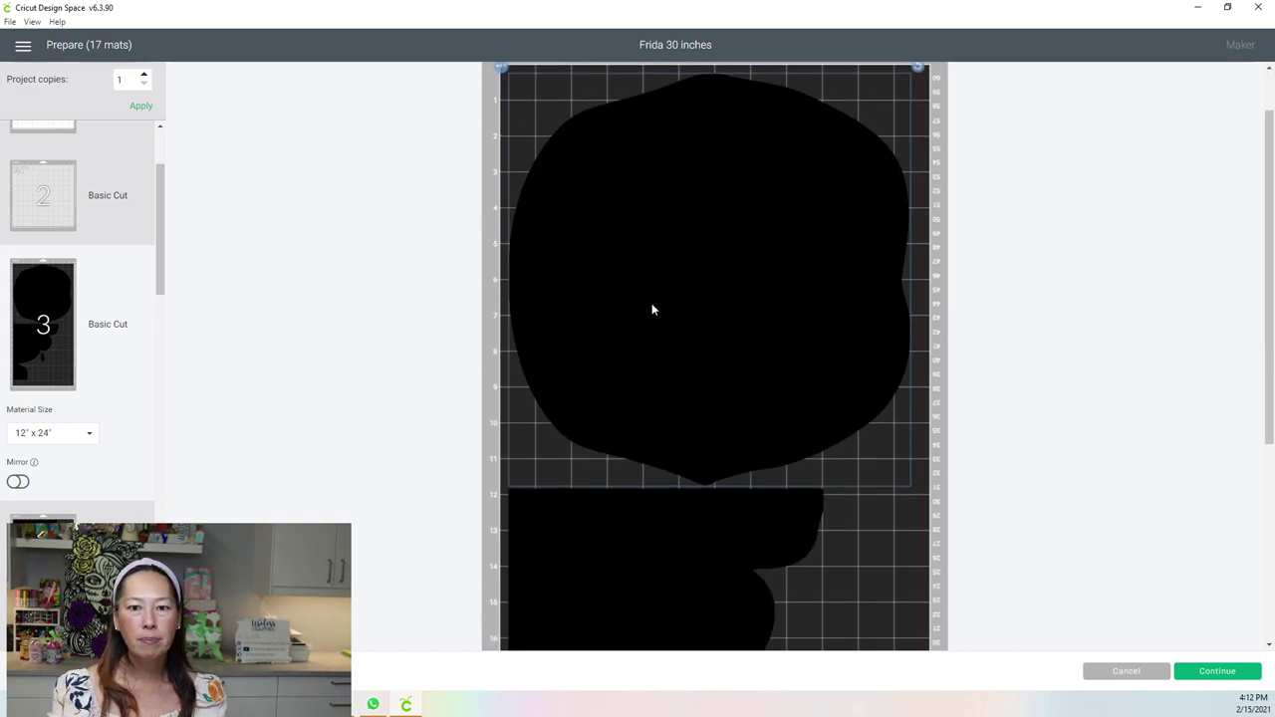
{"action": "scroll", "coordinate": [651, 310], "scroll_direction": "up", "scroll_amount": 2}
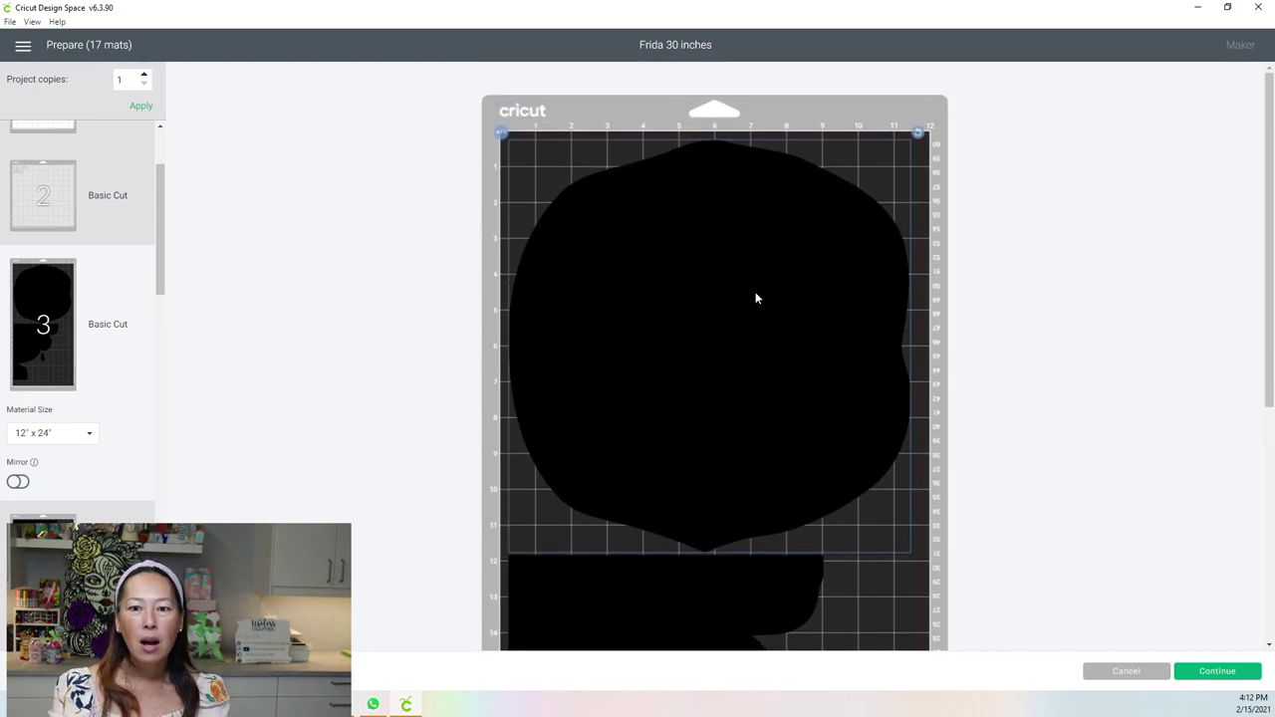
{"action": "scroll", "coordinate": [705, 473], "scroll_direction": "down", "scroll_amount": 3}
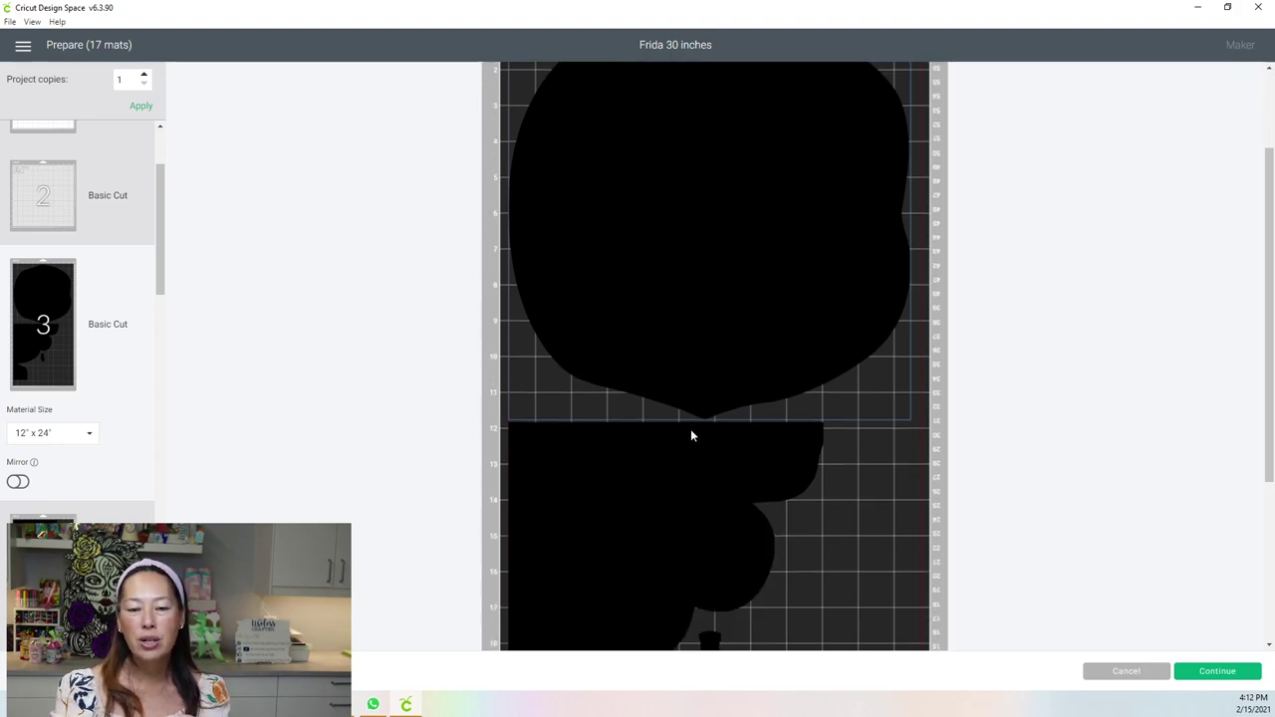
{"action": "left_click_drag", "start_coordinate": [644, 473], "coordinate": [635, 533]}
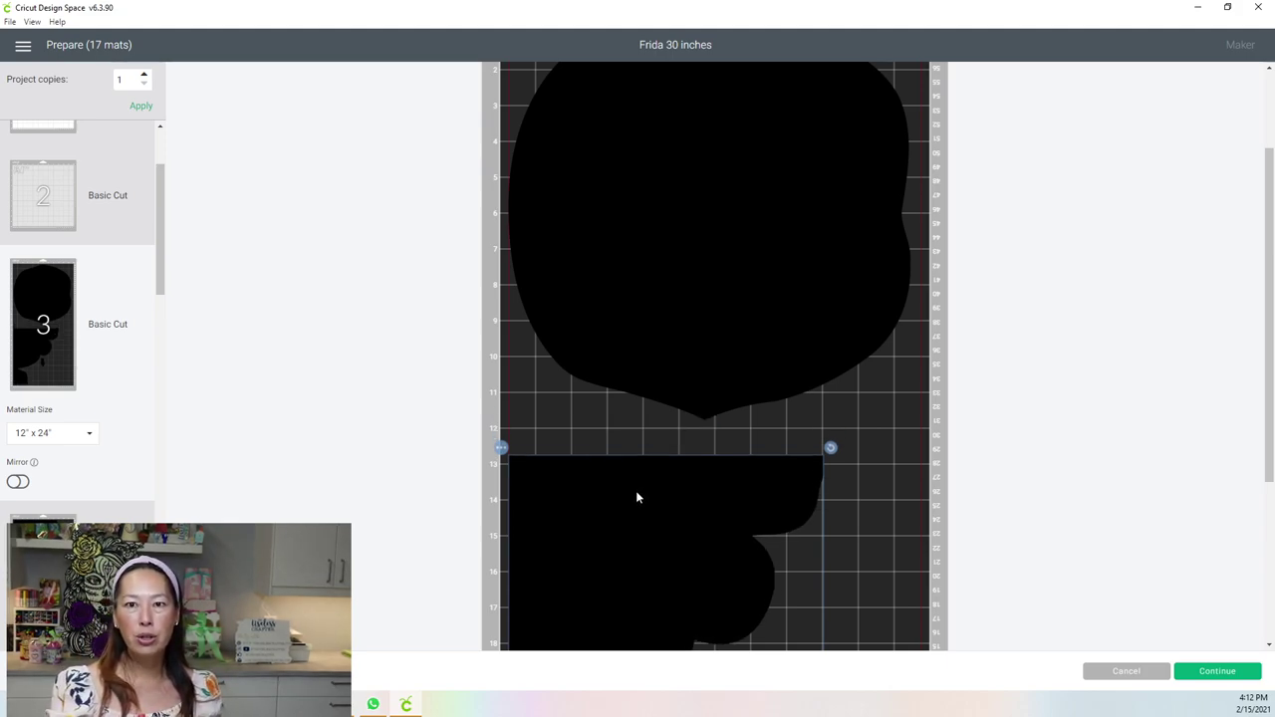
{"action": "scroll", "coordinate": [637, 495], "scroll_direction": "down", "scroll_amount": 5}
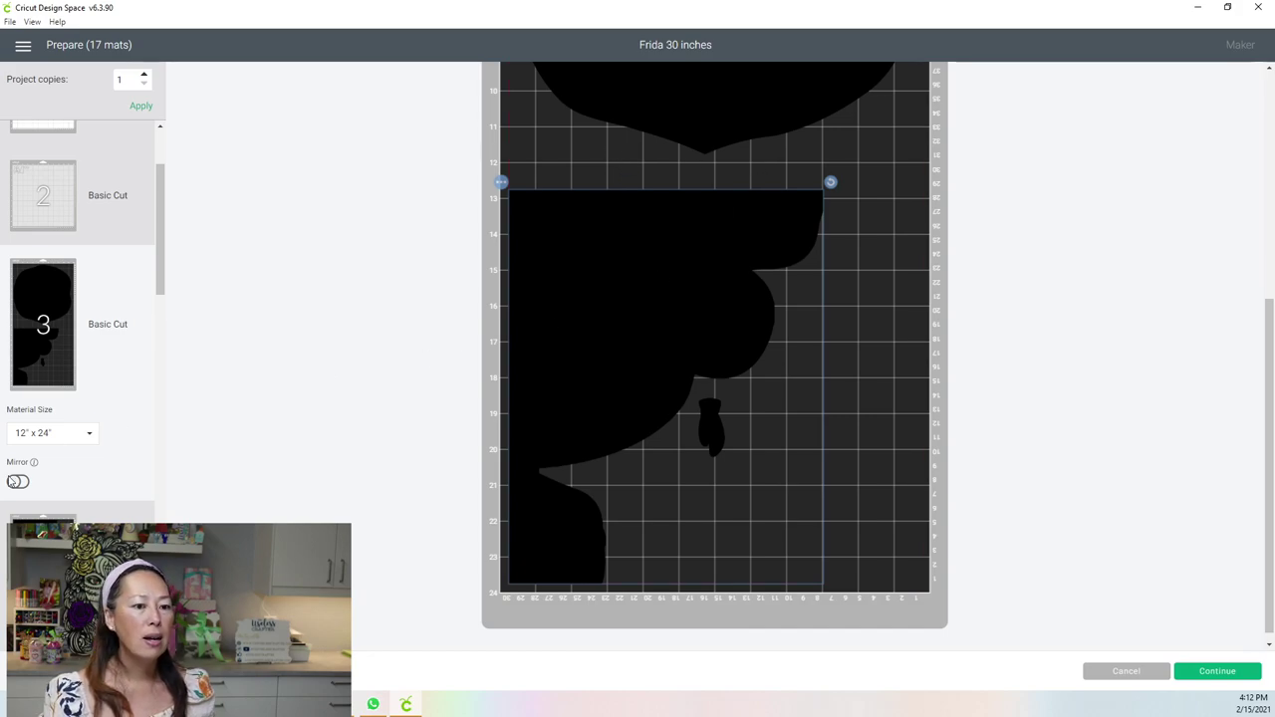
Review mats 4 and 5, then return to mat 3 and select its lower black piece.
{"action": "left_click", "coordinate": [40, 563]}
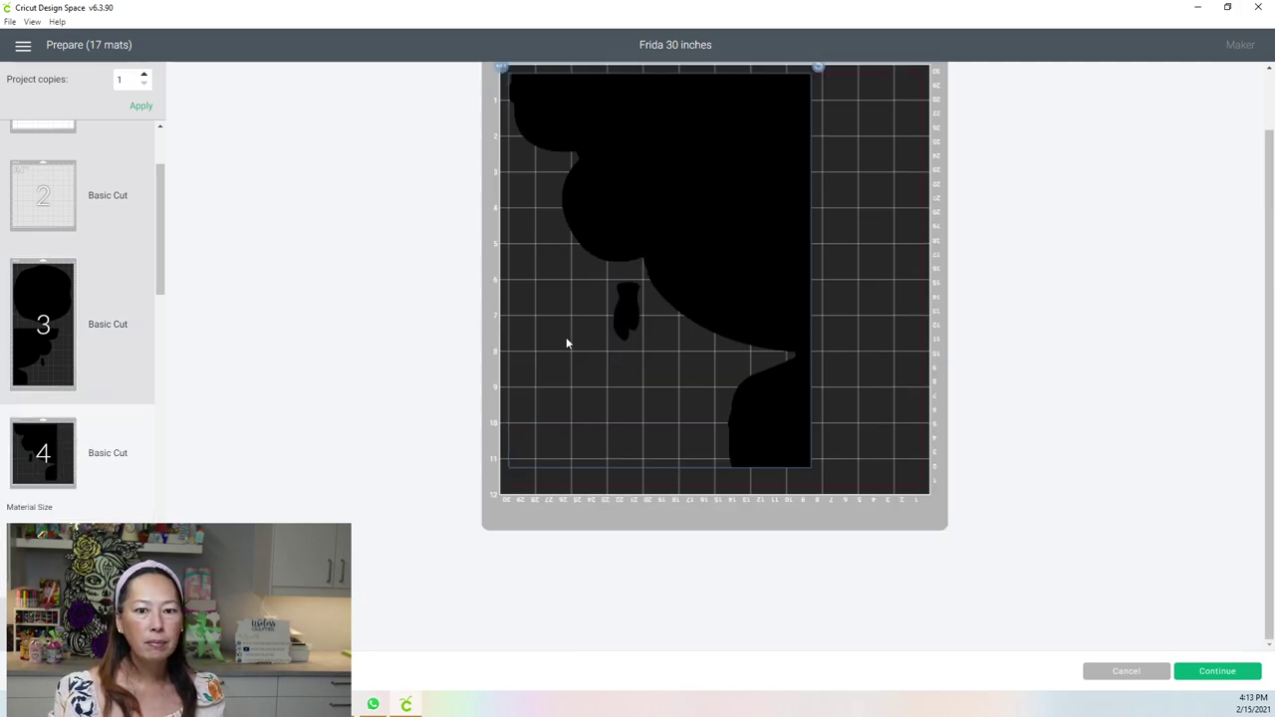
{"action": "scroll", "coordinate": [114, 489], "scroll_direction": "down", "scroll_amount": 3}
{"action": "left_click", "coordinate": [43, 453]}
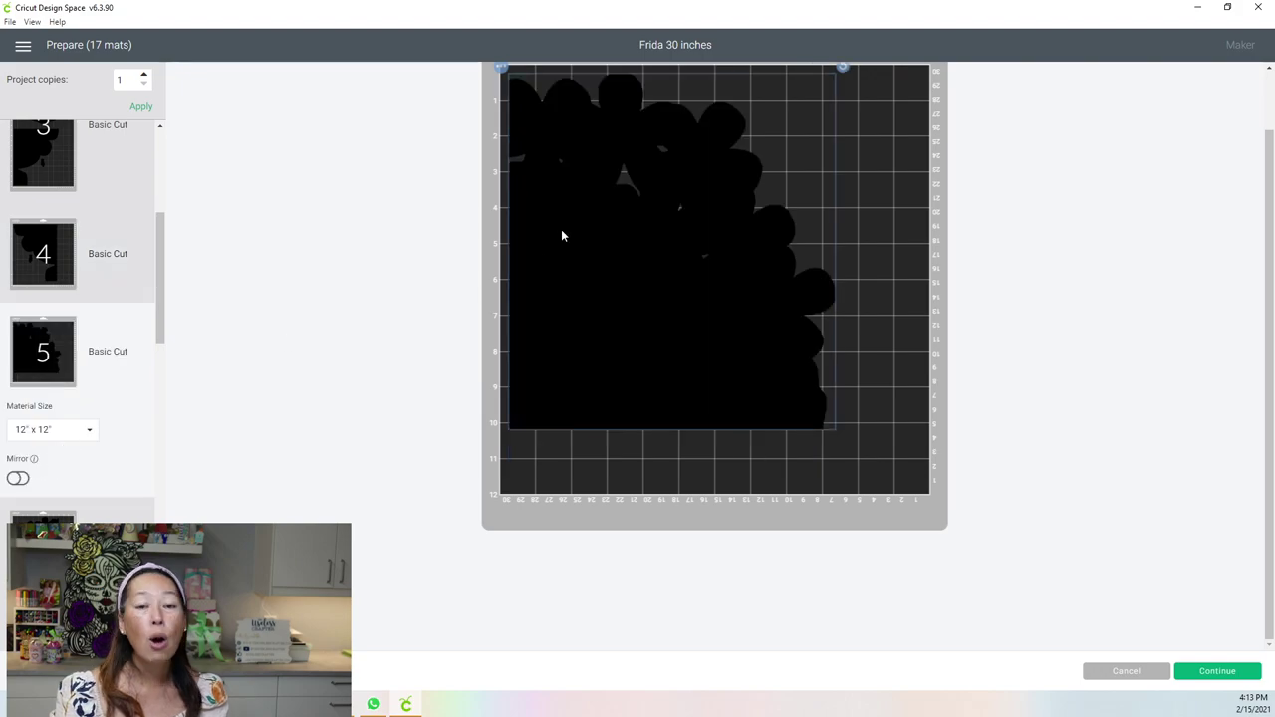
{"action": "scroll", "coordinate": [561, 229], "scroll_direction": "up", "scroll_amount": 1}
{"action": "scroll", "coordinate": [80, 209], "scroll_direction": "up", "scroll_amount": 2}
{"action": "scroll", "coordinate": [78, 209], "scroll_direction": "up", "scroll_amount": 2}
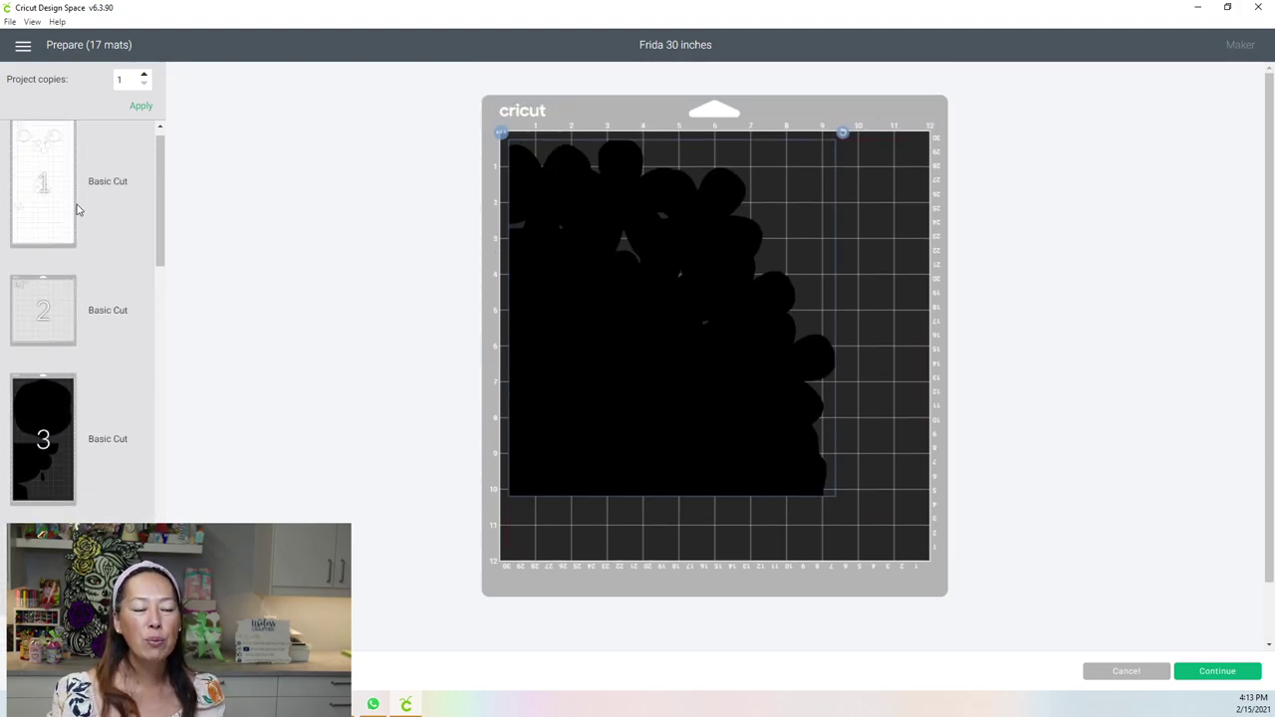
{"action": "left_click", "coordinate": [42, 410]}
{"action": "scroll", "coordinate": [733, 230], "scroll_direction": "down", "scroll_amount": 3}
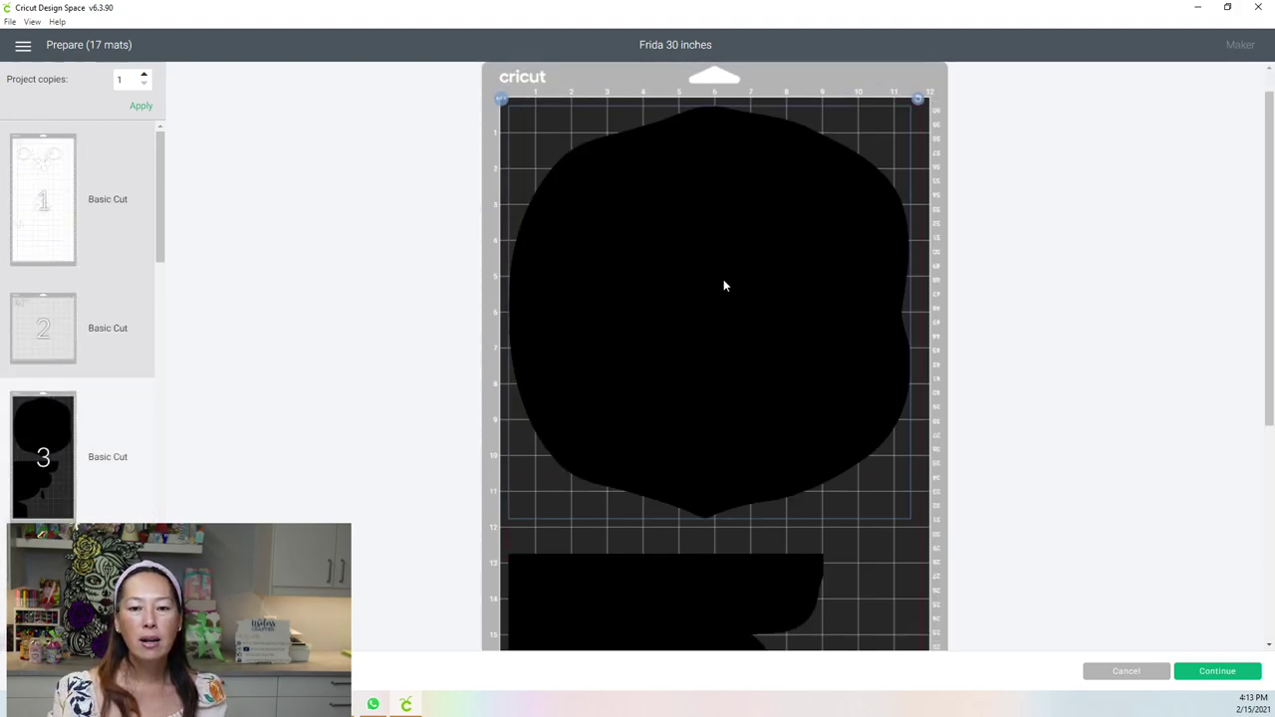
{"action": "left_click", "coordinate": [680, 463]}
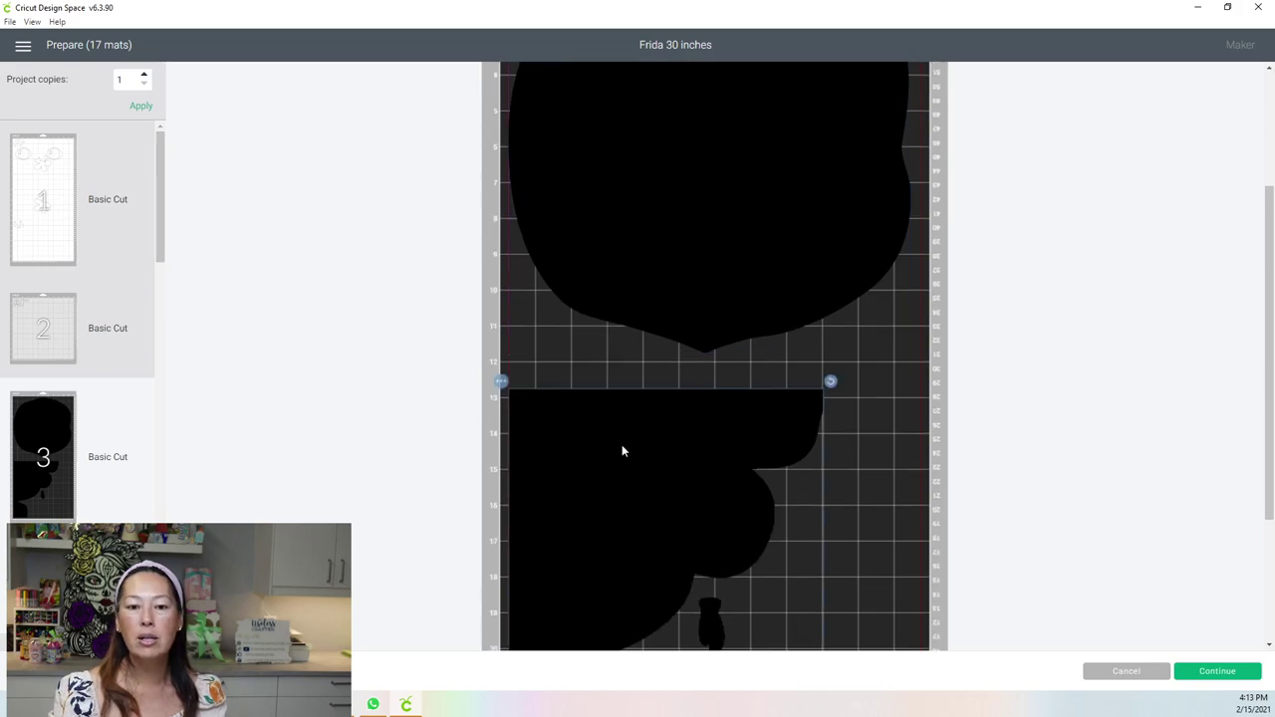
Move the selected lower black piece onto a new black mat.
{"action": "left_click", "coordinate": [502, 384]}
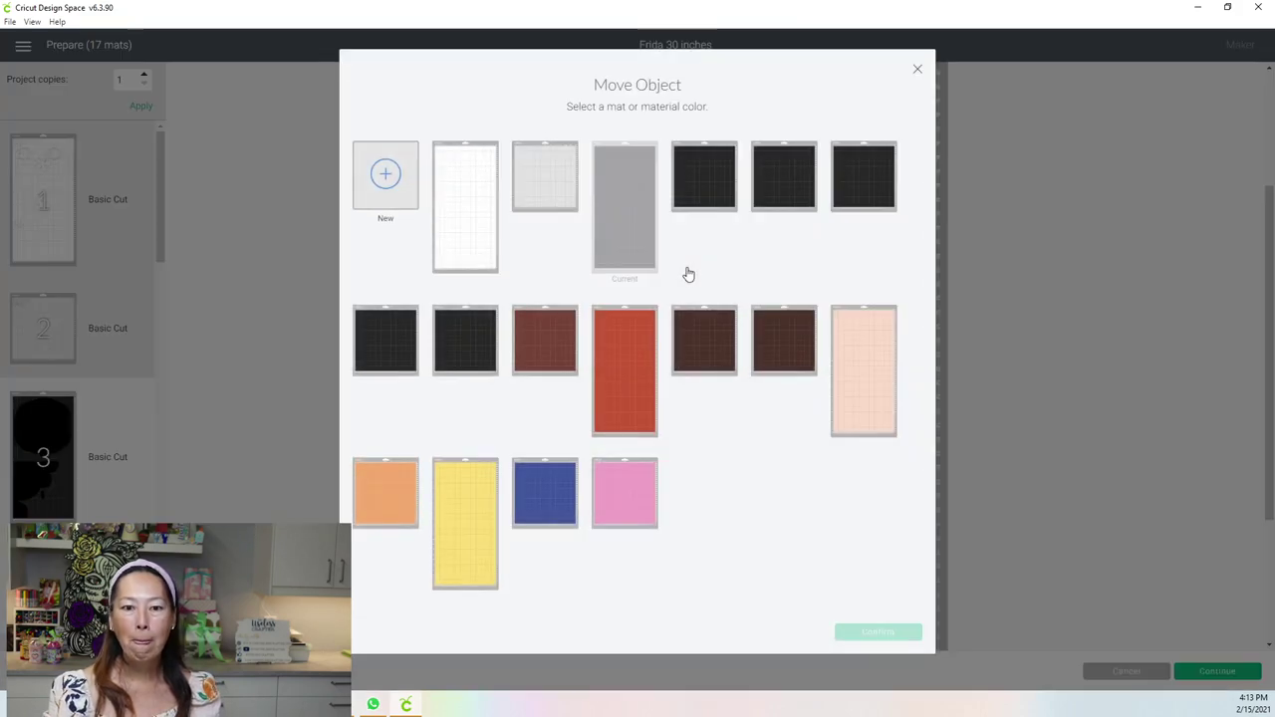
{"action": "left_click", "coordinate": [385, 178]}
{"action": "left_click", "coordinate": [542, 273]}
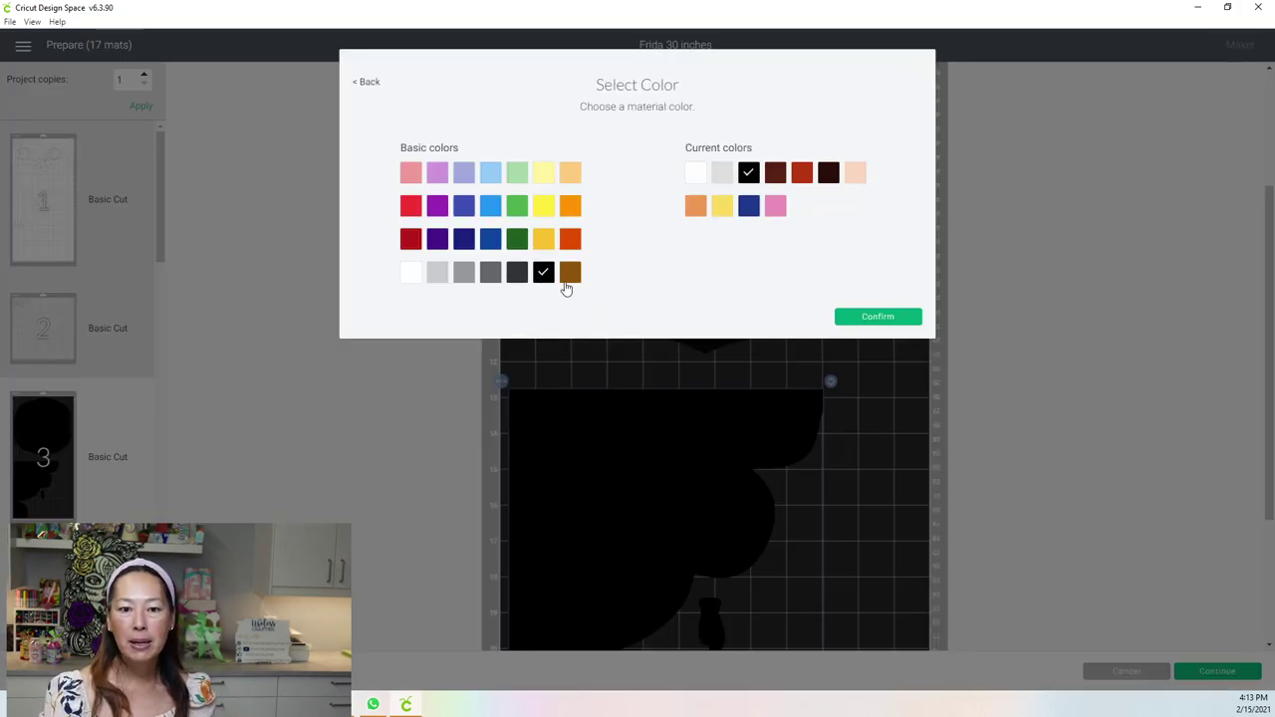
{"action": "left_click", "coordinate": [877, 317]}
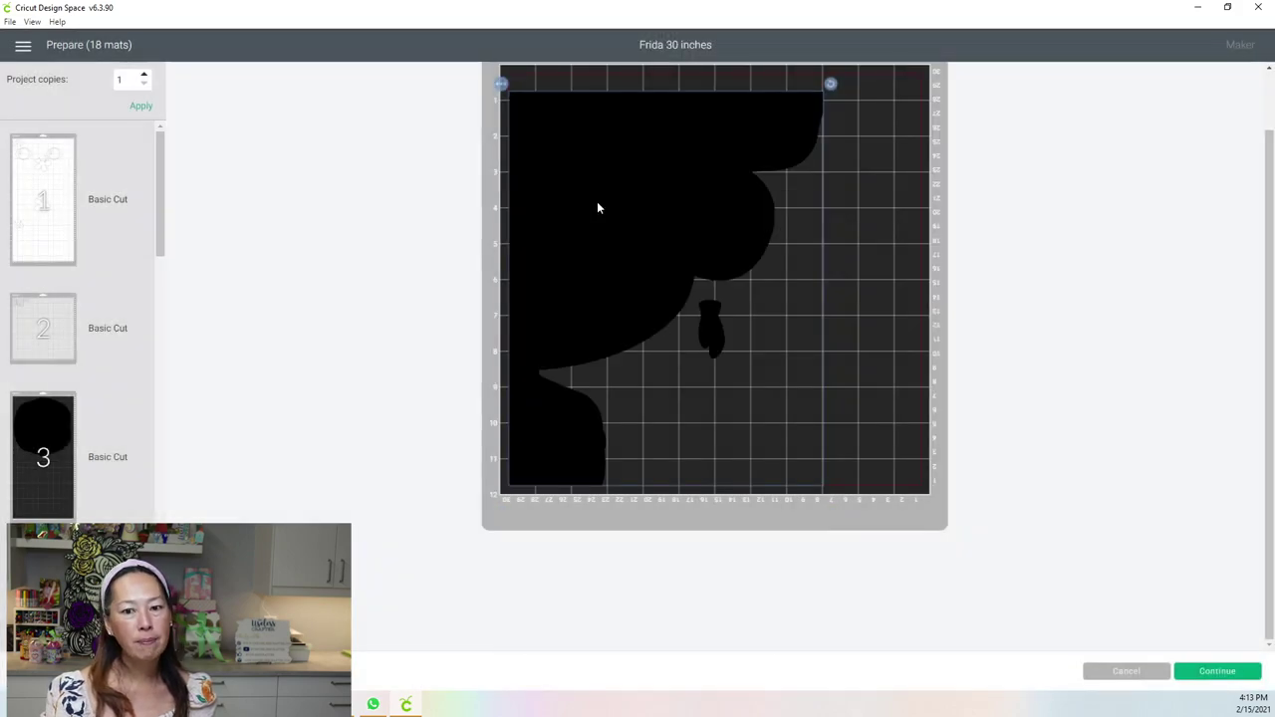
Display mat 3 with the large round piece and scroll the mat list down to mats 5–8.
{"action": "scroll", "coordinate": [627, 229], "scroll_direction": "up", "scroll_amount": 2}
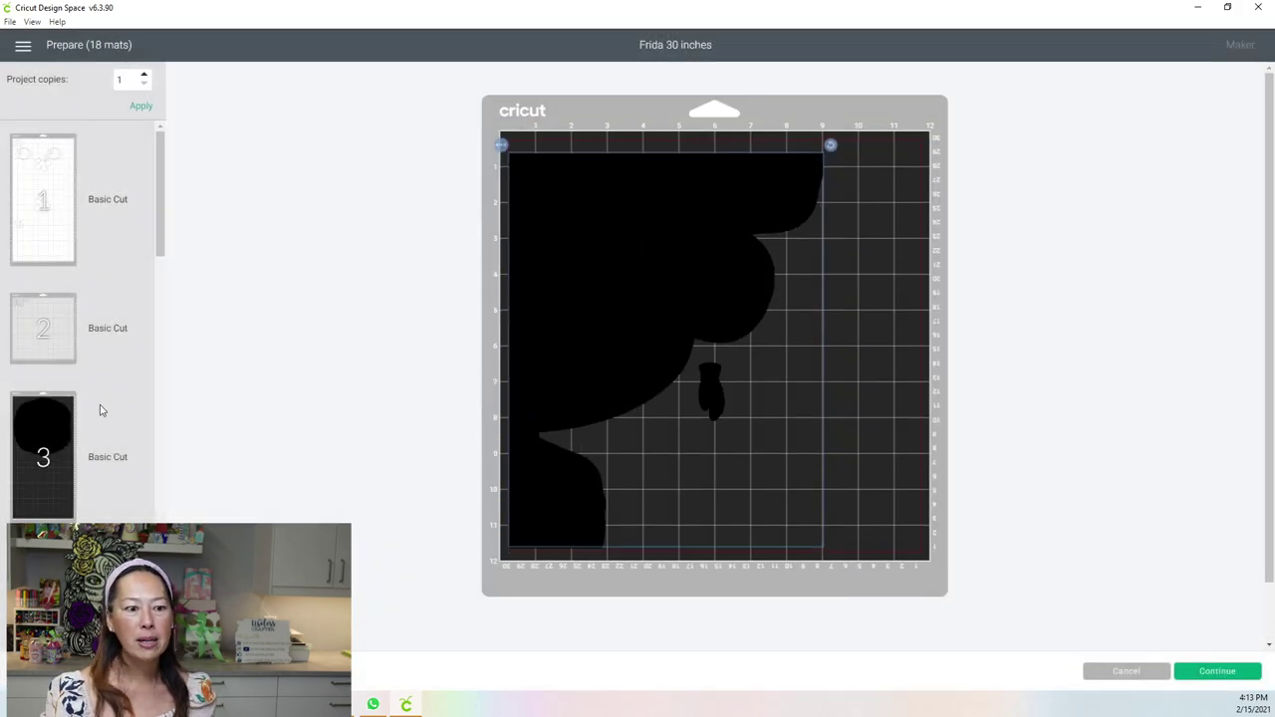
{"action": "left_click", "coordinate": [60, 422]}
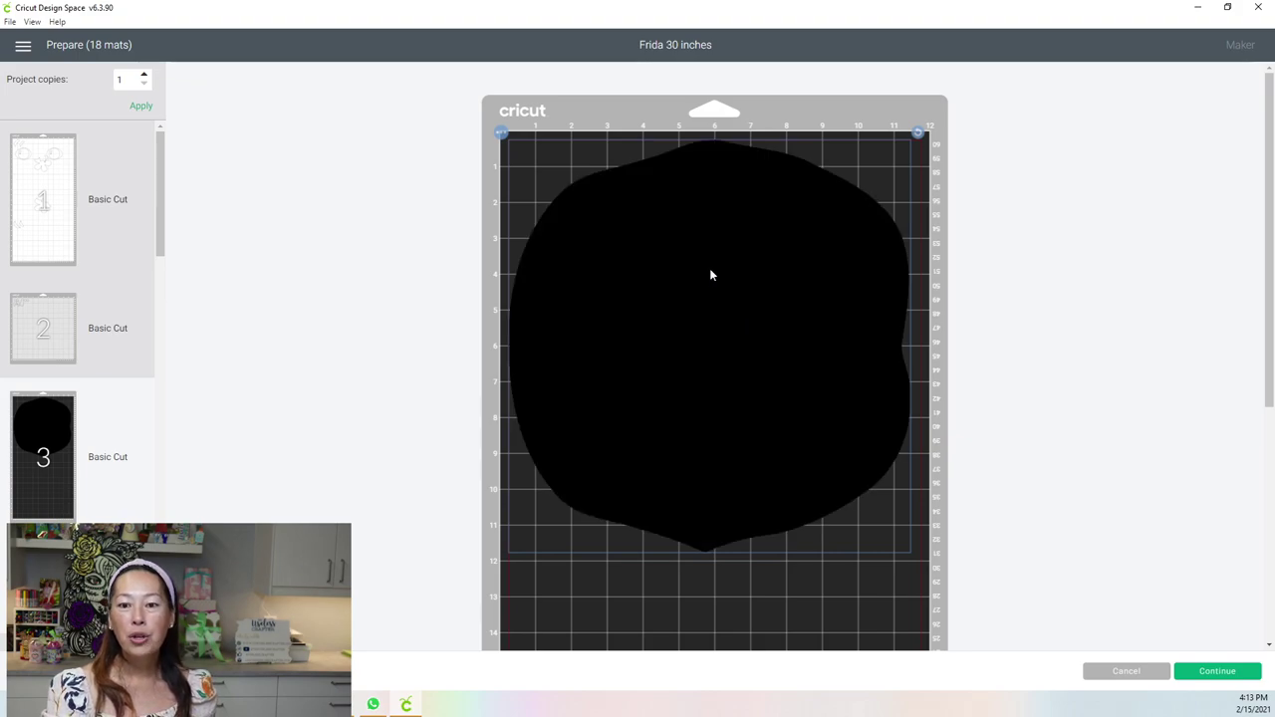
{"action": "scroll", "coordinate": [700, 286], "scroll_direction": "down", "scroll_amount": 3}
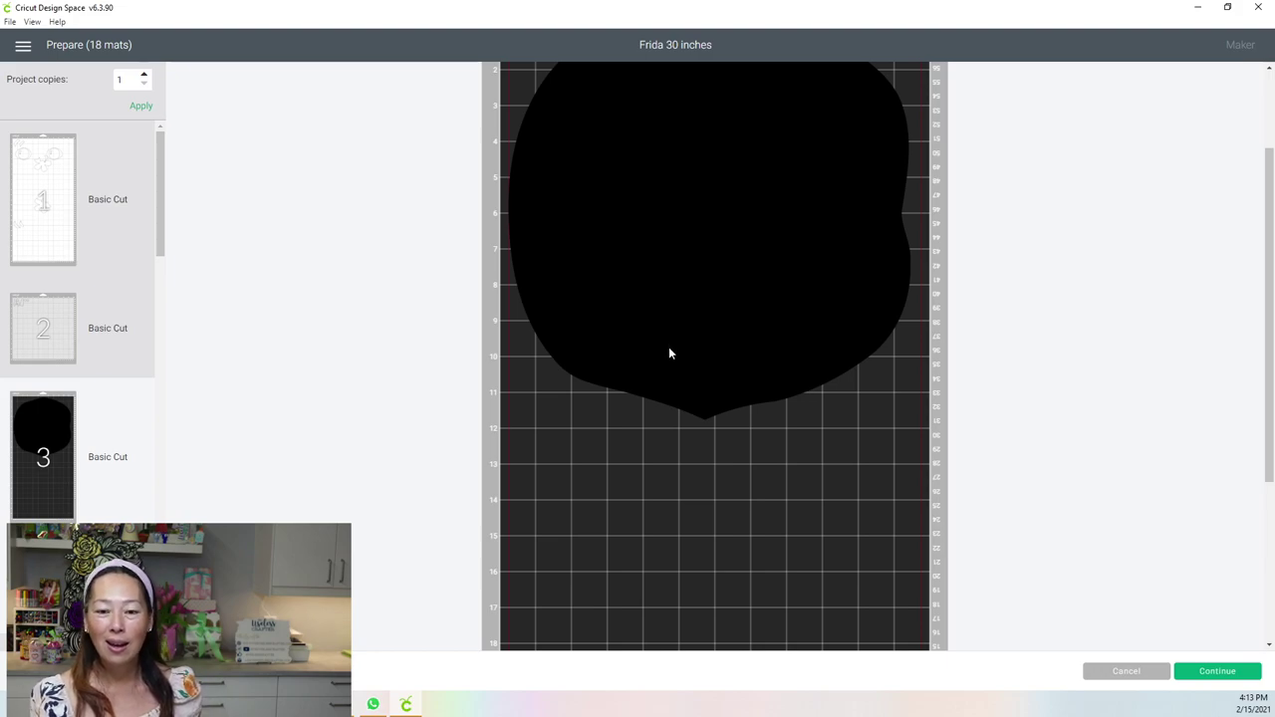
{"action": "scroll", "coordinate": [733, 439], "scroll_direction": "down", "scroll_amount": 2}
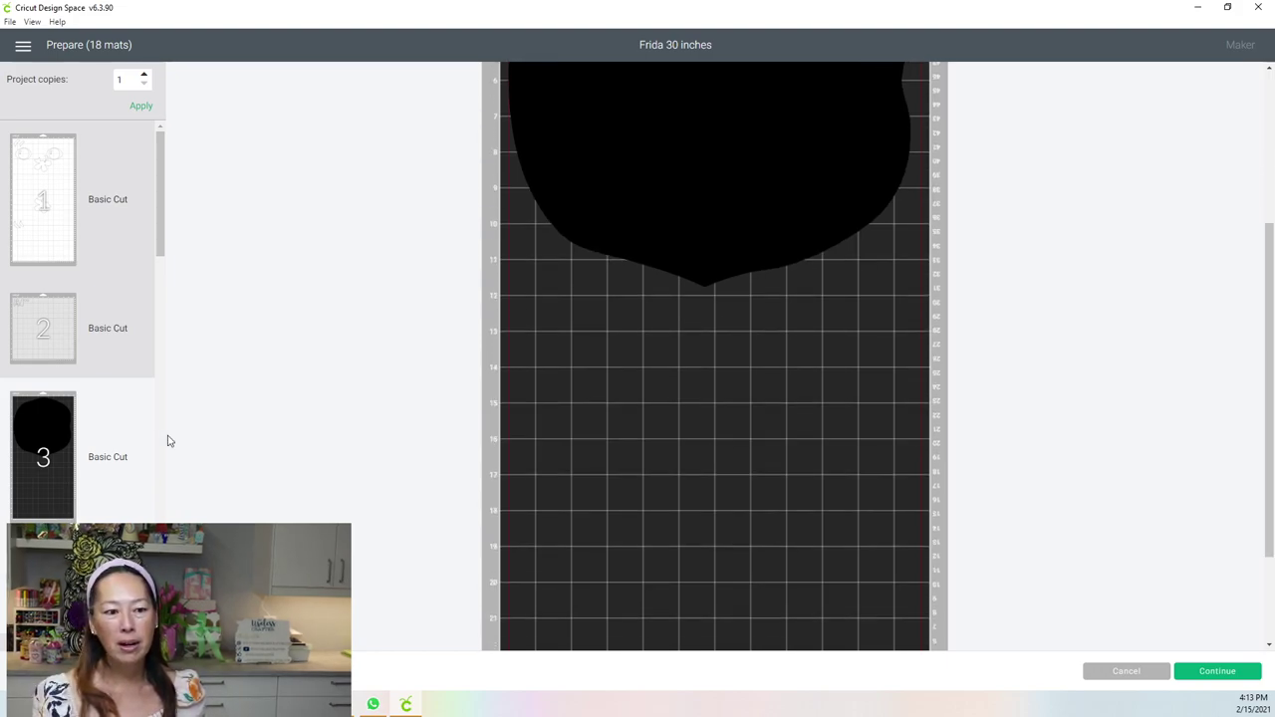
{"action": "scroll", "coordinate": [114, 449], "scroll_direction": "down", "scroll_amount": 3}
{"action": "scroll", "coordinate": [108, 444], "scroll_direction": "down", "scroll_amount": 3}
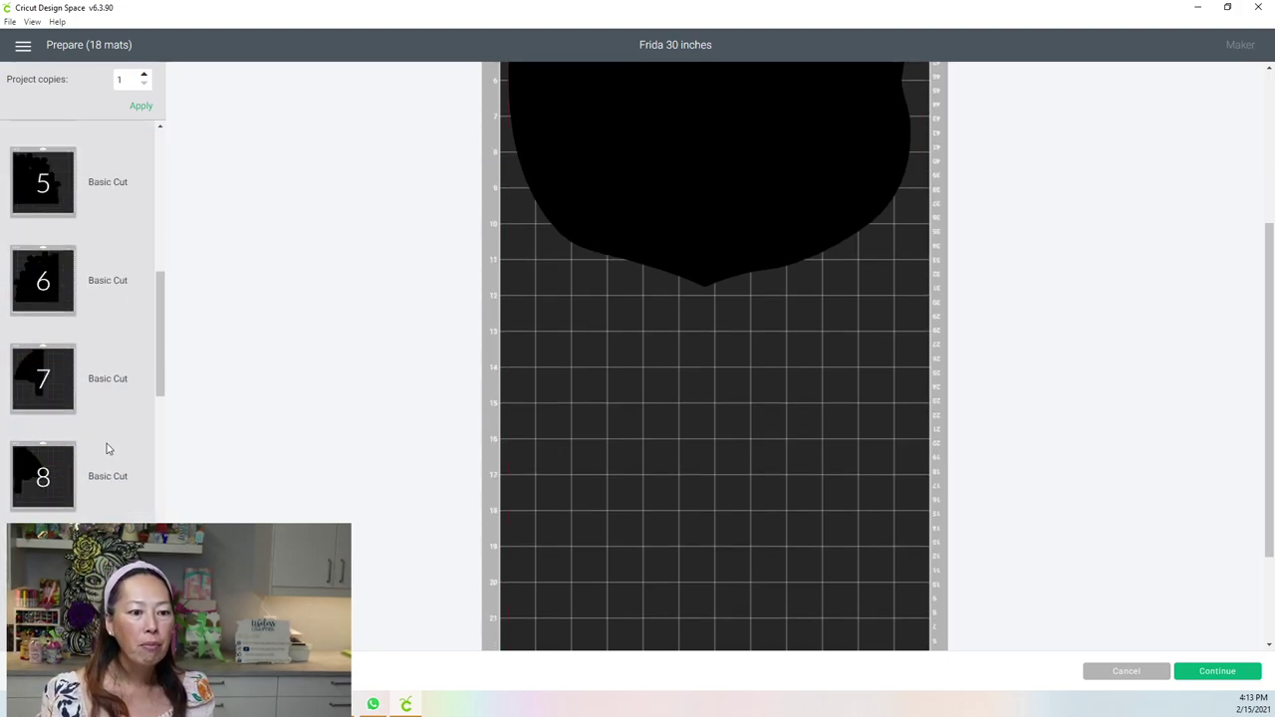
Move mat 8's black piece onto mat 7 and place it on mat 7's empty right side.
{"action": "left_click", "coordinate": [59, 395]}
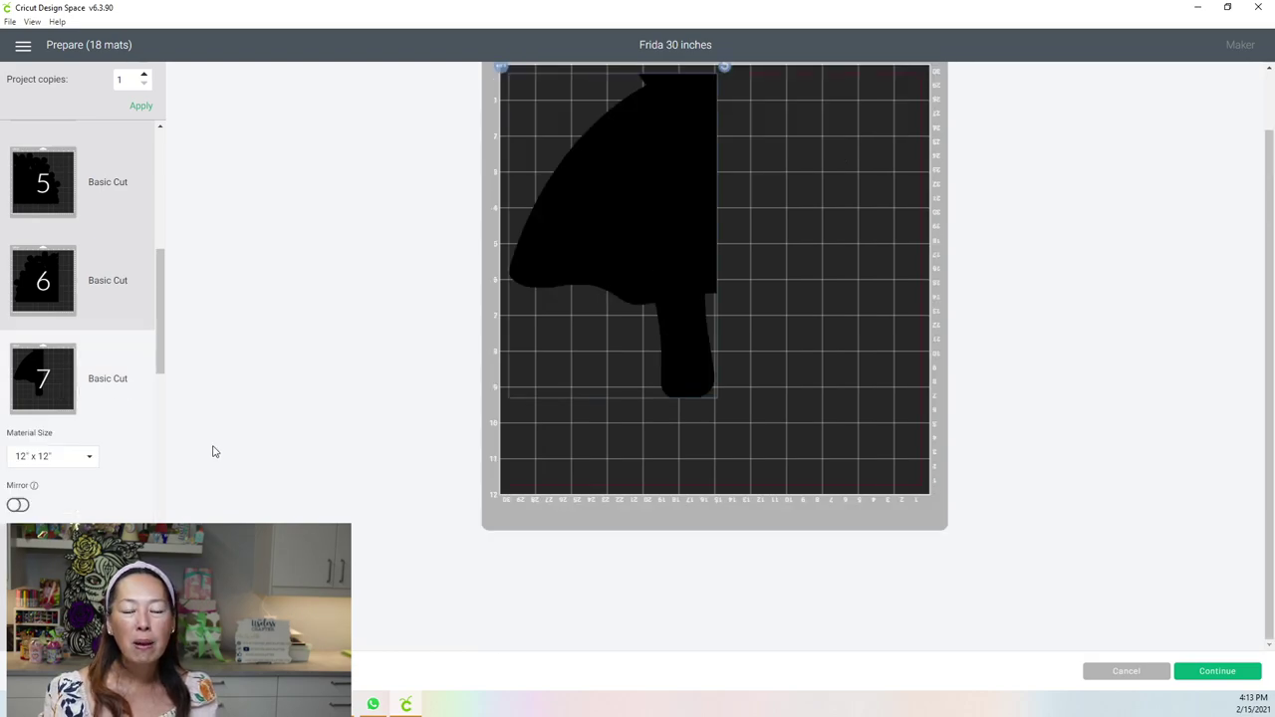
{"action": "left_click", "coordinate": [60, 576]}
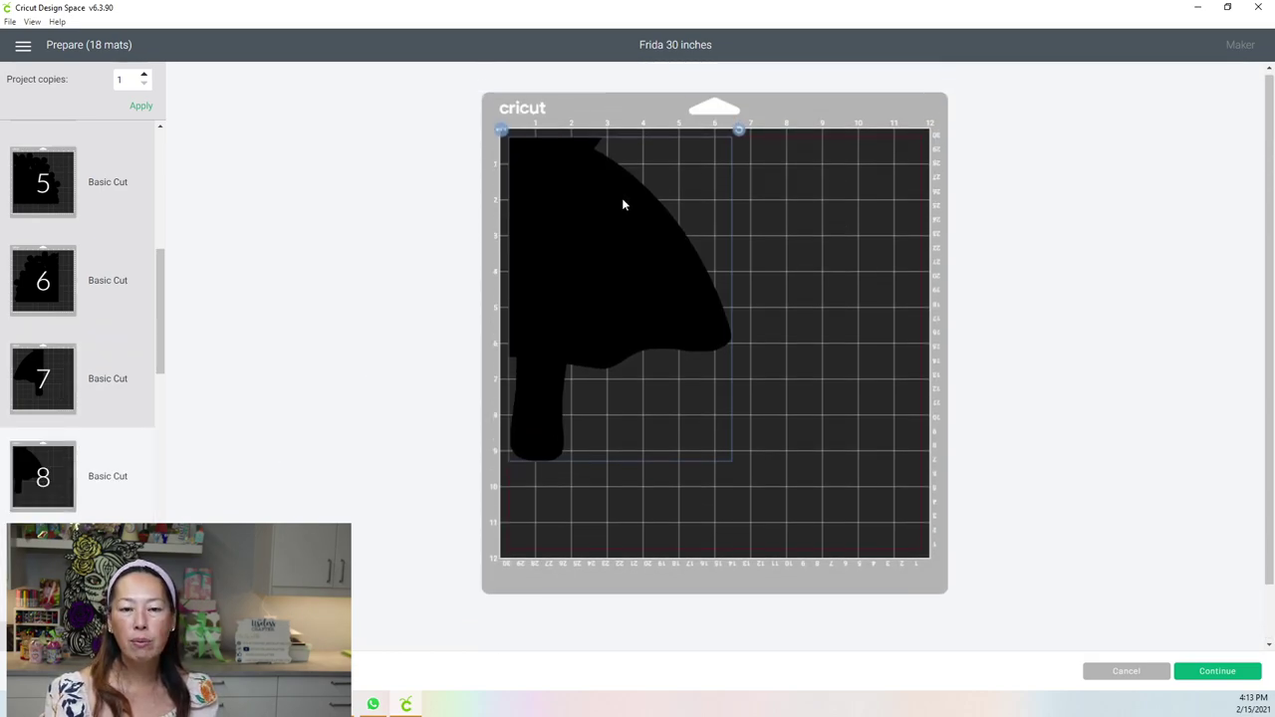
{"action": "left_click", "coordinate": [502, 134]}
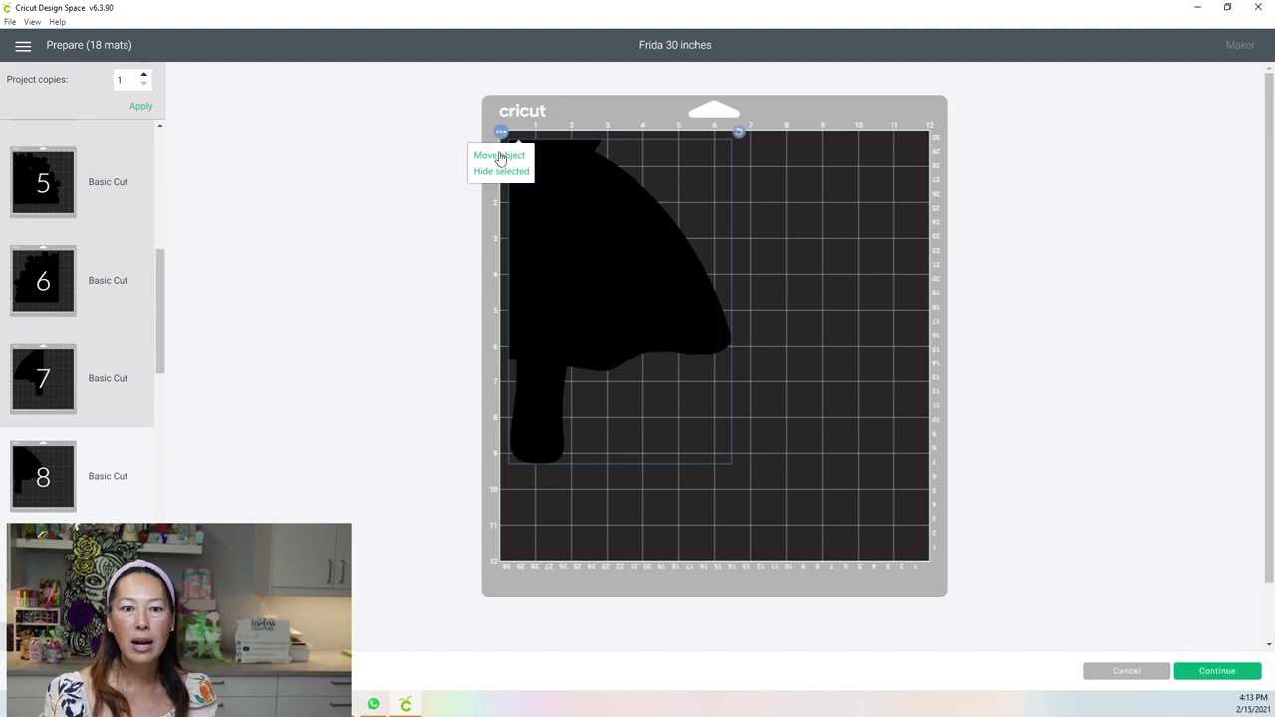
{"action": "left_click", "coordinate": [500, 156]}
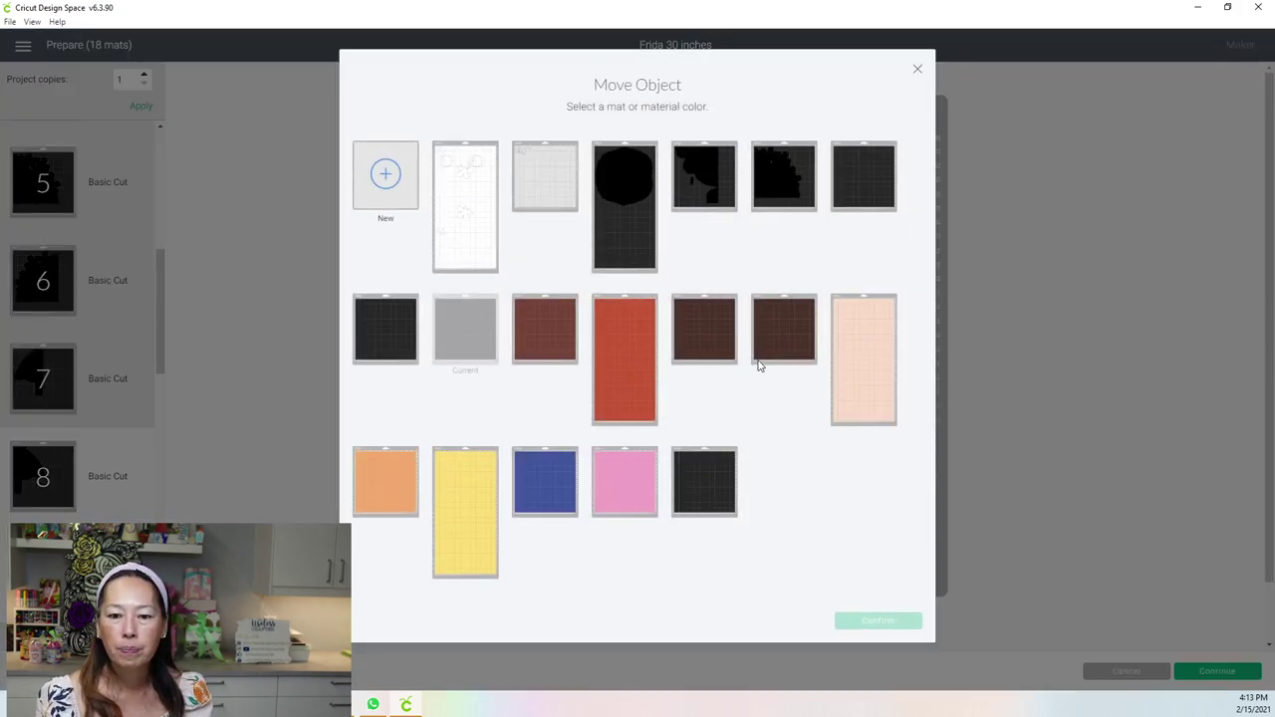
{"action": "left_click", "coordinate": [397, 337]}
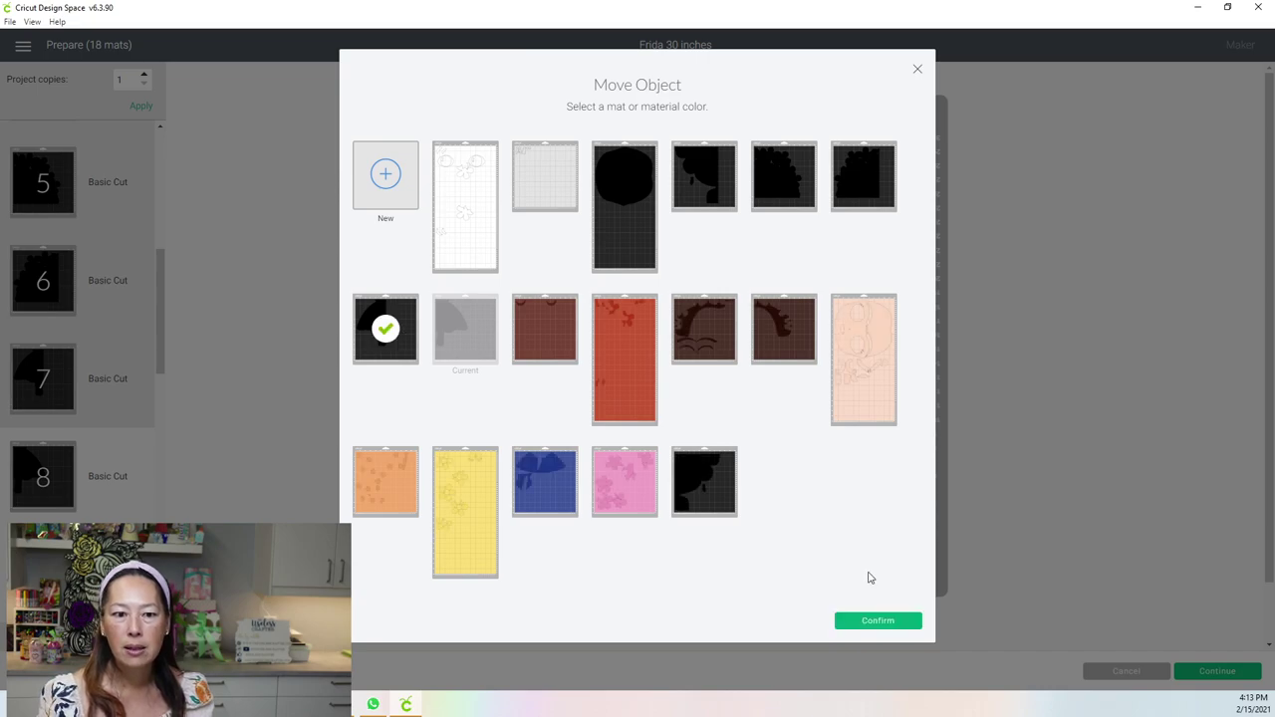
{"action": "key", "text": "Return"}
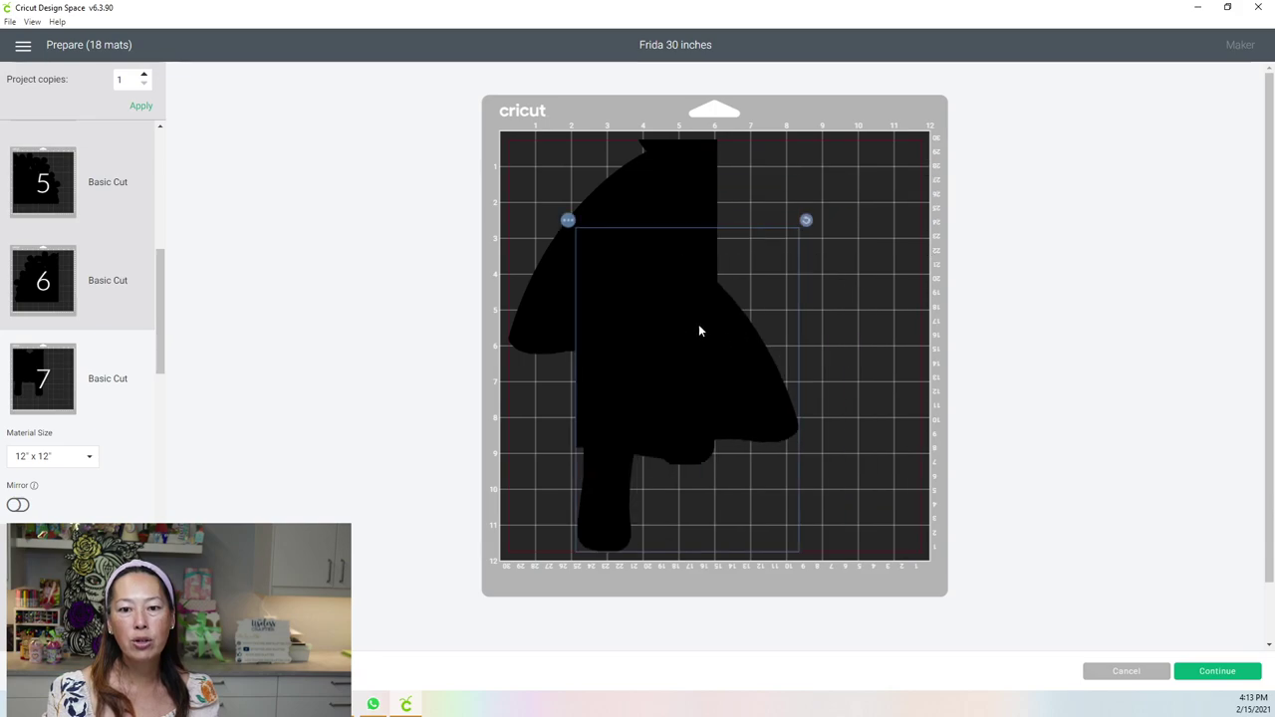
{"action": "left_click_drag", "start_coordinate": [677, 186], "coordinate": [914, 133]}
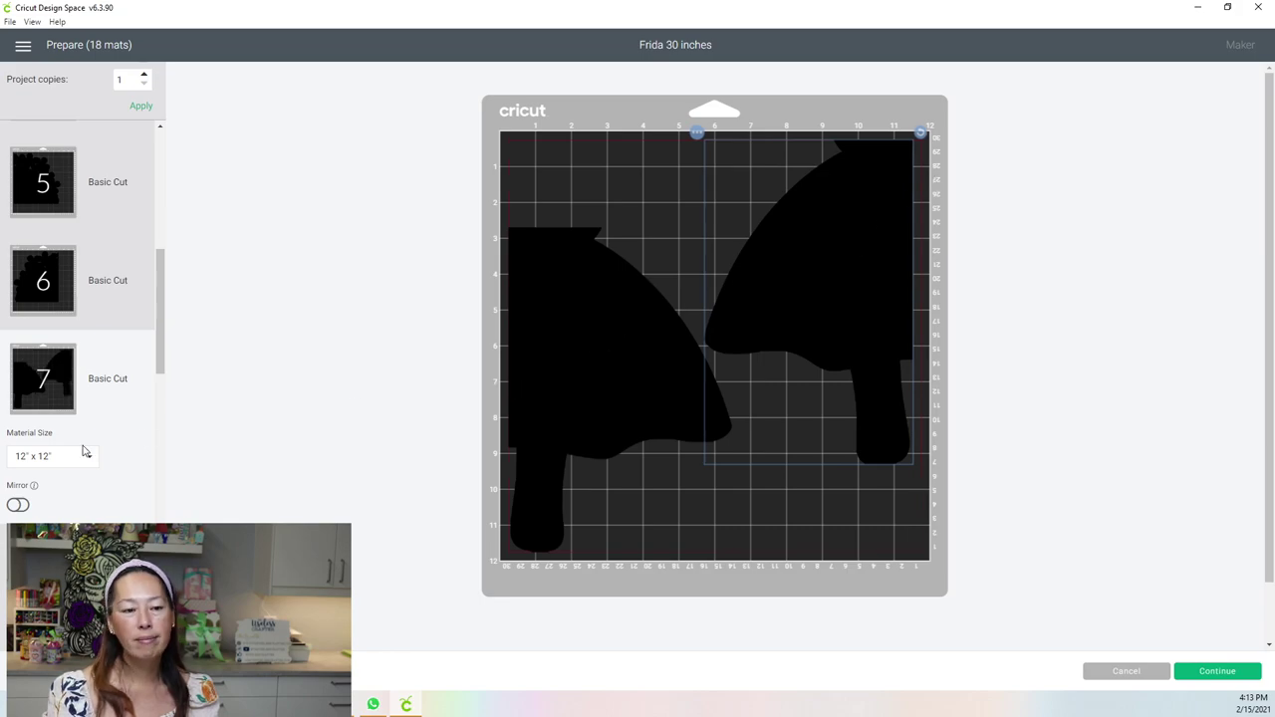
Slide mat 9's two crescents up to the mat's top edge.
{"action": "scroll", "coordinate": [25, 409], "scroll_direction": "up", "scroll_amount": 2}
{"action": "scroll", "coordinate": [29, 426], "scroll_direction": "down", "scroll_amount": 5}
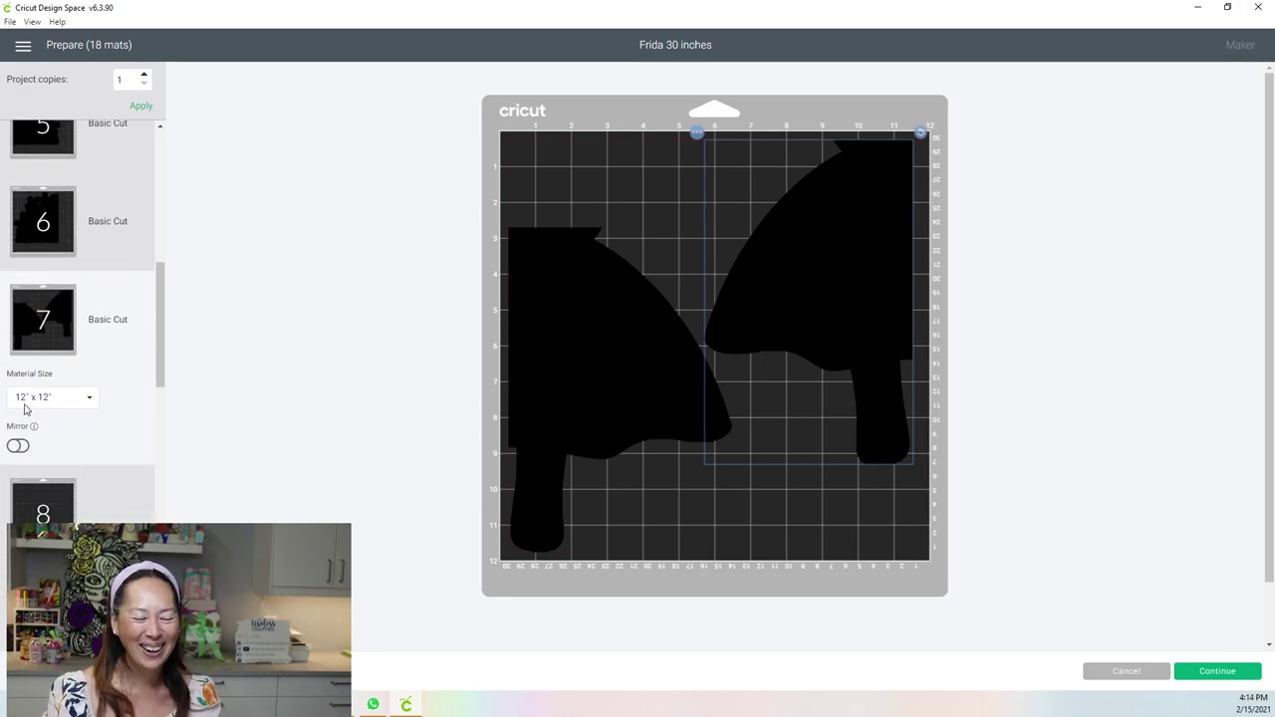
{"action": "left_click", "coordinate": [43, 404]}
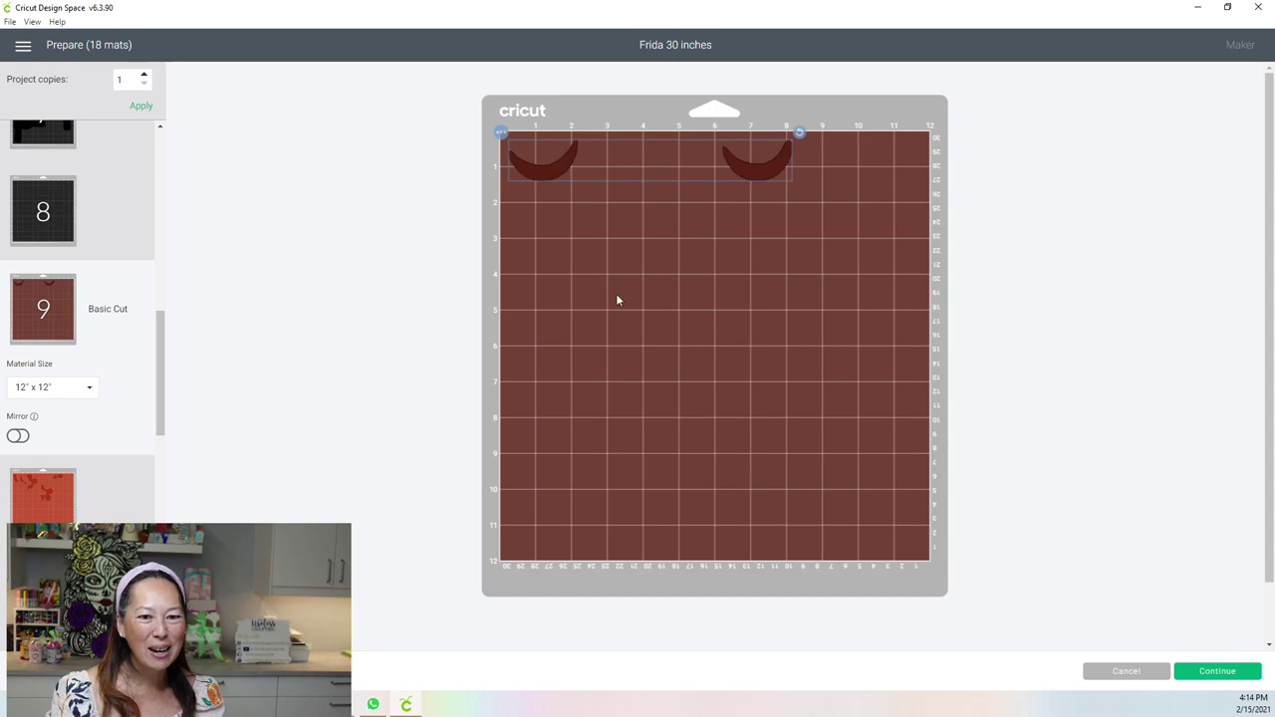
{"action": "left_click_drag", "start_coordinate": [772, 169], "coordinate": [777, 251]}
{"action": "left_click_drag", "start_coordinate": [715, 146], "coordinate": [716, 116]}
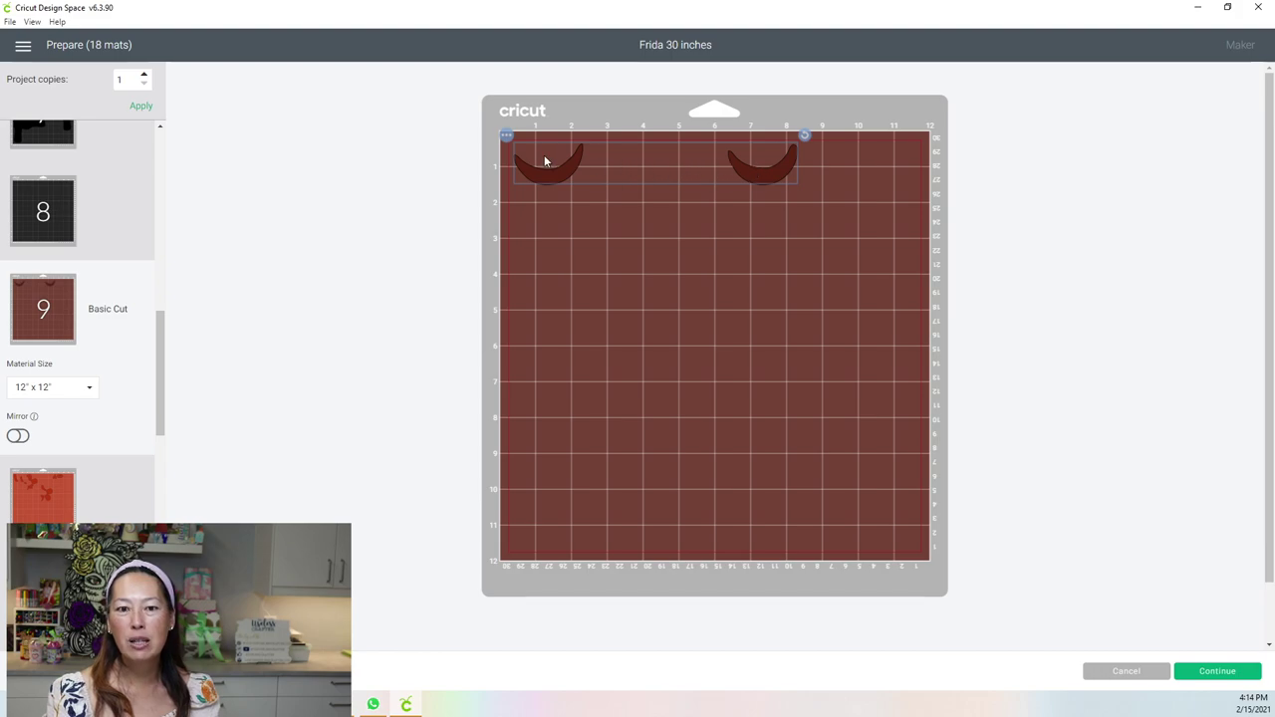
{"action": "left_click", "coordinate": [38, 513]}
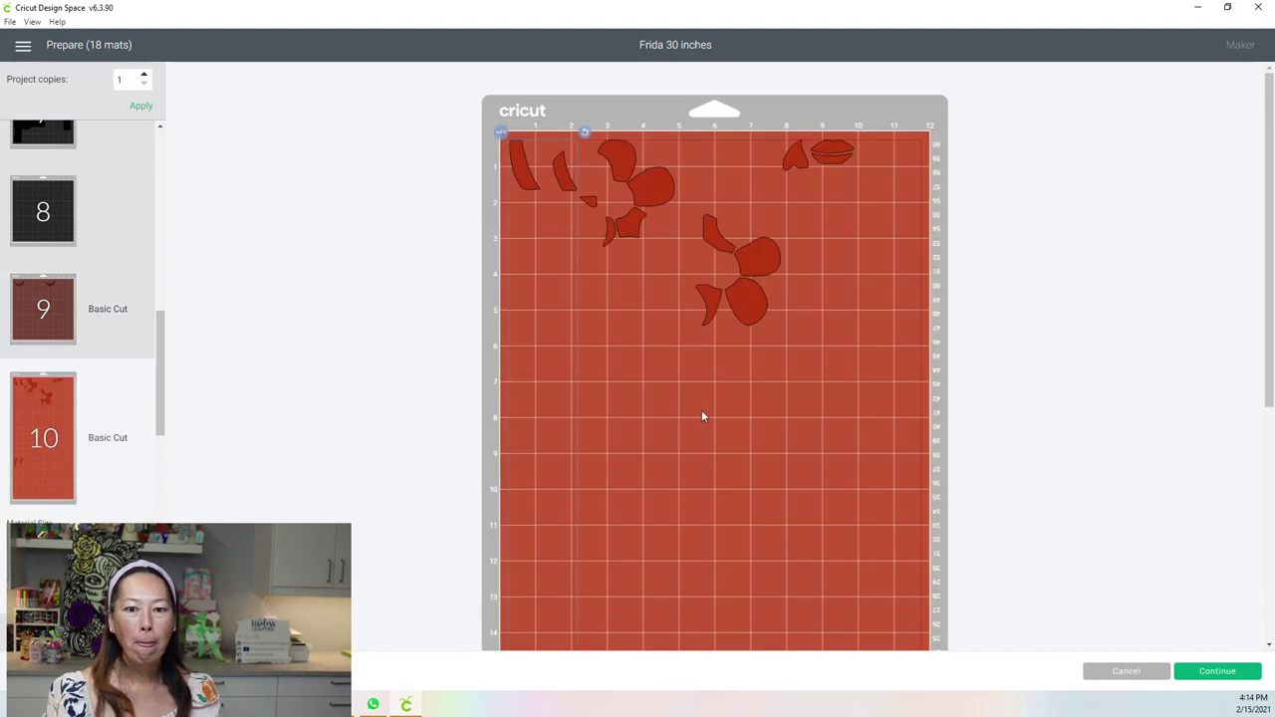
Gather mat 10's flower pieces, two petals, lips and small red piece into one cluster.
{"action": "left_click", "coordinate": [743, 280]}
{"action": "left_click_drag", "start_coordinate": [743, 280], "coordinate": [637, 348]}
{"action": "left_click_drag", "start_coordinate": [564, 172], "coordinate": [622, 217]}
{"action": "left_click", "coordinate": [578, 351]}
{"action": "left_click_drag", "start_coordinate": [578, 350], "coordinate": [554, 265]}
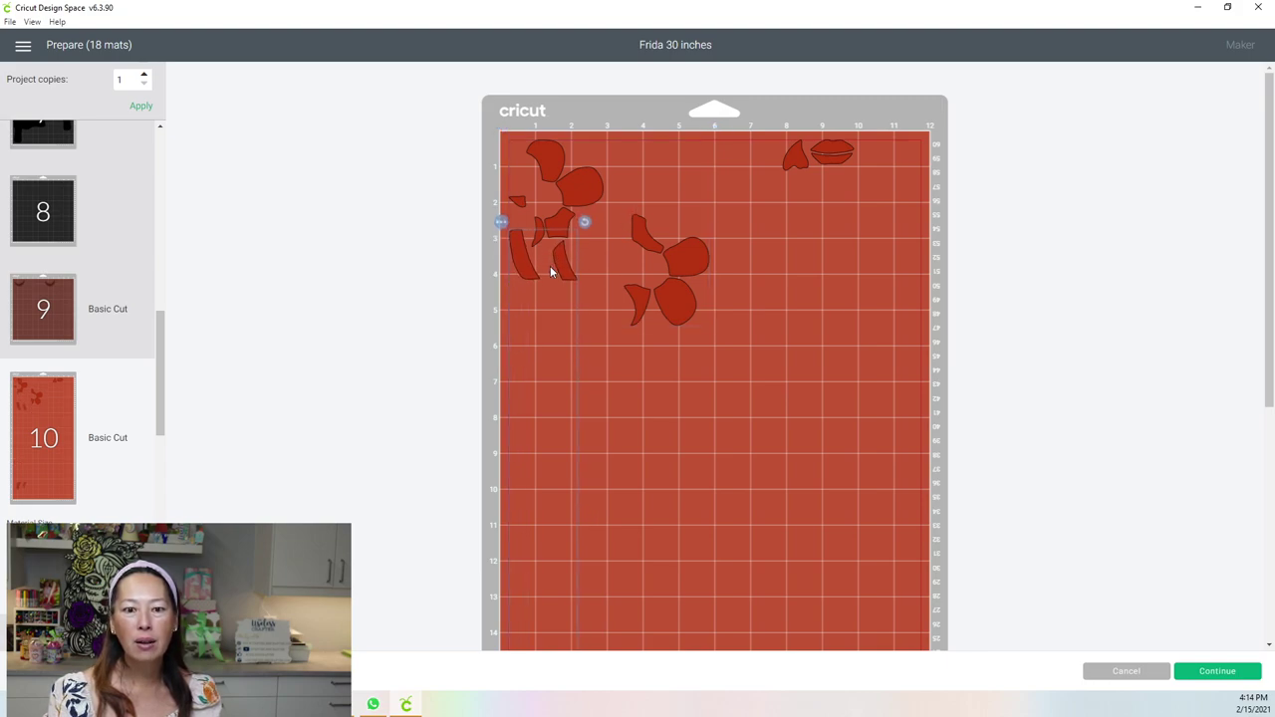
{"action": "left_click", "coordinate": [840, 159]}
{"action": "left_click_drag", "start_coordinate": [840, 159], "coordinate": [603, 259]}
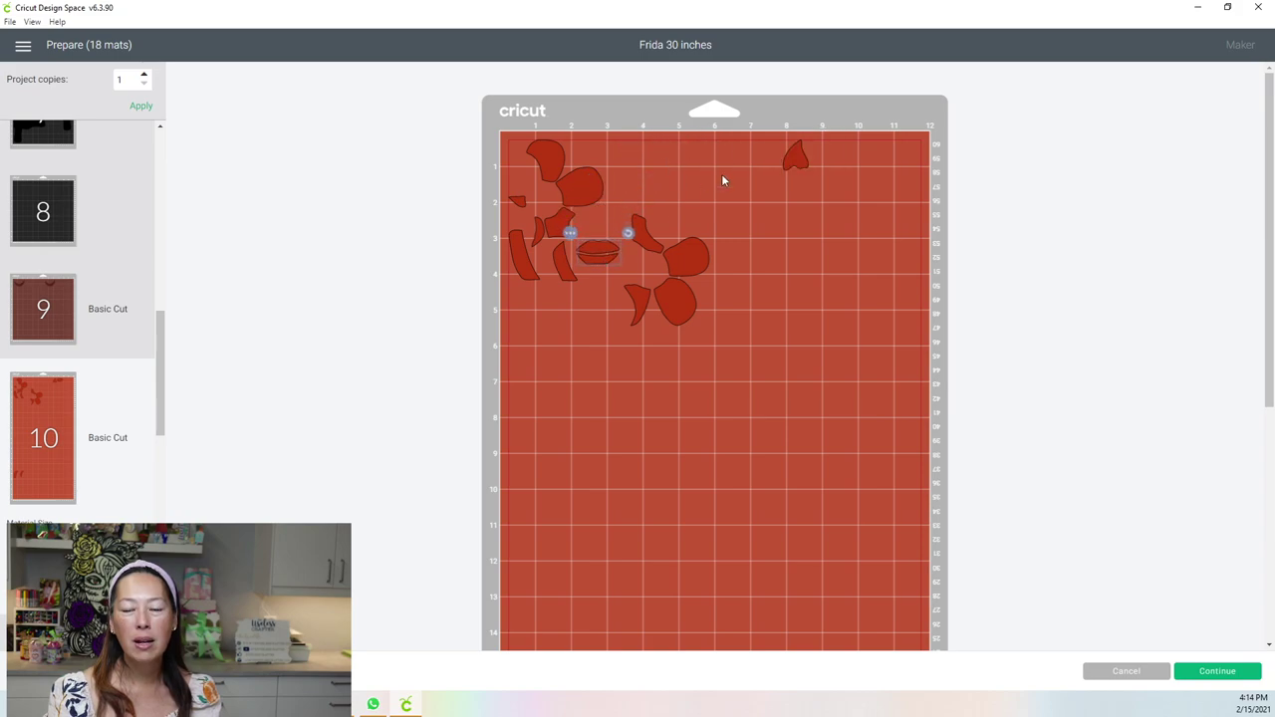
{"action": "left_click", "coordinate": [802, 160]}
{"action": "left_click_drag", "start_coordinate": [801, 160], "coordinate": [599, 231]}
Rotate all red pieces together and nudge the lips and small piece into the top-left corner.
{"action": "key", "text": "ctrl+a"}
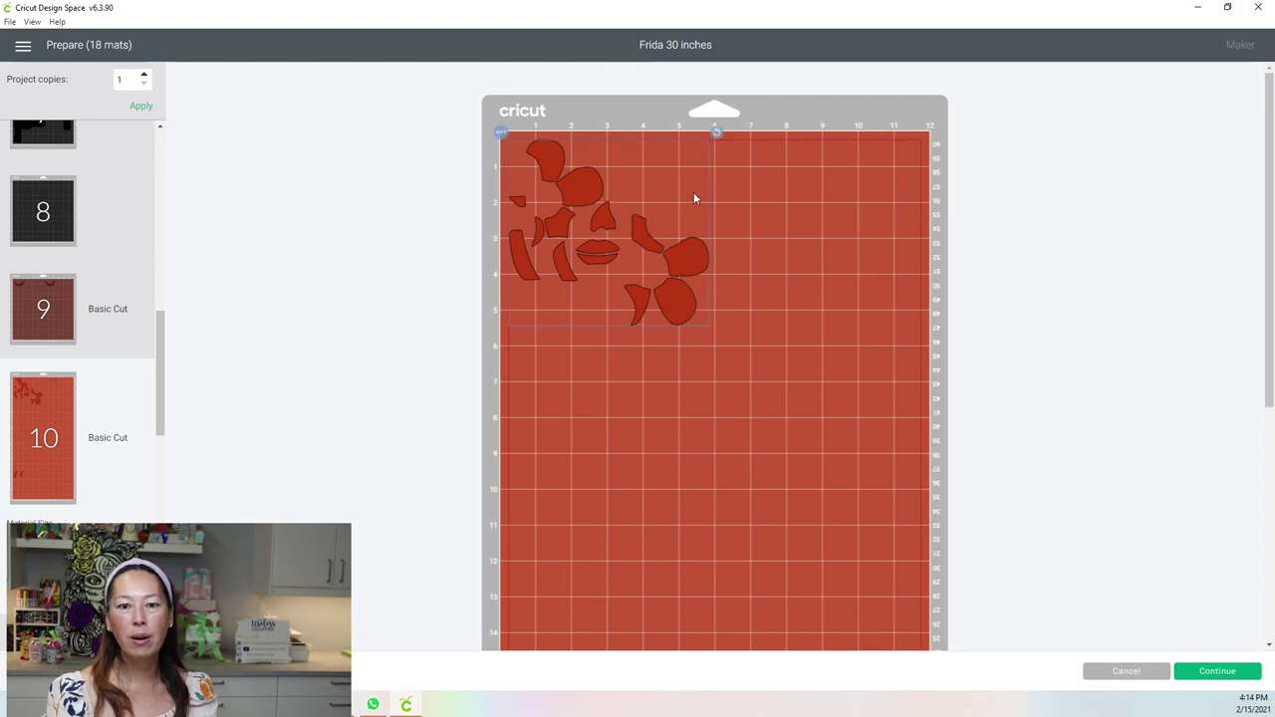
{"action": "left_click_drag", "start_coordinate": [714, 133], "coordinate": [544, 190]}
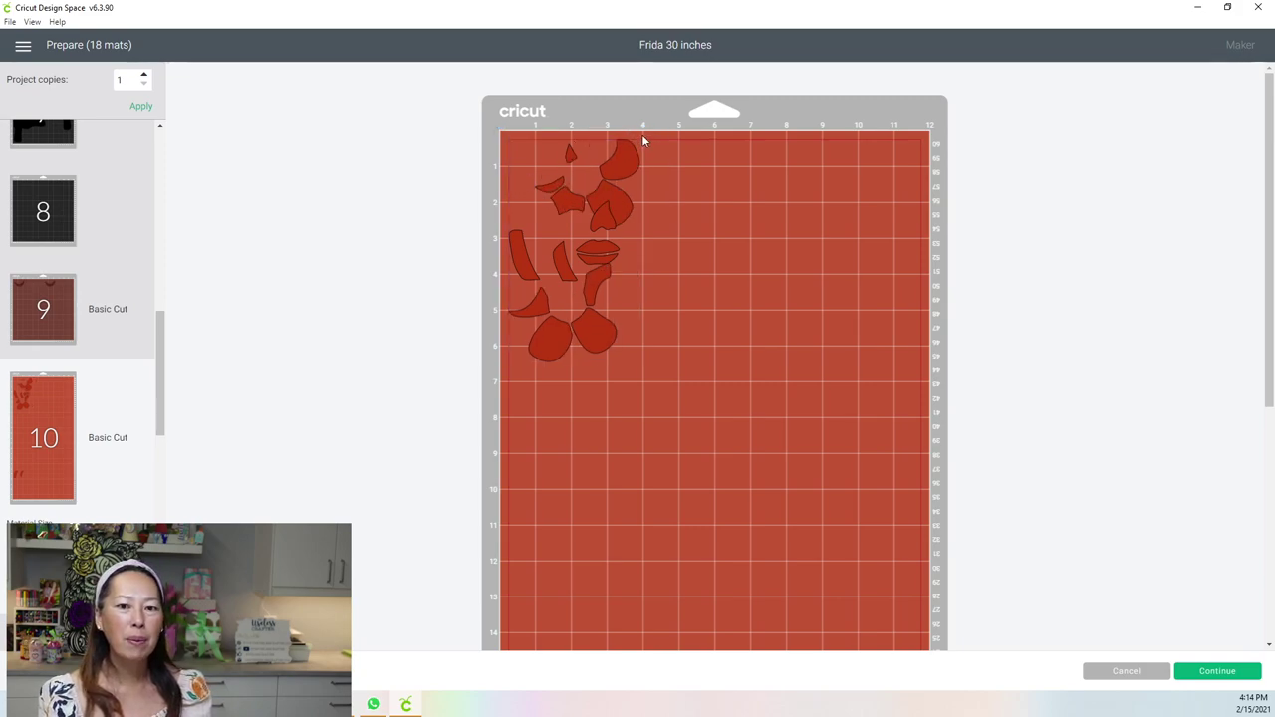
{"action": "left_click_drag", "start_coordinate": [590, 256], "coordinate": [525, 154]}
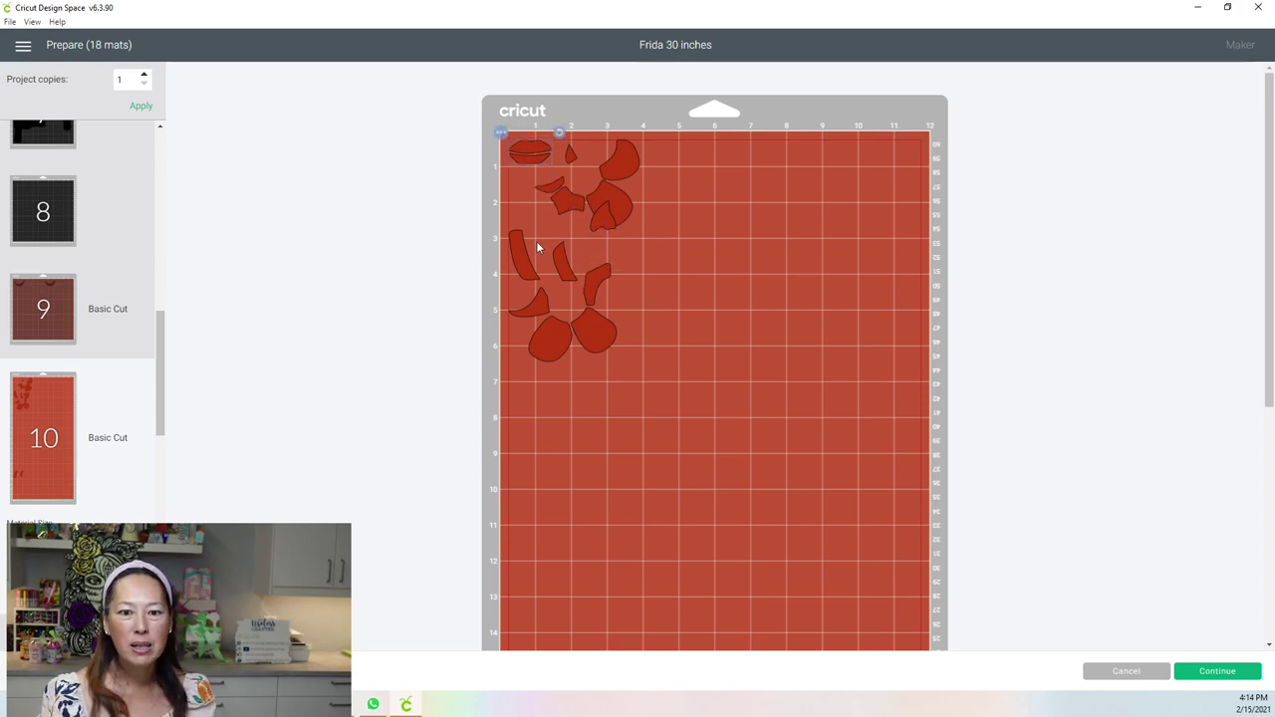
{"action": "left_click", "coordinate": [598, 223]}
{"action": "left_click_drag", "start_coordinate": [577, 234], "coordinate": [523, 227]}
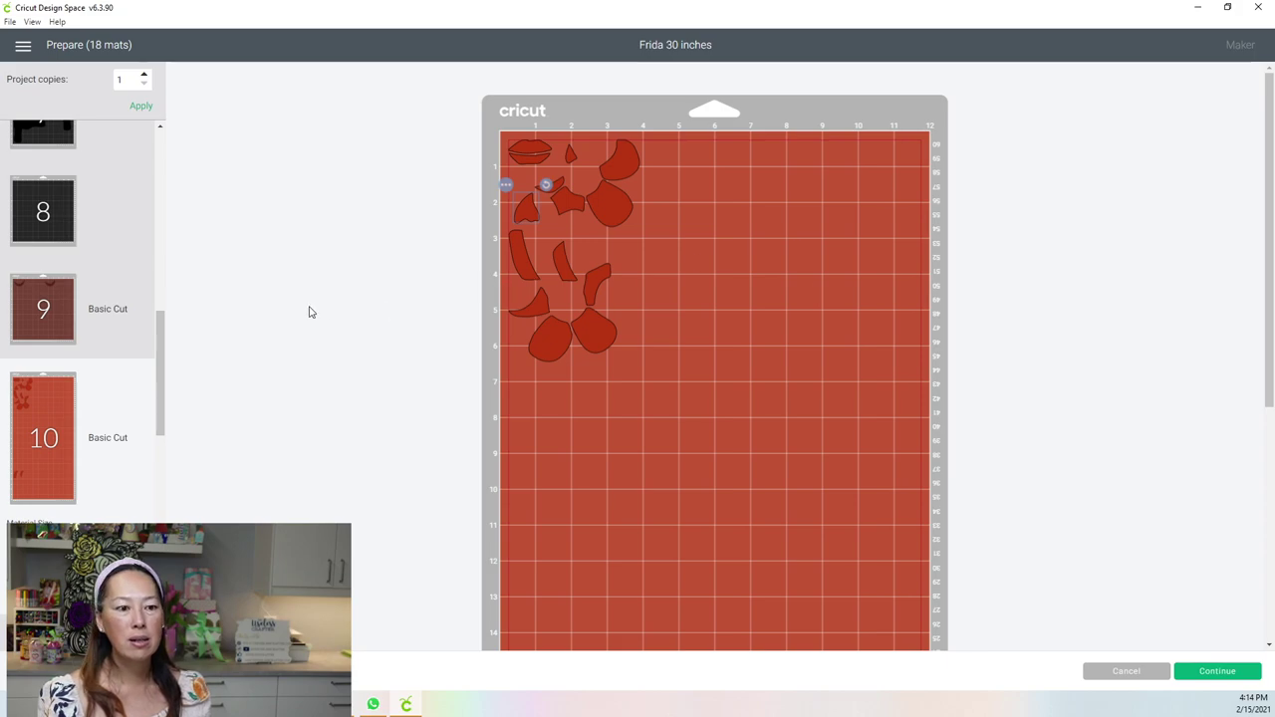
{"action": "scroll", "coordinate": [681, 372], "scroll_direction": "down", "scroll_amount": 5}
{"action": "left_click", "coordinate": [562, 479]}
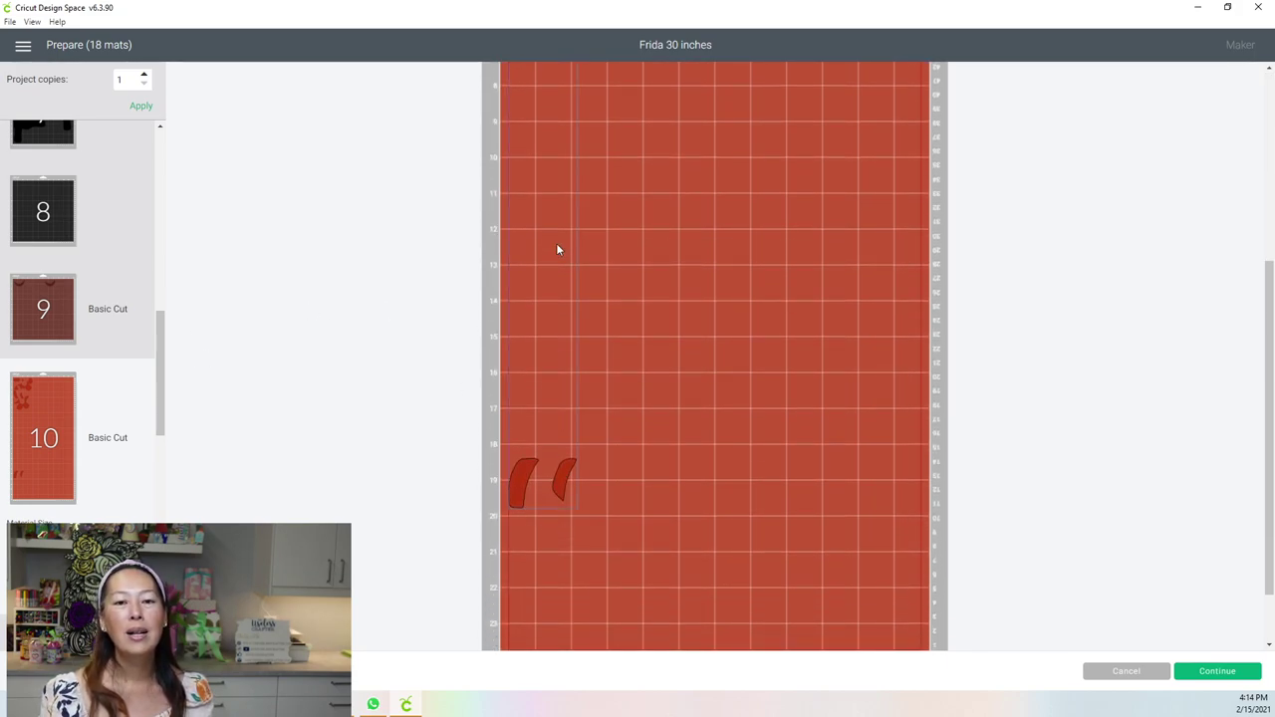
{"action": "scroll", "coordinate": [556, 243], "scroll_direction": "up", "scroll_amount": 5}
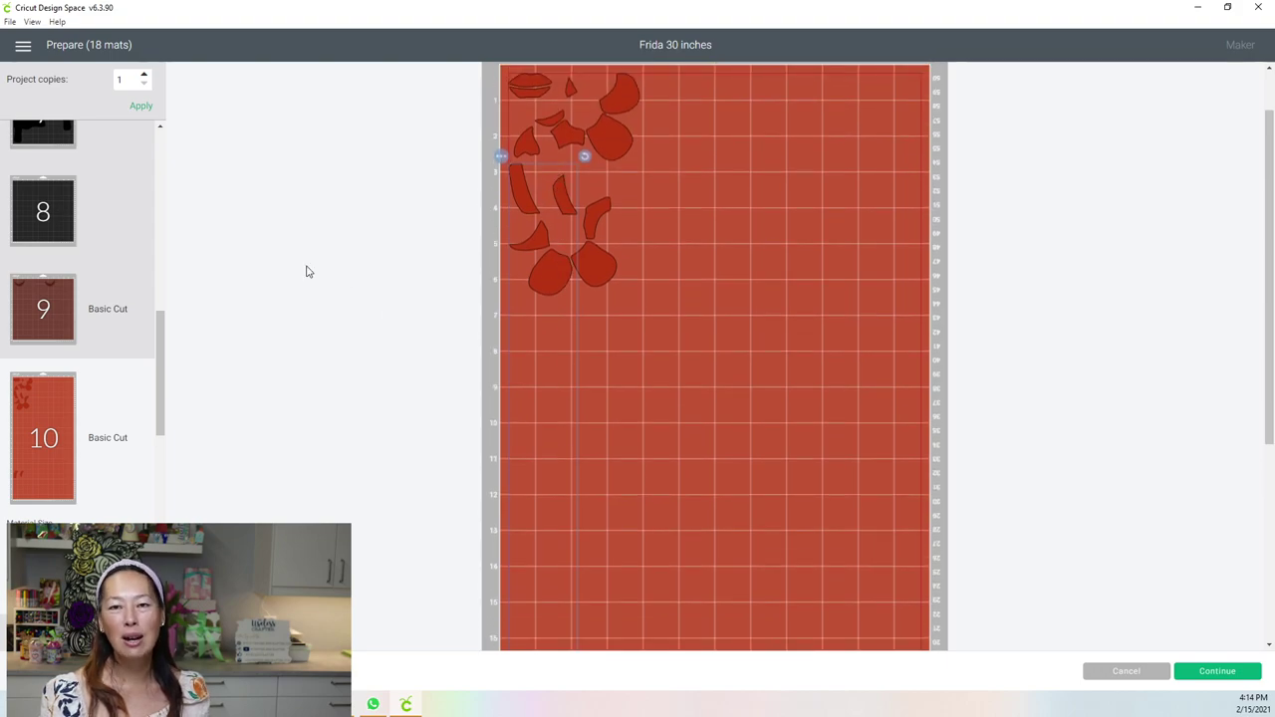
{"action": "scroll", "coordinate": [67, 362], "scroll_direction": "down", "scroll_amount": 1}
{"action": "scroll", "coordinate": [67, 363], "scroll_direction": "down", "scroll_amount": 3}
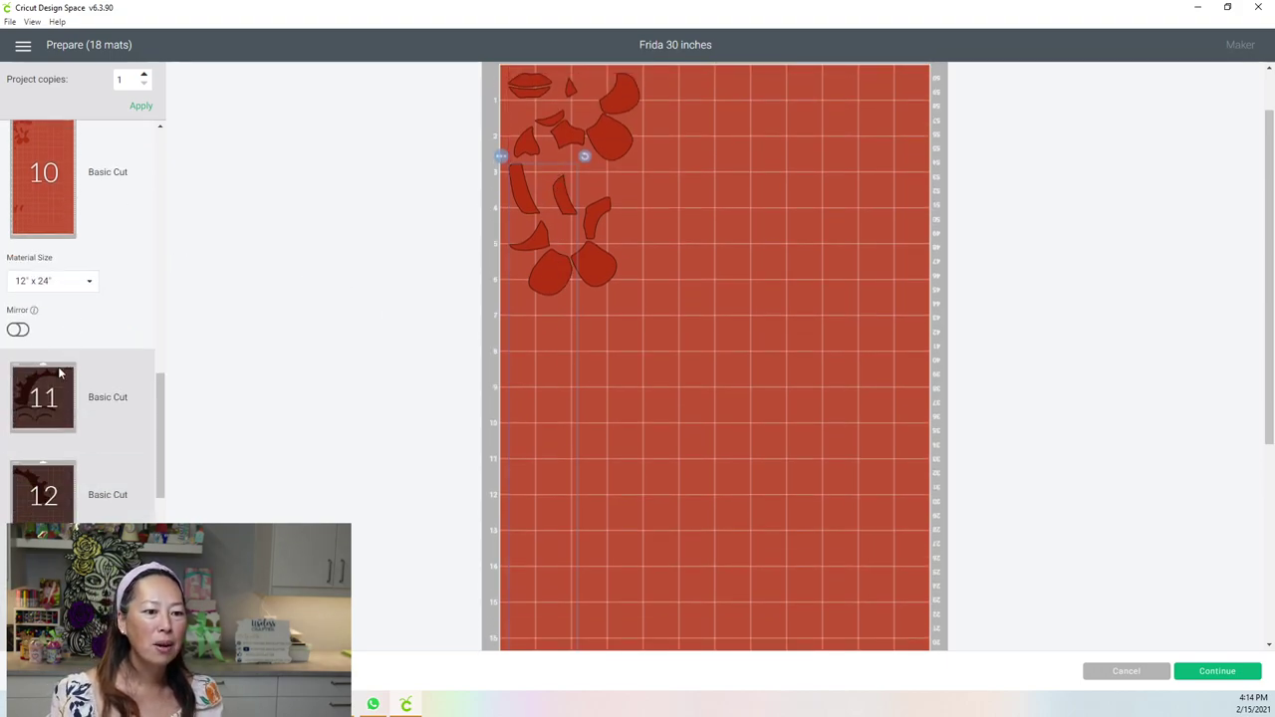
Send mat 12's spiky brown arch to mat 11 and fit it beside its matching piece on the right.
{"action": "left_click", "coordinate": [54, 382]}
{"action": "scroll", "coordinate": [687, 256], "scroll_direction": "up", "scroll_amount": 2}
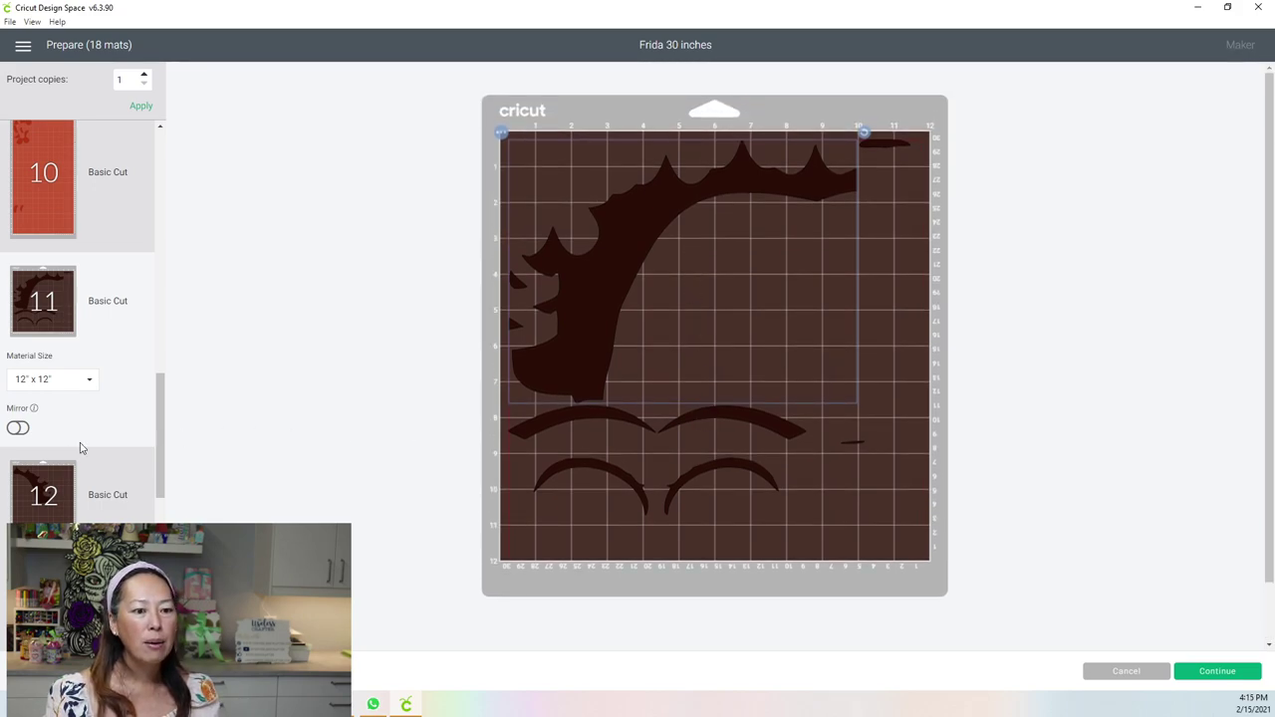
{"action": "left_click", "coordinate": [24, 479]}
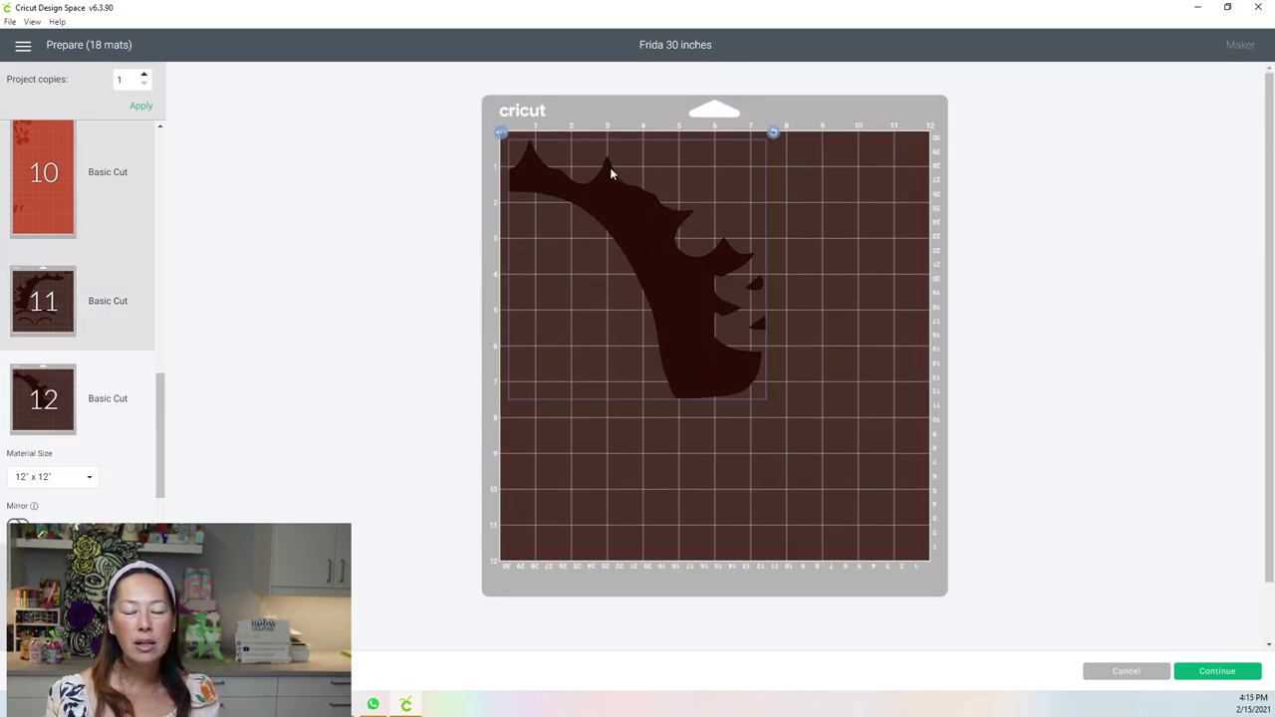
{"action": "left_click", "coordinate": [501, 133]}
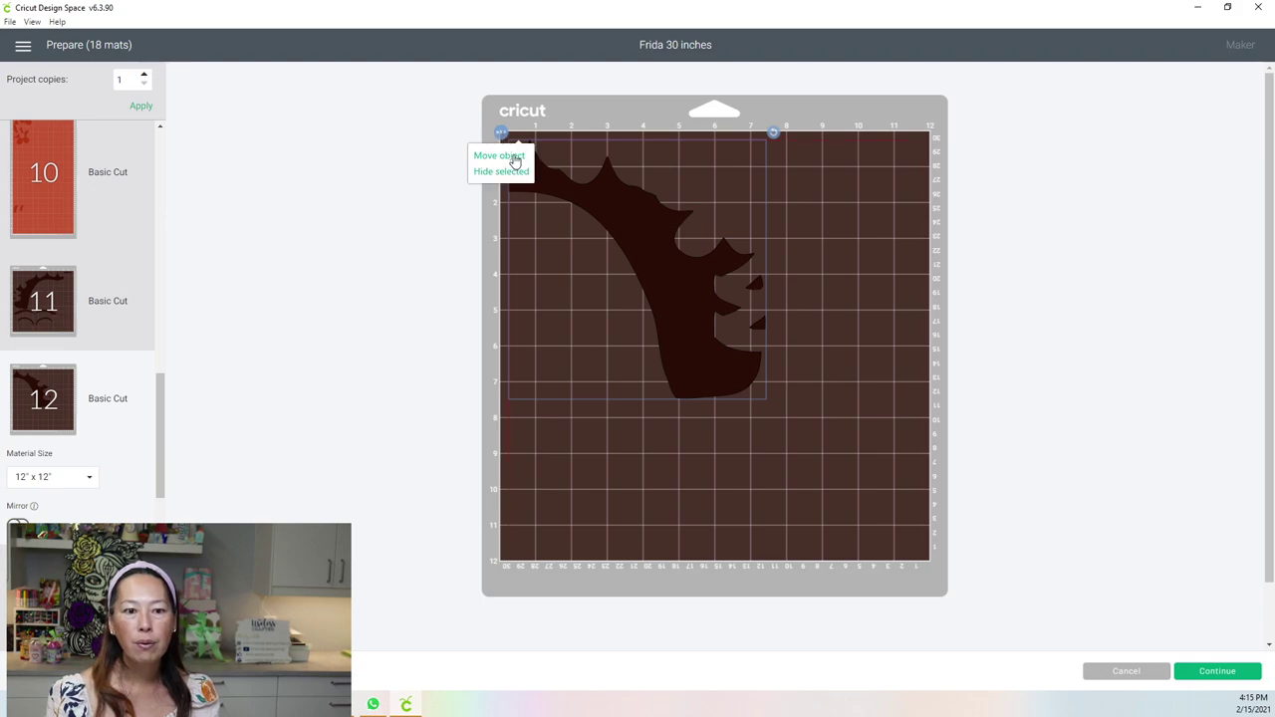
{"action": "left_click", "coordinate": [516, 160]}
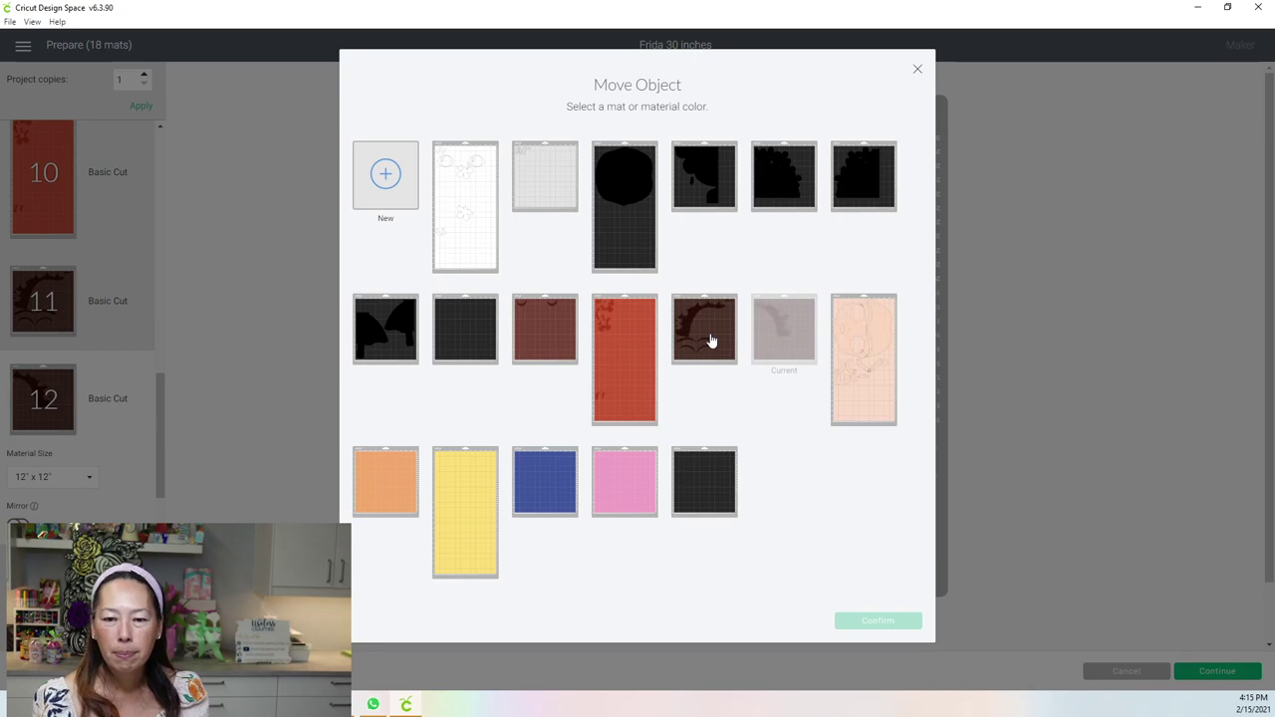
{"action": "left_click", "coordinate": [711, 341]}
{"action": "left_click", "coordinate": [877, 622]}
{"action": "left_click_drag", "start_coordinate": [709, 249], "coordinate": [863, 319]}
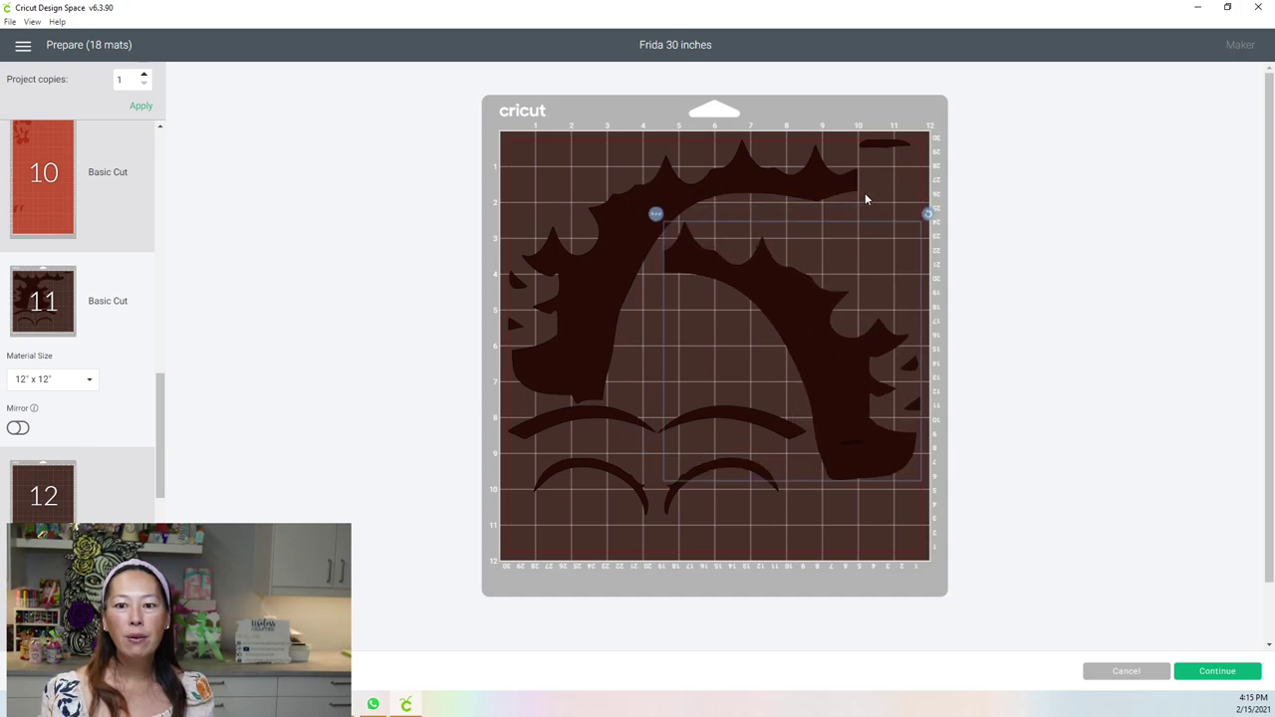
Reposition and rotate mat 11's inner arch so it nests inside the outer arch.
{"action": "left_click_drag", "start_coordinate": [745, 285], "coordinate": [746, 275]}
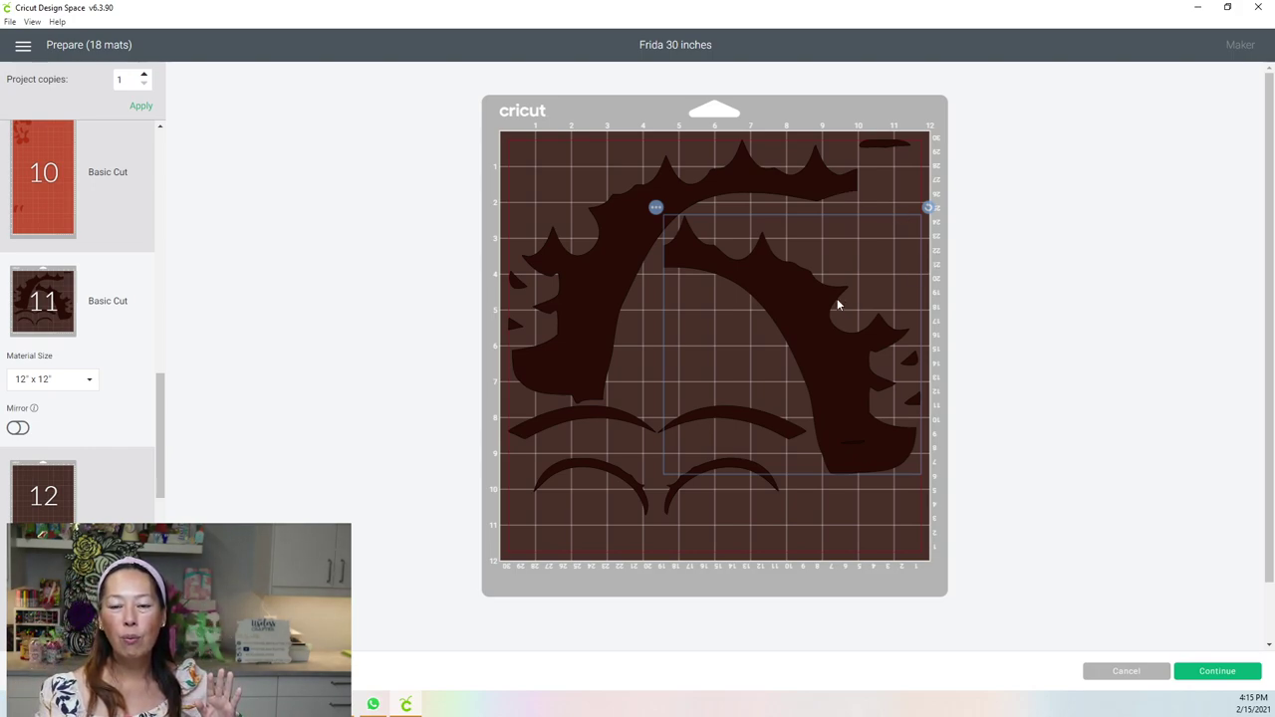
{"action": "left_click_drag", "start_coordinate": [818, 311], "coordinate": [818, 350]}
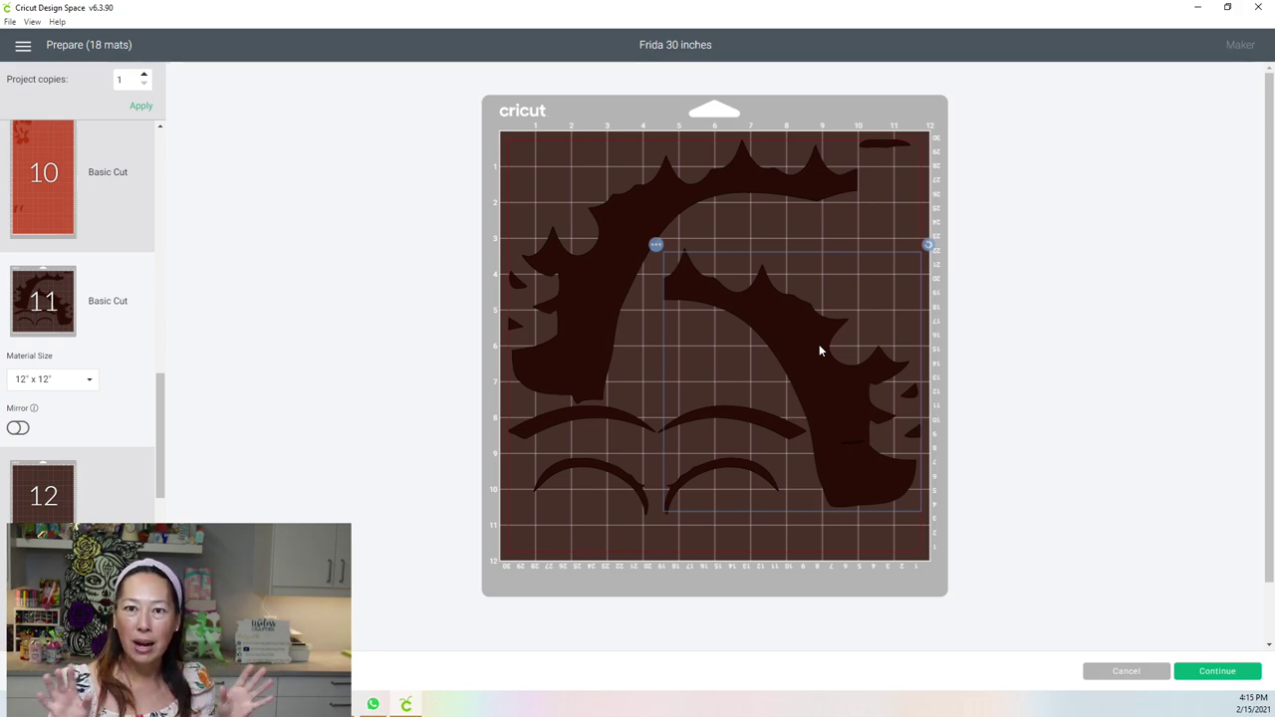
{"action": "left_click_drag", "start_coordinate": [821, 350], "coordinate": [819, 306]}
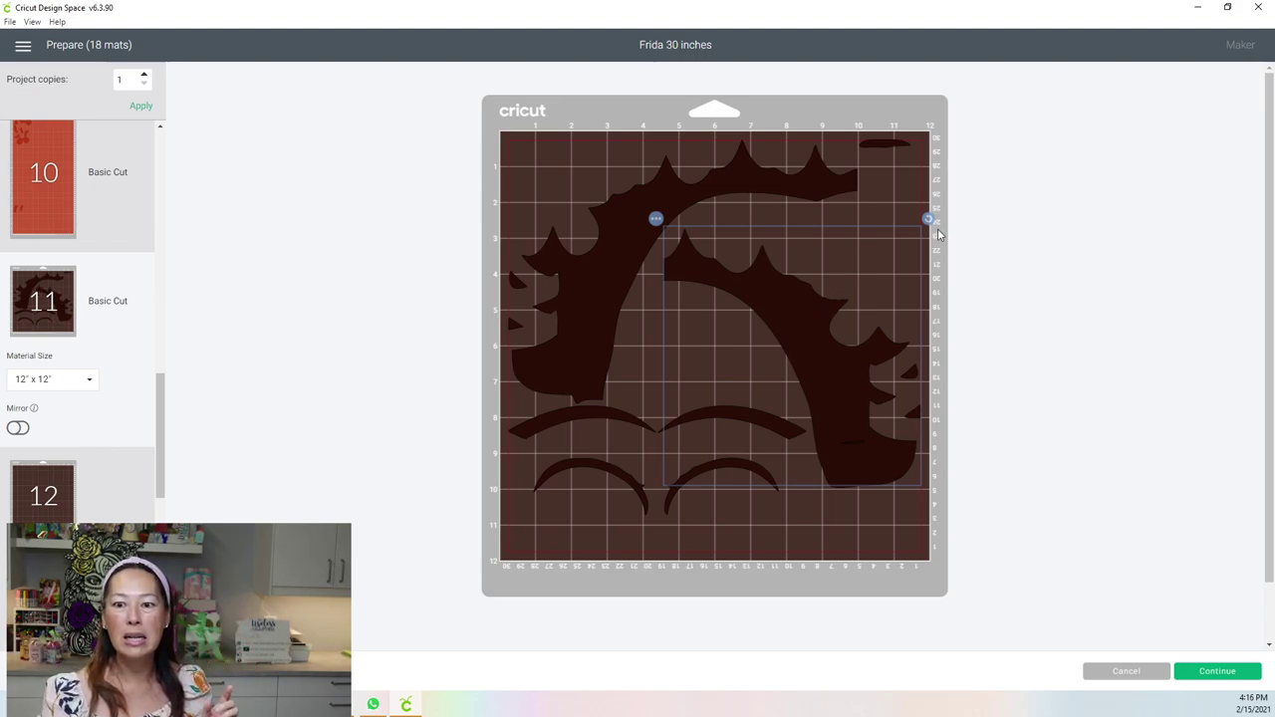
{"action": "left_click_drag", "start_coordinate": [933, 222], "coordinate": [934, 227]}
{"action": "left_click_drag", "start_coordinate": [942, 246], "coordinate": [914, 189]}
{"action": "left_click_drag", "start_coordinate": [796, 289], "coordinate": [812, 329]}
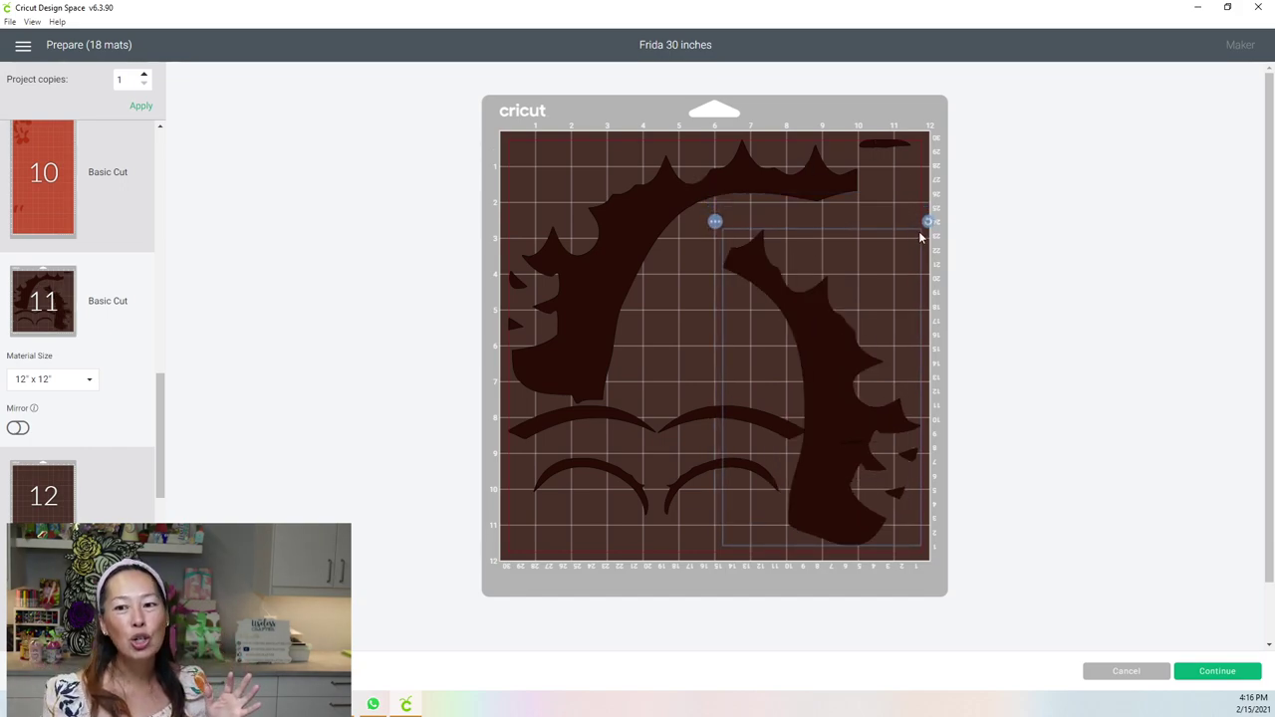
{"action": "left_click_drag", "start_coordinate": [932, 228], "coordinate": [873, 235]}
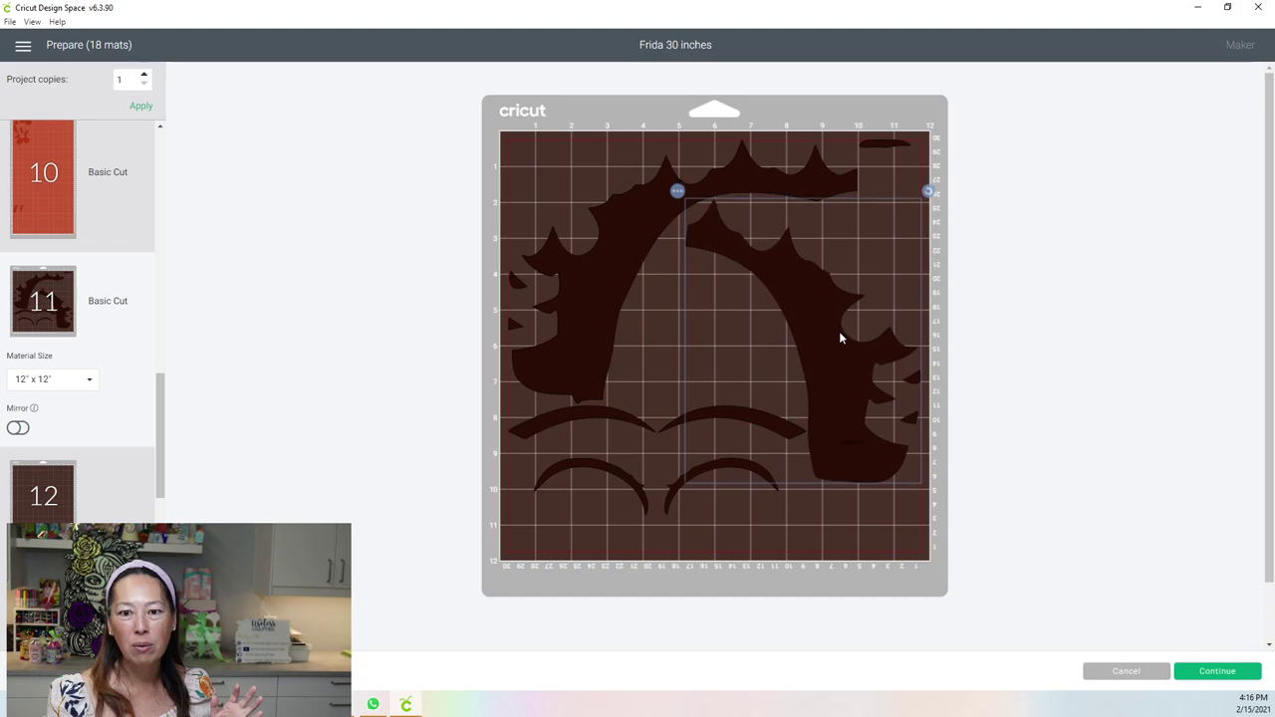
Stack the eyebrow arcs inside the arch and tuck the small dark bar under the upper arch.
{"action": "left_click", "coordinate": [596, 416]}
{"action": "left_click_drag", "start_coordinate": [596, 435], "coordinate": [716, 292]}
{"action": "left_click_drag", "start_coordinate": [740, 425], "coordinate": [720, 336]}
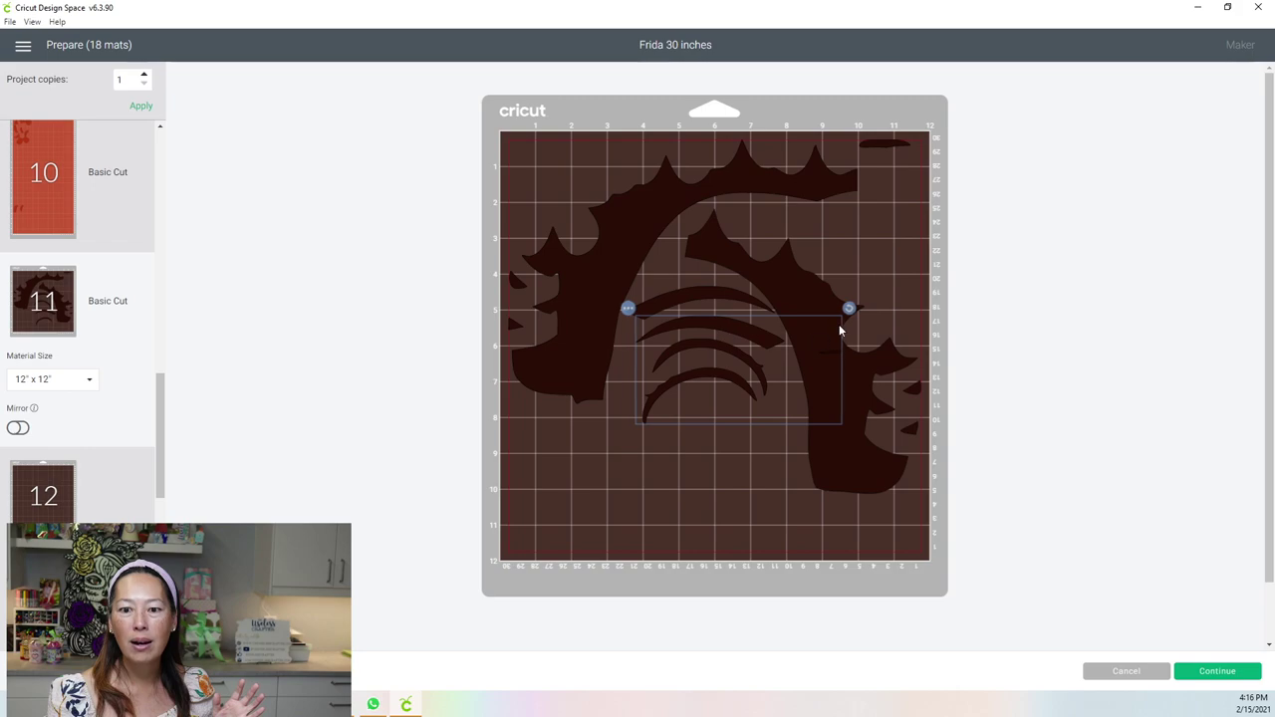
{"action": "left_click_drag", "start_coordinate": [891, 145], "coordinate": [762, 221]}
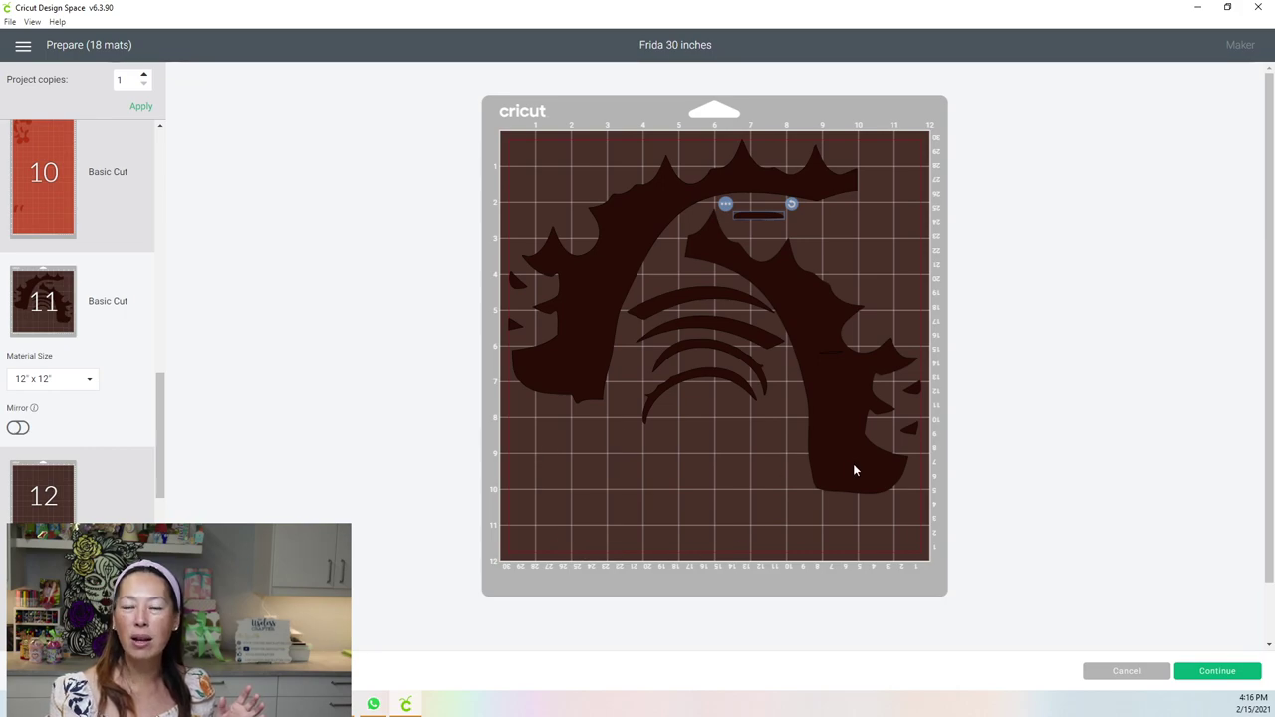
{"action": "scroll", "coordinate": [36, 415], "scroll_direction": "down", "scroll_amount": 5}
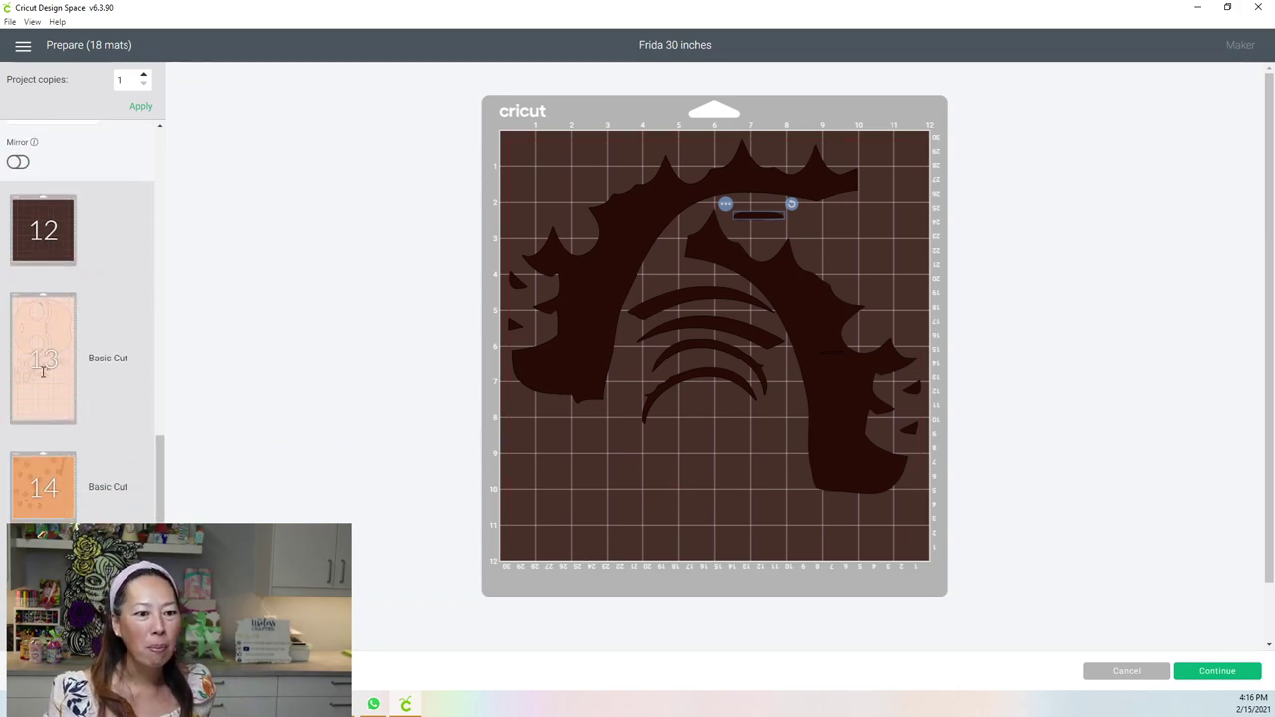
On mat 13, fit the curved and C-shaped pieces into the face openings and the ear into the top-right corner.
{"action": "left_click", "coordinate": [48, 377]}
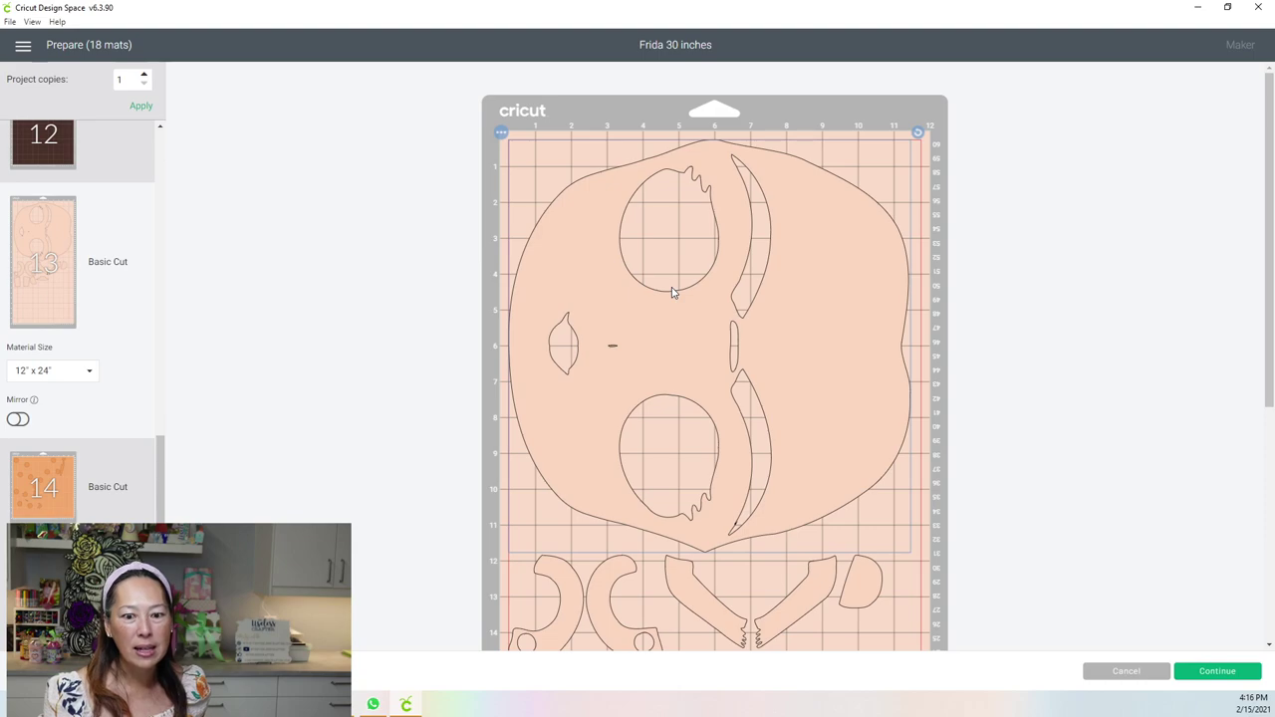
{"action": "scroll", "coordinate": [718, 315], "scroll_direction": "down", "scroll_amount": 2}
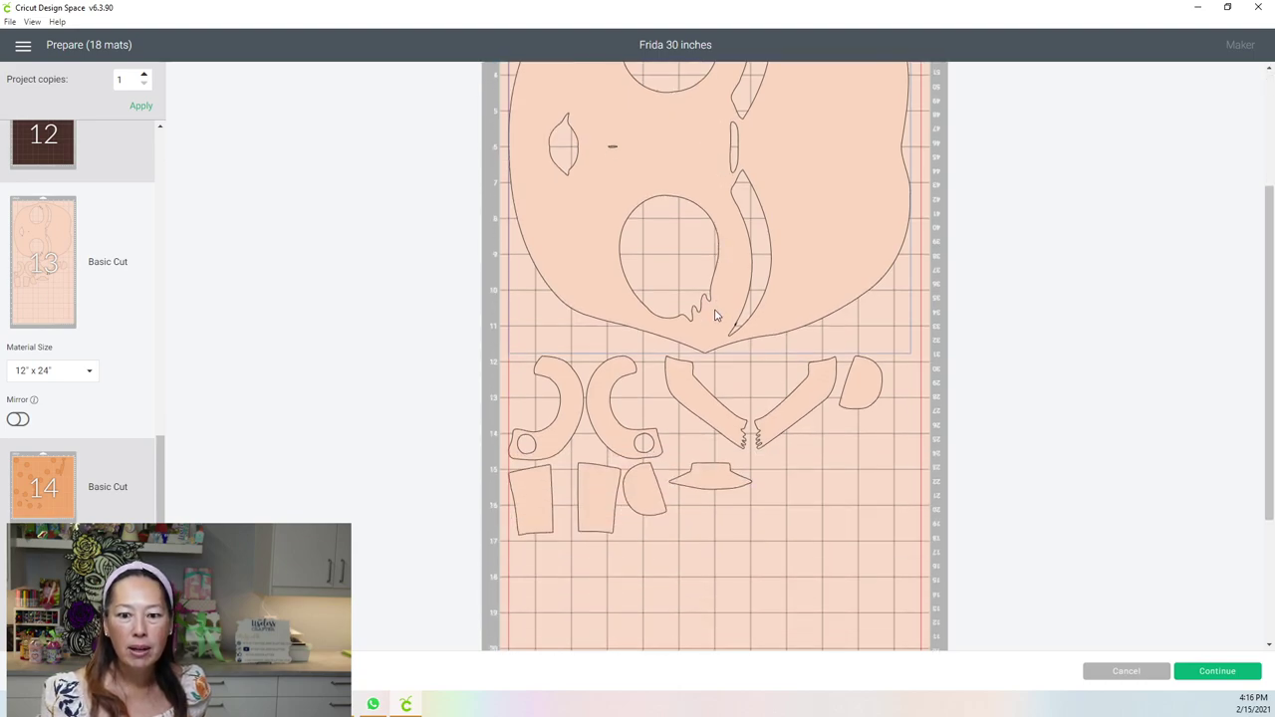
{"action": "left_click", "coordinate": [697, 403]}
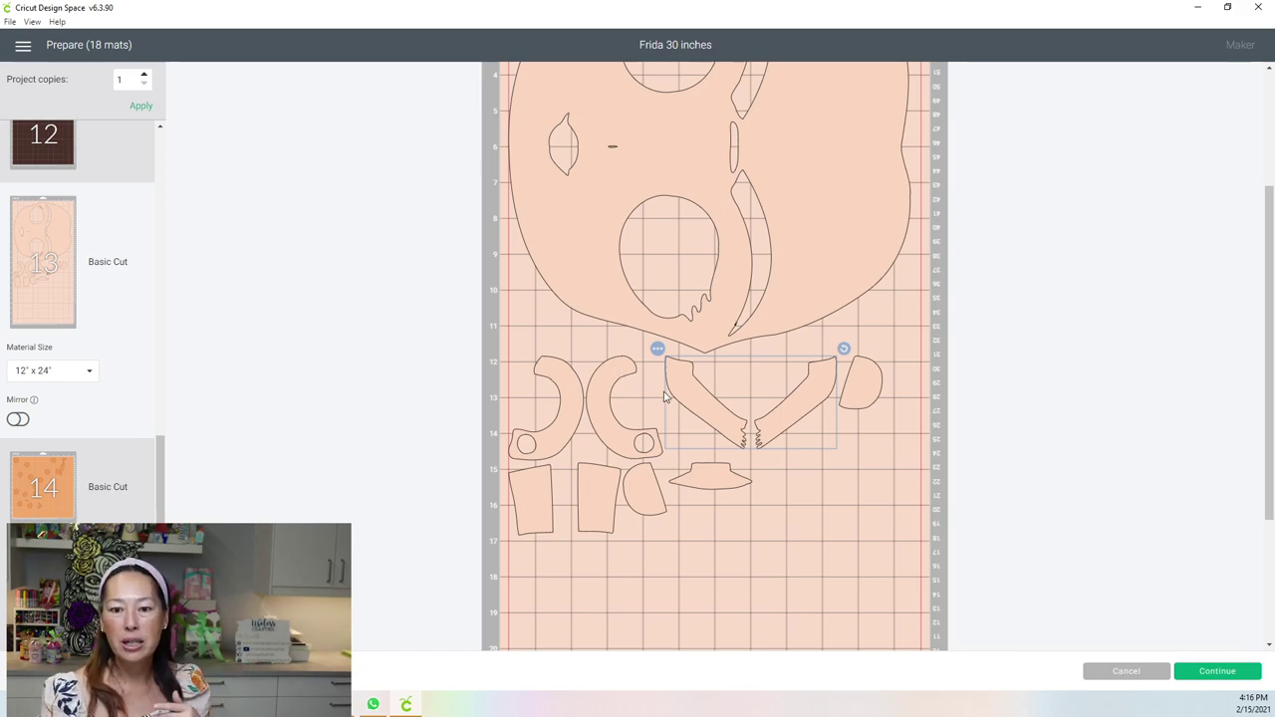
{"action": "left_click_drag", "start_coordinate": [689, 404], "coordinate": [690, 422]}
{"action": "left_click_drag", "start_coordinate": [611, 395], "coordinate": [867, 493]}
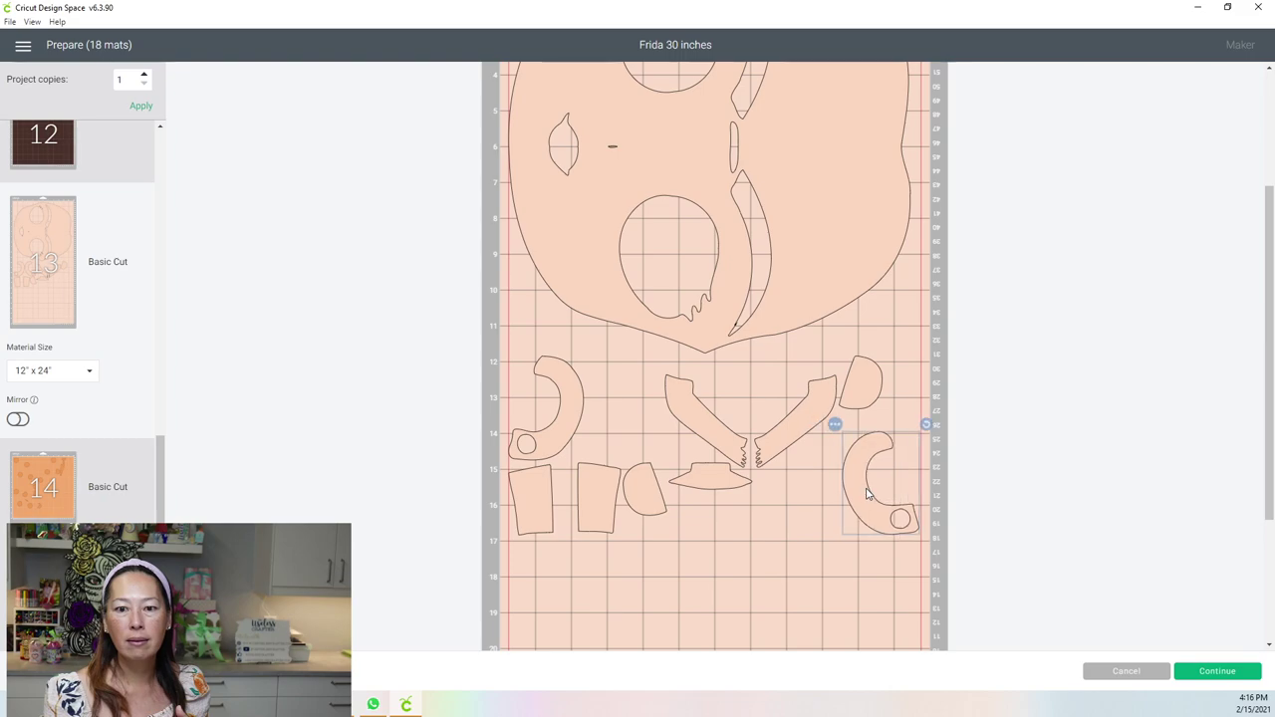
{"action": "scroll", "coordinate": [662, 350], "scroll_direction": "up", "scroll_amount": 3}
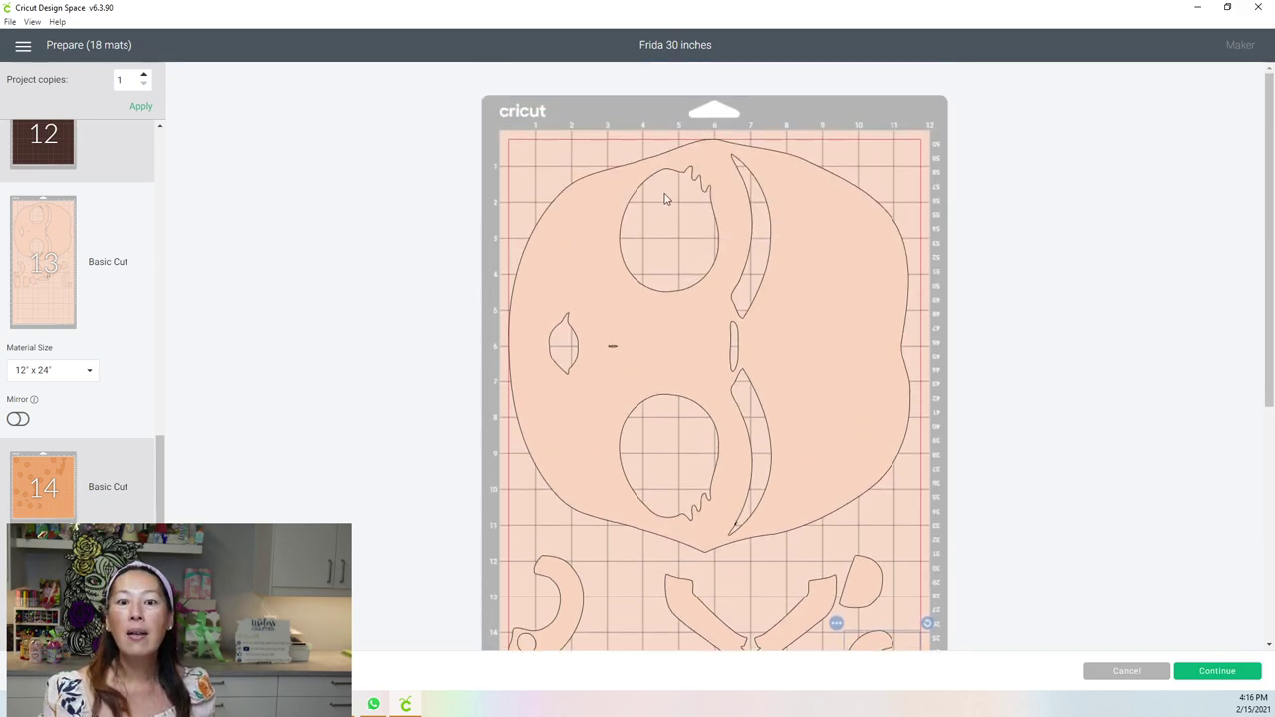
{"action": "left_click_drag", "start_coordinate": [869, 584], "coordinate": [938, 140]}
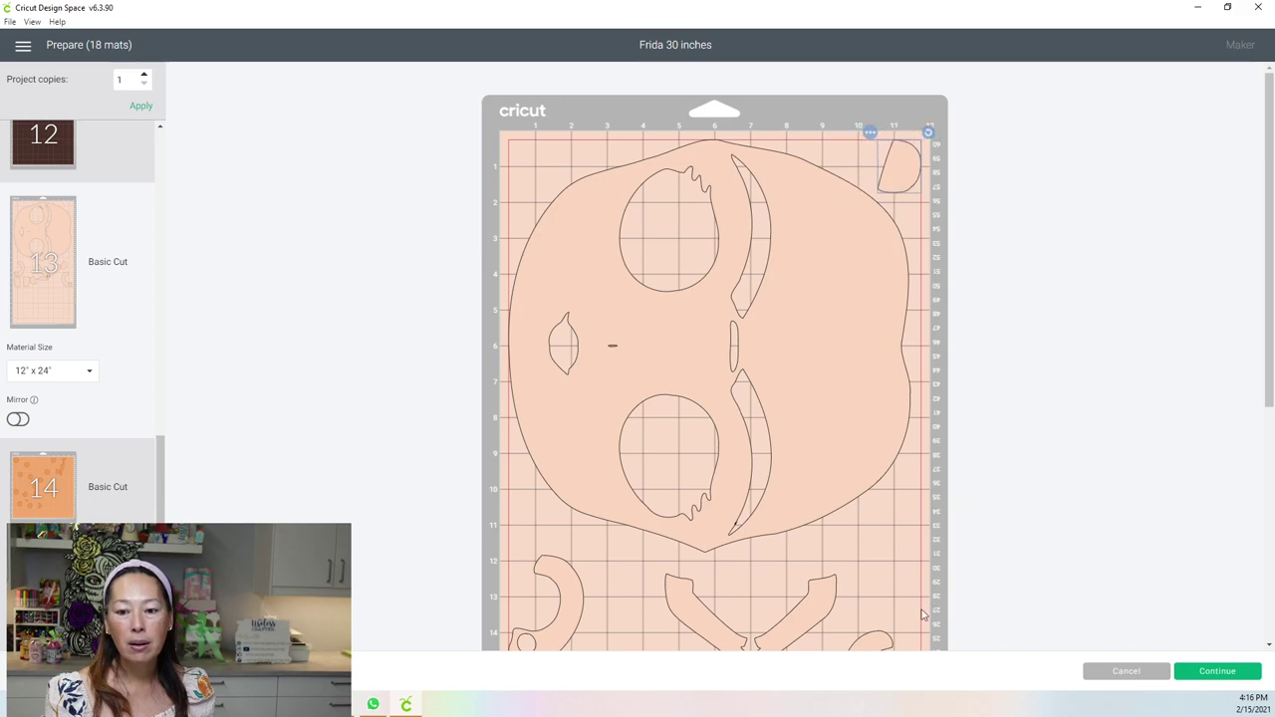
{"action": "left_click_drag", "start_coordinate": [879, 644], "coordinate": [642, 154]}
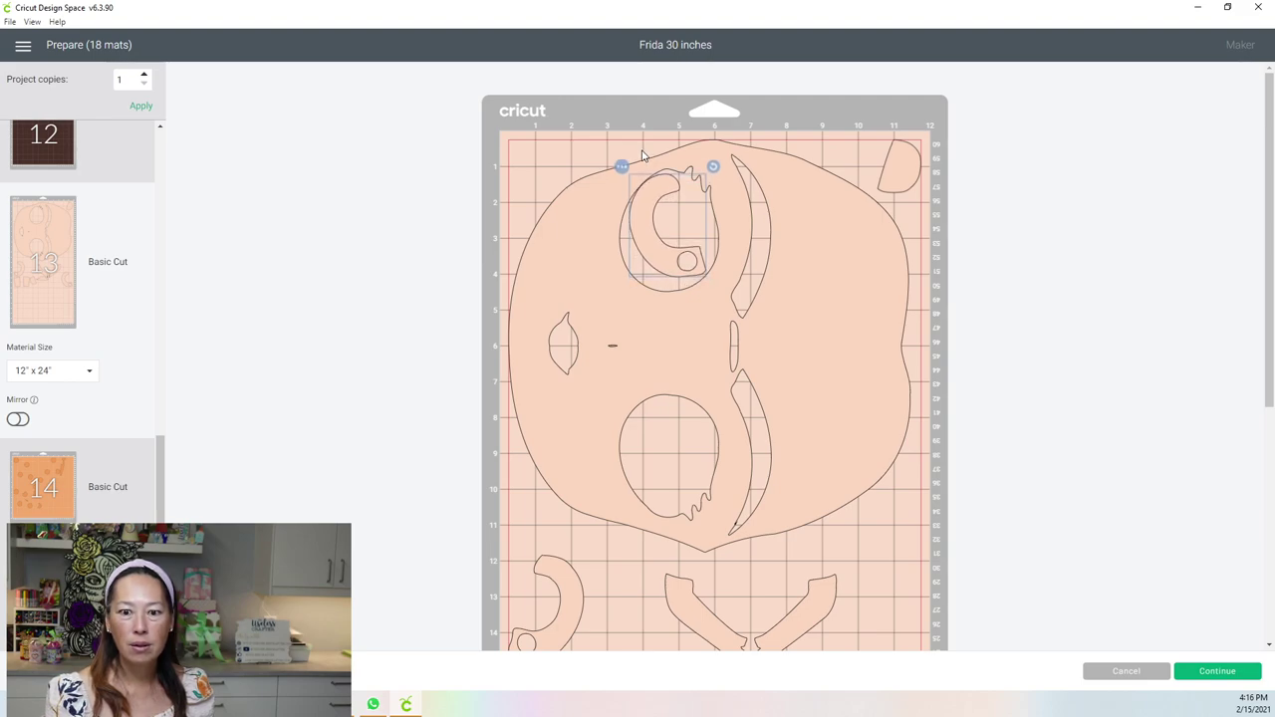
{"action": "left_click", "coordinate": [573, 608]}
{"action": "left_click_drag", "start_coordinate": [585, 588], "coordinate": [723, 393]}
Place the D-shaped piece at the face's left, and pack the rectangles and arm pieces below the face.
{"action": "scroll", "coordinate": [745, 563], "scroll_direction": "down", "scroll_amount": 3}
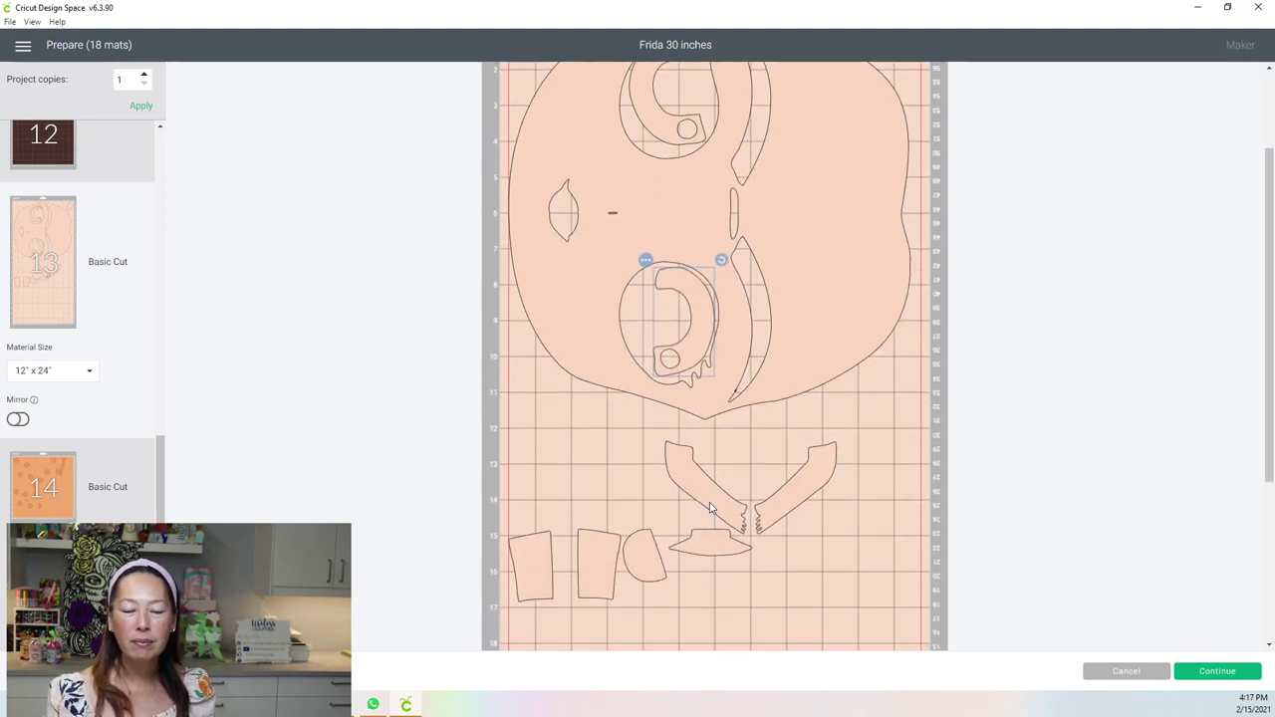
{"action": "left_click_drag", "start_coordinate": [672, 463], "coordinate": [903, 415]}
{"action": "left_click", "coordinate": [700, 539]}
{"action": "left_click_drag", "start_coordinate": [640, 558], "coordinate": [570, 192]}
{"action": "scroll", "coordinate": [569, 192], "scroll_direction": "up", "scroll_amount": 3}
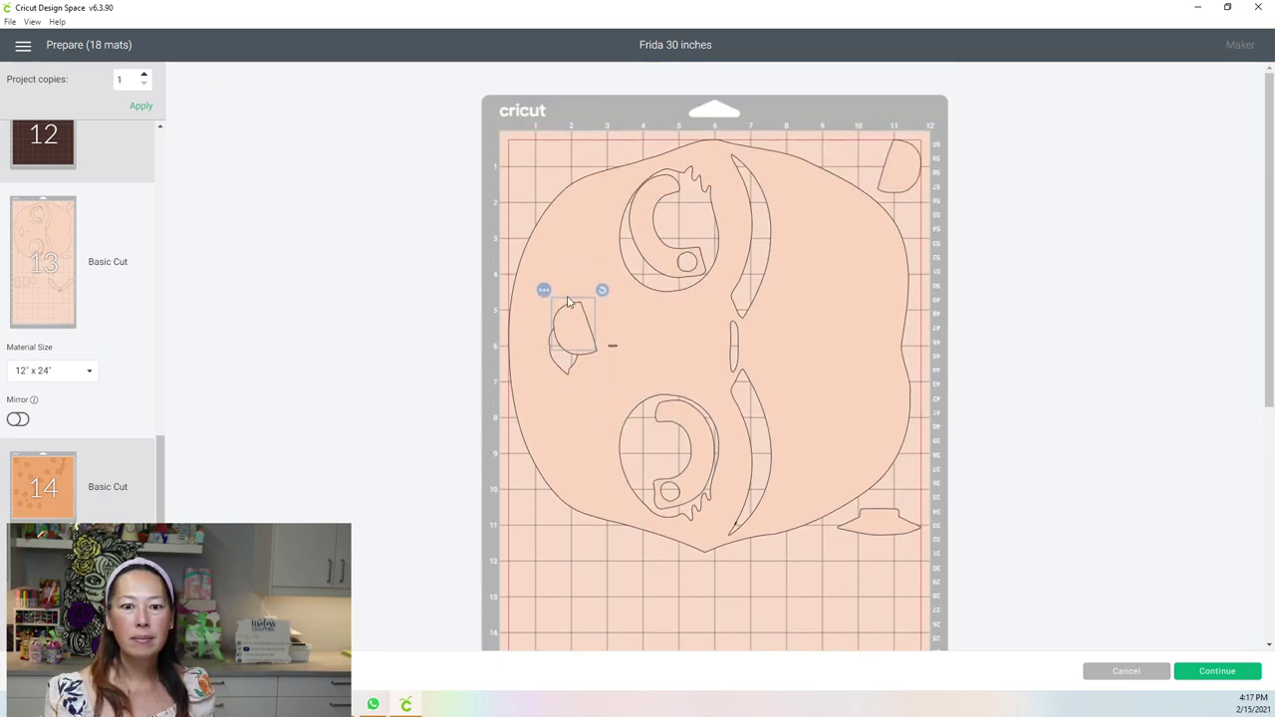
{"action": "left_click_drag", "start_coordinate": [571, 330], "coordinate": [526, 152]}
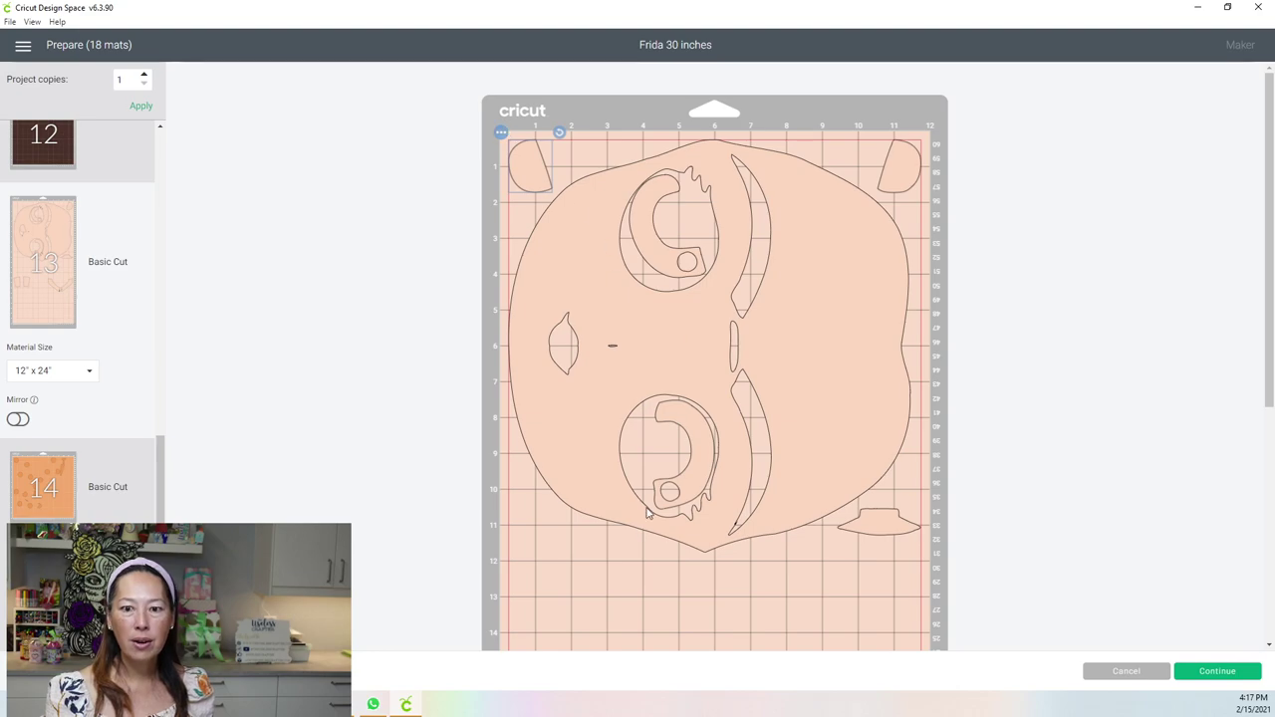
{"action": "scroll", "coordinate": [632, 521], "scroll_direction": "down", "scroll_amount": 5}
{"action": "left_click_drag", "start_coordinate": [588, 474], "coordinate": [585, 397]}
{"action": "left_click_drag", "start_coordinate": [719, 509], "coordinate": [476, 474]}
{"action": "left_click_drag", "start_coordinate": [602, 413], "coordinate": [629, 420]}
{"action": "left_click_drag", "start_coordinate": [669, 464], "coordinate": [663, 458]}
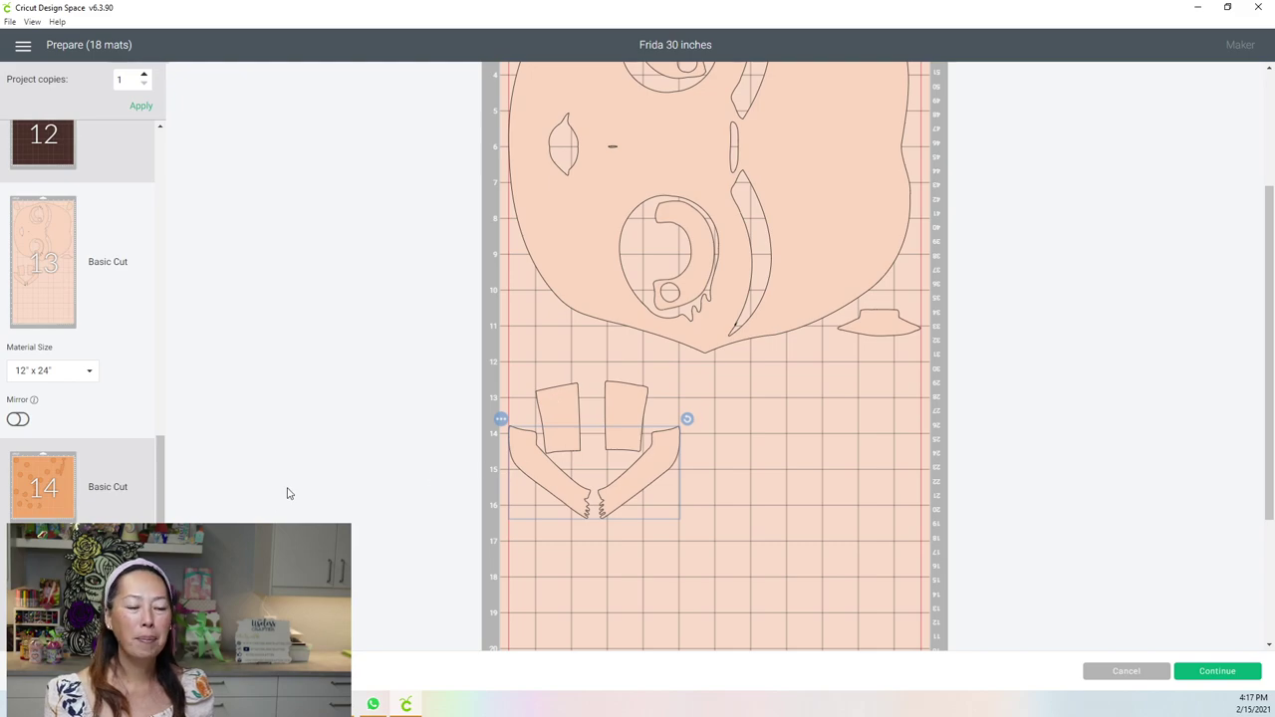
On mat 14, cluster the circles, the diagonally rotated pointed piece and the lower shapes in the upper-left.
{"action": "scroll", "coordinate": [109, 503], "scroll_direction": "down", "scroll_amount": 2}
{"action": "left_click", "coordinate": [45, 342]}
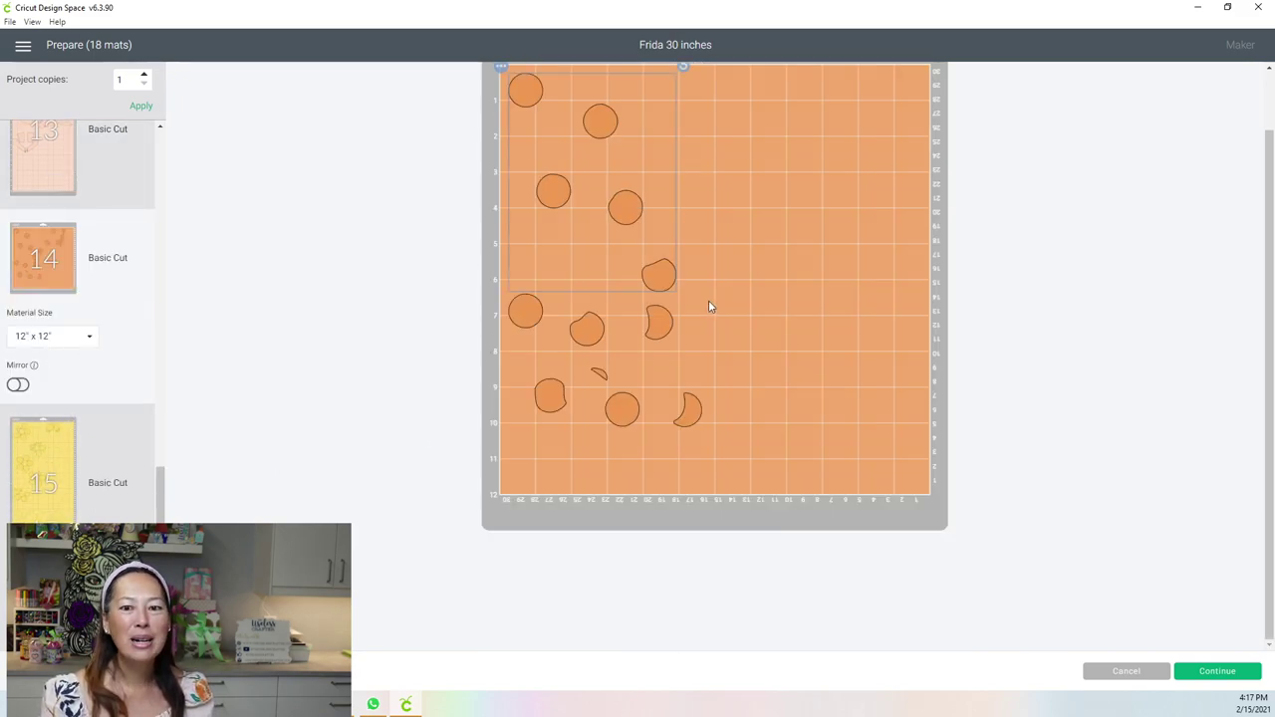
{"action": "left_click_drag", "start_coordinate": [754, 239], "coordinate": [599, 219]}
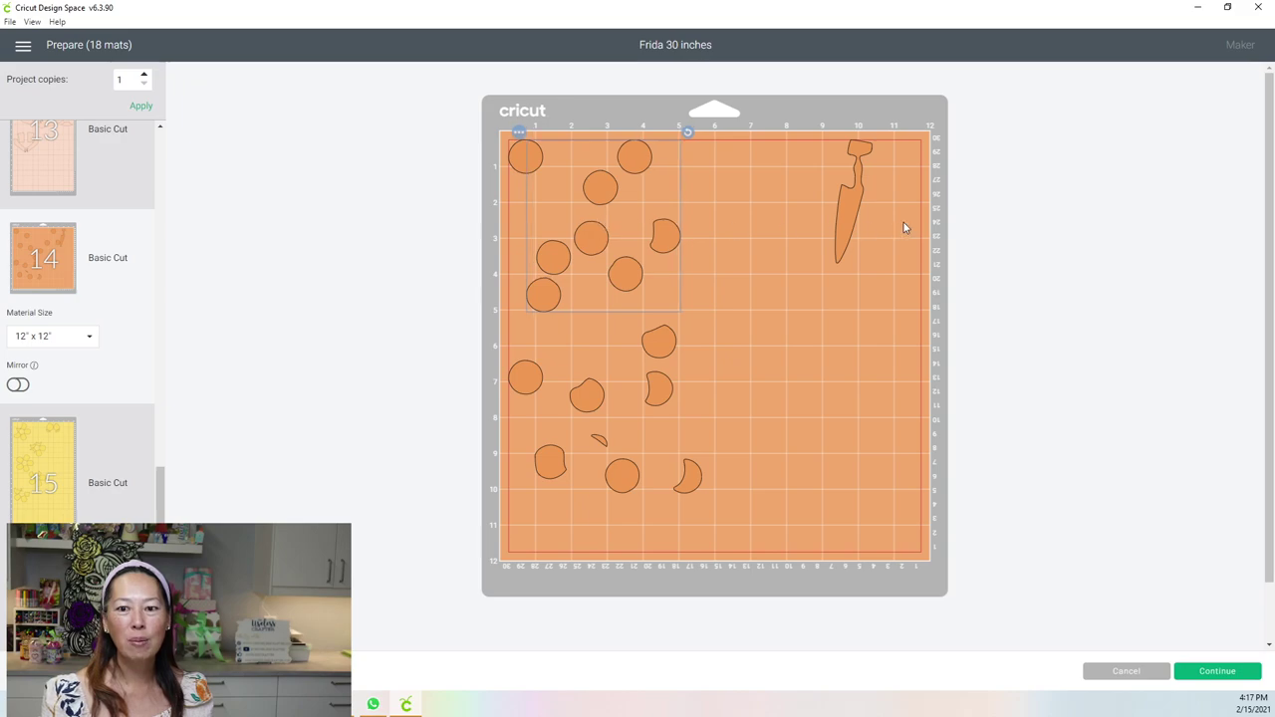
{"action": "left_click_drag", "start_coordinate": [845, 207], "coordinate": [536, 169]}
{"action": "left_click_drag", "start_coordinate": [571, 130], "coordinate": [602, 153]}
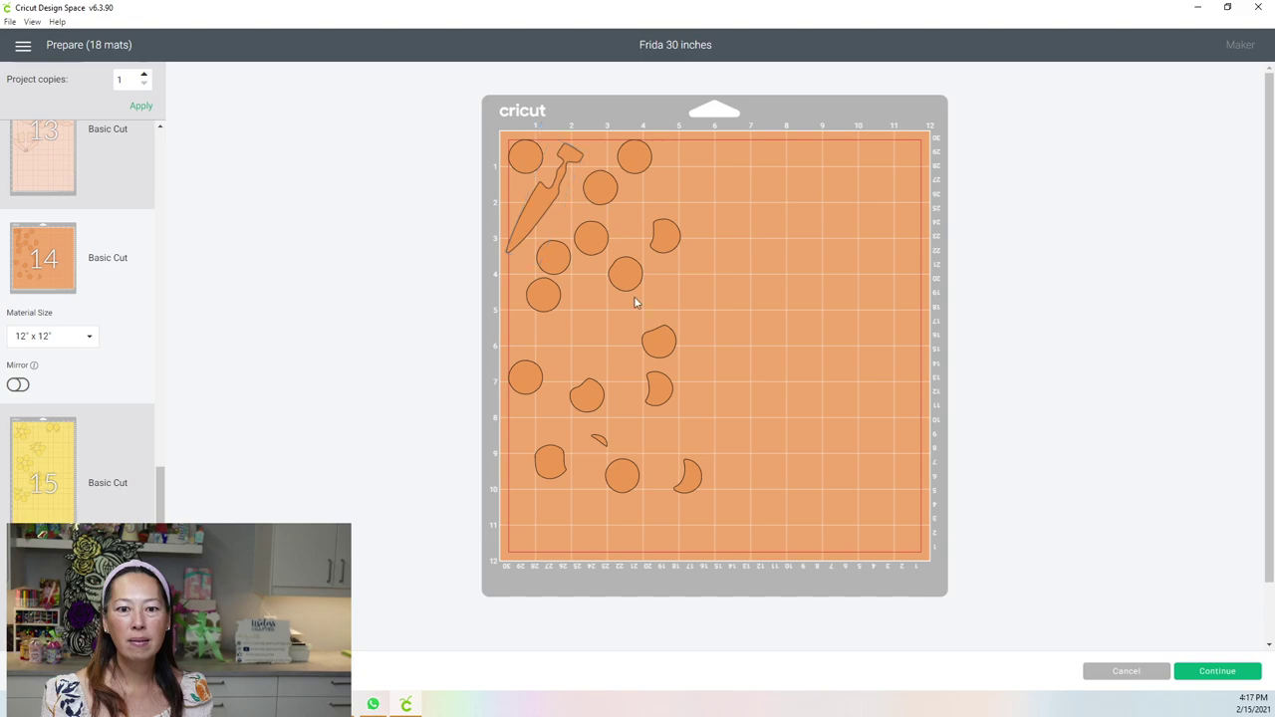
{"action": "left_click", "coordinate": [657, 342]}
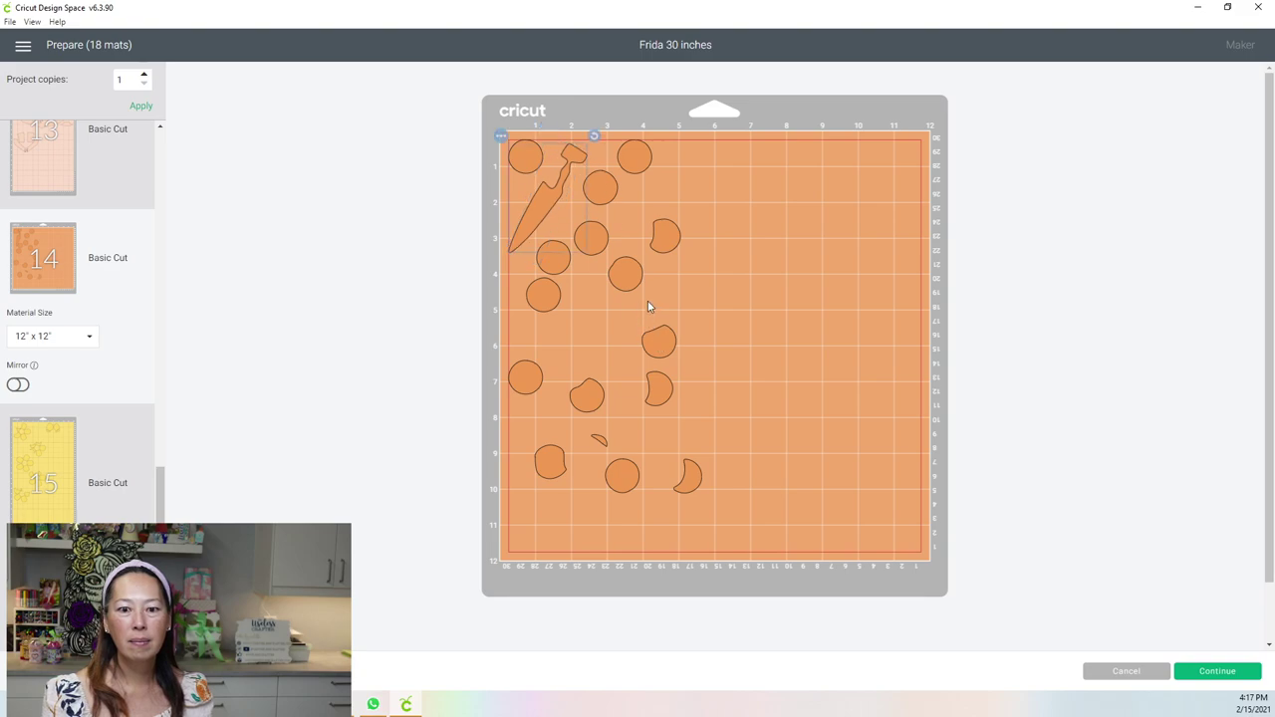
{"action": "left_click", "coordinate": [589, 408]}
{"action": "left_click_drag", "start_coordinate": [594, 359], "coordinate": [710, 181]}
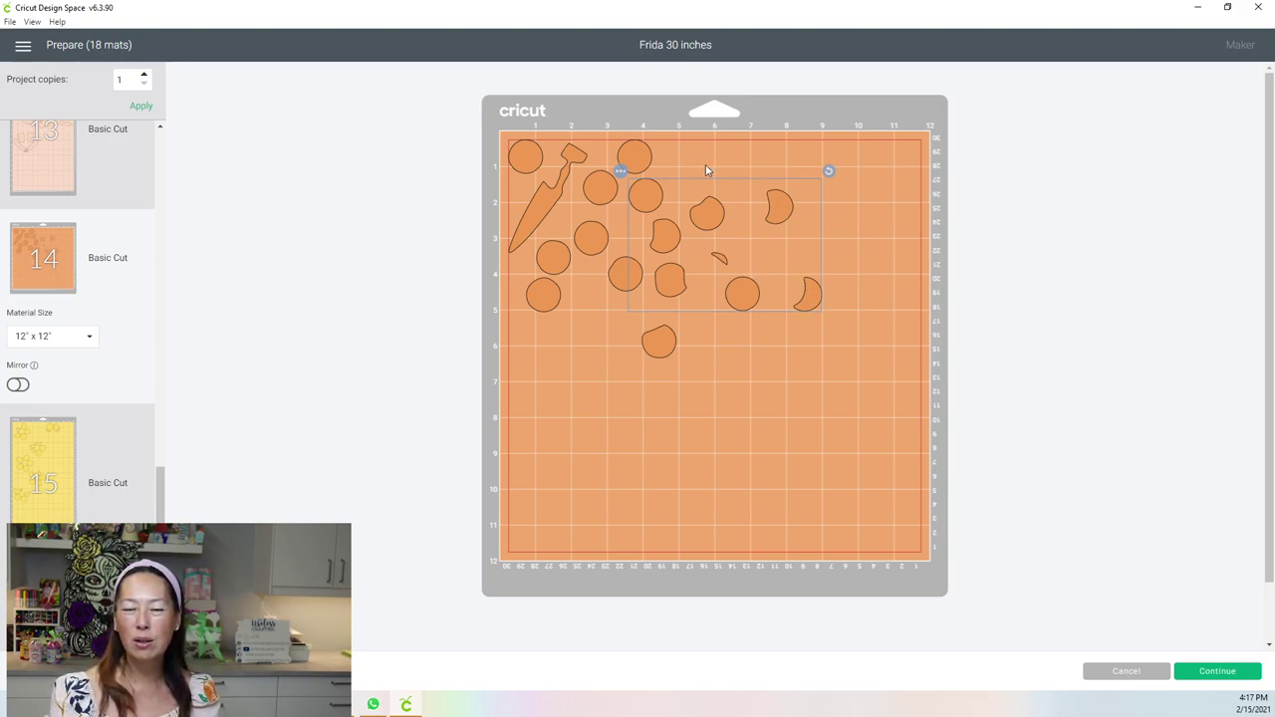
Show the yellow 12" x 24" mat 15 and scroll down to its four flower pieces.
{"action": "left_click", "coordinate": [75, 478]}
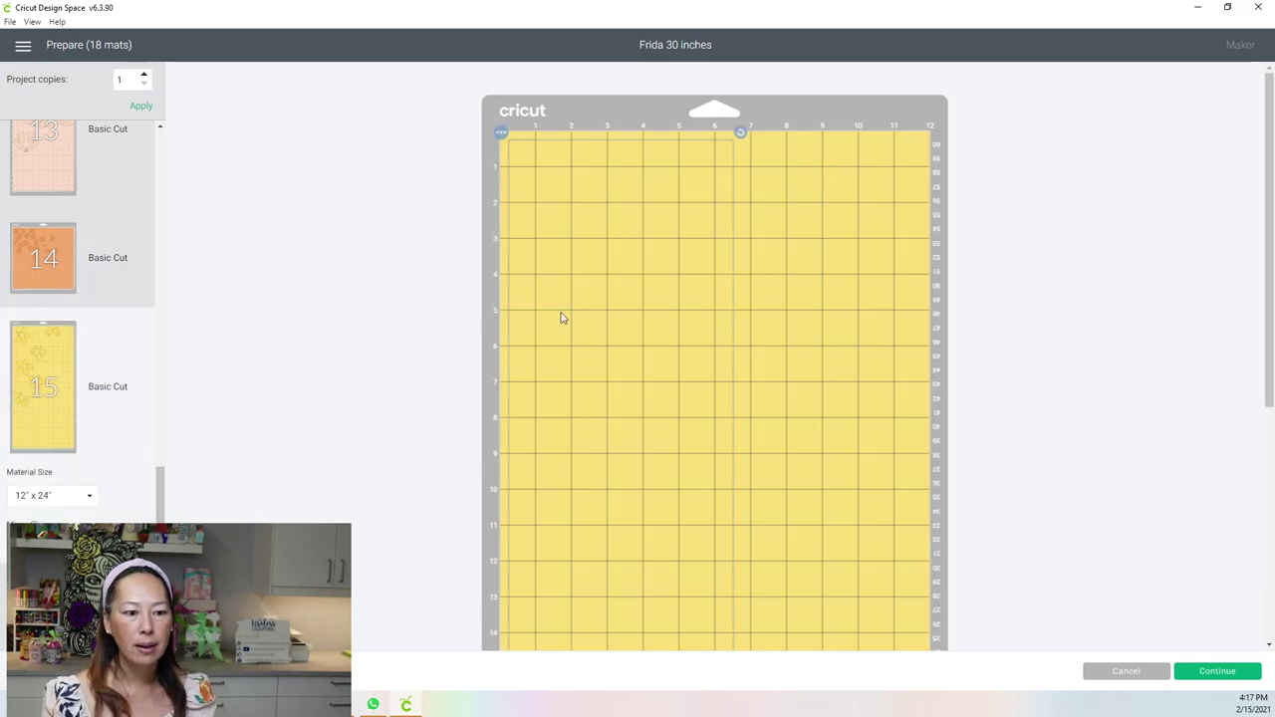
{"action": "scroll", "coordinate": [754, 317], "scroll_direction": "down", "scroll_amount": 5}
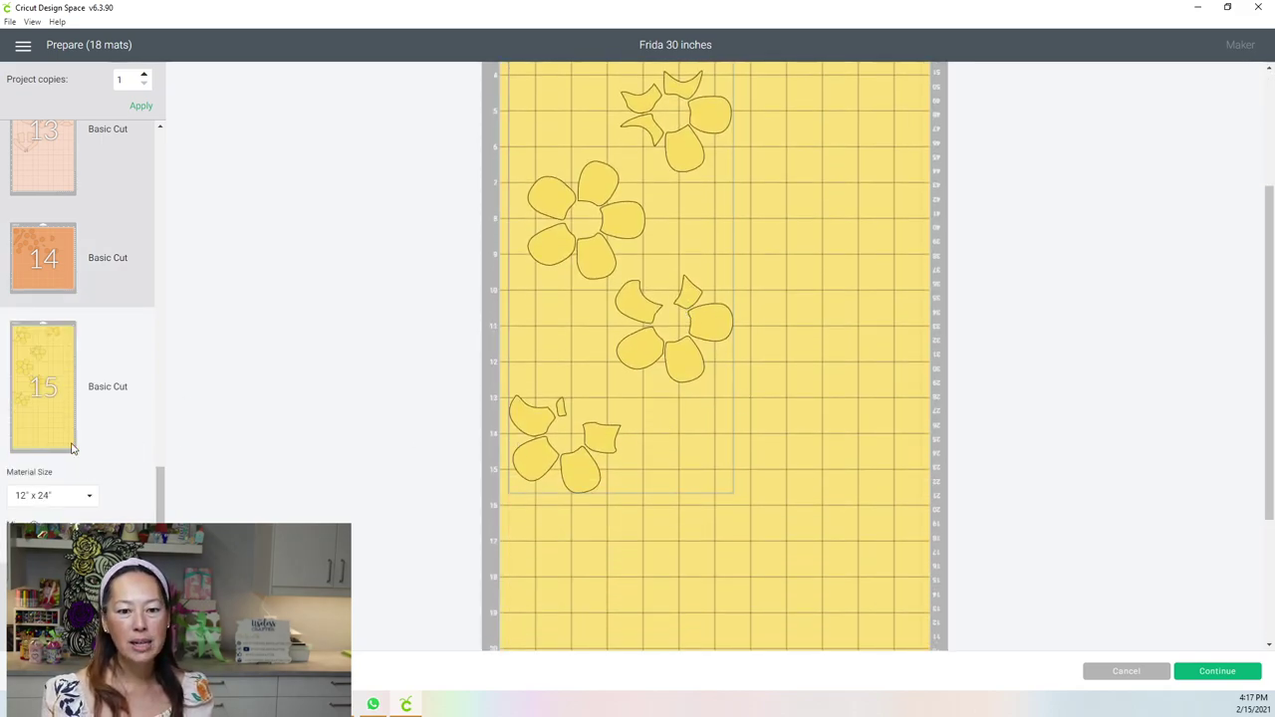
{"action": "scroll", "coordinate": [60, 455], "scroll_direction": "down", "scroll_amount": 2}
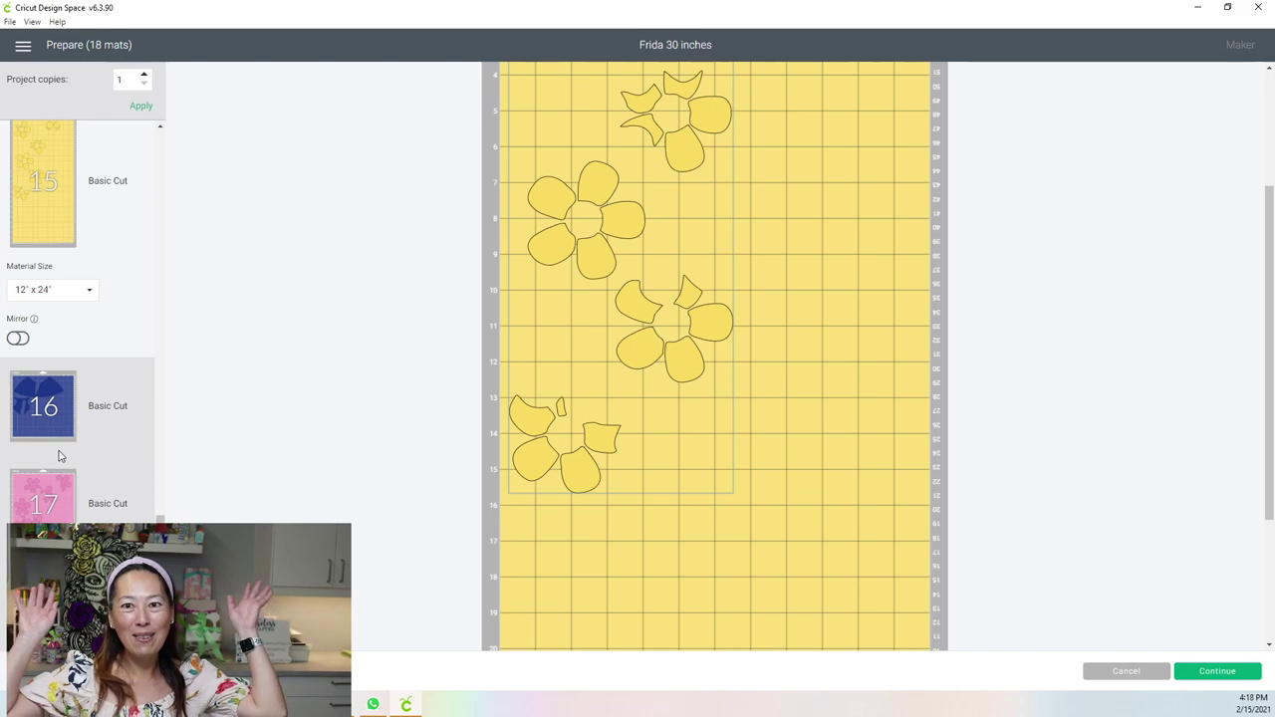